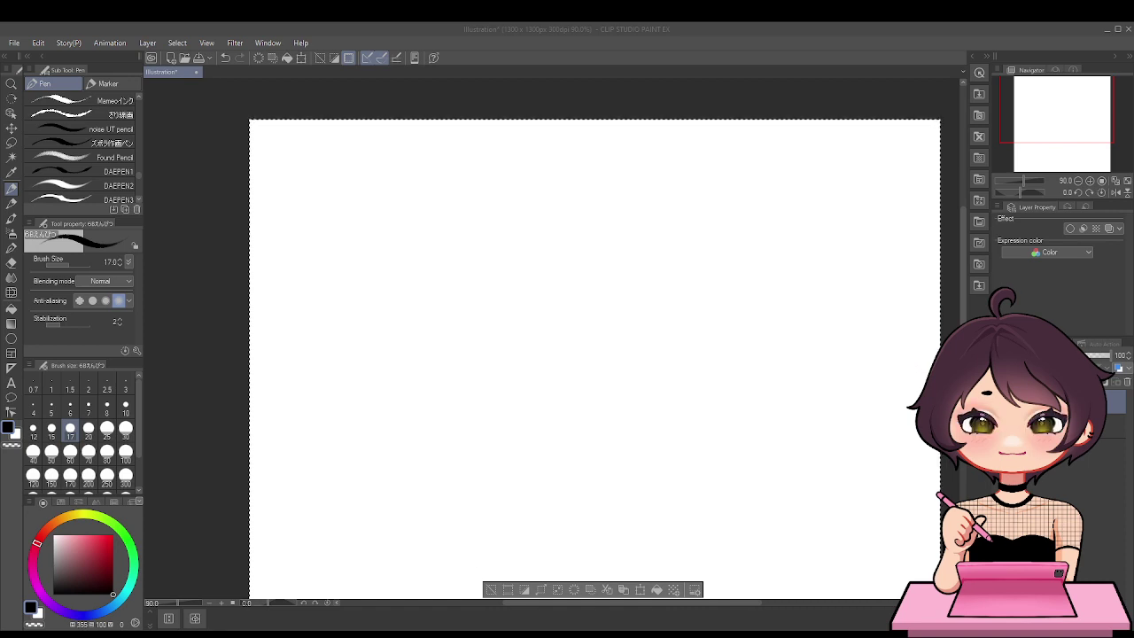
{"action": "scroll", "coordinate": [601, 329], "scroll_direction": "down", "scroll_amount": 3}
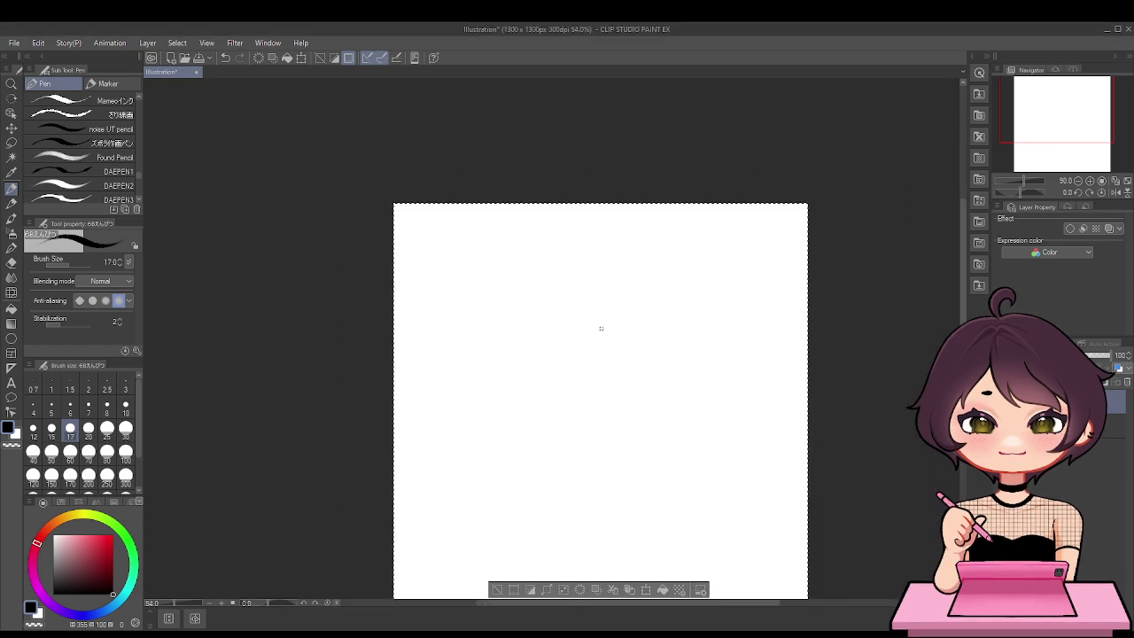
{"action": "scroll", "coordinate": [659, 369], "scroll_direction": "down", "scroll_amount": 2}
{"action": "scroll", "coordinate": [683, 482], "scroll_direction": "up", "scroll_amount": 2}
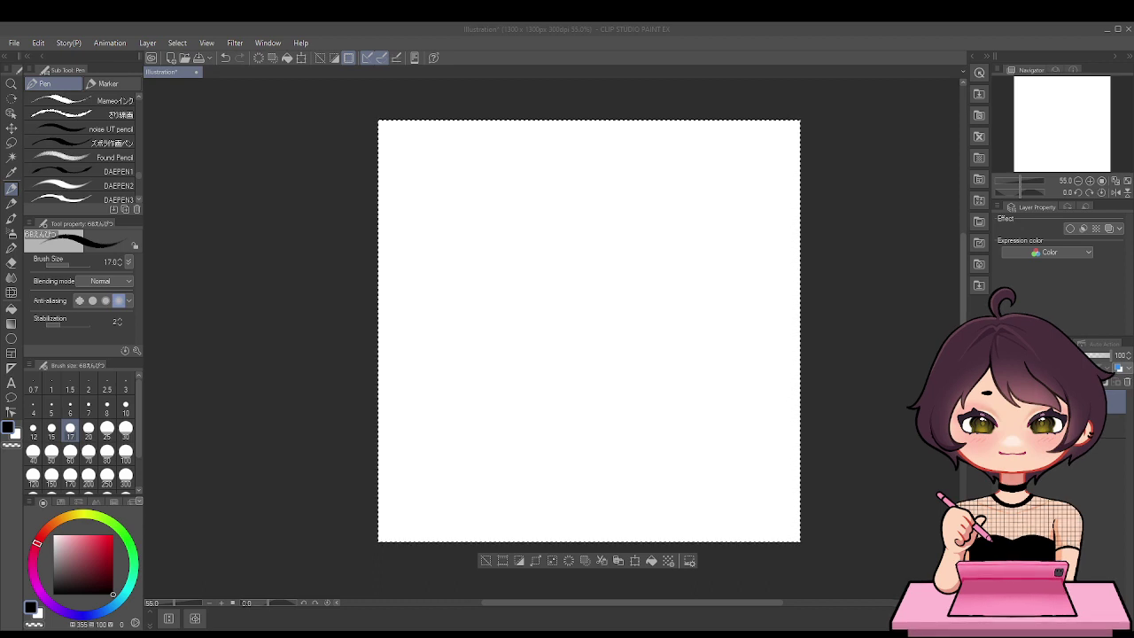
Bring the cat photo into two new documents and clear the second one to a blank canvas
{"action": "left_click", "coordinate": [425, 452]}
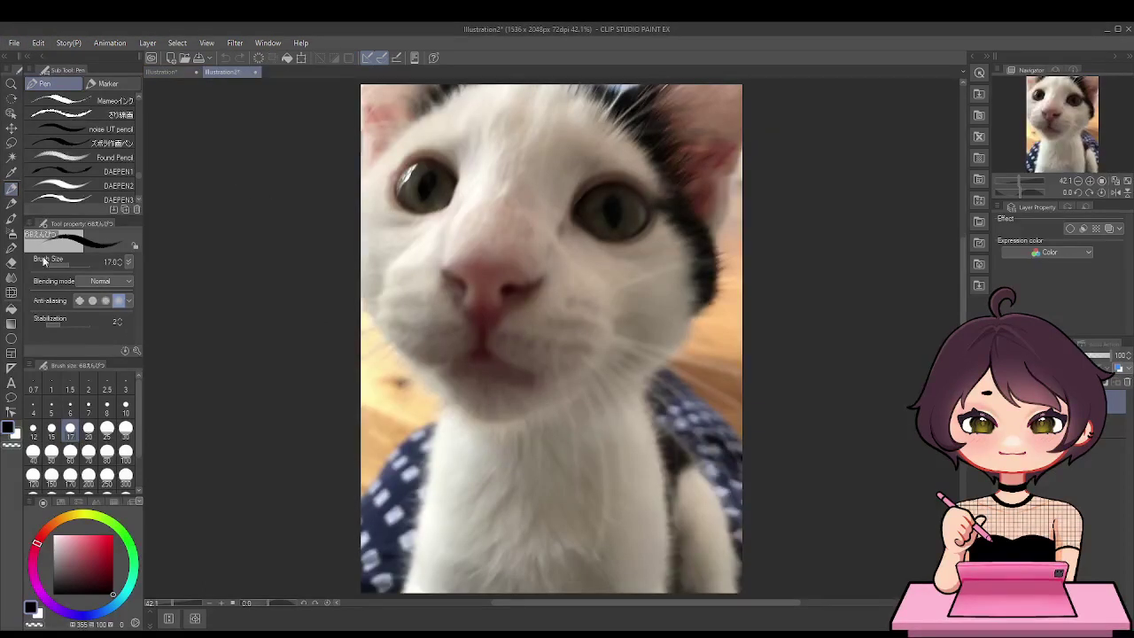
{"action": "left_click", "coordinate": [162, 72]}
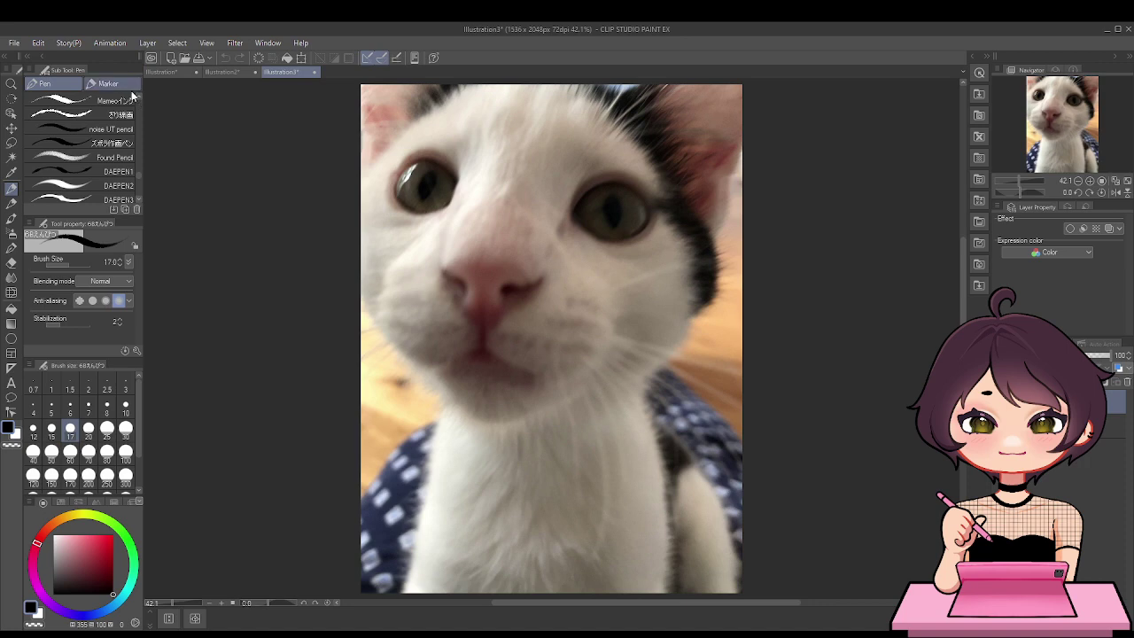
{"action": "key", "text": "ctrl+a"}
{"action": "key", "text": "Delete"}
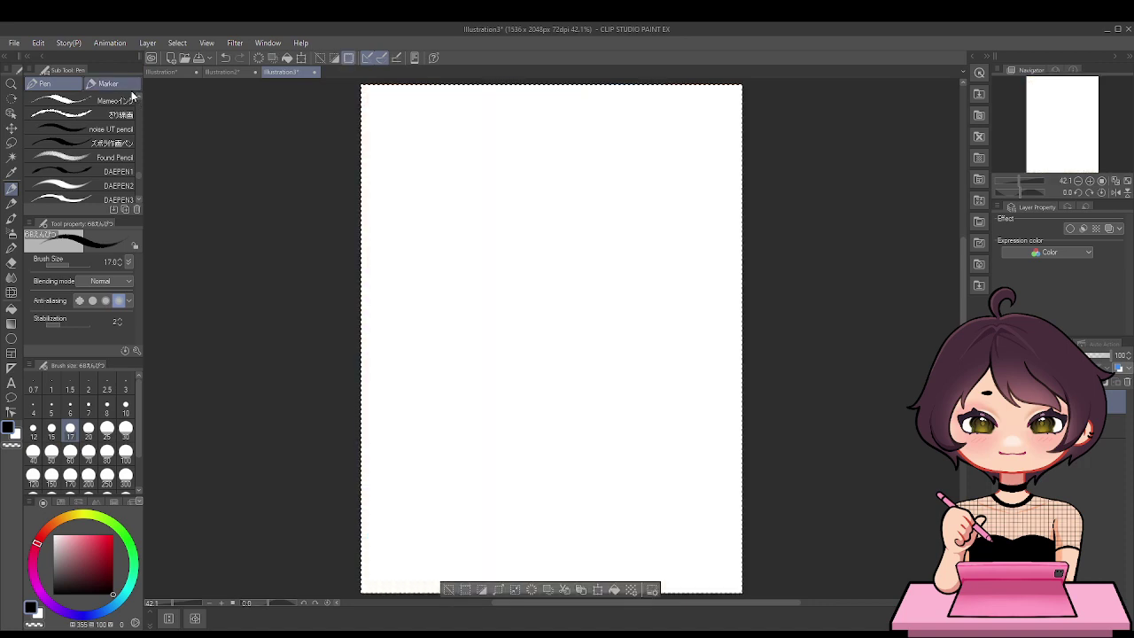
{"action": "key", "text": "ctrl+z"}
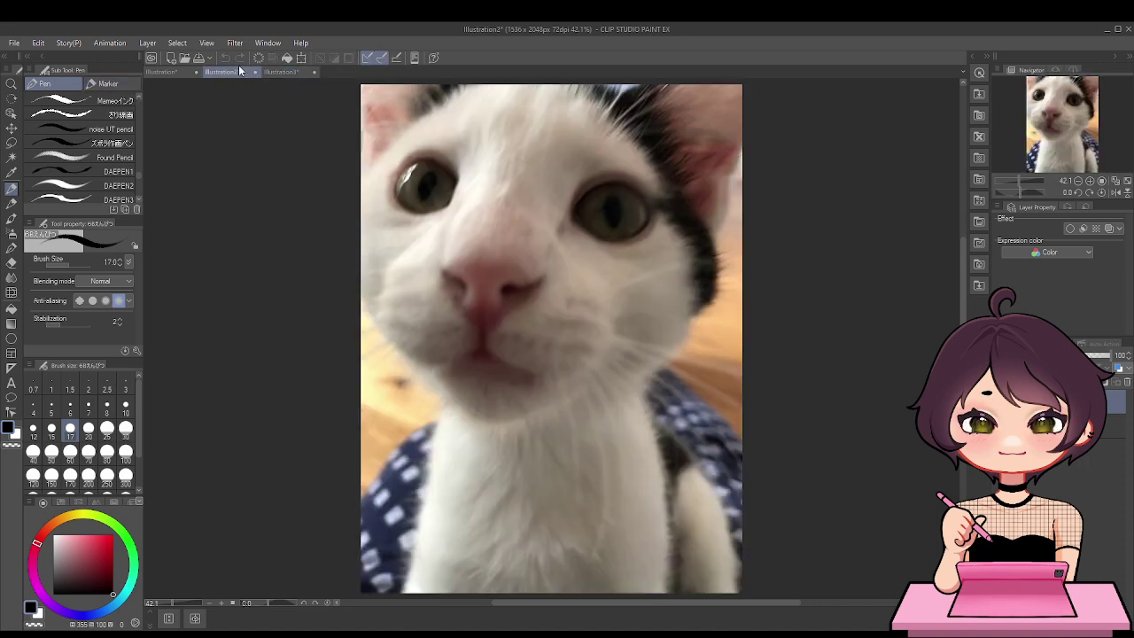
Switch to the cleared Illustration3 canvas and set the drawing colour to a pinkish red (355, 70, 100)
{"action": "left_click", "coordinate": [160, 72]}
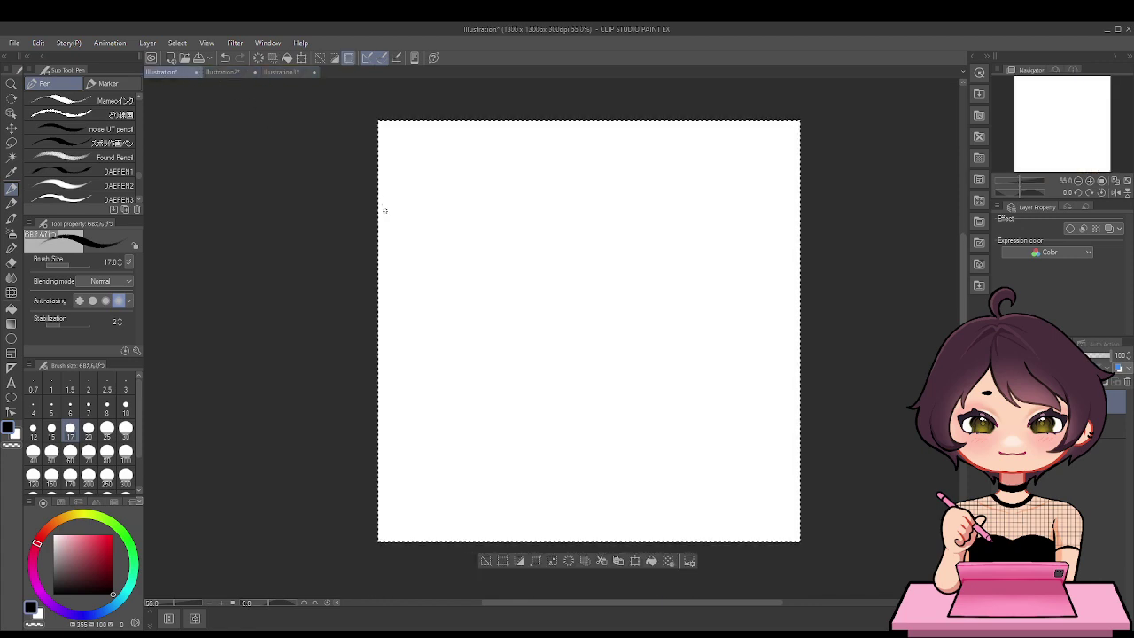
{"action": "left_click", "coordinate": [293, 73]}
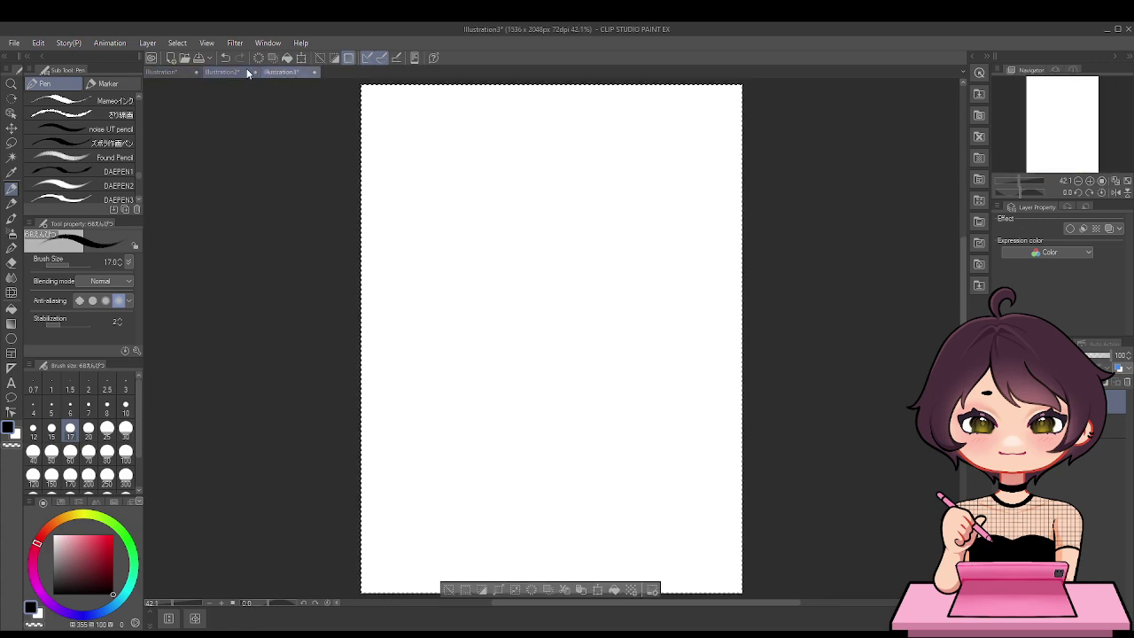
{"action": "left_click", "coordinate": [241, 72]}
{"action": "left_click", "coordinate": [276, 72]}
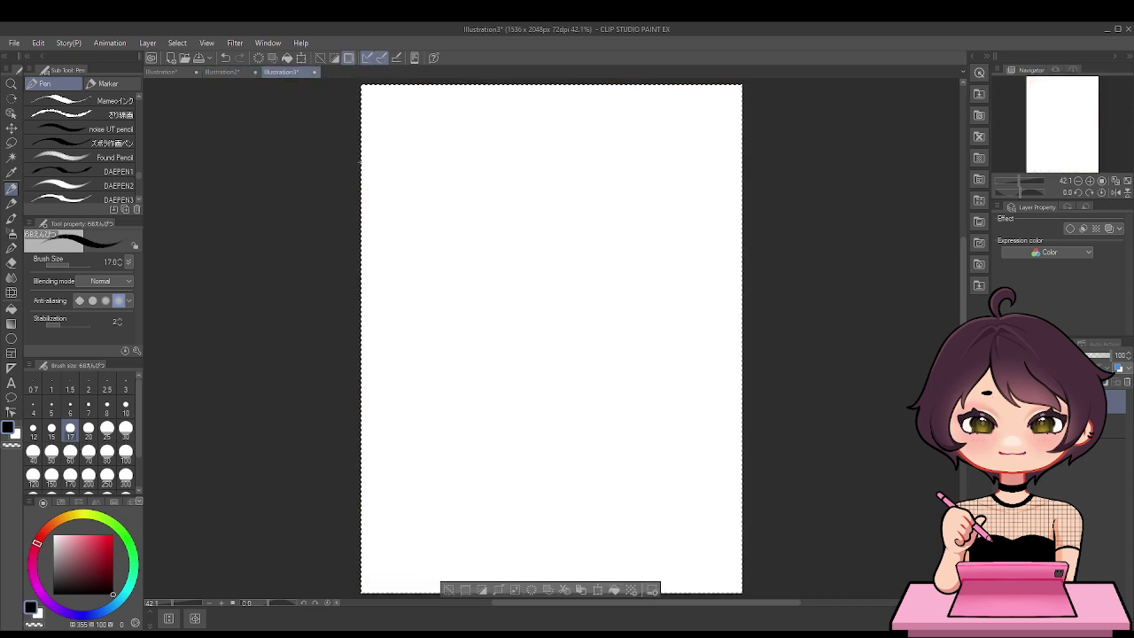
{"action": "left_click", "coordinate": [95, 534]}
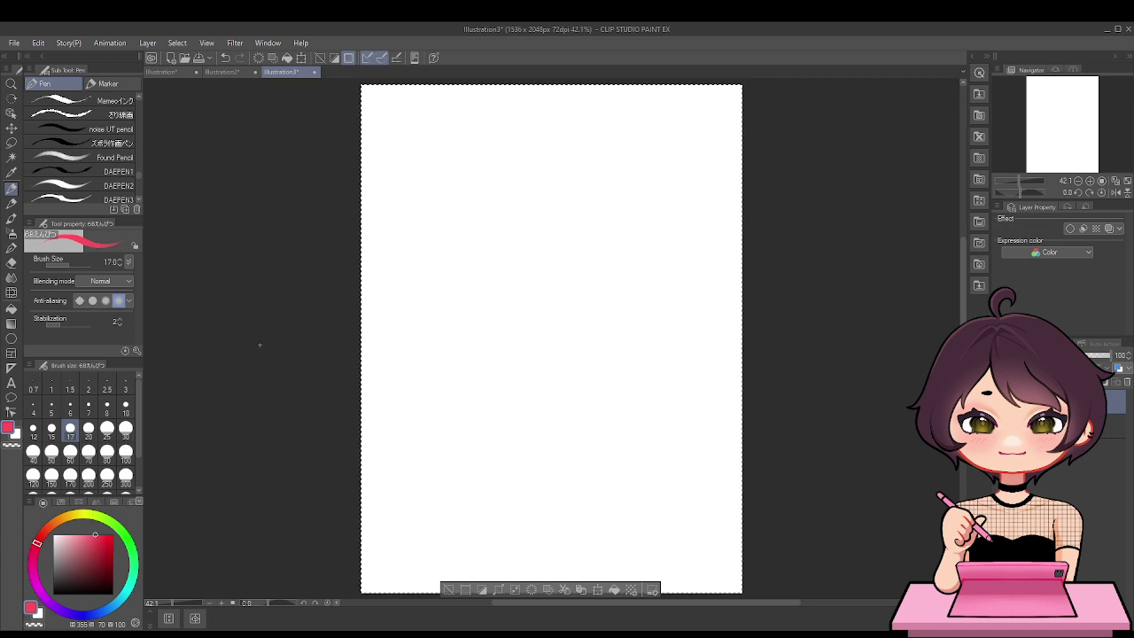
{"action": "left_click", "coordinate": [106, 428]}
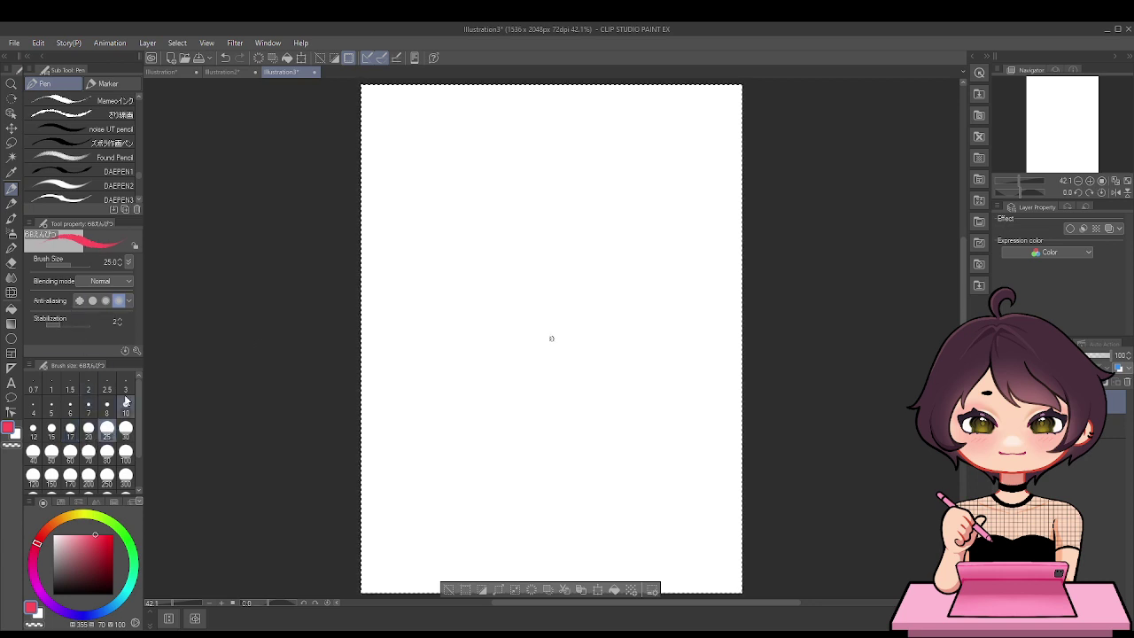
{"action": "mouse_move", "coordinate": [391, 172]}
{"action": "left_mouse_down"}
{"action": "mouse_move", "coordinate": [461, 152]}
{"action": "mouse_move", "coordinate": [461, 196]}
{"action": "left_mouse_up"}
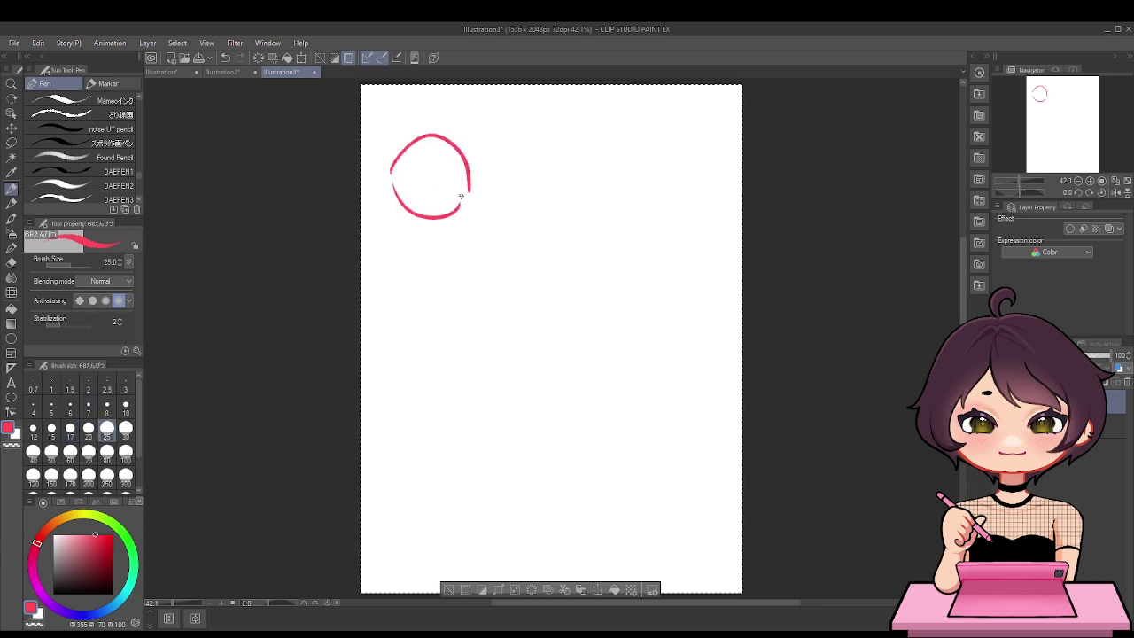
{"action": "key", "text": "ctrl+z"}
{"action": "key", "text": "ctrl+z"}
Set the pen's brush size to 50 and draw the cat's left eye with a filled oval pupil
{"action": "left_click", "coordinate": [52, 451]}
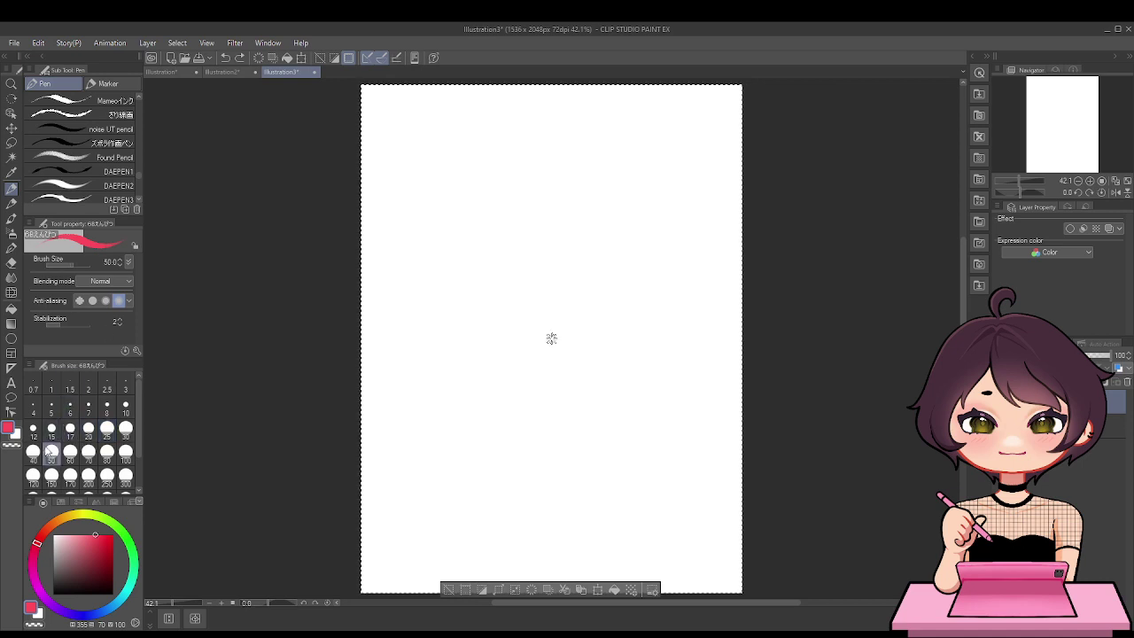
{"action": "left_click_drag", "start_coordinate": [384, 179], "coordinate": [466, 193]}
{"action": "mouse_move", "coordinate": [392, 193]}
{"action": "left_mouse_down"}
{"action": "mouse_move", "coordinate": [462, 210]}
{"action": "mouse_move", "coordinate": [418, 190]}
{"action": "mouse_move", "coordinate": [440, 166]}
{"action": "mouse_move", "coordinate": [429, 175]}
{"action": "left_mouse_up"}
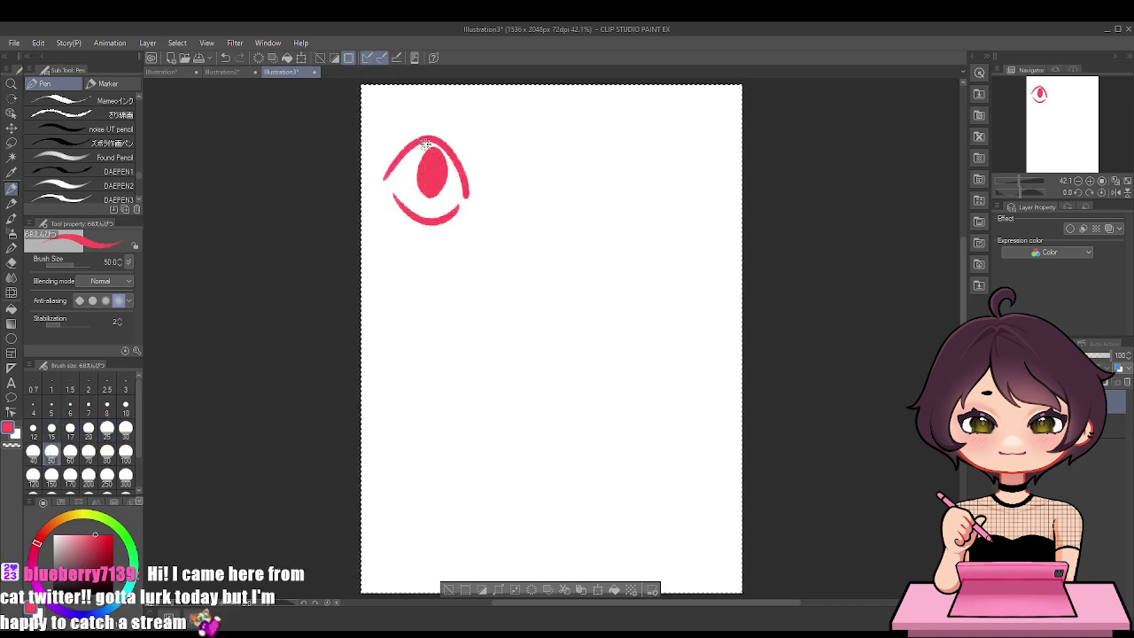
Check the cat photo for reference and draw the nose with nostrils and a short mouth curve below it
{"action": "left_click", "coordinate": [221, 72]}
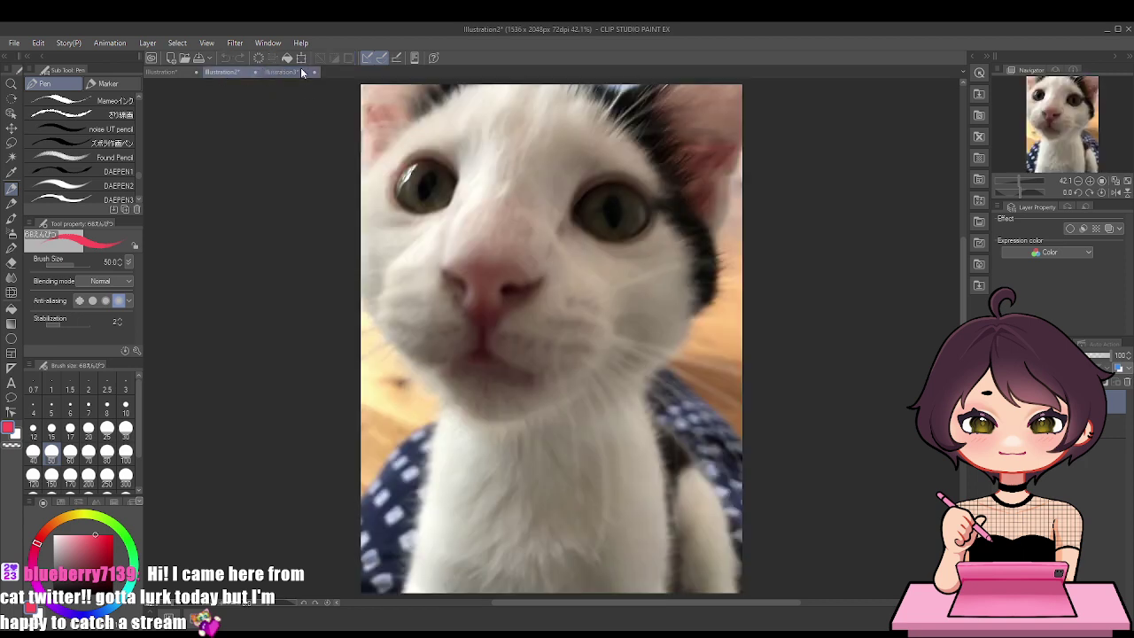
{"action": "left_click", "coordinate": [300, 72]}
{"action": "mouse_move", "coordinate": [477, 312]}
{"action": "left_mouse_down"}
{"action": "mouse_move", "coordinate": [448, 280]}
{"action": "mouse_move", "coordinate": [523, 283]}
{"action": "mouse_move", "coordinate": [466, 269]}
{"action": "mouse_move", "coordinate": [460, 288]}
{"action": "mouse_move", "coordinate": [458, 270]}
{"action": "mouse_move", "coordinate": [448, 284]}
{"action": "mouse_move", "coordinate": [484, 323]}
{"action": "mouse_move", "coordinate": [436, 341]}
{"action": "left_mouse_up"}
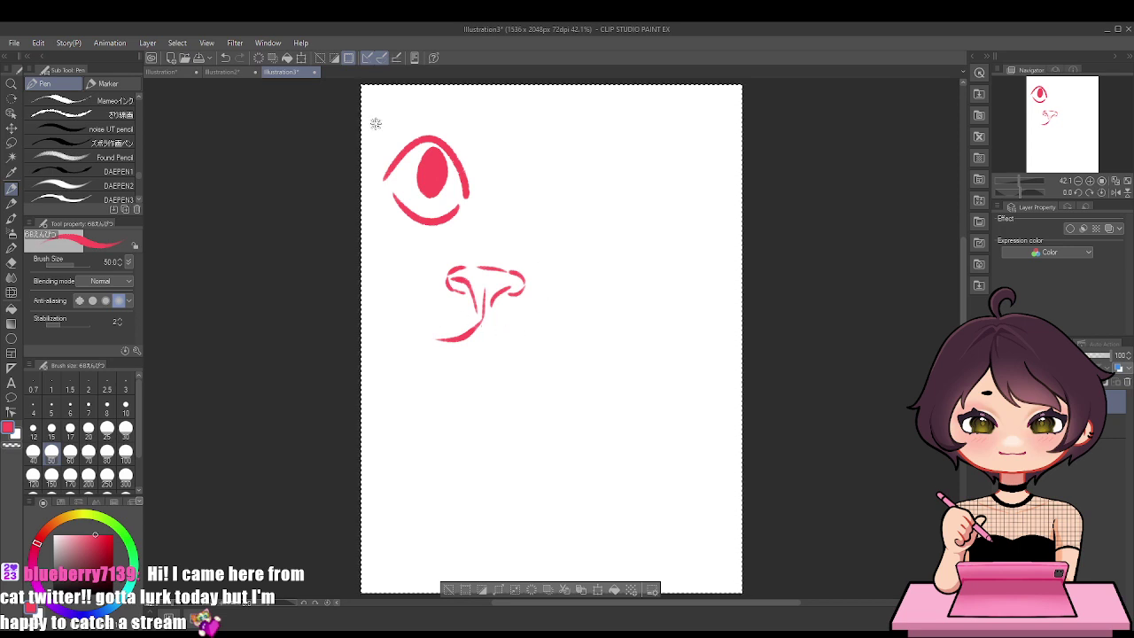
Redraw the left mouth curve wider using the photo as reference, and add the right mouth curve
{"action": "left_click", "coordinate": [238, 70]}
{"action": "left_click", "coordinate": [288, 71]}
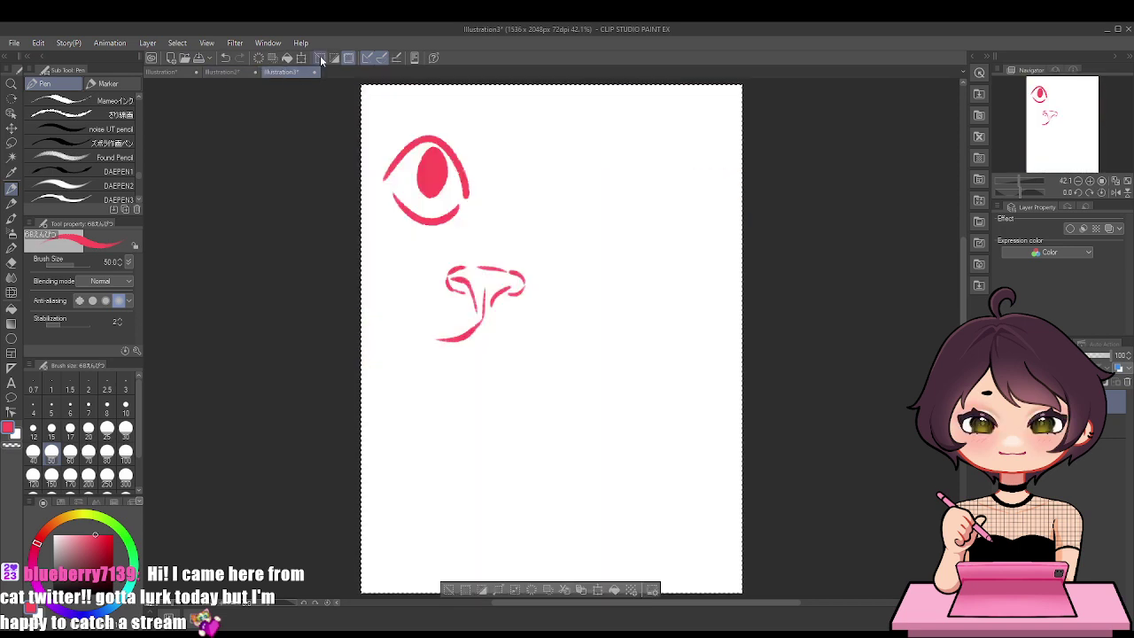
{"action": "key", "text": "ctrl+z"}
{"action": "mouse_move", "coordinate": [483, 320]}
{"action": "left_mouse_down"}
{"action": "mouse_move", "coordinate": [458, 360]}
{"action": "mouse_move", "coordinate": [404, 366]}
{"action": "mouse_move", "coordinate": [413, 354]}
{"action": "mouse_move", "coordinate": [400, 306]}
{"action": "left_mouse_up"}
{"action": "key", "text": "ctrl+z"}
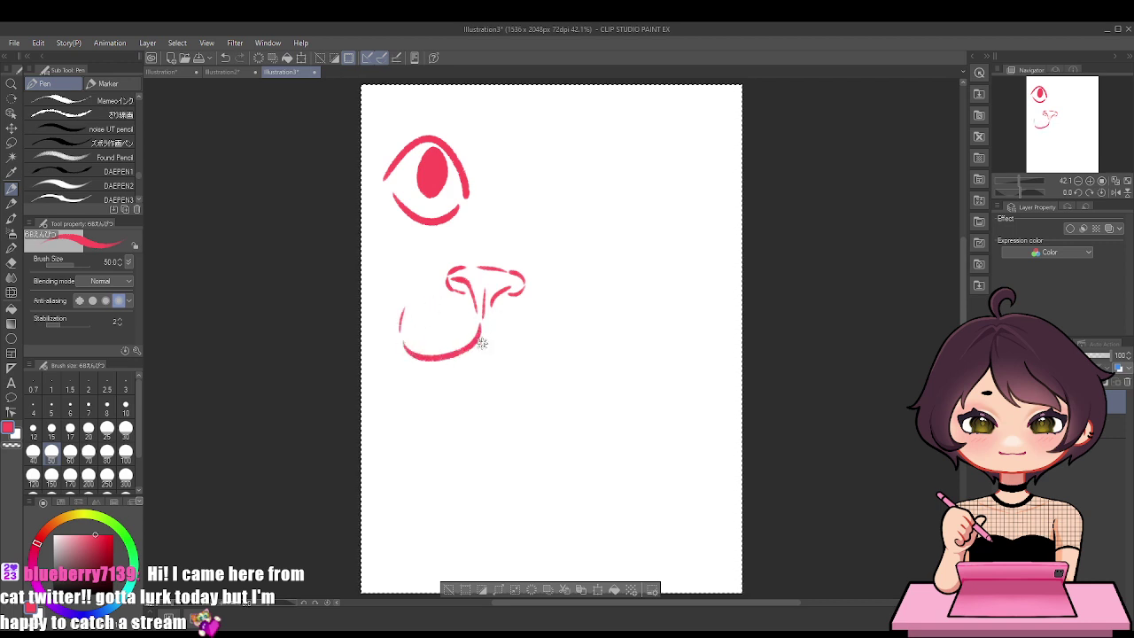
{"action": "left_click_drag", "start_coordinate": [478, 329], "coordinate": [551, 356]}
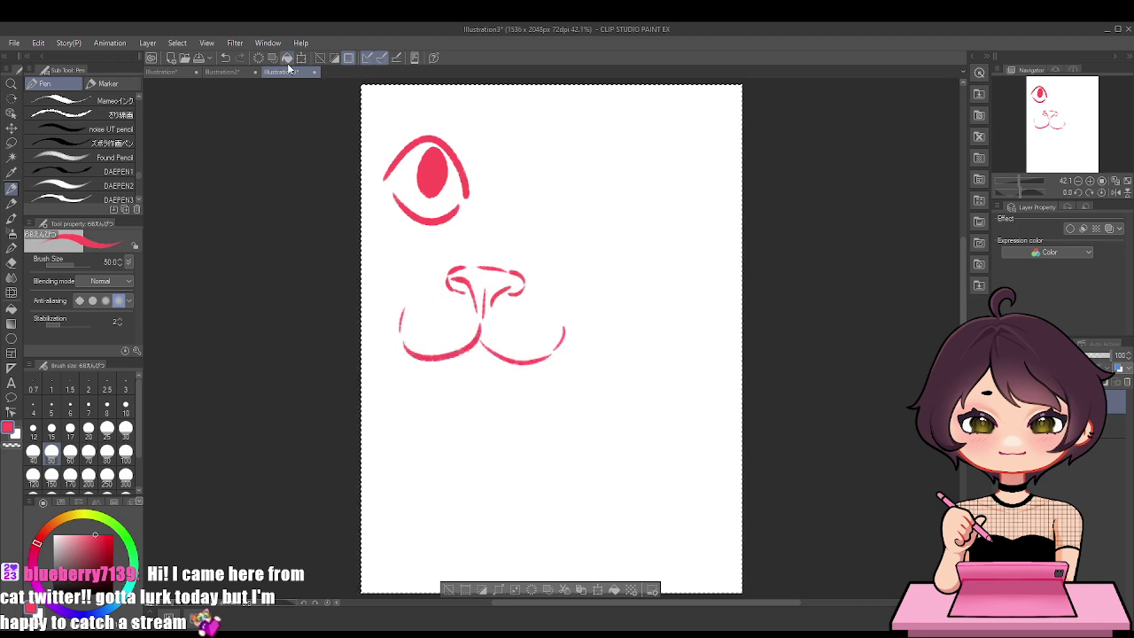
Draw the cat's right eye with a filled oval pupil, slightly lower than the left one, after checking the photo
{"action": "left_click", "coordinate": [239, 73]}
{"action": "left_click", "coordinate": [280, 73]}
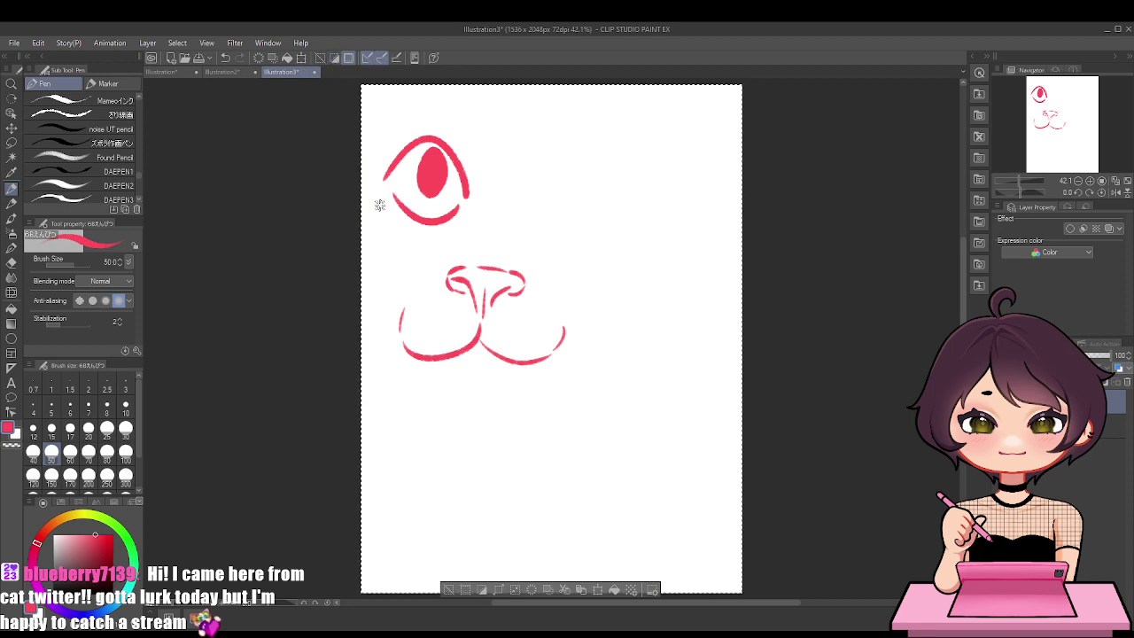
{"action": "left_click_drag", "start_coordinate": [555, 202], "coordinate": [648, 213]}
{"action": "key", "text": "ctrl+z"}
{"action": "mouse_move", "coordinate": [556, 202]}
{"action": "left_mouse_down"}
{"action": "mouse_move", "coordinate": [640, 206]}
{"action": "mouse_move", "coordinate": [607, 247]}
{"action": "mouse_move", "coordinate": [644, 203]}
{"action": "mouse_move", "coordinate": [590, 214]}
{"action": "left_mouse_up"}
{"action": "left_click_drag", "start_coordinate": [598, 176], "coordinate": [603, 186]}
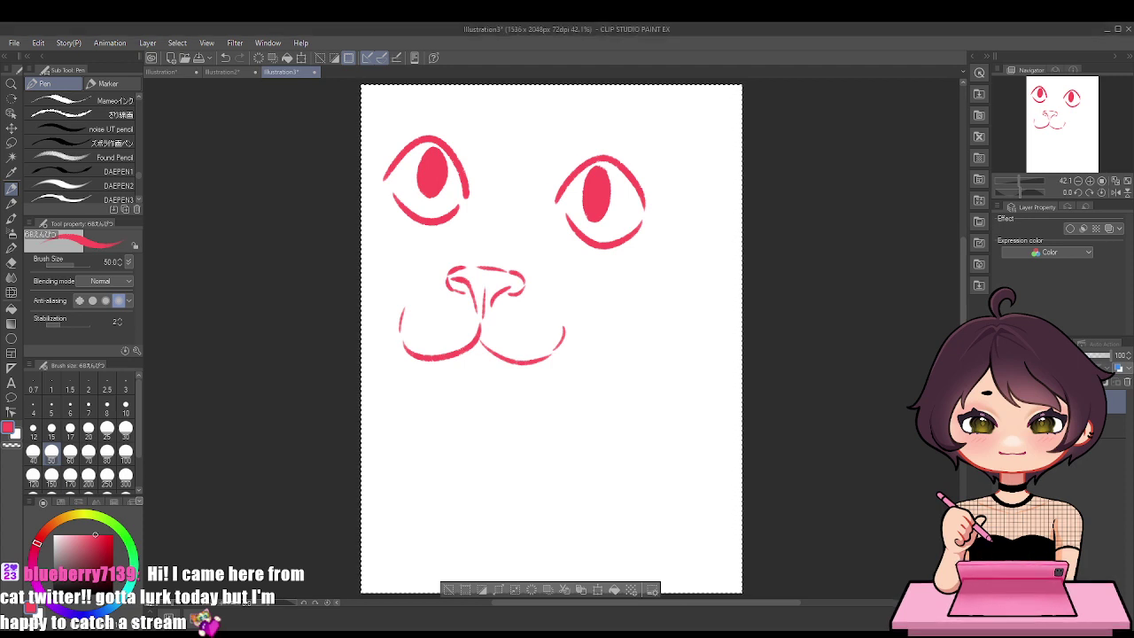
Draw a wide chin line beneath the mouth and jagged fur along the left cheek up to the canvas edge
{"action": "left_click", "coordinate": [232, 74]}
{"action": "left_click", "coordinate": [274, 72]}
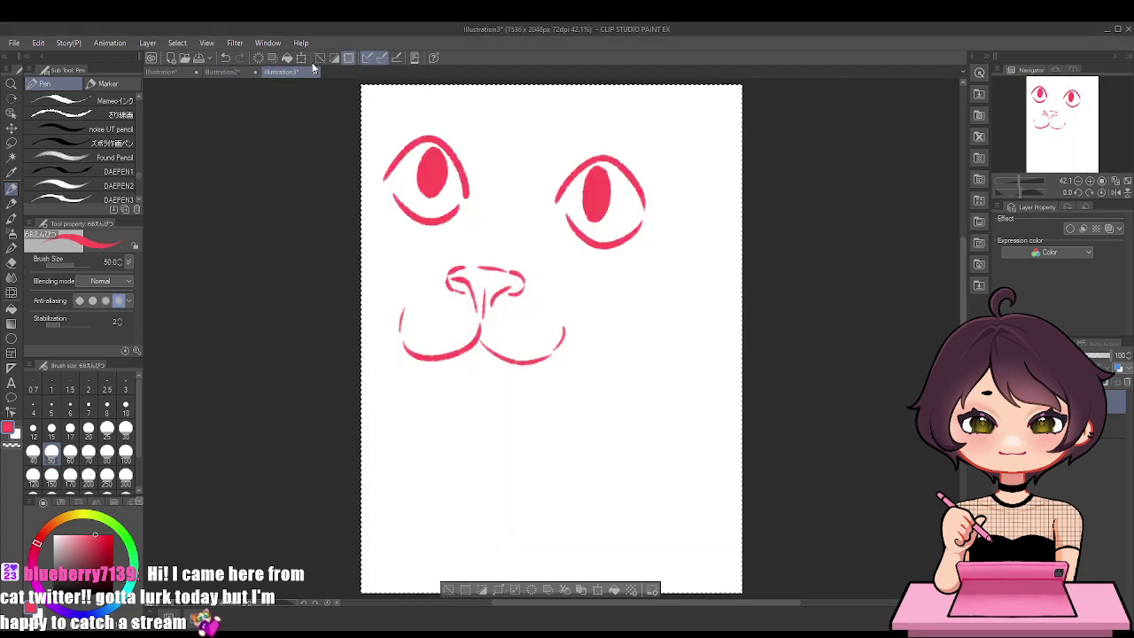
{"action": "left_click_drag", "start_coordinate": [398, 376], "coordinate": [524, 383]}
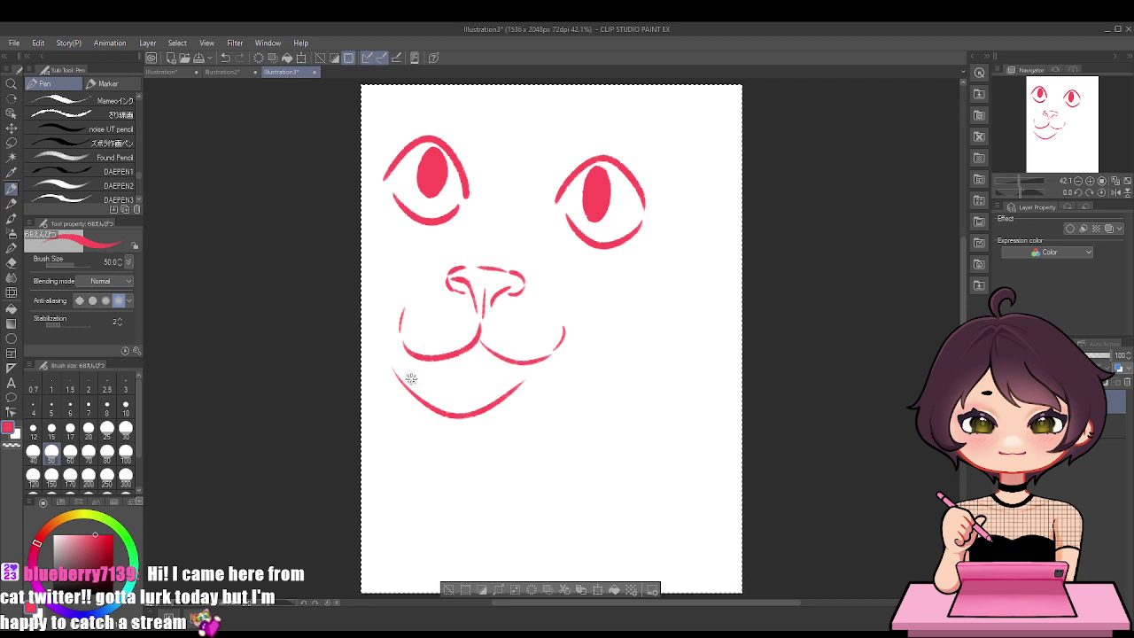
{"action": "key", "text": "ctrl+z"}
{"action": "left_click_drag", "start_coordinate": [397, 362], "coordinate": [527, 394]}
{"action": "key", "text": "ctrl+z"}
{"action": "left_click_drag", "start_coordinate": [396, 353], "coordinate": [557, 383]}
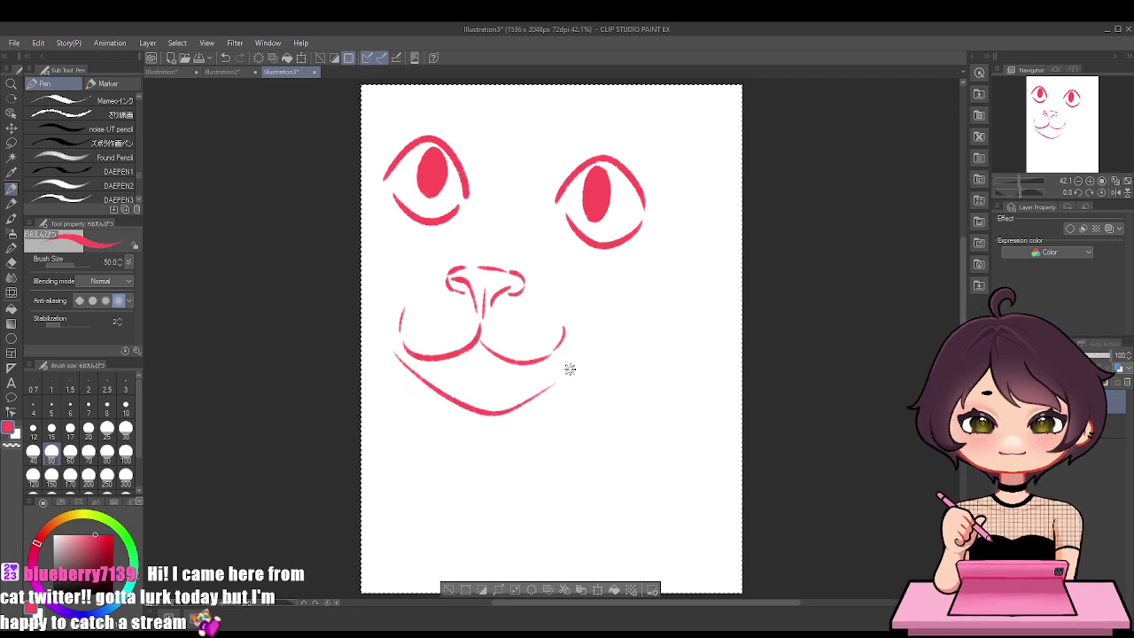
{"action": "left_click_drag", "start_coordinate": [391, 358], "coordinate": [360, 329]}
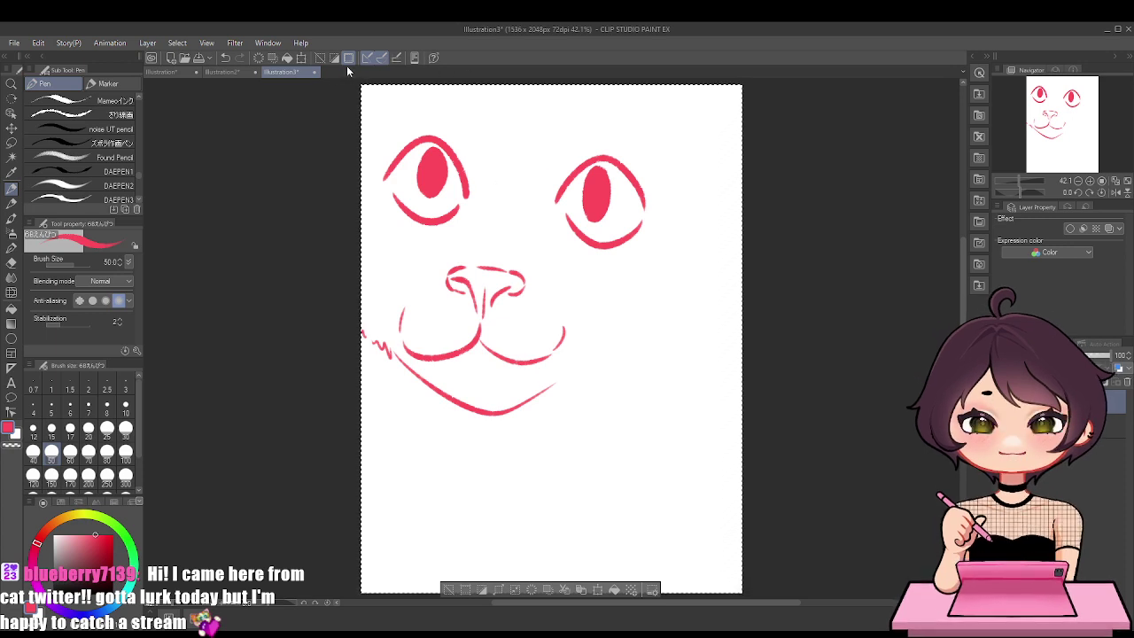
Compare with the cat photo, shift the whole face sketch slightly down and right, and deselect it
{"action": "left_click", "coordinate": [241, 71]}
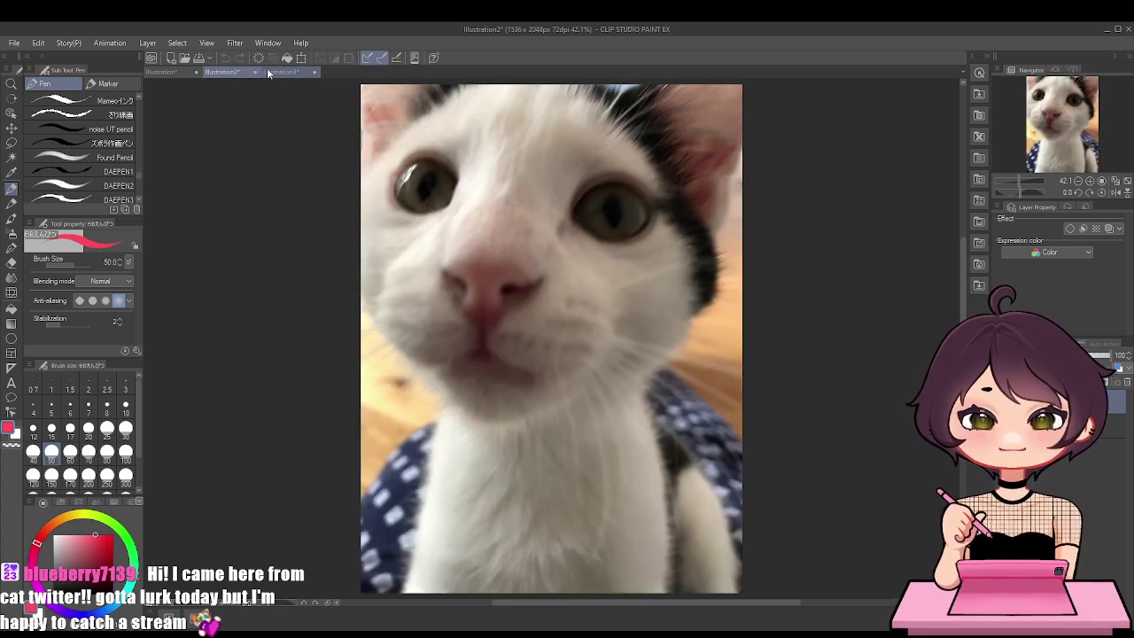
{"action": "left_click", "coordinate": [268, 71]}
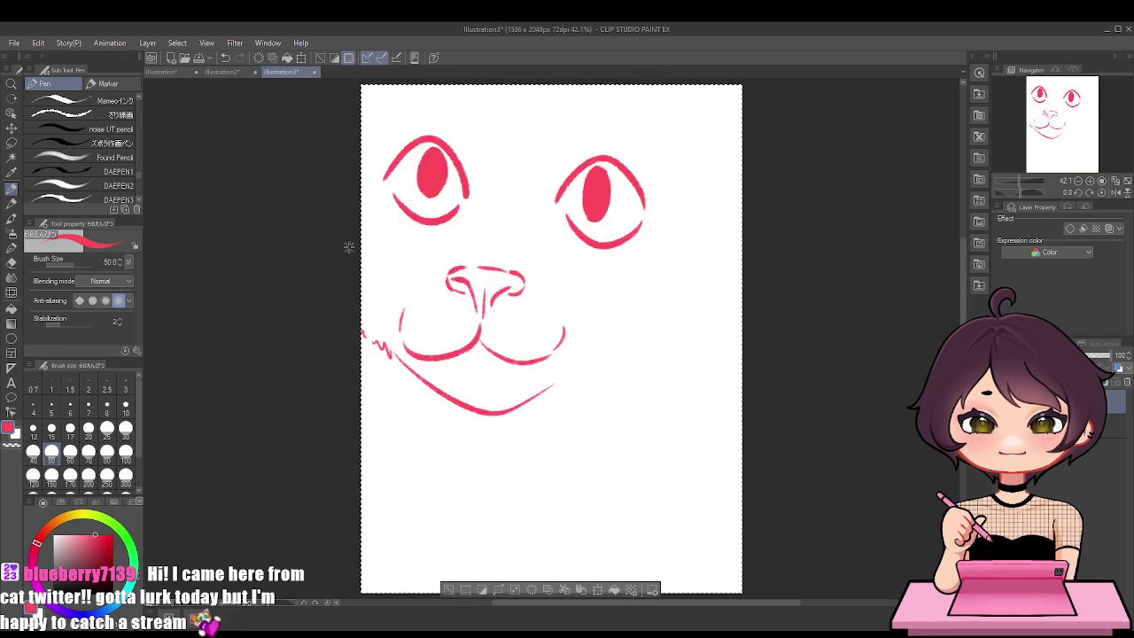
{"action": "key", "text": "ctrl+t"}
{"action": "left_click_drag", "start_coordinate": [468, 310], "coordinate": [486, 329]}
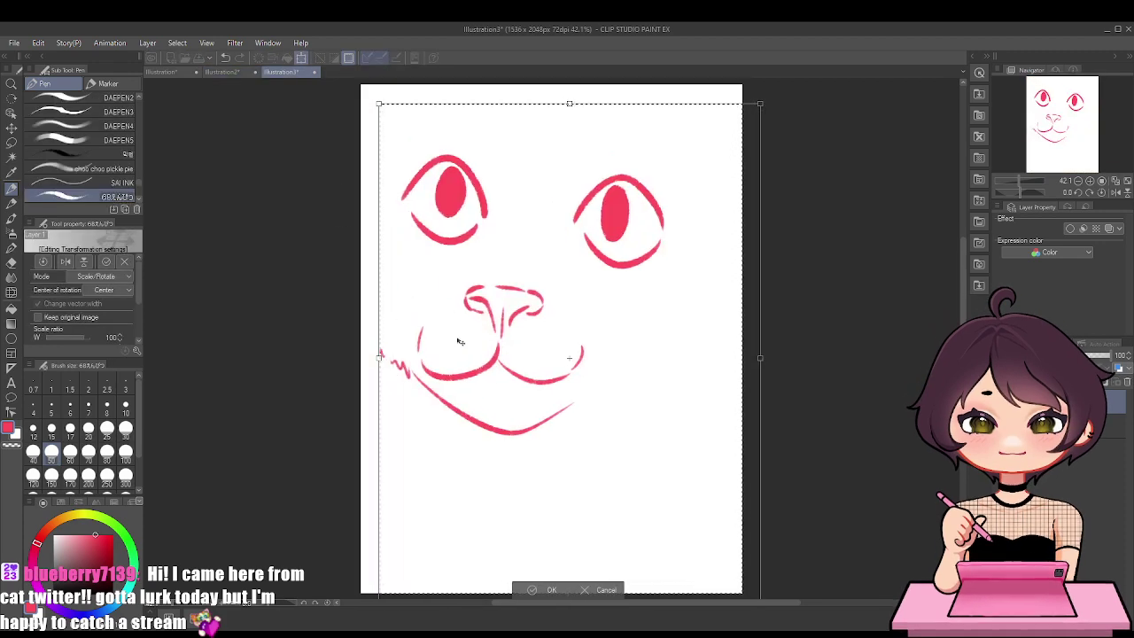
{"action": "key", "text": "Return"}
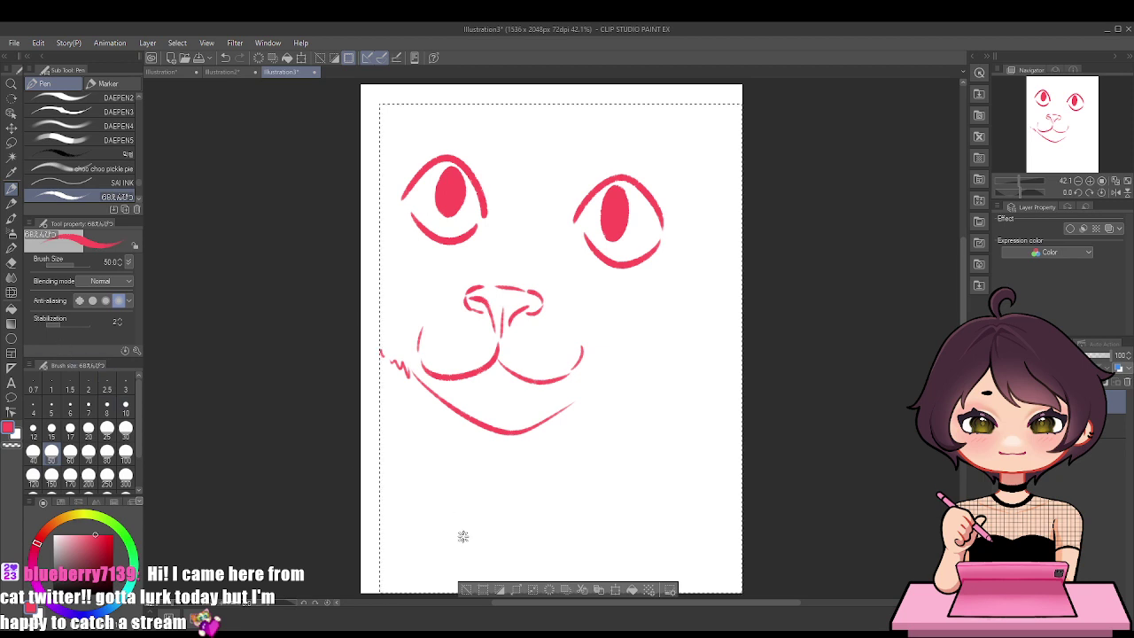
{"action": "left_click", "coordinate": [467, 591]}
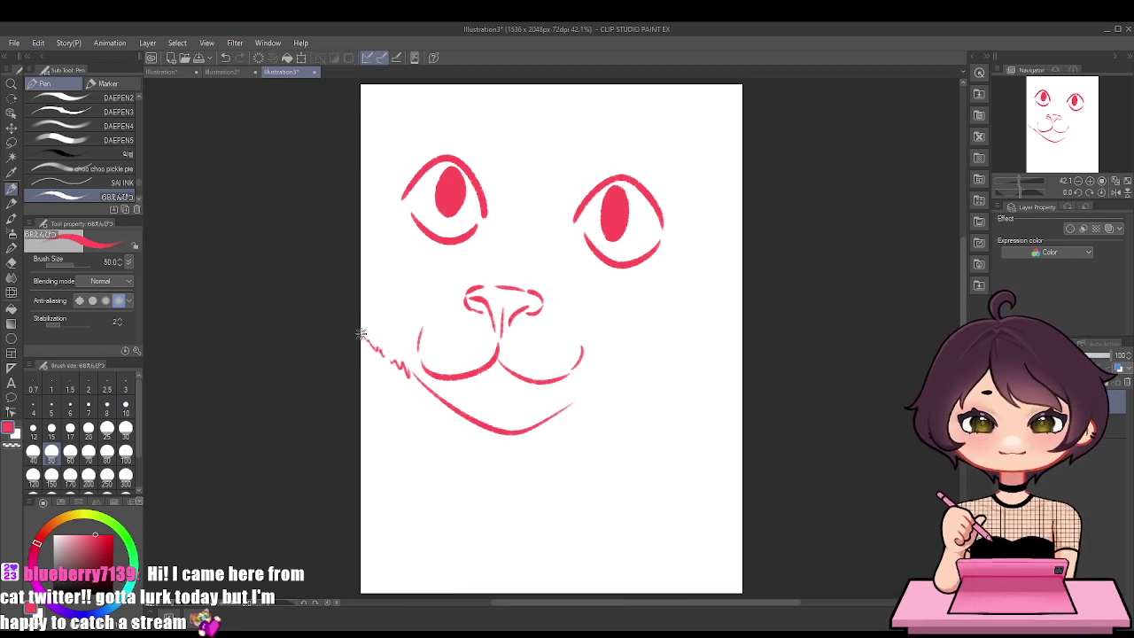
Extend the left cheek line along the canvas edge and draw the left side of the forehead with the ear's edge
{"action": "mouse_move", "coordinate": [361, 328]}
{"action": "left_mouse_down"}
{"action": "mouse_move", "coordinate": [368, 343]}
{"action": "mouse_move", "coordinate": [361, 317]}
{"action": "left_mouse_up"}
{"action": "key", "text": "ctrl+z"}
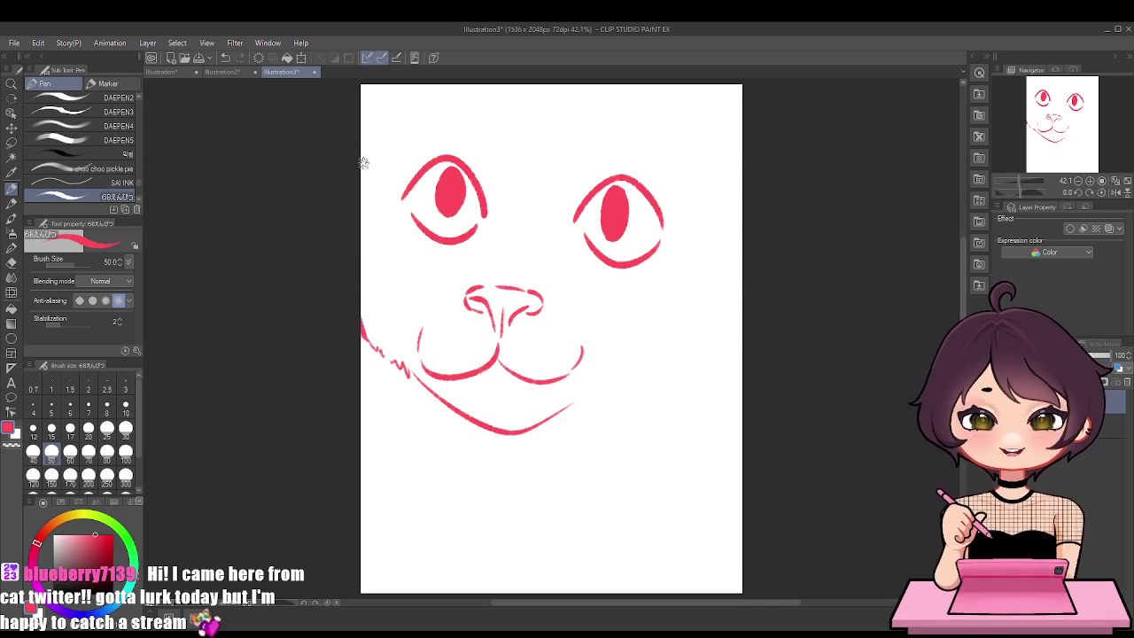
{"action": "left_click_drag", "start_coordinate": [361, 167], "coordinate": [406, 104]}
{"action": "key", "text": "ctrl+z"}
{"action": "left_click_drag", "start_coordinate": [367, 154], "coordinate": [443, 84]}
{"action": "left_click_drag", "start_coordinate": [375, 133], "coordinate": [361, 89]}
{"action": "key", "text": "ctrl+z"}
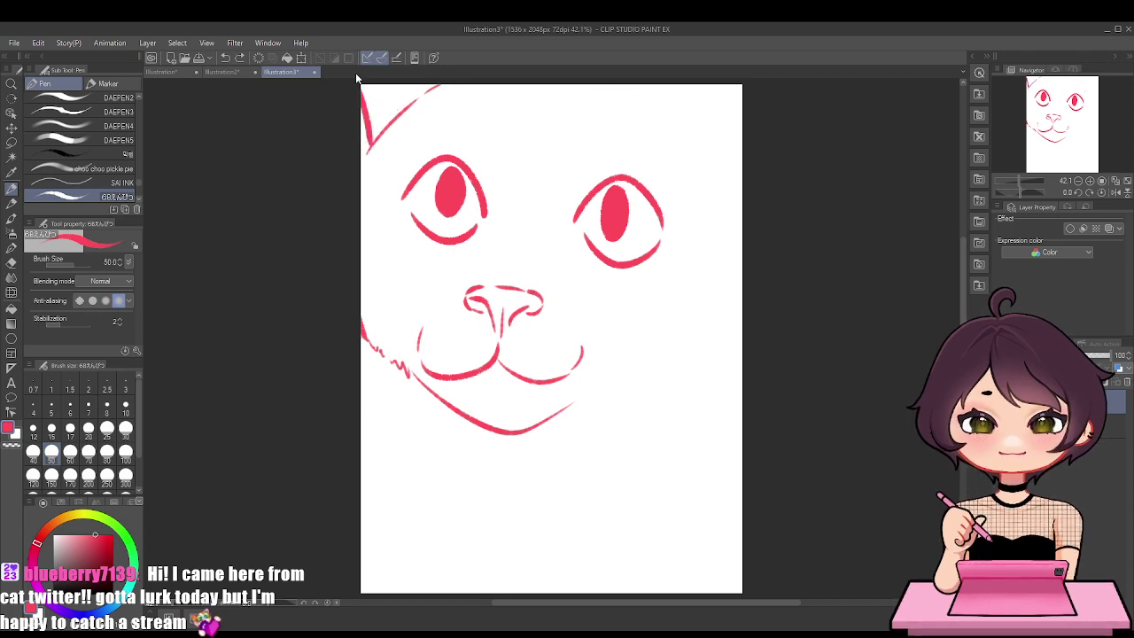
Draw the right side of the head from the forehead down, with jagged cheek fur reaching the chin
{"action": "left_click", "coordinate": [236, 71]}
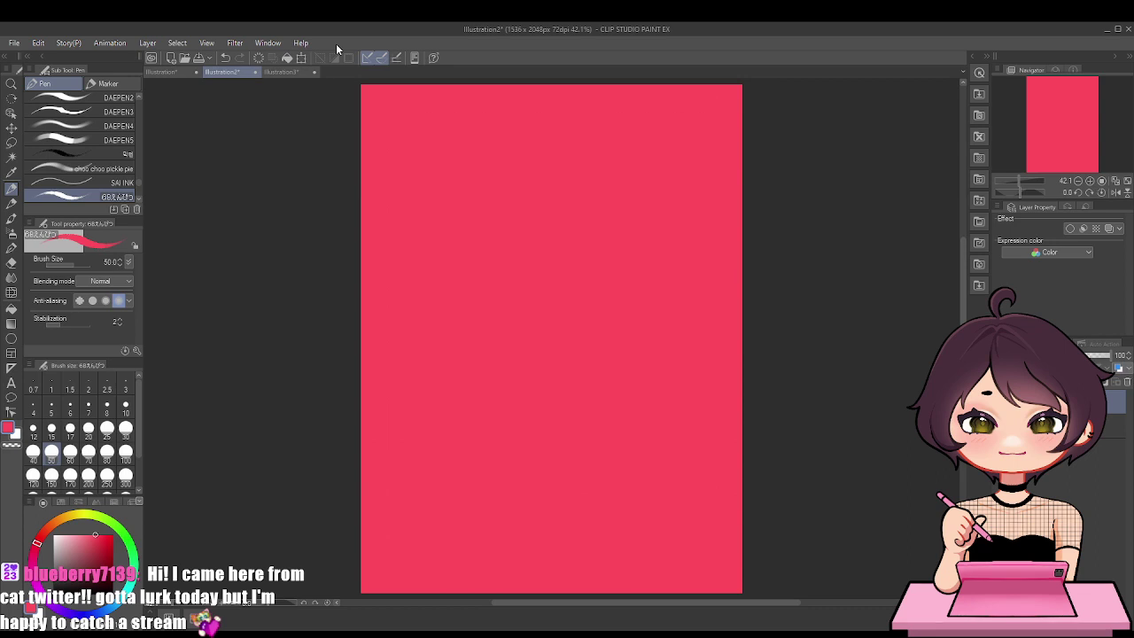
{"action": "left_click", "coordinate": [277, 71]}
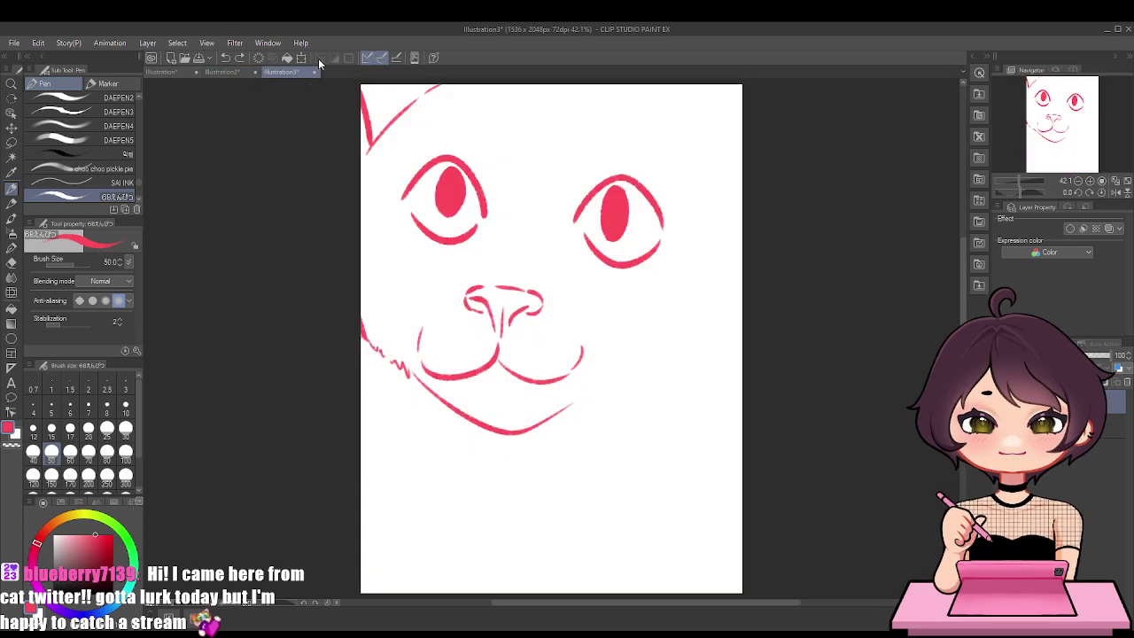
{"action": "mouse_move", "coordinate": [620, 86]}
{"action": "left_mouse_down"}
{"action": "mouse_move", "coordinate": [715, 207]}
{"action": "mouse_move", "coordinate": [708, 173]}
{"action": "mouse_move", "coordinate": [691, 335]}
{"action": "mouse_move", "coordinate": [693, 314]}
{"action": "mouse_move", "coordinate": [656, 358]}
{"action": "mouse_move", "coordinate": [585, 404]}
{"action": "left_mouse_up"}
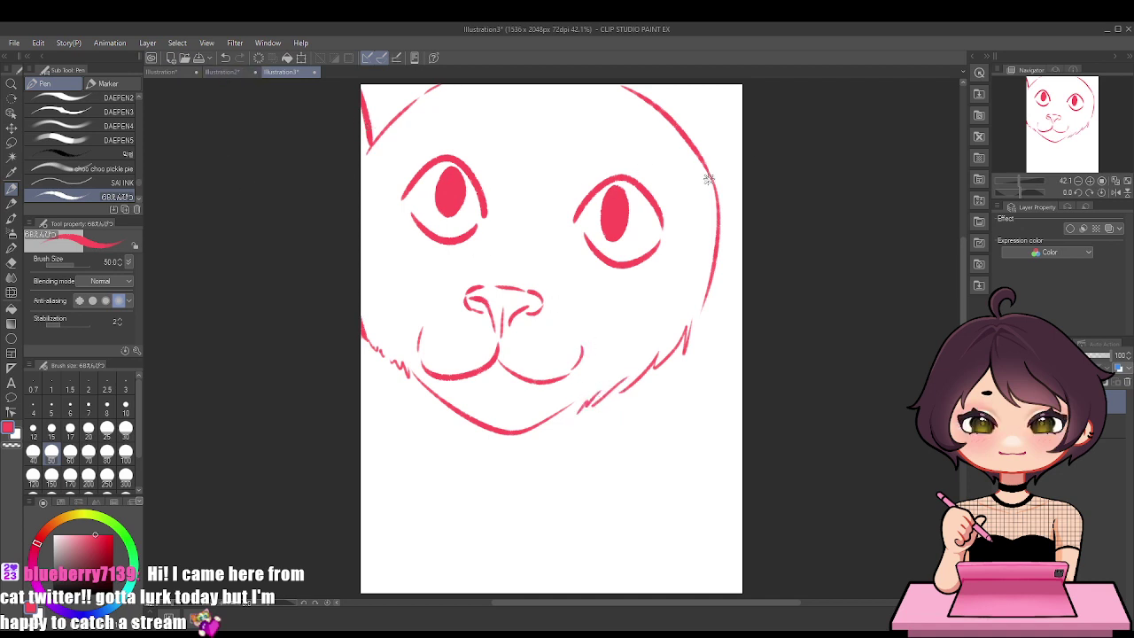
Draw the right ear's outer edge and add thin inner fur strokes in both ears
{"action": "left_click_drag", "start_coordinate": [708, 178], "coordinate": [741, 102]}
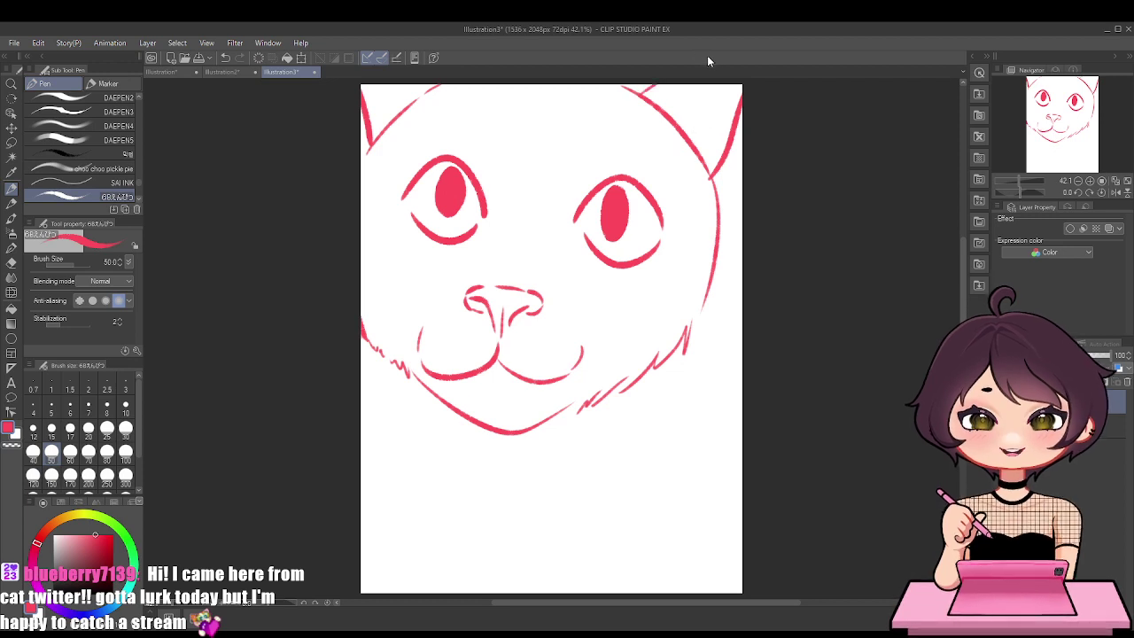
{"action": "left_click_drag", "start_coordinate": [646, 94], "coordinate": [705, 119]}
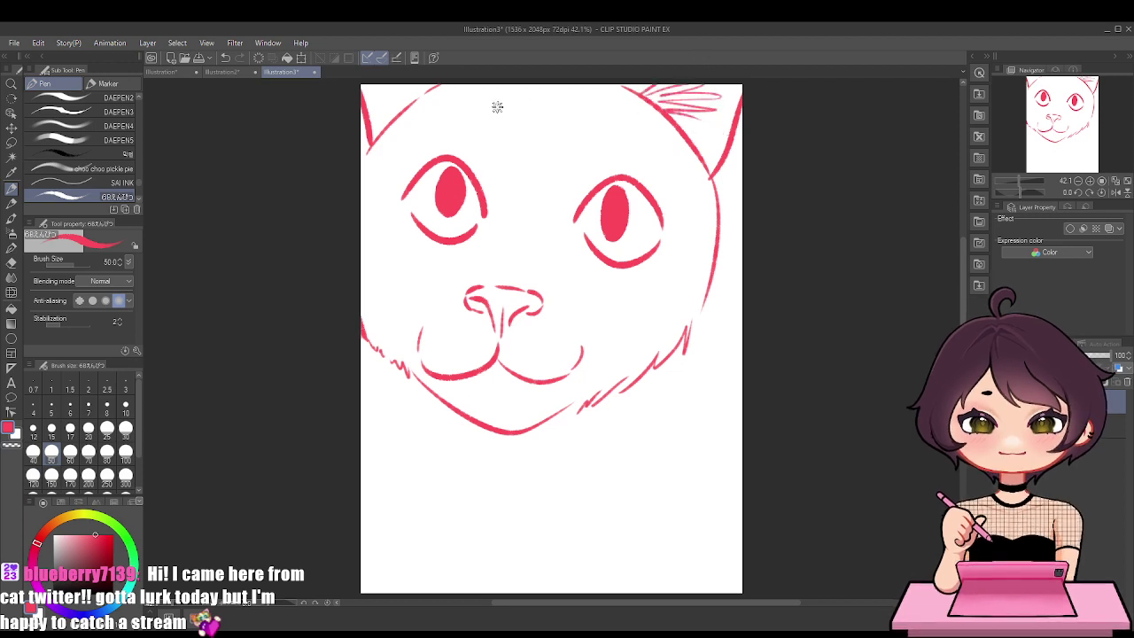
{"action": "mouse_move", "coordinate": [417, 92]}
{"action": "left_mouse_down"}
{"action": "mouse_move", "coordinate": [374, 102]}
{"action": "mouse_move", "coordinate": [407, 105]}
{"action": "left_mouse_up"}
Draw a pair of curved forehead lines above each of the cat's eyes
{"action": "left_click_drag", "start_coordinate": [494, 153], "coordinate": [474, 89]}
{"action": "mouse_move", "coordinate": [503, 145]}
{"action": "left_mouse_down"}
{"action": "mouse_move", "coordinate": [494, 94]}
{"action": "mouse_move", "coordinate": [493, 155]}
{"action": "left_mouse_up"}
{"action": "key", "text": "ctrl+z"}
{"action": "key", "text": "ctrl+z"}
{"action": "left_click_drag", "start_coordinate": [492, 90], "coordinate": [502, 146]}
{"action": "mouse_move", "coordinate": [581, 153]}
{"action": "left_mouse_down"}
{"action": "mouse_move", "coordinate": [606, 103]}
{"action": "mouse_move", "coordinate": [615, 119]}
{"action": "left_mouse_up"}
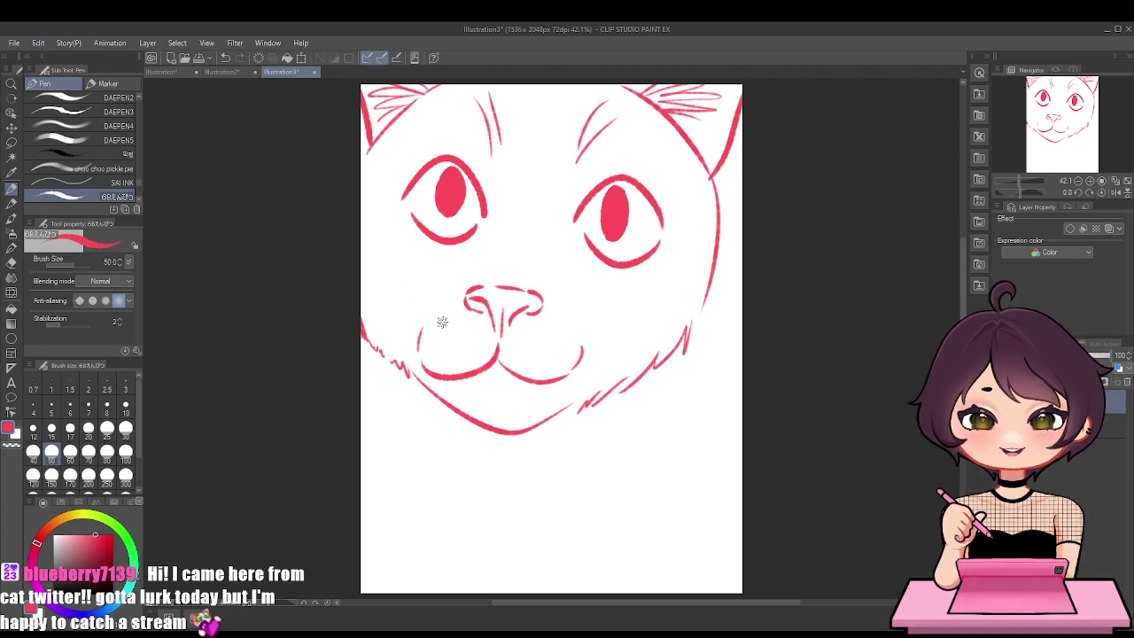
Draw three long whiskers on each side of the cat's muzzle, the left ones running to the canvas edge
{"action": "mouse_move", "coordinate": [458, 324]}
{"action": "left_mouse_down"}
{"action": "mouse_move", "coordinate": [397, 293]}
{"action": "mouse_move", "coordinate": [266, 339]}
{"action": "left_mouse_up"}
{"action": "left_click_drag", "start_coordinate": [447, 356], "coordinate": [359, 372]}
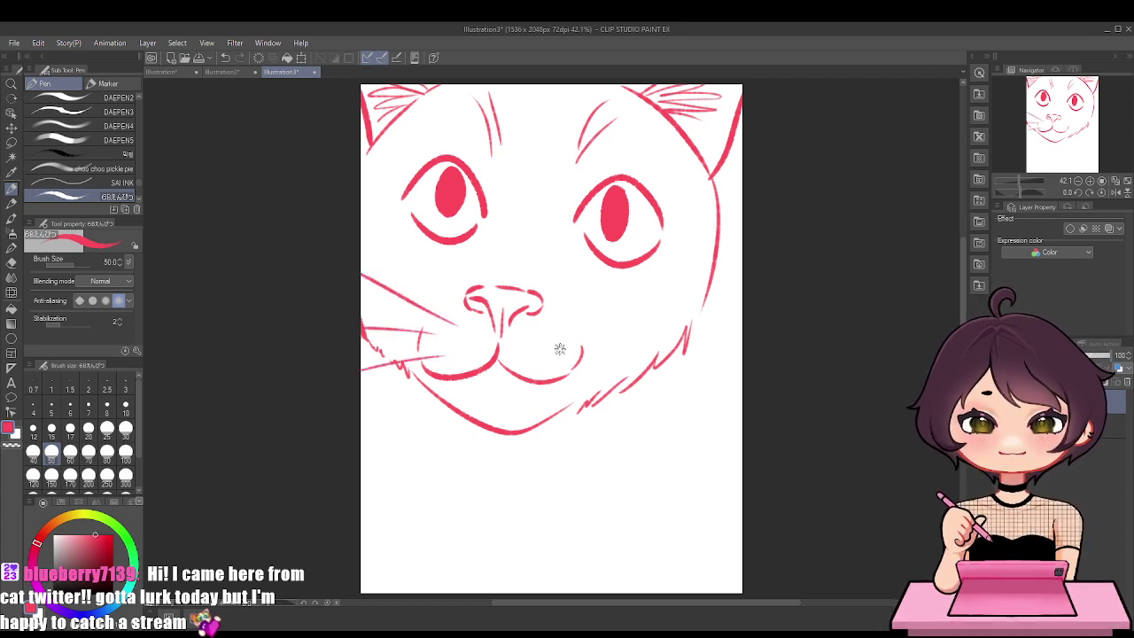
{"action": "mouse_move", "coordinate": [523, 340]}
{"action": "left_mouse_down"}
{"action": "mouse_move", "coordinate": [709, 353]}
{"action": "mouse_move", "coordinate": [693, 418]}
{"action": "left_mouse_up"}
{"action": "left_click_drag", "start_coordinate": [522, 373], "coordinate": [725, 513]}
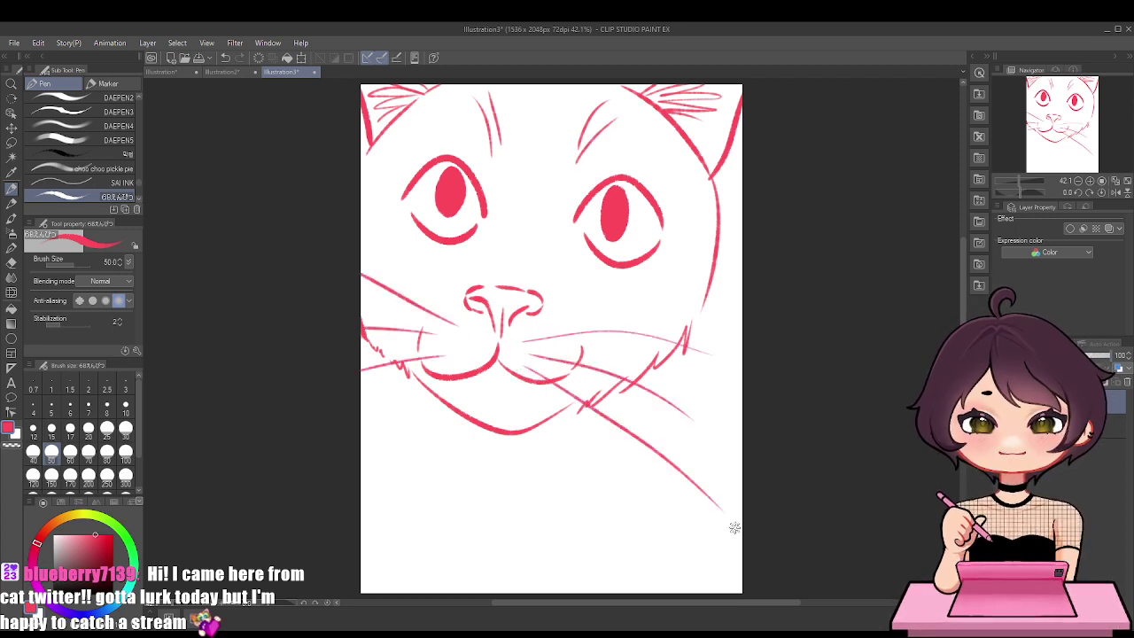
Compare with the cat photo and draw both body outlines from beneath the head to the canvas bottom, with jagged fur tufts
{"action": "left_click", "coordinate": [226, 72]}
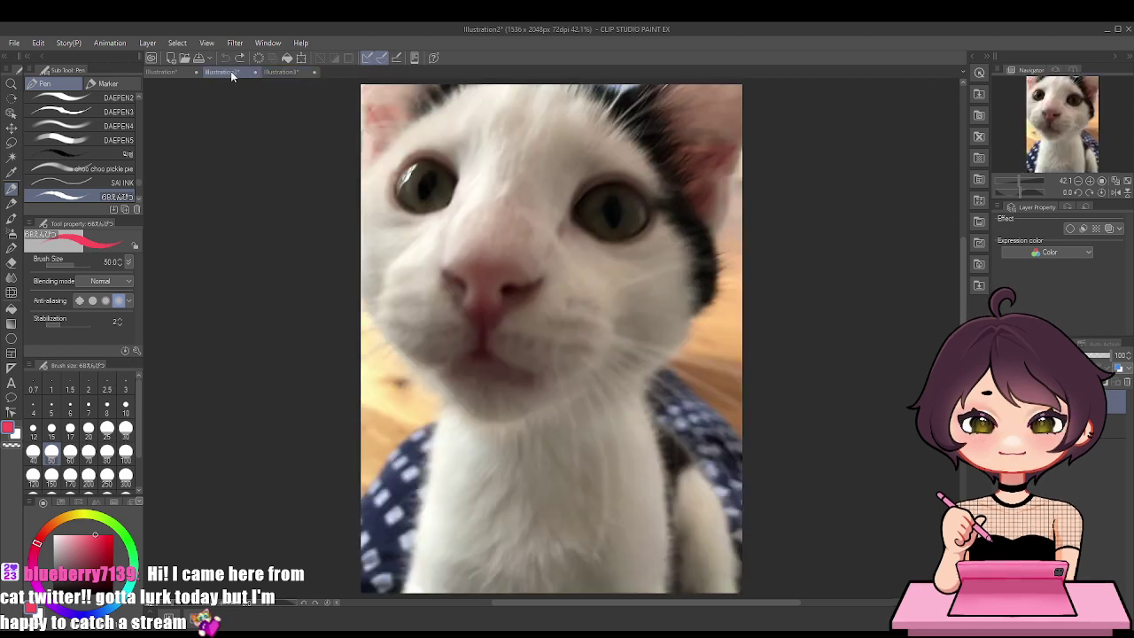
{"action": "left_click", "coordinate": [283, 72]}
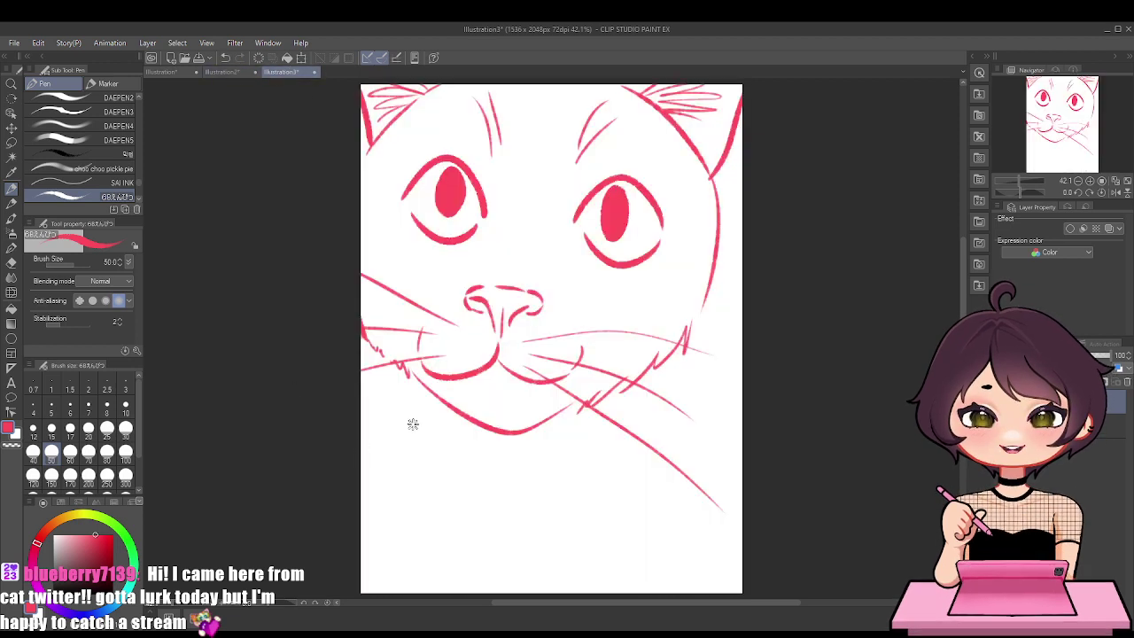
{"action": "mouse_move", "coordinate": [437, 402]}
{"action": "left_mouse_down"}
{"action": "mouse_move", "coordinate": [417, 503]}
{"action": "mouse_move", "coordinate": [428, 537]}
{"action": "left_mouse_up"}
{"action": "key", "text": "ctrl+z"}
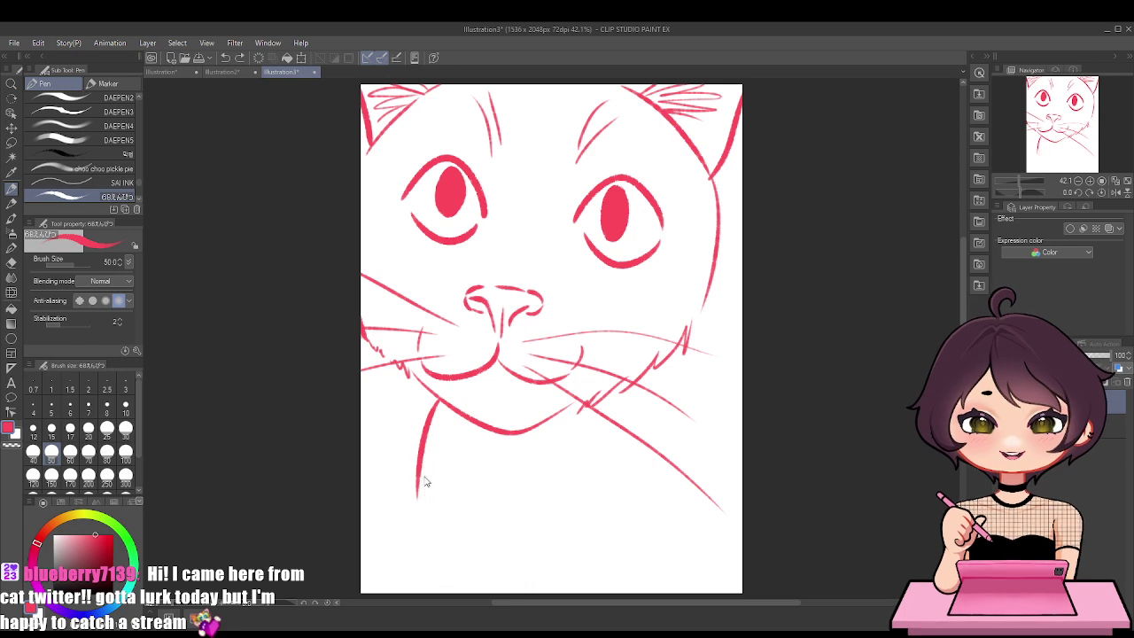
{"action": "mouse_move", "coordinate": [419, 489]}
{"action": "left_mouse_down"}
{"action": "mouse_move", "coordinate": [401, 534]}
{"action": "mouse_move", "coordinate": [412, 568]}
{"action": "left_mouse_up"}
{"action": "left_click_drag", "start_coordinate": [420, 565], "coordinate": [423, 592]}
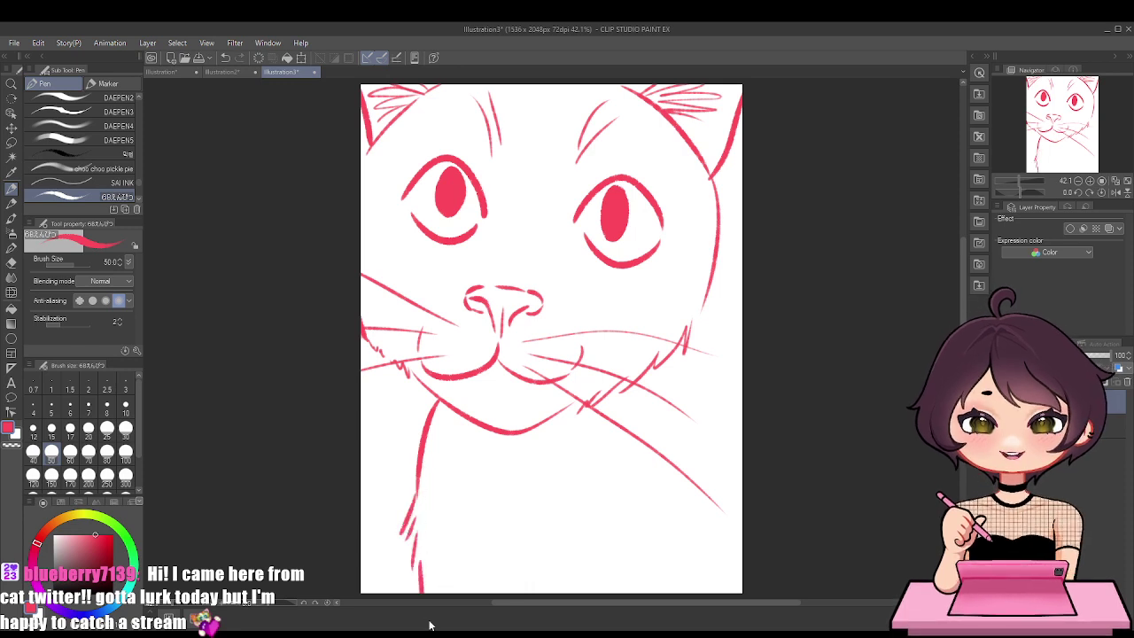
{"action": "mouse_move", "coordinate": [666, 372]}
{"action": "left_mouse_down"}
{"action": "mouse_move", "coordinate": [710, 451]}
{"action": "mouse_move", "coordinate": [743, 592]}
{"action": "left_mouse_up"}
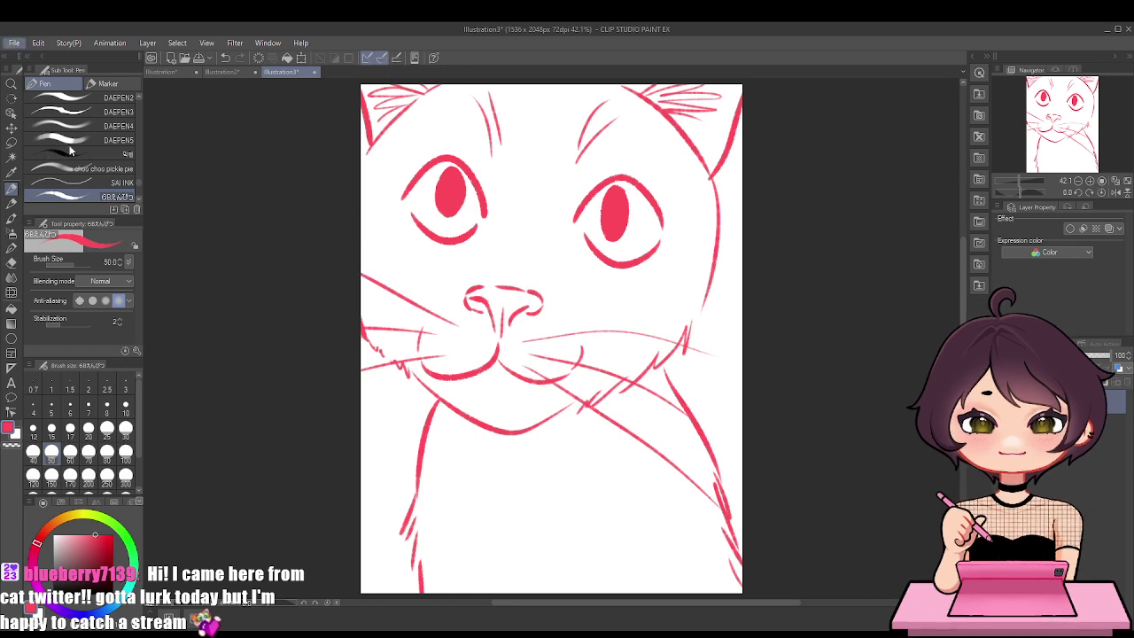
Save the cat sketch as Illustration3.png and close both the sketch and the cat photo document
{"action": "key", "text": "alt+Tab"}
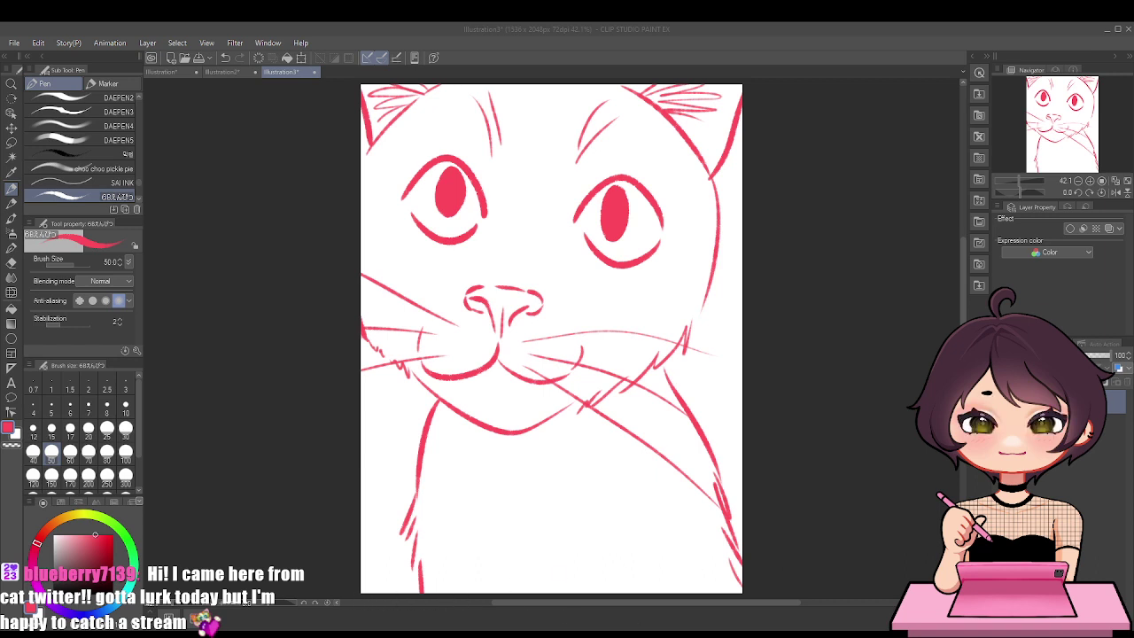
{"action": "key", "text": "ctrl+s"}
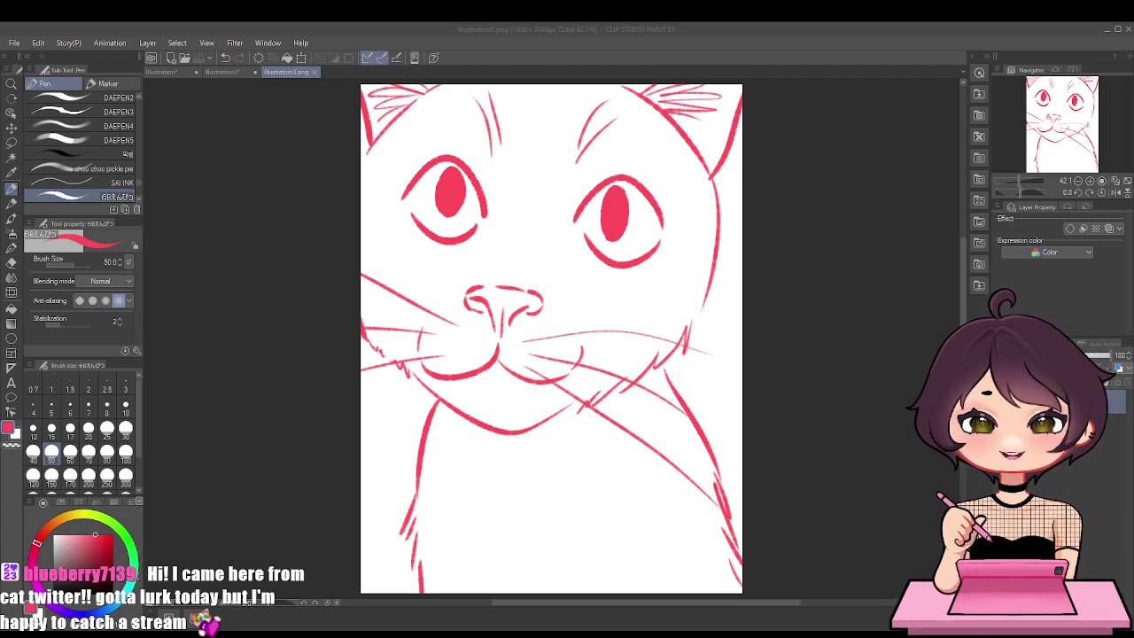
{"action": "key", "text": "alt+Tab"}
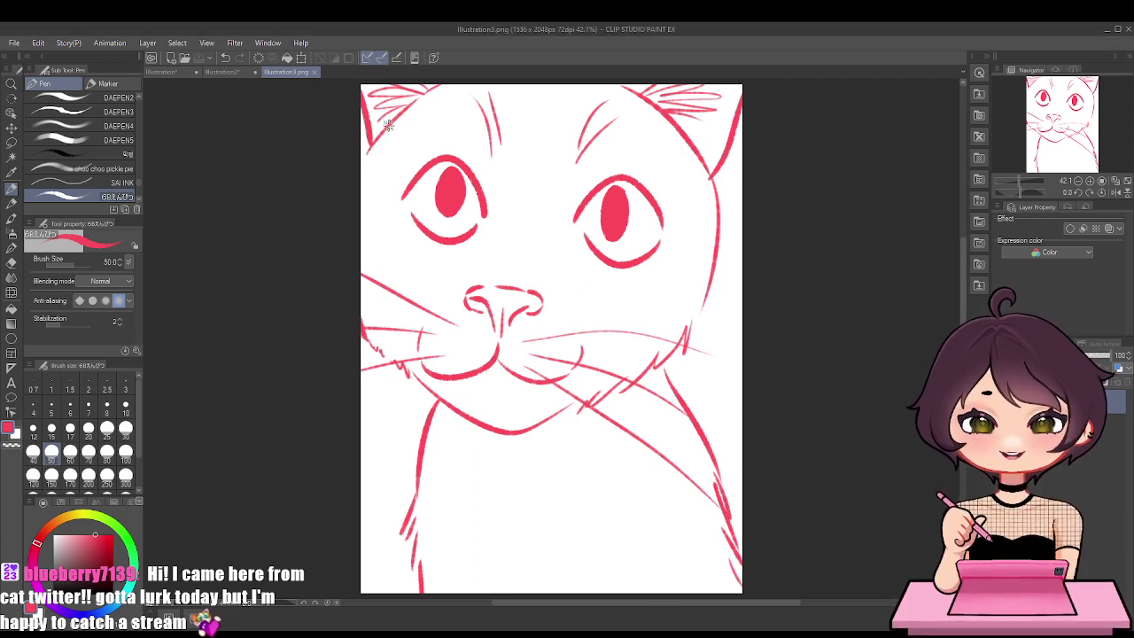
{"action": "left_click", "coordinate": [312, 72]}
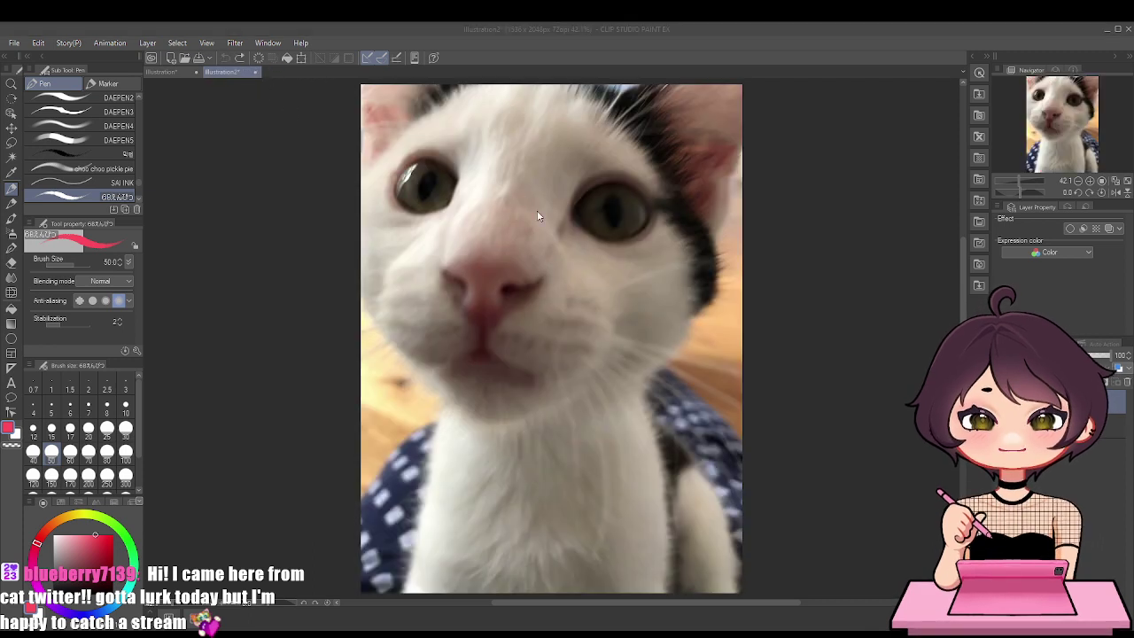
{"action": "key", "text": "ctrl+w"}
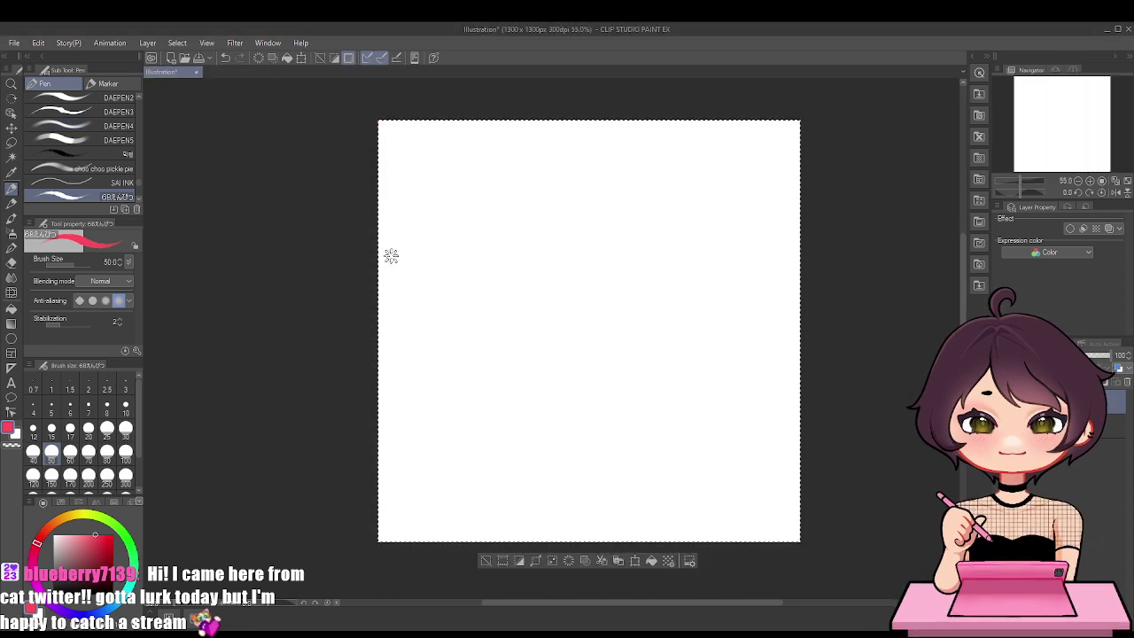
Clear the selection around the blank 1300 x 1300 px canvas using the Lasso tool
{"action": "left_click", "coordinate": [10, 145]}
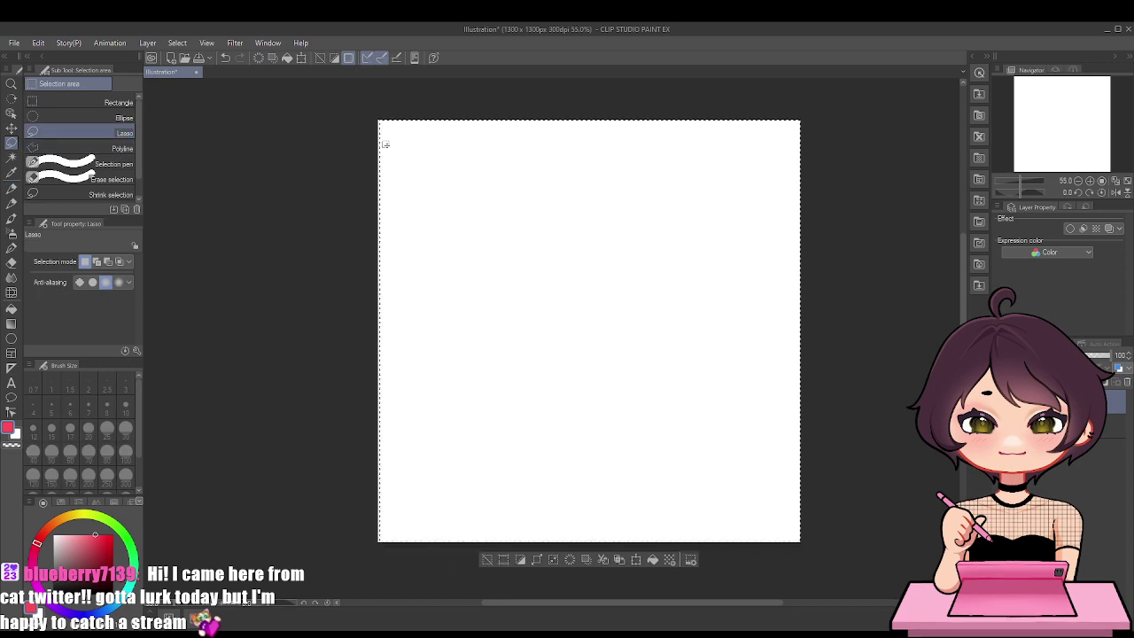
{"action": "left_click_drag", "start_coordinate": [478, 176], "coordinate": [802, 261]}
{"action": "left_click", "coordinate": [529, 219]}
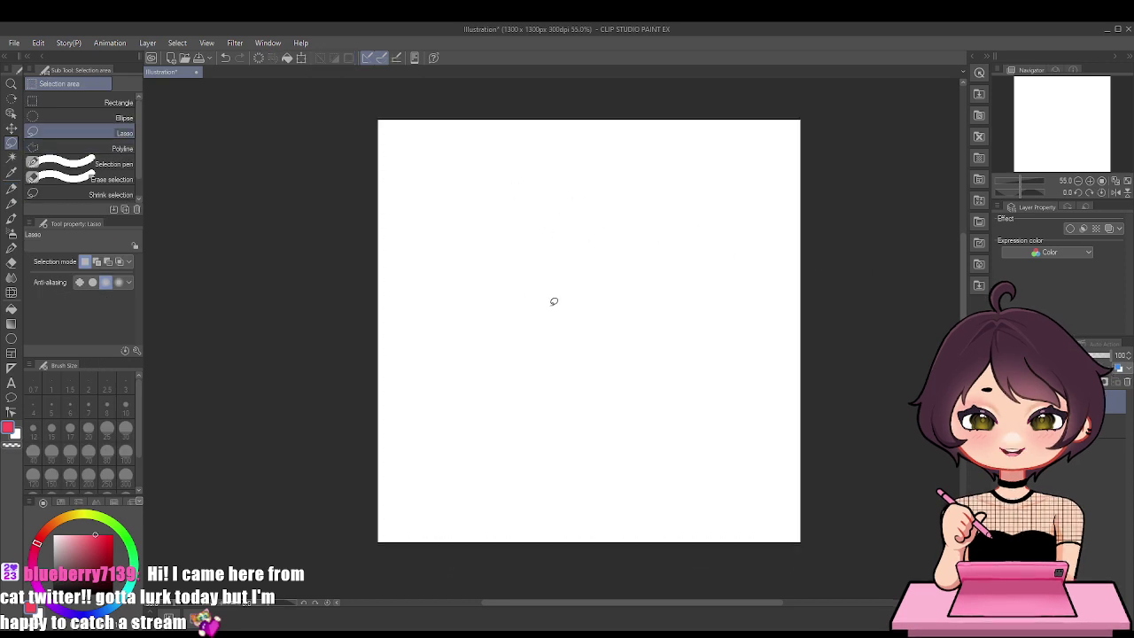
{"action": "left_click", "coordinate": [15, 44]}
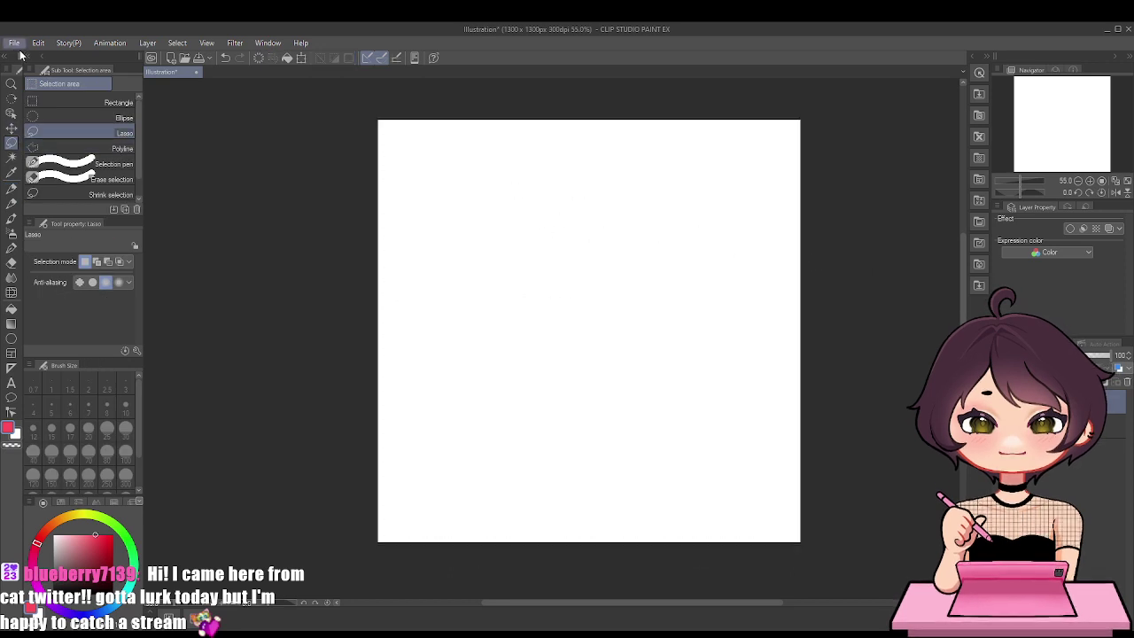
{"action": "left_click", "coordinate": [42, 87]}
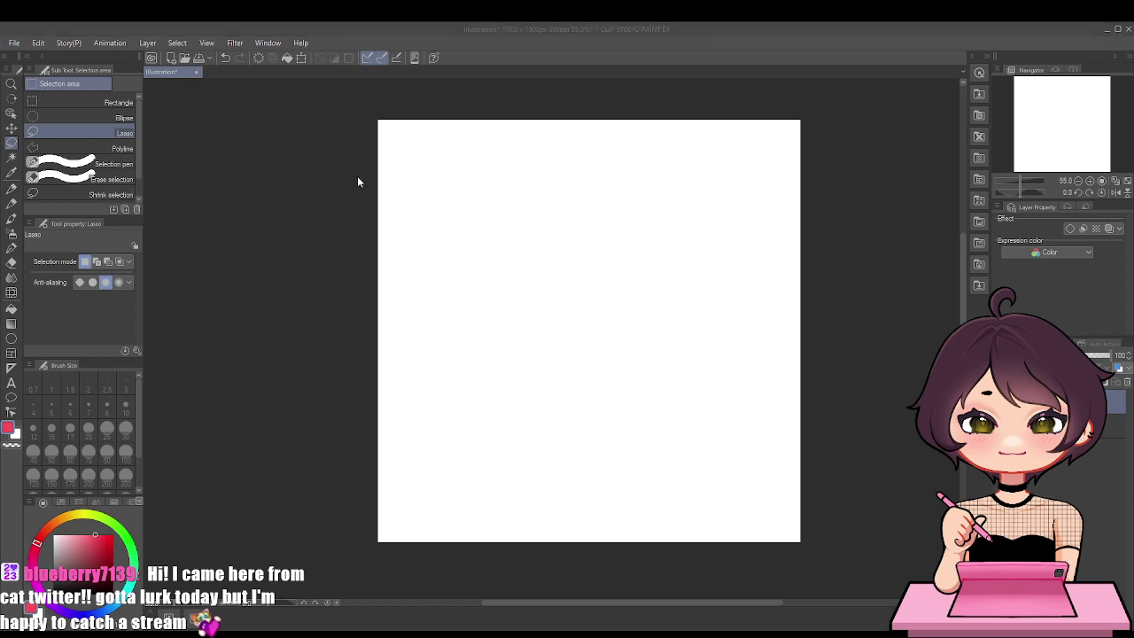
{"action": "left_click", "coordinate": [1124, 40]}
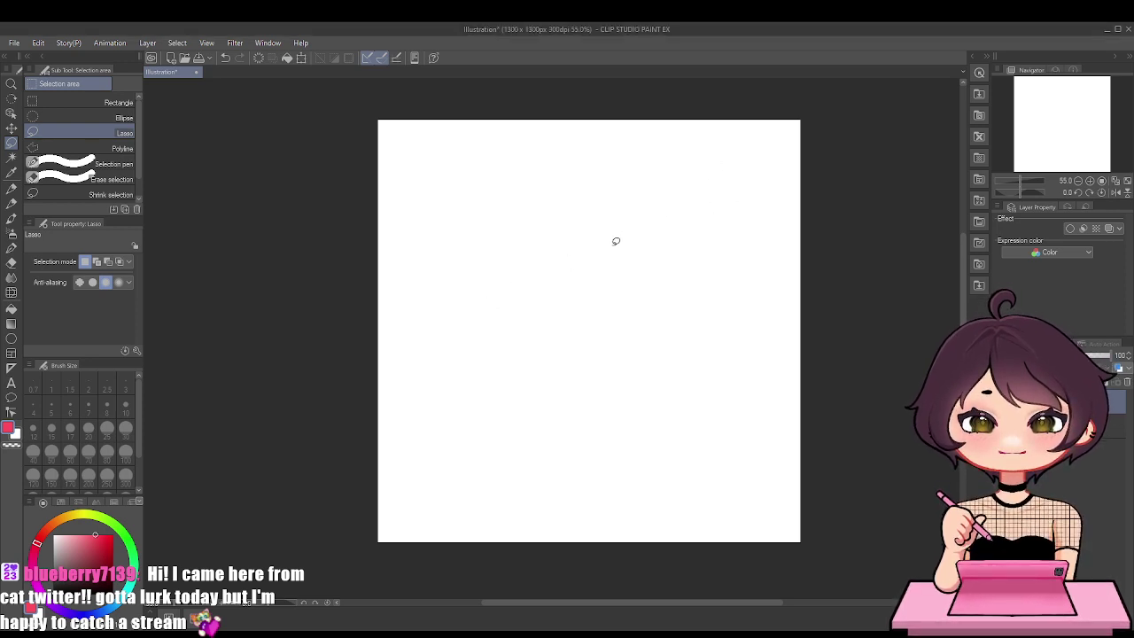
Set the pen's brush size to 25 and sketch a human head with overlapping cranium circles, a tapered jaw and two ears
{"action": "scroll", "coordinate": [618, 242], "scroll_direction": "up", "scroll_amount": 1}
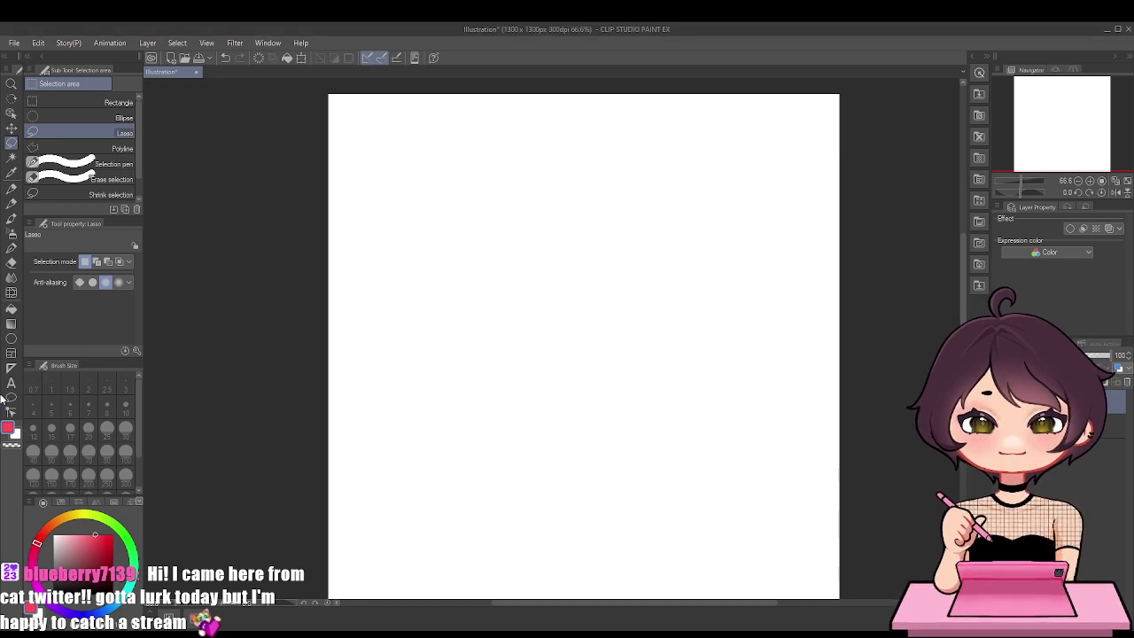
{"action": "left_click", "coordinate": [12, 188]}
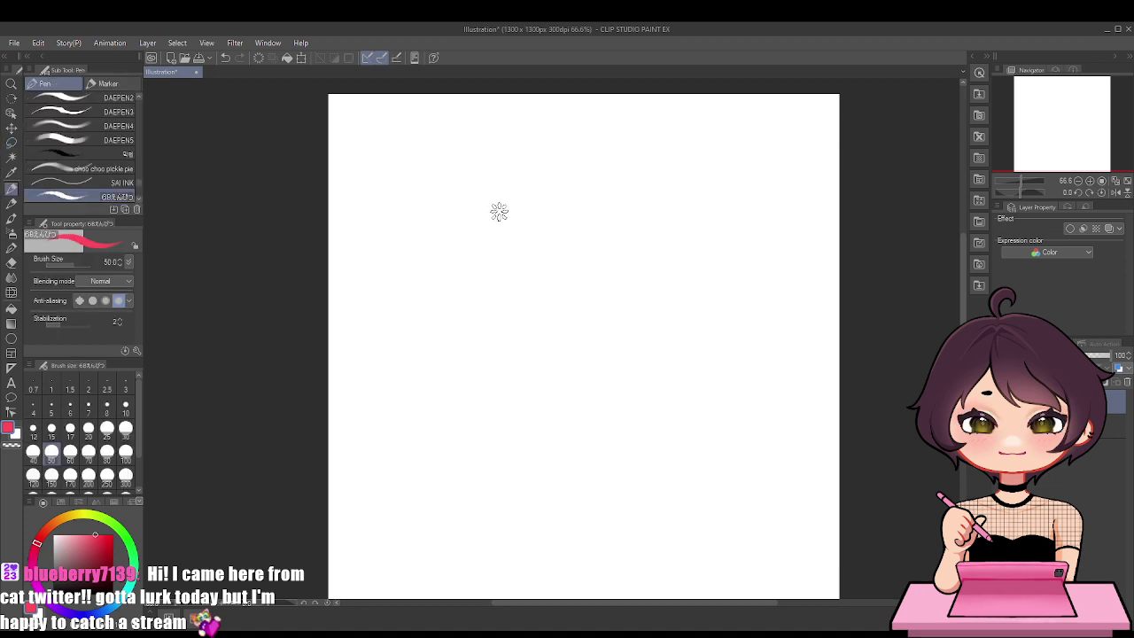
{"action": "mouse_move", "coordinate": [521, 250]}
{"action": "left_mouse_down"}
{"action": "mouse_move", "coordinate": [498, 213]}
{"action": "mouse_move", "coordinate": [527, 253]}
{"action": "left_mouse_up"}
{"action": "key", "text": "ctrl+z"}
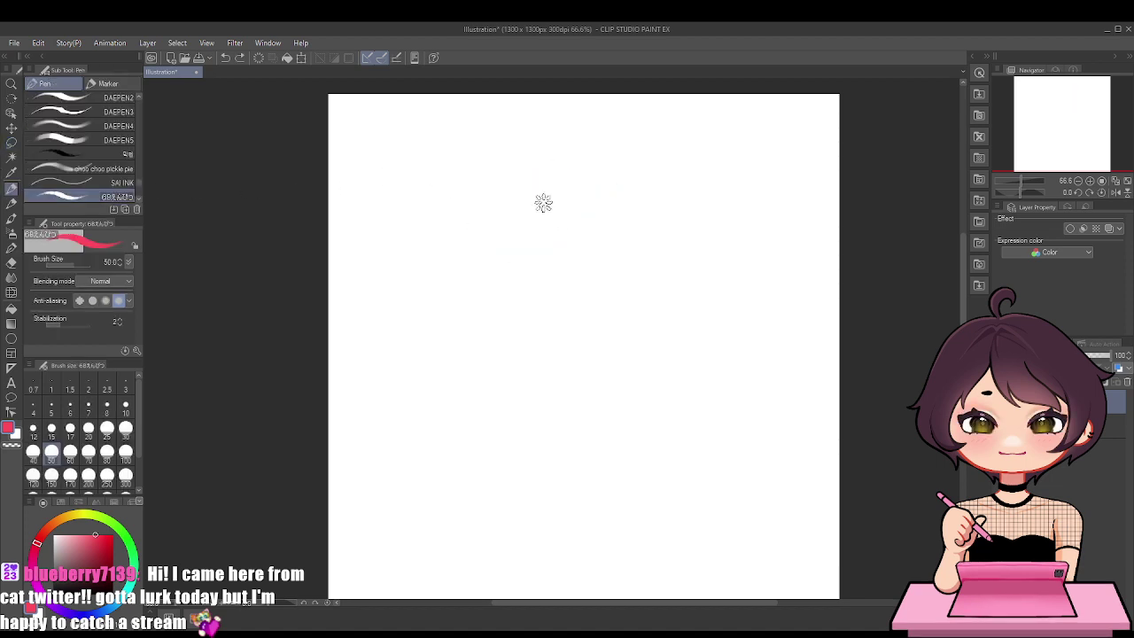
{"action": "left_click_drag", "start_coordinate": [543, 203], "coordinate": [506, 218]}
{"action": "key", "text": "Delete"}
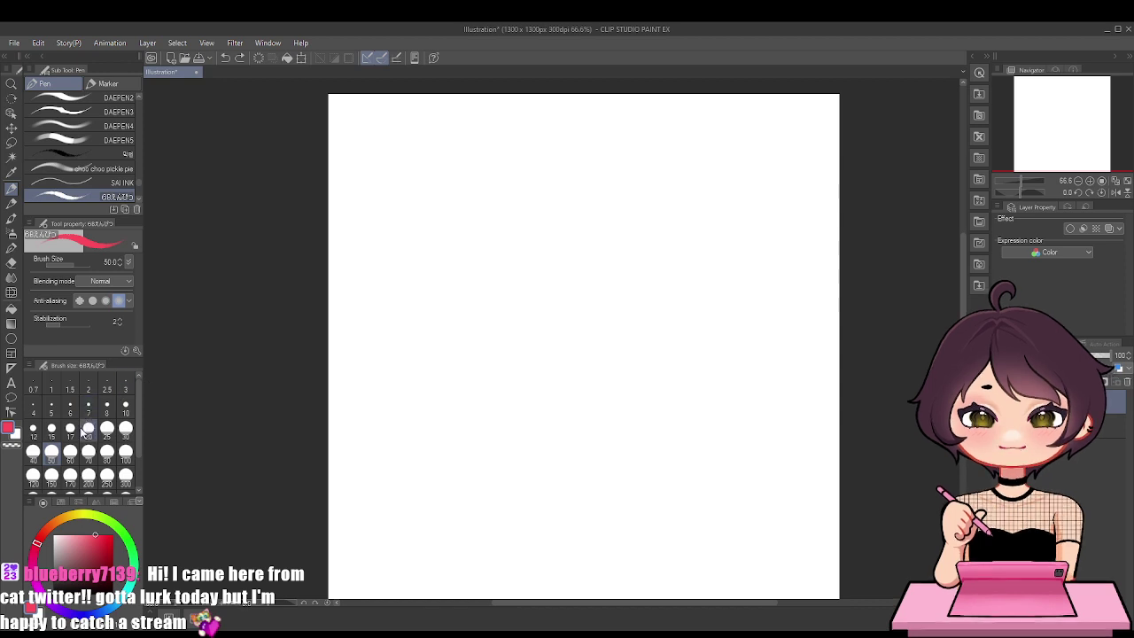
{"action": "left_click", "coordinate": [107, 429]}
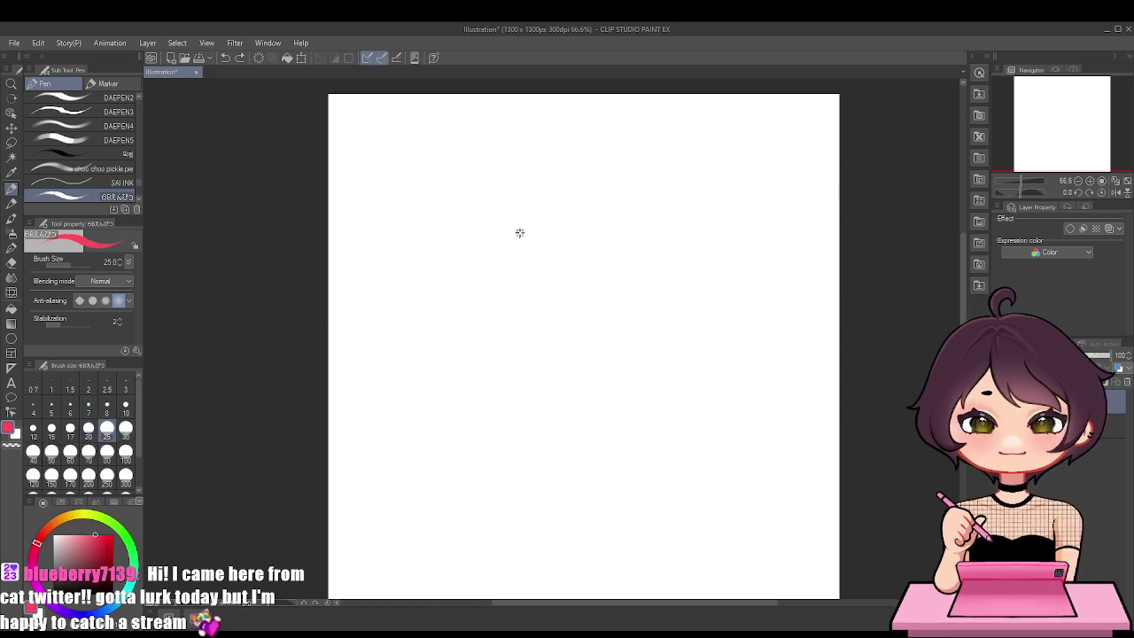
{"action": "mouse_move", "coordinate": [521, 264]}
{"action": "left_mouse_down"}
{"action": "mouse_move", "coordinate": [494, 257]}
{"action": "mouse_move", "coordinate": [522, 289]}
{"action": "mouse_move", "coordinate": [493, 271]}
{"action": "left_mouse_up"}
{"action": "key", "text": "ctrl+z"}
{"action": "mouse_move", "coordinate": [571, 225]}
{"action": "left_mouse_down"}
{"action": "mouse_move", "coordinate": [578, 169]}
{"action": "mouse_move", "coordinate": [538, 150]}
{"action": "mouse_move", "coordinate": [520, 165]}
{"action": "mouse_move", "coordinate": [554, 146]}
{"action": "mouse_move", "coordinate": [493, 168]}
{"action": "mouse_move", "coordinate": [512, 172]}
{"action": "mouse_move", "coordinate": [499, 235]}
{"action": "left_mouse_up"}
{"action": "key", "text": "Delete"}
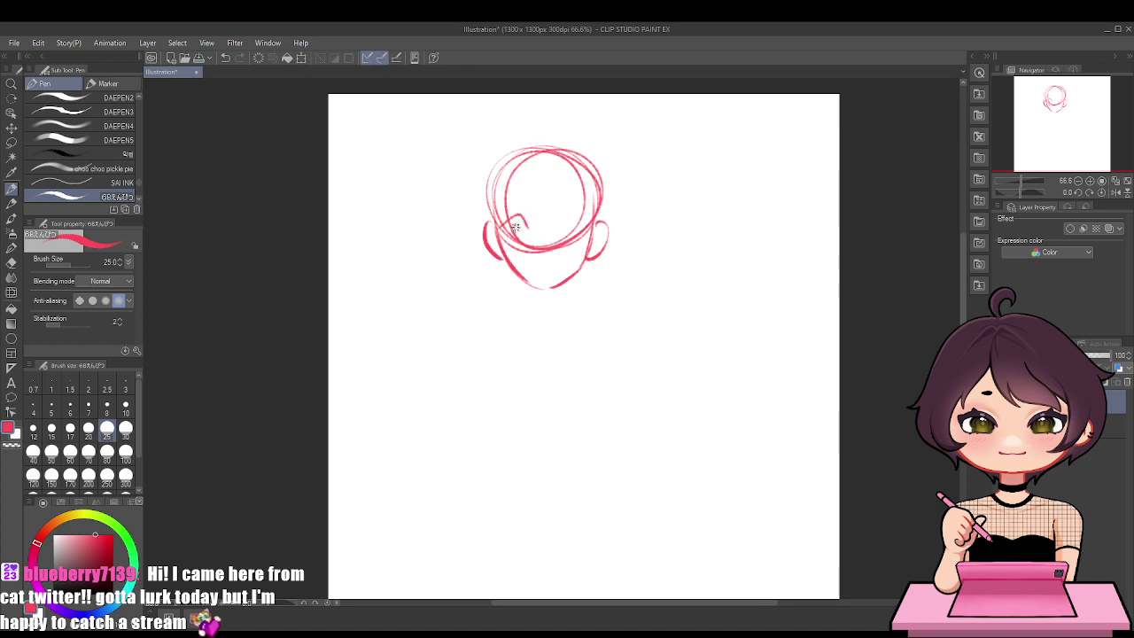
Undo the first eyelid line and draw both eyes with arched upper lids, filled irises and lower lids
{"action": "scroll", "coordinate": [542, 203], "scroll_direction": "up", "scroll_amount": 3}
{"action": "key", "text": "ctrl+z"}
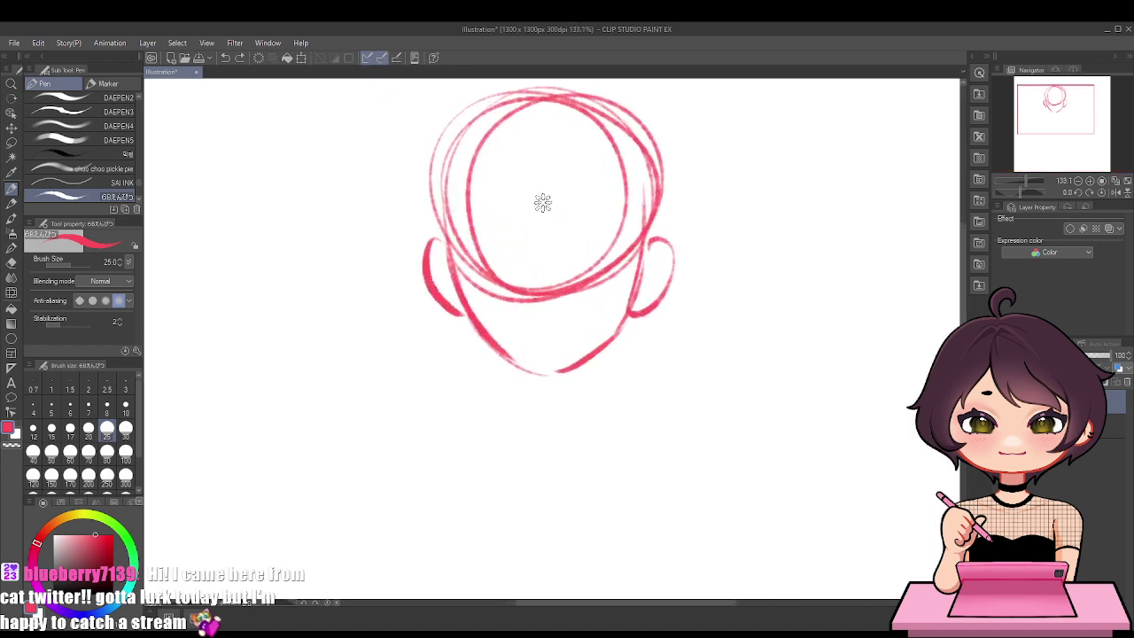
{"action": "left_click_drag", "start_coordinate": [443, 256], "coordinate": [519, 251]}
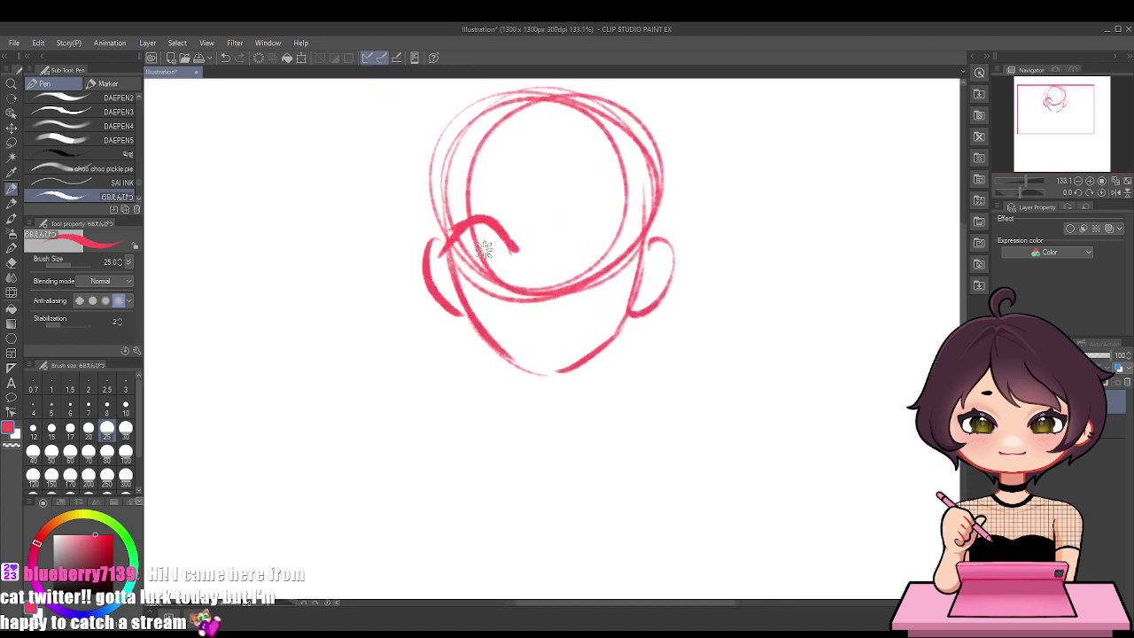
{"action": "left_click_drag", "start_coordinate": [473, 219], "coordinate": [425, 243]}
{"action": "left_click_drag", "start_coordinate": [561, 247], "coordinate": [635, 246]}
{"action": "left_click_drag", "start_coordinate": [601, 212], "coordinate": [636, 239]}
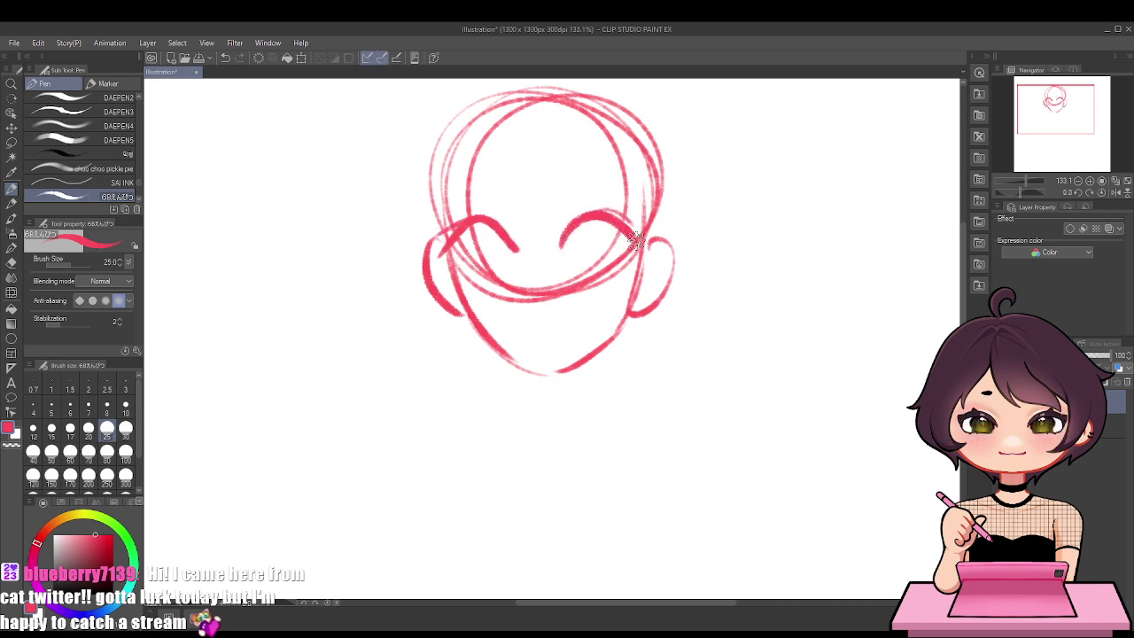
{"action": "mouse_move", "coordinate": [568, 245]}
{"action": "left_mouse_down"}
{"action": "mouse_move", "coordinate": [590, 250]}
{"action": "mouse_move", "coordinate": [595, 238]}
{"action": "left_mouse_up"}
{"action": "mouse_move", "coordinate": [512, 240]}
{"action": "left_mouse_down"}
{"action": "mouse_move", "coordinate": [502, 252]}
{"action": "mouse_move", "coordinate": [492, 239]}
{"action": "mouse_move", "coordinate": [497, 257]}
{"action": "mouse_move", "coordinate": [464, 260]}
{"action": "left_mouse_up"}
{"action": "left_click_drag", "start_coordinate": [566, 257], "coordinate": [628, 231]}
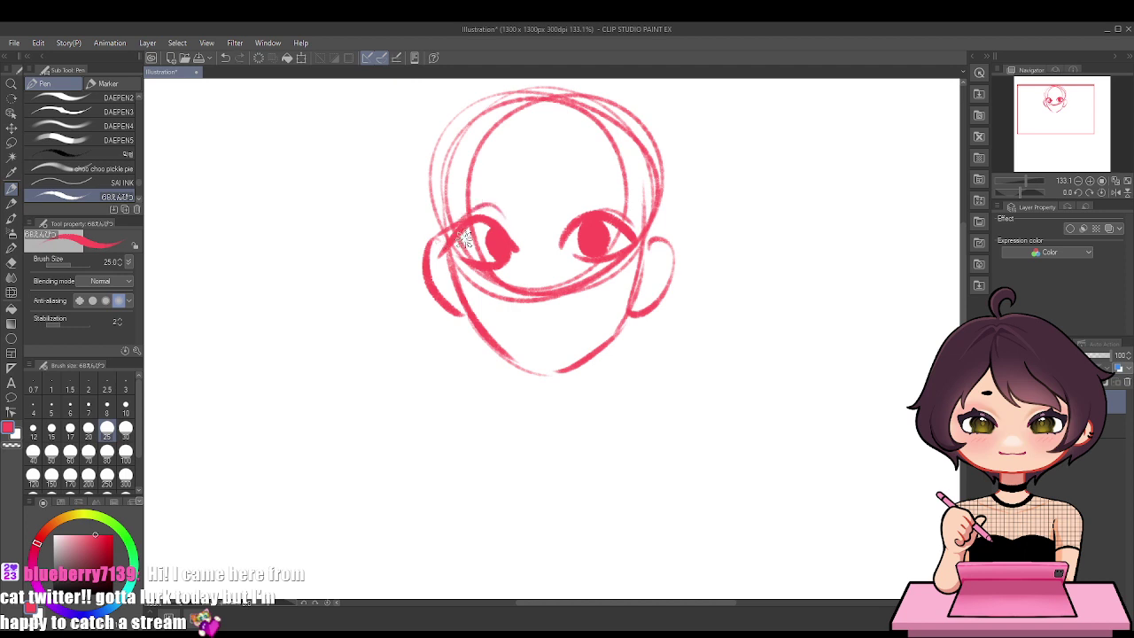
Draw thin eyelid creases above both eyes and an arched eyebrow over the right-hand eye
{"action": "mouse_move", "coordinate": [500, 216]}
{"action": "left_mouse_down"}
{"action": "mouse_move", "coordinate": [454, 230]}
{"action": "mouse_move", "coordinate": [454, 214]}
{"action": "left_mouse_up"}
{"action": "key", "text": "ctrl+z"}
{"action": "mouse_move", "coordinate": [571, 209]}
{"action": "left_mouse_down"}
{"action": "mouse_move", "coordinate": [623, 211]}
{"action": "mouse_move", "coordinate": [608, 204]}
{"action": "mouse_move", "coordinate": [625, 183]}
{"action": "left_mouse_up"}
{"action": "key", "text": "ctrl+z"}
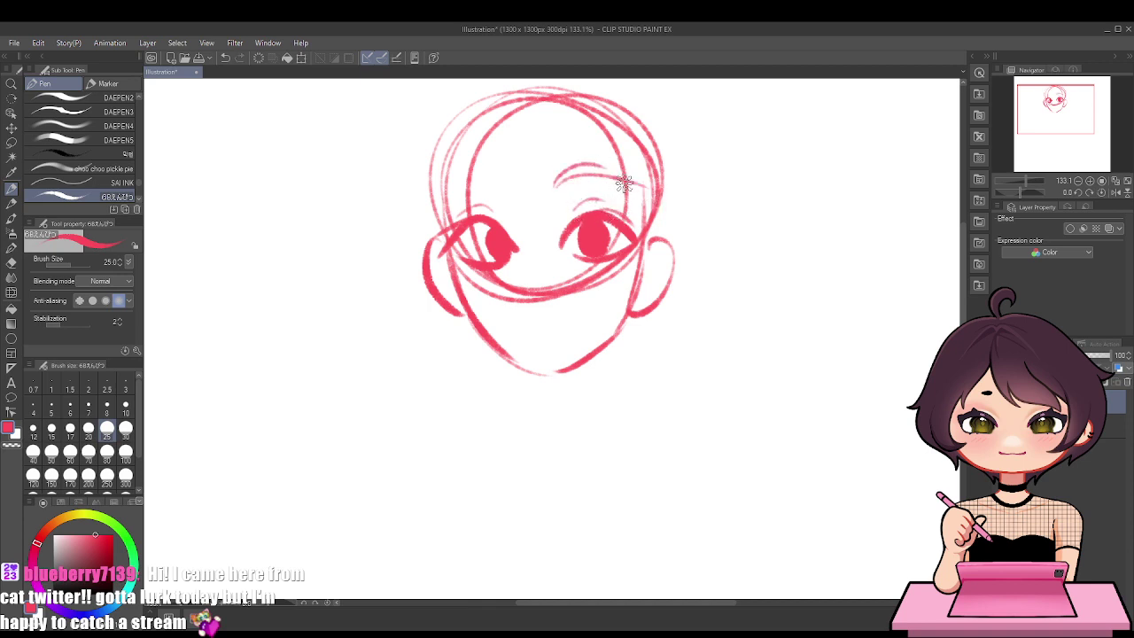
Draw the left eyebrow, curved fringe locks parted at the middle of the forehead, and a hair strand over the left ear
{"action": "mouse_move", "coordinate": [530, 131]}
{"action": "left_mouse_down"}
{"action": "mouse_move", "coordinate": [521, 204]}
{"action": "mouse_move", "coordinate": [494, 121]}
{"action": "mouse_move", "coordinate": [575, 150]}
{"action": "mouse_move", "coordinate": [557, 190]}
{"action": "left_mouse_up"}
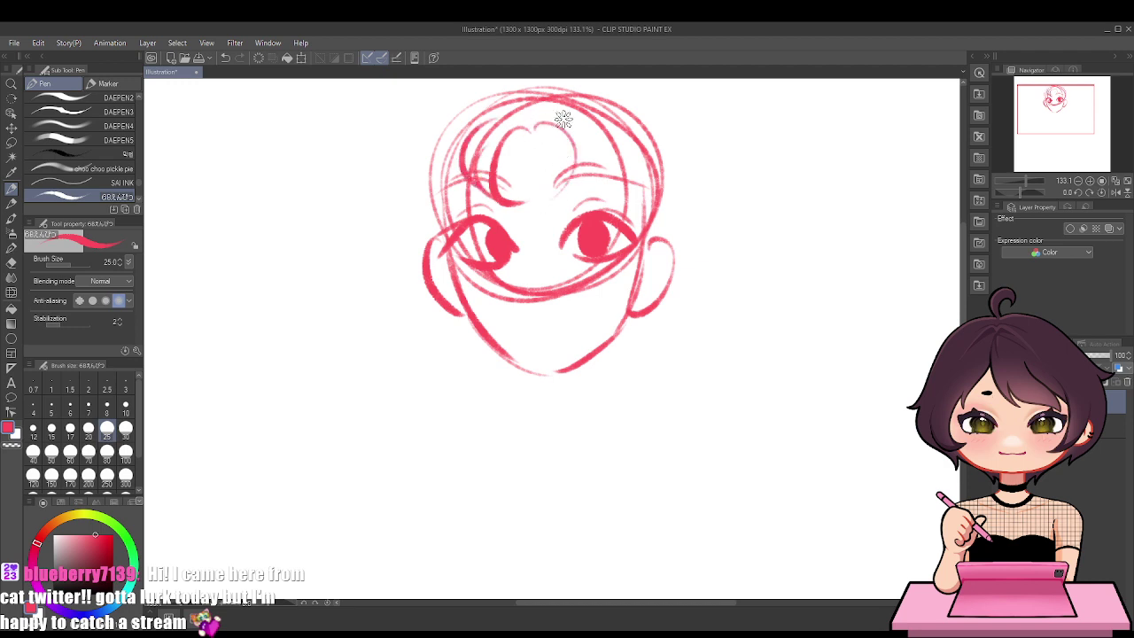
{"action": "mouse_move", "coordinate": [567, 119]}
{"action": "left_mouse_down"}
{"action": "mouse_move", "coordinate": [562, 190]}
{"action": "mouse_move", "coordinate": [566, 182]}
{"action": "left_mouse_up"}
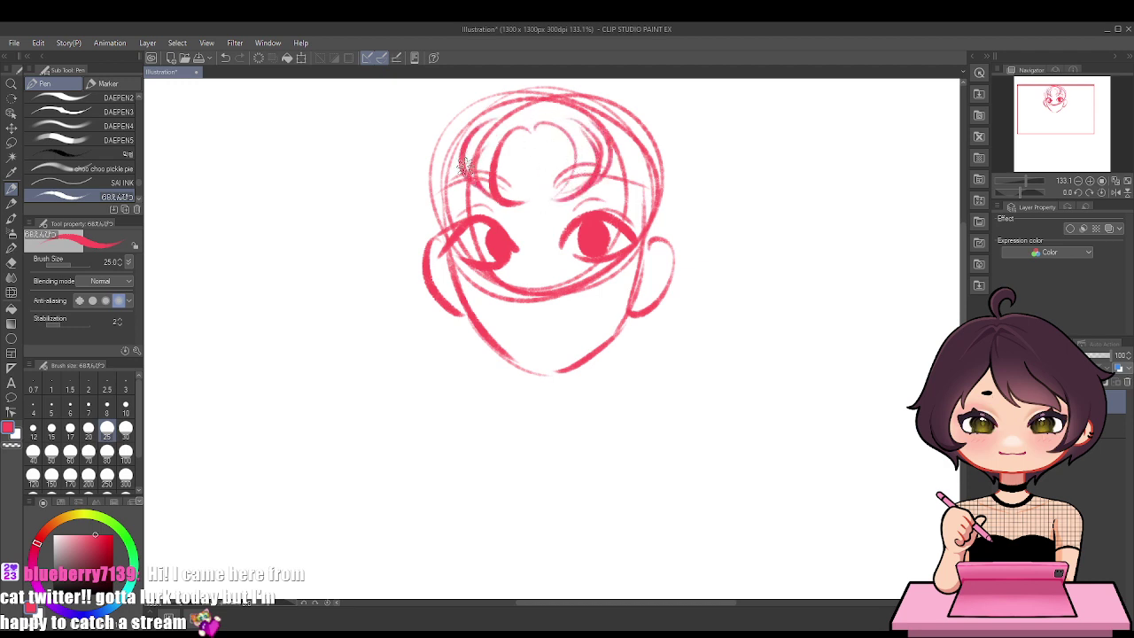
{"action": "left_click_drag", "start_coordinate": [464, 167], "coordinate": [436, 290]}
Try long outer hair strands along the left side of the head and a strand down the right side of the face
{"action": "left_click_drag", "start_coordinate": [429, 160], "coordinate": [431, 288]}
{"action": "mouse_move", "coordinate": [468, 108]}
{"action": "left_mouse_down"}
{"action": "mouse_move", "coordinate": [412, 286]}
{"action": "mouse_move", "coordinate": [421, 277]}
{"action": "left_mouse_up"}
{"action": "mouse_move", "coordinate": [603, 146]}
{"action": "left_mouse_down"}
{"action": "mouse_move", "coordinate": [631, 230]}
{"action": "mouse_move", "coordinate": [606, 304]}
{"action": "left_mouse_up"}
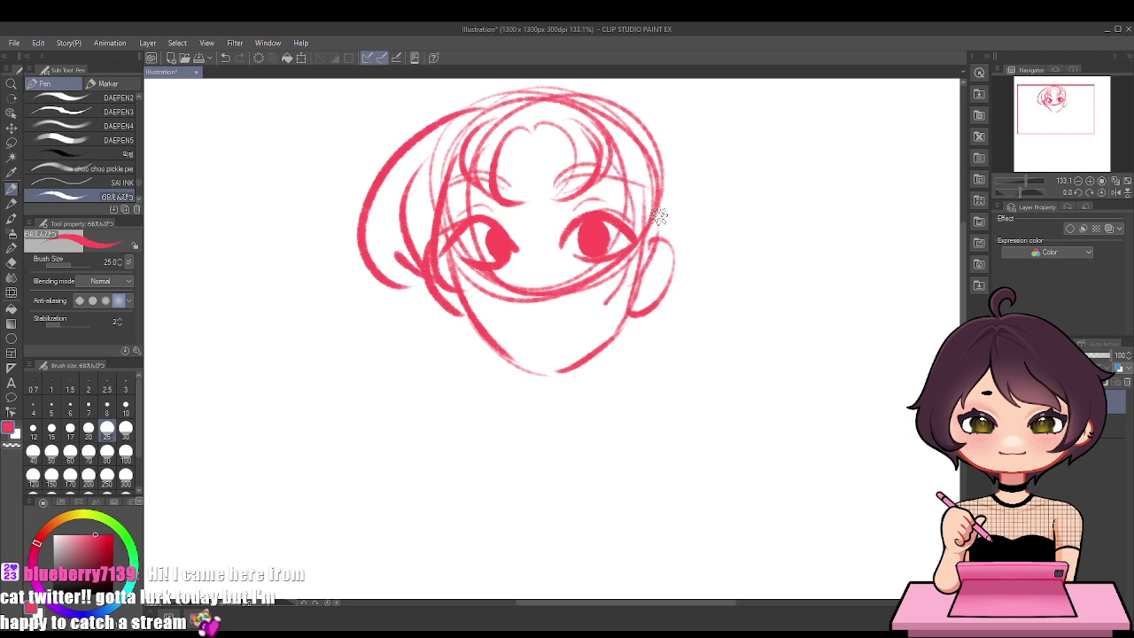
{"action": "key", "text": "ctrl+z"}
{"action": "key", "text": "ctrl+z"}
{"action": "key", "text": "ctrl+z"}
{"action": "key", "text": "ctrl+z"}
{"action": "key", "text": "ctrl+z"}
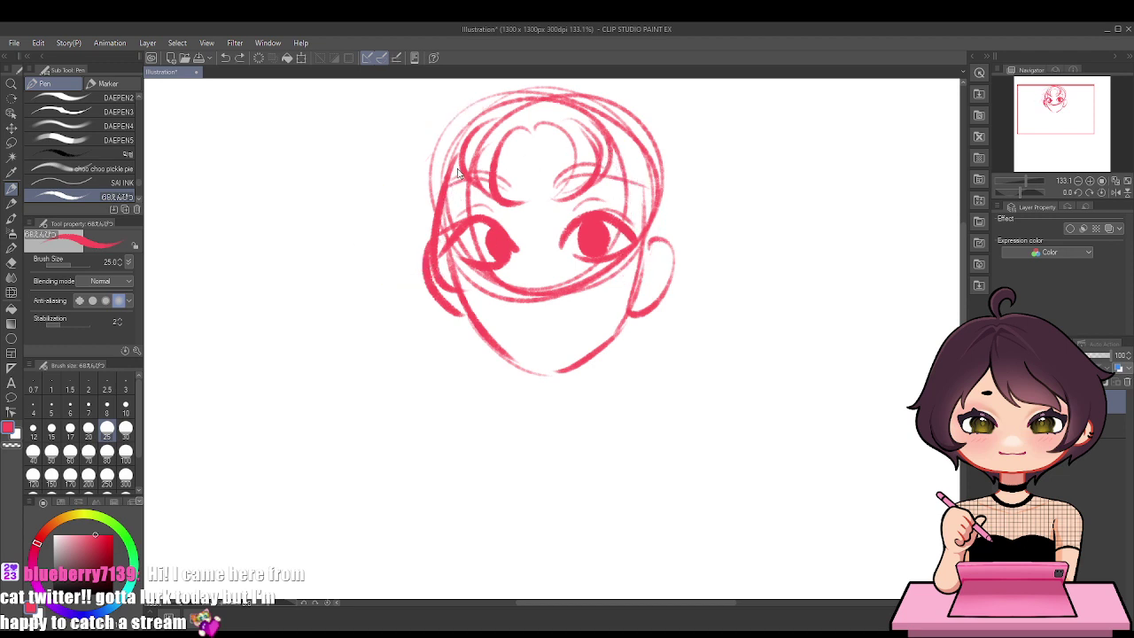
Draw a short curved outer hair strand beside the left temple and undo the trial strands around it
{"action": "key", "text": "ctrl+z"}
{"action": "left_click_drag", "start_coordinate": [462, 158], "coordinate": [463, 280]}
{"action": "left_click_drag", "start_coordinate": [411, 193], "coordinate": [425, 262]}
{"action": "mouse_move", "coordinate": [410, 165]}
{"action": "left_mouse_down"}
{"action": "mouse_move", "coordinate": [429, 268]}
{"action": "mouse_move", "coordinate": [458, 177]}
{"action": "left_mouse_up"}
{"action": "key", "text": "ctrl+z"}
{"action": "key", "text": "ctrl+z"}
Draw the hair contour from the centre parting over the crown and down to the right ear, undoing the overly wide first version
{"action": "scroll", "coordinate": [441, 199], "scroll_direction": "up", "scroll_amount": 1}
{"action": "scroll", "coordinate": [440, 197], "scroll_direction": "down", "scroll_amount": 4}
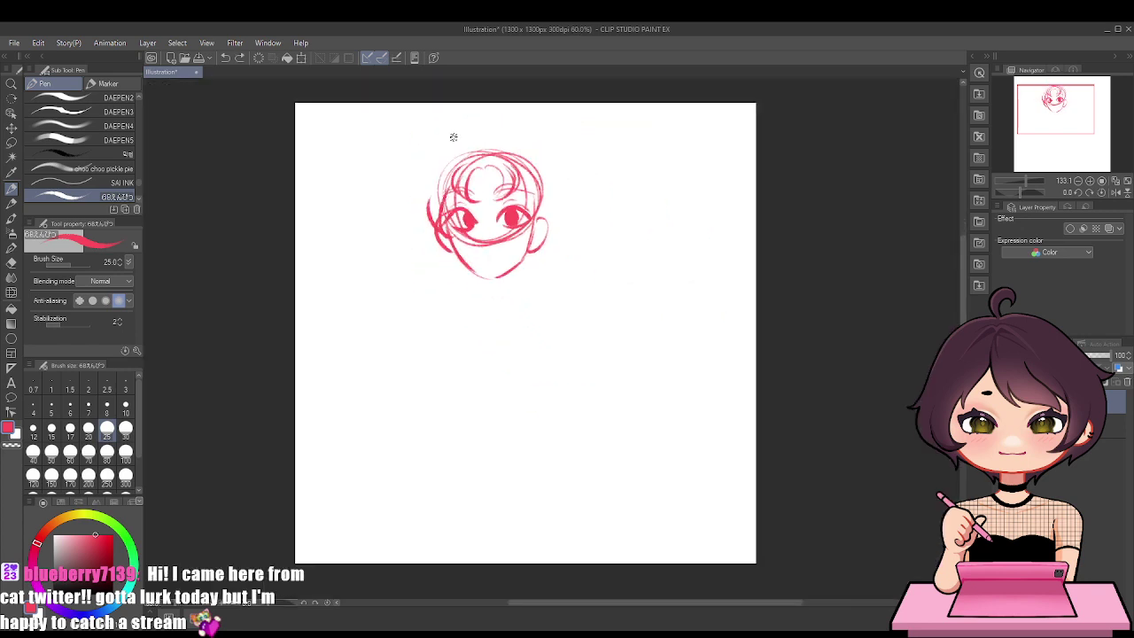
{"action": "mouse_move", "coordinate": [477, 250]}
{"action": "left_mouse_down"}
{"action": "mouse_move", "coordinate": [512, 207]}
{"action": "mouse_move", "coordinate": [508, 223]}
{"action": "left_mouse_up"}
{"action": "scroll", "coordinate": [528, 208], "scroll_direction": "up", "scroll_amount": 3}
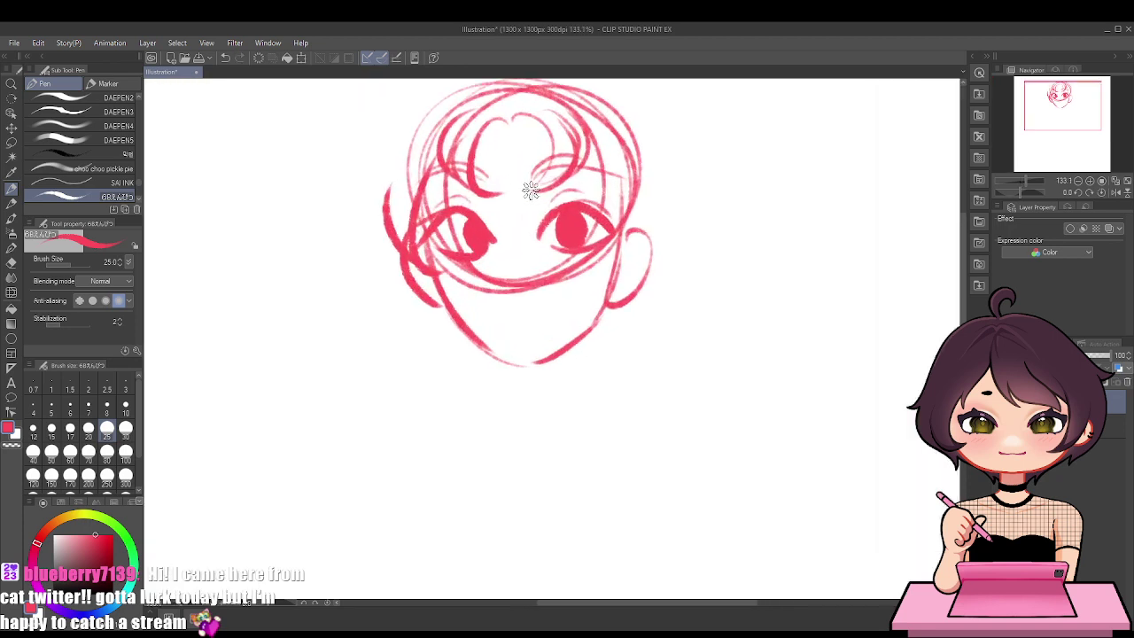
{"action": "scroll", "coordinate": [620, 248], "scroll_direction": "down", "scroll_amount": 4}
{"action": "scroll", "coordinate": [639, 186], "scroll_direction": "up", "scroll_amount": 4}
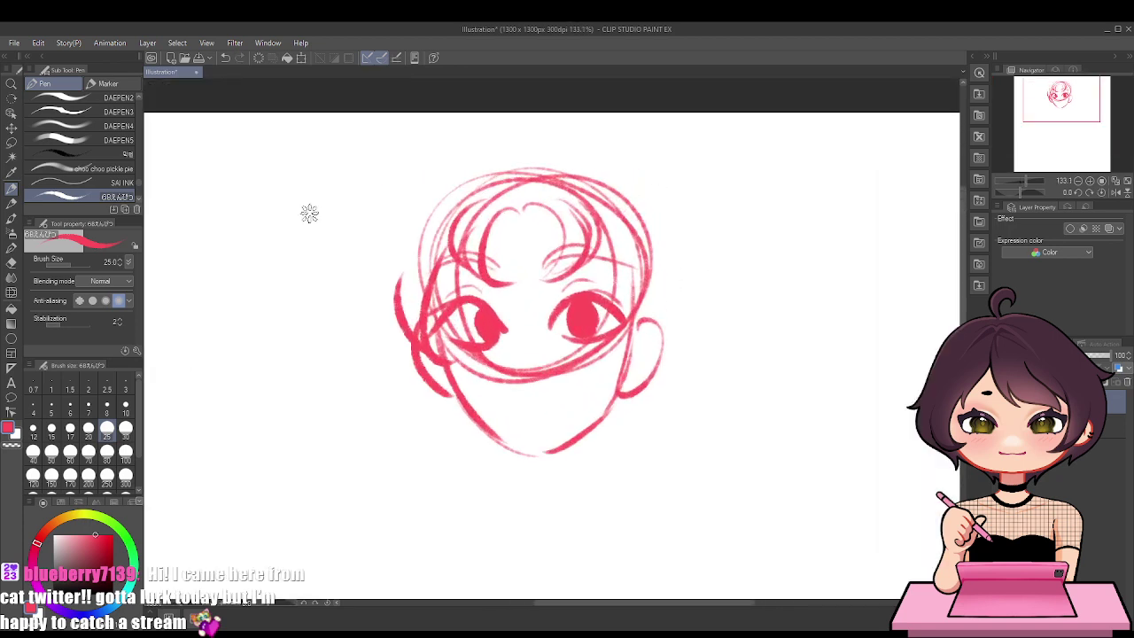
{"action": "mouse_move", "coordinate": [514, 211]}
{"action": "left_mouse_down"}
{"action": "mouse_move", "coordinate": [555, 152]}
{"action": "mouse_move", "coordinate": [643, 198]}
{"action": "mouse_move", "coordinate": [695, 247]}
{"action": "mouse_move", "coordinate": [657, 315]}
{"action": "mouse_move", "coordinate": [623, 274]}
{"action": "mouse_move", "coordinate": [650, 266]}
{"action": "left_mouse_up"}
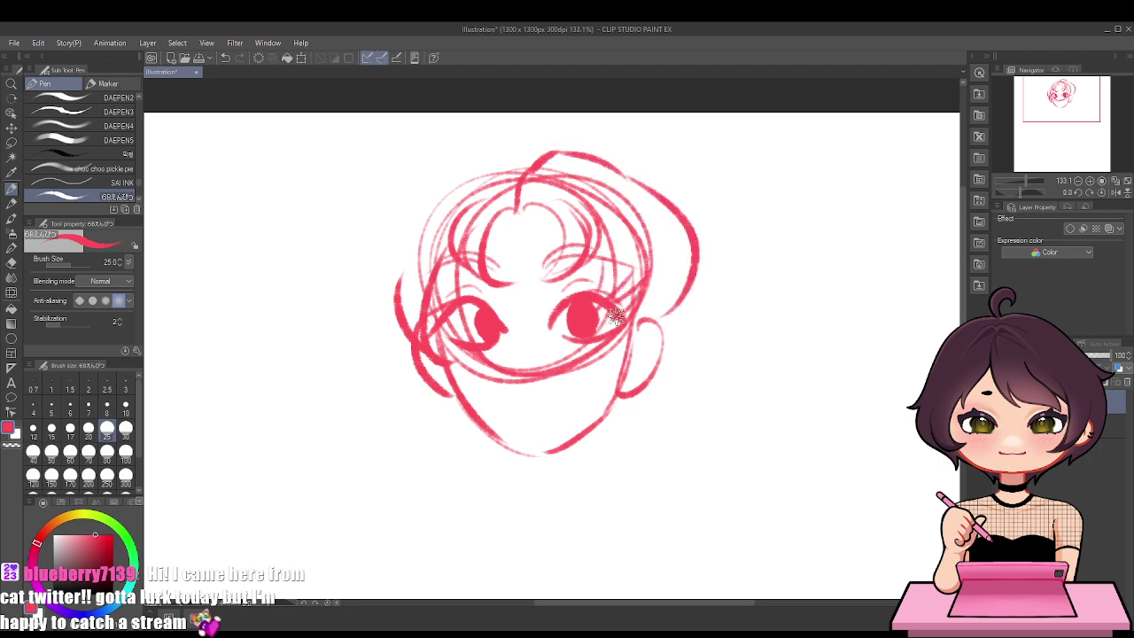
{"action": "left_click_drag", "start_coordinate": [625, 317], "coordinate": [677, 274]}
{"action": "key", "text": "ctrl+z"}
{"action": "key", "text": "ctrl+z"}
{"action": "mouse_move", "coordinate": [600, 358]}
{"action": "left_mouse_down"}
{"action": "mouse_move", "coordinate": [667, 264]}
{"action": "mouse_move", "coordinate": [660, 236]}
{"action": "left_mouse_up"}
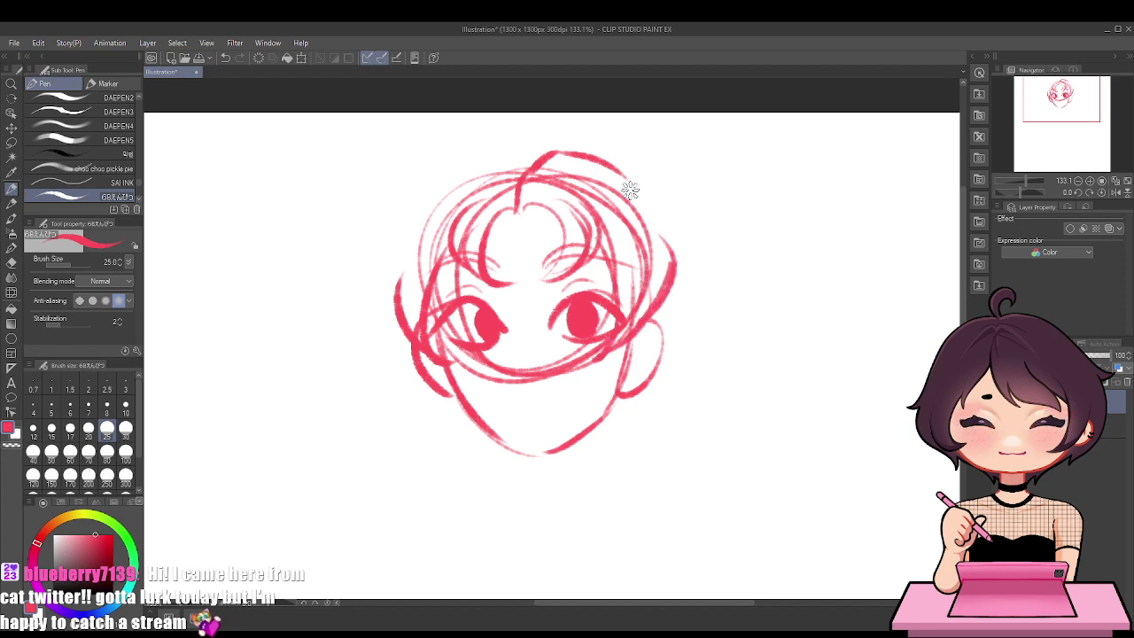
{"action": "mouse_move", "coordinate": [630, 190]}
{"action": "left_mouse_down"}
{"action": "mouse_move", "coordinate": [667, 239]}
{"action": "mouse_move", "coordinate": [658, 265]}
{"action": "left_mouse_up"}
Redraw the outer hair contour from the crown down the left side of the head as a wide curve
{"action": "mouse_move", "coordinate": [530, 169]}
{"action": "left_mouse_down"}
{"action": "mouse_move", "coordinate": [463, 152]}
{"action": "mouse_move", "coordinate": [401, 301]}
{"action": "left_mouse_up"}
{"action": "key", "text": "ctrl+z"}
{"action": "mouse_move", "coordinate": [463, 170]}
{"action": "left_mouse_down"}
{"action": "mouse_move", "coordinate": [369, 306]}
{"action": "mouse_move", "coordinate": [432, 338]}
{"action": "left_mouse_up"}
Draw a long ponytail from the crown down behind the right ear with pointed ends, and a small looped bow on top
{"action": "left_click_drag", "start_coordinate": [537, 153], "coordinate": [641, 139]}
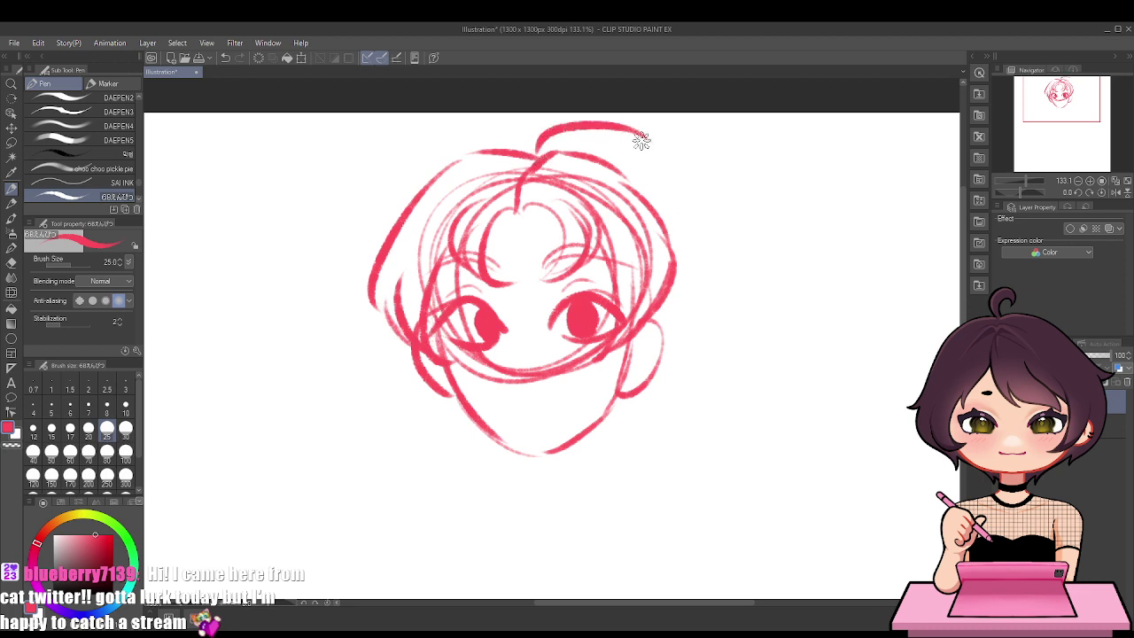
{"action": "key", "text": "ctrl+z"}
{"action": "mouse_move", "coordinate": [551, 161]}
{"action": "left_mouse_down"}
{"action": "mouse_move", "coordinate": [607, 137]}
{"action": "mouse_move", "coordinate": [701, 293]}
{"action": "mouse_move", "coordinate": [701, 370]}
{"action": "mouse_move", "coordinate": [681, 417]}
{"action": "mouse_move", "coordinate": [709, 495]}
{"action": "left_mouse_up"}
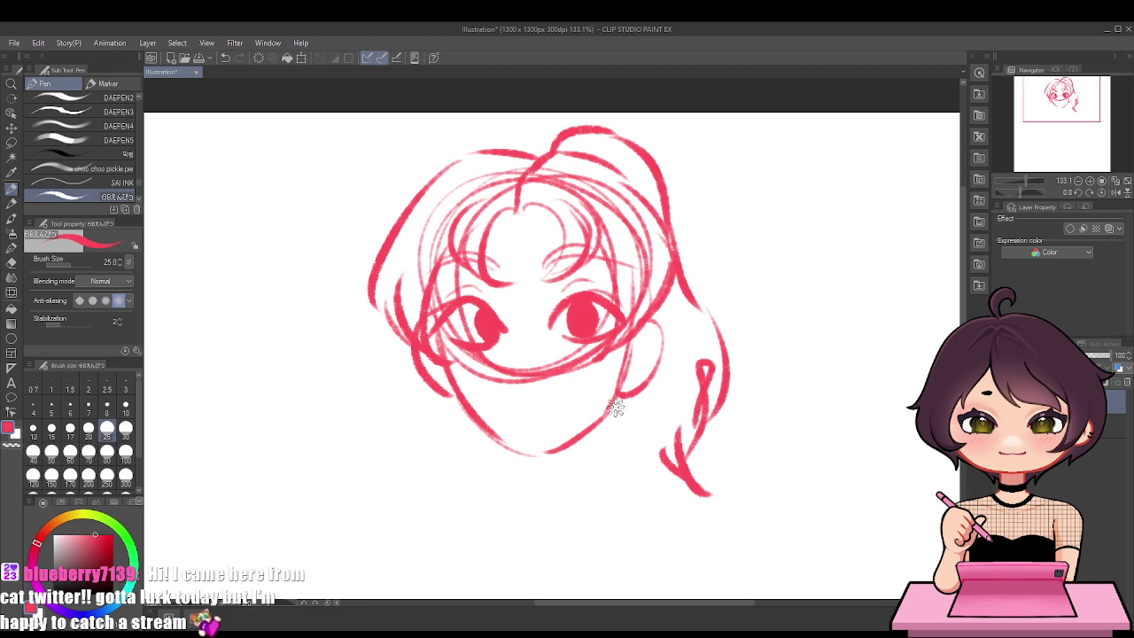
{"action": "mouse_move", "coordinate": [615, 408]}
{"action": "left_mouse_down"}
{"action": "mouse_move", "coordinate": [617, 461]}
{"action": "mouse_move", "coordinate": [681, 503]}
{"action": "left_mouse_up"}
{"action": "left_click_drag", "start_coordinate": [661, 461], "coordinate": [678, 527]}
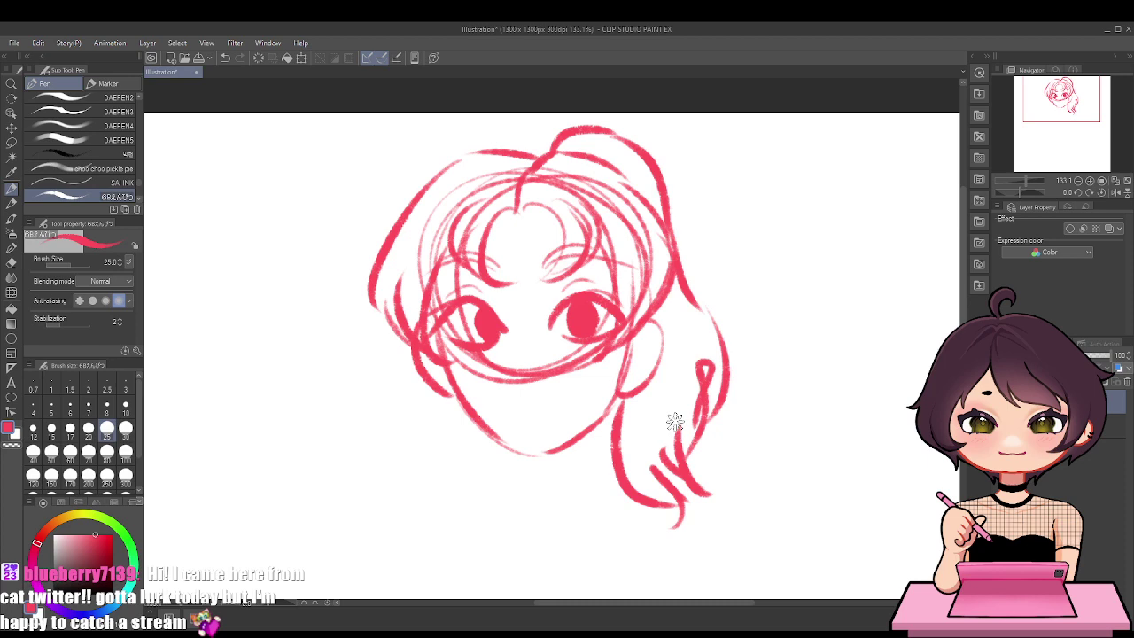
{"action": "left_click_drag", "start_coordinate": [527, 152], "coordinate": [572, 146]}
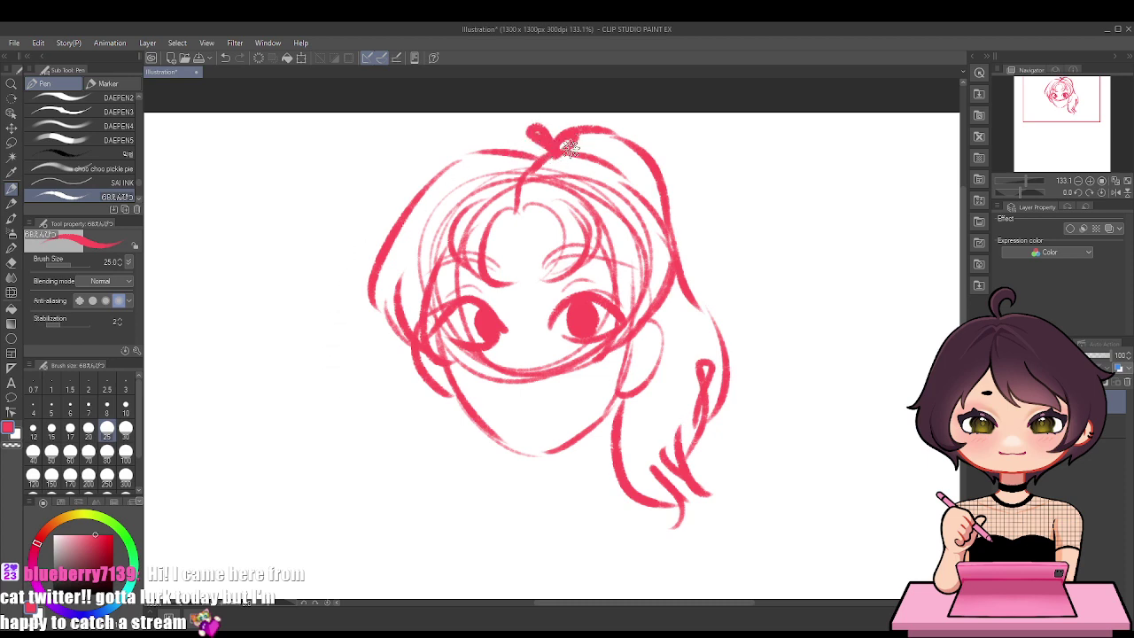
Redraw a small smiling mouth, add a nose mark above it and thicken the hairline at the parting
{"action": "mouse_move", "coordinate": [516, 419]}
{"action": "left_mouse_down"}
{"action": "mouse_move", "coordinate": [560, 406]}
{"action": "mouse_move", "coordinate": [532, 398]}
{"action": "mouse_move", "coordinate": [556, 400]}
{"action": "left_mouse_up"}
{"action": "key", "text": "ctrl+z"}
{"action": "key", "text": "ctrl+z"}
{"action": "key", "text": "ctrl+z"}
{"action": "left_click_drag", "start_coordinate": [507, 407], "coordinate": [527, 410]}
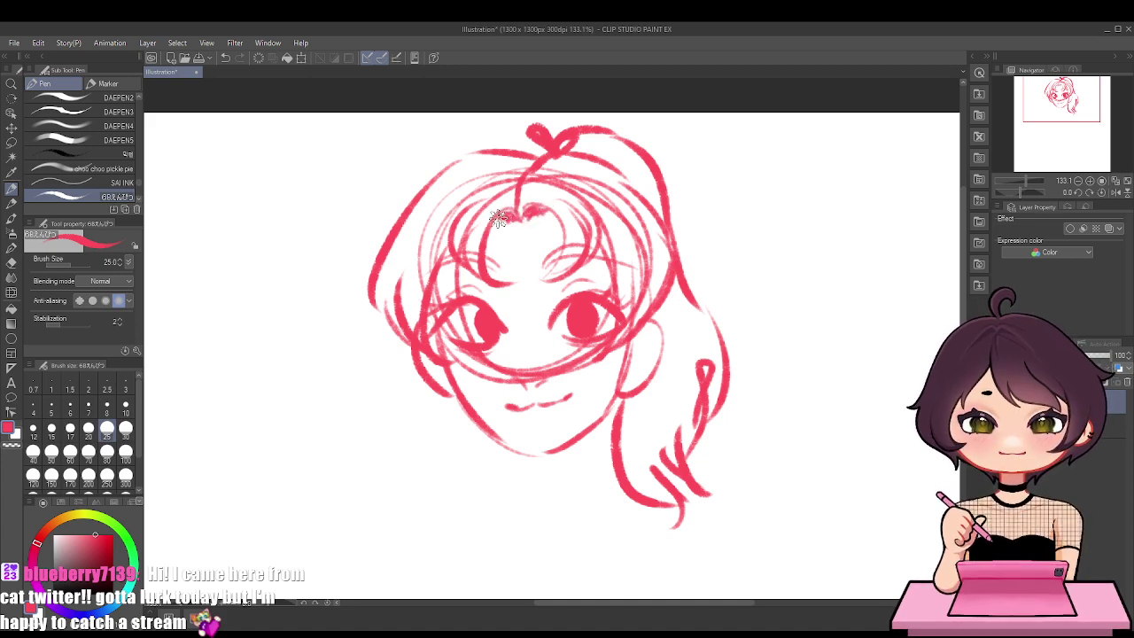
Undo the misplaced neck strokes, draw both sides of the neck and extend them into two sloping shoulders
{"action": "left_click_drag", "start_coordinate": [542, 450], "coordinate": [552, 507]}
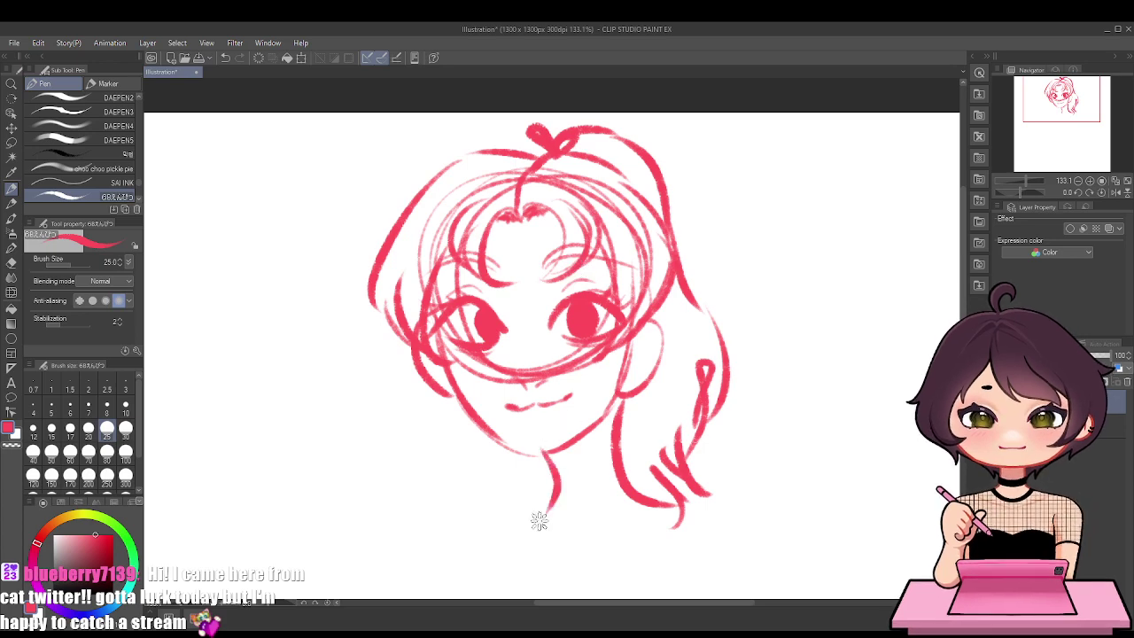
{"action": "key", "text": "ctrl+z"}
{"action": "left_click_drag", "start_coordinate": [515, 455], "coordinate": [509, 503]}
{"action": "key", "text": "ctrl+z"}
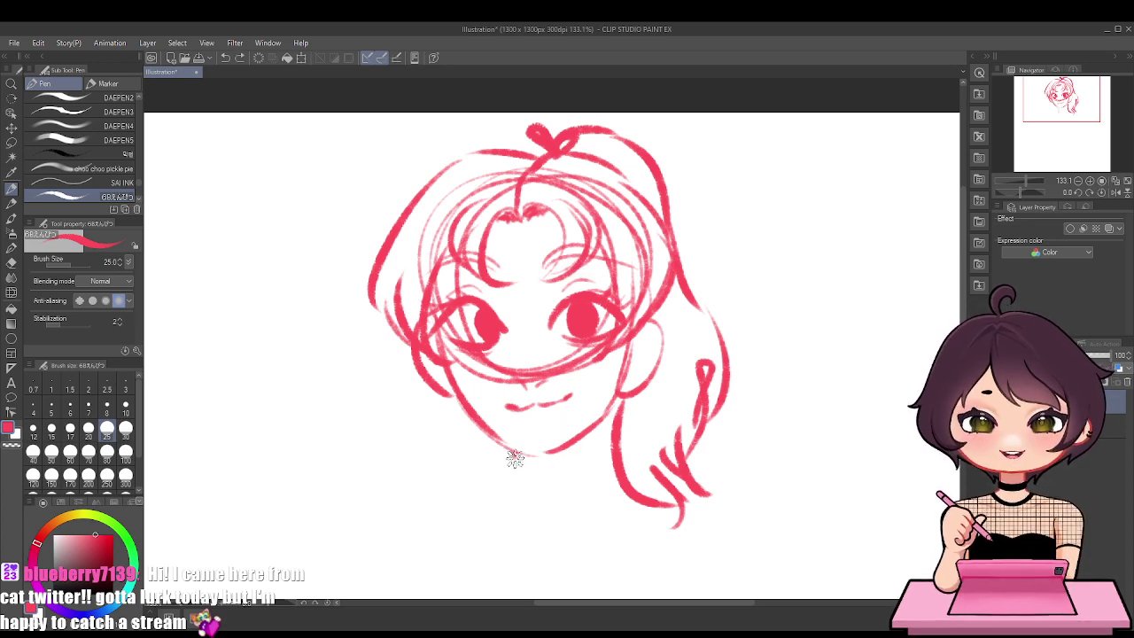
{"action": "left_click_drag", "start_coordinate": [514, 455], "coordinate": [504, 503]}
{"action": "left_click_drag", "start_coordinate": [614, 407], "coordinate": [603, 501]}
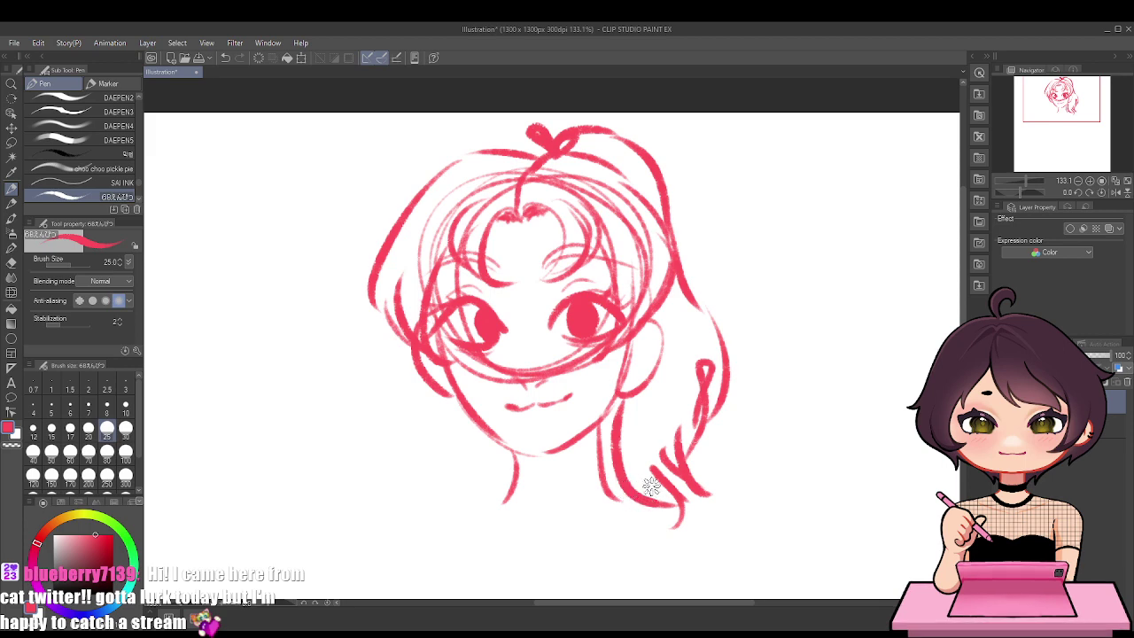
{"action": "mouse_move", "coordinate": [604, 488]}
{"action": "left_mouse_down"}
{"action": "mouse_move", "coordinate": [712, 522]}
{"action": "mouse_move", "coordinate": [699, 514]}
{"action": "mouse_move", "coordinate": [730, 546]}
{"action": "mouse_move", "coordinate": [770, 599]}
{"action": "left_mouse_up"}
{"action": "mouse_move", "coordinate": [501, 499]}
{"action": "left_mouse_down"}
{"action": "mouse_move", "coordinate": [380, 534]}
{"action": "mouse_move", "coordinate": [360, 576]}
{"action": "left_mouse_up"}
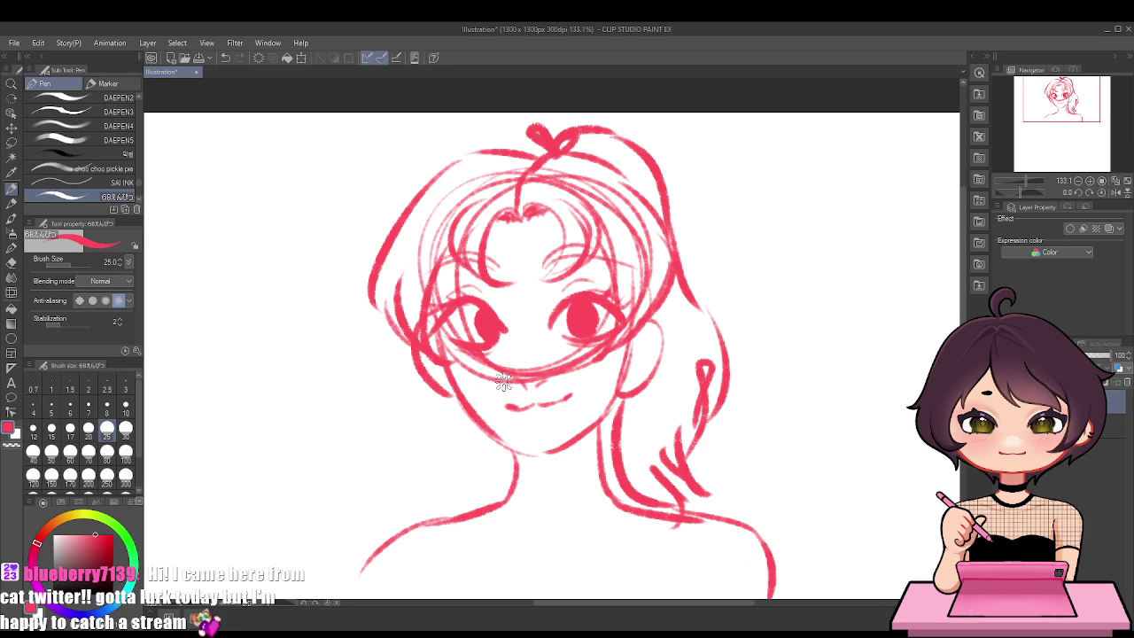
Add a lower-lip stroke and move the whole portrait toward the right side of the canvas
{"action": "scroll", "coordinate": [486, 277], "scroll_direction": "down", "scroll_amount": 4}
{"action": "scroll", "coordinate": [481, 301], "scroll_direction": "up", "scroll_amount": 3}
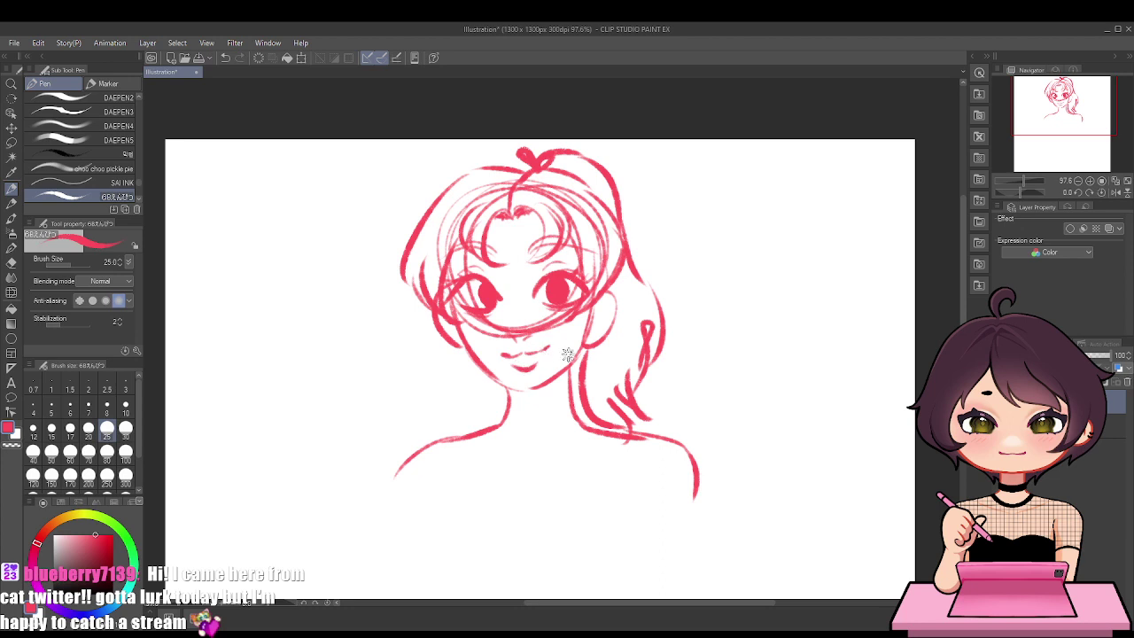
{"action": "key", "text": "ctrl+t"}
{"action": "left_click_drag", "start_coordinate": [578, 404], "coordinate": [722, 422]}
{"action": "key", "text": "Return"}
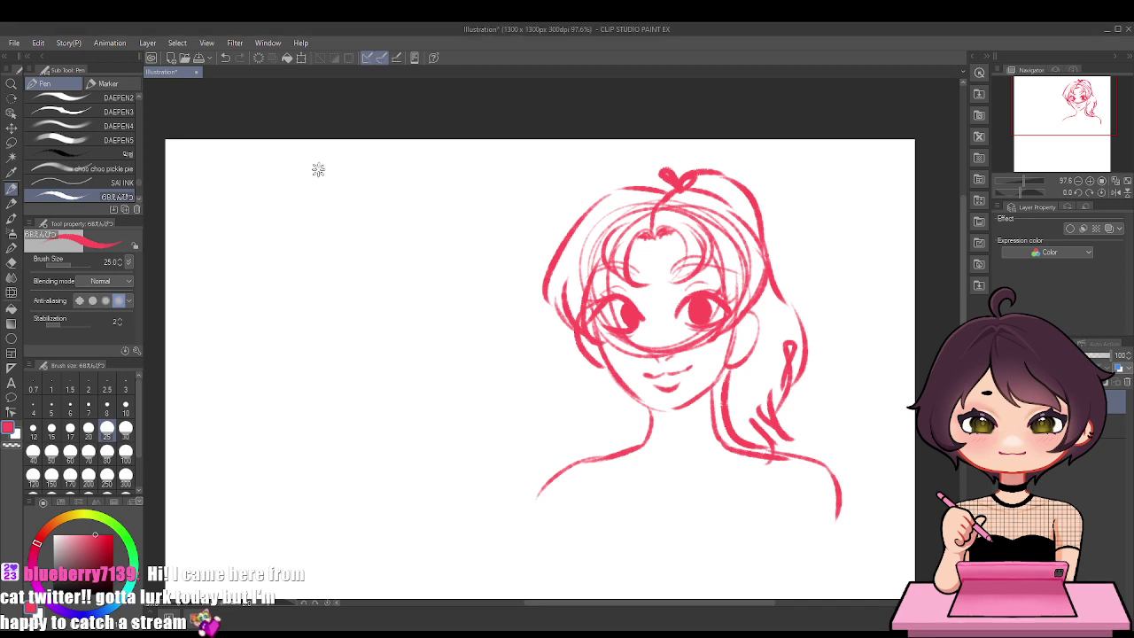
Sketch a second head in the empty space left of the portrait as a circle with a tapered, pointed jaw
{"action": "mouse_move", "coordinate": [375, 213]}
{"action": "left_mouse_down"}
{"action": "mouse_move", "coordinate": [367, 275]}
{"action": "mouse_move", "coordinate": [372, 213]}
{"action": "mouse_move", "coordinate": [390, 305]}
{"action": "mouse_move", "coordinate": [408, 319]}
{"action": "left_mouse_up"}
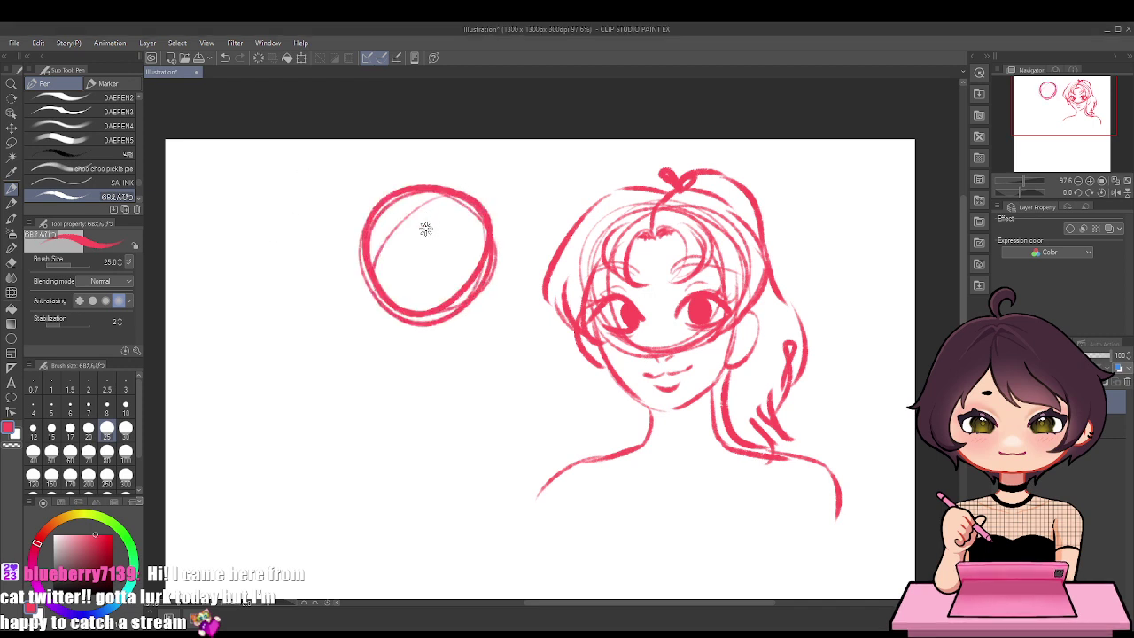
{"action": "mouse_move", "coordinate": [357, 275]}
{"action": "left_mouse_down"}
{"action": "mouse_move", "coordinate": [402, 361]}
{"action": "mouse_move", "coordinate": [385, 327]}
{"action": "mouse_move", "coordinate": [448, 366]}
{"action": "mouse_move", "coordinate": [486, 318]}
{"action": "left_mouse_up"}
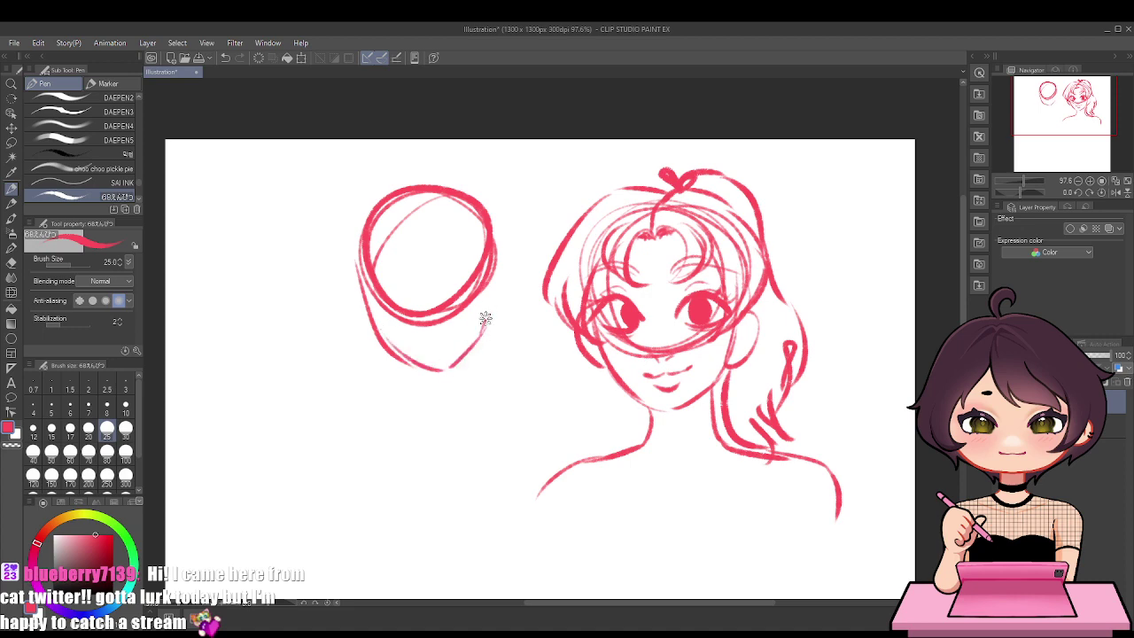
Redraw the left eyelid of the second head and complete both eyes with arched lids and filled irises looking sideways
{"action": "mouse_move", "coordinate": [401, 296]}
{"action": "left_mouse_down"}
{"action": "mouse_move", "coordinate": [362, 306]}
{"action": "mouse_move", "coordinate": [374, 300]}
{"action": "left_mouse_up"}
{"action": "key", "text": "ctrl+z"}
{"action": "scroll", "coordinate": [418, 250], "scroll_direction": "up", "scroll_amount": 3}
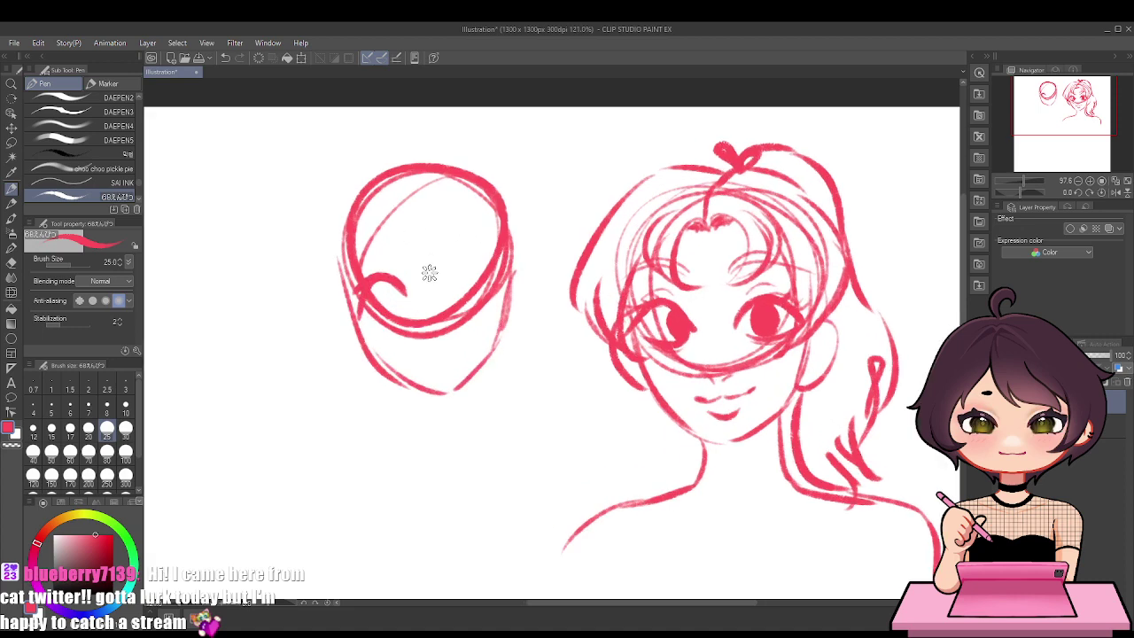
{"action": "mouse_move", "coordinate": [380, 297]}
{"action": "left_mouse_down"}
{"action": "mouse_move", "coordinate": [385, 329]}
{"action": "mouse_move", "coordinate": [377, 319]}
{"action": "mouse_move", "coordinate": [341, 327]}
{"action": "left_mouse_up"}
{"action": "mouse_move", "coordinate": [457, 293]}
{"action": "left_mouse_down"}
{"action": "mouse_move", "coordinate": [542, 282]}
{"action": "mouse_move", "coordinate": [545, 294]}
{"action": "mouse_move", "coordinate": [518, 314]}
{"action": "mouse_move", "coordinate": [520, 297]}
{"action": "mouse_move", "coordinate": [476, 320]}
{"action": "left_mouse_up"}
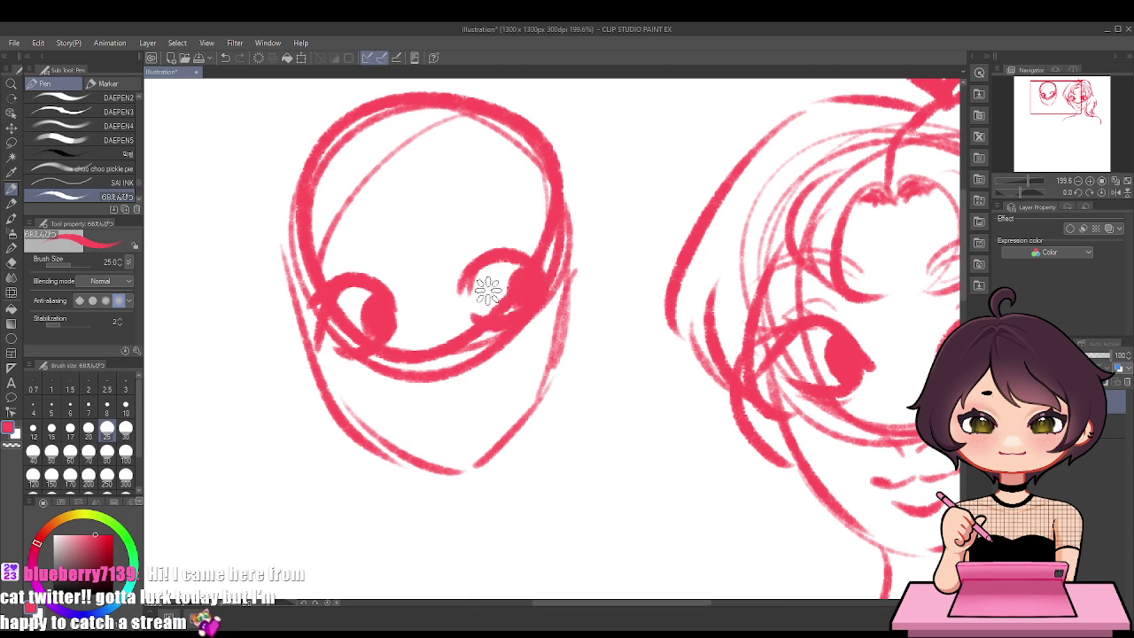
Draw thin eyelid creases and arched eyebrows above both eyes of the second head, undoing the failed left crease strokes
{"action": "left_click_drag", "start_coordinate": [467, 243], "coordinate": [512, 238]}
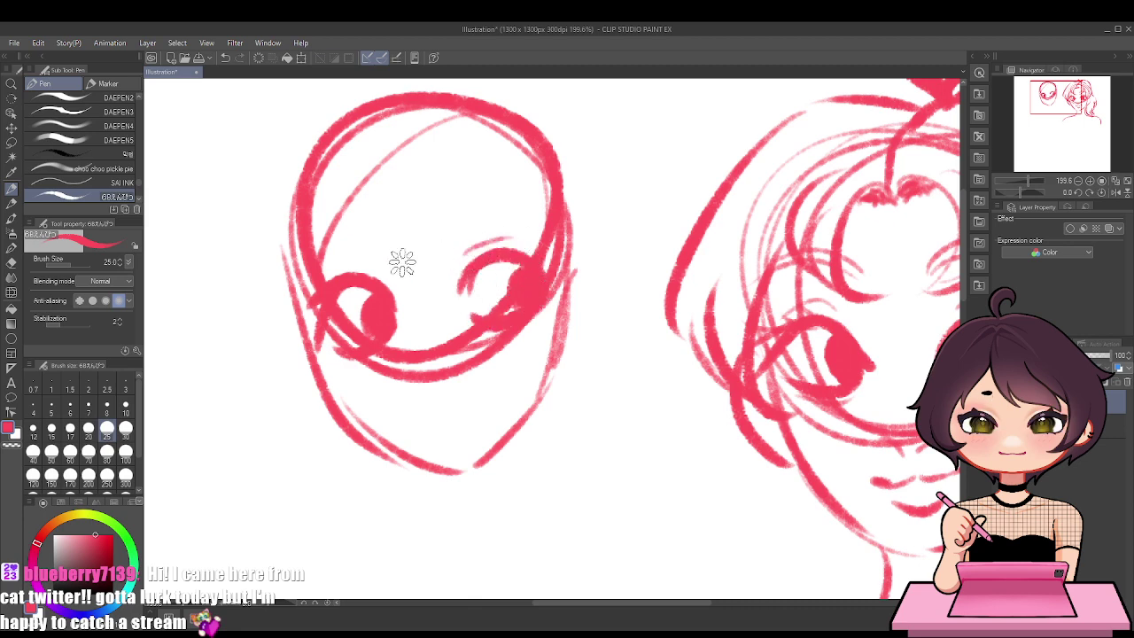
{"action": "left_click_drag", "start_coordinate": [376, 259], "coordinate": [325, 264]}
{"action": "key", "text": "ctrl+z"}
{"action": "left_click_drag", "start_coordinate": [379, 273], "coordinate": [324, 266]}
{"action": "key", "text": "ctrl+z"}
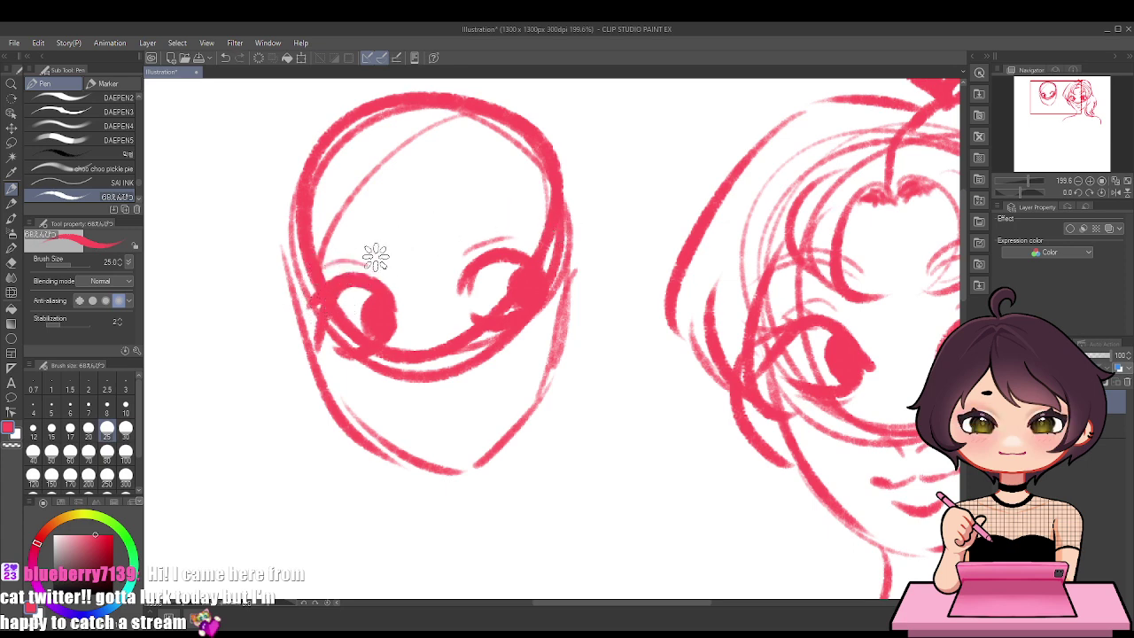
{"action": "left_click_drag", "start_coordinate": [306, 258], "coordinate": [267, 287]}
{"action": "left_click_drag", "start_coordinate": [378, 233], "coordinate": [328, 248]}
{"action": "mouse_move", "coordinate": [450, 224]}
{"action": "left_mouse_down"}
{"action": "mouse_move", "coordinate": [549, 215]}
{"action": "mouse_move", "coordinate": [521, 202]}
{"action": "left_mouse_up"}
Draw a wide hair lock down the left side of the second head with flared, pointed ends beside the cheek
{"action": "mouse_move", "coordinate": [310, 135]}
{"action": "left_mouse_down"}
{"action": "mouse_move", "coordinate": [282, 100]}
{"action": "mouse_move", "coordinate": [179, 430]}
{"action": "left_mouse_up"}
{"action": "left_click_drag", "start_coordinate": [244, 326], "coordinate": [177, 443]}
{"action": "mouse_move", "coordinate": [266, 364]}
{"action": "left_mouse_down"}
{"action": "mouse_move", "coordinate": [299, 426]}
{"action": "mouse_move", "coordinate": [388, 392]}
{"action": "left_mouse_up"}
{"action": "left_click_drag", "start_coordinate": [292, 275], "coordinate": [328, 341]}
{"action": "left_click_drag", "start_coordinate": [359, 133], "coordinate": [315, 221]}
{"action": "left_click_drag", "start_coordinate": [328, 177], "coordinate": [377, 301]}
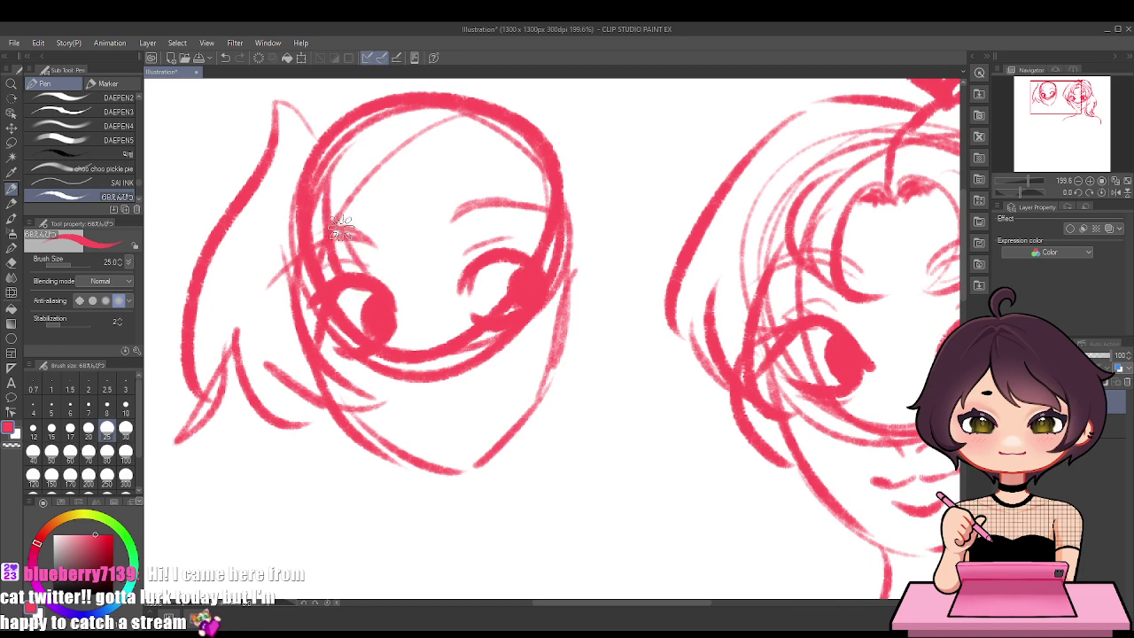
Draw sweeping fringe strands across the second head's forehead and curved locks down the right side of its face
{"action": "left_click_drag", "start_coordinate": [330, 212], "coordinate": [461, 266]}
{"action": "mouse_move", "coordinate": [424, 217]}
{"action": "left_mouse_down"}
{"action": "mouse_move", "coordinate": [496, 248]}
{"action": "mouse_move", "coordinate": [510, 403]}
{"action": "left_mouse_up"}
{"action": "left_click_drag", "start_coordinate": [571, 270], "coordinate": [543, 390]}
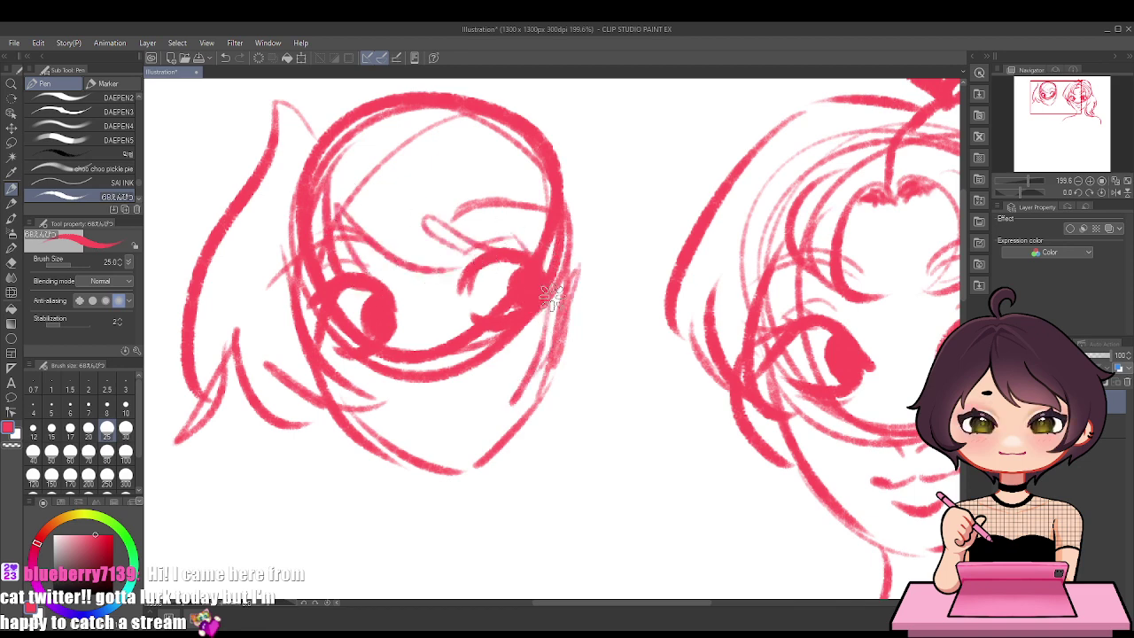
{"action": "left_click_drag", "start_coordinate": [581, 208], "coordinate": [595, 346]}
{"action": "left_click_drag", "start_coordinate": [592, 292], "coordinate": [560, 371]}
Replace the small loop above the second head with a pointed crown tuft and an outer hair contour flaring out on the right
{"action": "left_click_drag", "start_coordinate": [315, 142], "coordinate": [339, 79]}
{"action": "left_click_drag", "start_coordinate": [330, 124], "coordinate": [356, 82]}
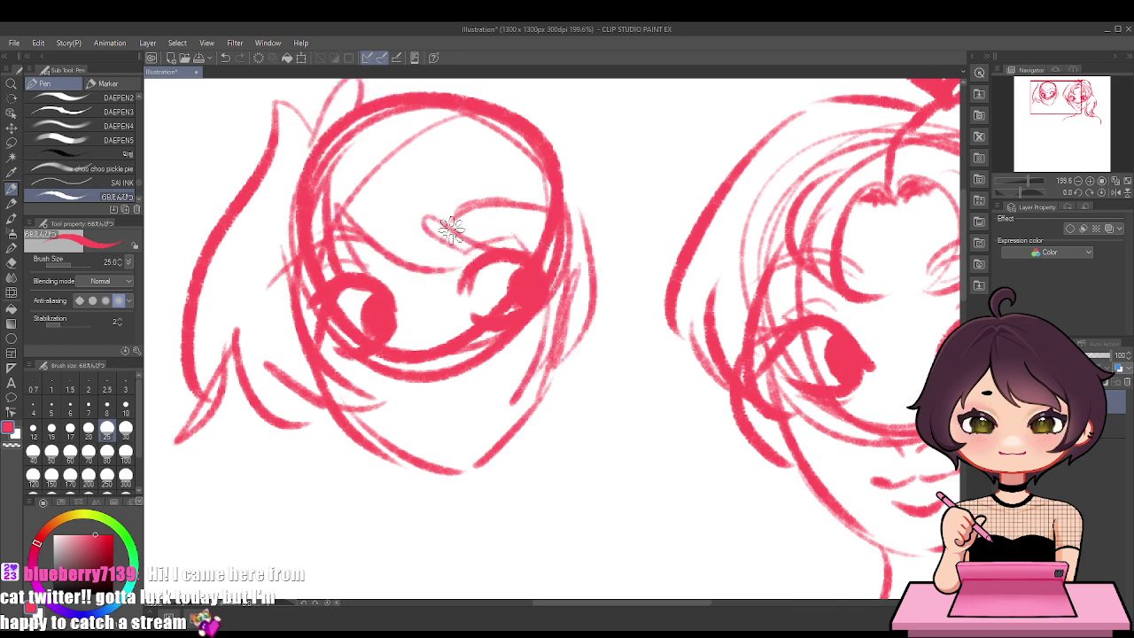
{"action": "scroll", "coordinate": [451, 230], "scroll_direction": "down", "scroll_amount": 3}
{"action": "scroll", "coordinate": [435, 137], "scroll_direction": "up", "scroll_amount": 2}
{"action": "key", "text": "ctrl+z"}
{"action": "key", "text": "ctrl+z"}
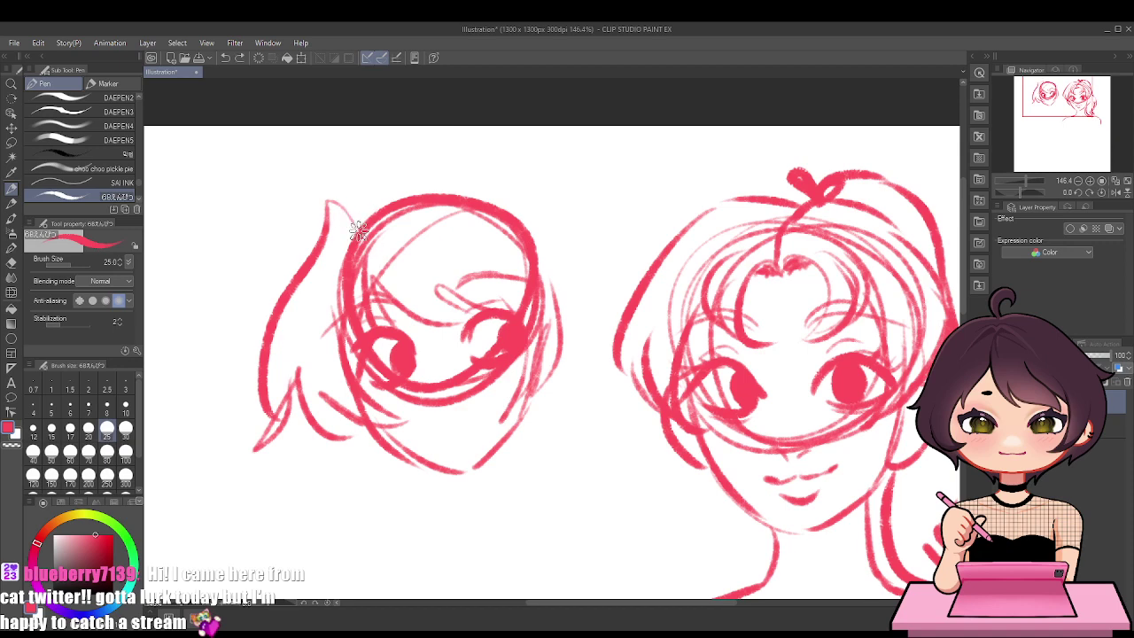
{"action": "mouse_move", "coordinate": [358, 163]}
{"action": "left_mouse_down"}
{"action": "mouse_move", "coordinate": [363, 226]}
{"action": "mouse_move", "coordinate": [485, 179]}
{"action": "mouse_move", "coordinate": [580, 244]}
{"action": "mouse_move", "coordinate": [620, 321]}
{"action": "left_mouse_up"}
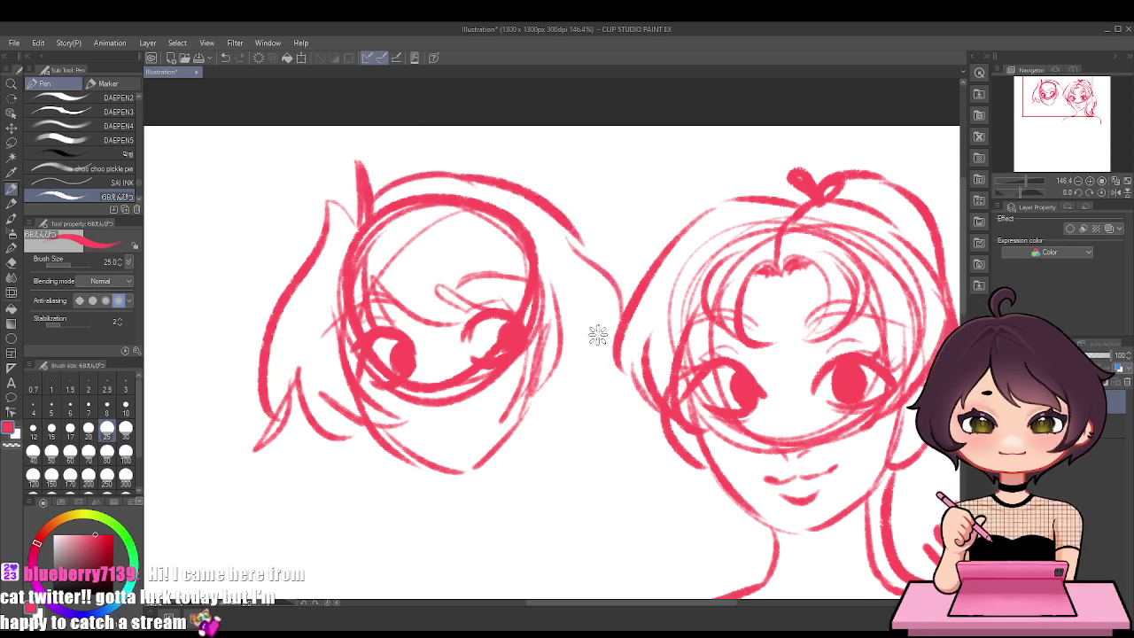
{"action": "left_click_drag", "start_coordinate": [585, 250], "coordinate": [621, 306]}
{"action": "mouse_move", "coordinate": [607, 306]}
{"action": "left_mouse_down"}
{"action": "mouse_move", "coordinate": [553, 384]}
{"action": "mouse_move", "coordinate": [564, 376]}
{"action": "left_mouse_up"}
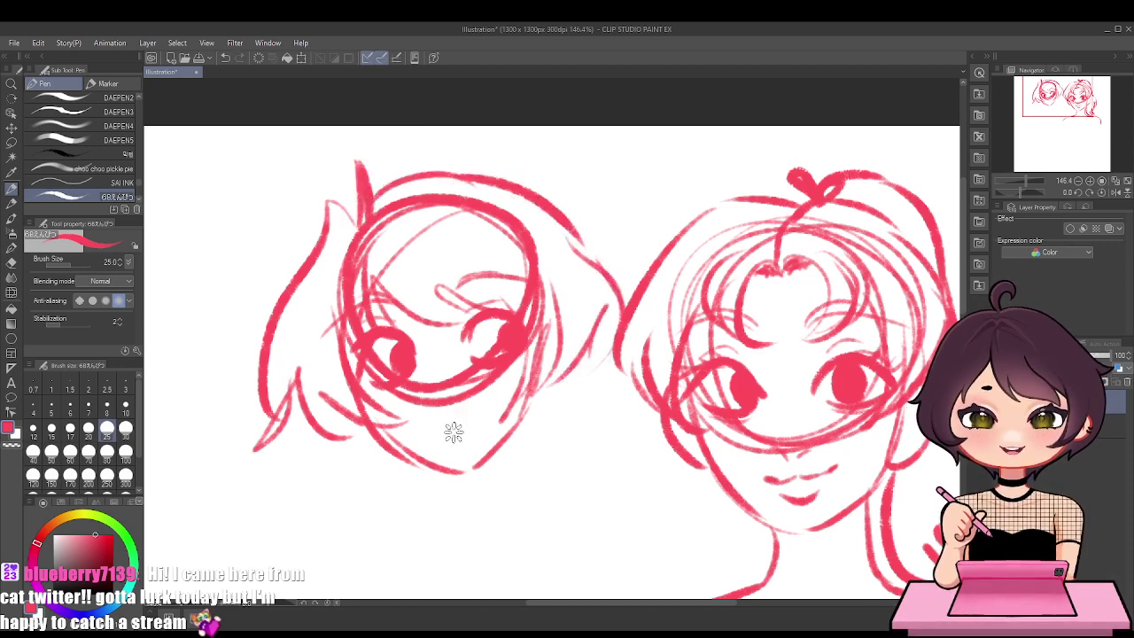
Draw a slanted mouth and lower-lip line on the second head and enlarge its filled irises
{"action": "left_click_drag", "start_coordinate": [420, 428], "coordinate": [495, 404]}
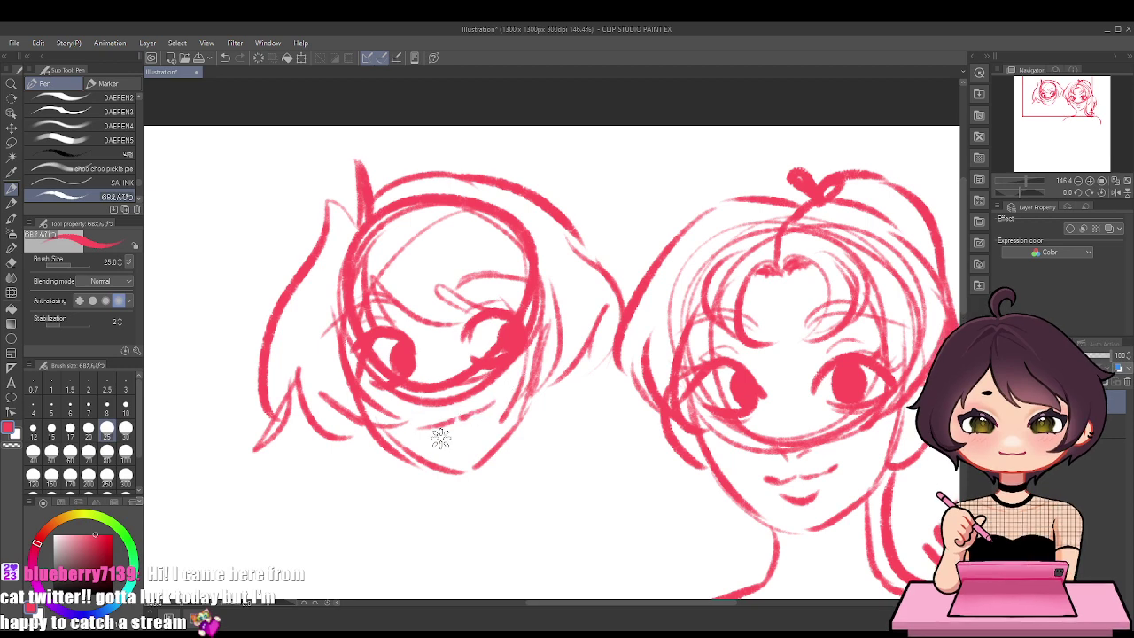
{"action": "left_click_drag", "start_coordinate": [440, 438], "coordinate": [483, 425]}
{"action": "scroll", "coordinate": [536, 386], "scroll_direction": "down", "scroll_amount": 3}
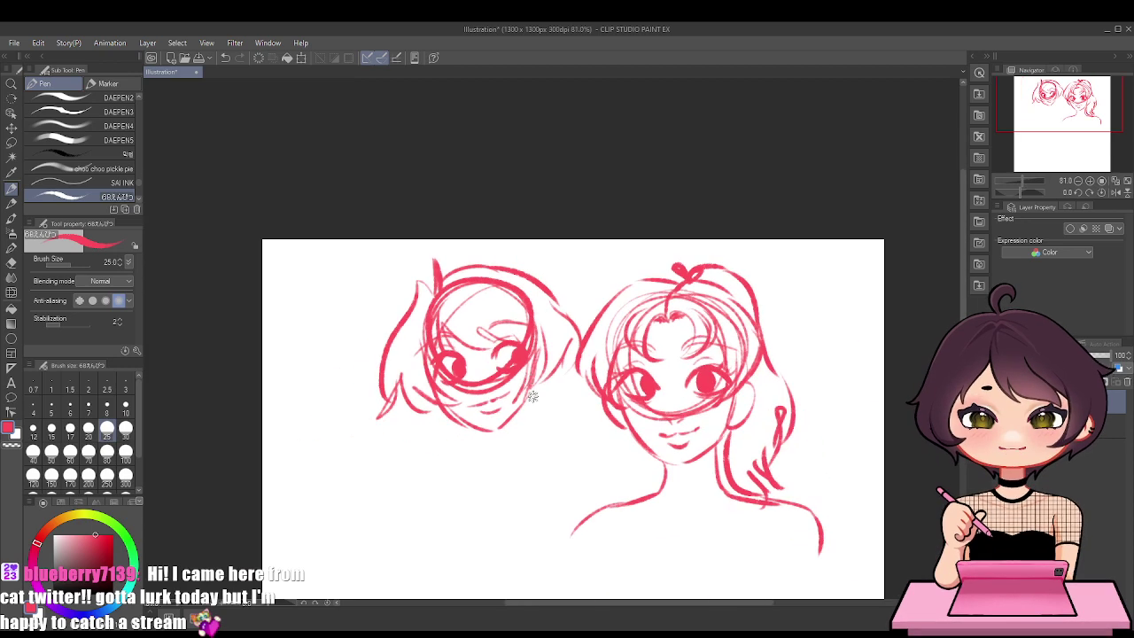
{"action": "scroll", "coordinate": [785, 410], "scroll_direction": "up", "scroll_amount": 3}
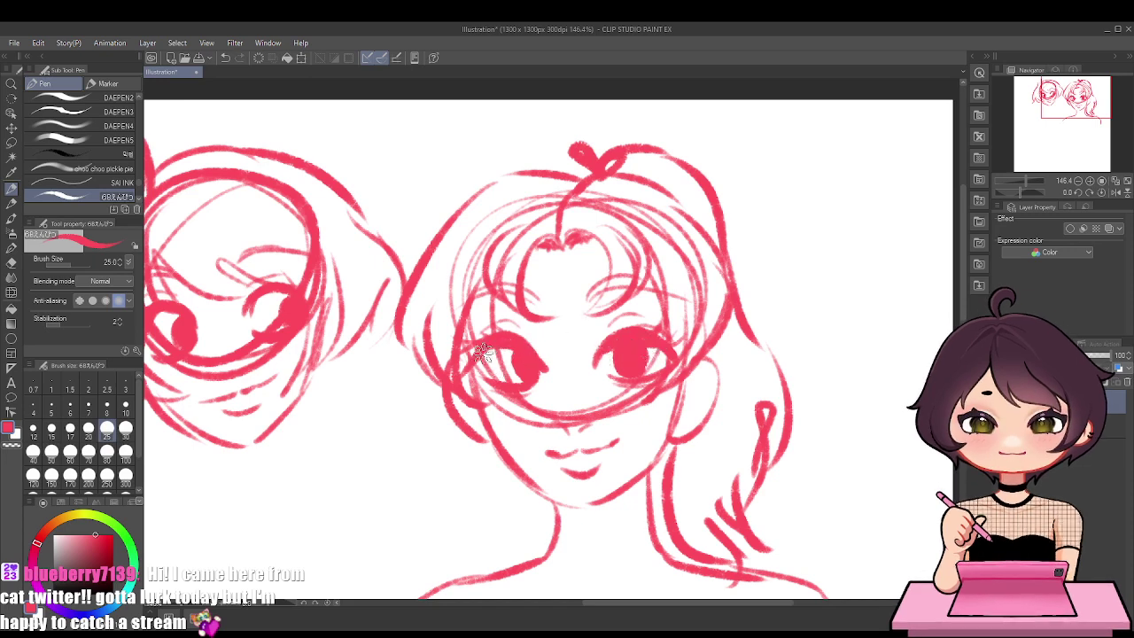
{"action": "scroll", "coordinate": [511, 353], "scroll_direction": "down", "scroll_amount": 3}
{"action": "scroll", "coordinate": [195, 354], "scroll_direction": "up", "scroll_amount": 3}
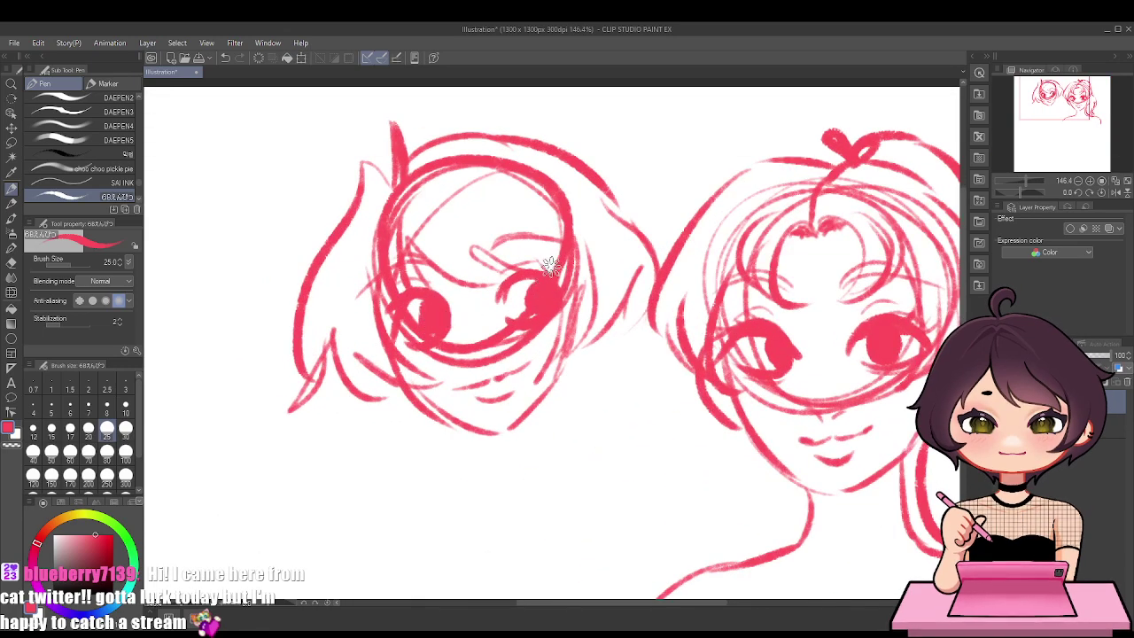
Draw both sides of the second figure's neck and a rounded left shoulder running down into the upper arm
{"action": "left_click_drag", "start_coordinate": [464, 432], "coordinate": [442, 469]}
{"action": "left_click_drag", "start_coordinate": [522, 406], "coordinate": [534, 481]}
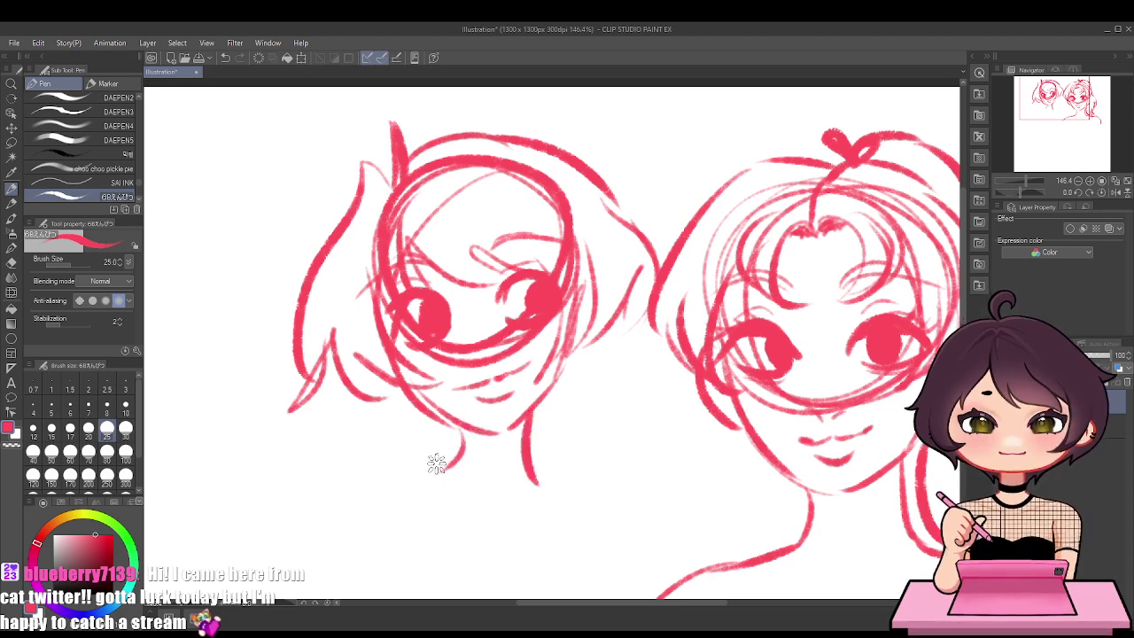
{"action": "mouse_move", "coordinate": [433, 467]}
{"action": "left_mouse_down"}
{"action": "mouse_move", "coordinate": [384, 455]}
{"action": "mouse_move", "coordinate": [280, 569]}
{"action": "left_mouse_up"}
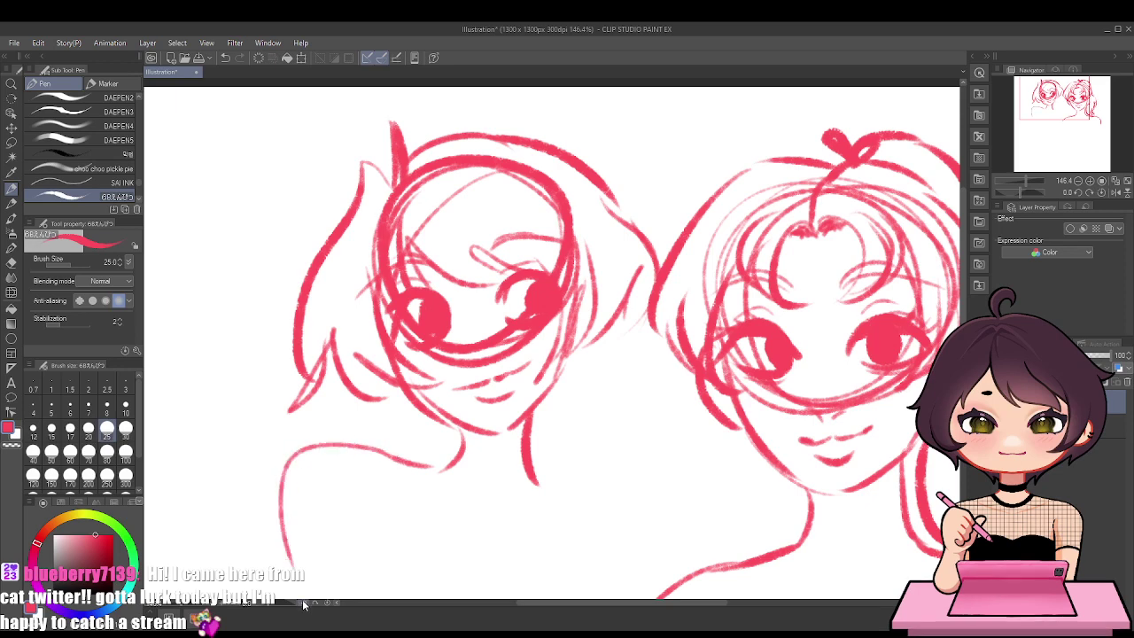
{"action": "scroll", "coordinate": [634, 516], "scroll_direction": "down", "scroll_amount": 6}
{"action": "scroll", "coordinate": [622, 588], "scroll_direction": "down", "scroll_amount": 1}
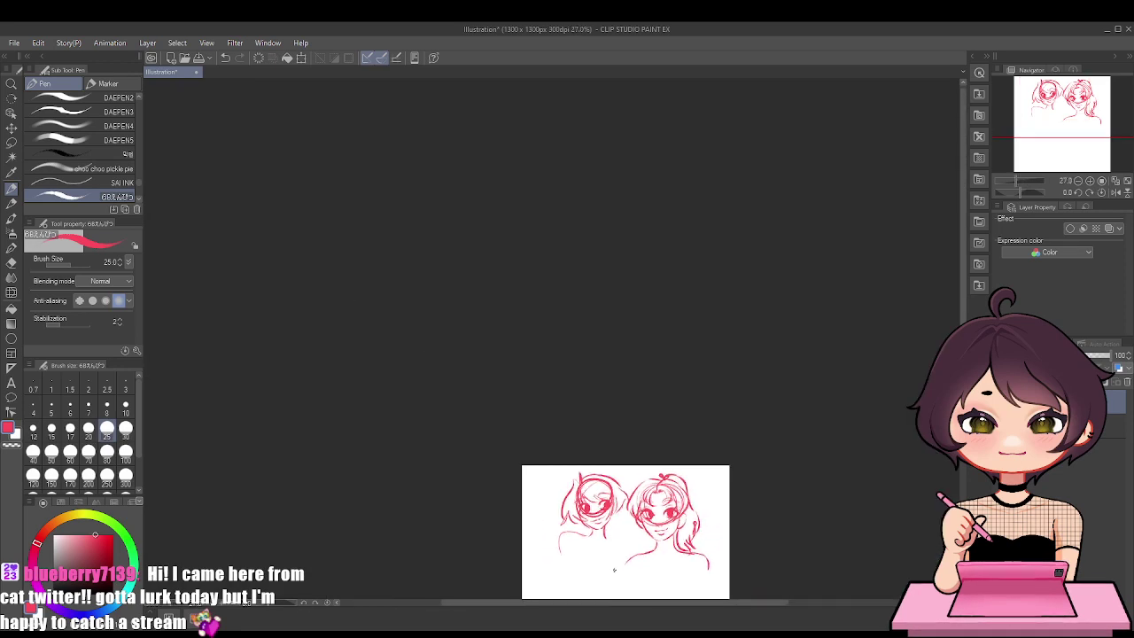
Outline the second figure's torso with a curved left side, a hem across the lower ribs and the start of the right side
{"action": "scroll", "coordinate": [620, 585], "scroll_direction": "up", "scroll_amount": 4}
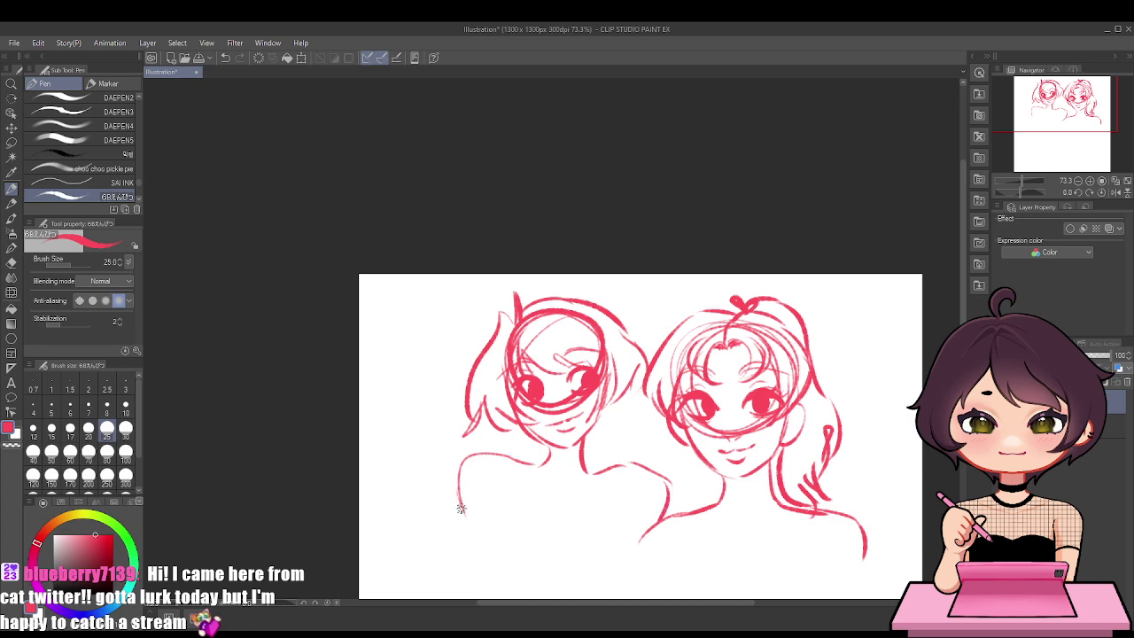
{"action": "scroll", "coordinate": [497, 567], "scroll_direction": "down", "scroll_amount": 5}
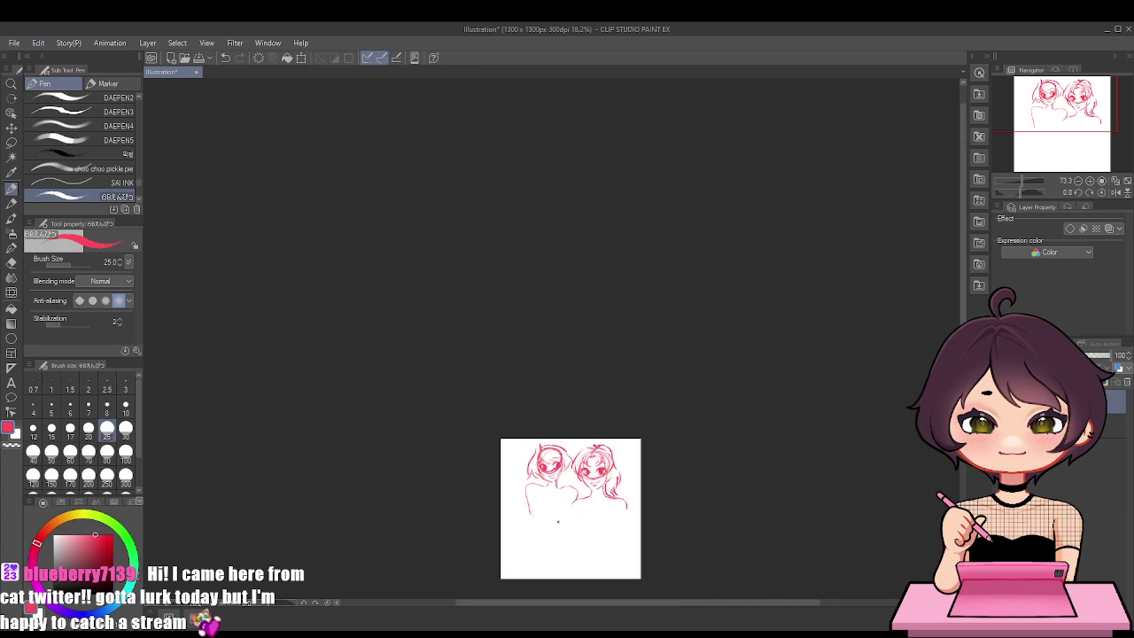
{"action": "scroll", "coordinate": [570, 543], "scroll_direction": "up", "scroll_amount": 2}
{"action": "scroll", "coordinate": [665, 517], "scroll_direction": "up", "scroll_amount": 6}
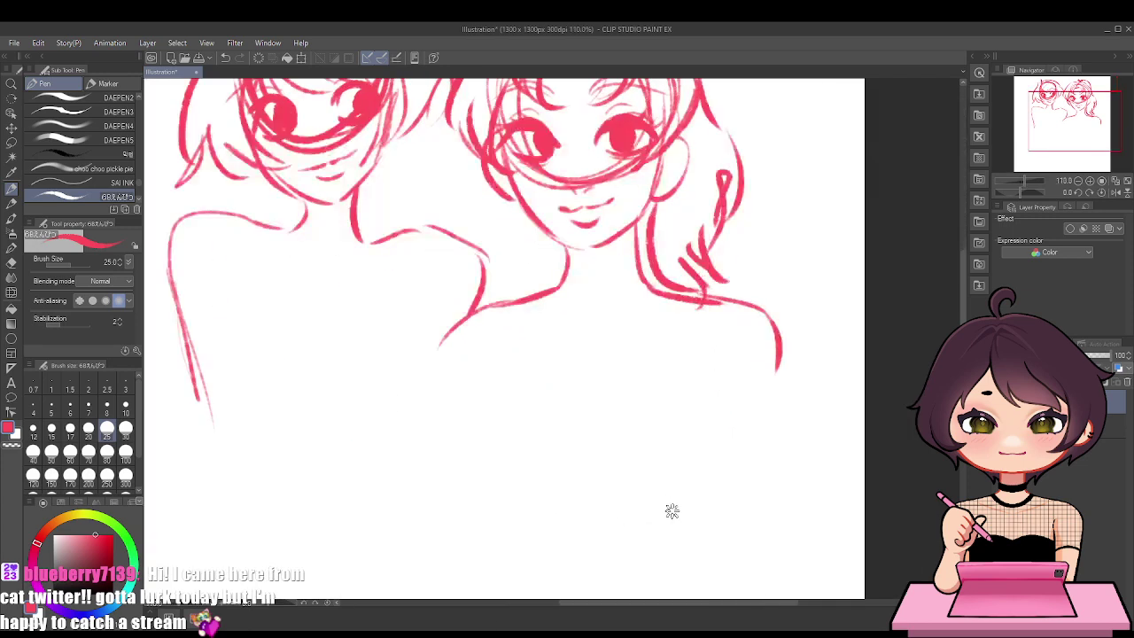
{"action": "left_click_drag", "start_coordinate": [486, 351], "coordinate": [483, 478]}
{"action": "key", "text": "ctrl+z"}
{"action": "left_click_drag", "start_coordinate": [498, 342], "coordinate": [474, 451]}
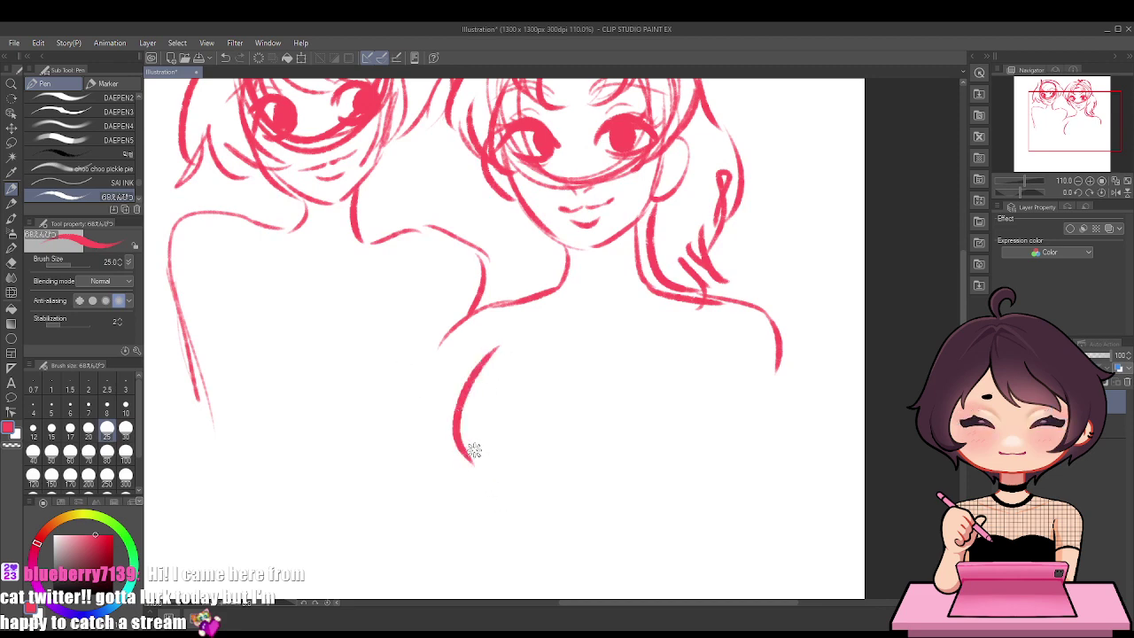
{"action": "key", "text": "ctrl+z"}
{"action": "mouse_move", "coordinate": [500, 354]}
{"action": "left_mouse_down"}
{"action": "mouse_move", "coordinate": [467, 520]}
{"action": "mouse_move", "coordinate": [588, 544]}
{"action": "mouse_move", "coordinate": [664, 535]}
{"action": "mouse_move", "coordinate": [696, 410]}
{"action": "left_mouse_up"}
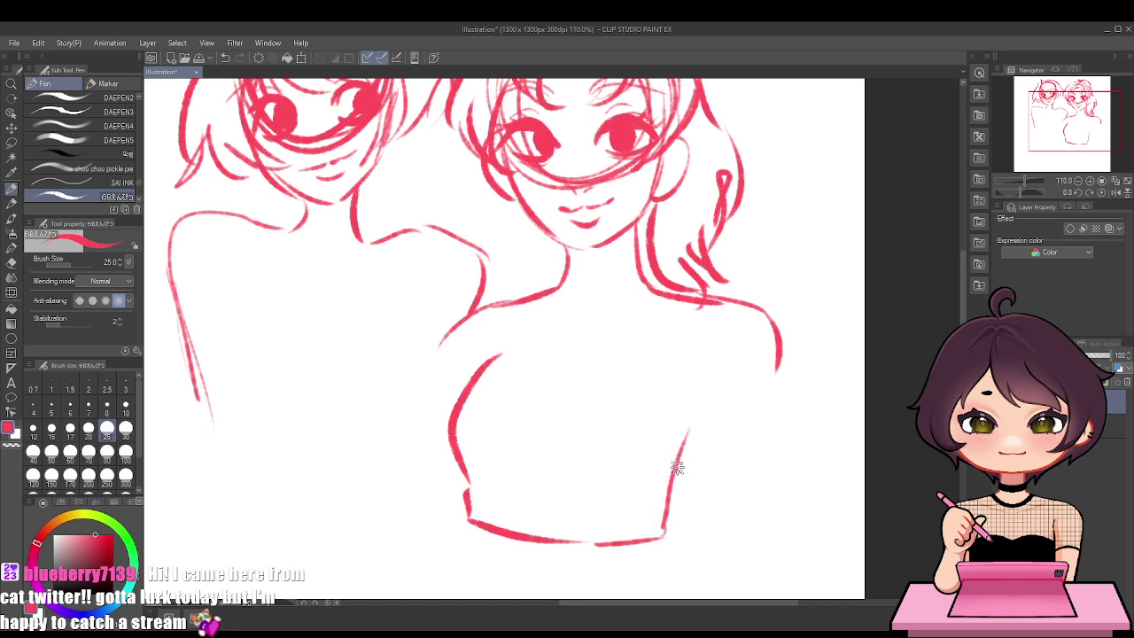
Extend the torso's right side up to the armpit with short crease strokes, and lengthen the outer line of the right arm
{"action": "left_click_drag", "start_coordinate": [679, 463], "coordinate": [720, 363]}
{"action": "left_click_drag", "start_coordinate": [700, 421], "coordinate": [725, 376]}
{"action": "left_click_drag", "start_coordinate": [687, 441], "coordinate": [728, 383]}
{"action": "left_click_drag", "start_coordinate": [777, 347], "coordinate": [769, 447]}
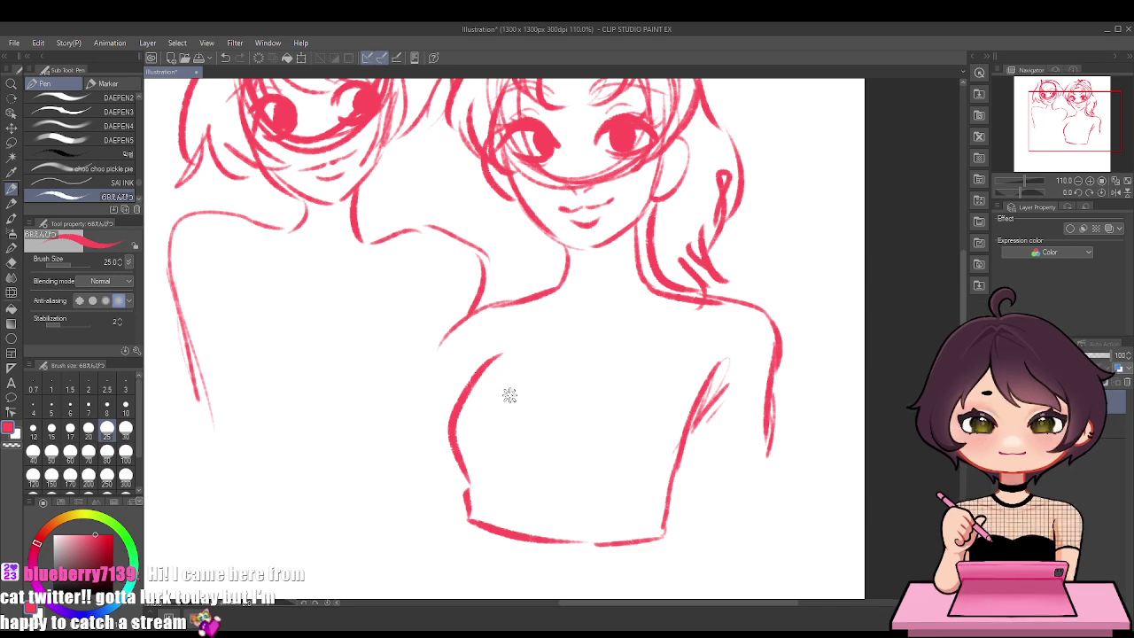
Draw a scoop neckline with shoulder straps on the second figure's top and a choker around the neck
{"action": "mouse_move", "coordinate": [482, 358]}
{"action": "left_mouse_down"}
{"action": "mouse_move", "coordinate": [528, 294]}
{"action": "mouse_move", "coordinate": [536, 309]}
{"action": "mouse_move", "coordinate": [540, 295]}
{"action": "mouse_move", "coordinate": [552, 387]}
{"action": "mouse_move", "coordinate": [623, 374]}
{"action": "left_mouse_up"}
{"action": "key", "text": "ctrl+z"}
{"action": "mouse_move", "coordinate": [554, 391]}
{"action": "left_mouse_down"}
{"action": "mouse_move", "coordinate": [631, 384]}
{"action": "mouse_move", "coordinate": [674, 300]}
{"action": "left_mouse_up"}
{"action": "left_click_drag", "start_coordinate": [569, 269], "coordinate": [646, 264]}
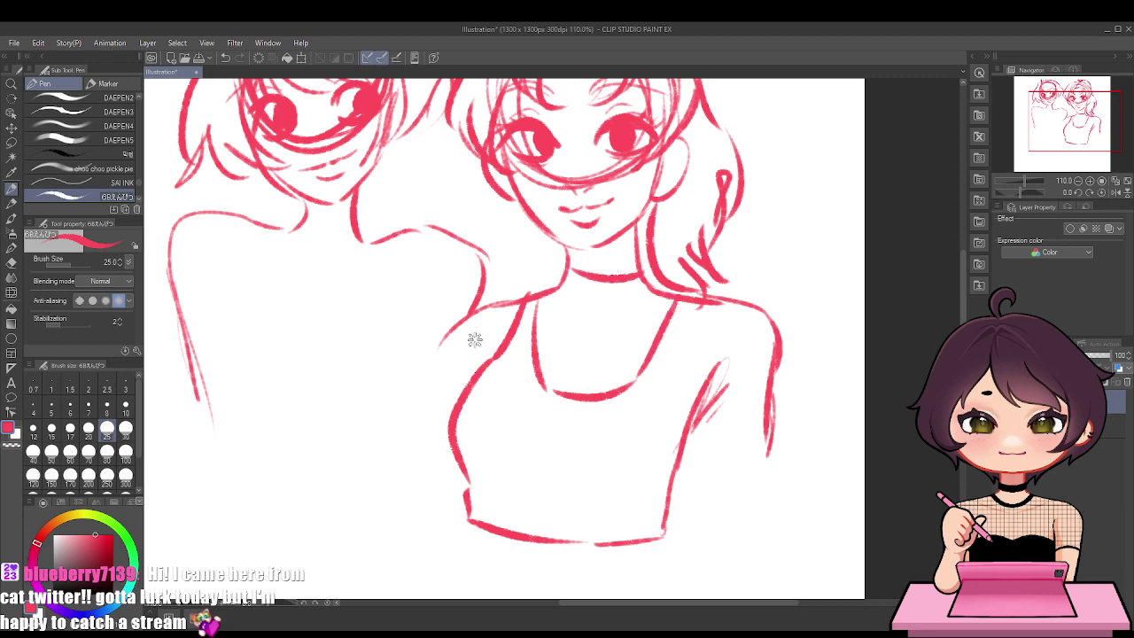
Draw the second figure's upper arms angling down on both sides, with a short sleeve hem across each arm
{"action": "mouse_move", "coordinate": [445, 336]}
{"action": "left_mouse_down"}
{"action": "mouse_move", "coordinate": [402, 449]}
{"action": "mouse_move", "coordinate": [456, 456]}
{"action": "left_mouse_up"}
{"action": "mouse_move", "coordinate": [518, 295]}
{"action": "left_mouse_down"}
{"action": "mouse_move", "coordinate": [447, 349]}
{"action": "mouse_move", "coordinate": [458, 337]}
{"action": "mouse_move", "coordinate": [424, 443]}
{"action": "left_mouse_up"}
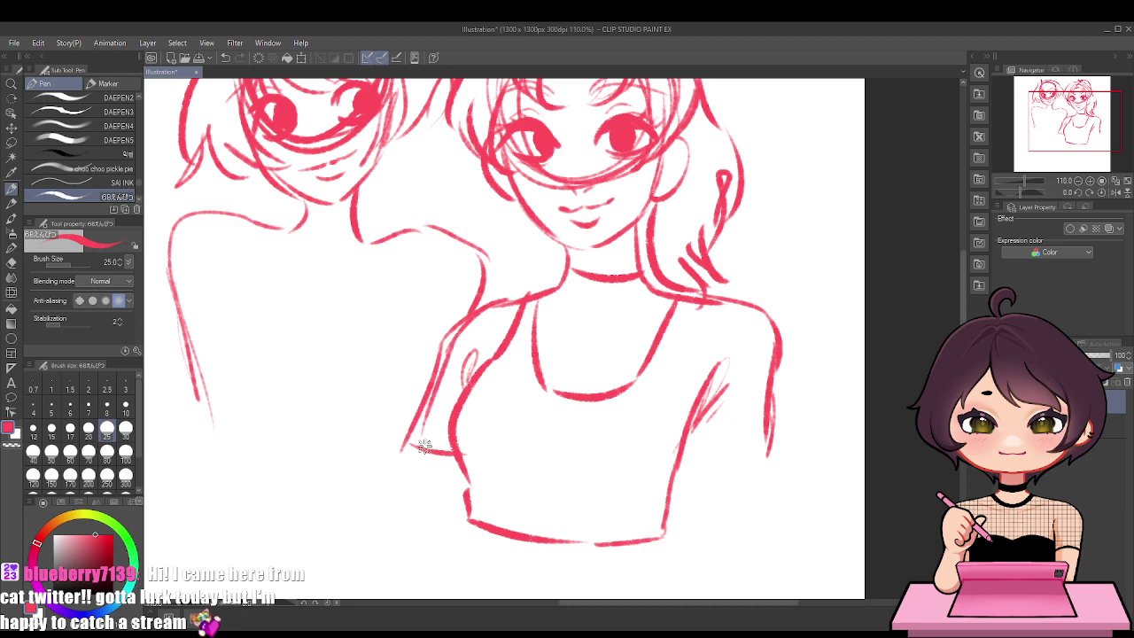
{"action": "left_click_drag", "start_coordinate": [443, 390], "coordinate": [406, 490]}
{"action": "left_click_drag", "start_coordinate": [761, 324], "coordinate": [769, 453]}
{"action": "left_click_drag", "start_coordinate": [760, 394], "coordinate": [722, 539]}
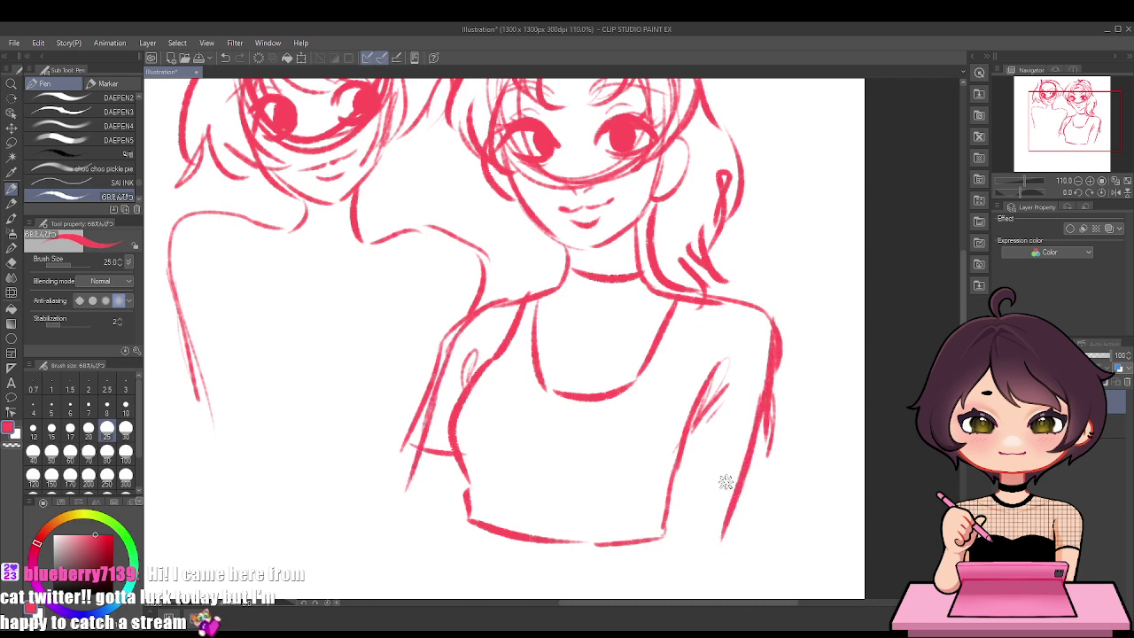
{"action": "left_click_drag", "start_coordinate": [681, 440], "coordinate": [771, 457]}
Add collarbone lines below the choker and two soft curved underbust folds above the top's hem
{"action": "left_click_drag", "start_coordinate": [627, 303], "coordinate": [581, 312]}
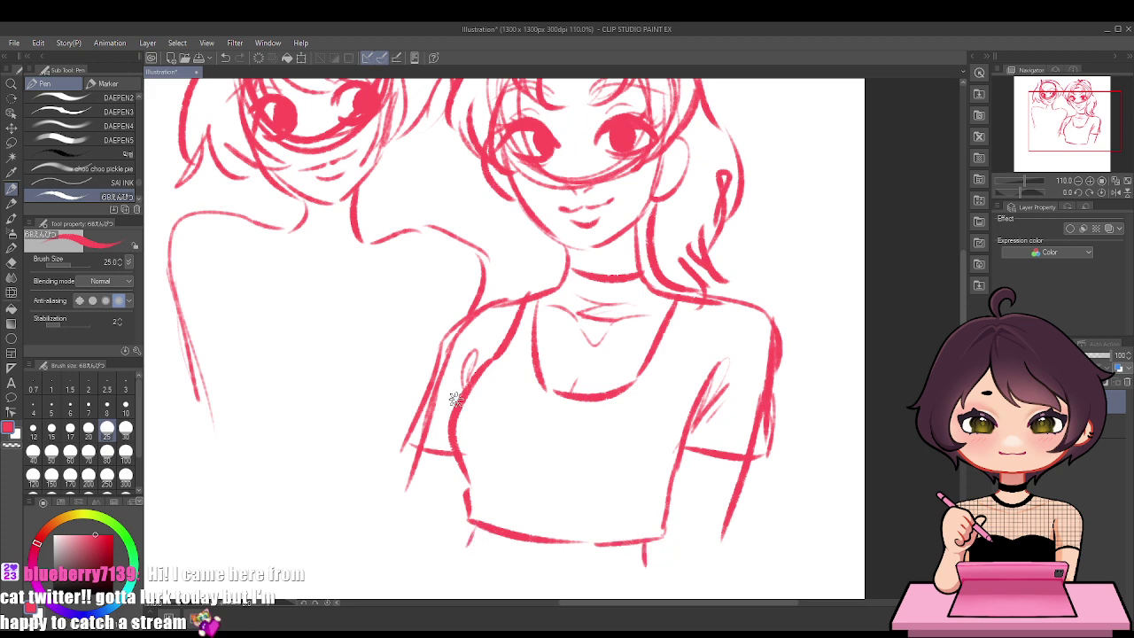
{"action": "scroll", "coordinate": [422, 372], "scroll_direction": "down", "scroll_amount": 5}
{"action": "scroll", "coordinate": [465, 468], "scroll_direction": "up", "scroll_amount": 5}
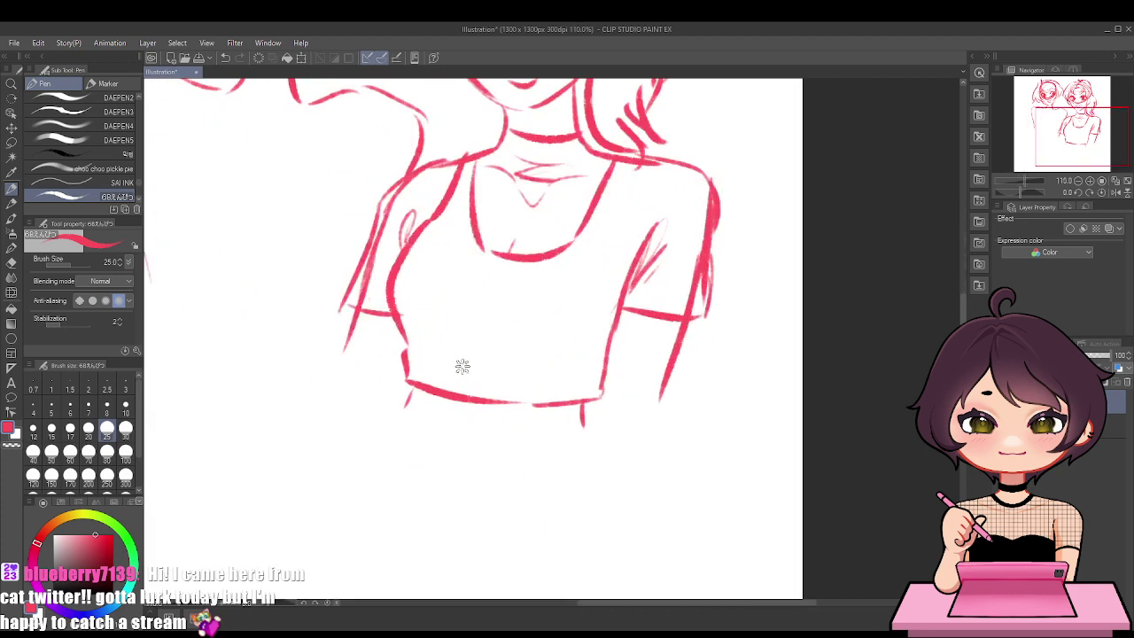
{"action": "left_click_drag", "start_coordinate": [497, 353], "coordinate": [560, 366]}
{"action": "key", "text": "ctrl+z"}
{"action": "left_click_drag", "start_coordinate": [503, 345], "coordinate": [582, 370]}
{"action": "left_click_drag", "start_coordinate": [475, 351], "coordinate": [439, 361]}
{"action": "key", "text": "ctrl+z"}
{"action": "key", "text": "ctrl+z"}
{"action": "key", "text": "ctrl+z"}
{"action": "mouse_move", "coordinate": [507, 344]}
{"action": "left_mouse_down"}
{"action": "mouse_move", "coordinate": [422, 365]}
{"action": "mouse_move", "coordinate": [506, 357]}
{"action": "left_mouse_up"}
{"action": "key", "text": "ctrl+z"}
Draw a curved, lightly creased waistline below the cropped top and two flaring skirt sides reaching the canvas's bottom edge
{"action": "mouse_move", "coordinate": [405, 409]}
{"action": "left_mouse_down"}
{"action": "mouse_move", "coordinate": [512, 434]}
{"action": "mouse_move", "coordinate": [576, 428]}
{"action": "left_mouse_up"}
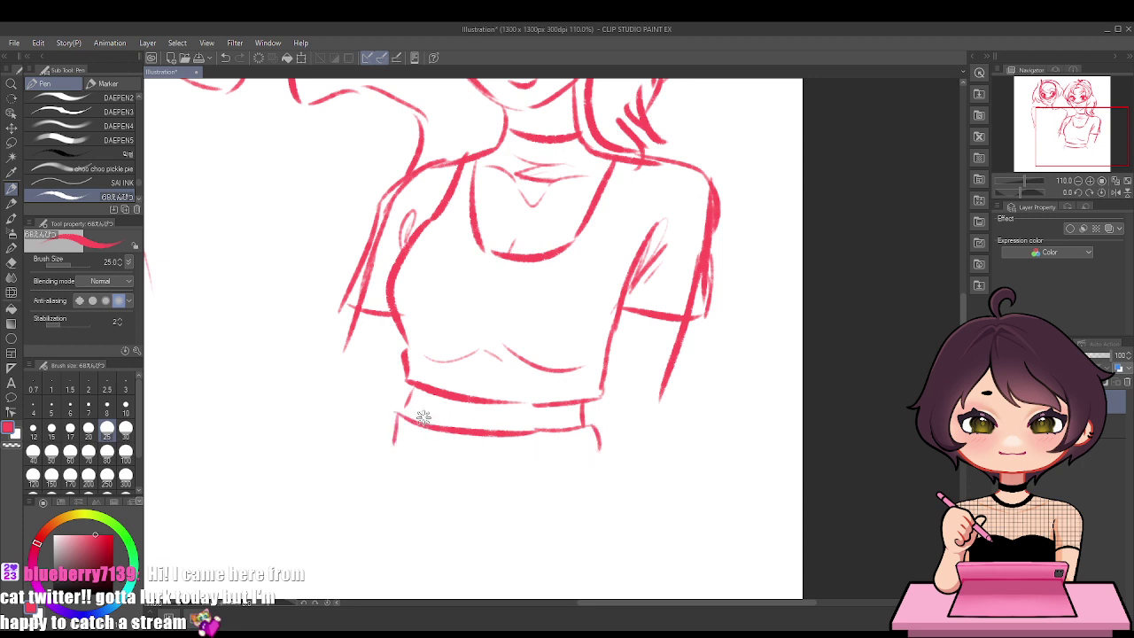
{"action": "left_click_drag", "start_coordinate": [451, 414], "coordinate": [528, 420]}
{"action": "left_click_drag", "start_coordinate": [386, 451], "coordinate": [346, 530]}
{"action": "left_click_drag", "start_coordinate": [587, 446], "coordinate": [647, 574]}
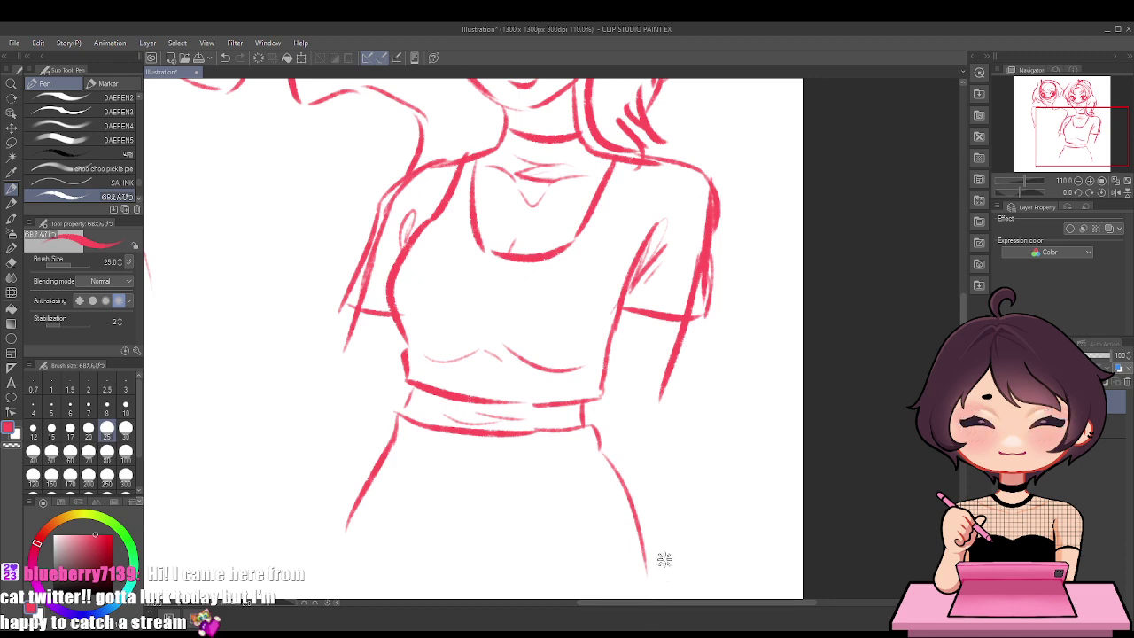
{"action": "scroll", "coordinate": [664, 557], "scroll_direction": "down", "scroll_amount": 3}
{"action": "scroll", "coordinate": [645, 500], "scroll_direction": "down", "scroll_amount": 3}
{"action": "scroll", "coordinate": [646, 551], "scroll_direction": "up", "scroll_amount": 5}
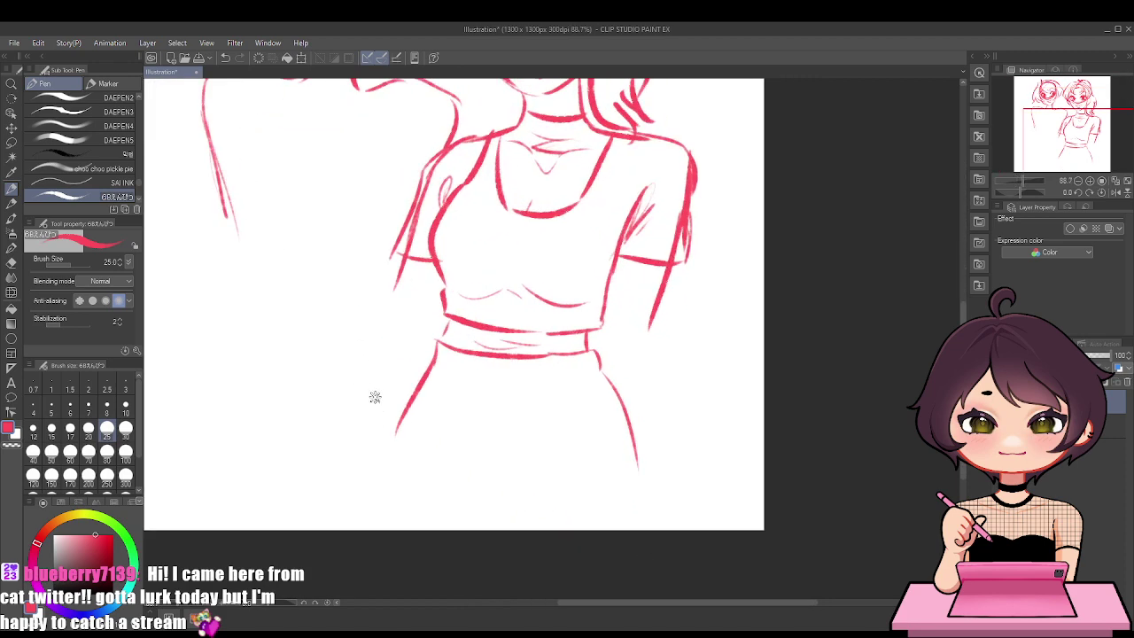
{"action": "mouse_move", "coordinate": [399, 424]}
{"action": "left_mouse_down"}
{"action": "mouse_move", "coordinate": [379, 509]}
{"action": "mouse_move", "coordinate": [361, 530]}
{"action": "left_mouse_up"}
{"action": "left_click_drag", "start_coordinate": [629, 430], "coordinate": [644, 530]}
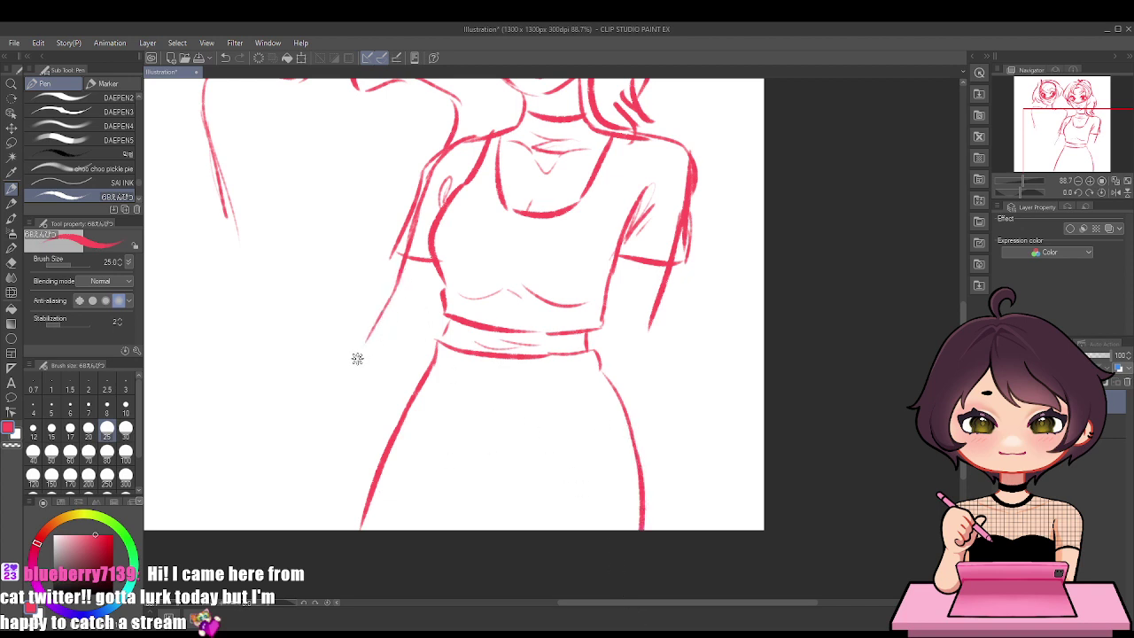
Undo the forearm extension and rotate the whole sketch slightly counterclockwise
{"action": "key", "text": "ctrl+z"}
{"action": "key", "text": "ctrl+t"}
{"action": "scroll", "coordinate": [409, 321], "scroll_direction": "down", "scroll_amount": 4}
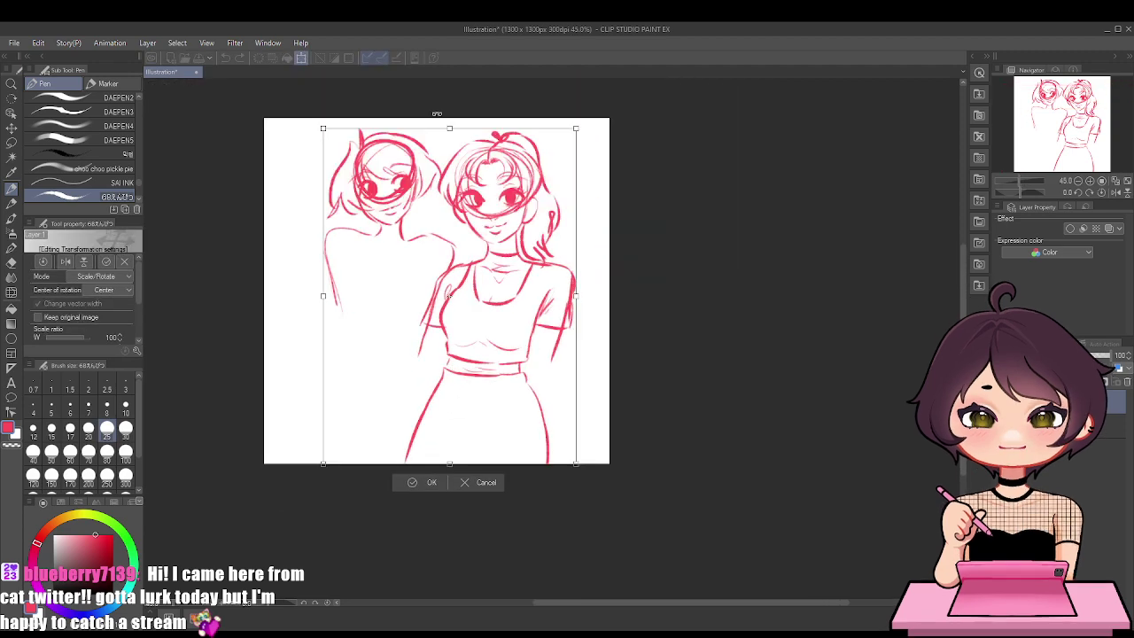
{"action": "left_click_drag", "start_coordinate": [437, 113], "coordinate": [433, 146]}
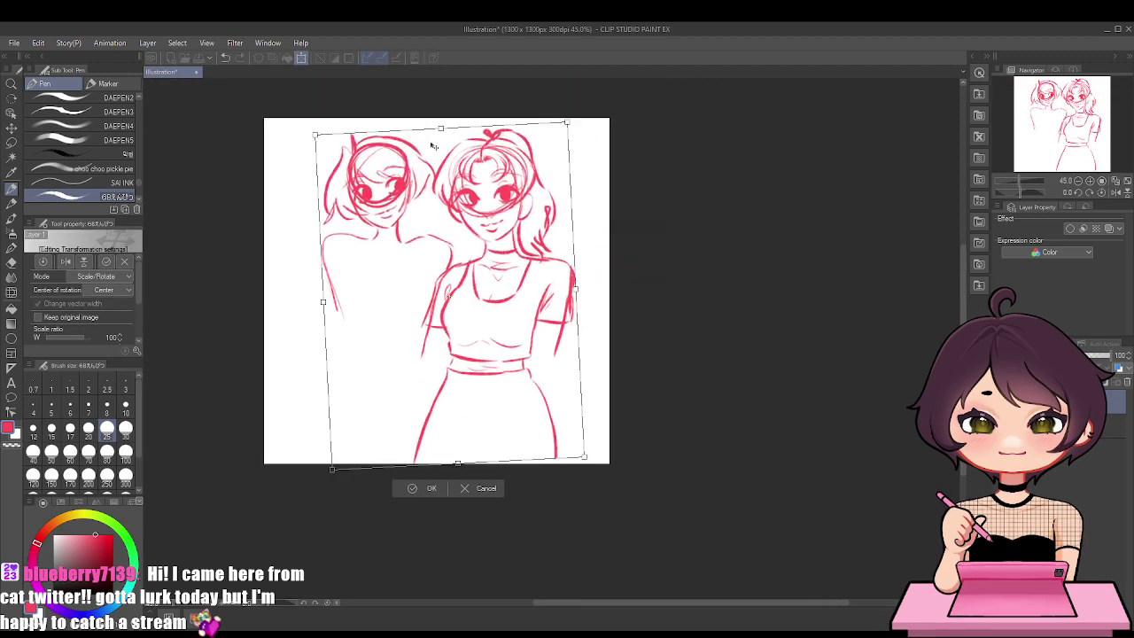
{"action": "key", "text": "Return"}
Flip the canvas view horizontally, then lasso the ponytailed figure's right-hand eye and move it slightly down toward the nose
{"action": "scroll", "coordinate": [505, 217], "scroll_direction": "up", "scroll_amount": 4}
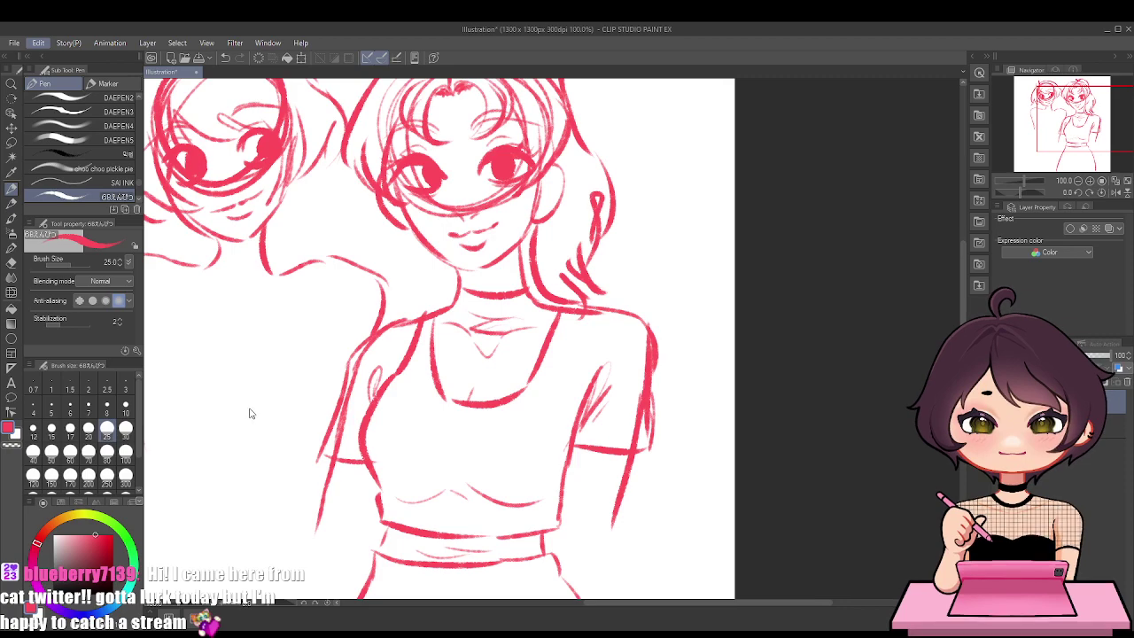
{"action": "key", "text": "h"}
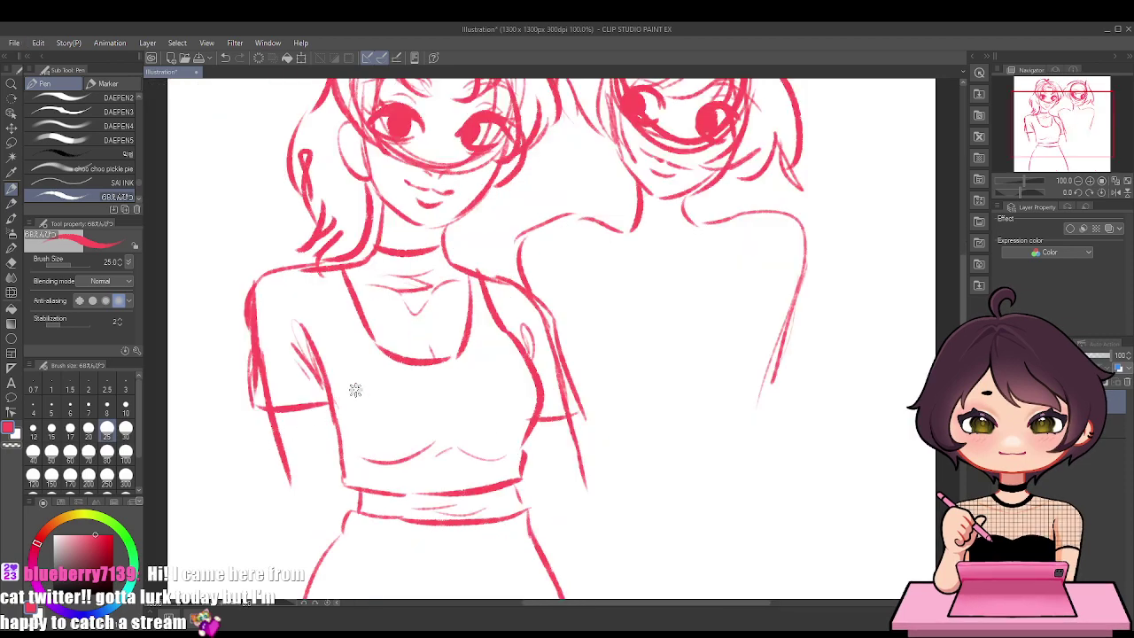
{"action": "scroll", "coordinate": [354, 389], "scroll_direction": "up", "scroll_amount": 1}
{"action": "scroll", "coordinate": [398, 337], "scroll_direction": "down", "scroll_amount": 3}
{"action": "scroll", "coordinate": [380, 140], "scroll_direction": "up", "scroll_amount": 2}
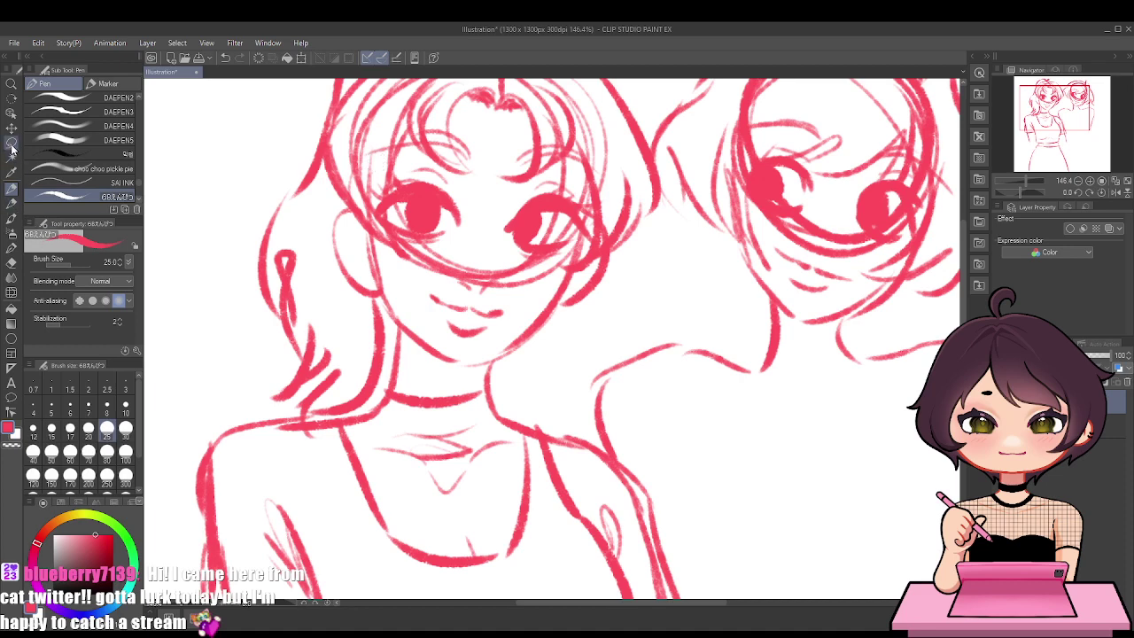
{"action": "left_click", "coordinate": [12, 144]}
{"action": "mouse_move", "coordinate": [509, 257]}
{"action": "left_mouse_down"}
{"action": "mouse_move", "coordinate": [497, 217]}
{"action": "mouse_move", "coordinate": [549, 170]}
{"action": "mouse_move", "coordinate": [595, 197]}
{"action": "mouse_move", "coordinate": [585, 250]}
{"action": "mouse_move", "coordinate": [517, 259]}
{"action": "left_mouse_up"}
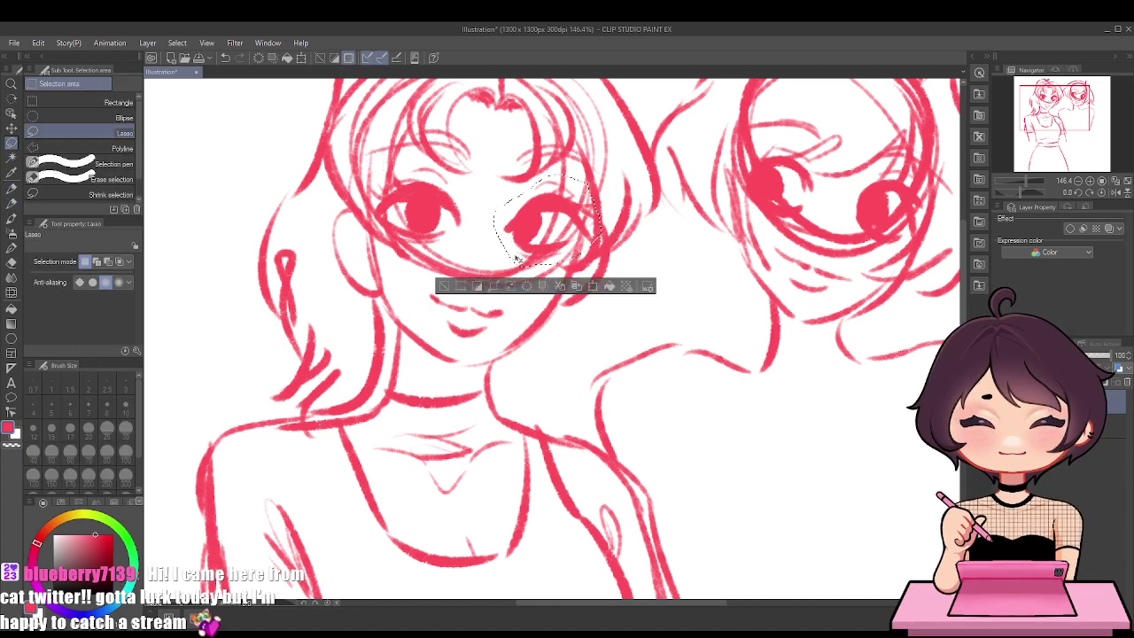
{"action": "key", "text": "ctrl+t"}
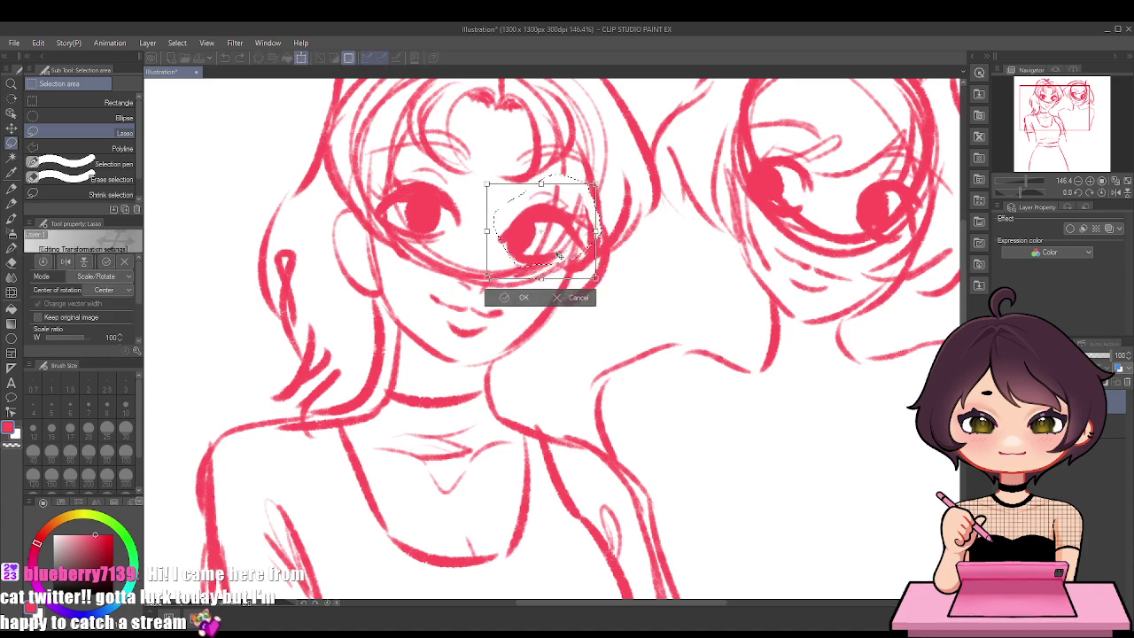
{"action": "key", "text": "Return"}
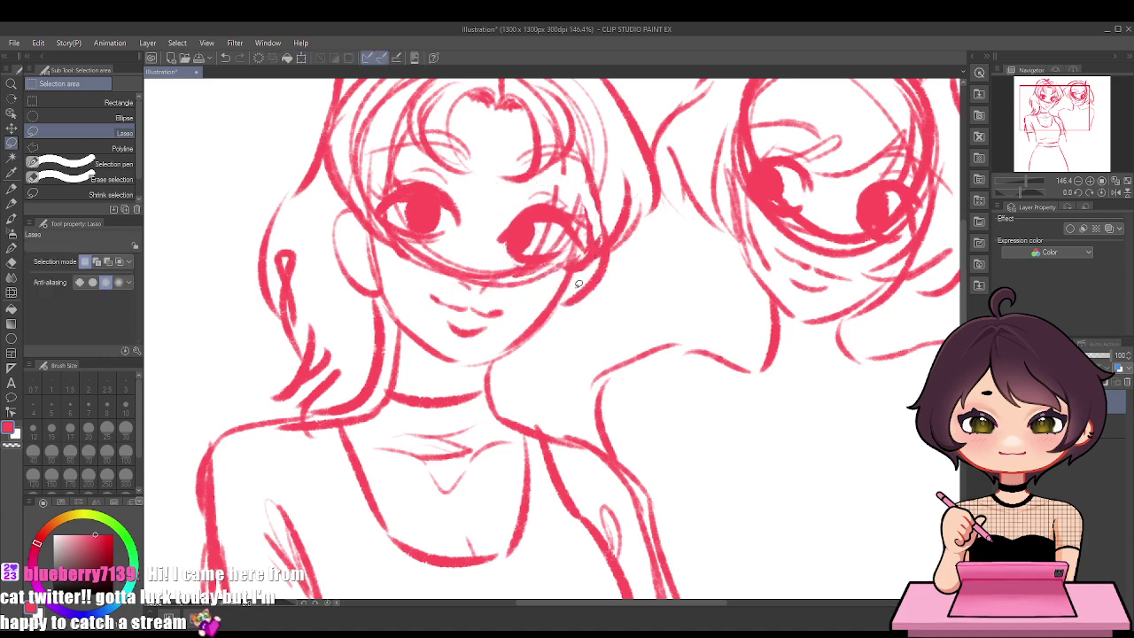
Lasso the ponytailed figure's upper head and fringe, shift them slightly down and right, and clear the selection
{"action": "scroll", "coordinate": [578, 283], "scroll_direction": "down", "scroll_amount": 4}
{"action": "scroll", "coordinate": [541, 209], "scroll_direction": "up", "scroll_amount": 4}
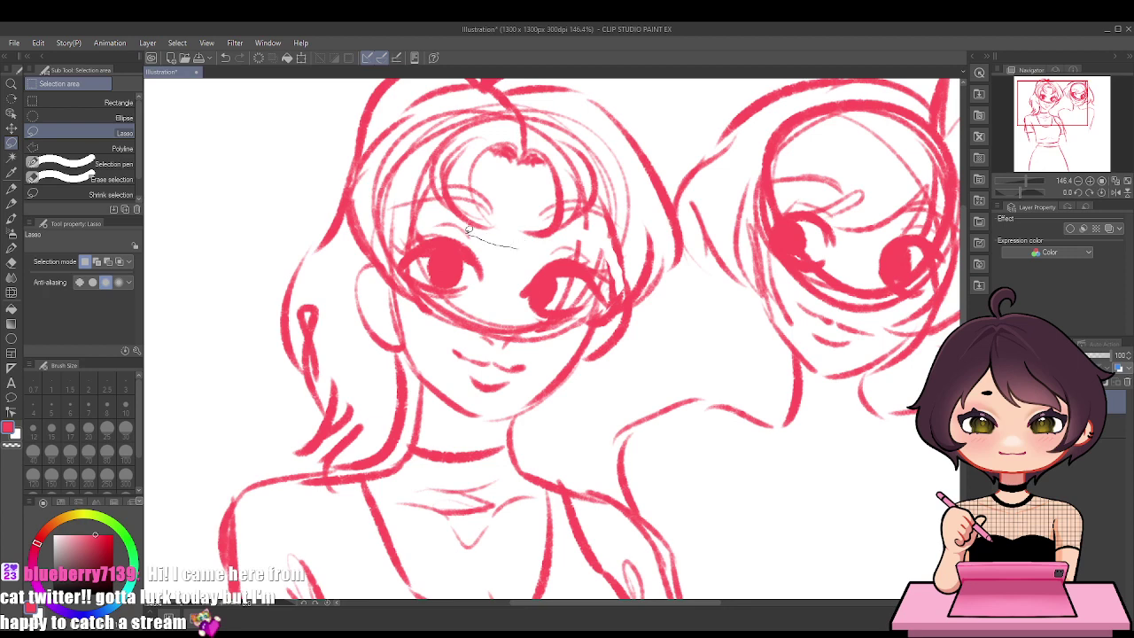
{"action": "mouse_move", "coordinate": [296, 115]}
{"action": "left_mouse_down"}
{"action": "mouse_move", "coordinate": [335, 75]}
{"action": "mouse_move", "coordinate": [582, 165]}
{"action": "mouse_move", "coordinate": [662, 209]}
{"action": "mouse_move", "coordinate": [681, 258]}
{"action": "mouse_move", "coordinate": [678, 321]}
{"action": "left_mouse_up"}
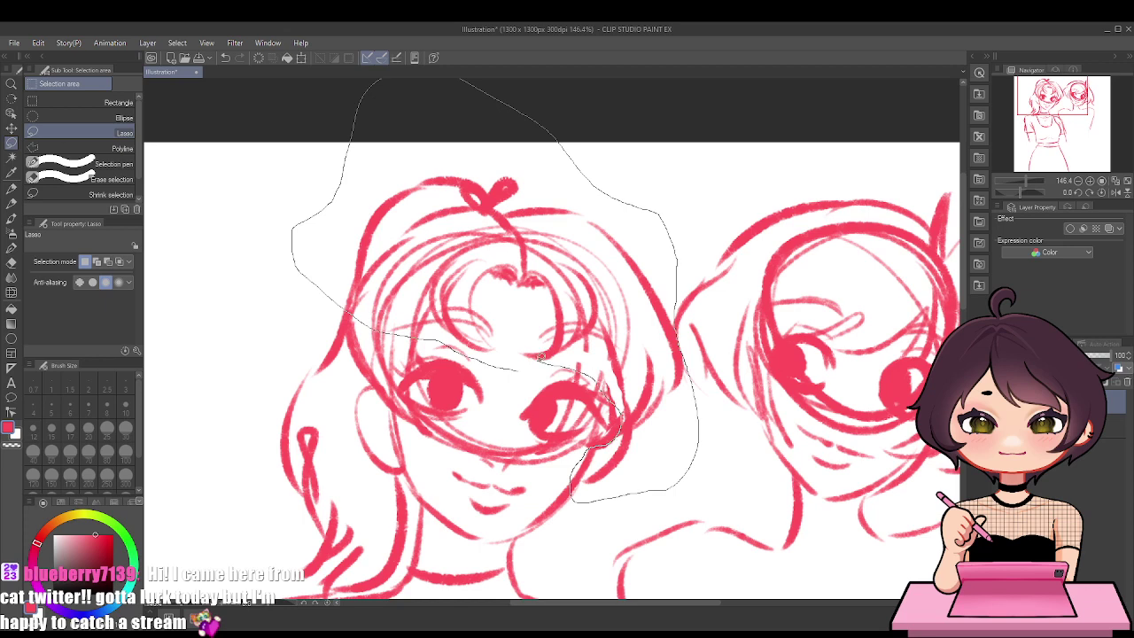
{"action": "left_click_drag", "start_coordinate": [541, 356], "coordinate": [523, 370]}
{"action": "key", "text": "ctrl+t"}
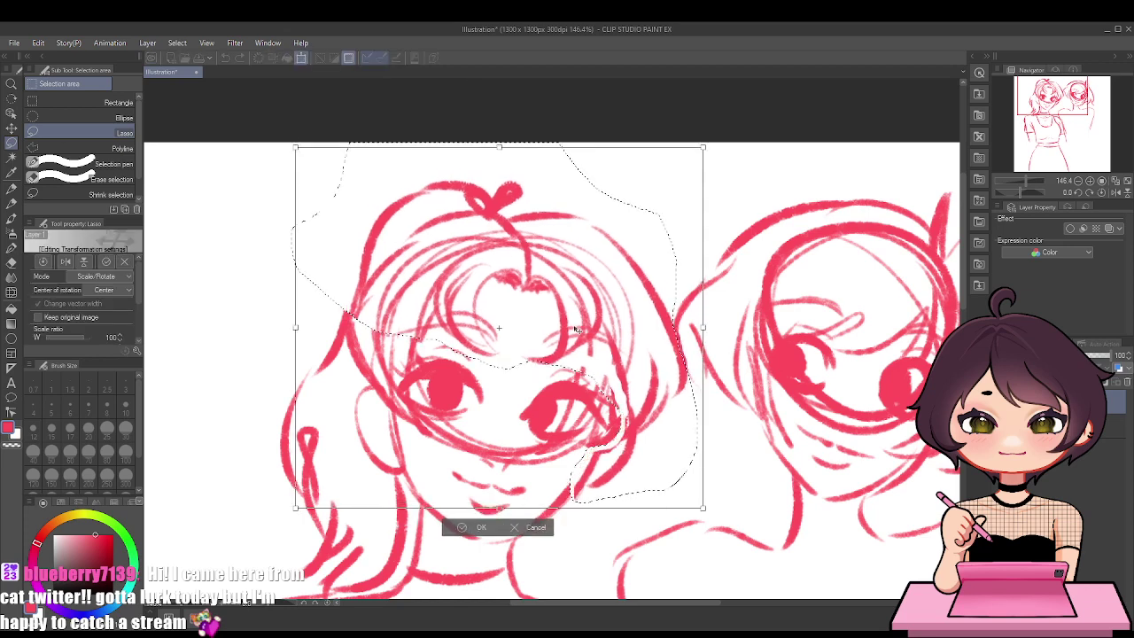
{"action": "key", "text": "Return"}
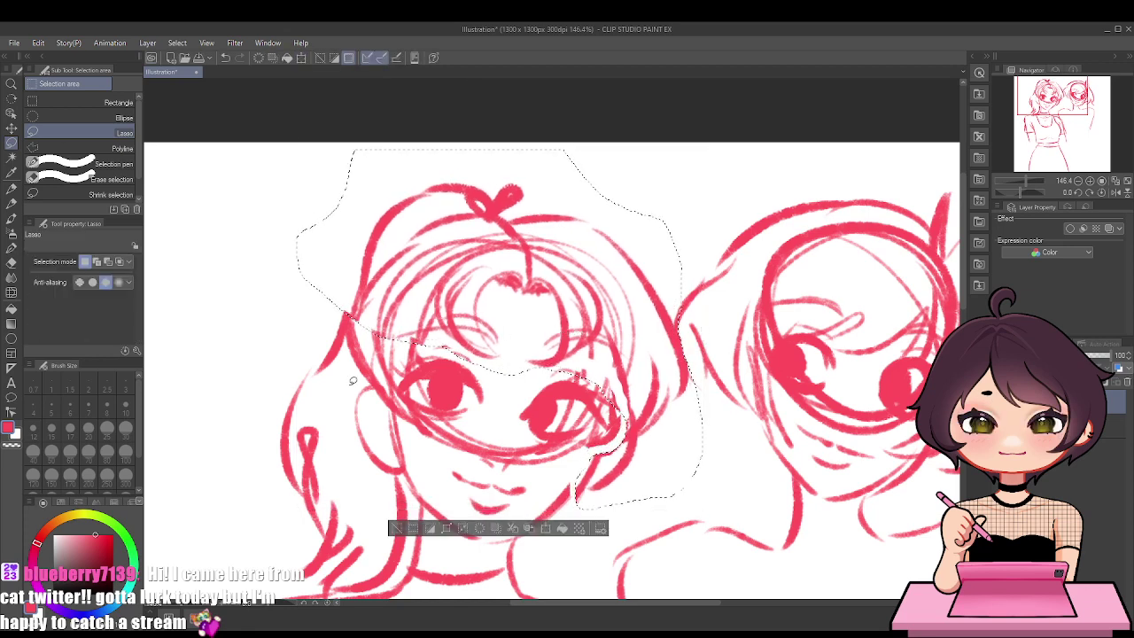
{"action": "key", "text": "ctrl+d"}
Lasso the ponytailed figure's right-hand jawline, nudge it slightly with a transform, and clear the selection
{"action": "scroll", "coordinate": [311, 316], "scroll_direction": "down", "scroll_amount": 3}
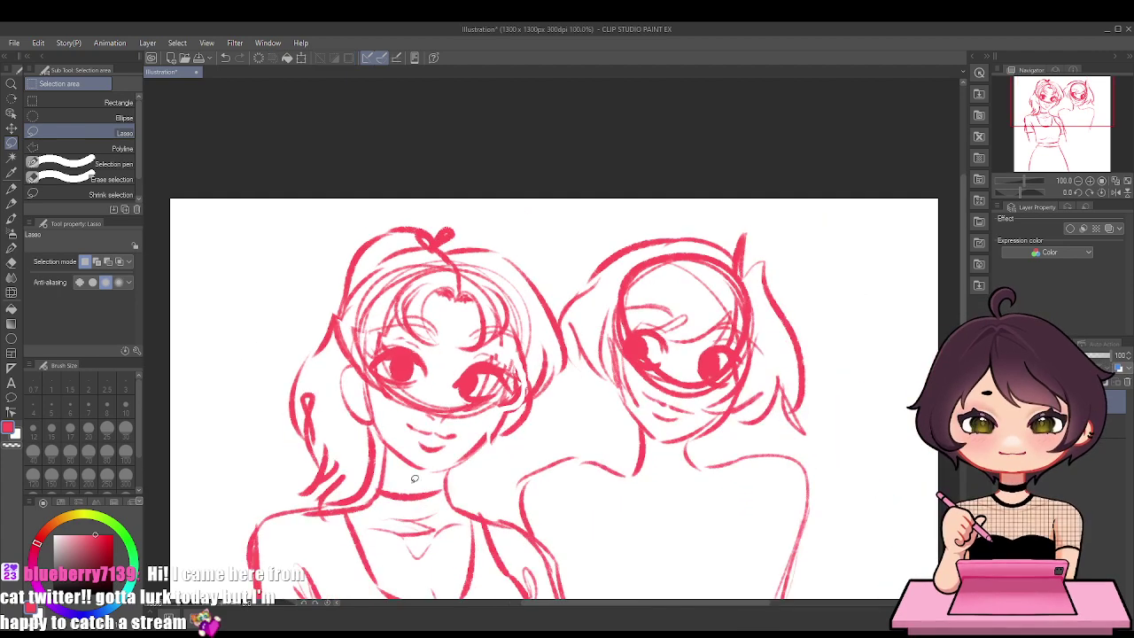
{"action": "scroll", "coordinate": [450, 516], "scroll_direction": "up", "scroll_amount": 5}
{"action": "mouse_move", "coordinate": [535, 383]}
{"action": "left_mouse_down"}
{"action": "mouse_move", "coordinate": [492, 451]}
{"action": "mouse_move", "coordinate": [440, 467]}
{"action": "mouse_move", "coordinate": [456, 429]}
{"action": "left_mouse_up"}
{"action": "left_click_drag", "start_coordinate": [515, 373], "coordinate": [514, 374]}
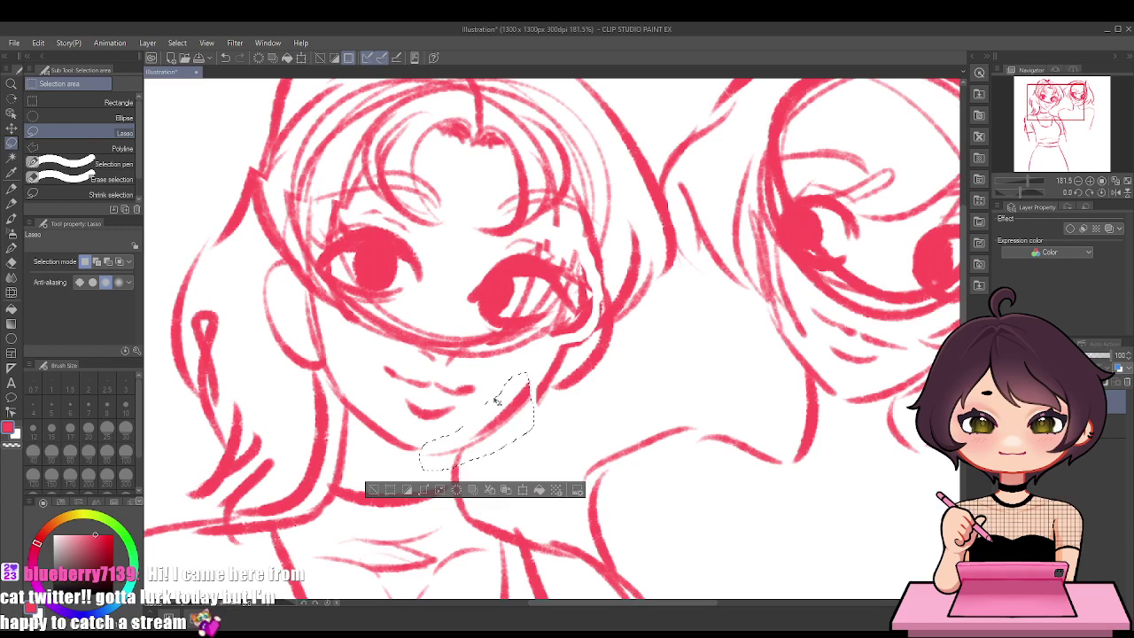
{"action": "key", "text": "ctrl+t"}
{"action": "key", "text": "Return"}
{"action": "key", "text": "ctrl+d"}
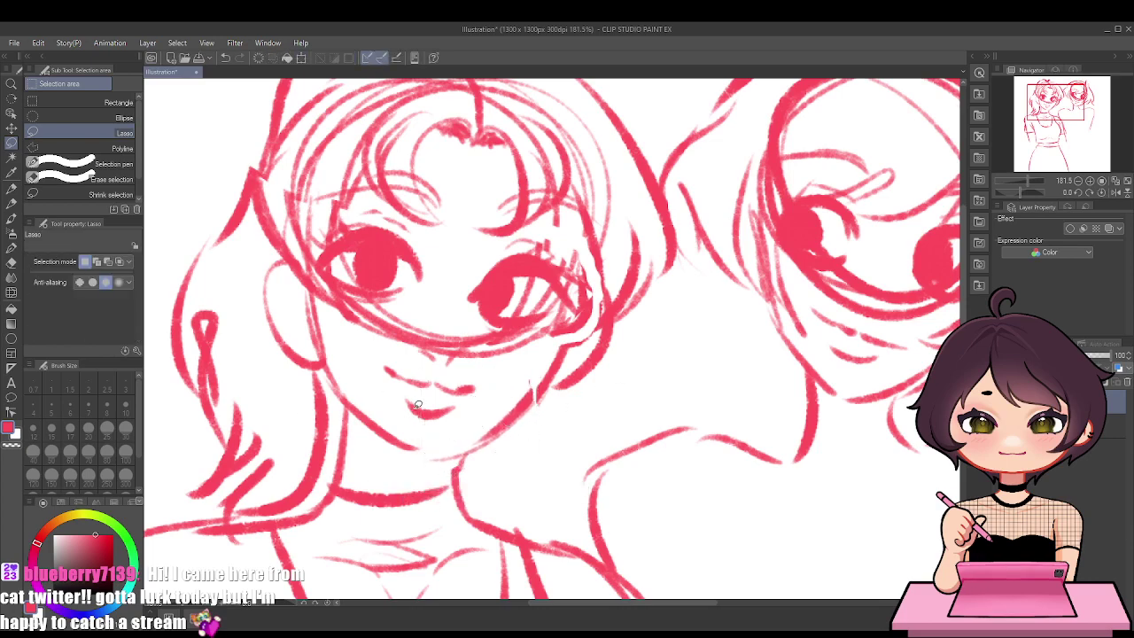
Erase both eyes and the lower part of the guide circle from the short-haired head with the Hard eraser
{"action": "scroll", "coordinate": [419, 404], "scroll_direction": "down", "scroll_amount": 4}
{"action": "scroll", "coordinate": [675, 334], "scroll_direction": "up", "scroll_amount": 3}
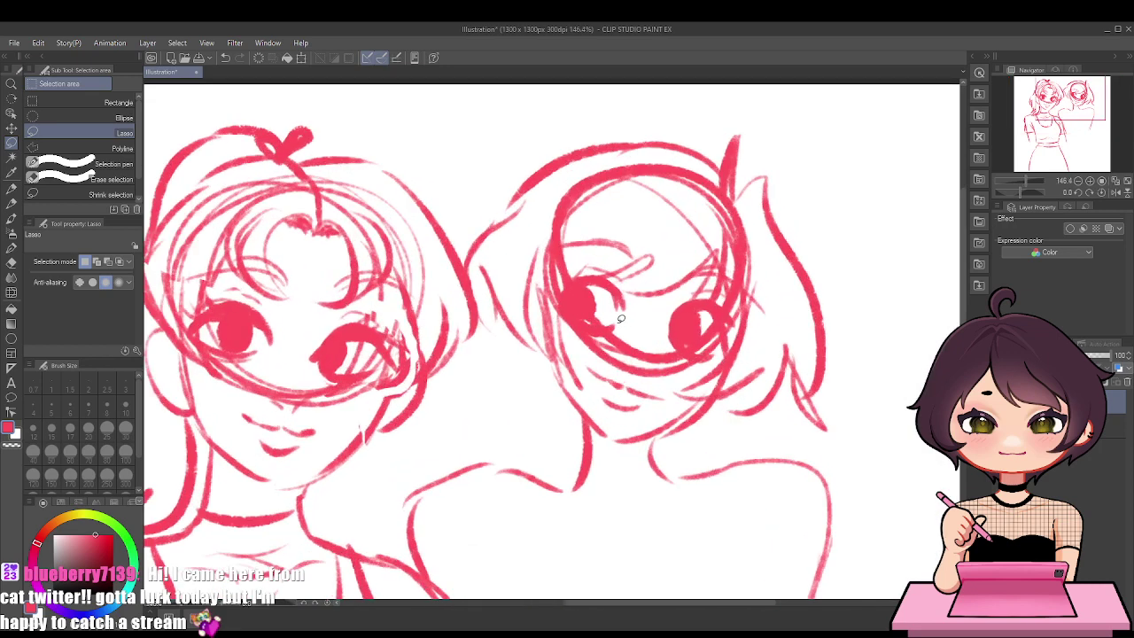
{"action": "left_click", "coordinate": [11, 262]}
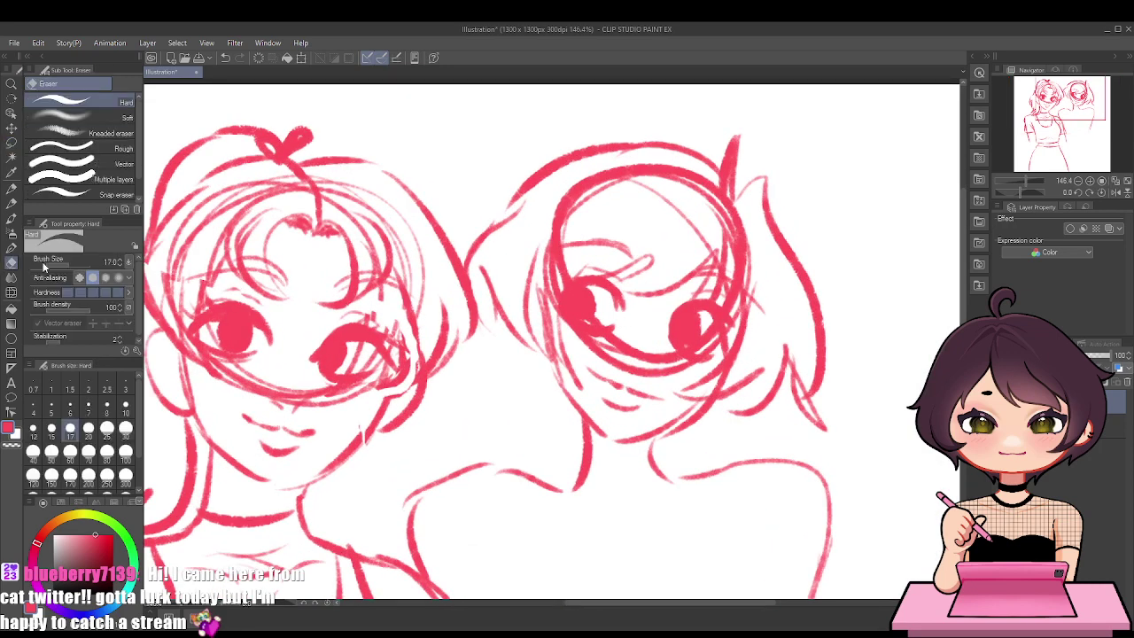
{"action": "mouse_move", "coordinate": [598, 322]}
{"action": "left_mouse_down"}
{"action": "mouse_move", "coordinate": [578, 294]}
{"action": "mouse_move", "coordinate": [598, 294]}
{"action": "mouse_move", "coordinate": [616, 329]}
{"action": "mouse_move", "coordinate": [591, 353]}
{"action": "mouse_move", "coordinate": [622, 344]}
{"action": "mouse_move", "coordinate": [640, 369]}
{"action": "mouse_move", "coordinate": [647, 345]}
{"action": "mouse_move", "coordinate": [699, 319]}
{"action": "mouse_move", "coordinate": [710, 330]}
{"action": "mouse_move", "coordinate": [706, 358]}
{"action": "mouse_move", "coordinate": [681, 353]}
{"action": "mouse_move", "coordinate": [673, 332]}
{"action": "mouse_move", "coordinate": [718, 333]}
{"action": "left_mouse_up"}
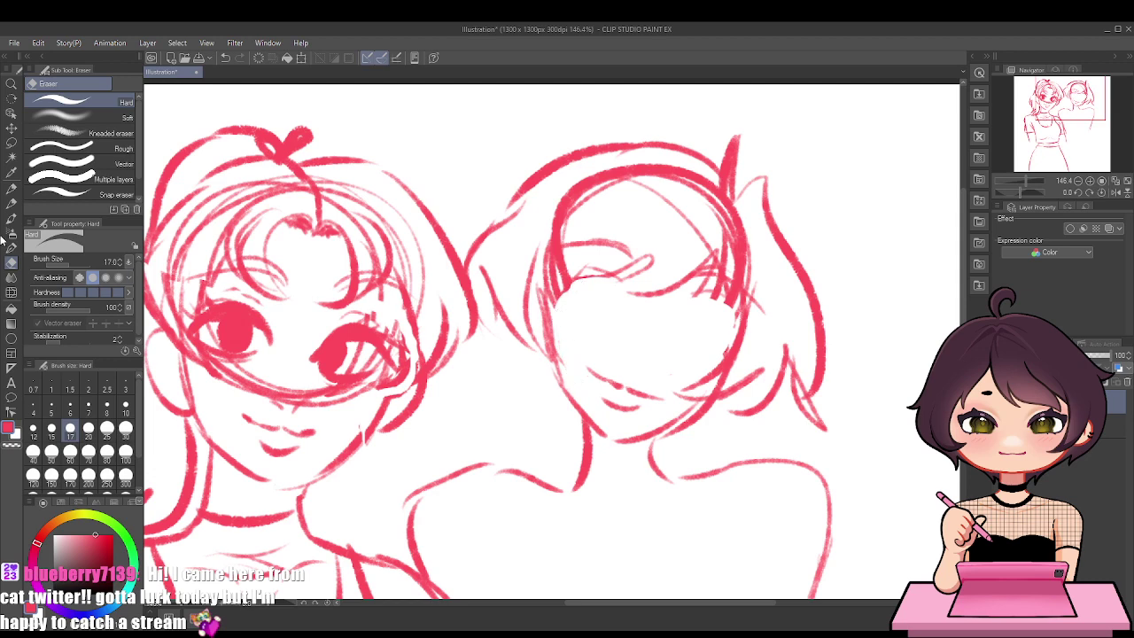
Redraw both of the short-haired head's eyes with the pen, with filled irises glancing toward the ponytailed figure
{"action": "key", "text": "p"}
{"action": "left_click_drag", "start_coordinate": [571, 289], "coordinate": [625, 313]}
{"action": "key", "text": "ctrl+z"}
{"action": "key", "text": "ctrl+z"}
{"action": "mouse_move", "coordinate": [562, 298]}
{"action": "left_mouse_down"}
{"action": "mouse_move", "coordinate": [626, 313]}
{"action": "mouse_move", "coordinate": [596, 291]}
{"action": "mouse_move", "coordinate": [585, 322]}
{"action": "mouse_move", "coordinate": [613, 327]}
{"action": "mouse_move", "coordinate": [621, 313]}
{"action": "mouse_move", "coordinate": [585, 329]}
{"action": "mouse_move", "coordinate": [624, 311]}
{"action": "mouse_move", "coordinate": [586, 307]}
{"action": "mouse_move", "coordinate": [613, 321]}
{"action": "left_mouse_up"}
{"action": "key", "text": "ctrl+z"}
{"action": "key", "text": "ctrl+z"}
{"action": "key", "text": "ctrl+z"}
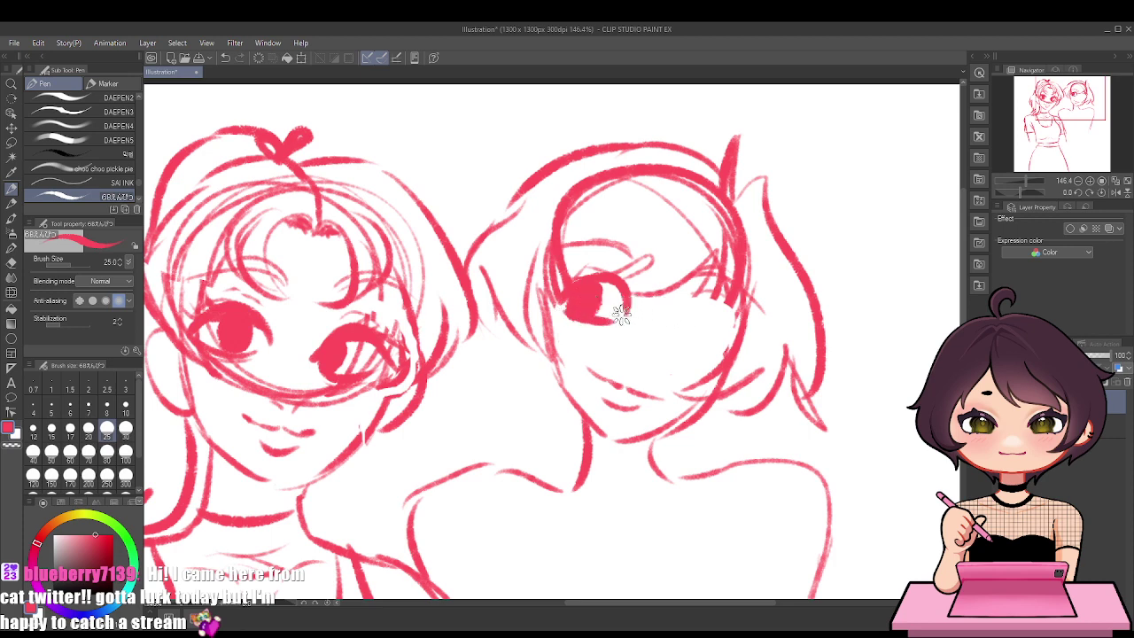
{"action": "mouse_move", "coordinate": [680, 315]}
{"action": "left_mouse_down"}
{"action": "mouse_move", "coordinate": [729, 332]}
{"action": "mouse_move", "coordinate": [685, 317]}
{"action": "mouse_move", "coordinate": [717, 342]}
{"action": "left_mouse_up"}
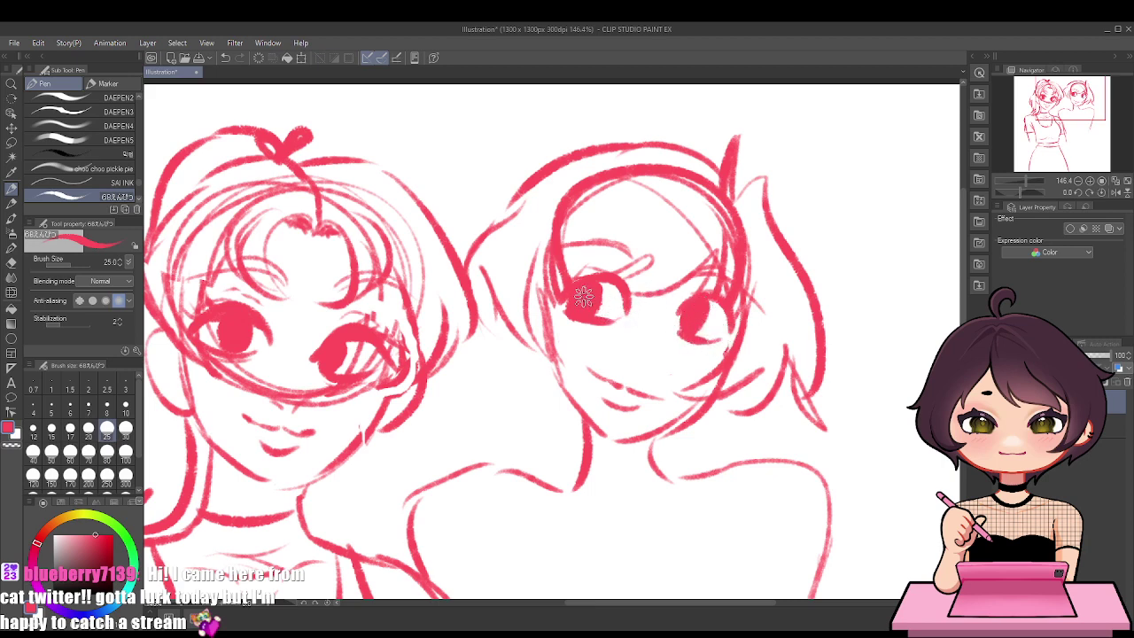
Finish the short-haired figure's eye and add a small nose, then lasso her mouth and adjust its placement with a transform
{"action": "left_click_drag", "start_coordinate": [575, 312], "coordinate": [615, 319]}
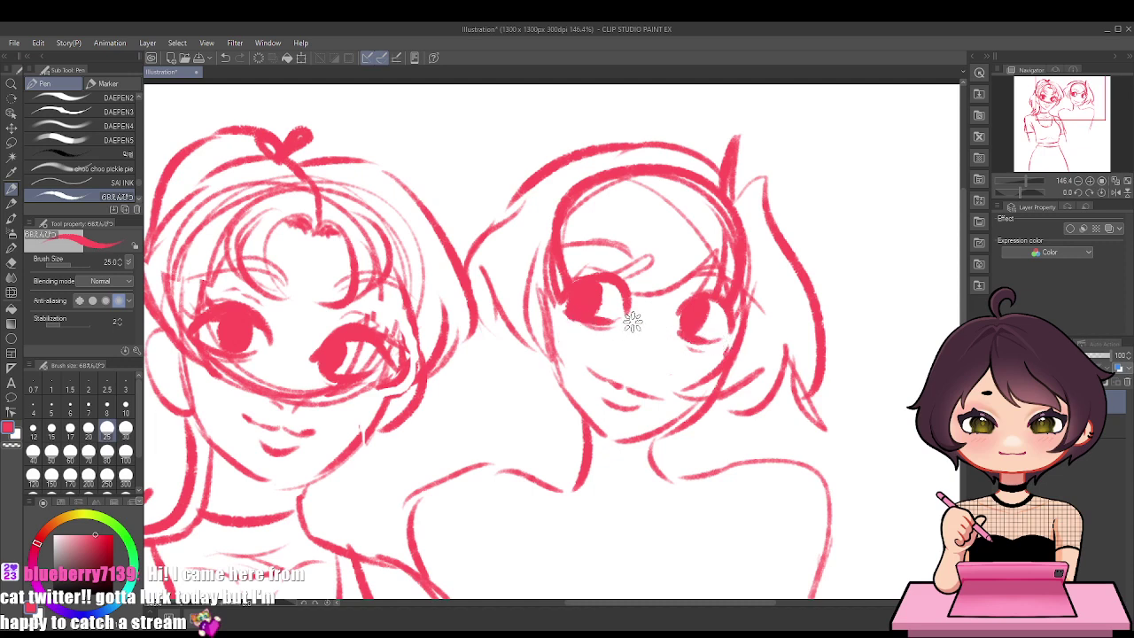
{"action": "left_click_drag", "start_coordinate": [646, 373], "coordinate": [657, 373]}
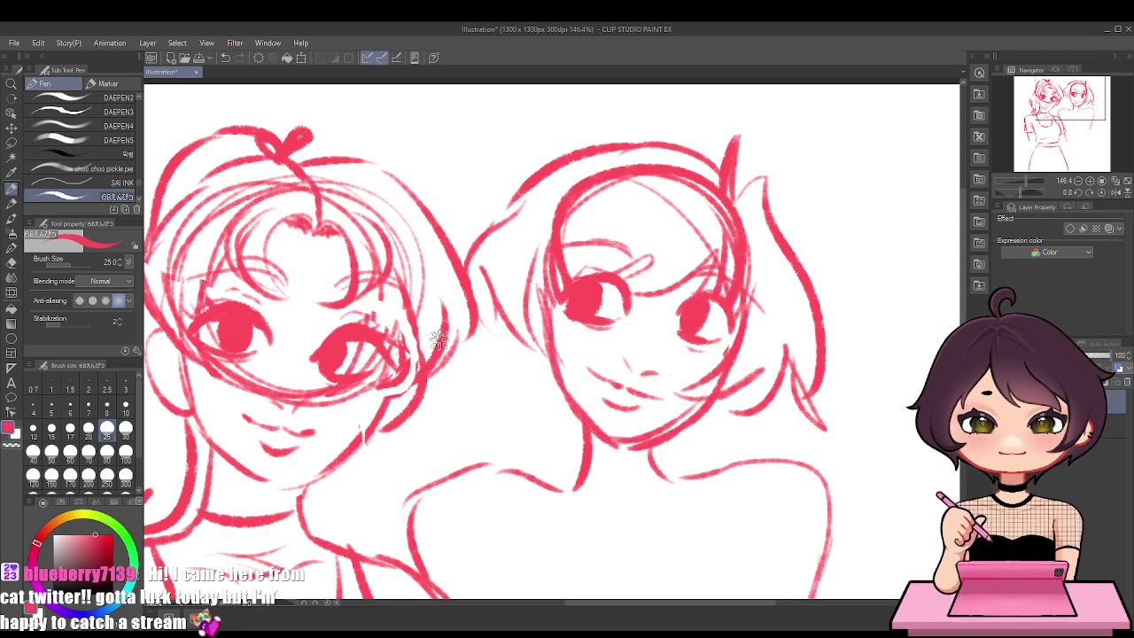
{"action": "left_click", "coordinate": [12, 158]}
{"action": "left_click", "coordinate": [12, 143]}
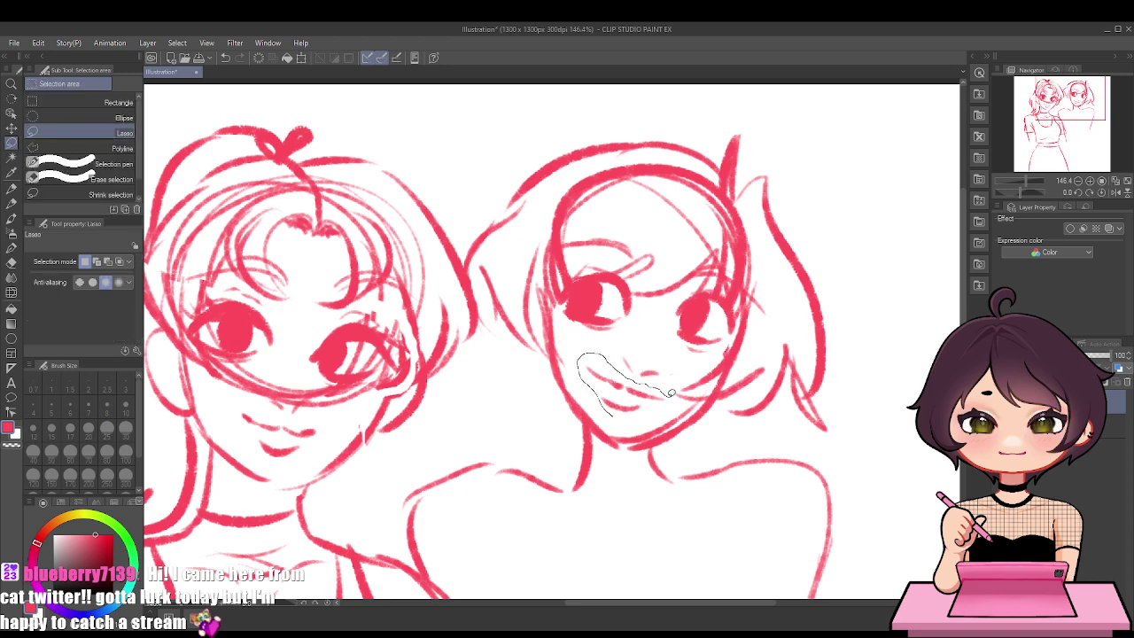
{"action": "left_click_drag", "start_coordinate": [672, 393], "coordinate": [623, 415]}
{"action": "key", "text": "ctrl+t"}
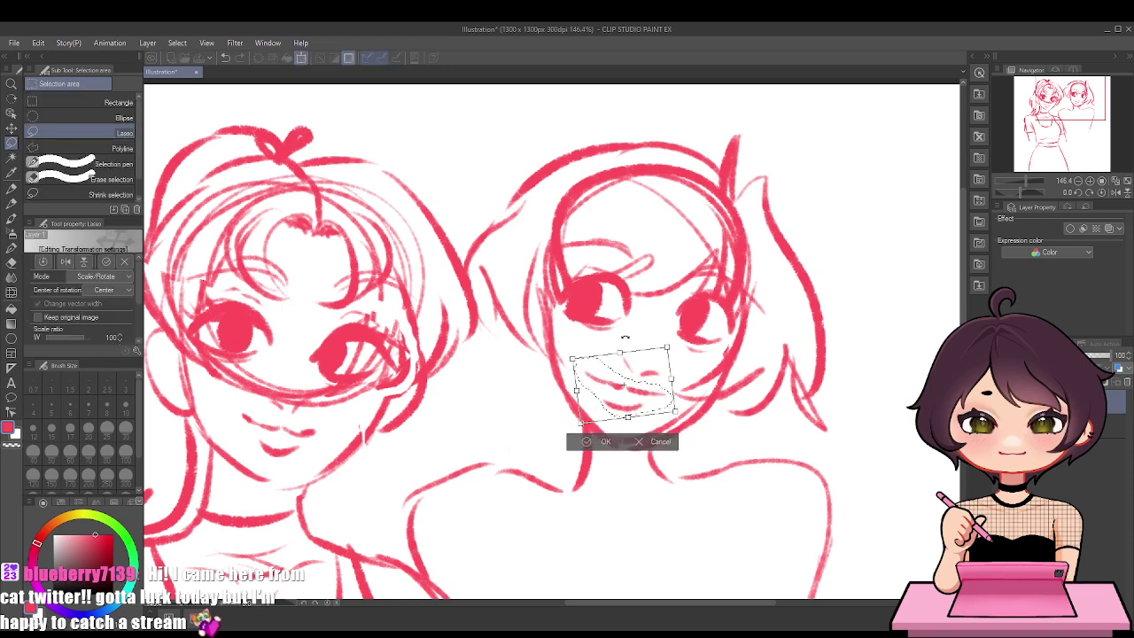
{"action": "left_click_drag", "start_coordinate": [680, 420], "coordinate": [662, 405]}
{"action": "key", "text": "Return"}
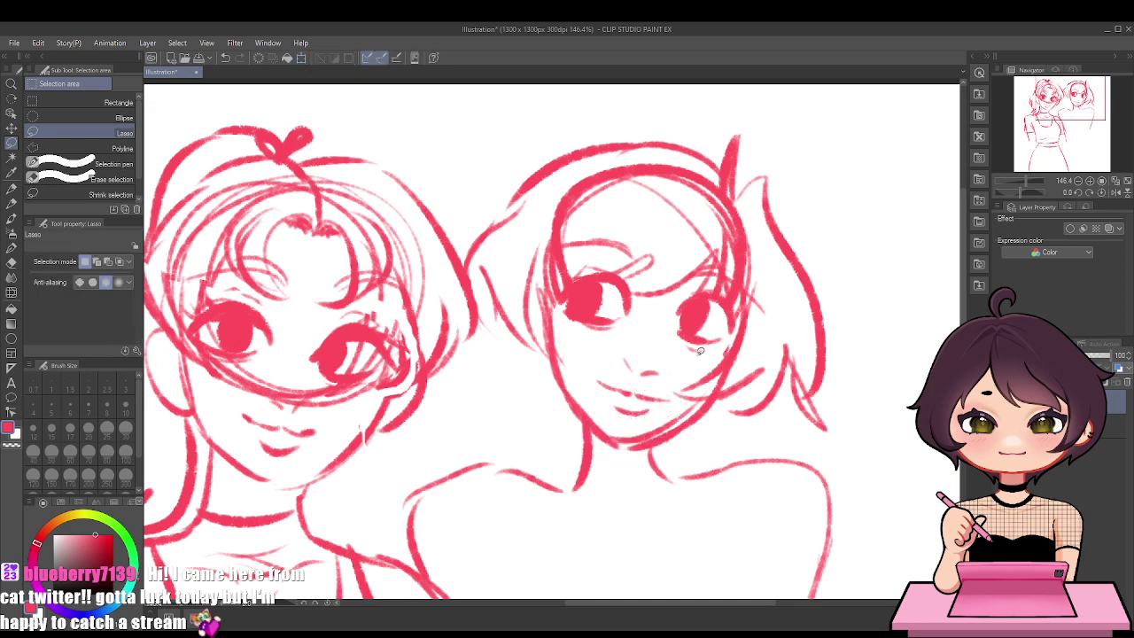
Draw both sides of the short-haired figure's torso with the pen and extend her arm outlines down toward the hips
{"action": "scroll", "coordinate": [695, 352], "scroll_direction": "down", "scroll_amount": 5}
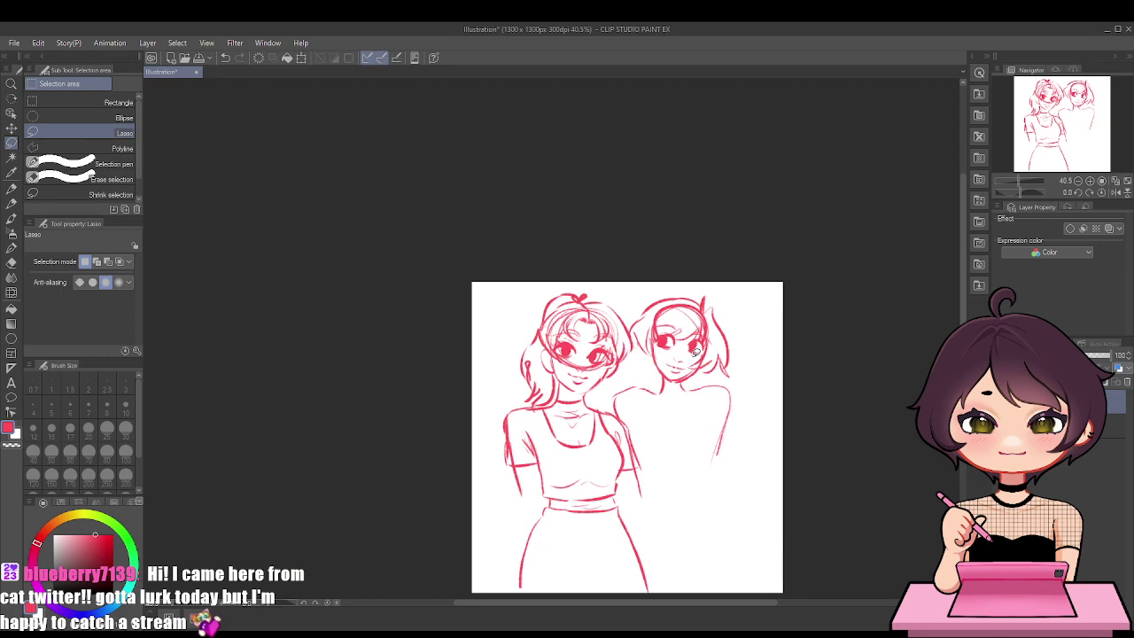
{"action": "scroll", "coordinate": [680, 556], "scroll_direction": "up", "scroll_amount": 3}
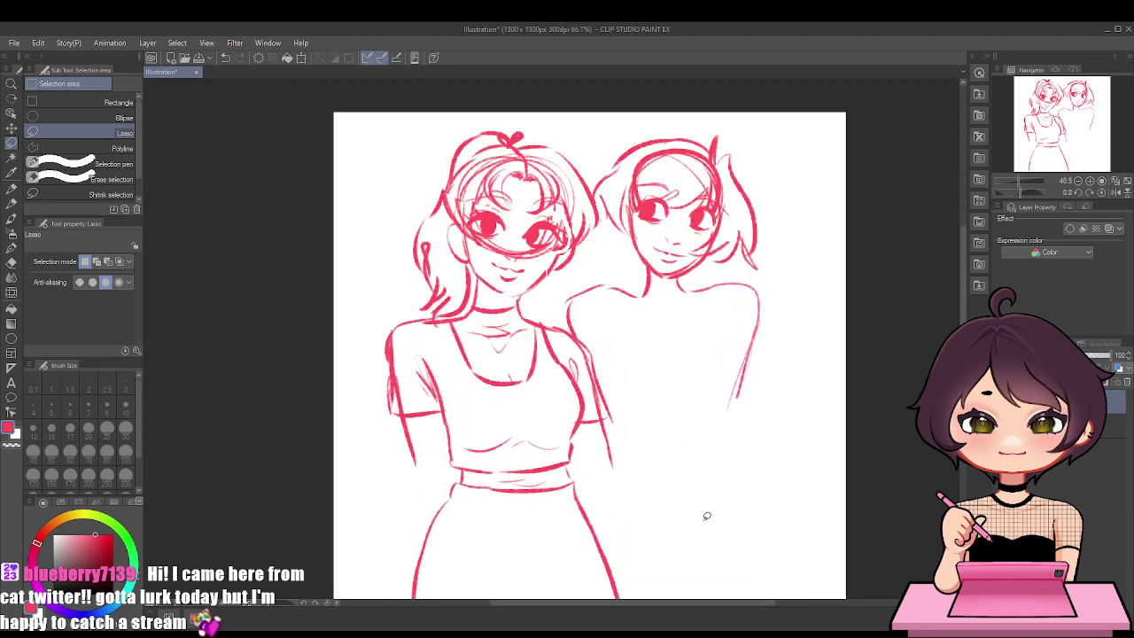
{"action": "left_click", "coordinate": [11, 188]}
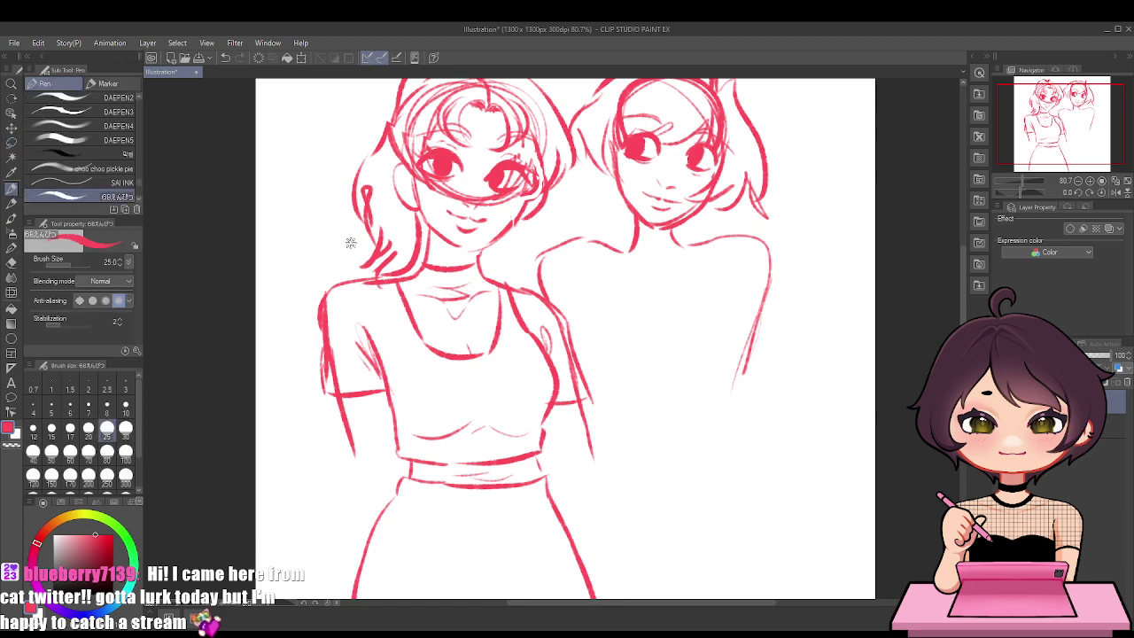
{"action": "left_click_drag", "start_coordinate": [588, 284], "coordinate": [608, 384]}
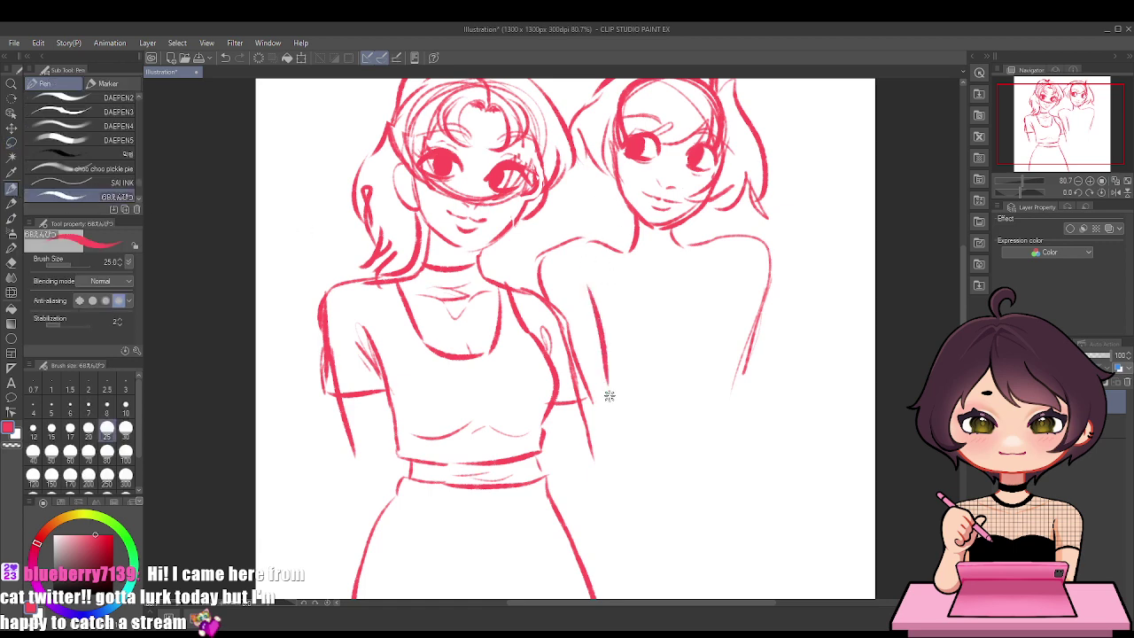
{"action": "left_click_drag", "start_coordinate": [718, 280], "coordinate": [661, 491]}
{"action": "mouse_move", "coordinate": [751, 357]}
{"action": "left_mouse_down"}
{"action": "mouse_move", "coordinate": [738, 407]}
{"action": "mouse_move", "coordinate": [668, 532]}
{"action": "left_mouse_up"}
{"action": "left_click_drag", "start_coordinate": [606, 368], "coordinate": [626, 487]}
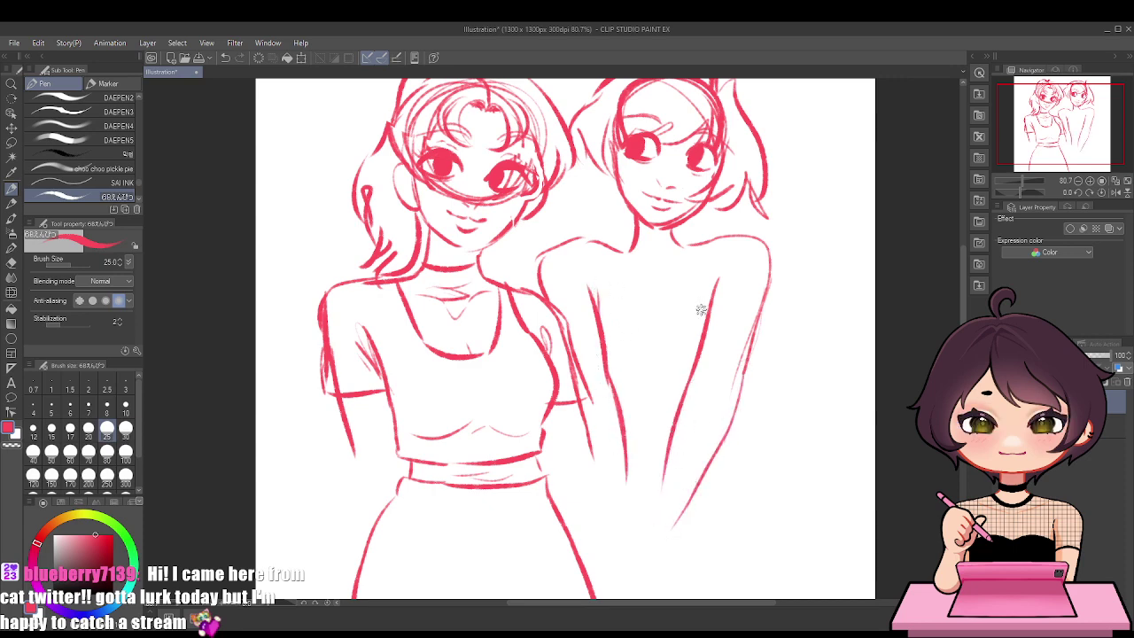
{"action": "left_click_drag", "start_coordinate": [717, 279], "coordinate": [706, 310]}
Add a round neckline, short sleeve hems and a few waist folds to the short-haired figure's top
{"action": "left_click_drag", "start_coordinate": [690, 259], "coordinate": [645, 311]}
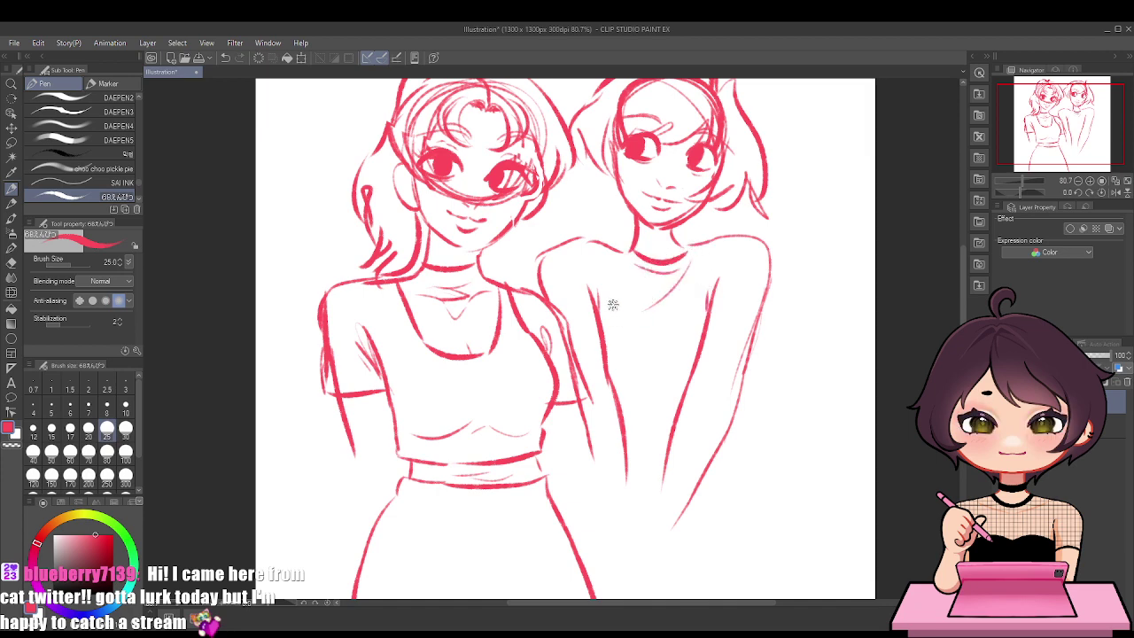
{"action": "left_click_drag", "start_coordinate": [706, 334], "coordinate": [747, 340]}
{"action": "key", "text": "ctrl+z"}
{"action": "left_click_drag", "start_coordinate": [627, 409], "coordinate": [671, 403]}
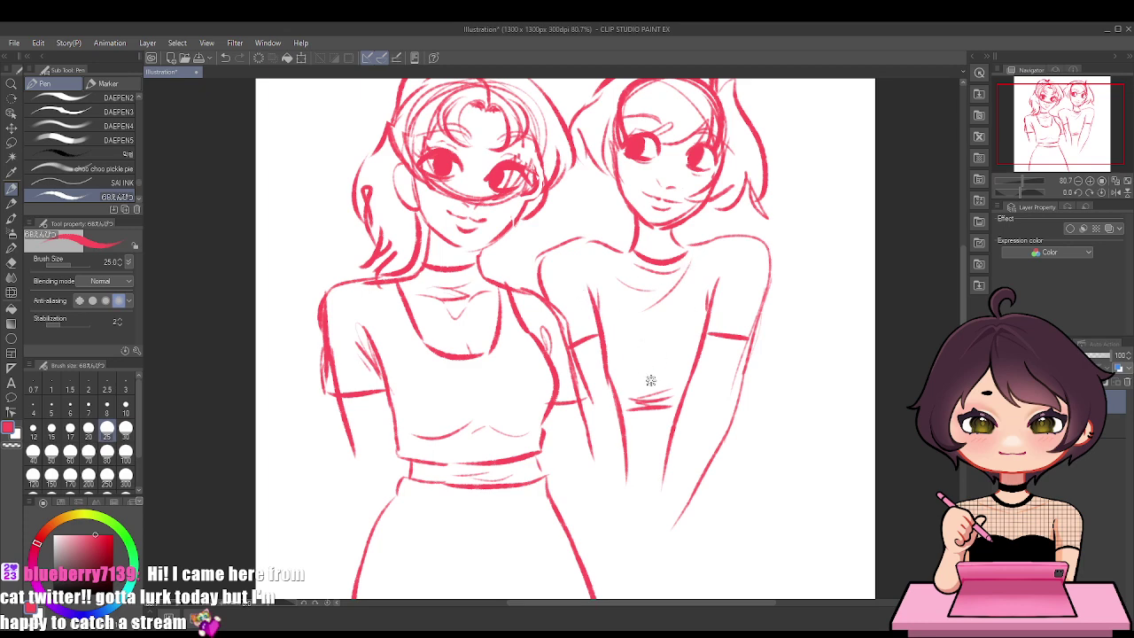
Extend the ponytailed figure's arm nearest the other figure downward with long, slightly curved strokes beside her hip
{"action": "left_click_drag", "start_coordinate": [596, 466], "coordinate": [607, 519]}
{"action": "key", "text": "ctrl+z"}
{"action": "left_click_drag", "start_coordinate": [580, 403], "coordinate": [582, 519]}
{"action": "key", "text": "ctrl+z"}
{"action": "left_click_drag", "start_coordinate": [580, 407], "coordinate": [580, 517]}
{"action": "left_click_drag", "start_coordinate": [576, 478], "coordinate": [583, 545]}
Sketch the ponytailed figure's outer forearm, running from the sleeve down across the skirt to the canvas edge
{"action": "left_click_drag", "start_coordinate": [345, 418], "coordinate": [386, 579]}
{"action": "left_click_drag", "start_coordinate": [406, 509], "coordinate": [421, 581]}
{"action": "key", "text": "ctrl+z"}
{"action": "left_click_drag", "start_coordinate": [392, 440], "coordinate": [420, 589]}
{"action": "scroll", "coordinate": [474, 421], "scroll_direction": "down", "scroll_amount": 4}
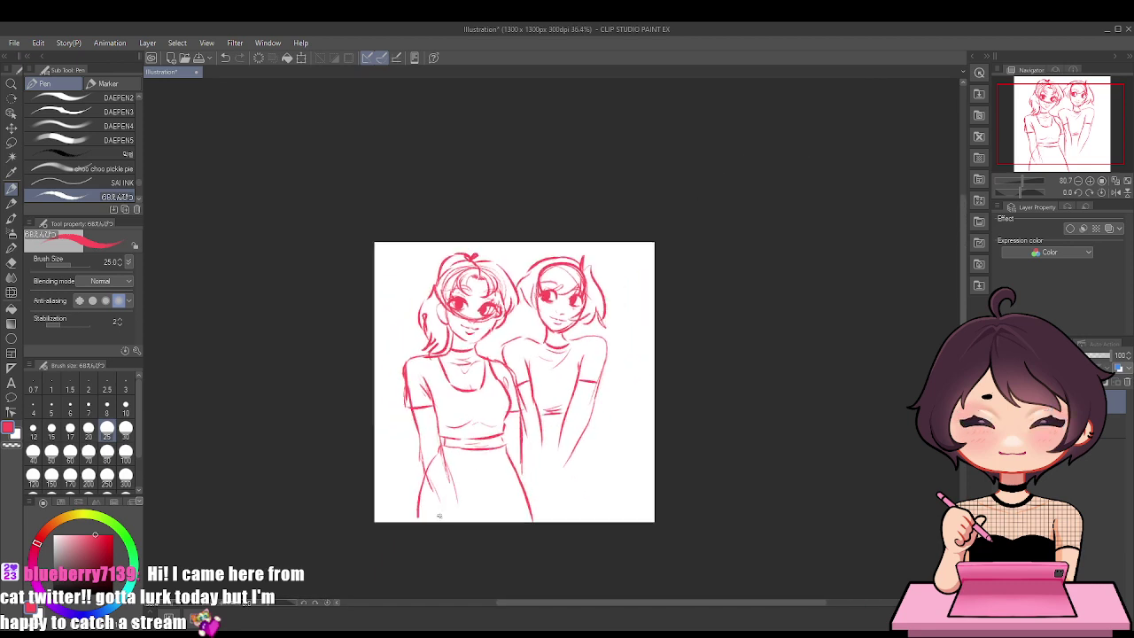
{"action": "scroll", "coordinate": [433, 525], "scroll_direction": "up", "scroll_amount": 5}
{"action": "left_click_drag", "start_coordinate": [418, 417], "coordinate": [448, 522]}
{"action": "left_click_drag", "start_coordinate": [422, 448], "coordinate": [448, 527]}
{"action": "left_click_drag", "start_coordinate": [486, 427], "coordinate": [492, 521]}
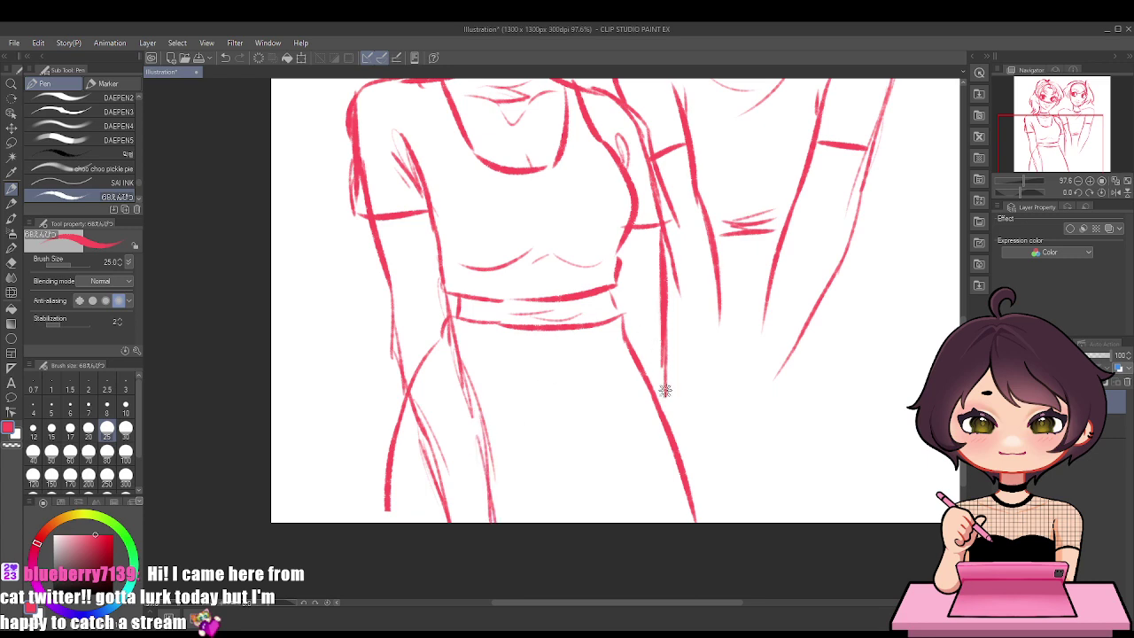
Lengthen both of the short-haired figure's forearms so they converge in front of her hips
{"action": "scroll", "coordinate": [682, 341], "scroll_direction": "down", "scroll_amount": 2}
{"action": "scroll", "coordinate": [804, 303], "scroll_direction": "up", "scroll_amount": 3}
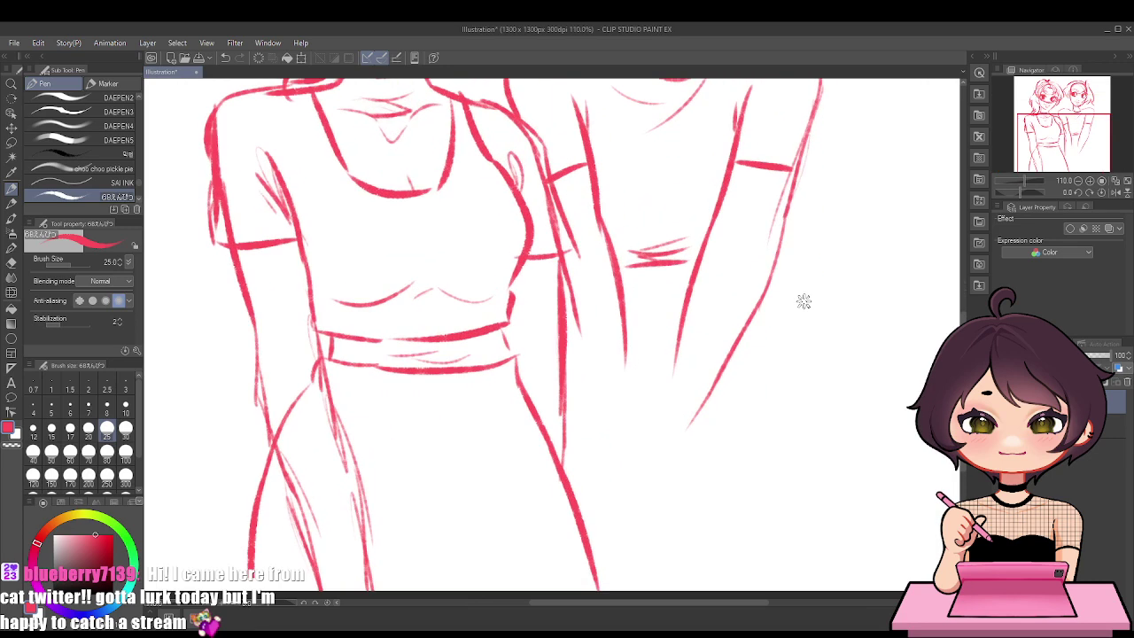
{"action": "left_click_drag", "start_coordinate": [569, 307], "coordinate": [587, 408]}
{"action": "mouse_move", "coordinate": [574, 326]}
{"action": "left_mouse_down"}
{"action": "mouse_move", "coordinate": [591, 431]}
{"action": "mouse_move", "coordinate": [592, 405]}
{"action": "mouse_move", "coordinate": [599, 426]}
{"action": "left_mouse_up"}
{"action": "key", "text": "ctrl+z"}
{"action": "left_click_drag", "start_coordinate": [624, 314], "coordinate": [630, 422]}
{"action": "mouse_move", "coordinate": [682, 342]}
{"action": "left_mouse_down"}
{"action": "mouse_move", "coordinate": [657, 427]}
{"action": "mouse_move", "coordinate": [677, 441]}
{"action": "left_mouse_up"}
Draw the short-haired figure's outer hip and thigh as a long curve from her elbow down to the canvas edge
{"action": "left_click_drag", "start_coordinate": [770, 287], "coordinate": [767, 512]}
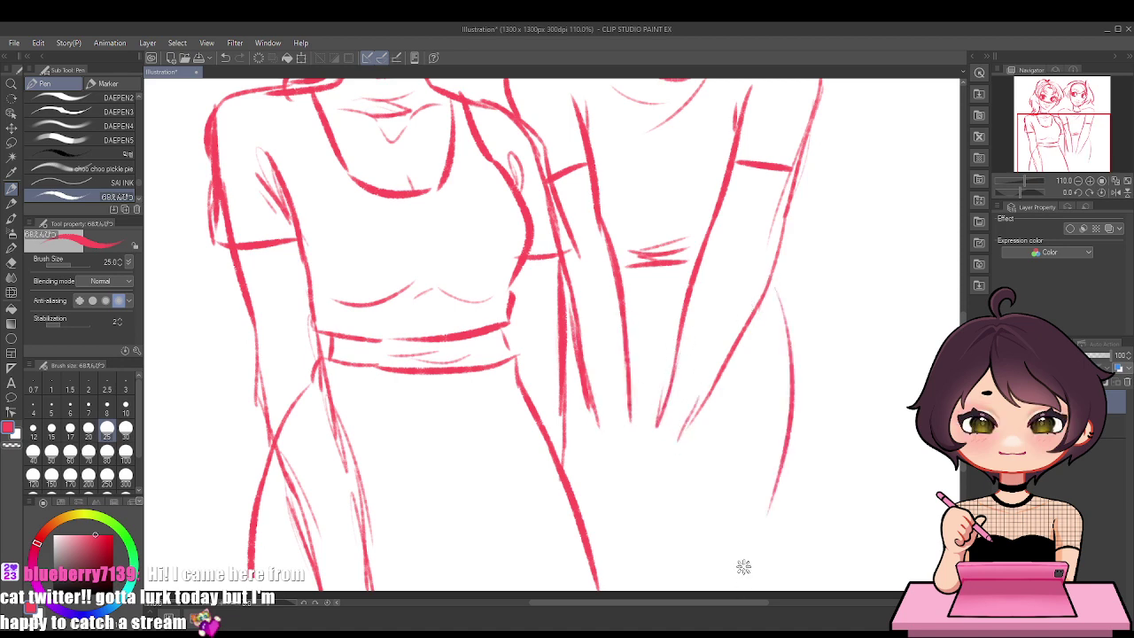
{"action": "left_click_drag", "start_coordinate": [776, 292], "coordinate": [764, 589]}
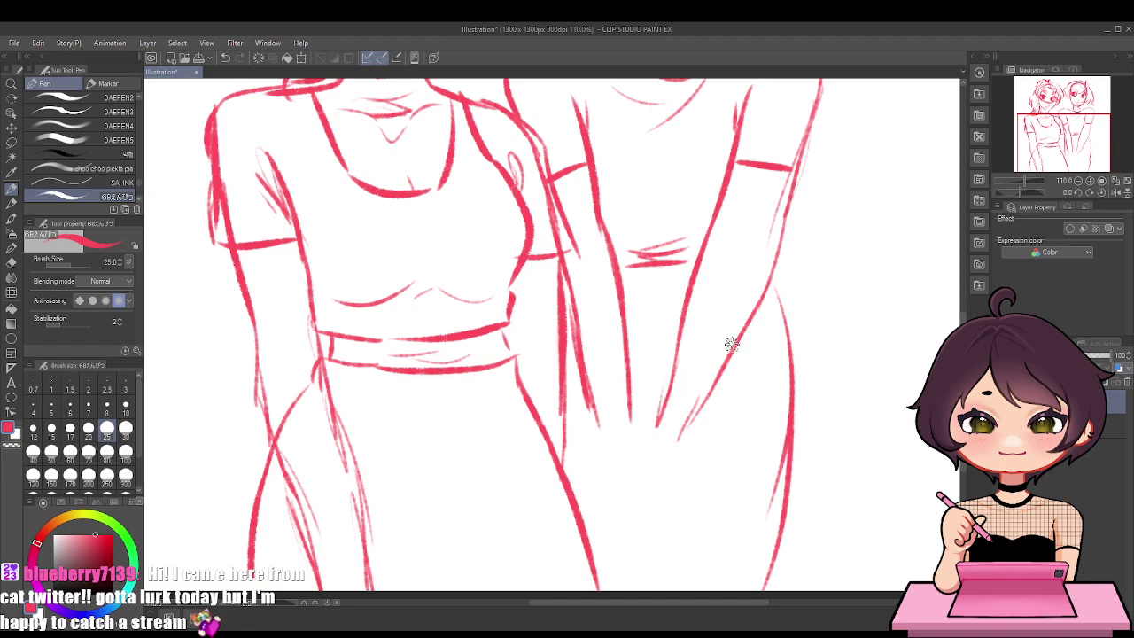
{"action": "scroll", "coordinate": [711, 379], "scroll_direction": "down", "scroll_amount": 3}
{"action": "scroll", "coordinate": [708, 282], "scroll_direction": "up", "scroll_amount": 1}
{"action": "scroll", "coordinate": [713, 278], "scroll_direction": "down", "scroll_amount": 1}
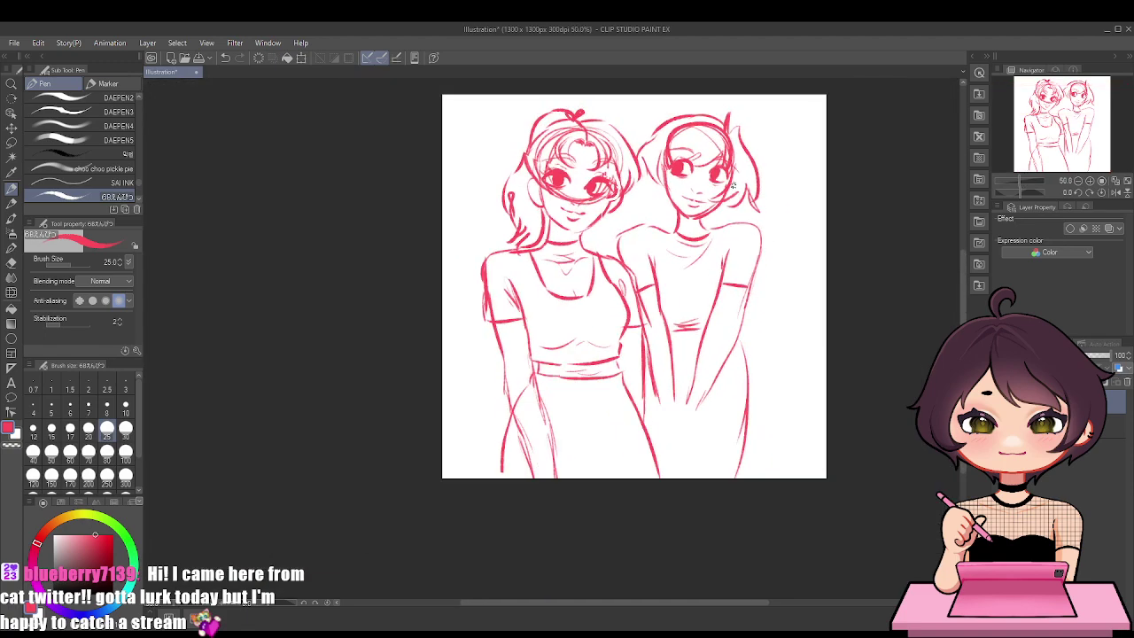
{"action": "scroll", "coordinate": [732, 185], "scroll_direction": "up", "scroll_amount": 2}
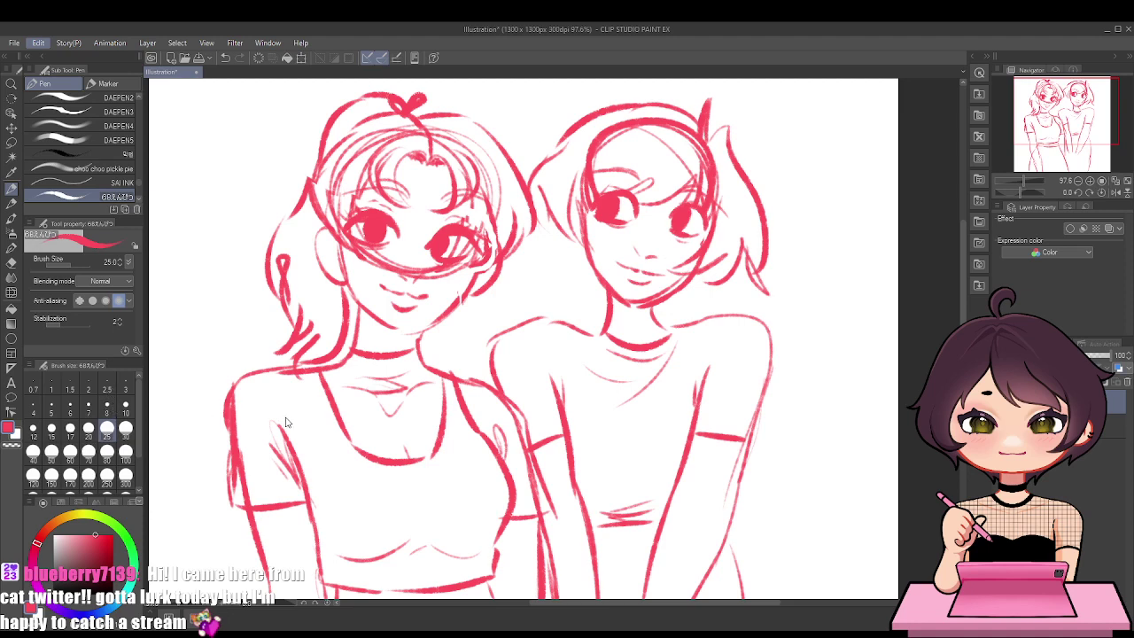
Flip the canvas view horizontally and add an ear curve and hair strokes around the short-haired figure's jaw and neck
{"action": "key", "text": "h"}
{"action": "scroll", "coordinate": [482, 384], "scroll_direction": "down", "scroll_amount": 3}
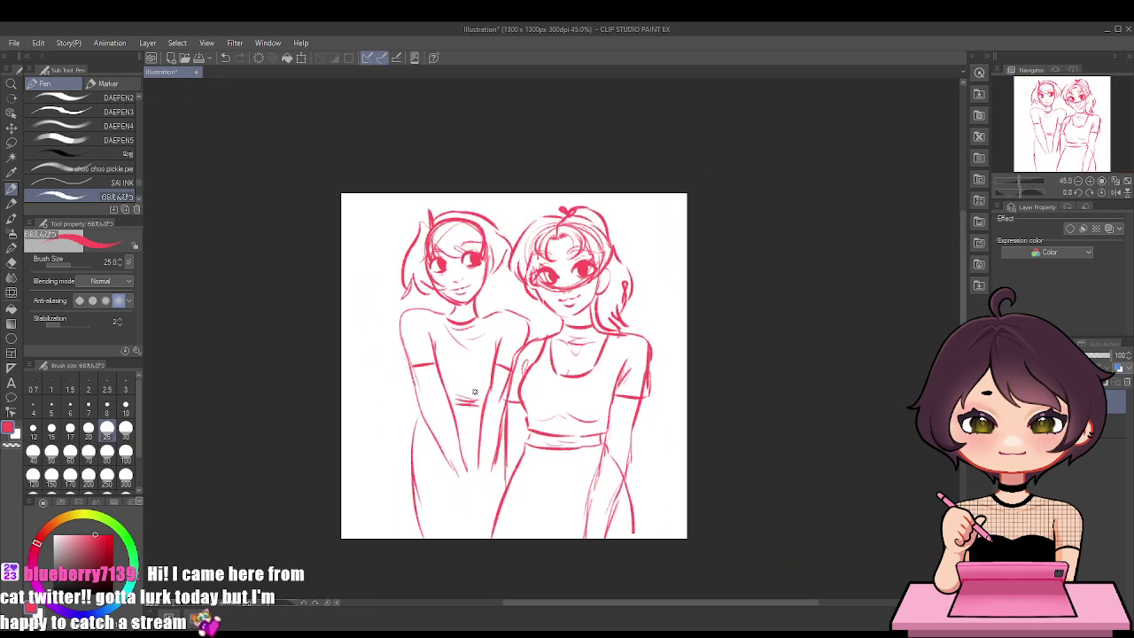
{"action": "scroll", "coordinate": [493, 366], "scroll_direction": "up", "scroll_amount": 1}
{"action": "scroll", "coordinate": [594, 237], "scroll_direction": "up", "scroll_amount": 3}
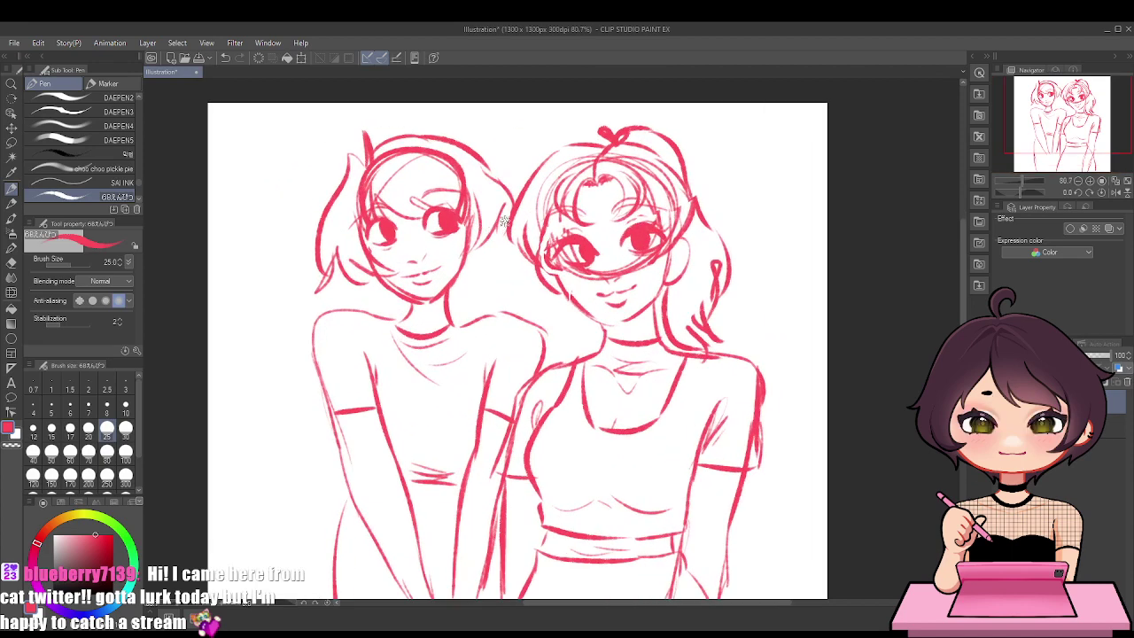
{"action": "scroll", "coordinate": [439, 231], "scroll_direction": "up", "scroll_amount": 2}
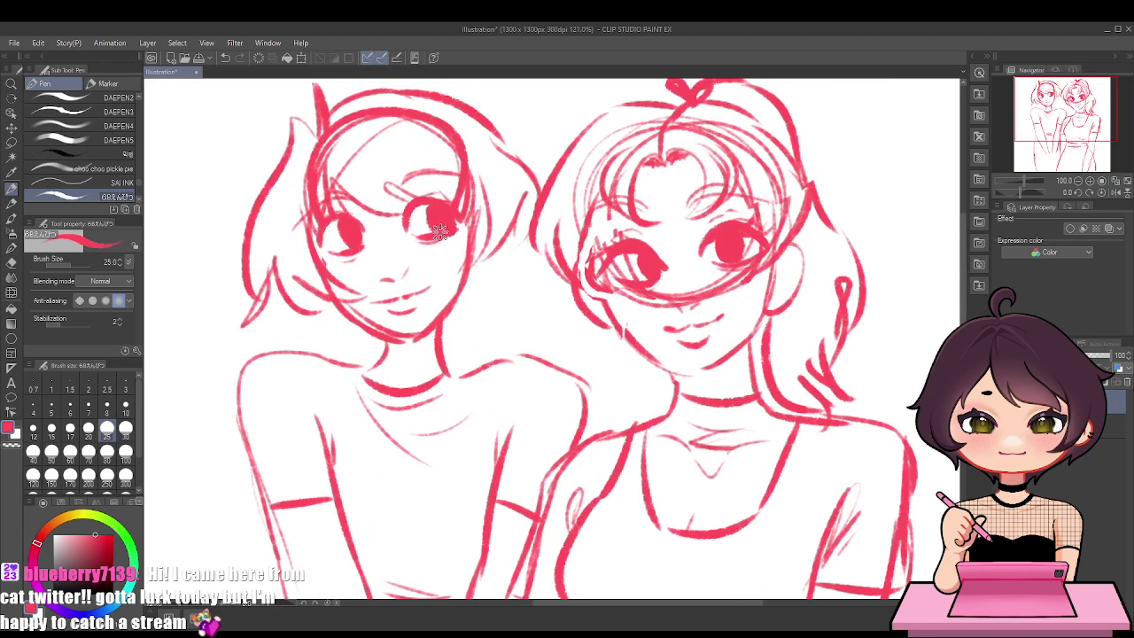
{"action": "mouse_move", "coordinate": [464, 292]}
{"action": "left_mouse_down"}
{"action": "mouse_move", "coordinate": [498, 256]}
{"action": "mouse_move", "coordinate": [489, 256]}
{"action": "left_mouse_up"}
{"action": "key", "text": "ctrl+z"}
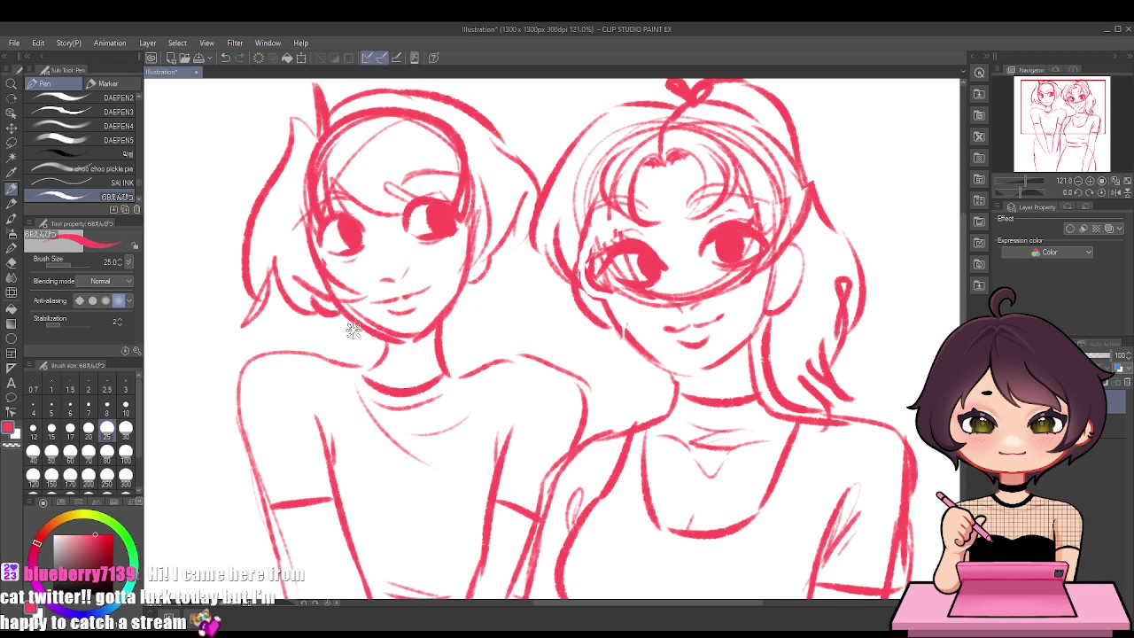
{"action": "left_click_drag", "start_coordinate": [448, 319], "coordinate": [459, 355]}
Draw a waistband line on the short-haired figure and a short flared skirt with a curved hem
{"action": "scroll", "coordinate": [845, 401], "scroll_direction": "down", "scroll_amount": 5}
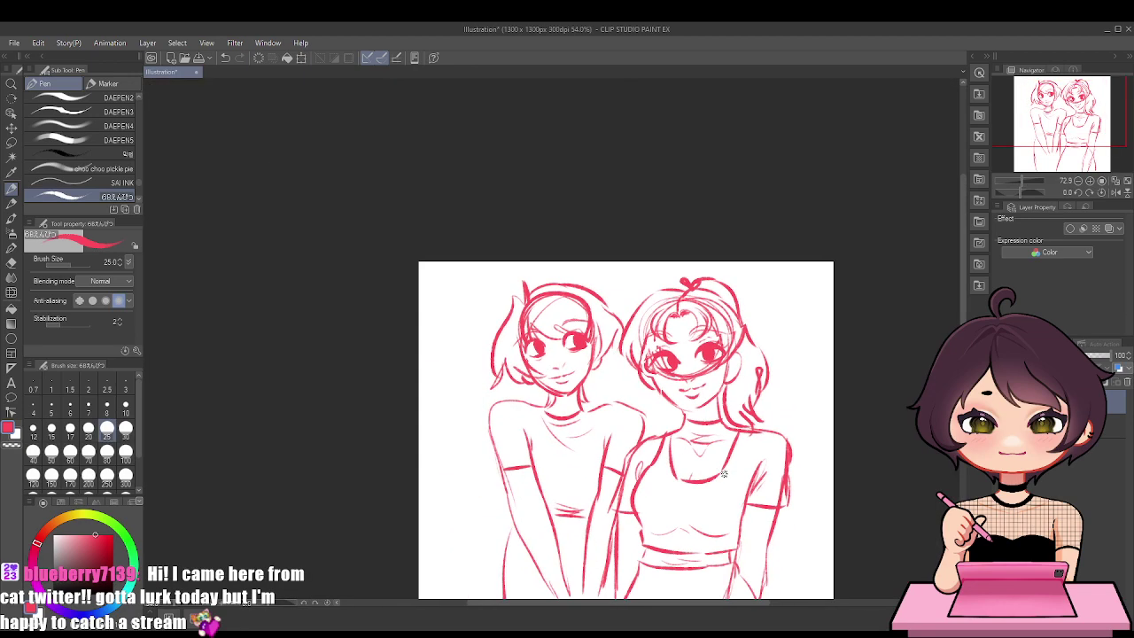
{"action": "scroll", "coordinate": [725, 487], "scroll_direction": "up", "scroll_amount": 4}
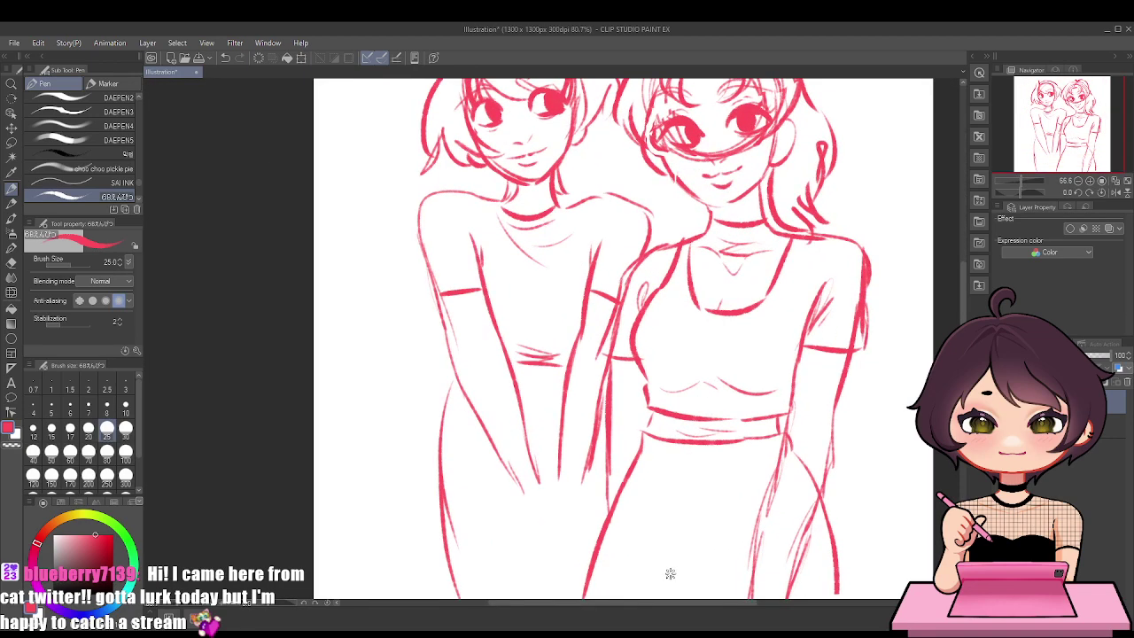
{"action": "left_click_drag", "start_coordinate": [516, 379], "coordinate": [561, 376]}
{"action": "key", "text": "ctrl+z"}
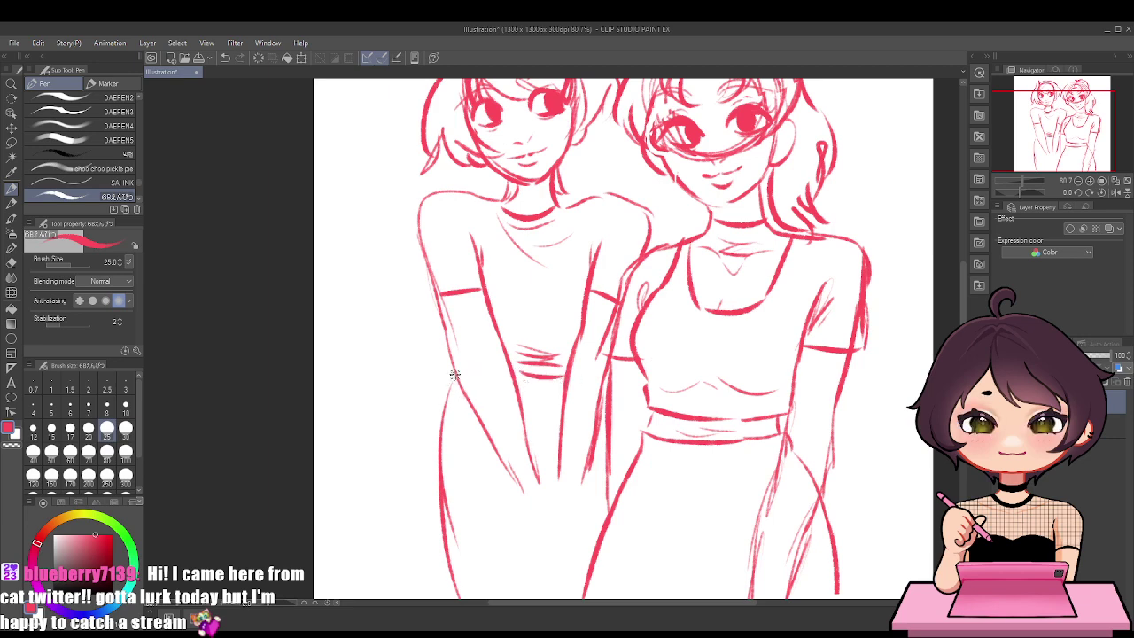
{"action": "left_click_drag", "start_coordinate": [459, 370], "coordinate": [413, 513]}
{"action": "mouse_move", "coordinate": [427, 465]}
{"action": "left_mouse_down"}
{"action": "mouse_move", "coordinate": [421, 515]}
{"action": "mouse_move", "coordinate": [595, 529]}
{"action": "left_mouse_up"}
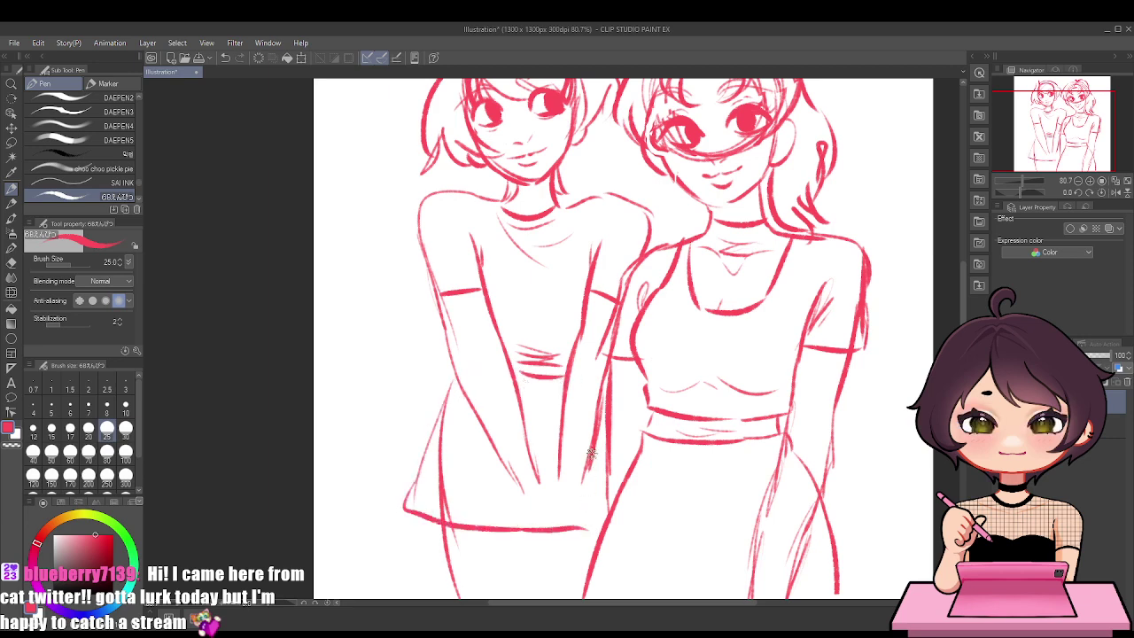
Draw the short-haired figure's legs below the skirt hem and roughly sketch her clasped hands in front of them
{"action": "scroll", "coordinate": [525, 489], "scroll_direction": "down", "scroll_amount": 4}
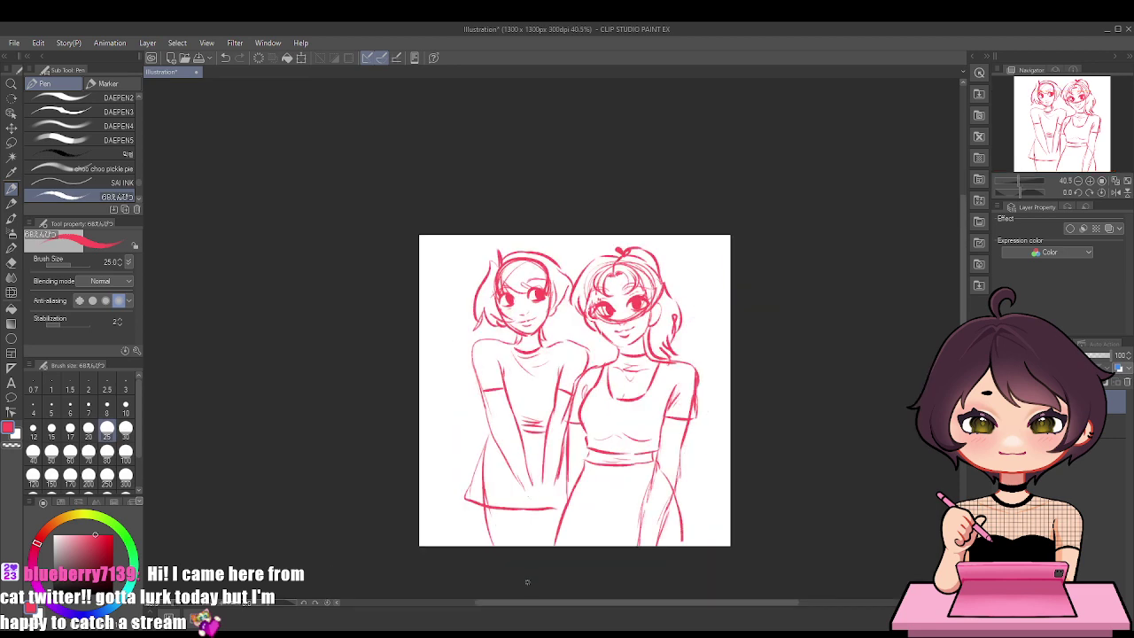
{"action": "scroll", "coordinate": [524, 573], "scroll_direction": "up", "scroll_amount": 4}
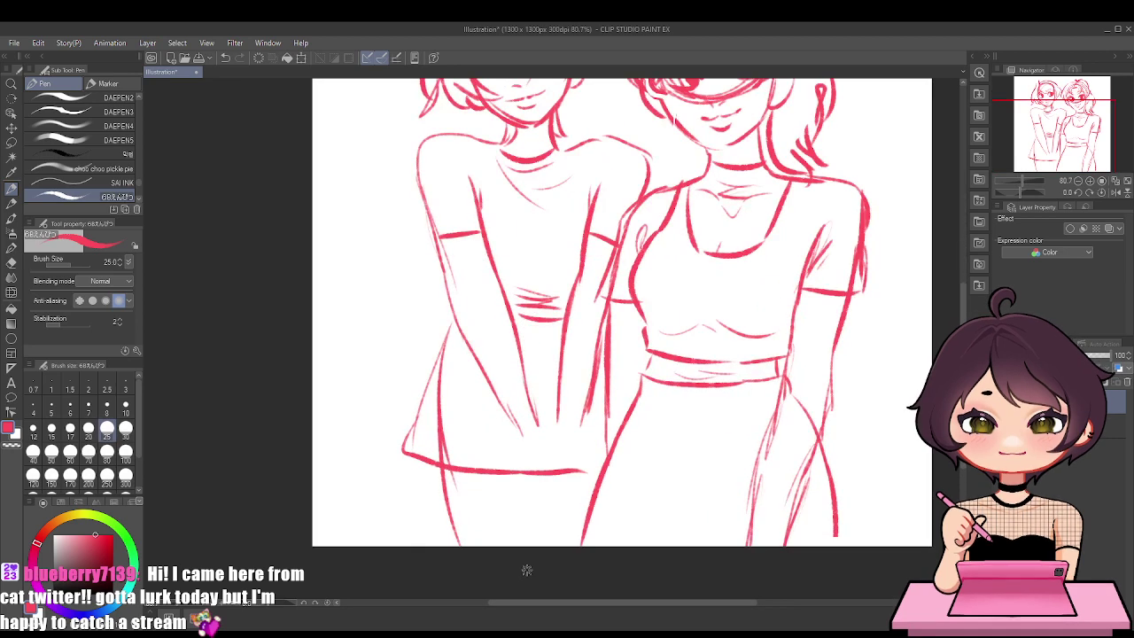
{"action": "mouse_move", "coordinate": [447, 471]}
{"action": "left_mouse_down"}
{"action": "mouse_move", "coordinate": [482, 576]}
{"action": "mouse_move", "coordinate": [468, 544]}
{"action": "left_mouse_up"}
{"action": "key", "text": "ctrl+z"}
{"action": "left_click_drag", "start_coordinate": [509, 476], "coordinate": [526, 545]}
{"action": "key", "text": "ctrl+z"}
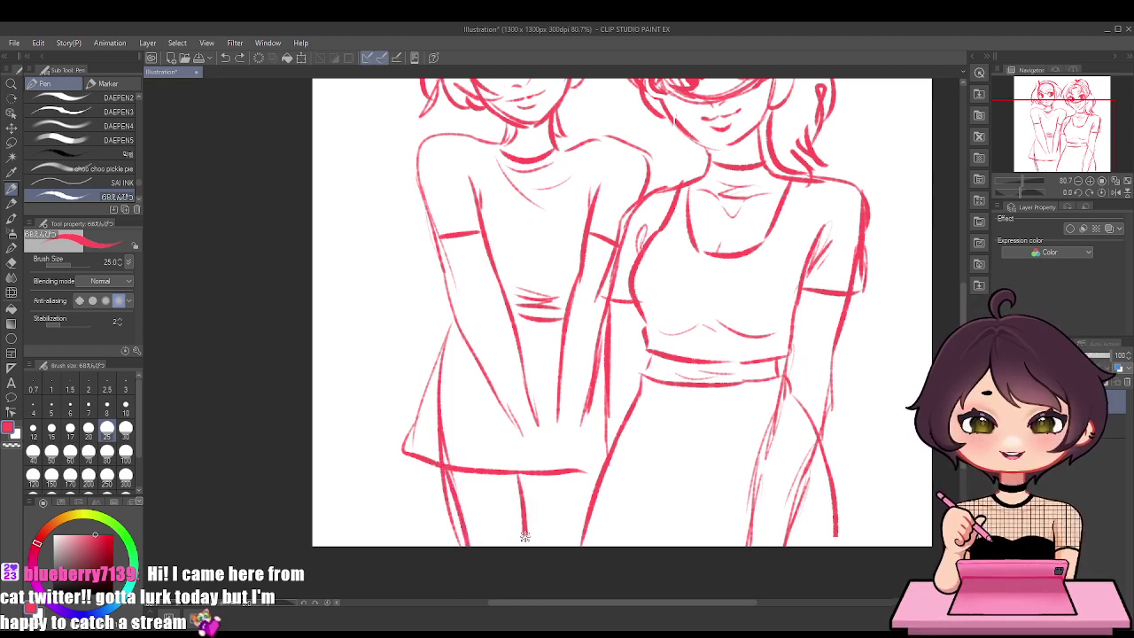
{"action": "left_click_drag", "start_coordinate": [552, 476], "coordinate": [556, 547]}
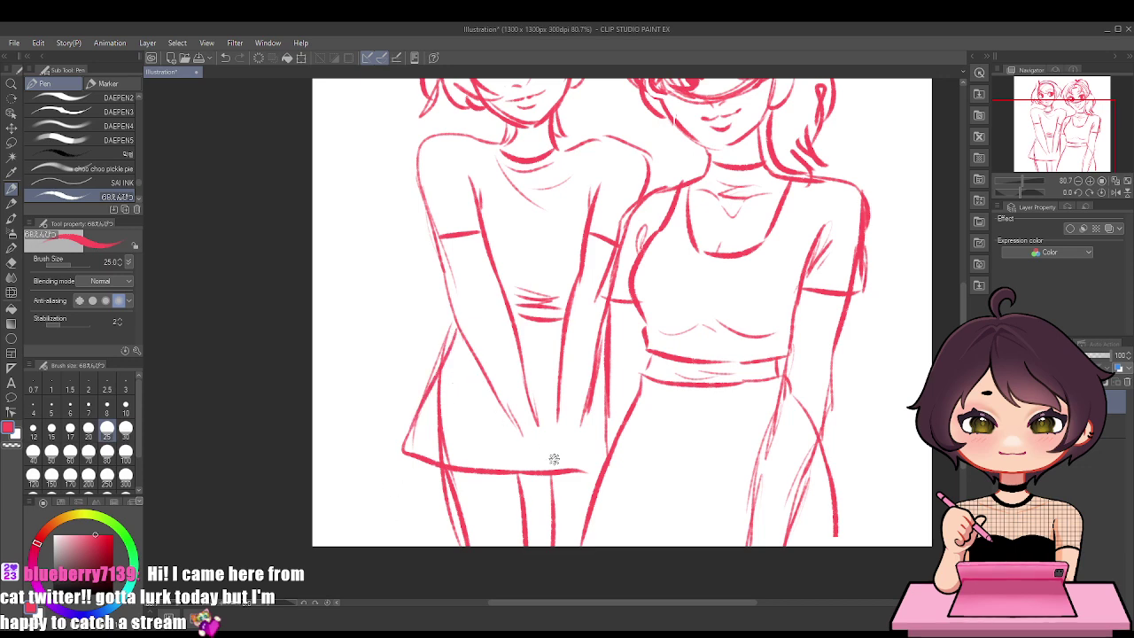
{"action": "mouse_move", "coordinate": [537, 421]}
{"action": "left_mouse_down"}
{"action": "mouse_move", "coordinate": [540, 510]}
{"action": "mouse_move", "coordinate": [521, 434]}
{"action": "mouse_move", "coordinate": [511, 506]}
{"action": "left_mouse_up"}
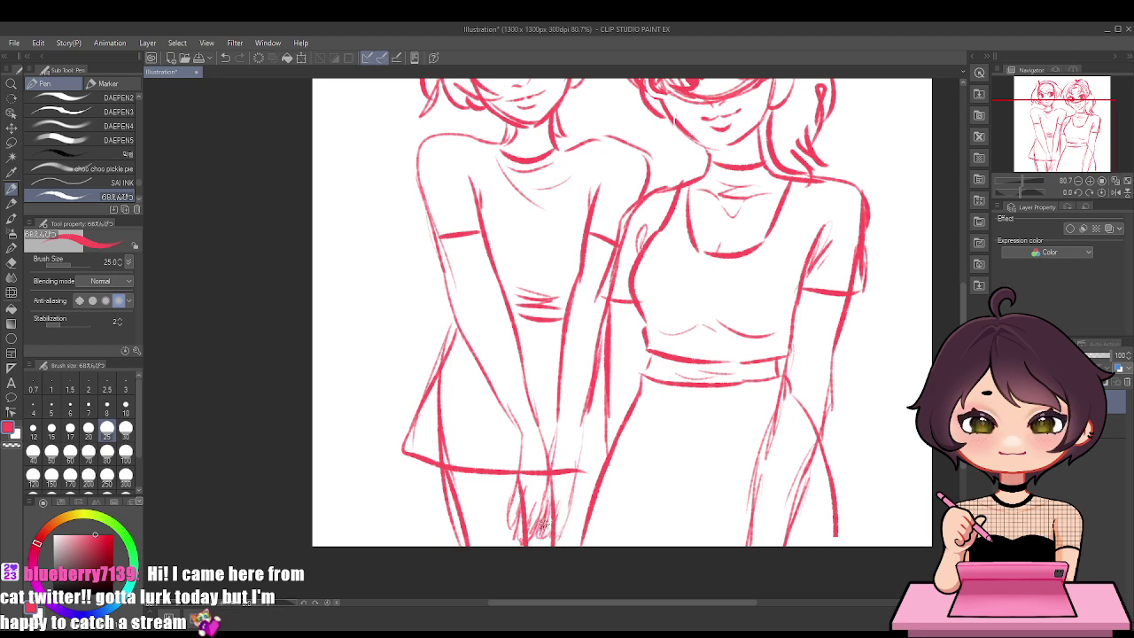
Redraw the short-haired figure's outer shoulder and upper arm with a bolder, rounder line
{"action": "scroll", "coordinate": [569, 479], "scroll_direction": "down", "scroll_amount": 4}
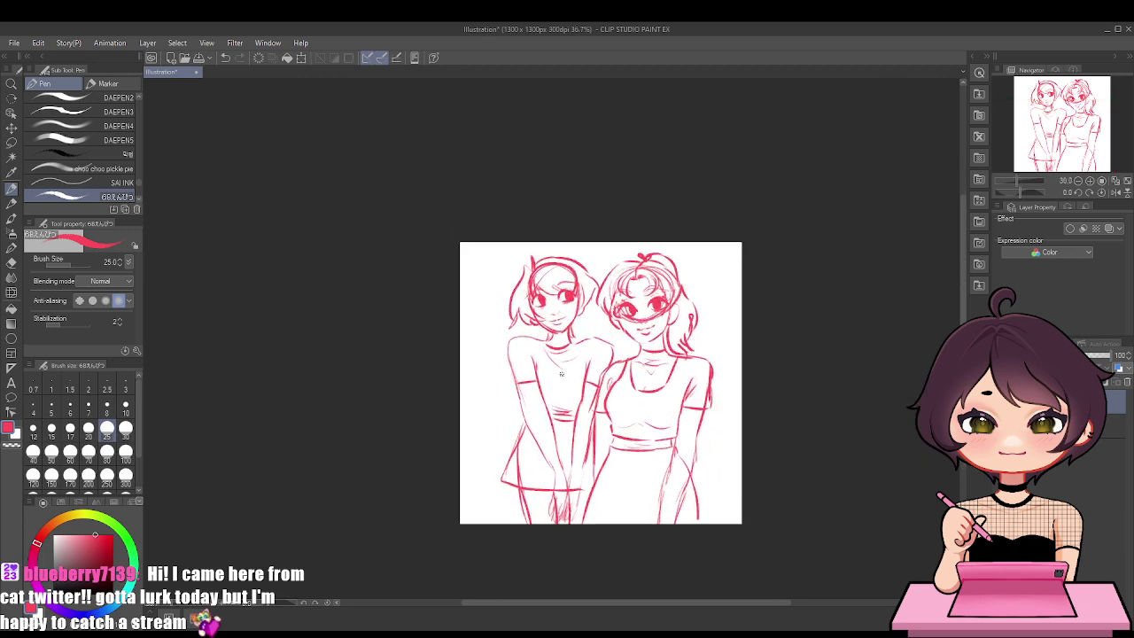
{"action": "scroll", "coordinate": [550, 364], "scroll_direction": "up", "scroll_amount": 3}
{"action": "scroll", "coordinate": [547, 362], "scroll_direction": "up", "scroll_amount": 2}
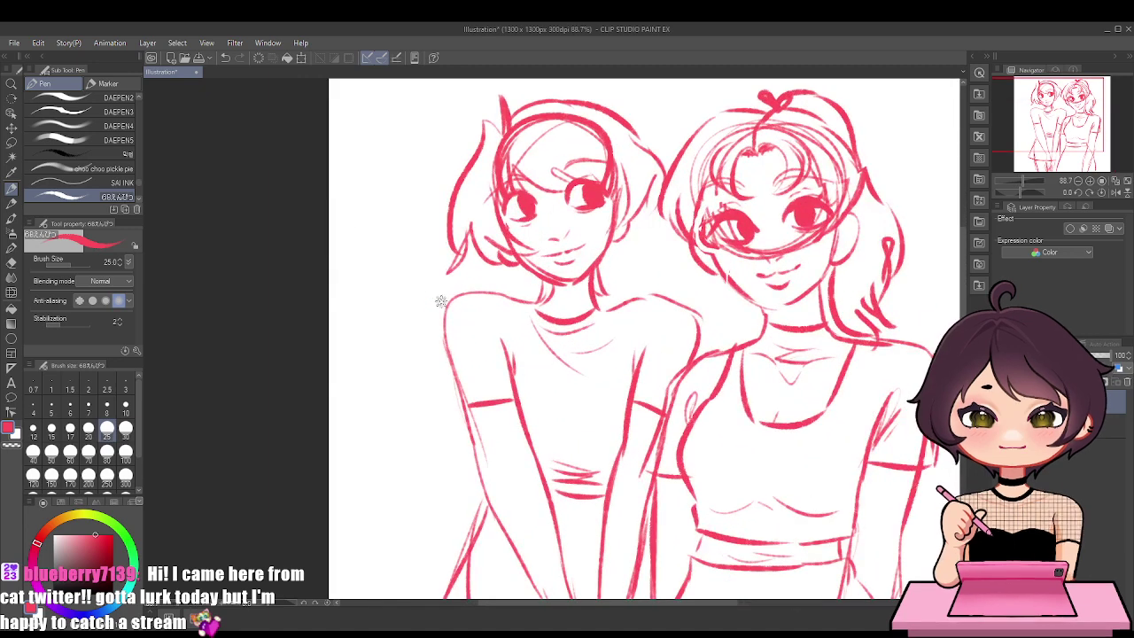
{"action": "mouse_move", "coordinate": [509, 300]}
{"action": "left_mouse_down"}
{"action": "mouse_move", "coordinate": [454, 319]}
{"action": "mouse_move", "coordinate": [446, 372]}
{"action": "left_mouse_up"}
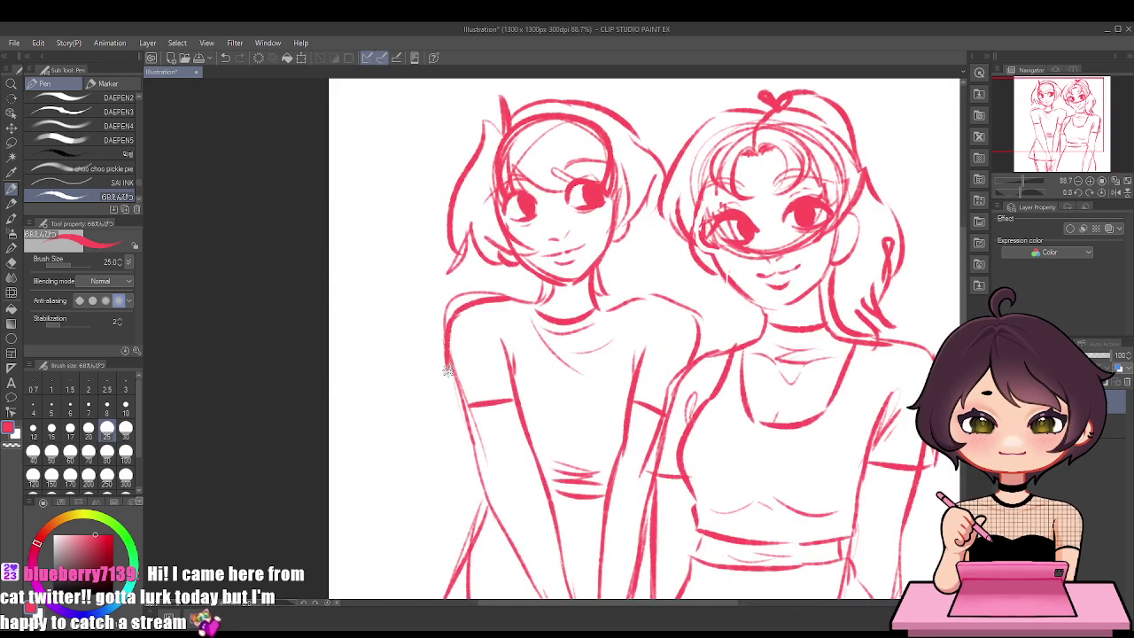
Redraw the short-haired figure's shoulder beside the other figure as a lower, sloping line and erase the old shoulder lines
{"action": "left_click_drag", "start_coordinate": [617, 305], "coordinate": [692, 339]}
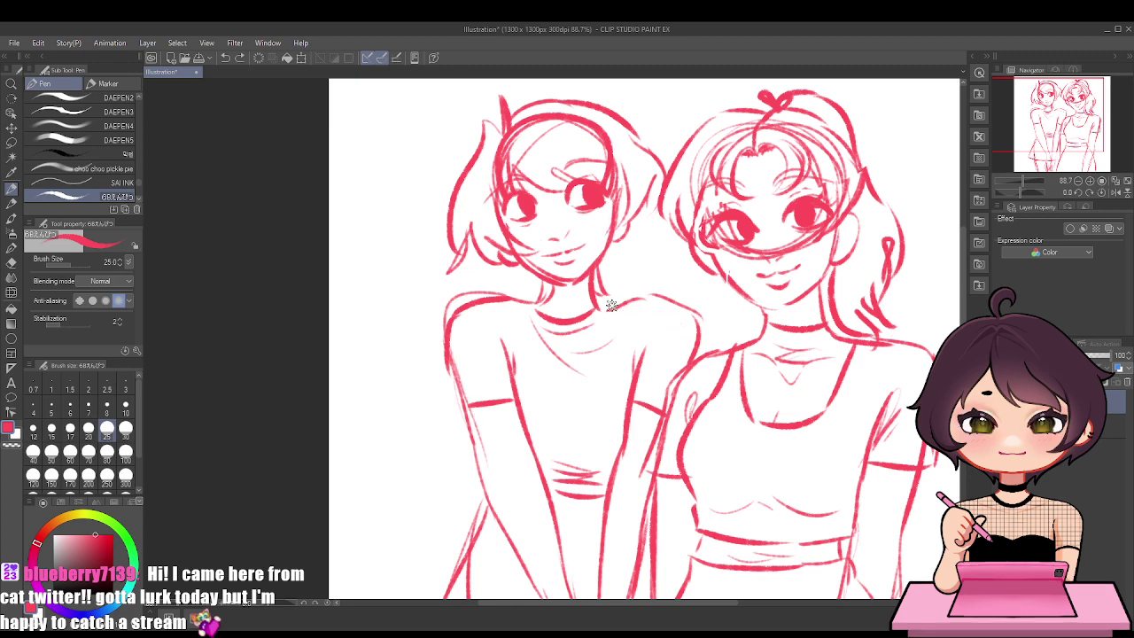
{"action": "left_click_drag", "start_coordinate": [608, 302], "coordinate": [689, 338]}
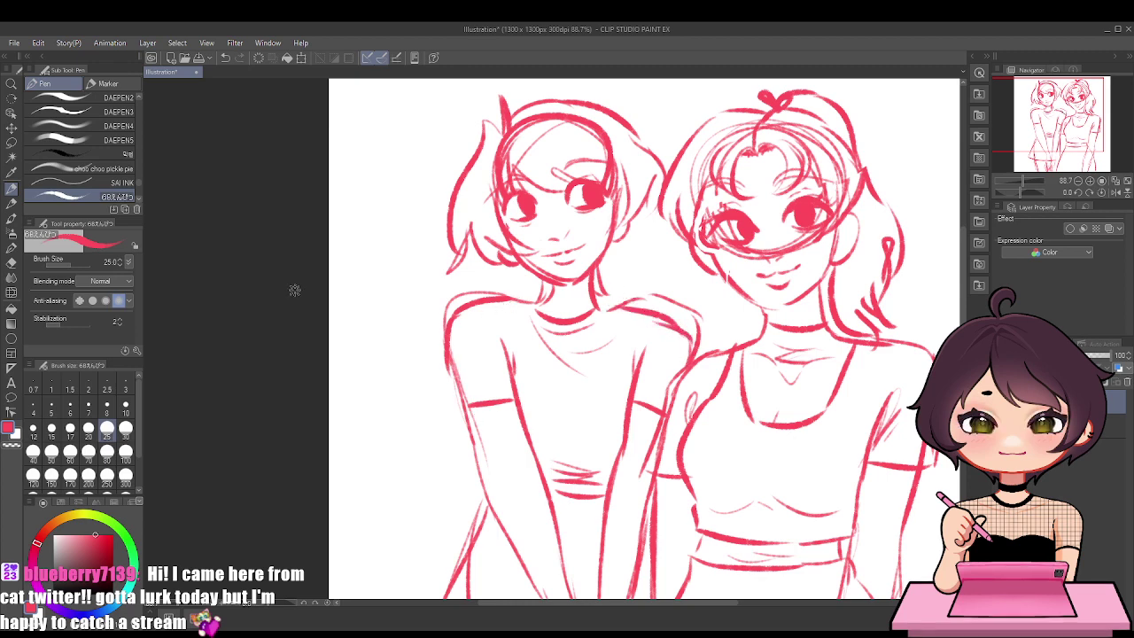
{"action": "key", "text": "e"}
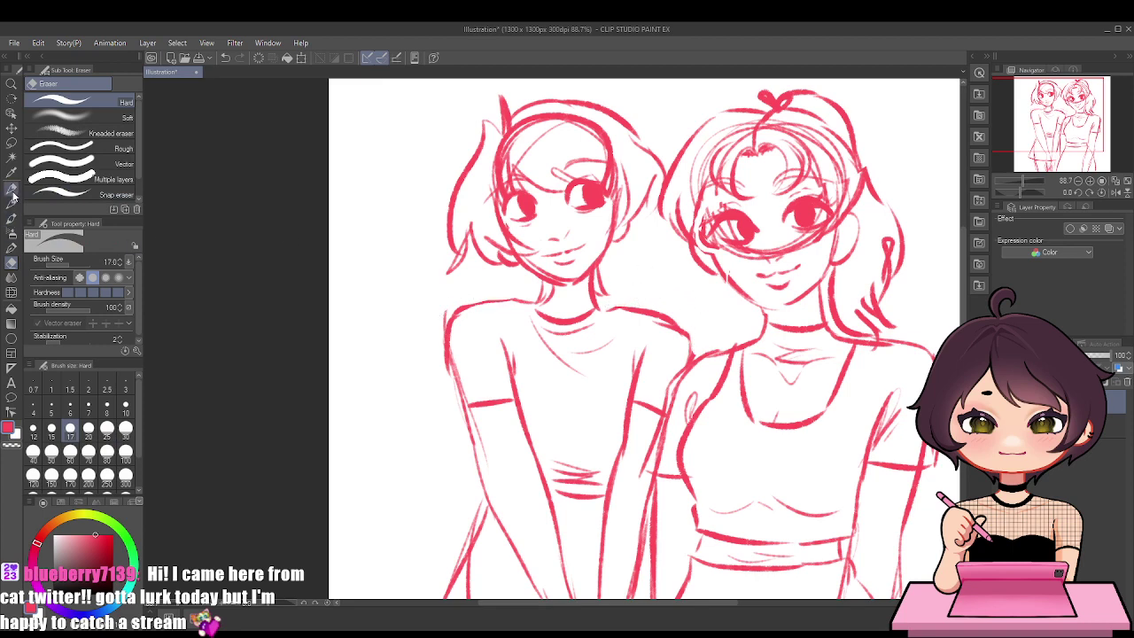
Fade the sketch layer to 28% opacity, add a new layer, and switch to the pen with black for inking
{"action": "left_click", "coordinate": [11, 190]}
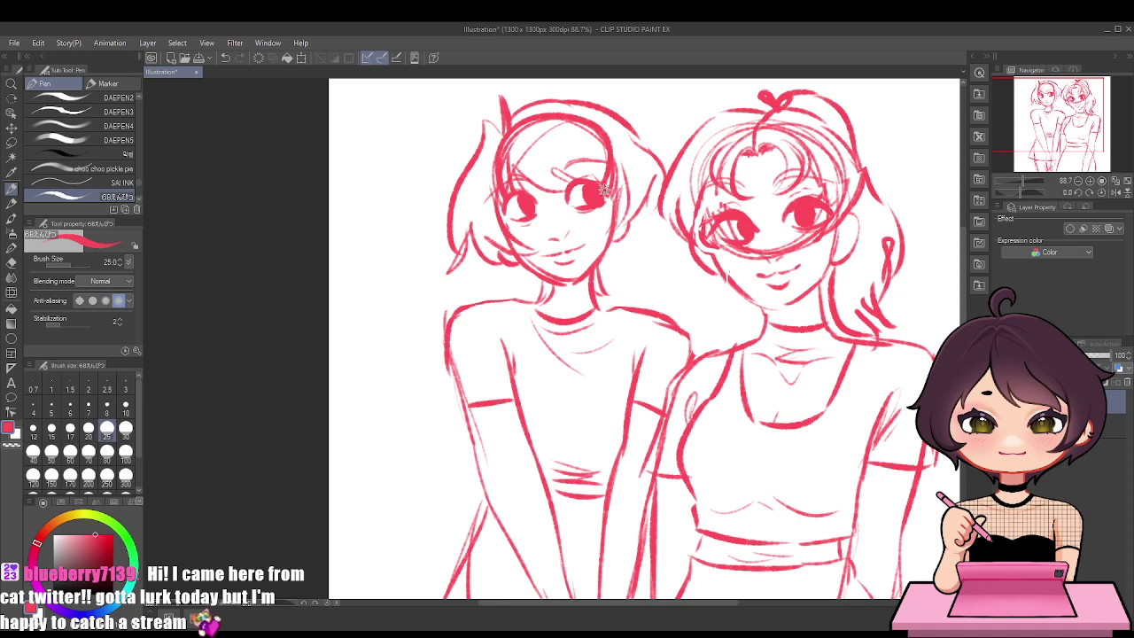
{"action": "scroll", "coordinate": [603, 188], "scroll_direction": "up", "scroll_amount": 2}
{"action": "key", "text": "x"}
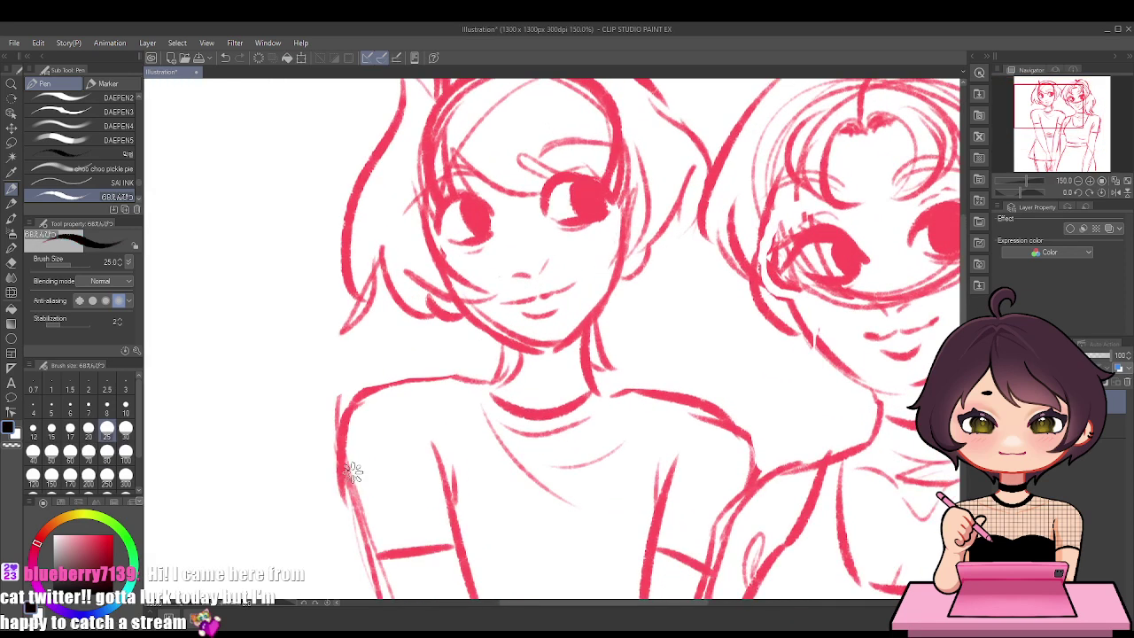
{"action": "left_click_drag", "start_coordinate": [1108, 355], "coordinate": [1072, 355]}
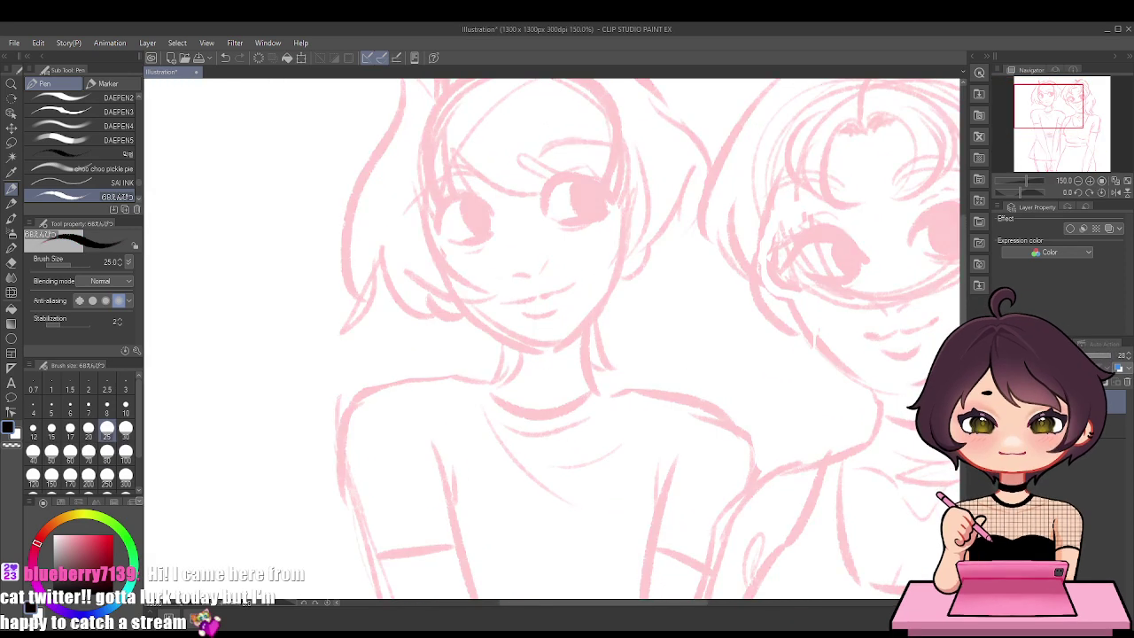
{"action": "key", "text": "ctrl+shift+n"}
{"action": "scroll", "coordinate": [557, 283], "scroll_direction": "up", "scroll_amount": 1}
{"action": "scroll", "coordinate": [555, 207], "scroll_direction": "down", "scroll_amount": 2}
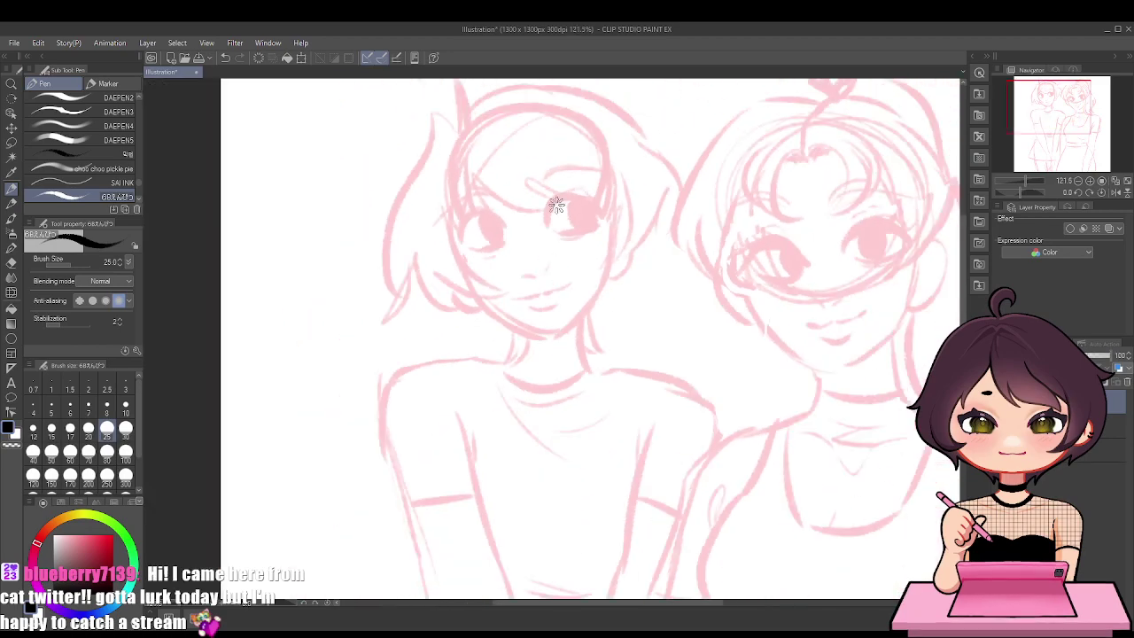
{"action": "scroll", "coordinate": [558, 182], "scroll_direction": "up", "scroll_amount": 4}
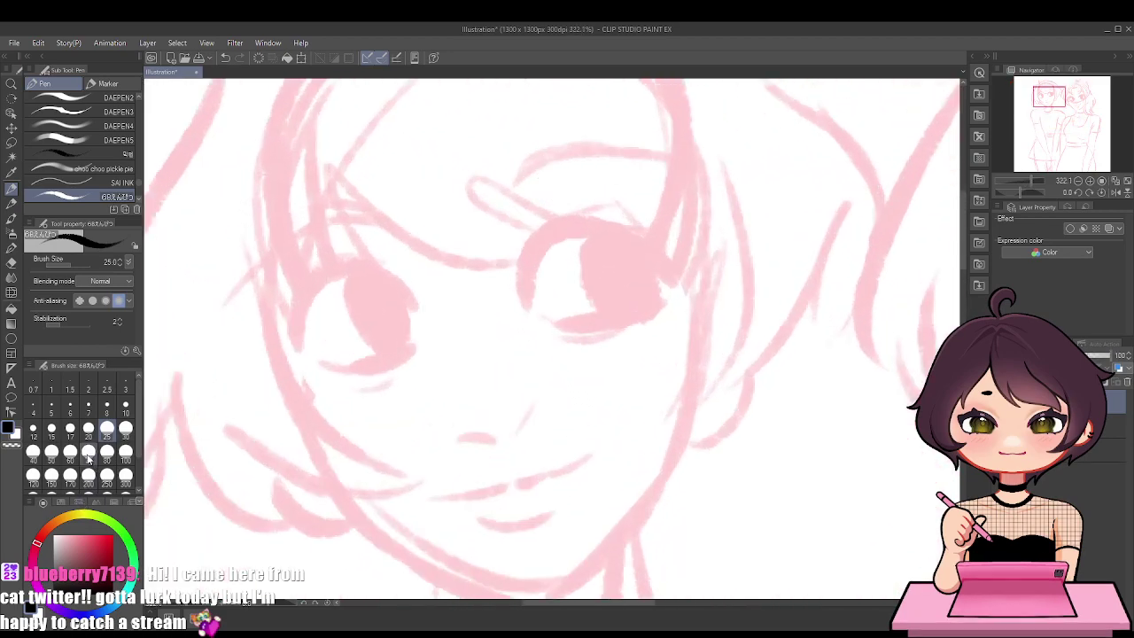
With a size 20 brush, ink the short-haired figure's eye nearer the other figure with a thick winged lash line and filled iris
{"action": "left_click", "coordinate": [88, 429]}
{"action": "mouse_move", "coordinate": [523, 299]}
{"action": "left_mouse_down"}
{"action": "mouse_move", "coordinate": [560, 233]}
{"action": "mouse_move", "coordinate": [709, 264]}
{"action": "left_mouse_up"}
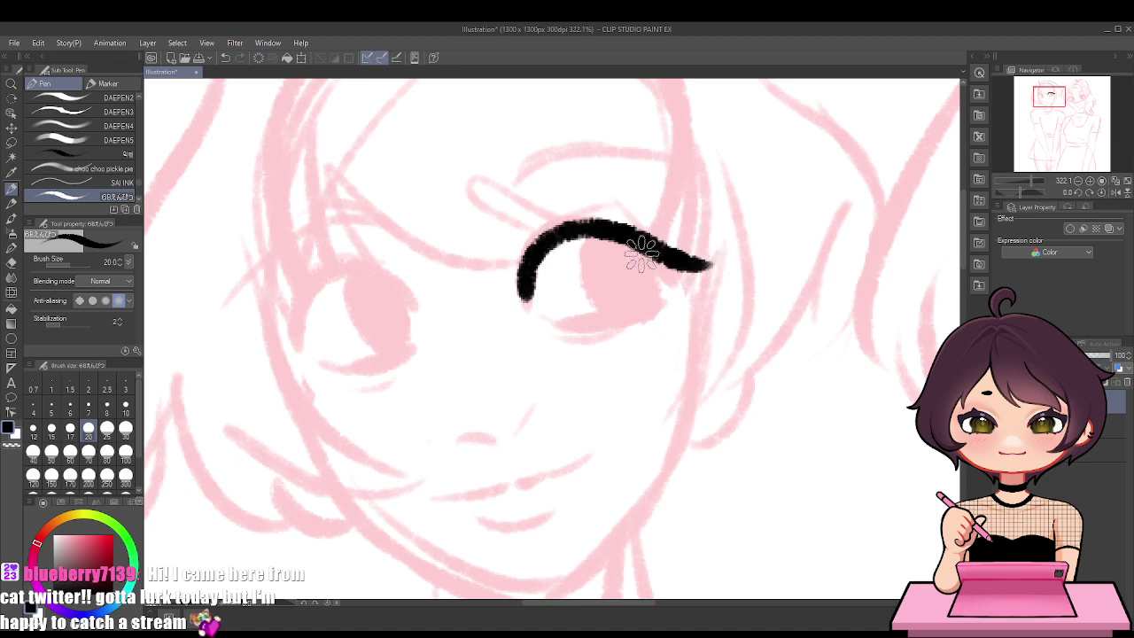
{"action": "mouse_move", "coordinate": [595, 308]}
{"action": "left_mouse_down"}
{"action": "mouse_move", "coordinate": [590, 283]}
{"action": "mouse_move", "coordinate": [621, 245]}
{"action": "mouse_move", "coordinate": [650, 297]}
{"action": "mouse_move", "coordinate": [660, 289]}
{"action": "left_mouse_up"}
{"action": "key", "text": "ctrl+z"}
{"action": "mouse_move", "coordinate": [557, 314]}
{"action": "left_mouse_down"}
{"action": "mouse_move", "coordinate": [592, 319]}
{"action": "mouse_move", "coordinate": [664, 275]}
{"action": "mouse_move", "coordinate": [591, 320]}
{"action": "mouse_move", "coordinate": [675, 277]}
{"action": "mouse_move", "coordinate": [615, 274]}
{"action": "left_mouse_up"}
{"action": "key", "text": "ctrl+z"}
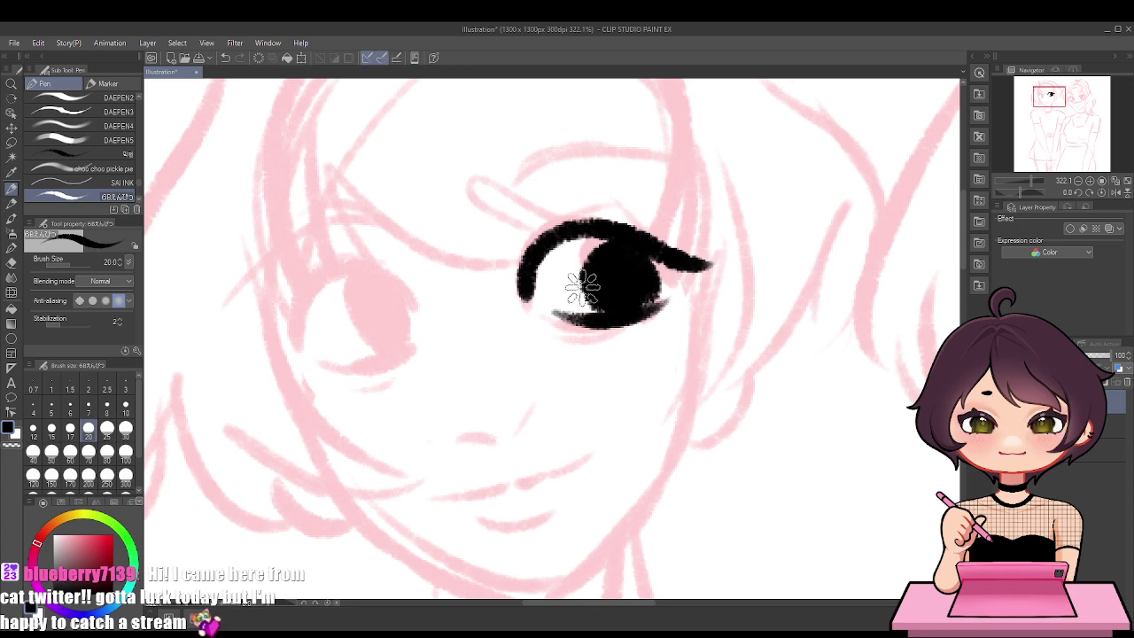
Ink the short-haired figure's outer eye with a curved, winged upper lash line and a solid black iris
{"action": "mouse_move", "coordinate": [415, 310]}
{"action": "left_mouse_down"}
{"action": "mouse_move", "coordinate": [359, 277]}
{"action": "mouse_move", "coordinate": [316, 335]}
{"action": "mouse_move", "coordinate": [288, 332]}
{"action": "mouse_move", "coordinate": [282, 342]}
{"action": "left_mouse_up"}
{"action": "key", "text": "ctrl+z"}
{"action": "left_click_drag", "start_coordinate": [304, 302], "coordinate": [262, 364]}
{"action": "mouse_move", "coordinate": [372, 342]}
{"action": "left_mouse_down"}
{"action": "mouse_move", "coordinate": [400, 325]}
{"action": "mouse_move", "coordinate": [387, 293]}
{"action": "mouse_move", "coordinate": [400, 326]}
{"action": "mouse_move", "coordinate": [388, 294]}
{"action": "mouse_move", "coordinate": [367, 309]}
{"action": "mouse_move", "coordinate": [382, 339]}
{"action": "mouse_move", "coordinate": [399, 301]}
{"action": "mouse_move", "coordinate": [379, 292]}
{"action": "mouse_move", "coordinate": [397, 310]}
{"action": "mouse_move", "coordinate": [382, 331]}
{"action": "mouse_move", "coordinate": [405, 329]}
{"action": "mouse_move", "coordinate": [304, 363]}
{"action": "left_mouse_up"}
{"action": "key", "text": "ctrl+z"}
{"action": "key", "text": "ctrl+z"}
{"action": "key", "text": "ctrl+z"}
{"action": "key", "text": "ctrl+z"}
{"action": "key", "text": "ctrl+z"}
{"action": "key", "text": "ctrl+z"}
{"action": "key", "text": "ctrl+z"}
{"action": "mouse_move", "coordinate": [408, 341]}
{"action": "left_mouse_down"}
{"action": "mouse_move", "coordinate": [314, 360]}
{"action": "mouse_move", "coordinate": [366, 366]}
{"action": "mouse_move", "coordinate": [406, 331]}
{"action": "left_mouse_up"}
{"action": "key", "text": "ctrl+z"}
{"action": "key", "text": "ctrl+z"}
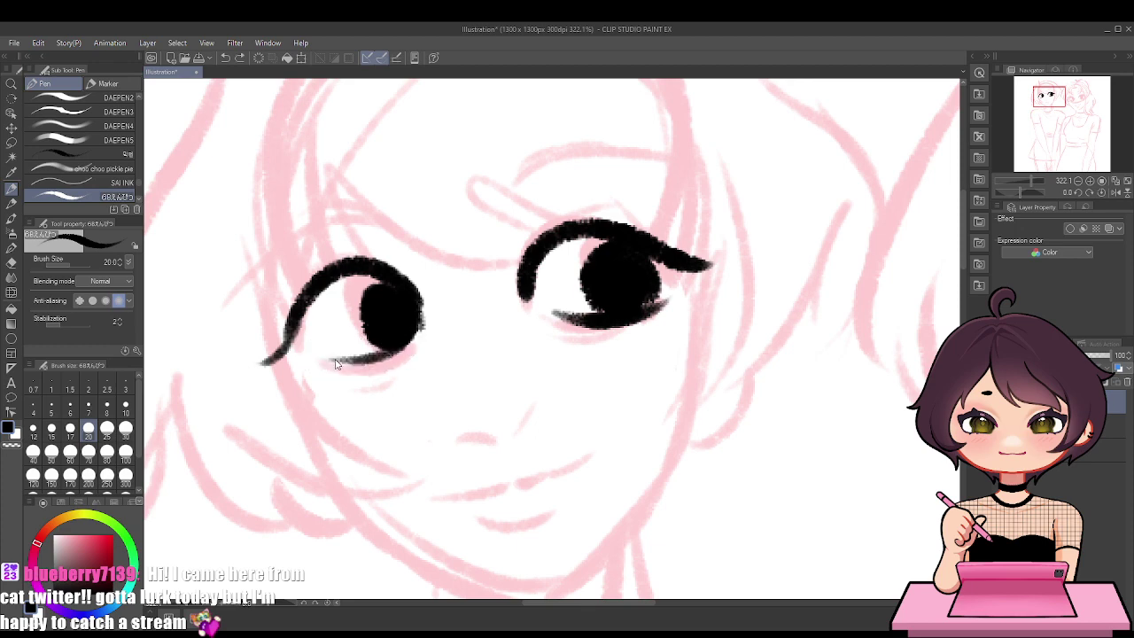
Strengthen the outer eye's lower lash line and add thin curved lines beneath both eyes
{"action": "mouse_move", "coordinate": [321, 361]}
{"action": "left_mouse_down"}
{"action": "mouse_move", "coordinate": [411, 336]}
{"action": "mouse_move", "coordinate": [371, 367]}
{"action": "left_mouse_up"}
{"action": "key", "text": "ctrl+z"}
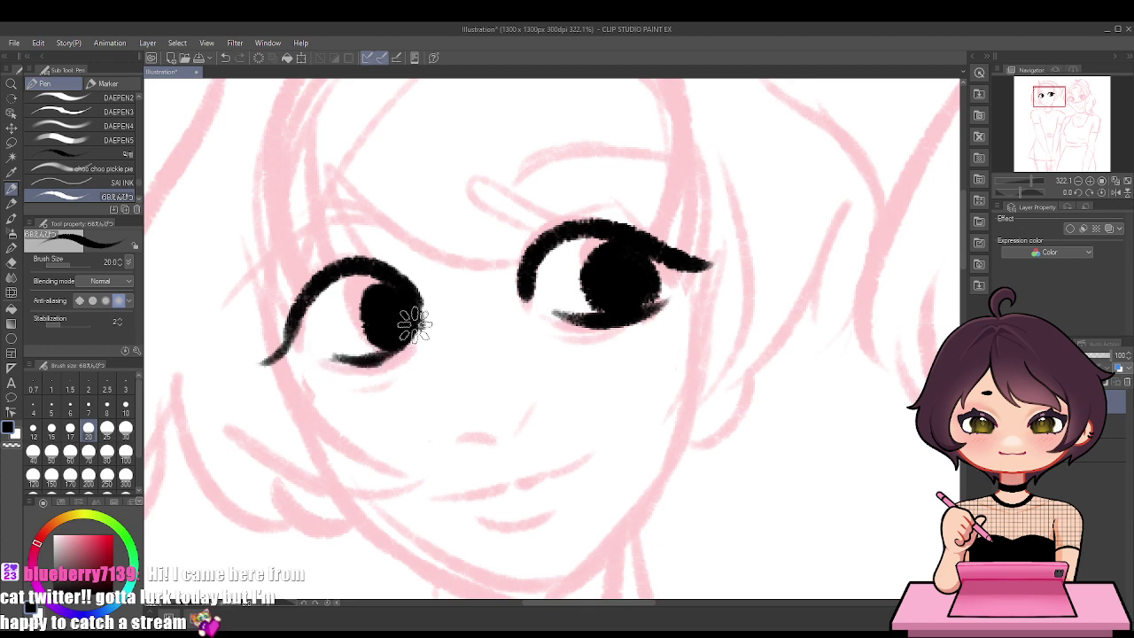
{"action": "mouse_move", "coordinate": [411, 327]}
{"action": "left_mouse_down"}
{"action": "mouse_move", "coordinate": [381, 359]}
{"action": "mouse_move", "coordinate": [341, 356]}
{"action": "mouse_move", "coordinate": [395, 375]}
{"action": "mouse_move", "coordinate": [412, 350]}
{"action": "left_mouse_up"}
{"action": "key", "text": "ctrl+z"}
{"action": "key", "text": "ctrl+z"}
{"action": "left_click_drag", "start_coordinate": [328, 369], "coordinate": [394, 370]}
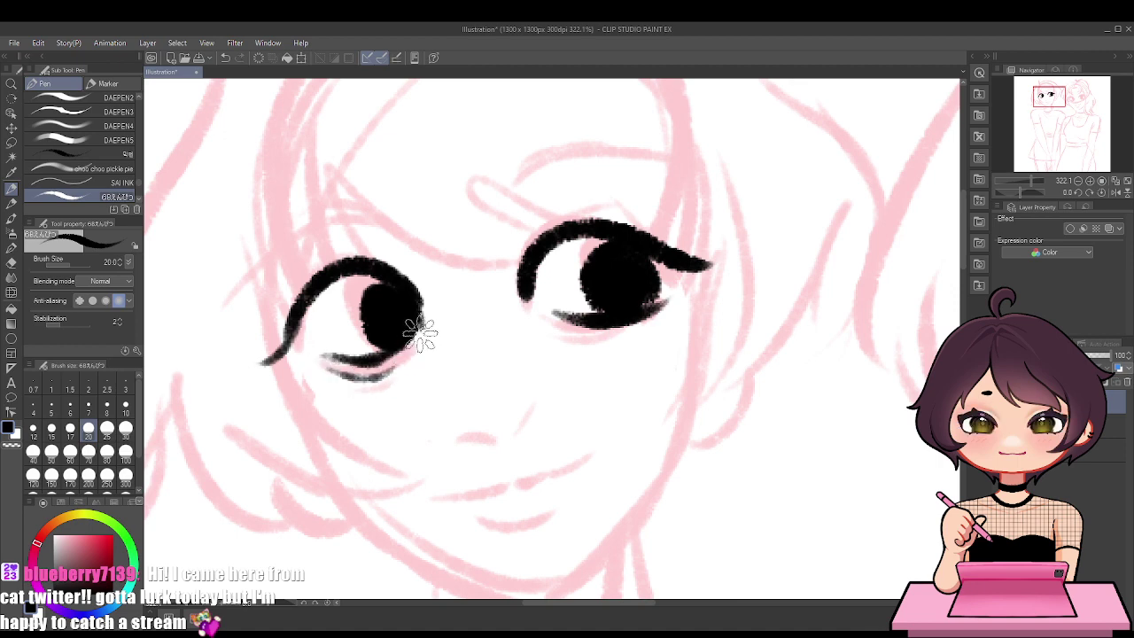
{"action": "mouse_move", "coordinate": [574, 328]}
{"action": "left_mouse_down"}
{"action": "mouse_move", "coordinate": [626, 337]}
{"action": "mouse_move", "coordinate": [668, 297]}
{"action": "left_mouse_up"}
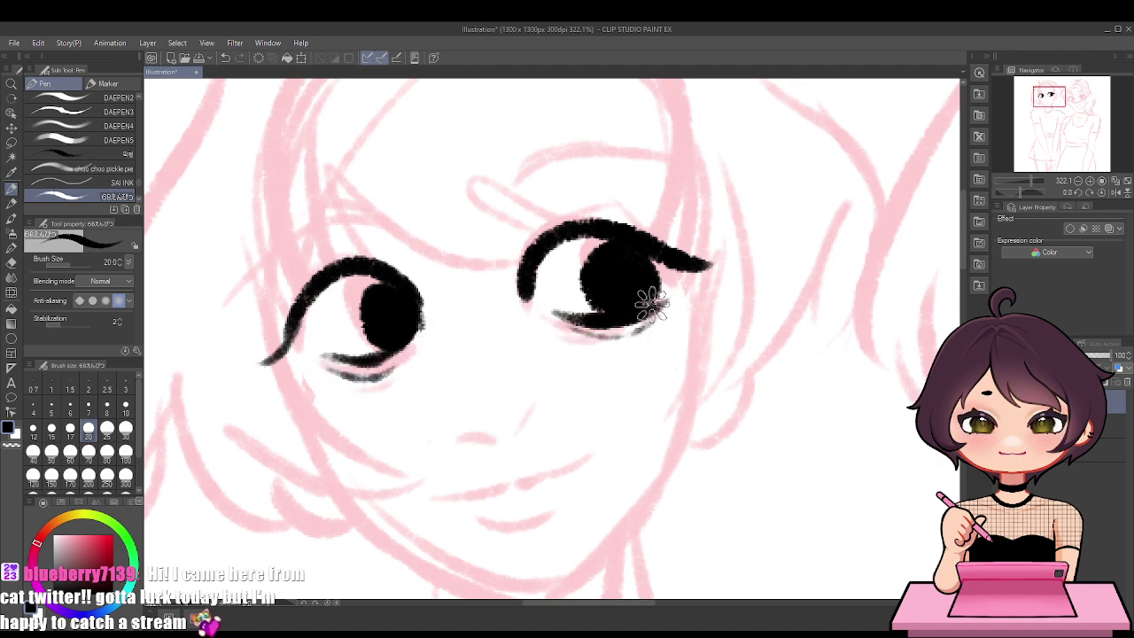
Ink the eyelid creases above both eyes and draw two tapered, arched eyebrows
{"action": "left_click_drag", "start_coordinate": [523, 235], "coordinate": [622, 213]}
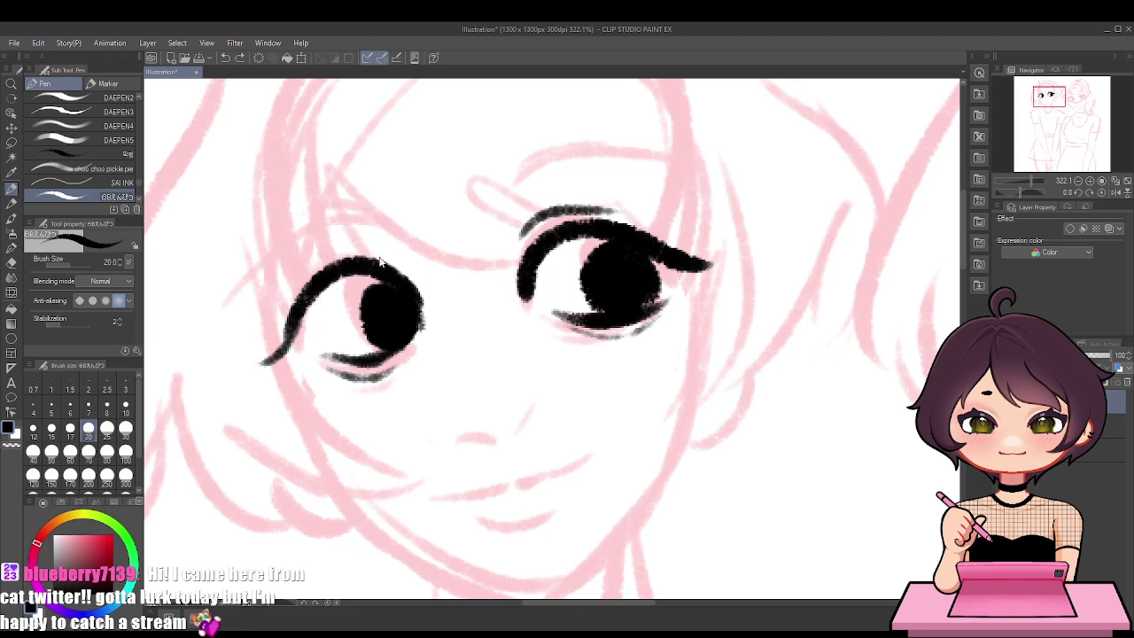
{"action": "mouse_move", "coordinate": [292, 275]}
{"action": "left_mouse_down"}
{"action": "mouse_move", "coordinate": [392, 250]}
{"action": "mouse_move", "coordinate": [199, 321]}
{"action": "left_mouse_up"}
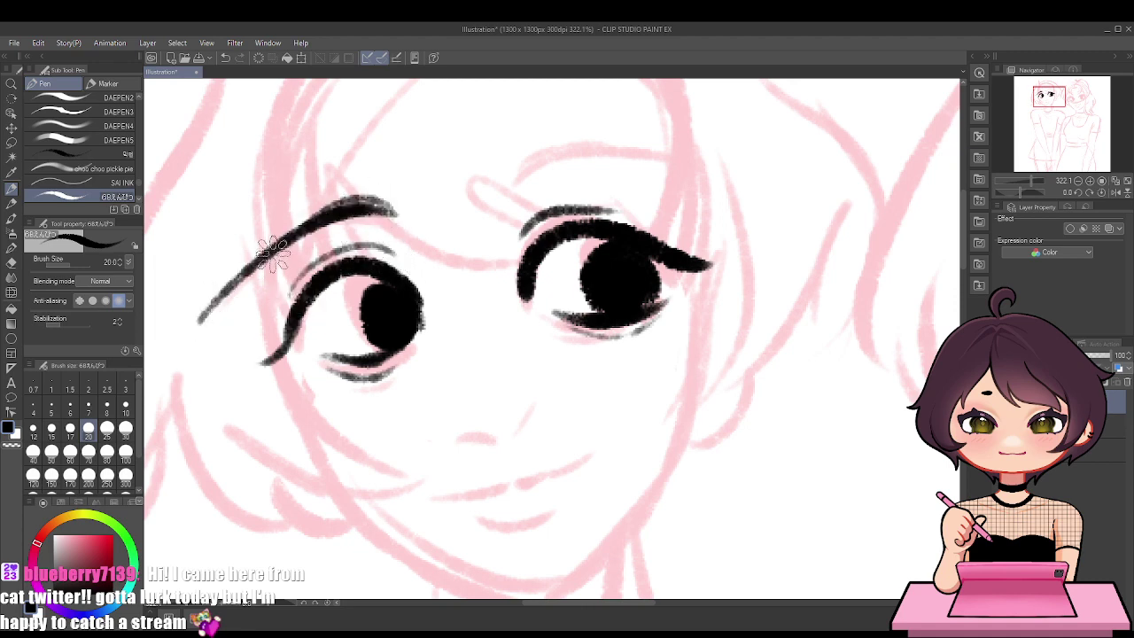
{"action": "mouse_move", "coordinate": [494, 192]}
{"action": "left_mouse_down"}
{"action": "mouse_move", "coordinate": [706, 162]}
{"action": "mouse_move", "coordinate": [617, 152]}
{"action": "left_mouse_up"}
{"action": "key", "text": "ctrl+z"}
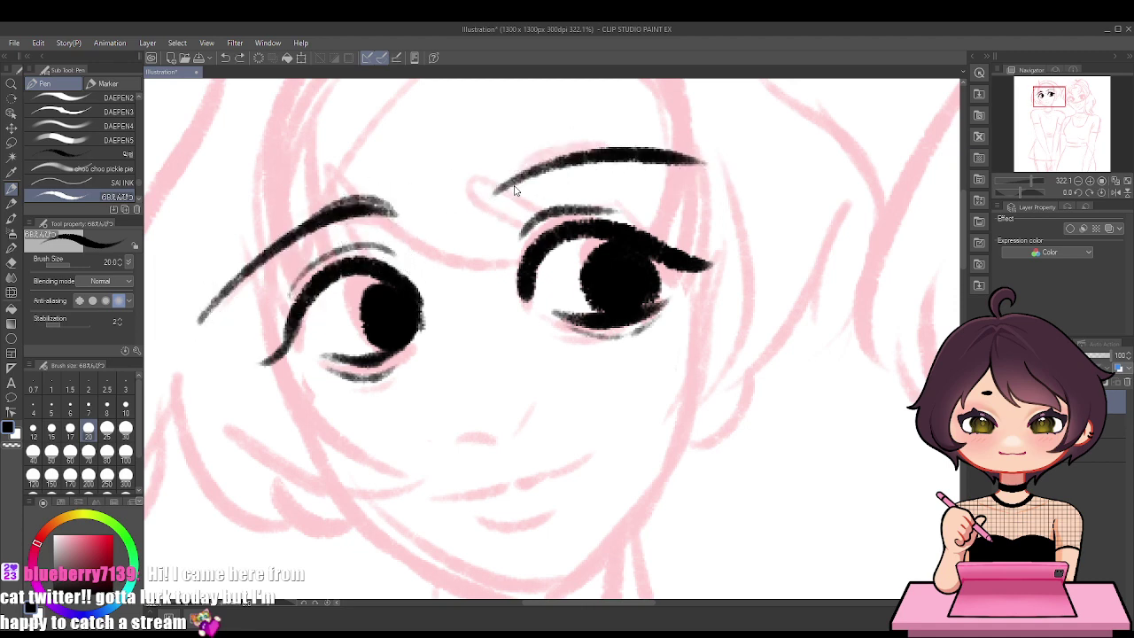
{"action": "key", "text": "ctrl+z"}
{"action": "left_click_drag", "start_coordinate": [492, 195], "coordinate": [652, 161]}
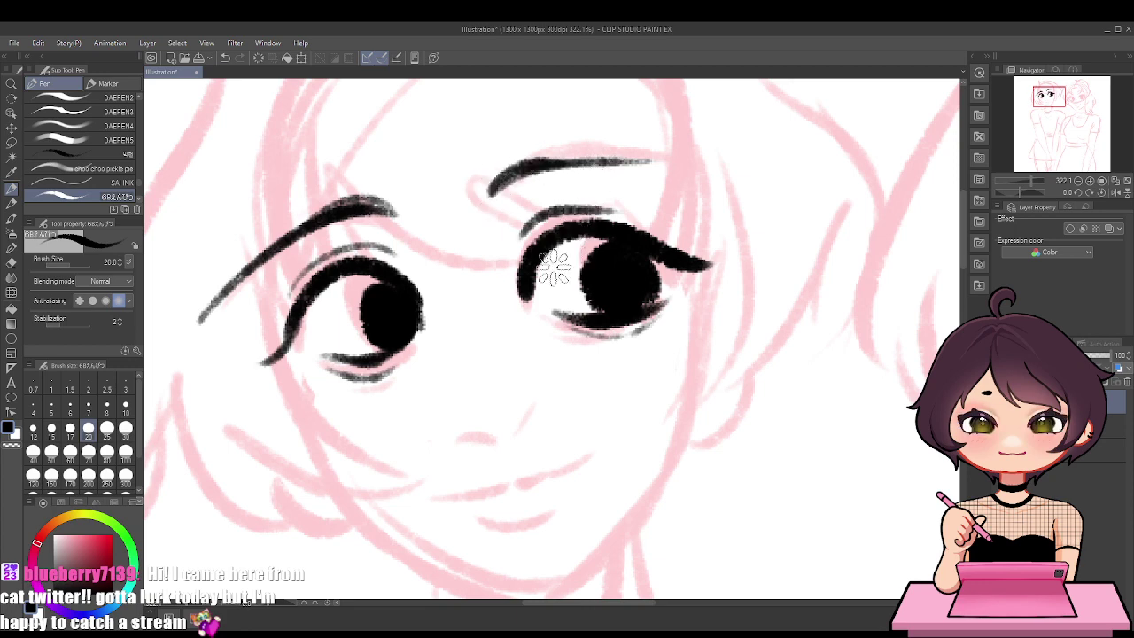
Ink the short-haired figure's jagged, pointed bangs sweeping across the forehead to the inner eye
{"action": "scroll", "coordinate": [665, 450], "scroll_direction": "down", "scroll_amount": 2}
{"action": "scroll", "coordinate": [664, 450], "scroll_direction": "down", "scroll_amount": 1}
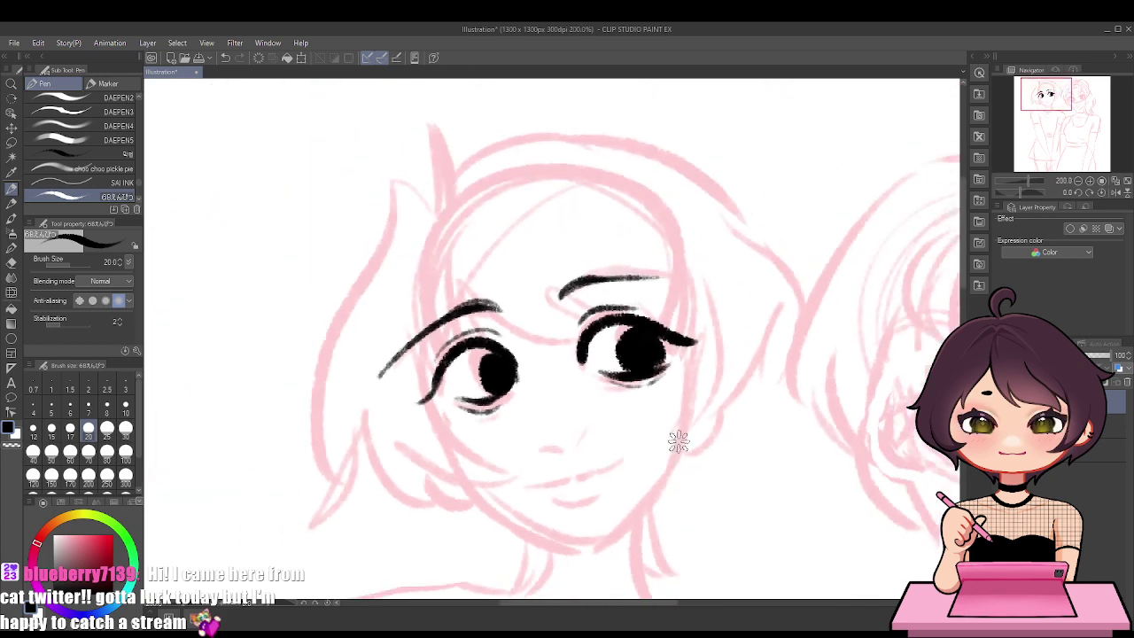
{"action": "scroll", "coordinate": [679, 398], "scroll_direction": "up", "scroll_amount": 2}
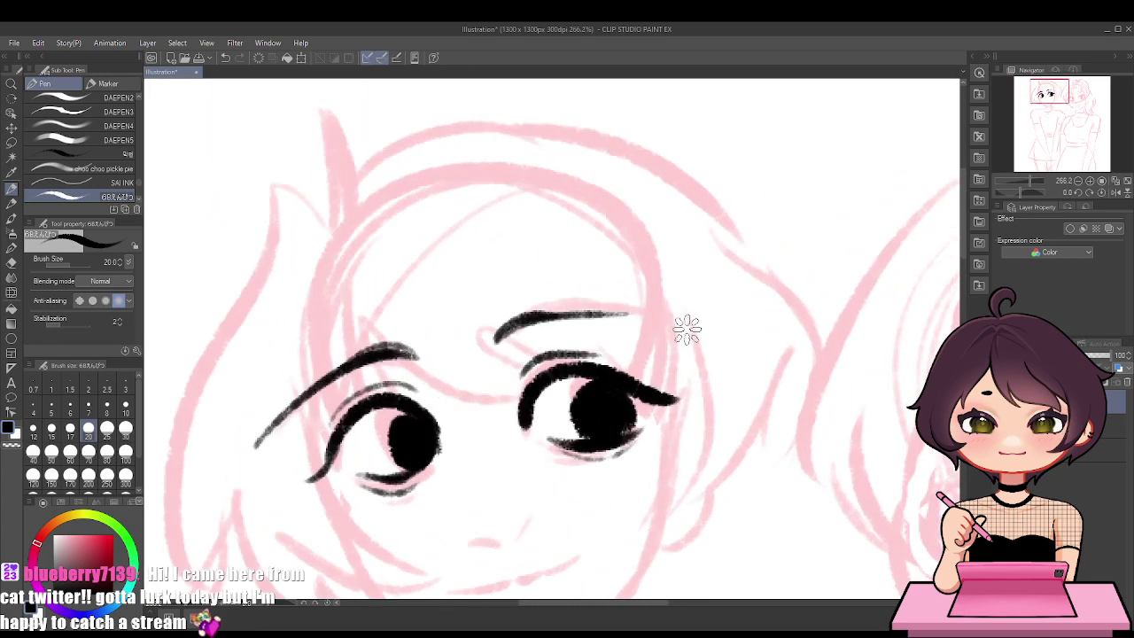
{"action": "left_click_drag", "start_coordinate": [352, 269], "coordinate": [490, 397]}
{"action": "mouse_move", "coordinate": [418, 321]}
{"action": "left_mouse_down"}
{"action": "mouse_move", "coordinate": [518, 380]}
{"action": "mouse_move", "coordinate": [576, 364]}
{"action": "left_mouse_up"}
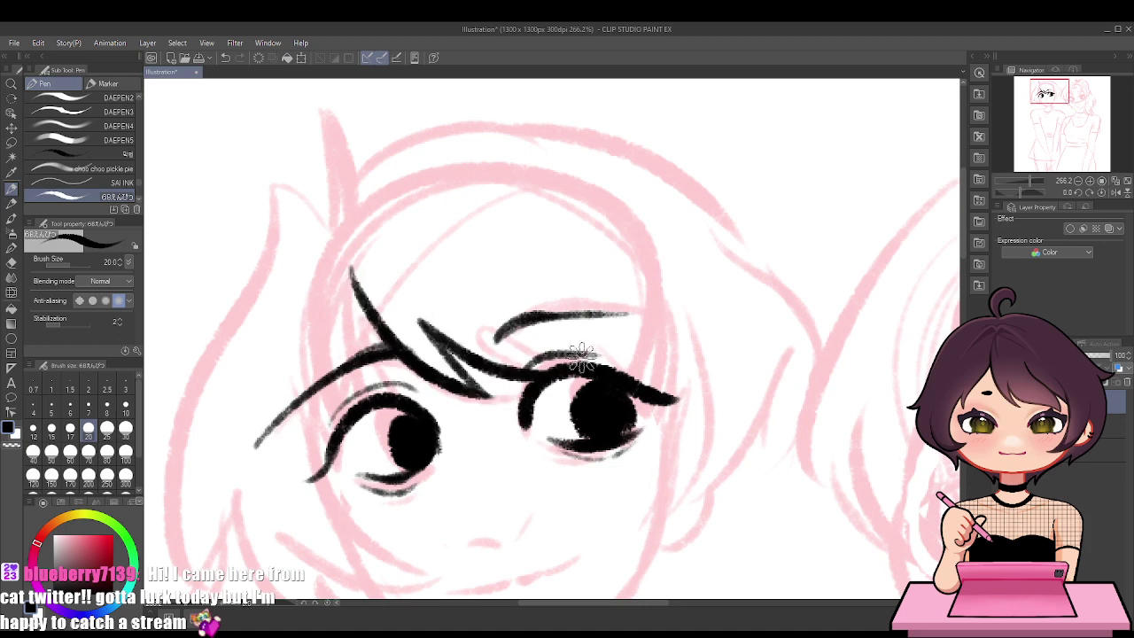
Ink a curved bang strand from the inner eyebrow across the eye's outer corner and down to the cheek
{"action": "left_click_drag", "start_coordinate": [543, 296], "coordinate": [660, 465]}
{"action": "key", "text": "ctrl+z"}
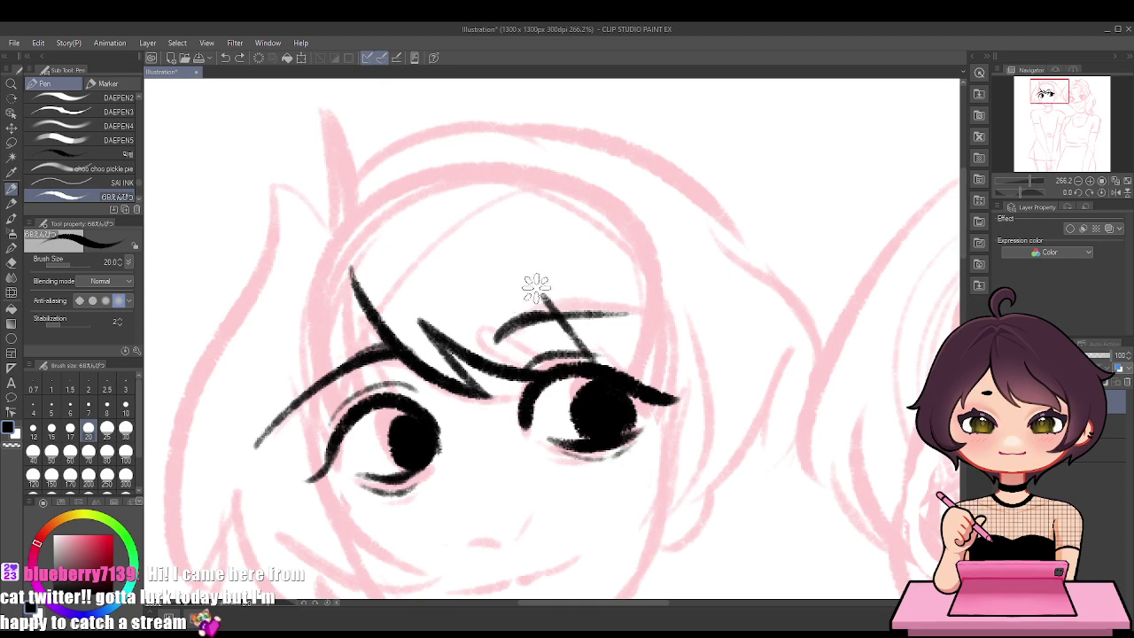
{"action": "left_click_drag", "start_coordinate": [539, 295], "coordinate": [670, 470]}
{"action": "key", "text": "ctrl+z"}
{"action": "mouse_move", "coordinate": [540, 297]}
{"action": "left_mouse_down"}
{"action": "mouse_move", "coordinate": [652, 448]}
{"action": "mouse_move", "coordinate": [651, 509]}
{"action": "left_mouse_up"}
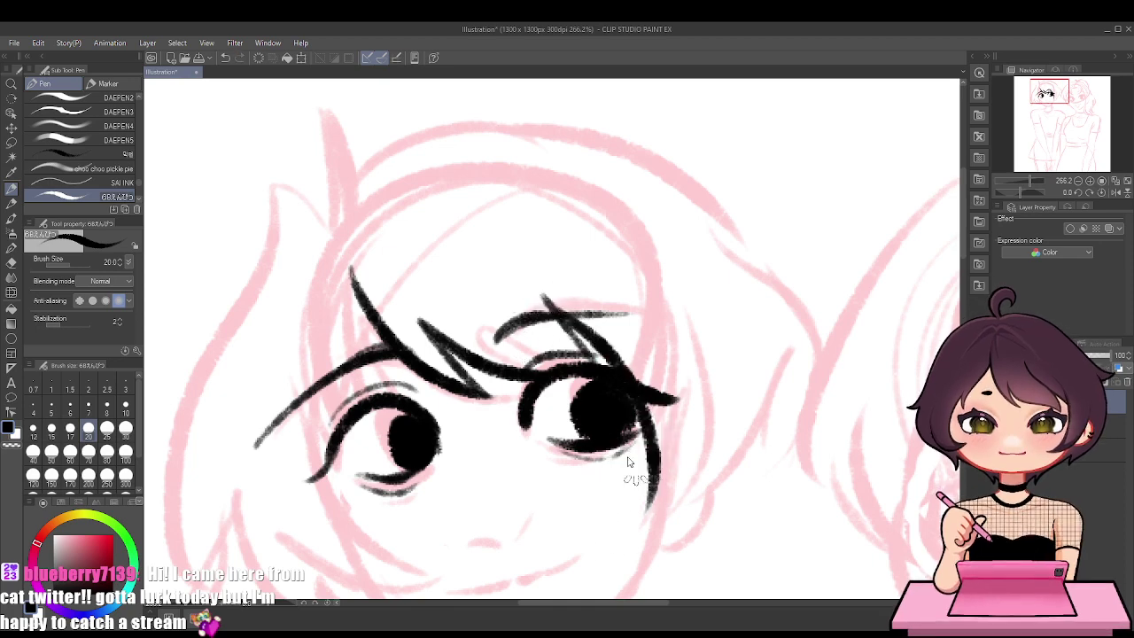
{"action": "key", "text": "ctrl+z"}
{"action": "left_click_drag", "start_coordinate": [547, 294], "coordinate": [621, 523]}
{"action": "key", "text": "ctrl+z"}
{"action": "mouse_move", "coordinate": [536, 288]}
{"action": "left_mouse_down"}
{"action": "mouse_move", "coordinate": [670, 455]}
{"action": "mouse_move", "coordinate": [643, 521]}
{"action": "left_mouse_up"}
{"action": "left_click_drag", "start_coordinate": [670, 477], "coordinate": [620, 556]}
{"action": "key", "text": "ctrl+z"}
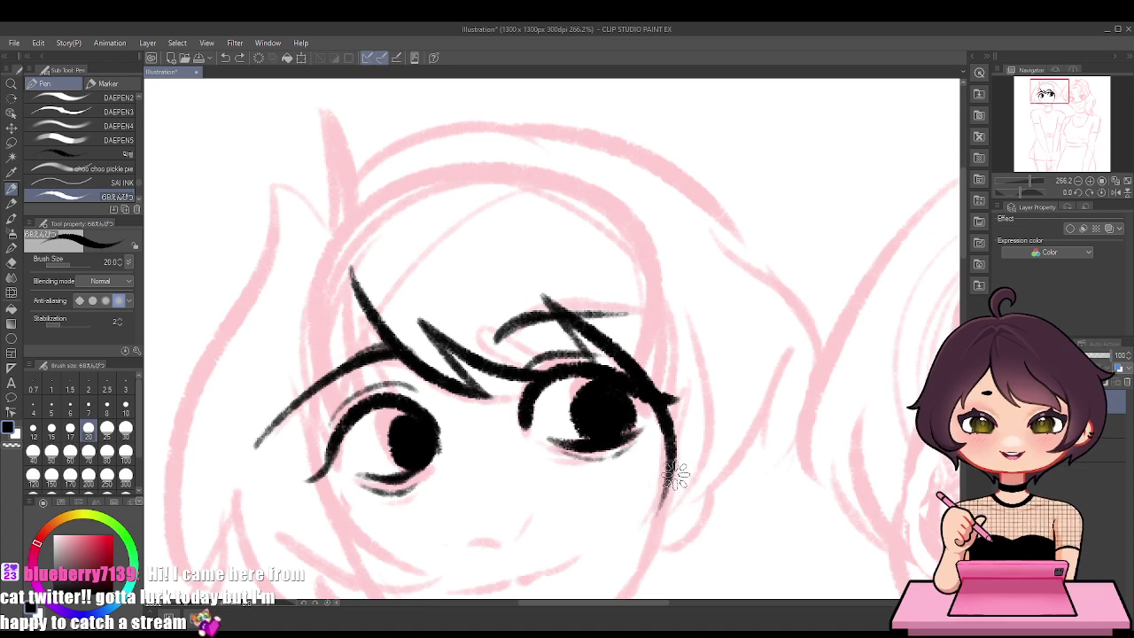
{"action": "key", "text": "ctrl+z"}
Ink the side hair sweeping up from the cheek into pointed, flicked tips beside the ear area
{"action": "mouse_move", "coordinate": [675, 472]}
{"action": "left_mouse_down"}
{"action": "mouse_move", "coordinate": [636, 545]}
{"action": "mouse_move", "coordinate": [694, 493]}
{"action": "mouse_move", "coordinate": [721, 370]}
{"action": "left_mouse_up"}
{"action": "key", "text": "ctrl+z"}
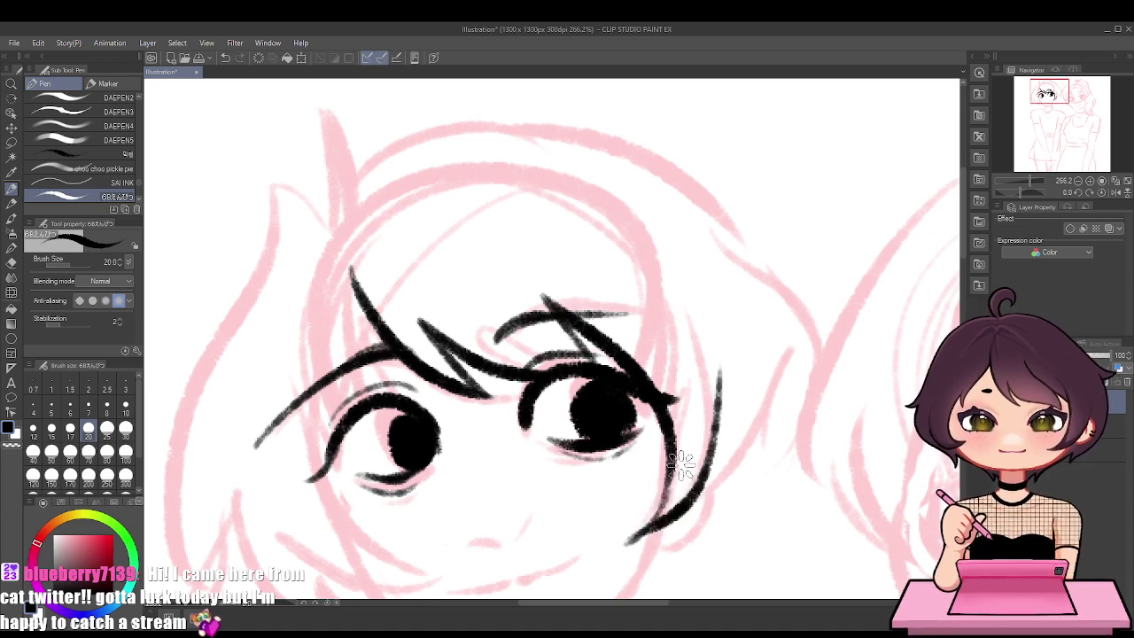
{"action": "key", "text": "ctrl+z"}
{"action": "mouse_move", "coordinate": [628, 543]}
{"action": "left_mouse_down"}
{"action": "mouse_move", "coordinate": [723, 390]}
{"action": "mouse_move", "coordinate": [765, 467]}
{"action": "left_mouse_up"}
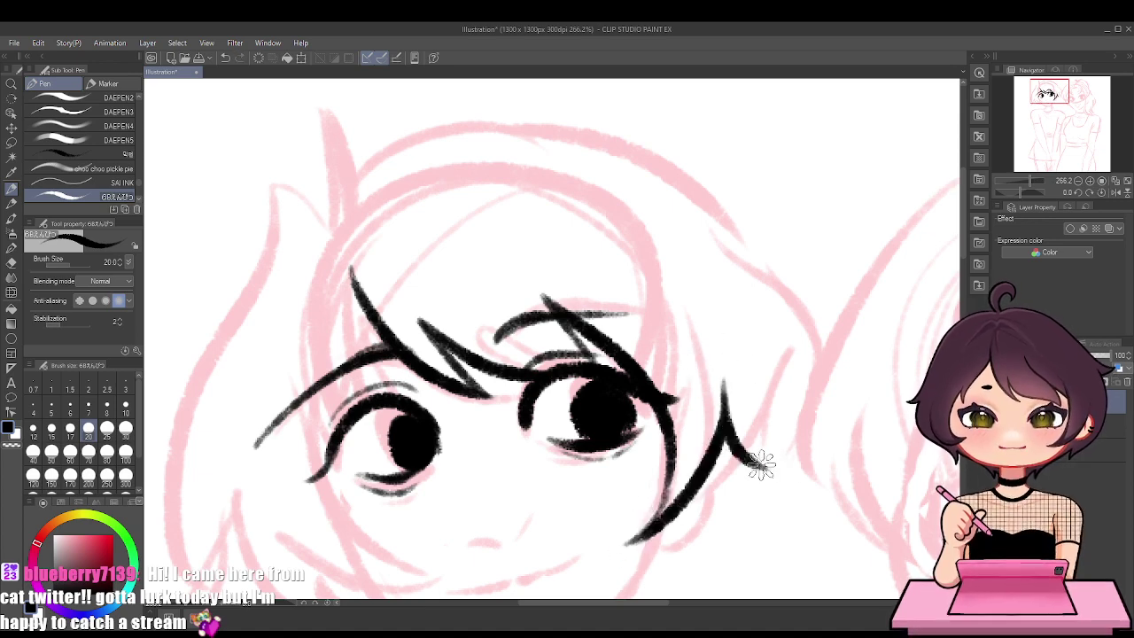
{"action": "left_click_drag", "start_coordinate": [730, 422], "coordinate": [760, 358]}
{"action": "mouse_move", "coordinate": [740, 397]}
{"action": "left_mouse_down"}
{"action": "mouse_move", "coordinate": [777, 301]}
{"action": "mouse_move", "coordinate": [721, 234]}
{"action": "mouse_move", "coordinate": [740, 399]}
{"action": "left_mouse_up"}
{"action": "key", "text": "ctrl+z"}
{"action": "key", "text": "ctrl+z"}
{"action": "key", "text": "ctrl+z"}
{"action": "key", "text": "ctrl+z"}
Ink the spiky tuft and the rounded hair outline over the crown, curving down to the flicked side tips
{"action": "mouse_move", "coordinate": [330, 229]}
{"action": "left_mouse_down"}
{"action": "mouse_move", "coordinate": [317, 119]}
{"action": "mouse_move", "coordinate": [357, 209]}
{"action": "mouse_move", "coordinate": [596, 126]}
{"action": "left_mouse_up"}
{"action": "key", "text": "ctrl+z"}
{"action": "key", "text": "ctrl+z"}
{"action": "mouse_move", "coordinate": [359, 214]}
{"action": "left_mouse_down"}
{"action": "mouse_move", "coordinate": [562, 134]}
{"action": "mouse_move", "coordinate": [744, 218]}
{"action": "mouse_move", "coordinate": [779, 353]}
{"action": "left_mouse_up"}
{"action": "key", "text": "ctrl+z"}
{"action": "mouse_move", "coordinate": [648, 168]}
{"action": "left_mouse_down"}
{"action": "mouse_move", "coordinate": [785, 277]}
{"action": "mouse_move", "coordinate": [768, 409]}
{"action": "left_mouse_up"}
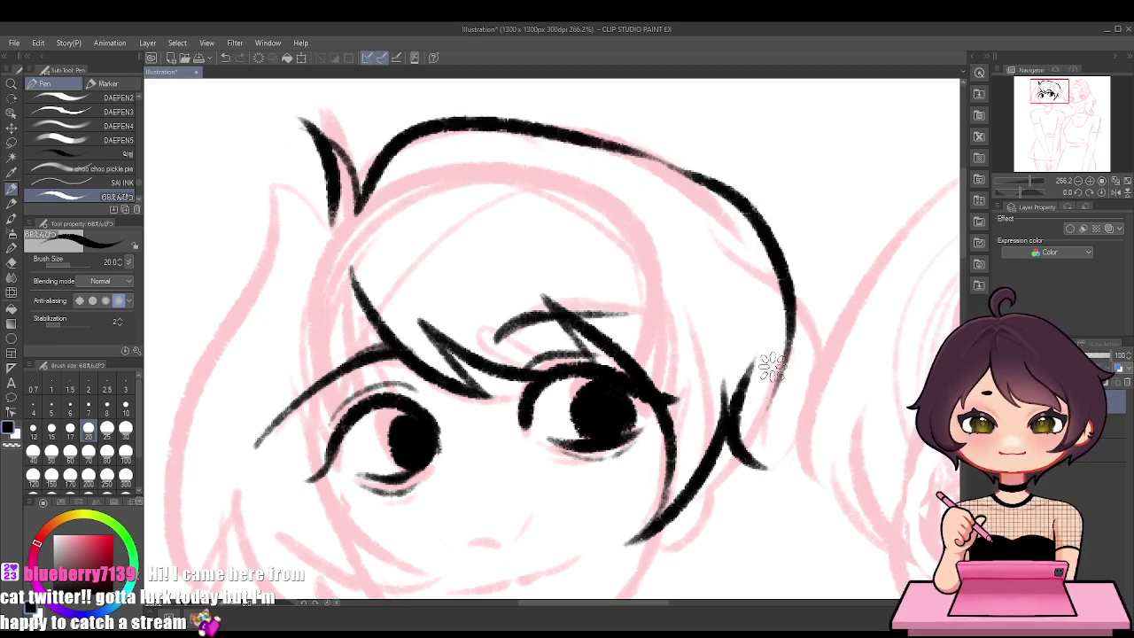
{"action": "left_click_drag", "start_coordinate": [774, 367], "coordinate": [773, 448]}
{"action": "key", "text": "ctrl+z"}
{"action": "left_click_drag", "start_coordinate": [791, 363], "coordinate": [735, 441]}
{"action": "key", "text": "ctrl+z"}
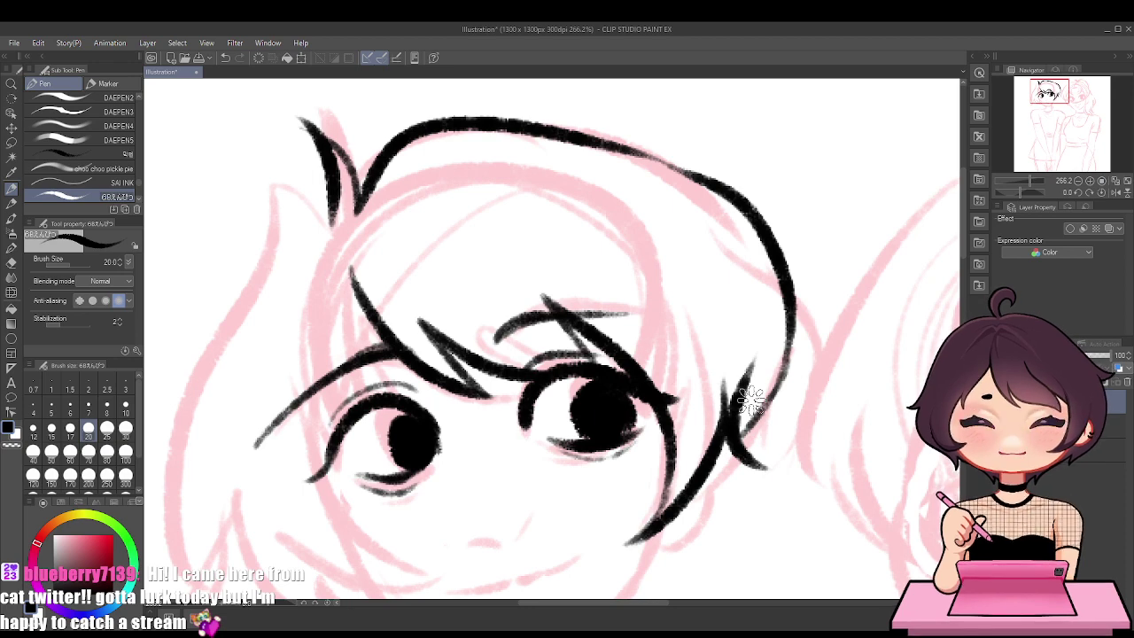
Ink a long face-framing strand from the bangs' peak down past the outer eye to the lower cheek
{"action": "left_click_drag", "start_coordinate": [343, 268], "coordinate": [416, 567]}
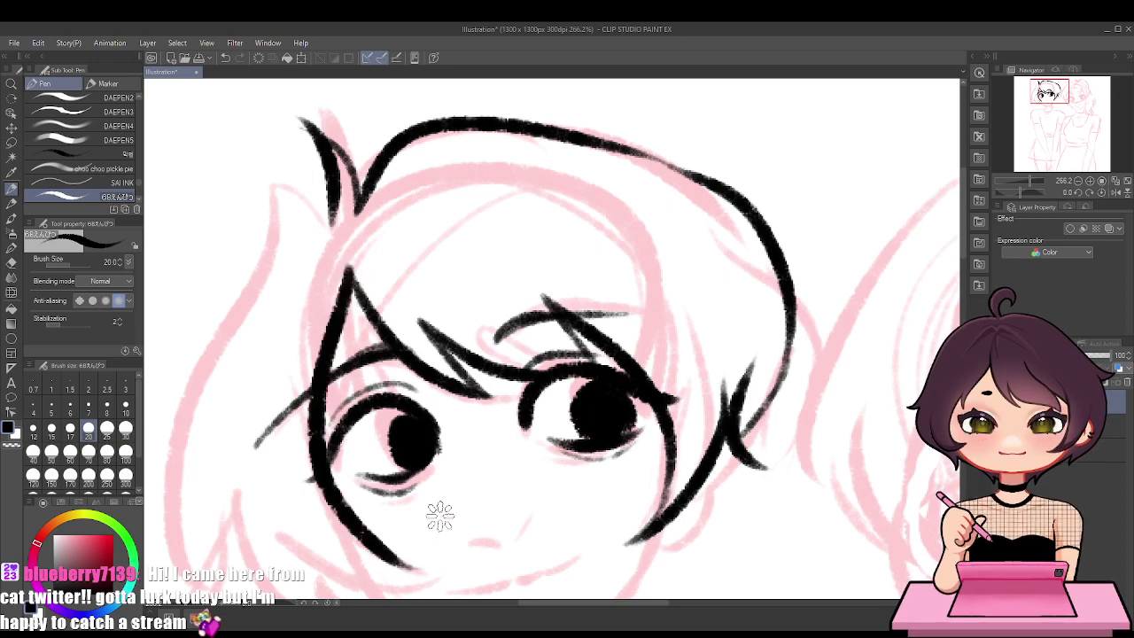
{"action": "key", "text": "ctrl+z"}
{"action": "mouse_move", "coordinate": [351, 270]}
{"action": "left_mouse_down"}
{"action": "mouse_move", "coordinate": [347, 345]}
{"action": "mouse_move", "coordinate": [456, 578]}
{"action": "left_mouse_up"}
{"action": "scroll", "coordinate": [463, 440], "scroll_direction": "down", "scroll_amount": 4}
{"action": "scroll", "coordinate": [418, 482], "scroll_direction": "up", "scroll_amount": 3}
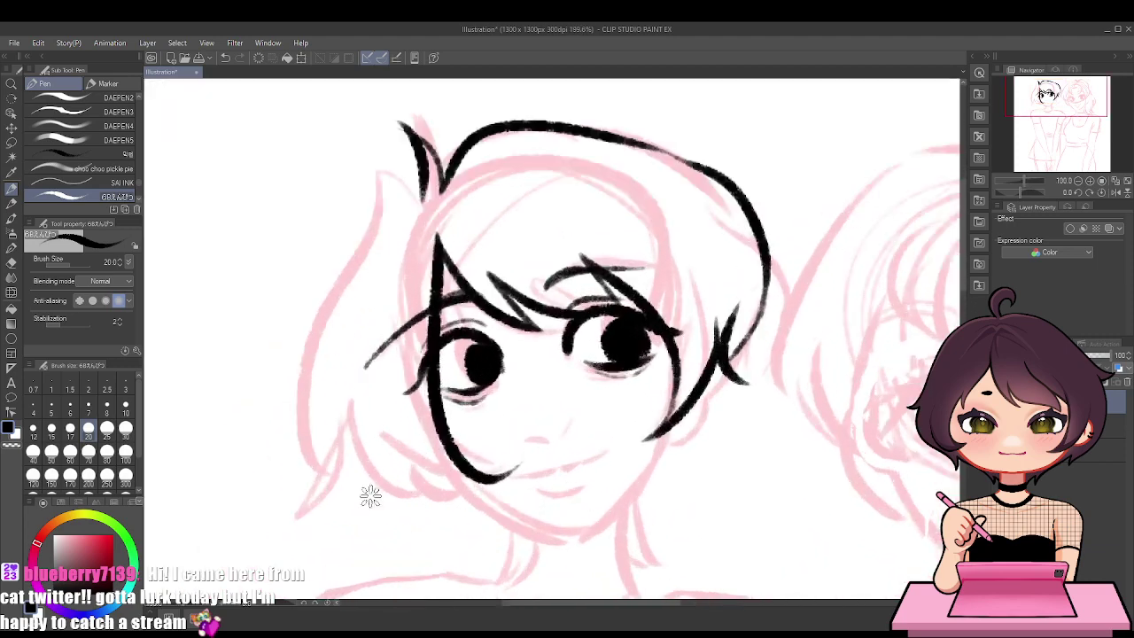
{"action": "key", "text": "ctrl+z"}
{"action": "mouse_move", "coordinate": [432, 249]}
{"action": "left_mouse_down"}
{"action": "mouse_move", "coordinate": [505, 456]}
{"action": "mouse_move", "coordinate": [370, 387]}
{"action": "left_mouse_up"}
Ink the outer hair contour from the tuft down to the flicked ends beside the jaw
{"action": "mouse_move", "coordinate": [419, 189]}
{"action": "left_mouse_down"}
{"action": "mouse_move", "coordinate": [363, 241]}
{"action": "mouse_move", "coordinate": [353, 465]}
{"action": "mouse_move", "coordinate": [330, 507]}
{"action": "mouse_move", "coordinate": [363, 428]}
{"action": "mouse_move", "coordinate": [441, 444]}
{"action": "mouse_move", "coordinate": [458, 486]}
{"action": "mouse_move", "coordinate": [506, 526]}
{"action": "mouse_move", "coordinate": [575, 554]}
{"action": "left_mouse_up"}
{"action": "key", "text": "ctrl+z"}
{"action": "key", "text": "ctrl+z"}
Ink the short-haired figure's jaw and chin line and a small earlobe curve beside the cheek
{"action": "mouse_move", "coordinate": [452, 470]}
{"action": "left_mouse_down"}
{"action": "mouse_move", "coordinate": [577, 533]}
{"action": "mouse_move", "coordinate": [660, 430]}
{"action": "left_mouse_up"}
{"action": "key", "text": "ctrl+z"}
{"action": "mouse_move", "coordinate": [574, 532]}
{"action": "left_mouse_down"}
{"action": "mouse_move", "coordinate": [674, 411]}
{"action": "mouse_move", "coordinate": [714, 383]}
{"action": "left_mouse_up"}
{"action": "key", "text": "ctrl+z"}
{"action": "mouse_move", "coordinate": [667, 447]}
{"action": "left_mouse_down"}
{"action": "mouse_move", "coordinate": [691, 435]}
{"action": "mouse_move", "coordinate": [698, 399]}
{"action": "left_mouse_up"}
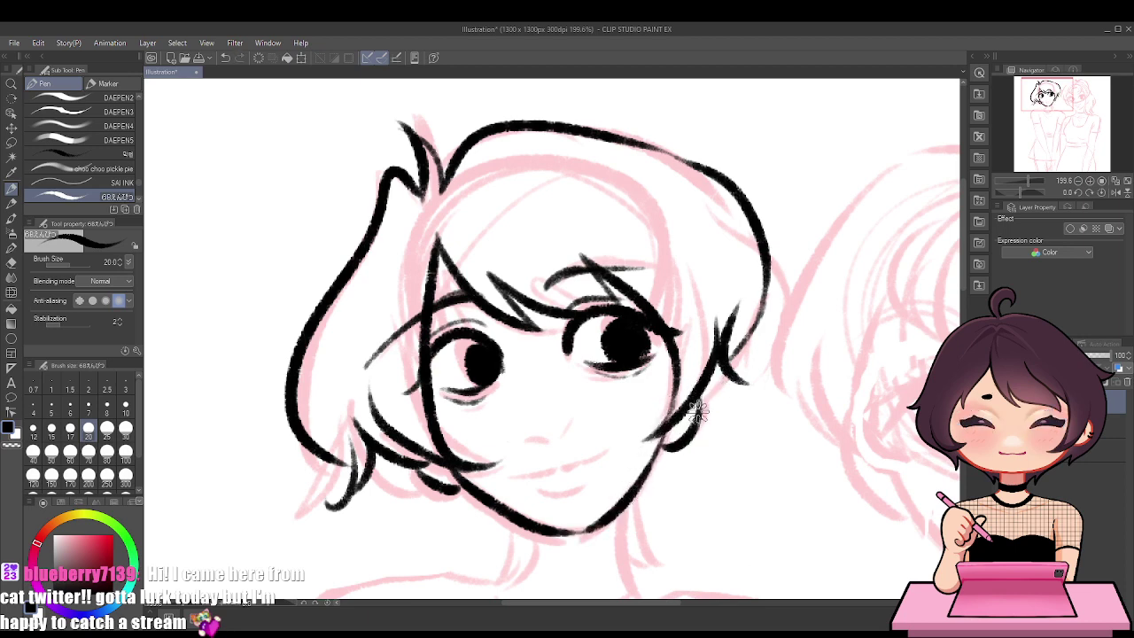
Add an upper bang strand, curved shine lines near the crown, and inner strands within the outer side hair
{"action": "left_click_drag", "start_coordinate": [600, 211], "coordinate": [669, 326]}
{"action": "key", "text": "ctrl+z"}
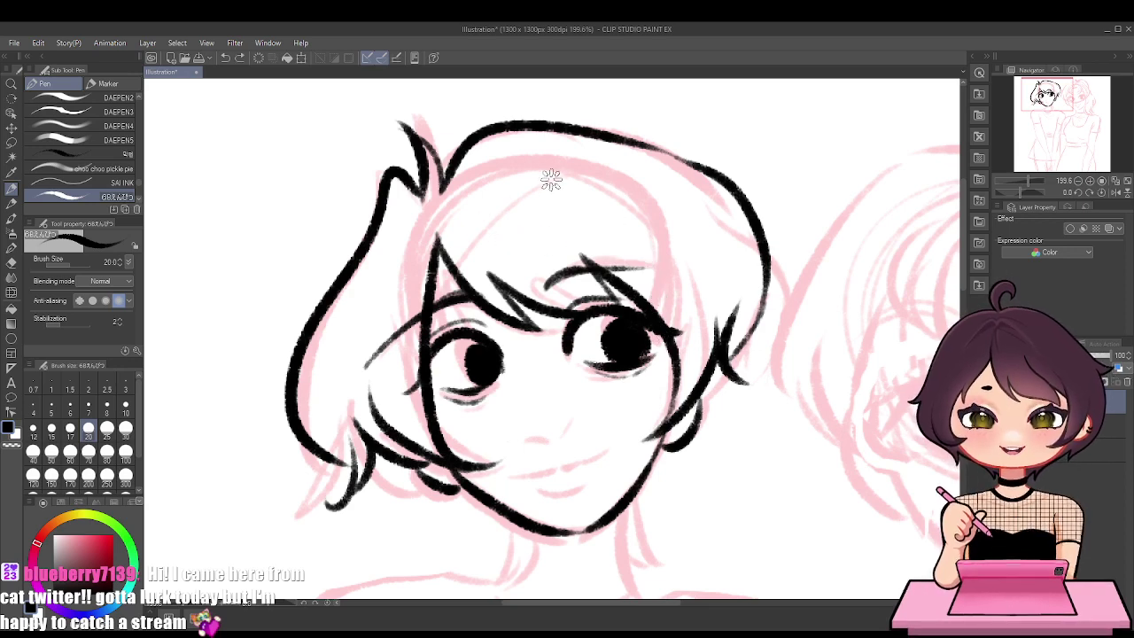
{"action": "left_click_drag", "start_coordinate": [552, 177], "coordinate": [660, 324]}
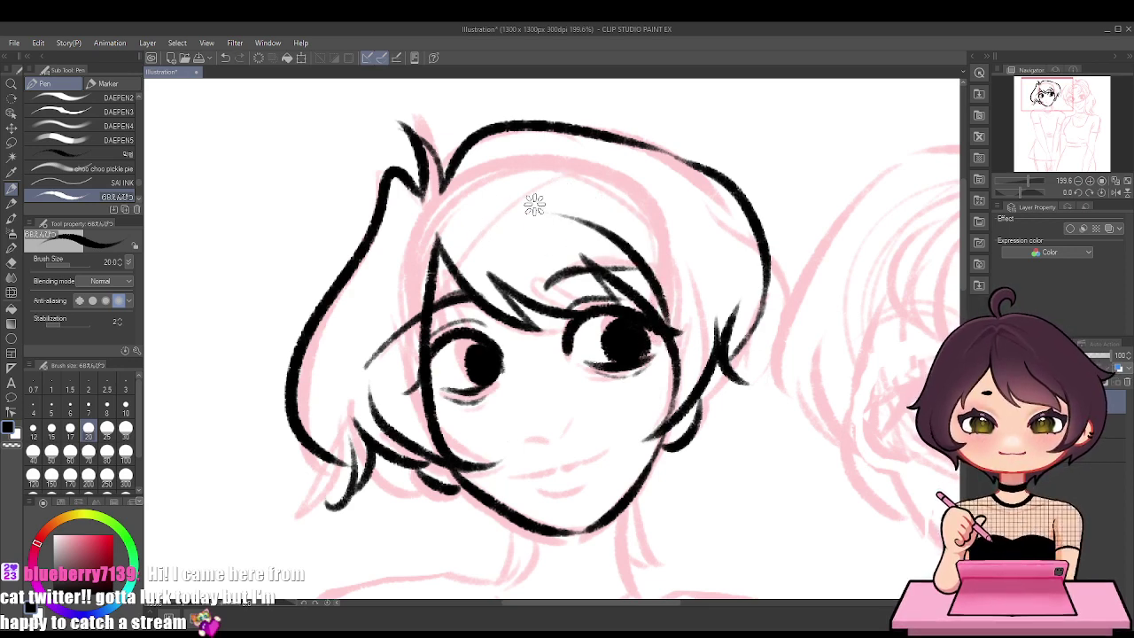
{"action": "left_click_drag", "start_coordinate": [492, 184], "coordinate": [627, 200]}
{"action": "left_click_drag", "start_coordinate": [554, 186], "coordinate": [637, 196]}
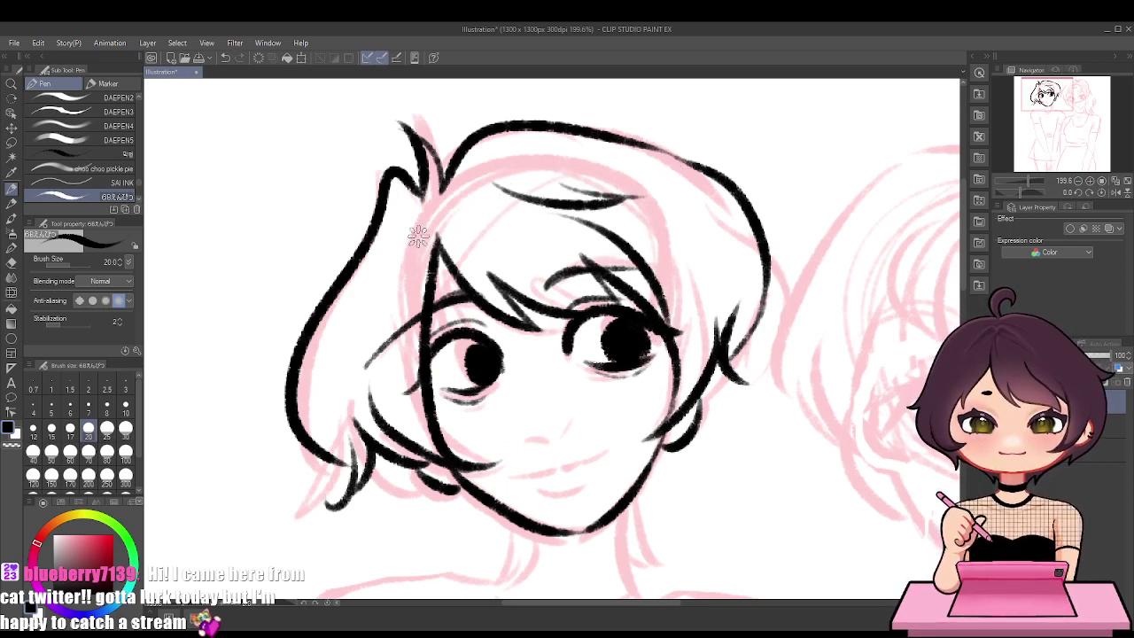
{"action": "left_click_drag", "start_coordinate": [414, 229], "coordinate": [371, 363]}
{"action": "mouse_move", "coordinate": [395, 302]}
{"action": "left_mouse_down"}
{"action": "mouse_move", "coordinate": [399, 397]}
{"action": "mouse_move", "coordinate": [412, 418]}
{"action": "left_mouse_up"}
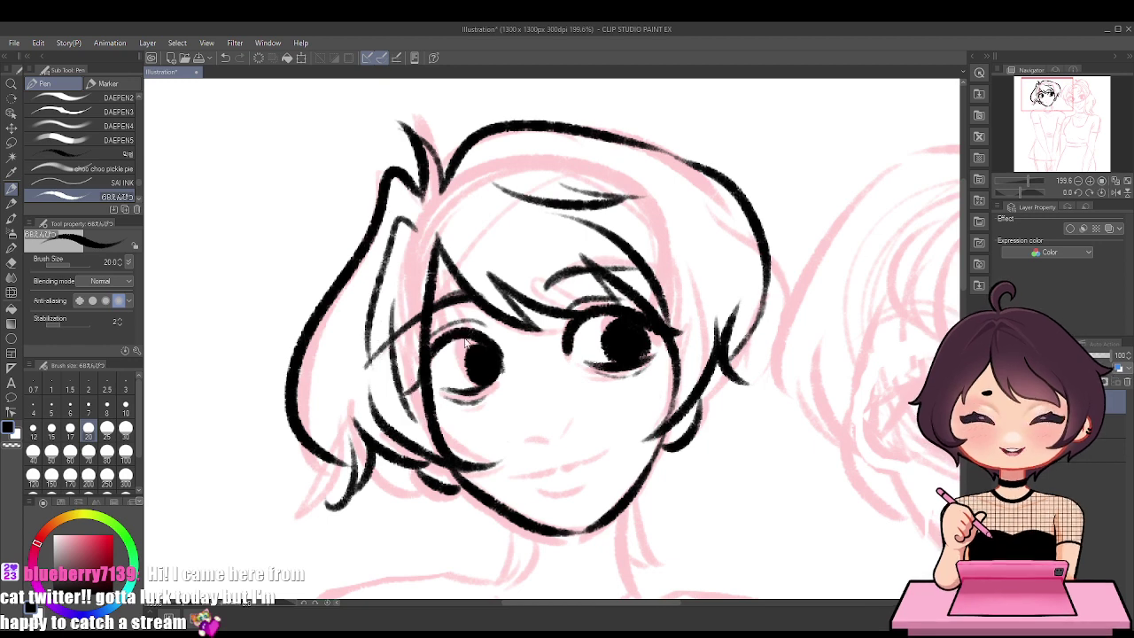
Ink the short-haired figure's smiling mouth line, the lower lip curve, and two small nose strokes over the sketch
{"action": "scroll", "coordinate": [603, 478], "scroll_direction": "up", "scroll_amount": 4}
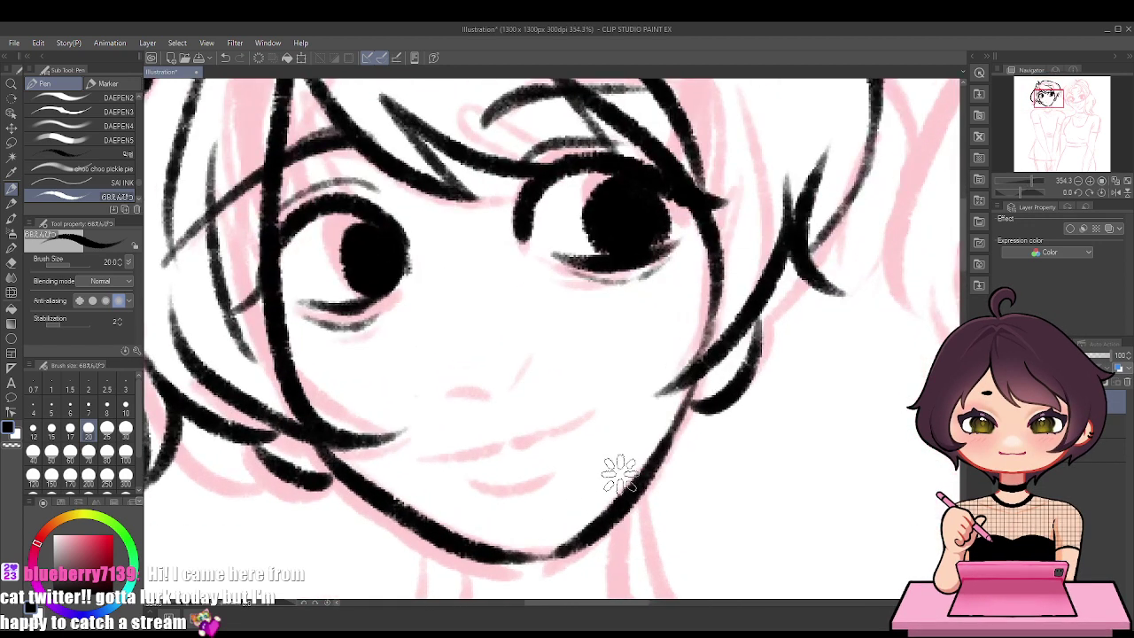
{"action": "left_click_drag", "start_coordinate": [442, 451], "coordinate": [595, 412]}
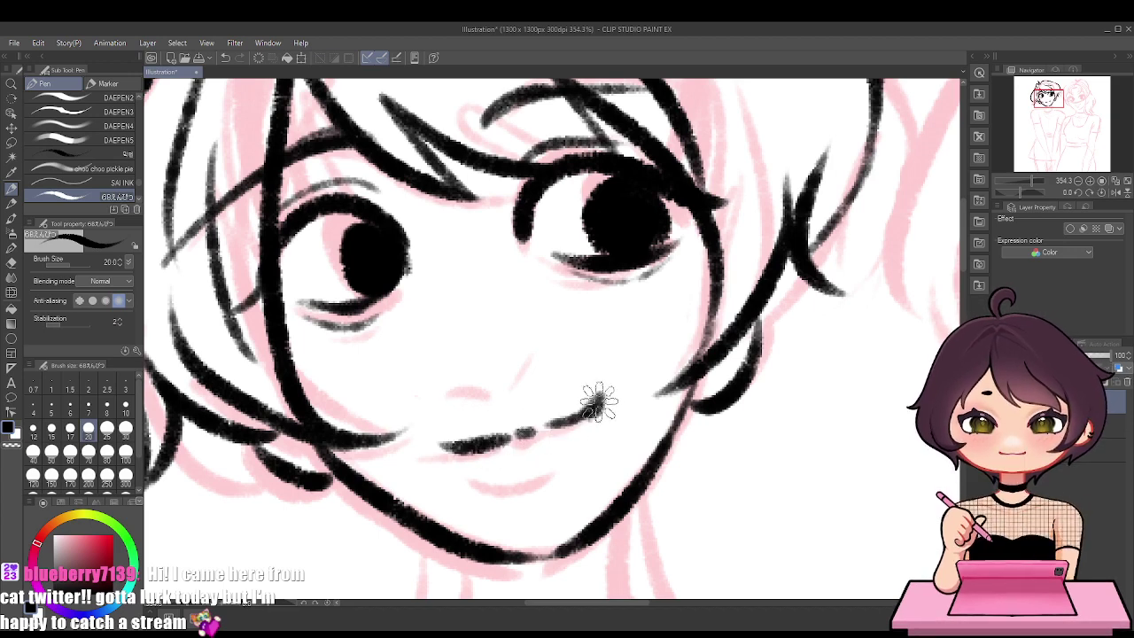
{"action": "left_click_drag", "start_coordinate": [434, 442], "coordinate": [470, 443]}
{"action": "left_click_drag", "start_coordinate": [497, 482], "coordinate": [580, 454]}
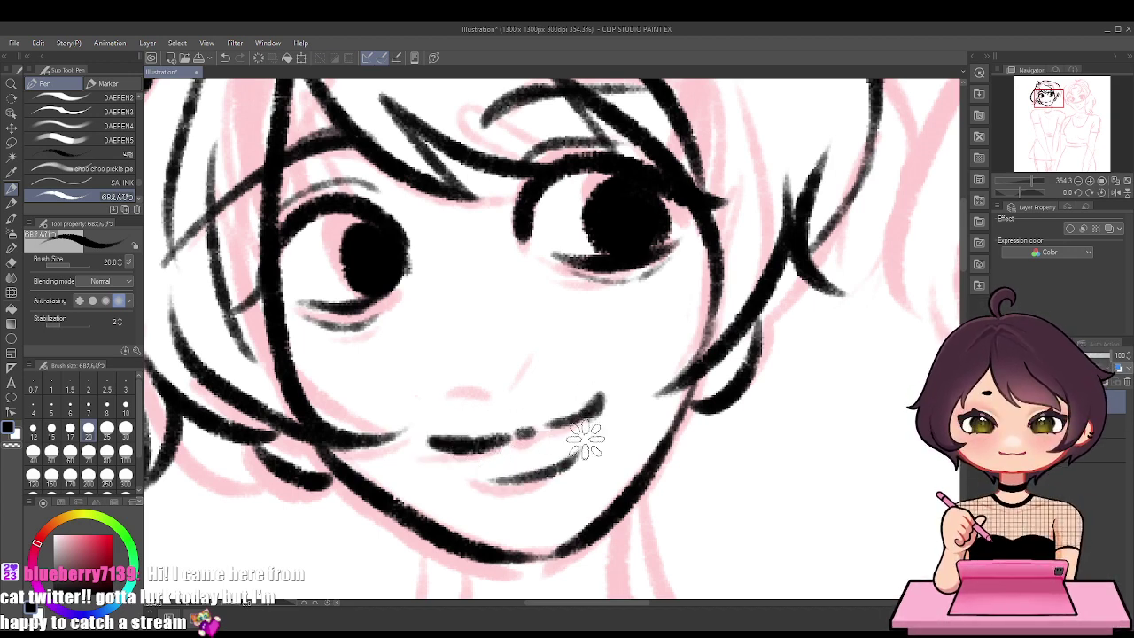
{"action": "mouse_move", "coordinate": [448, 391]}
{"action": "left_mouse_down"}
{"action": "mouse_move", "coordinate": [511, 403]}
{"action": "mouse_move", "coordinate": [544, 374]}
{"action": "left_mouse_up"}
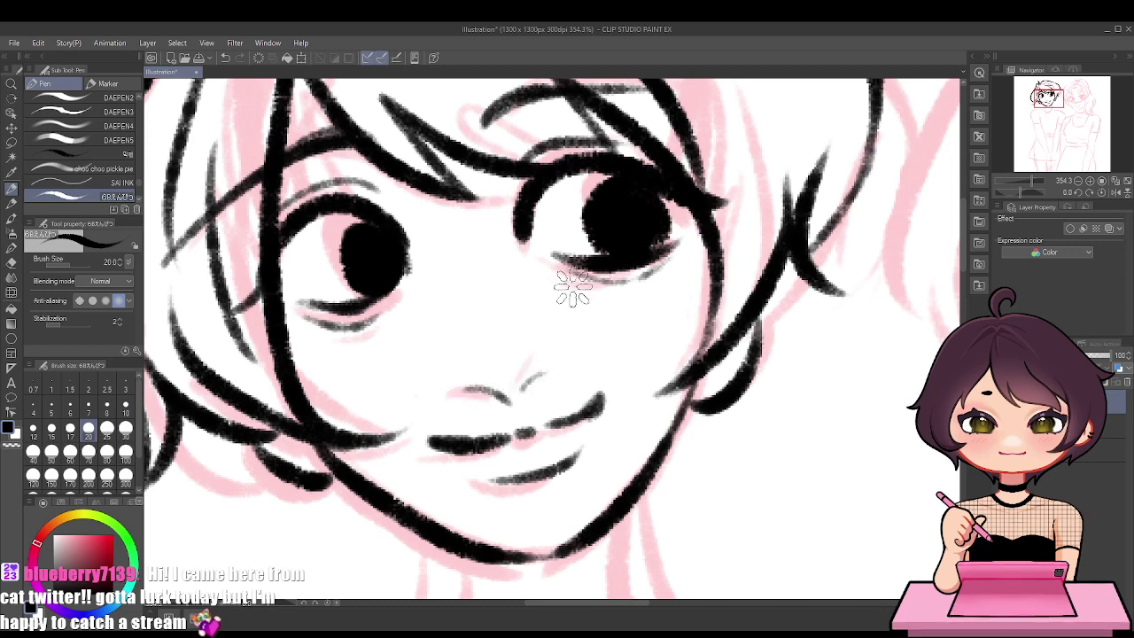
Add fine lower lash strokes beneath both of the short-haired figure's eyes
{"action": "mouse_move", "coordinate": [620, 273]}
{"action": "left_mouse_down"}
{"action": "mouse_move", "coordinate": [647, 285]}
{"action": "mouse_move", "coordinate": [644, 263]}
{"action": "mouse_move", "coordinate": [688, 265]}
{"action": "left_mouse_up"}
{"action": "mouse_move", "coordinate": [316, 315]}
{"action": "left_mouse_down"}
{"action": "mouse_move", "coordinate": [342, 324]}
{"action": "mouse_move", "coordinate": [331, 335]}
{"action": "mouse_move", "coordinate": [373, 330]}
{"action": "left_mouse_up"}
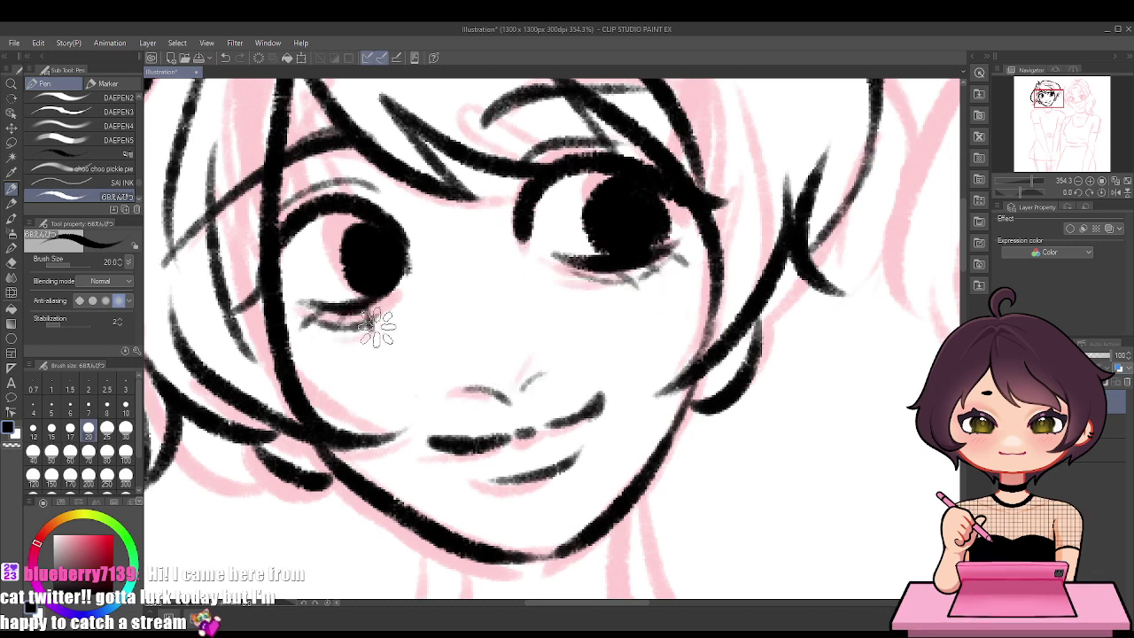
{"action": "scroll", "coordinate": [409, 302], "scroll_direction": "down", "scroll_amount": 6}
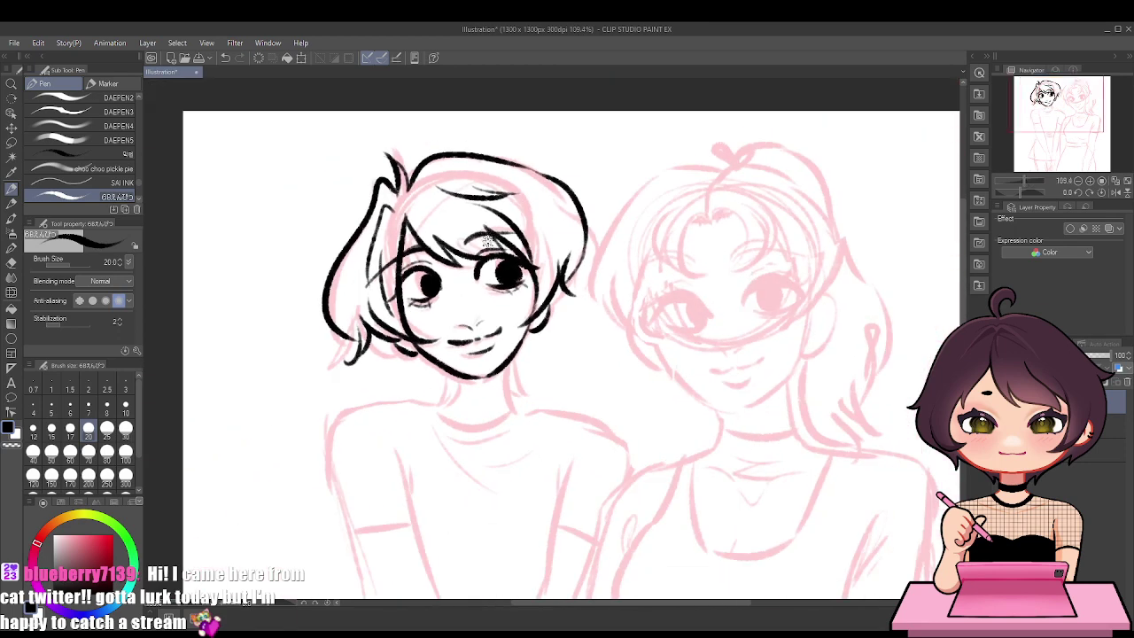
{"action": "scroll", "coordinate": [438, 278], "scroll_direction": "up", "scroll_amount": 6}
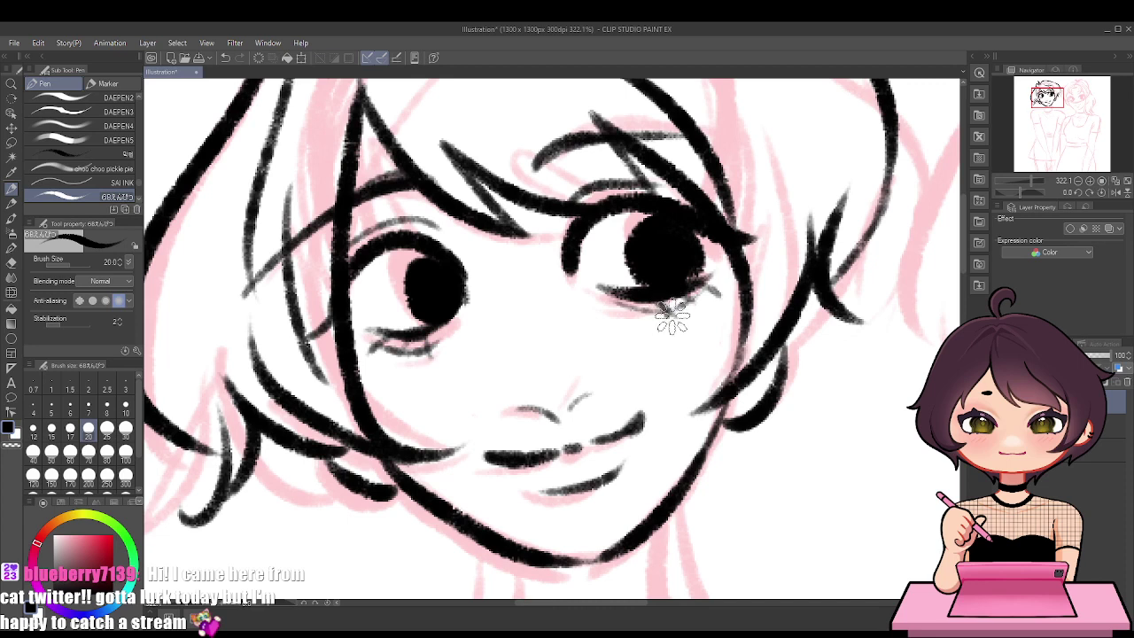
{"action": "mouse_move", "coordinate": [656, 300]}
{"action": "left_mouse_down"}
{"action": "mouse_move", "coordinate": [686, 299]}
{"action": "mouse_move", "coordinate": [676, 297]}
{"action": "left_mouse_up"}
{"action": "key", "text": "ctrl+z"}
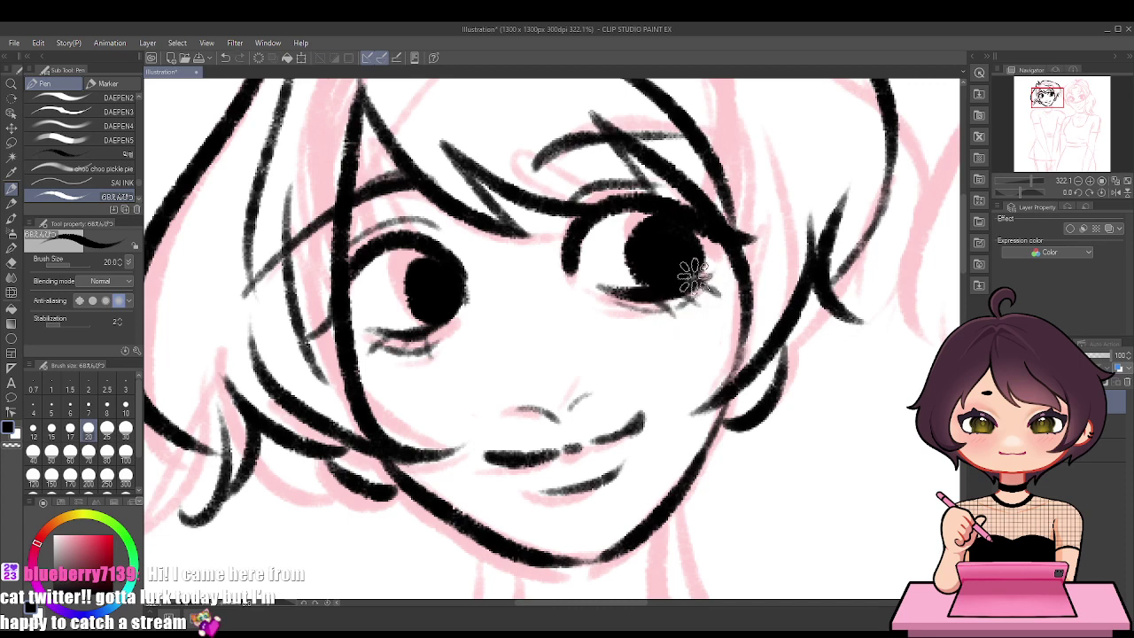
Ink both sides of the short-haired figure's neck from the jaw down to the shirt collar
{"action": "scroll", "coordinate": [669, 334], "scroll_direction": "down", "scroll_amount": 5}
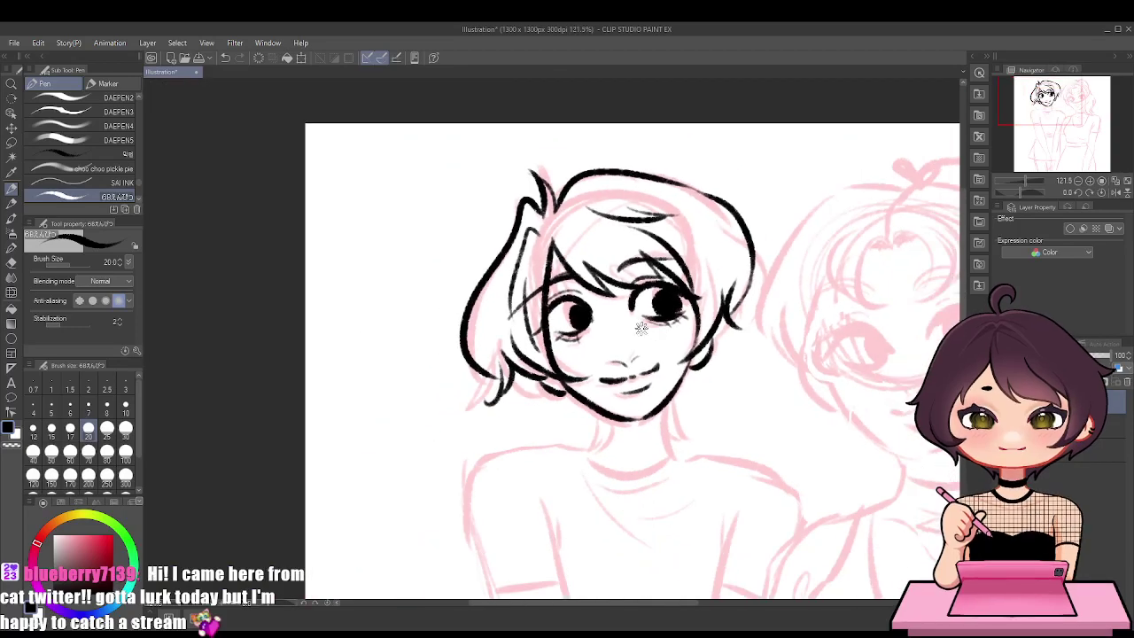
{"action": "scroll", "coordinate": [606, 345], "scroll_direction": "down", "scroll_amount": 1}
{"action": "scroll", "coordinate": [785, 331], "scroll_direction": "up", "scroll_amount": 4}
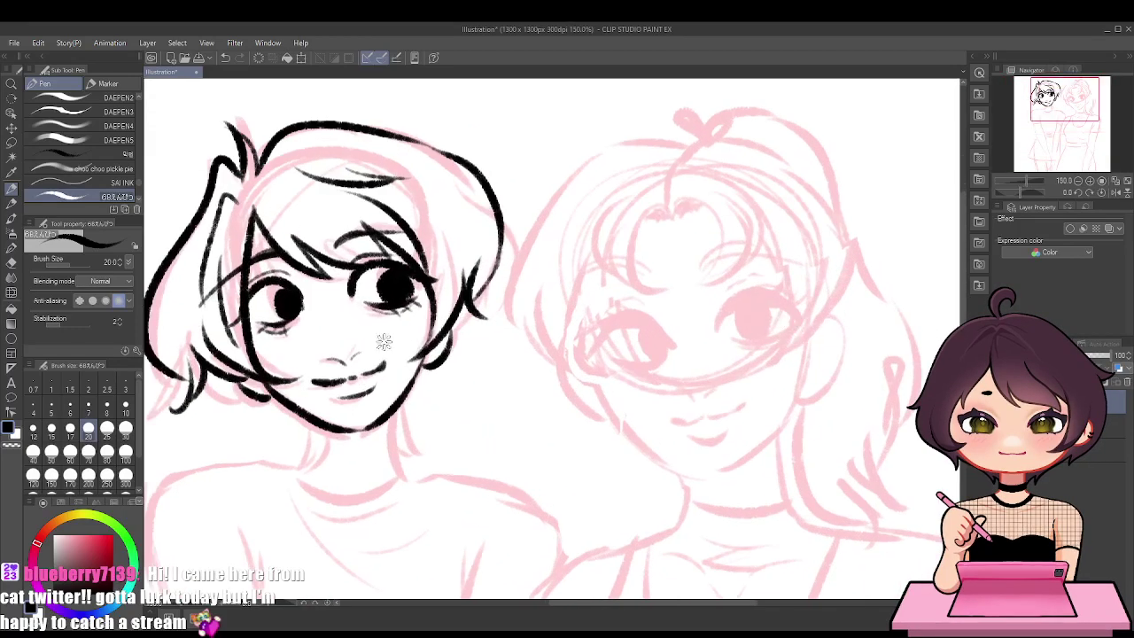
{"action": "scroll", "coordinate": [276, 477], "scroll_direction": "up", "scroll_amount": 2}
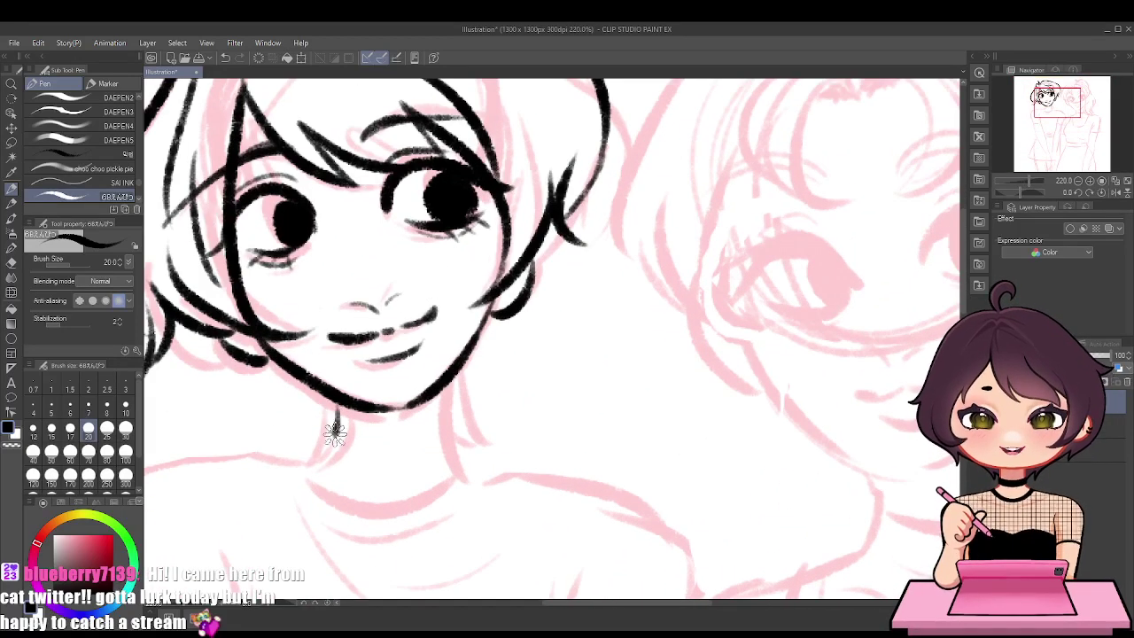
{"action": "left_click_drag", "start_coordinate": [342, 398], "coordinate": [304, 478]}
{"action": "key", "text": "ctrl+z"}
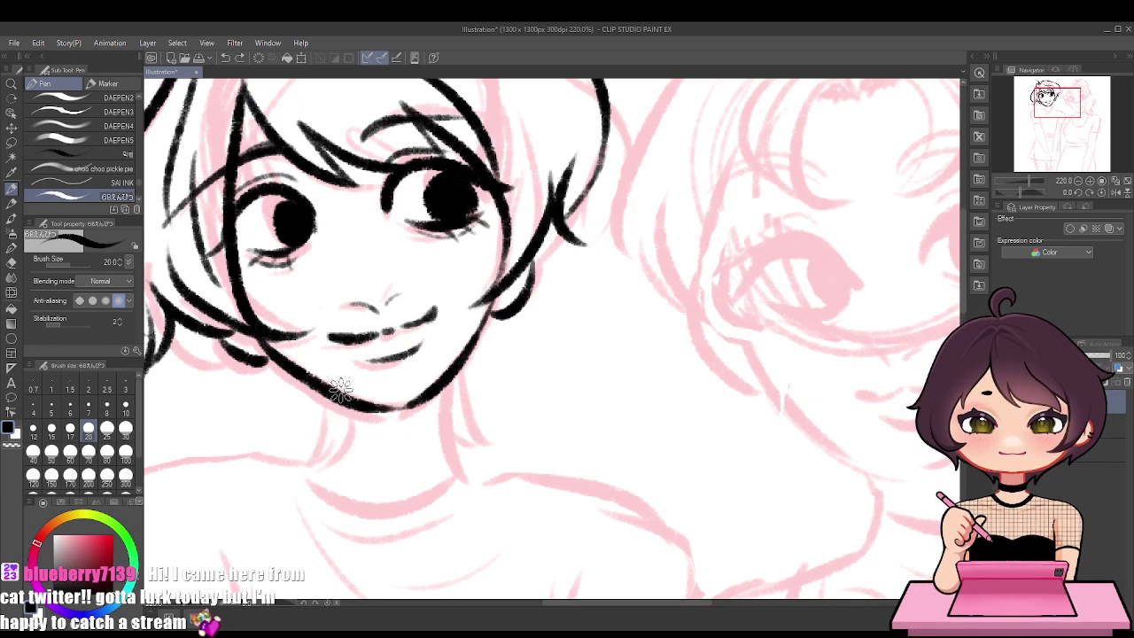
{"action": "left_click_drag", "start_coordinate": [344, 401], "coordinate": [324, 469]}
{"action": "left_click_drag", "start_coordinate": [446, 387], "coordinate": [464, 480]}
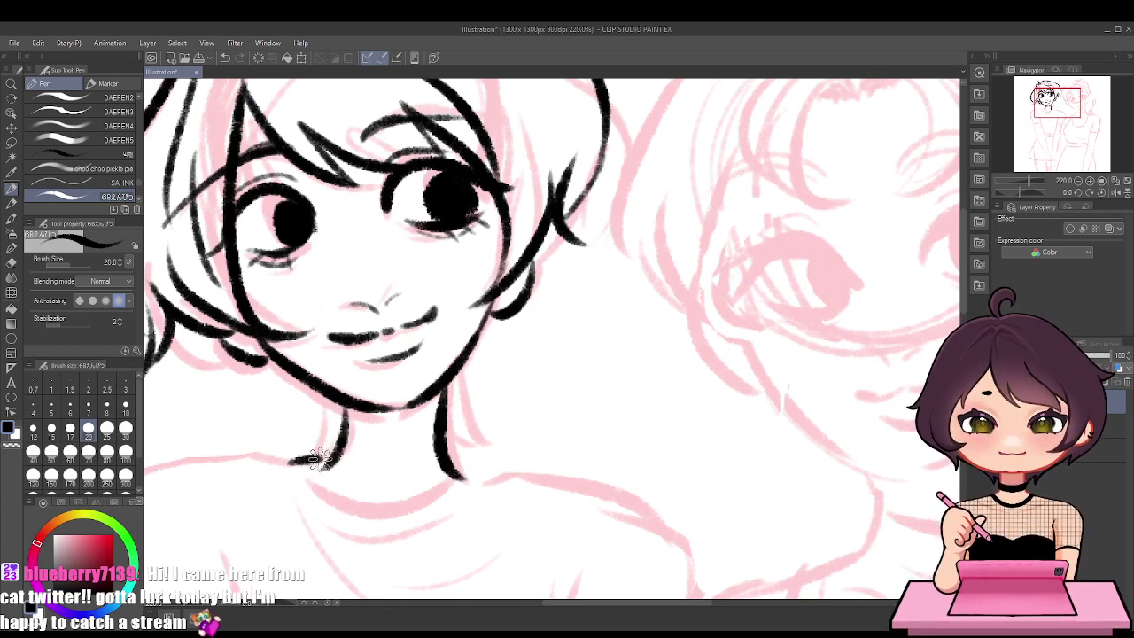
Ink the T-shirt's curved neckline and the shoulder line on the side facing the second figure
{"action": "mouse_move", "coordinate": [285, 463]}
{"action": "left_mouse_down"}
{"action": "mouse_move", "coordinate": [346, 514]}
{"action": "mouse_move", "coordinate": [406, 523]}
{"action": "mouse_move", "coordinate": [453, 486]}
{"action": "left_mouse_up"}
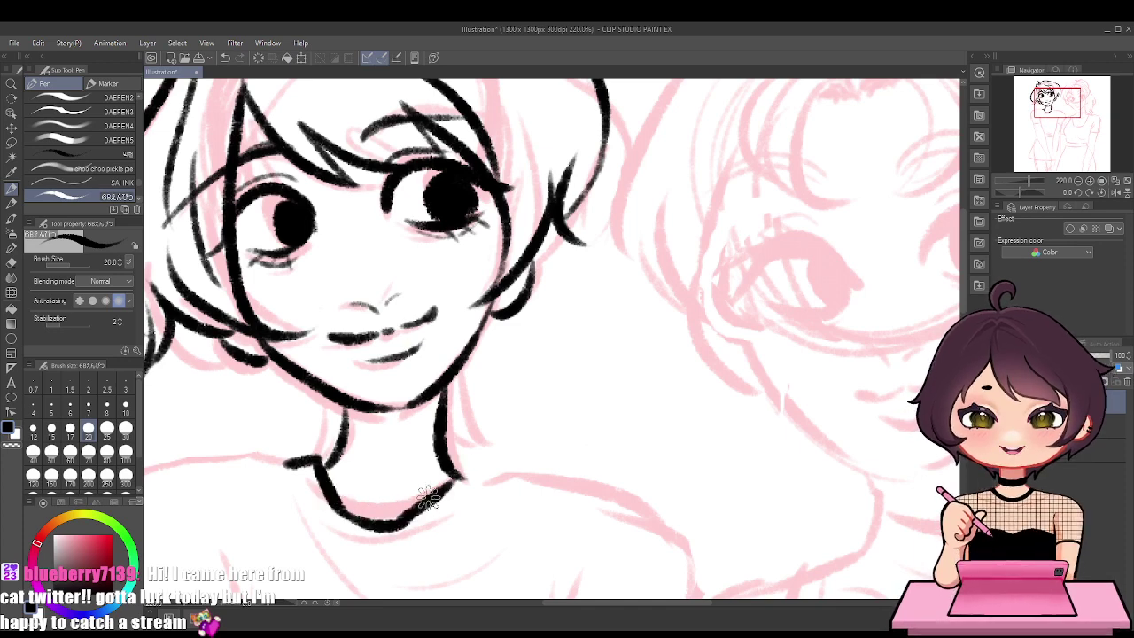
{"action": "key", "text": "ctrl+z"}
{"action": "mouse_move", "coordinate": [408, 520]}
{"action": "left_mouse_down"}
{"action": "mouse_move", "coordinate": [477, 462]}
{"action": "mouse_move", "coordinate": [463, 477]}
{"action": "mouse_move", "coordinate": [506, 475]}
{"action": "mouse_move", "coordinate": [647, 512]}
{"action": "mouse_move", "coordinate": [691, 583]}
{"action": "left_mouse_up"}
Ink the short-haired figure's outer shoulder from the collar around to the top of the sleeve
{"action": "scroll", "coordinate": [560, 501], "scroll_direction": "down", "scroll_amount": 3}
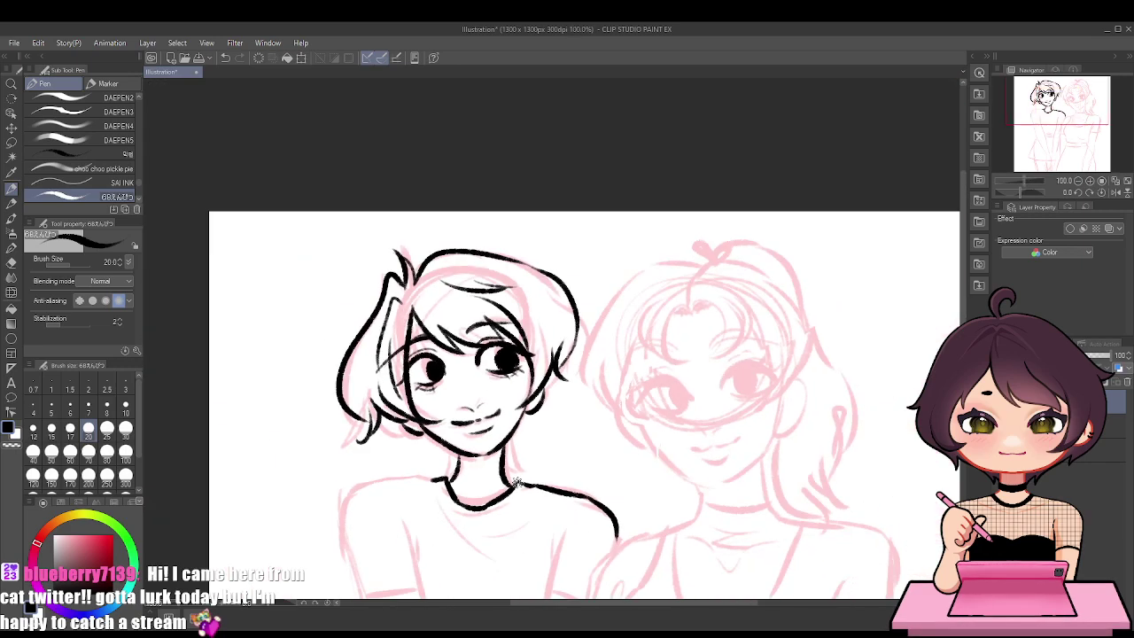
{"action": "scroll", "coordinate": [363, 490], "scroll_direction": "up", "scroll_amount": 1}
{"action": "scroll", "coordinate": [332, 488], "scroll_direction": "down", "scroll_amount": 1}
{"action": "scroll", "coordinate": [330, 488], "scroll_direction": "up", "scroll_amount": 4}
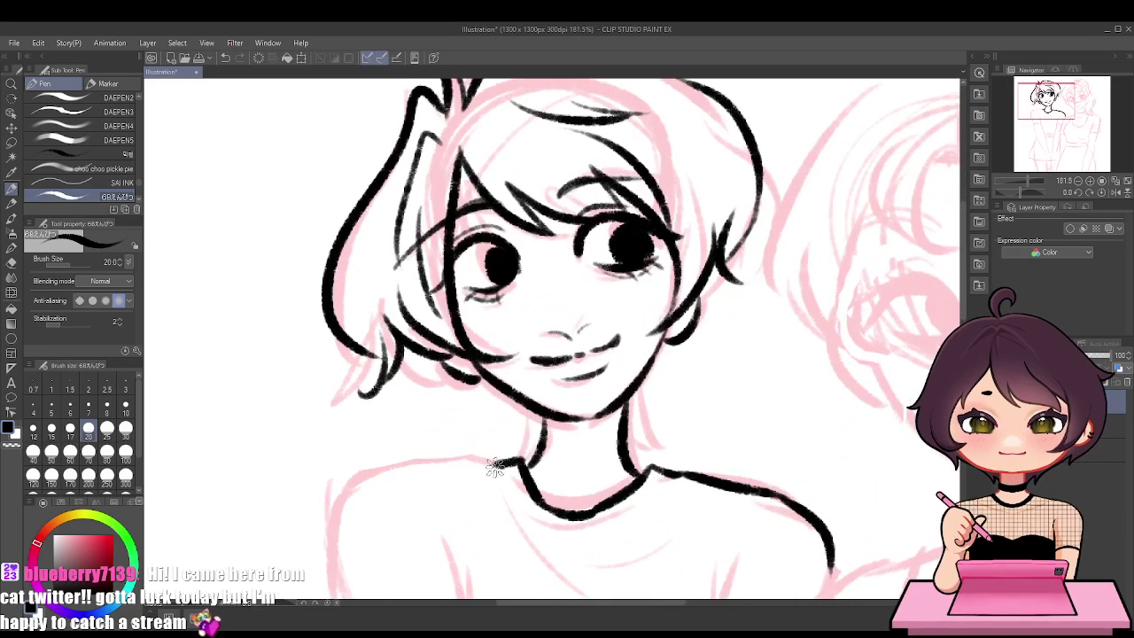
{"action": "mouse_move", "coordinate": [516, 461]}
{"action": "left_mouse_down"}
{"action": "mouse_move", "coordinate": [412, 461]}
{"action": "mouse_move", "coordinate": [336, 594]}
{"action": "left_mouse_up"}
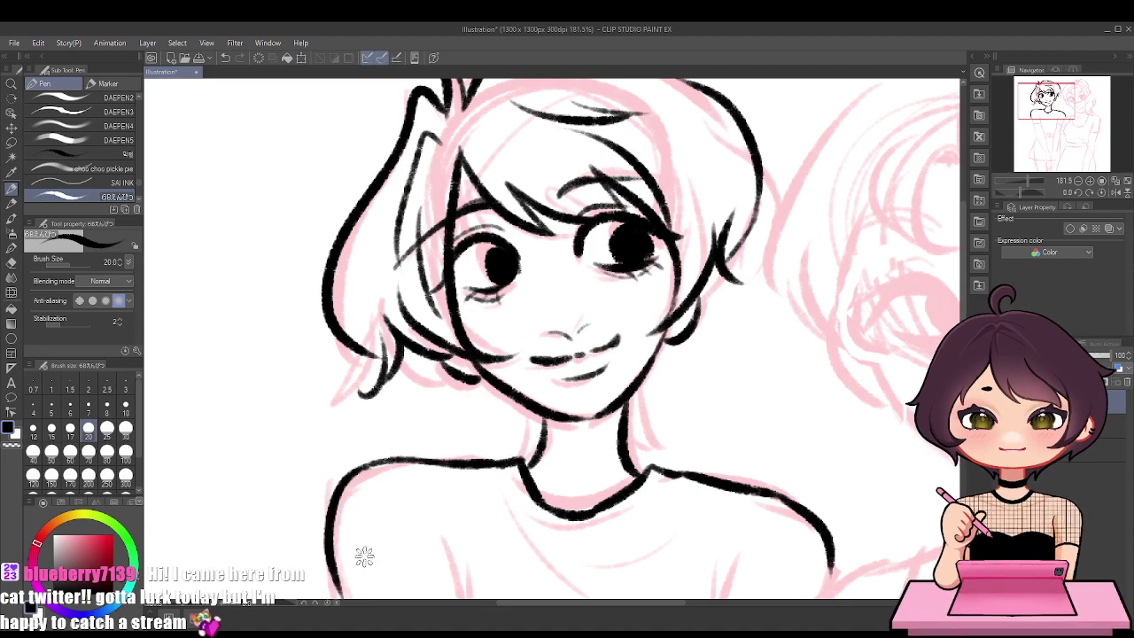
{"action": "scroll", "coordinate": [481, 304], "scroll_direction": "down", "scroll_amount": 5}
{"action": "scroll", "coordinate": [455, 461], "scroll_direction": "up", "scroll_amount": 5}
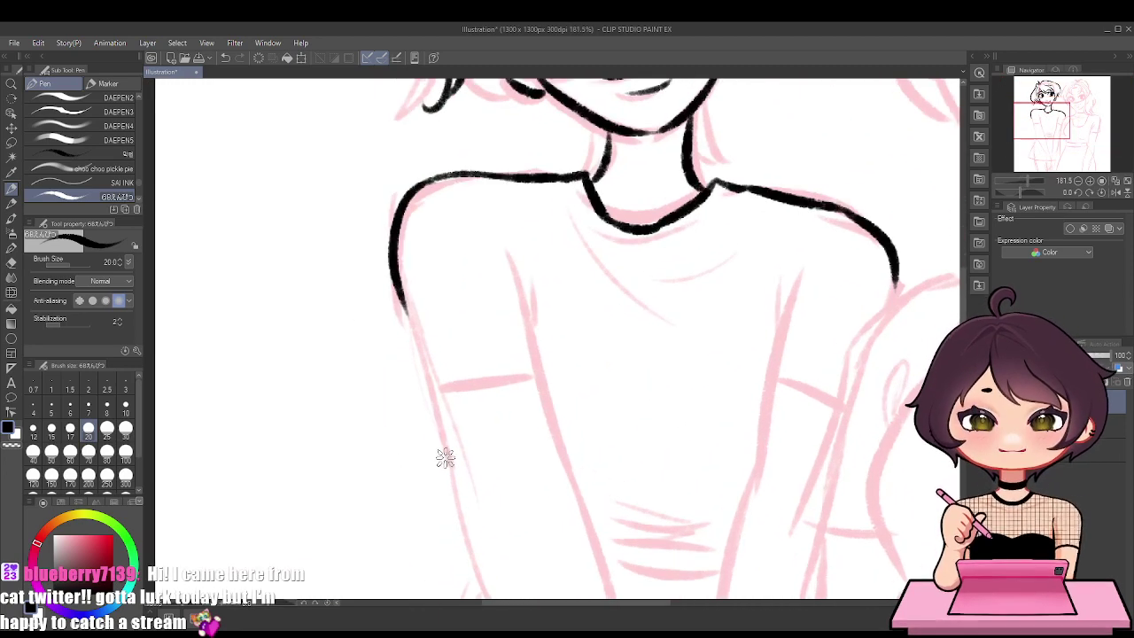
Ink the outer T-shirt sleeve with its side edge, hem, and inner edge, adding a curved fold across the sleeve
{"action": "key", "text": "ctrl+z"}
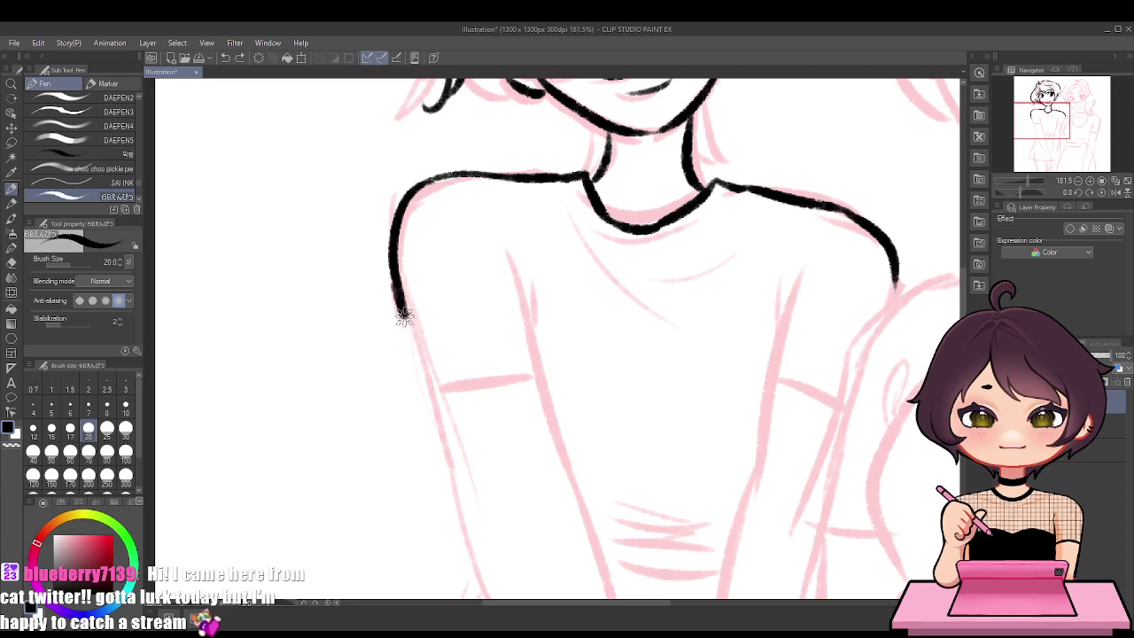
{"action": "mouse_move", "coordinate": [397, 297]}
{"action": "left_mouse_down"}
{"action": "mouse_move", "coordinate": [419, 398]}
{"action": "mouse_move", "coordinate": [555, 372]}
{"action": "mouse_move", "coordinate": [533, 254]}
{"action": "left_mouse_up"}
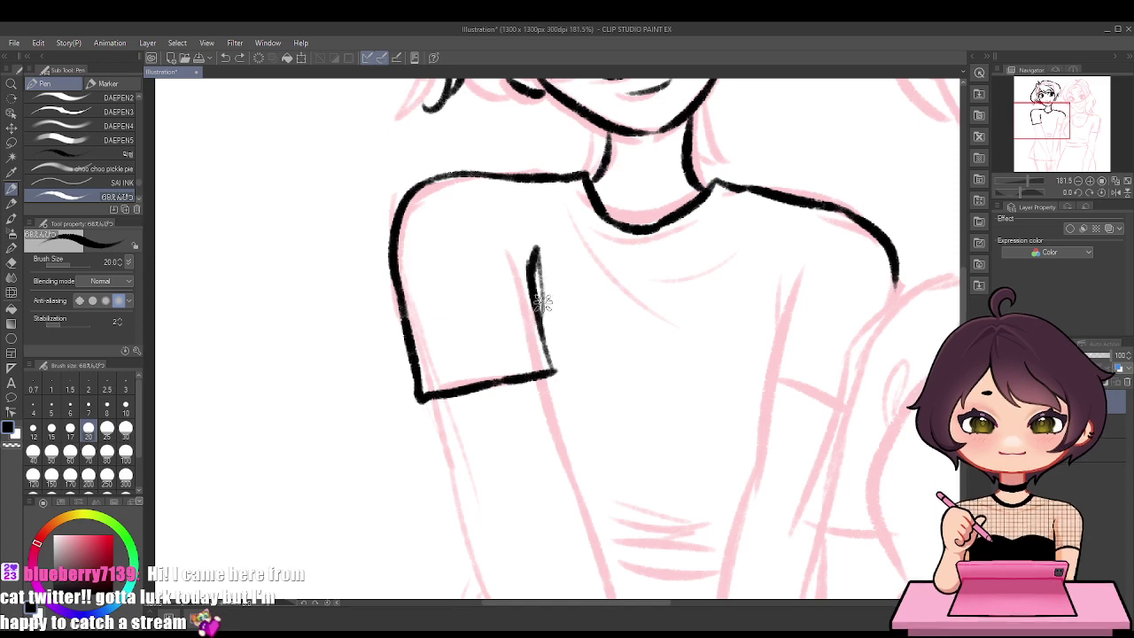
{"action": "left_click_drag", "start_coordinate": [539, 323], "coordinate": [472, 264]}
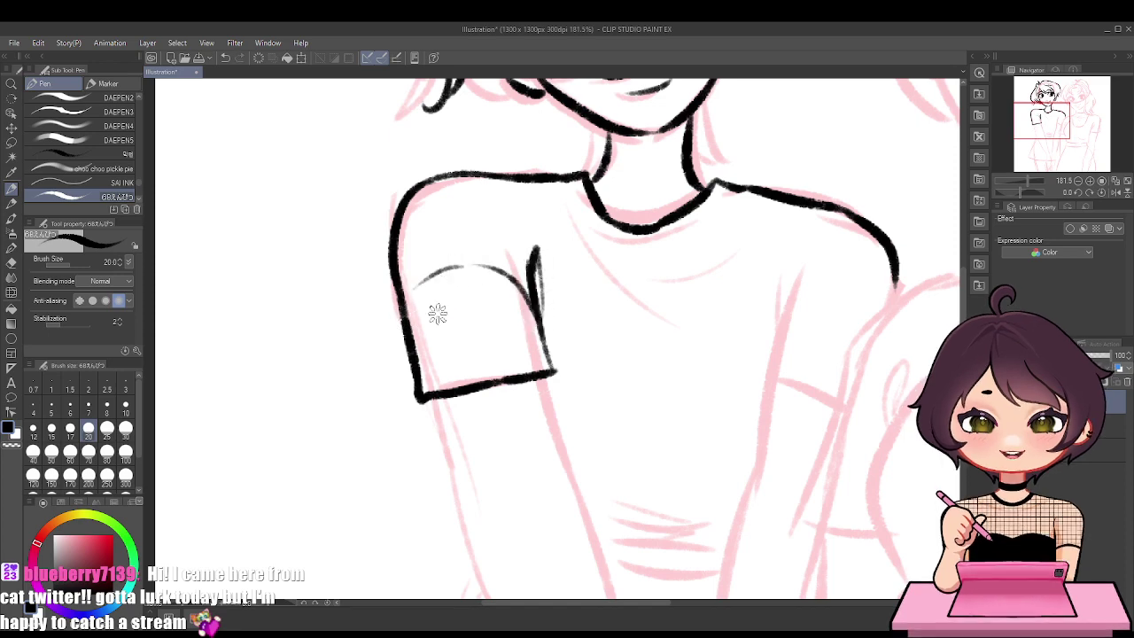
Ink the T-shirt sleeve nearest the second figure with its inner edge, hem, armpit crease, and curved fold
{"action": "mouse_move", "coordinate": [795, 274]}
{"action": "left_mouse_down"}
{"action": "mouse_move", "coordinate": [762, 430]}
{"action": "mouse_move", "coordinate": [771, 371]}
{"action": "mouse_move", "coordinate": [762, 389]}
{"action": "left_mouse_up"}
{"action": "key", "text": "ctrl+z"}
{"action": "left_click_drag", "start_coordinate": [764, 386], "coordinate": [823, 405]}
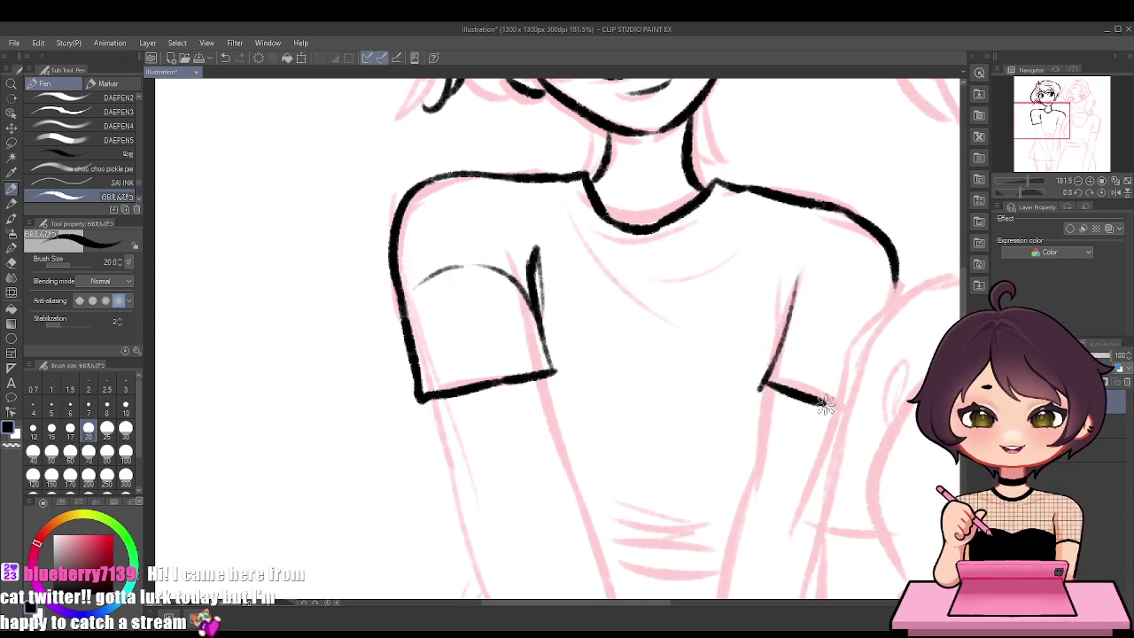
{"action": "key", "text": "ctrl+z"}
{"action": "left_click_drag", "start_coordinate": [760, 388], "coordinate": [835, 404]}
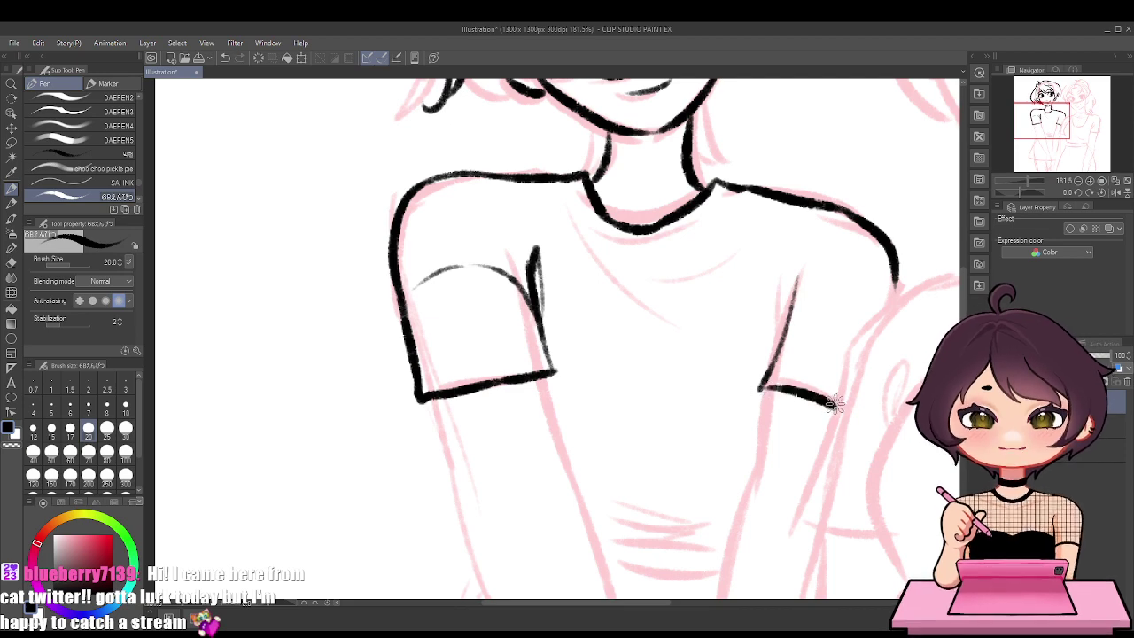
{"action": "mouse_move", "coordinate": [783, 286]}
{"action": "left_mouse_down"}
{"action": "mouse_move", "coordinate": [778, 349]}
{"action": "mouse_move", "coordinate": [782, 282]}
{"action": "left_mouse_up"}
{"action": "key", "text": "ctrl+z"}
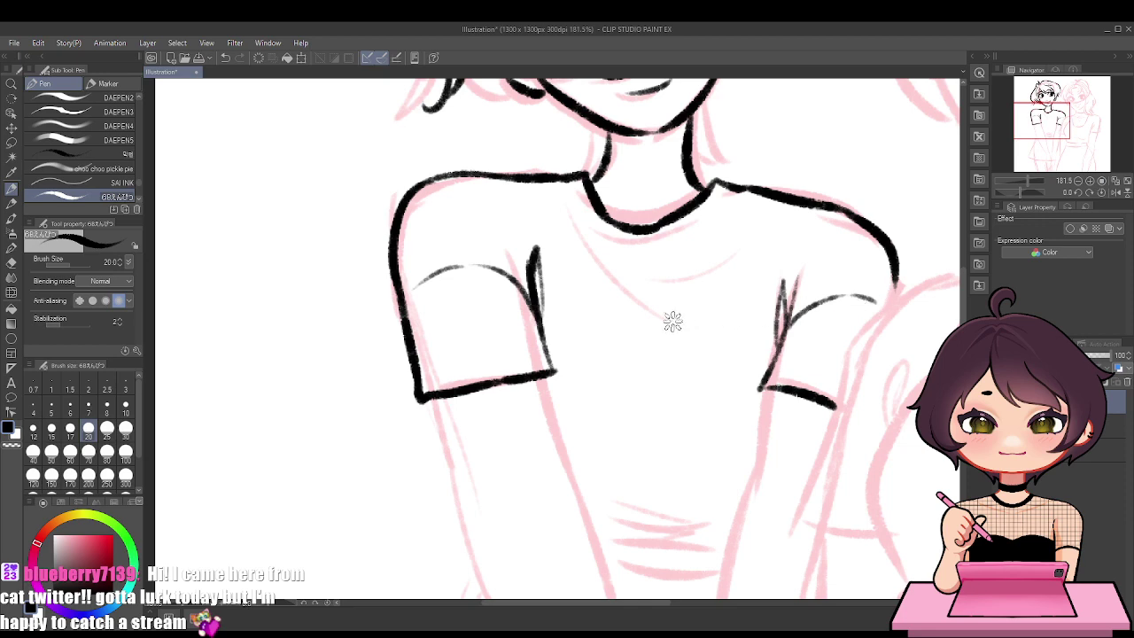
Ink the inner and outer contours of the short-haired figure's outer arm below the sleeve hem
{"action": "left_click_drag", "start_coordinate": [543, 380], "coordinate": [574, 498]}
{"action": "scroll", "coordinate": [633, 418], "scroll_direction": "down", "scroll_amount": 3}
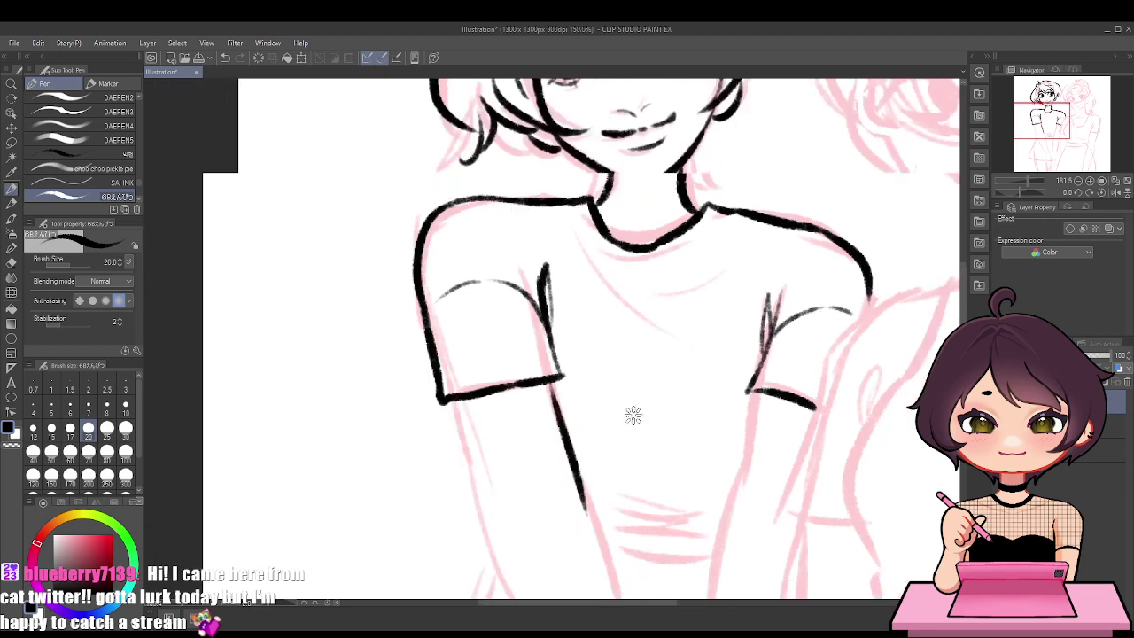
{"action": "scroll", "coordinate": [611, 522], "scroll_direction": "up", "scroll_amount": 3}
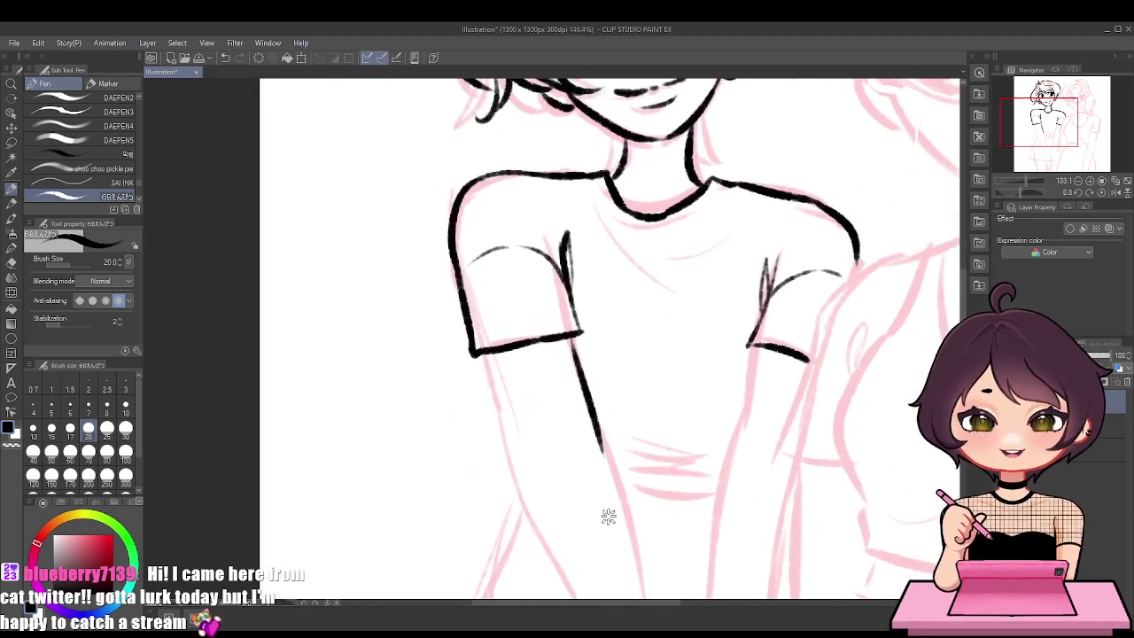
{"action": "mouse_move", "coordinate": [493, 349]}
{"action": "left_mouse_down"}
{"action": "mouse_move", "coordinate": [511, 456]}
{"action": "mouse_move", "coordinate": [582, 569]}
{"action": "left_mouse_up"}
{"action": "key", "text": "ctrl+z"}
{"action": "left_click_drag", "start_coordinate": [508, 434], "coordinate": [561, 571]}
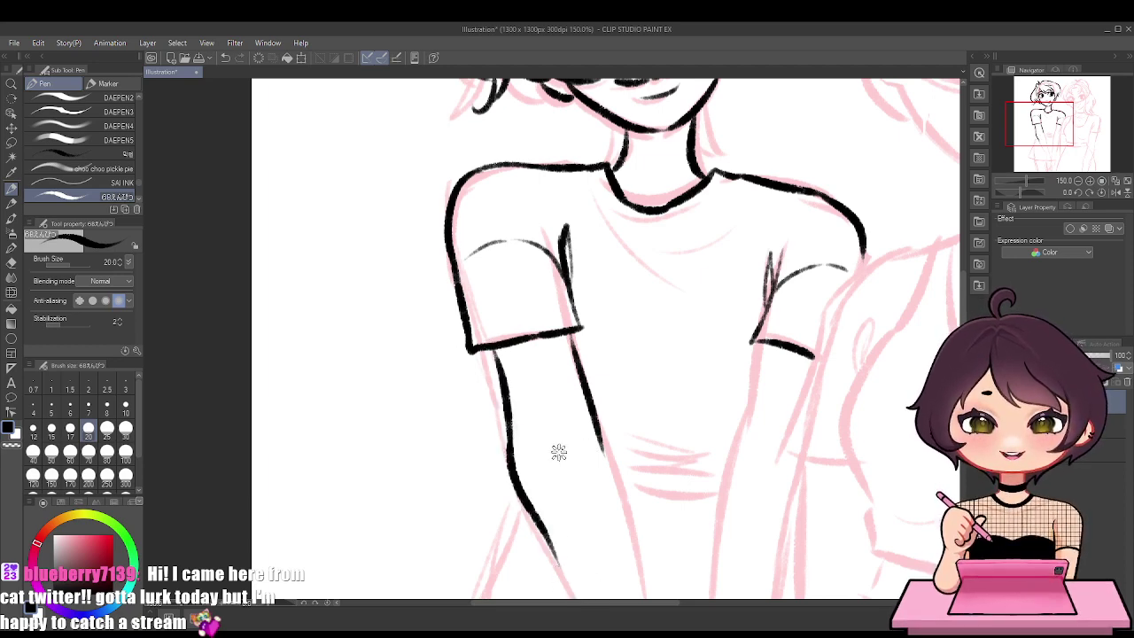
Redraw the outer arm's elbow bend and extend both of its contours down the forearm
{"action": "key", "text": "ctrl+z"}
{"action": "mouse_move", "coordinate": [509, 443]}
{"action": "left_mouse_down"}
{"action": "mouse_move", "coordinate": [555, 570]}
{"action": "mouse_move", "coordinate": [517, 504]}
{"action": "mouse_move", "coordinate": [561, 574]}
{"action": "mouse_move", "coordinate": [516, 487]}
{"action": "mouse_move", "coordinate": [530, 517]}
{"action": "left_mouse_up"}
{"action": "key", "text": "ctrl+z"}
{"action": "key", "text": "ctrl+z"}
{"action": "key", "text": "ctrl+z"}
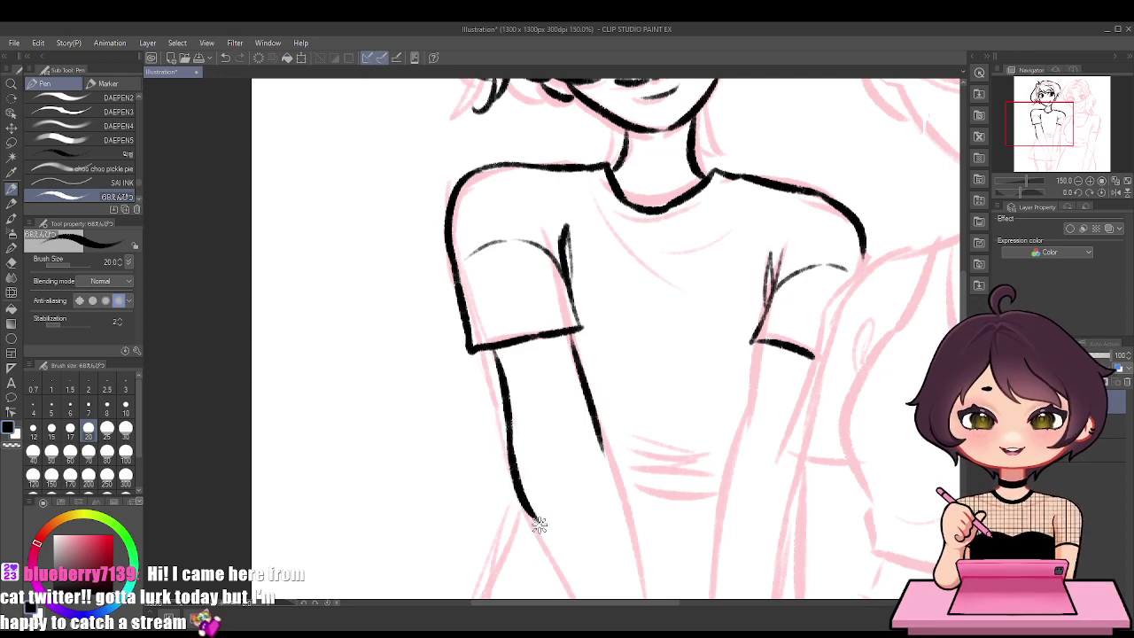
{"action": "left_click_drag", "start_coordinate": [510, 447], "coordinate": [580, 598]}
{"action": "left_click_drag", "start_coordinate": [602, 453], "coordinate": [642, 591]}
Extend the outer contour of the forearm down toward the wrist above the skirt hem
{"action": "scroll", "coordinate": [617, 346], "scroll_direction": "down", "scroll_amount": 3}
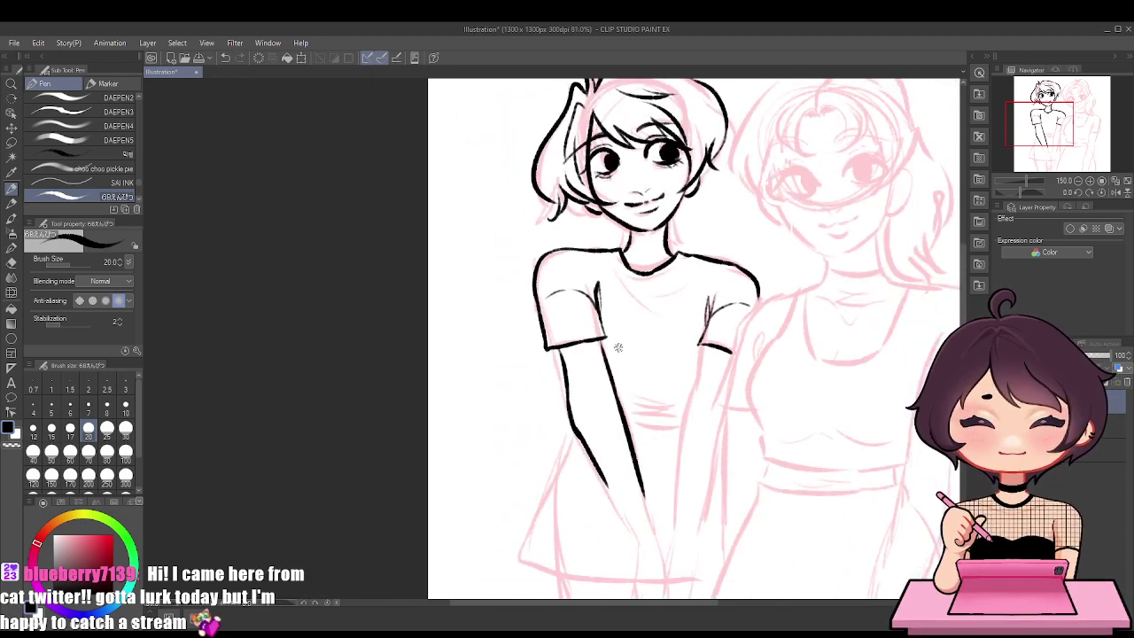
{"action": "scroll", "coordinate": [691, 499], "scroll_direction": "up", "scroll_amount": 4}
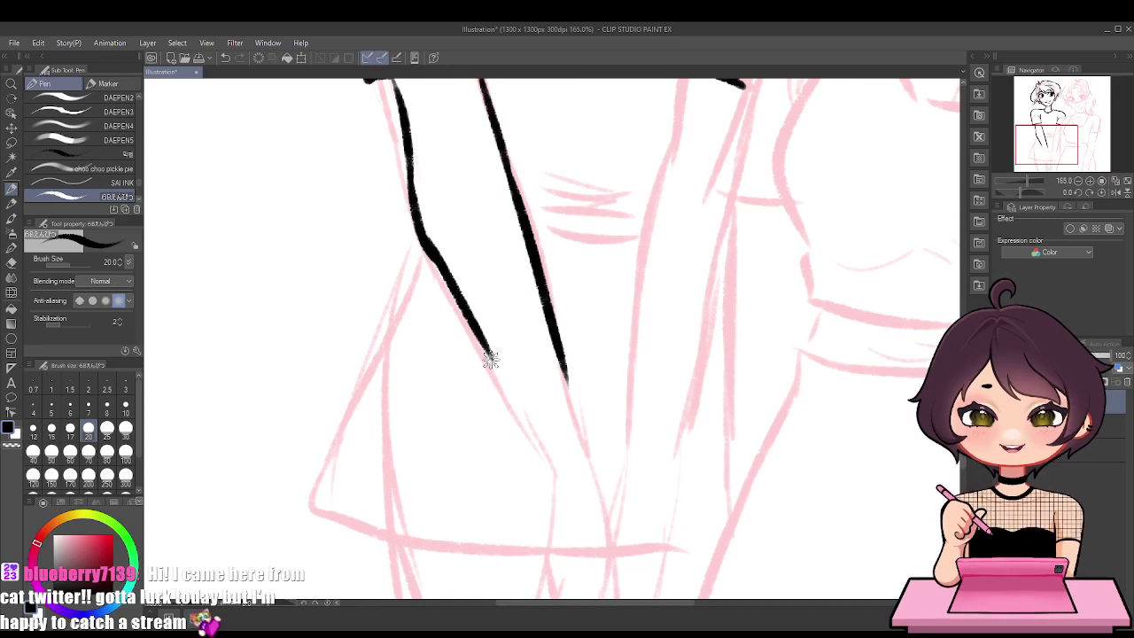
{"action": "left_click_drag", "start_coordinate": [488, 357], "coordinate": [536, 467]}
{"action": "key", "text": "ctrl+z"}
{"action": "mouse_move", "coordinate": [476, 342]}
{"action": "left_mouse_down"}
{"action": "mouse_move", "coordinate": [547, 452]}
{"action": "mouse_move", "coordinate": [534, 443]}
{"action": "left_mouse_up"}
{"action": "key", "text": "ctrl+z"}
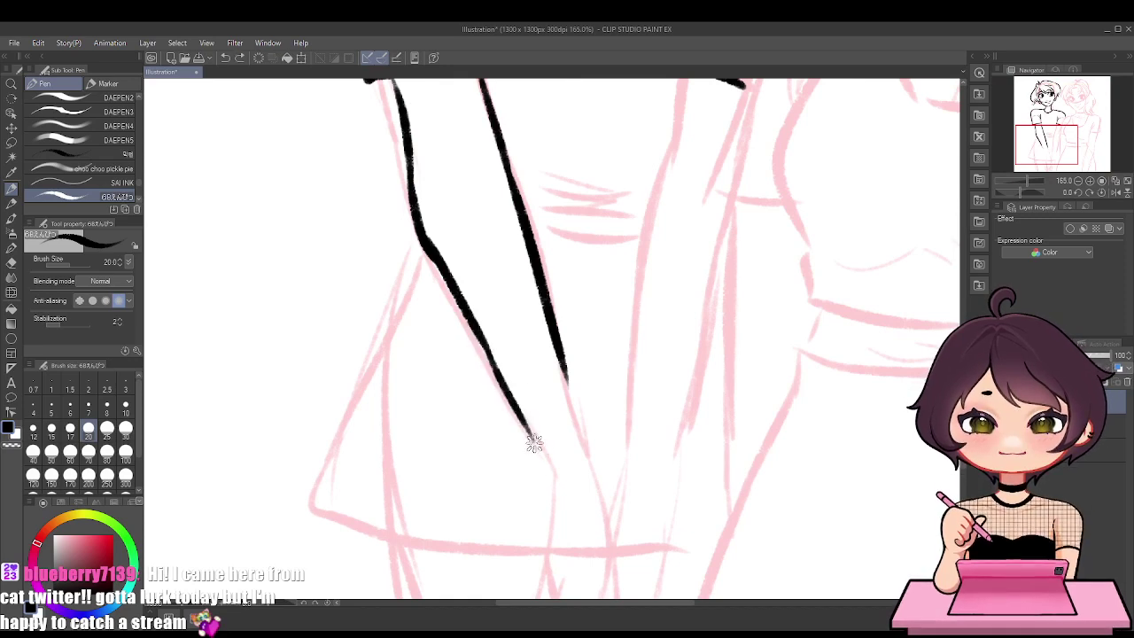
Extend the forearm's inner contour past the wrist and curve it down along the hand to the skirt hem
{"action": "left_click_drag", "start_coordinate": [566, 377], "coordinate": [582, 434]}
{"action": "key", "text": "ctrl+z"}
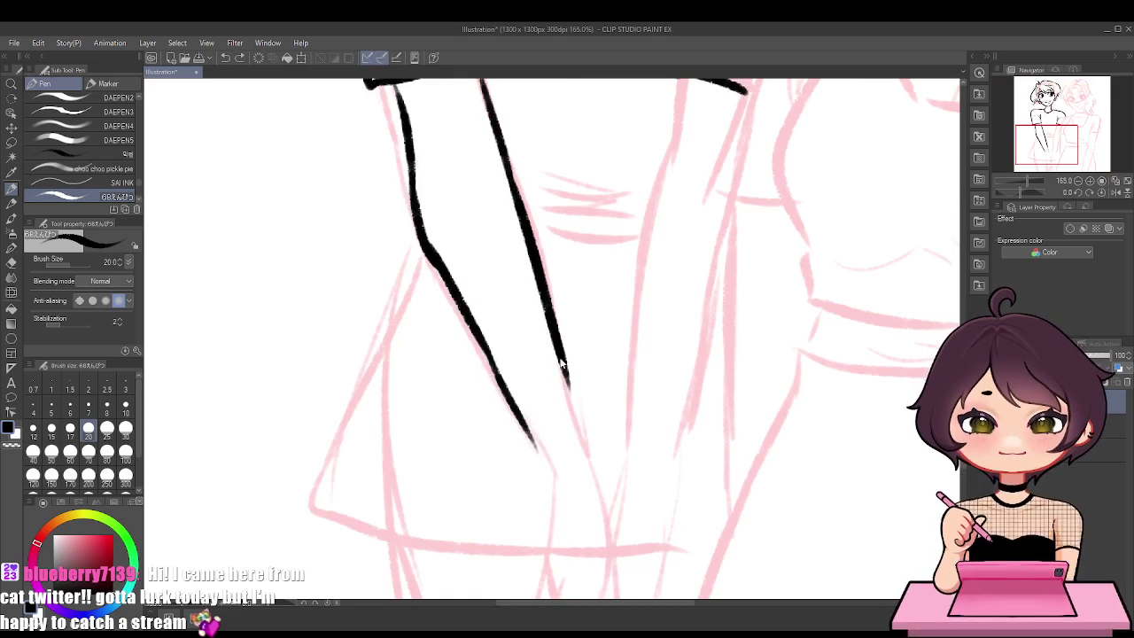
{"action": "left_click_drag", "start_coordinate": [559, 339], "coordinate": [582, 432]}
{"action": "left_click_drag", "start_coordinate": [561, 361], "coordinate": [620, 542]}
{"action": "key", "text": "ctrl+z"}
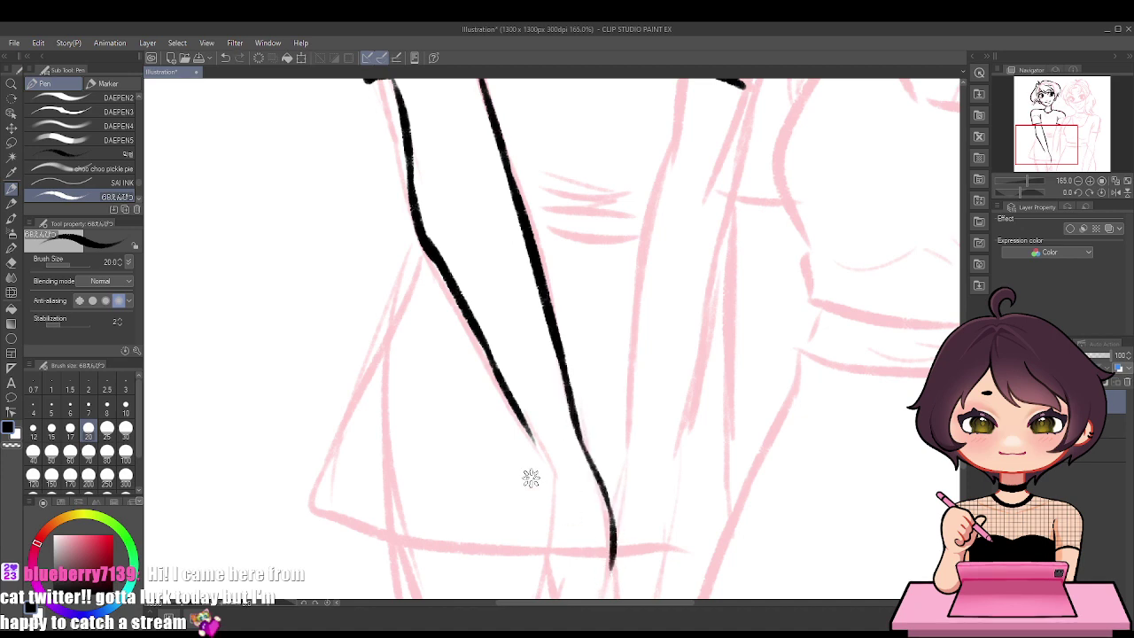
{"action": "key", "text": "ctrl+z"}
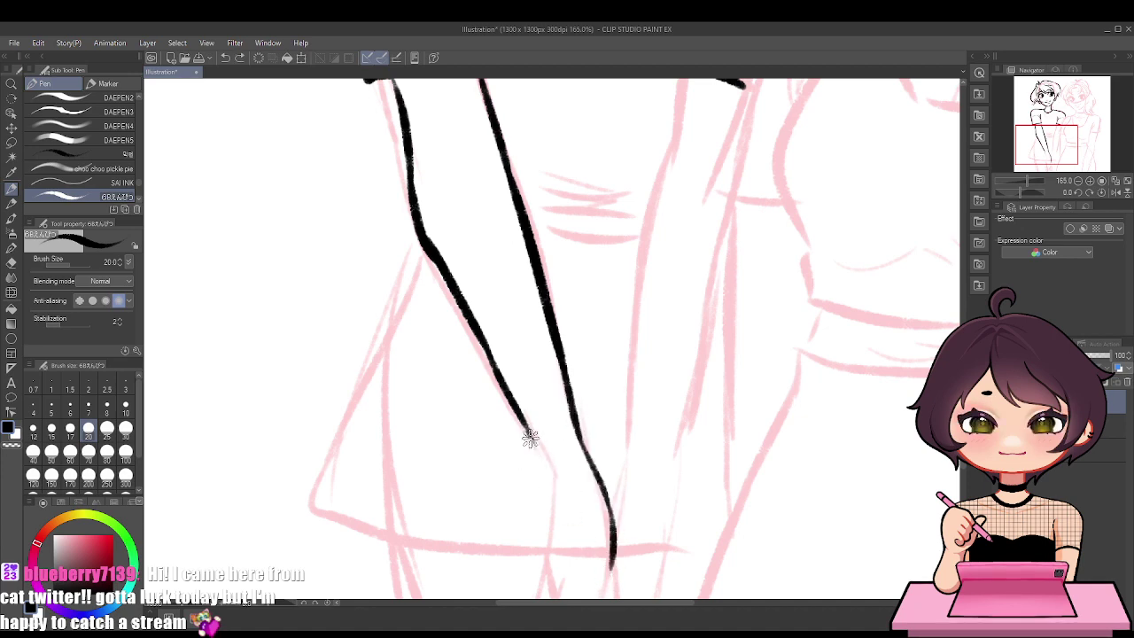
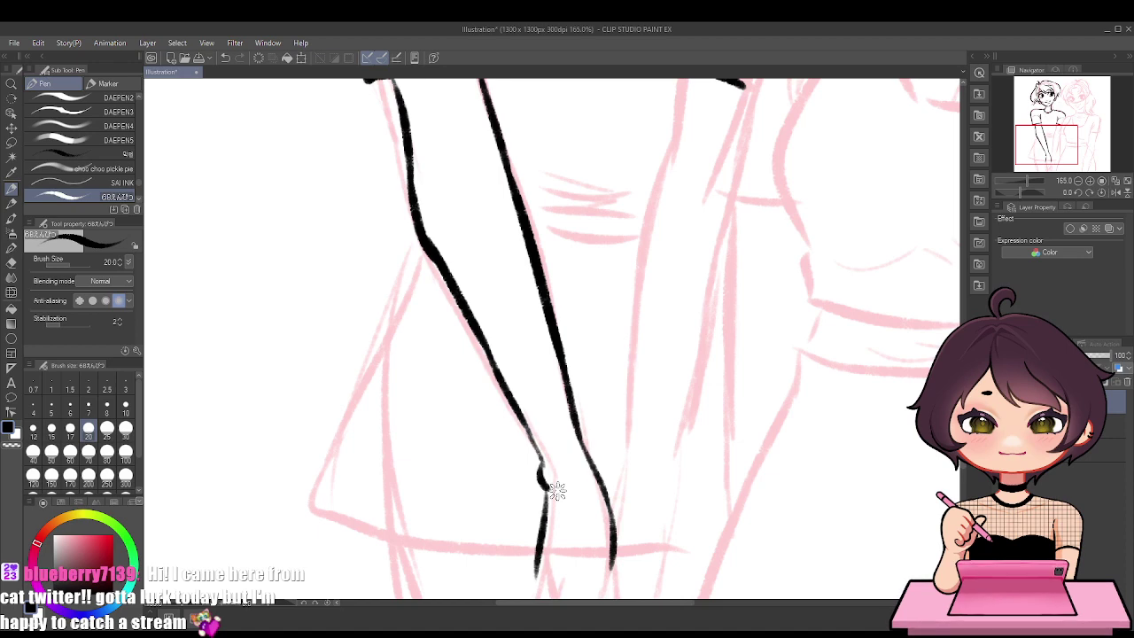
Extend the outer edge of the short-haired figure's hand below the skirt hem and outline the little finger
{"action": "scroll", "coordinate": [586, 386], "scroll_direction": "down", "scroll_amount": 2}
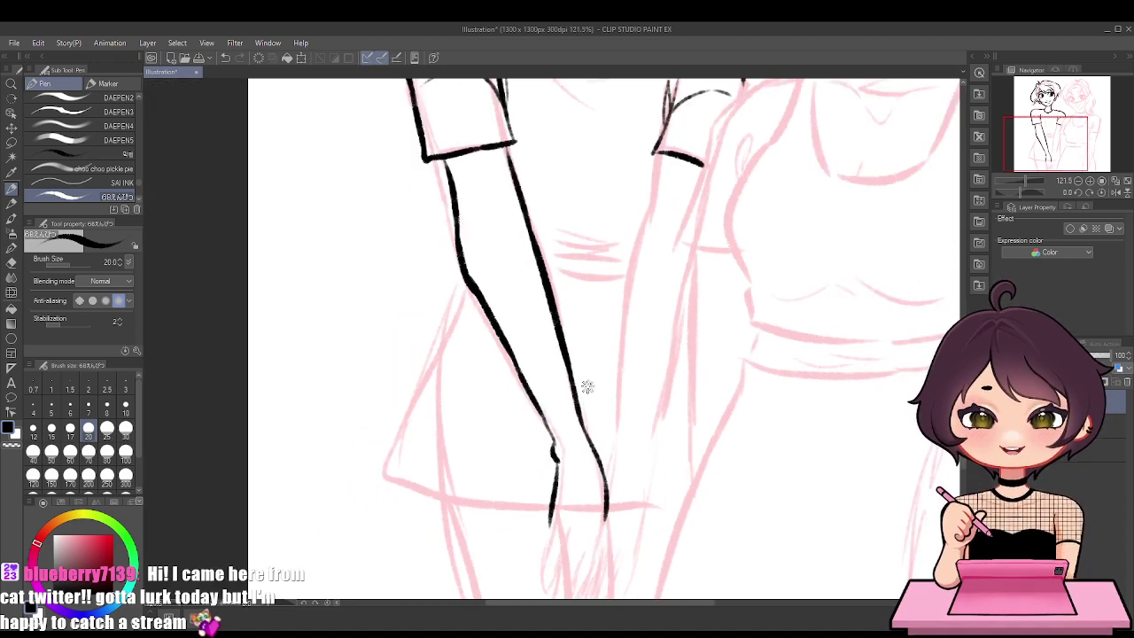
{"action": "scroll", "coordinate": [585, 390], "scroll_direction": "down", "scroll_amount": 2}
{"action": "scroll", "coordinate": [598, 520], "scroll_direction": "up", "scroll_amount": 3}
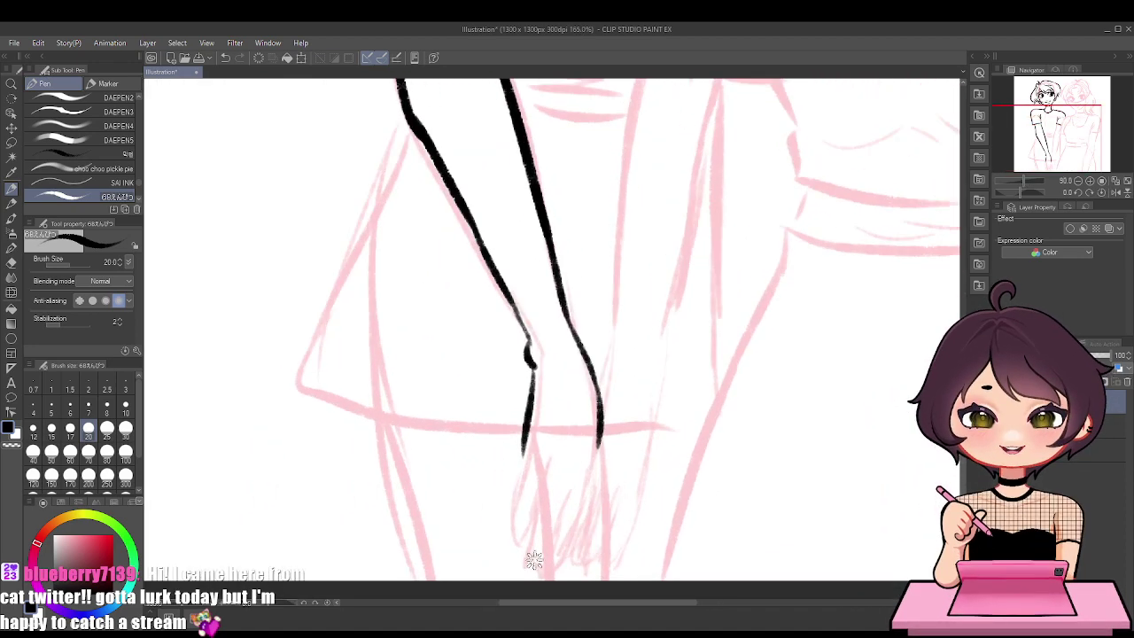
{"action": "scroll", "coordinate": [582, 499], "scroll_direction": "up", "scroll_amount": 2}
{"action": "scroll", "coordinate": [593, 469], "scroll_direction": "up", "scroll_amount": 2}
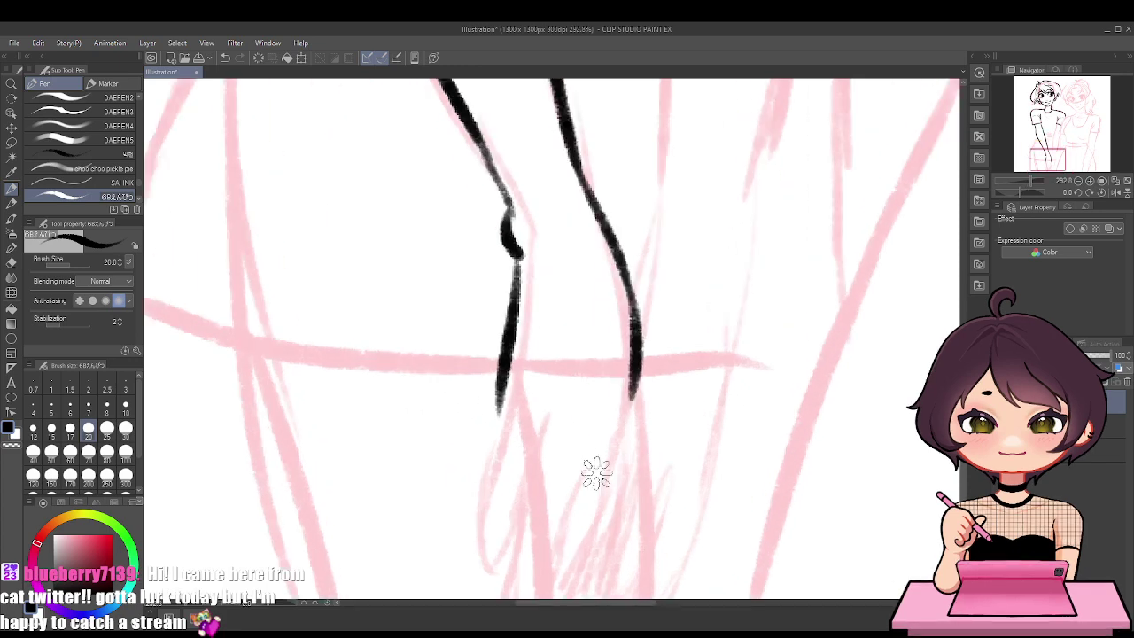
{"action": "mouse_move", "coordinate": [496, 413]}
{"action": "left_mouse_down"}
{"action": "mouse_move", "coordinate": [483, 528]}
{"action": "mouse_move", "coordinate": [530, 418]}
{"action": "mouse_move", "coordinate": [529, 558]}
{"action": "left_mouse_up"}
{"action": "left_click_drag", "start_coordinate": [529, 447], "coordinate": [510, 549]}
{"action": "key", "text": "ctrl+z"}
{"action": "key", "text": "ctrl+z"}
Outline the next finger beside the little finger, redrawing its long edge and its tip
{"action": "left_click_drag", "start_coordinate": [568, 418], "coordinate": [547, 558]}
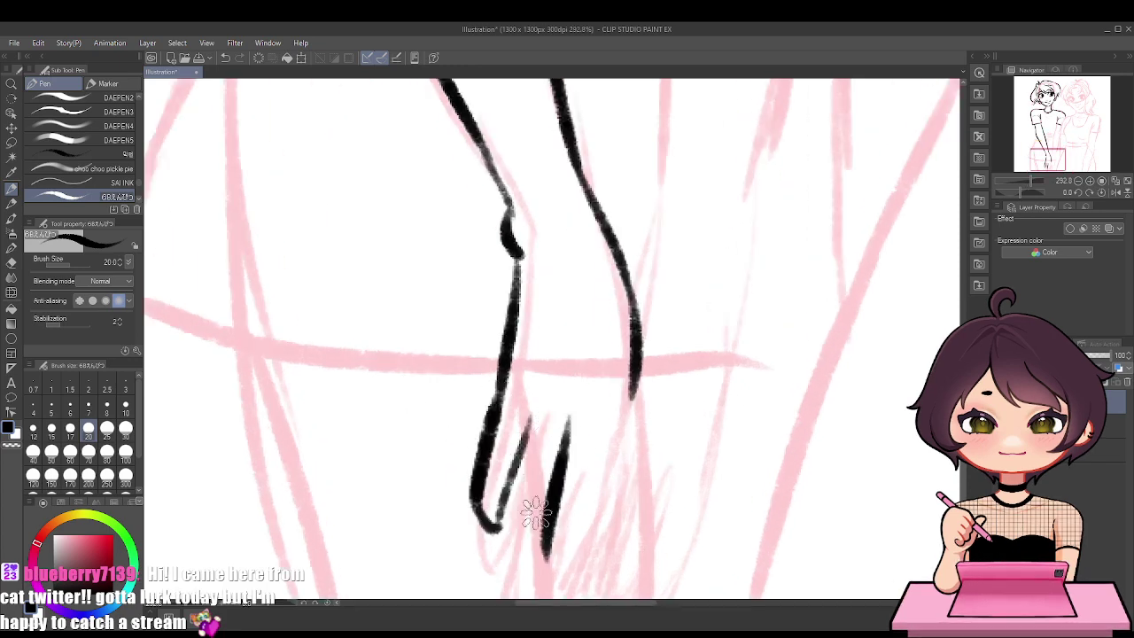
{"action": "key", "text": "ctrl+z"}
{"action": "left_click_drag", "start_coordinate": [564, 409], "coordinate": [525, 589]}
{"action": "left_click_drag", "start_coordinate": [507, 487], "coordinate": [500, 592]}
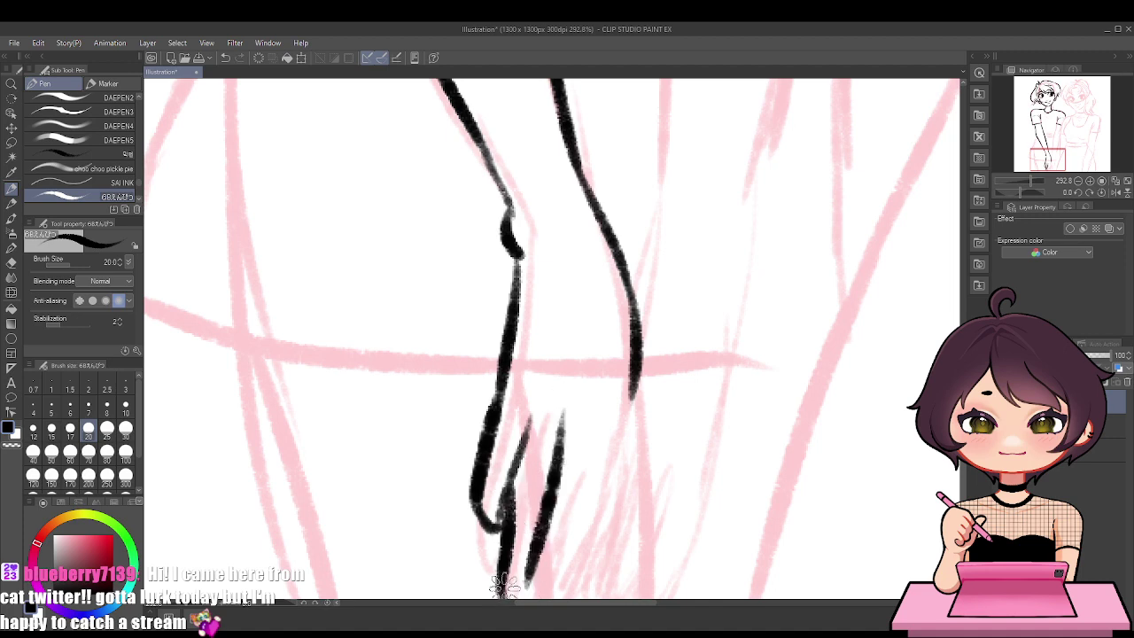
{"action": "key", "text": "ctrl+z"}
{"action": "mouse_move", "coordinate": [510, 482]}
{"action": "left_mouse_down"}
{"action": "mouse_move", "coordinate": [502, 588]}
{"action": "mouse_move", "coordinate": [492, 573]}
{"action": "mouse_move", "coordinate": [507, 588]}
{"action": "left_mouse_up"}
{"action": "key", "text": "ctrl+z"}
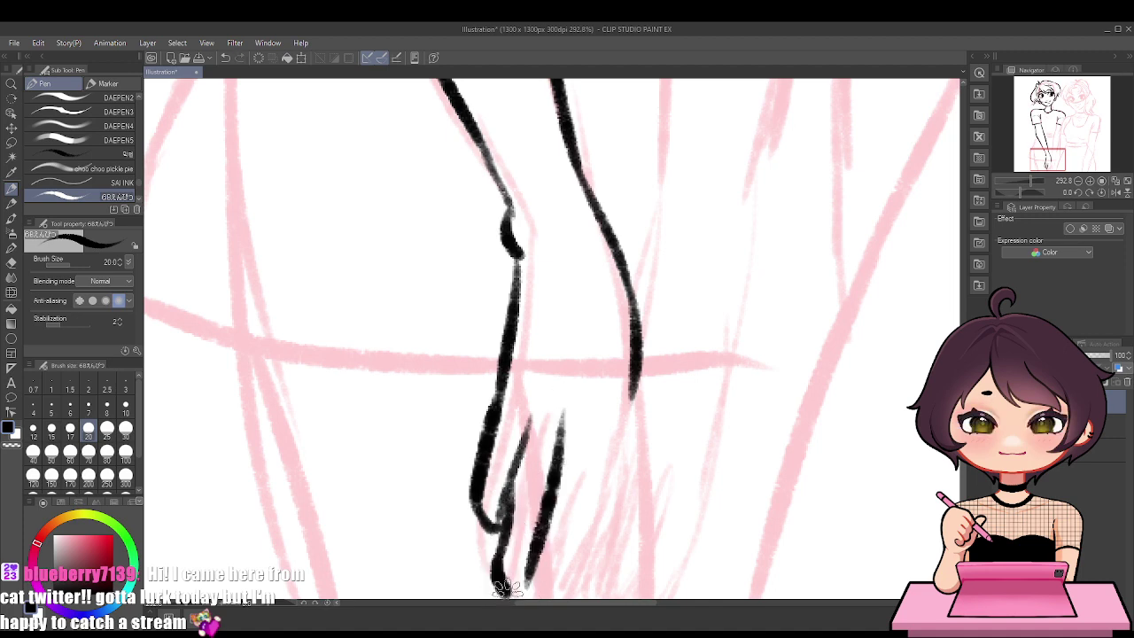
Ink the lowest fingertip with its dividing line and close the hand's inner contour down to it
{"action": "left_click_drag", "start_coordinate": [595, 420], "coordinate": [554, 595]}
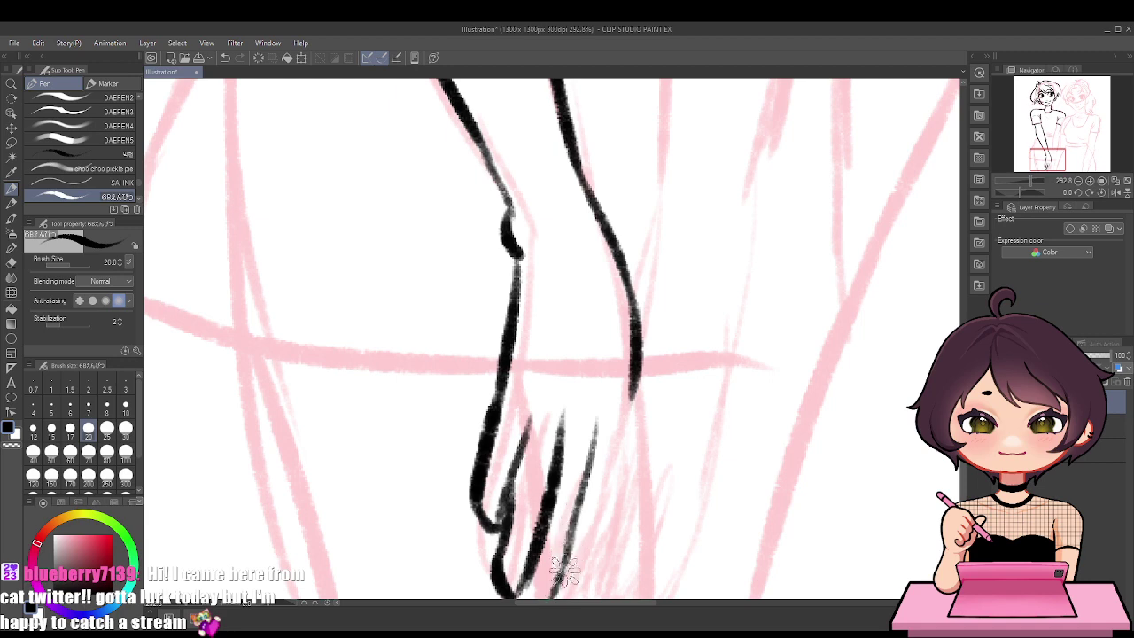
{"action": "scroll", "coordinate": [609, 452], "scroll_direction": "down", "scroll_amount": 9}
{"action": "scroll", "coordinate": [587, 532], "scroll_direction": "up", "scroll_amount": 10}
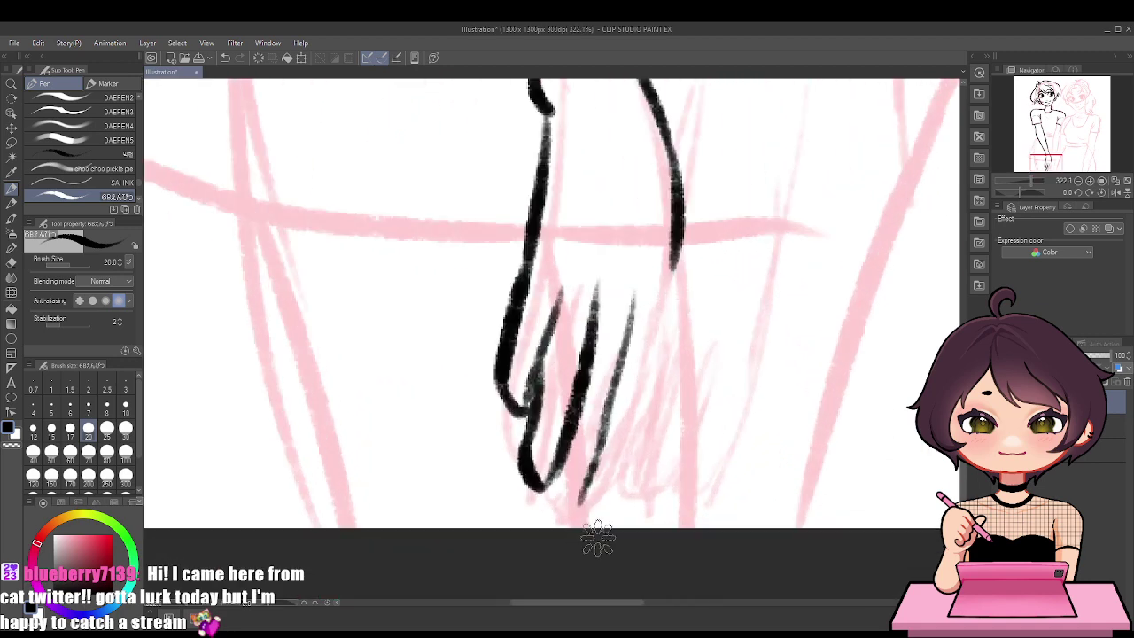
{"action": "mouse_move", "coordinate": [542, 487]}
{"action": "left_mouse_down"}
{"action": "mouse_move", "coordinate": [557, 526]}
{"action": "mouse_move", "coordinate": [590, 473]}
{"action": "left_mouse_up"}
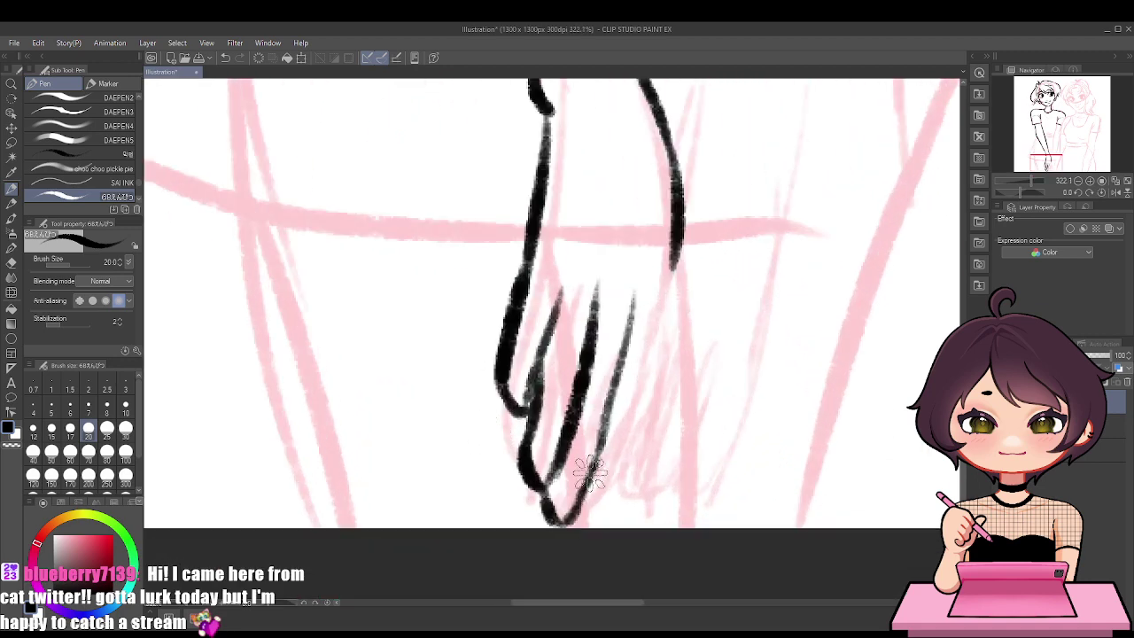
{"action": "mouse_move", "coordinate": [669, 272]}
{"action": "left_mouse_down"}
{"action": "mouse_move", "coordinate": [620, 447]}
{"action": "mouse_move", "coordinate": [592, 485]}
{"action": "left_mouse_up"}
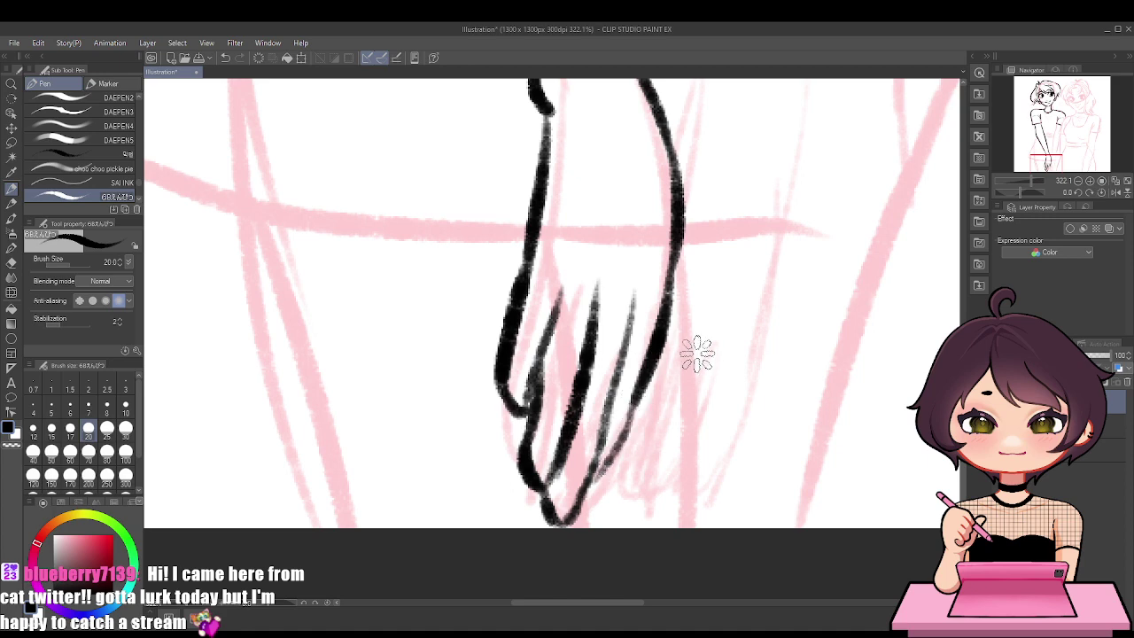
Ink the inner contour of the short-haired figure's other arm from the sleeve hem down to the crossing wrist
{"action": "scroll", "coordinate": [698, 355], "scroll_direction": "down", "scroll_amount": 5}
{"action": "scroll", "coordinate": [717, 320], "scroll_direction": "up", "scroll_amount": 2}
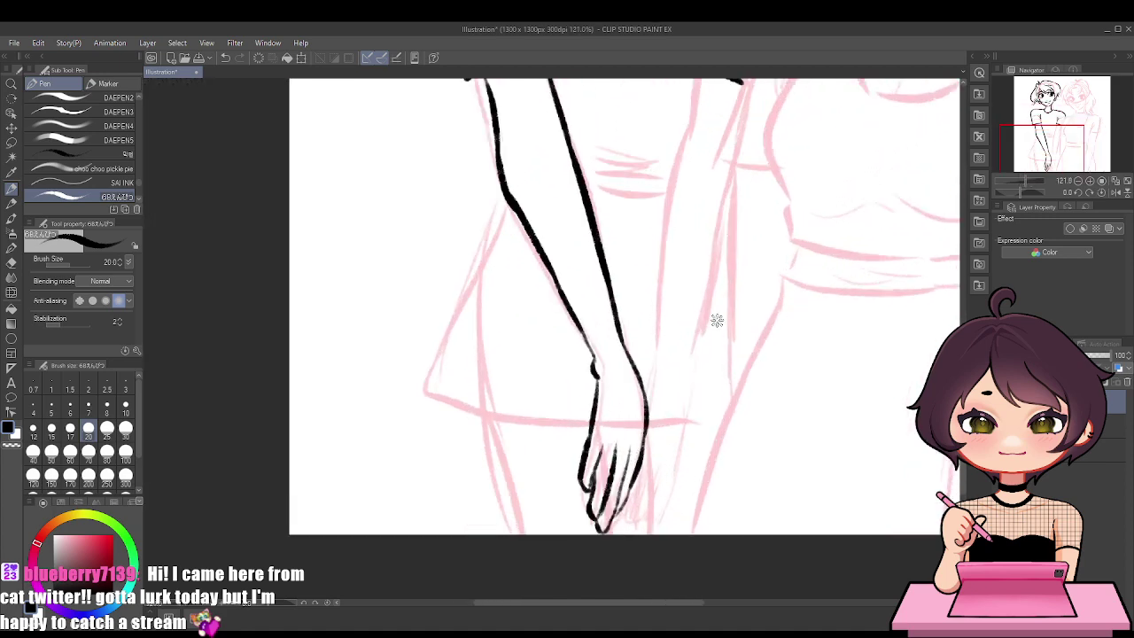
{"action": "scroll", "coordinate": [732, 135], "scroll_direction": "up", "scroll_amount": 1}
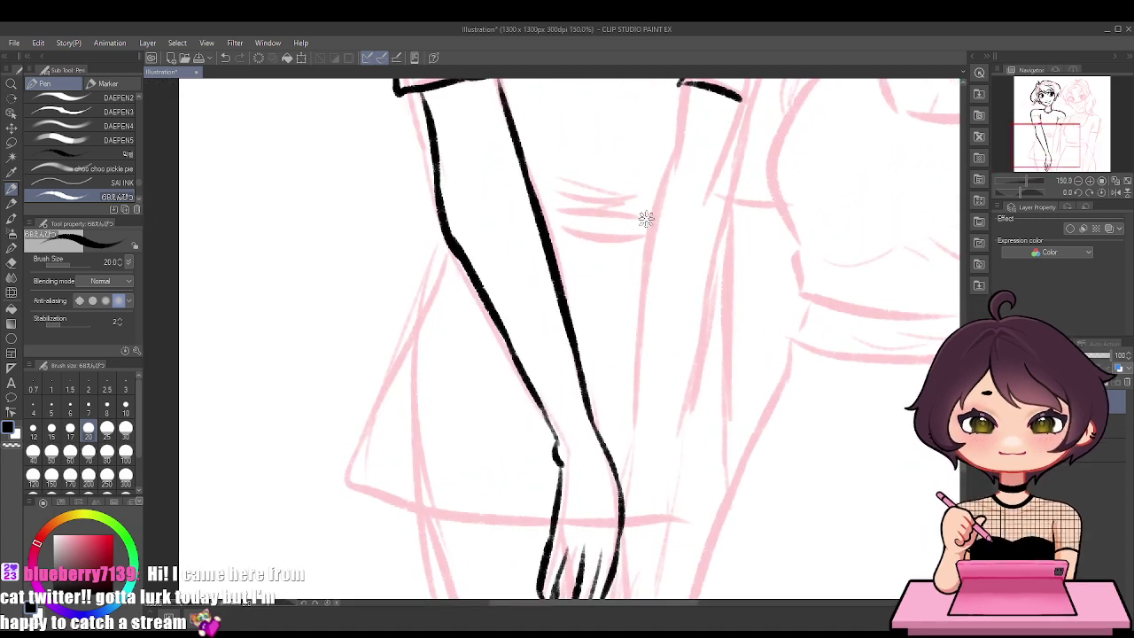
{"action": "left_click_drag", "start_coordinate": [696, 86], "coordinate": [658, 194]}
{"action": "key", "text": "ctrl+z"}
{"action": "mouse_move", "coordinate": [698, 87]}
{"action": "left_mouse_down"}
{"action": "mouse_move", "coordinate": [629, 364]}
{"action": "mouse_move", "coordinate": [644, 296]}
{"action": "mouse_move", "coordinate": [622, 498]}
{"action": "left_mouse_up"}
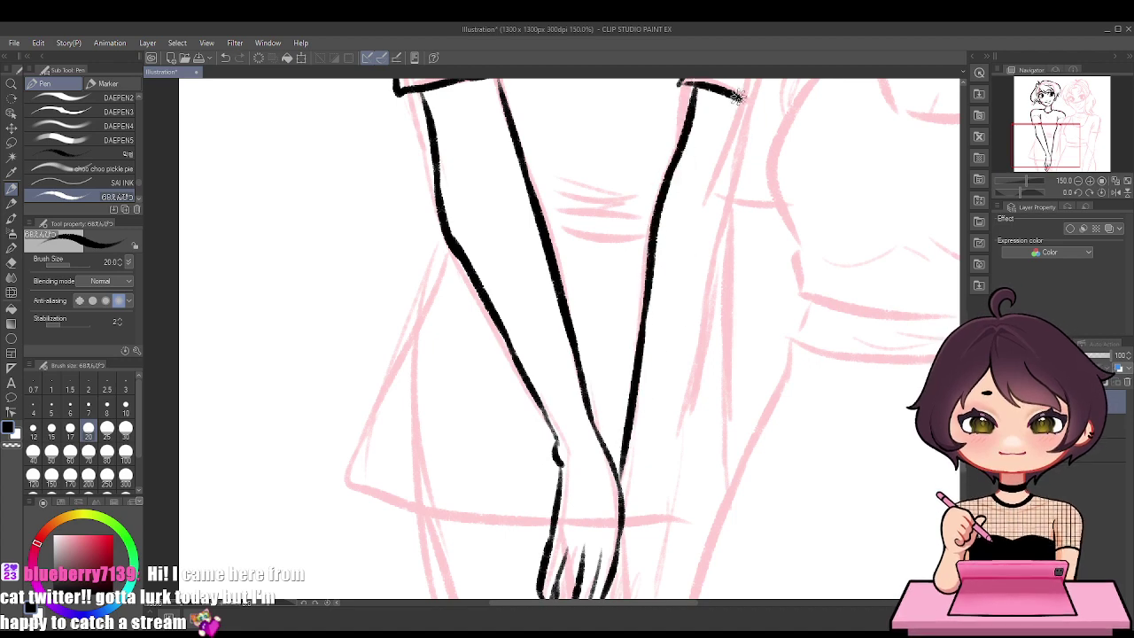
Erase the elbow bend on the outer arm's contour and redraw it in black as a smoother line into the forearm
{"action": "scroll", "coordinate": [714, 321], "scroll_direction": "down", "scroll_amount": 3}
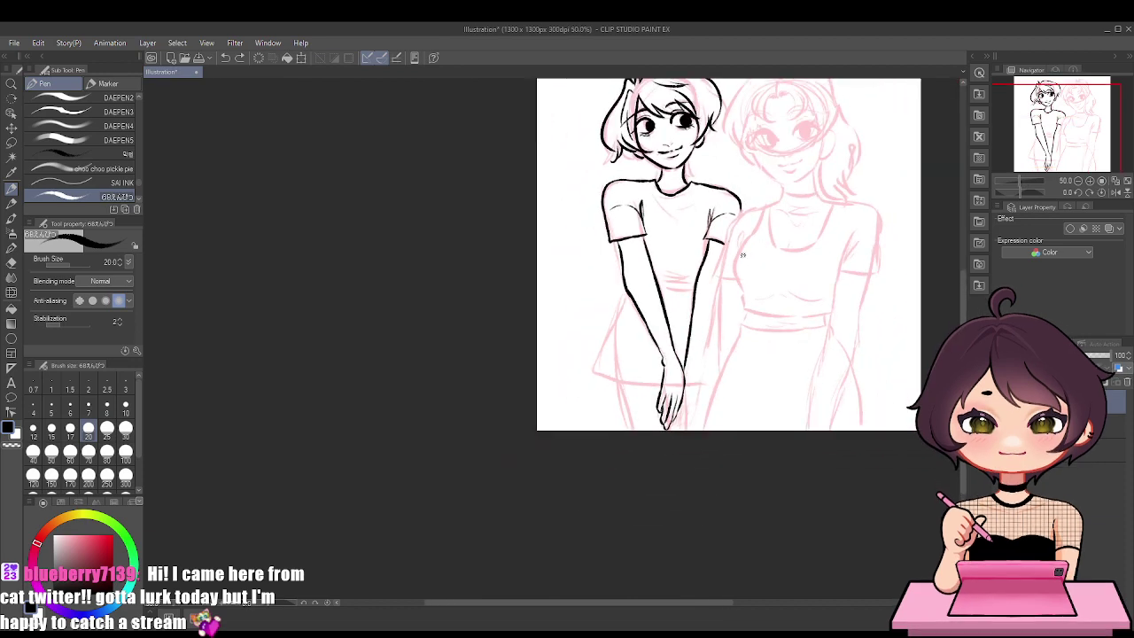
{"action": "scroll", "coordinate": [744, 163], "scroll_direction": "up", "scroll_amount": 1}
{"action": "scroll", "coordinate": [731, 189], "scroll_direction": "up", "scroll_amount": 4}
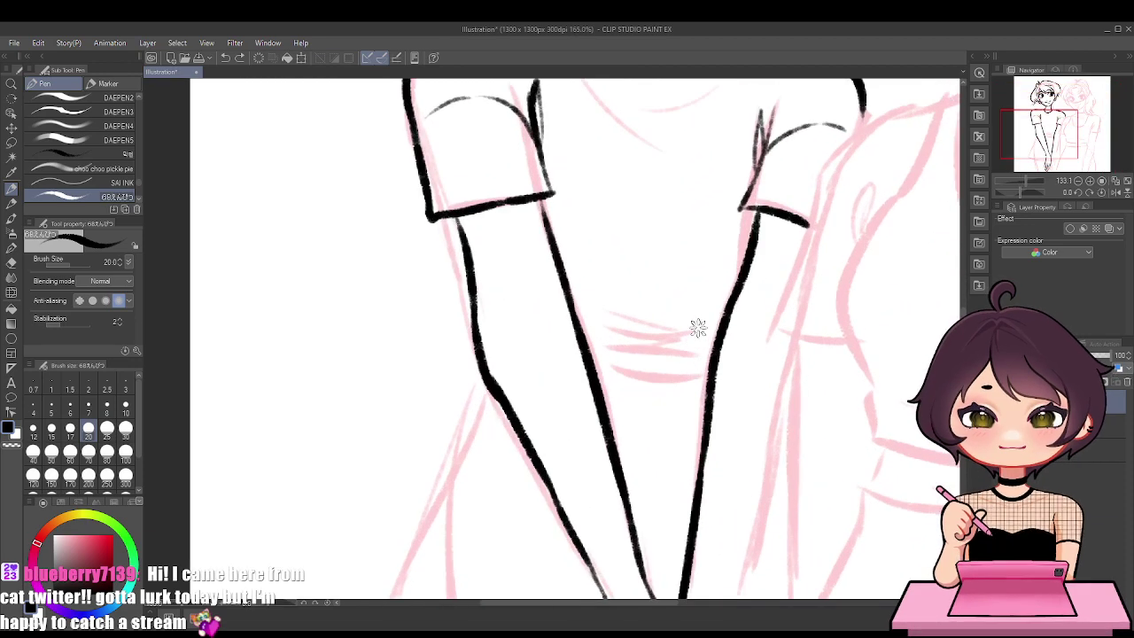
{"action": "key", "text": "e"}
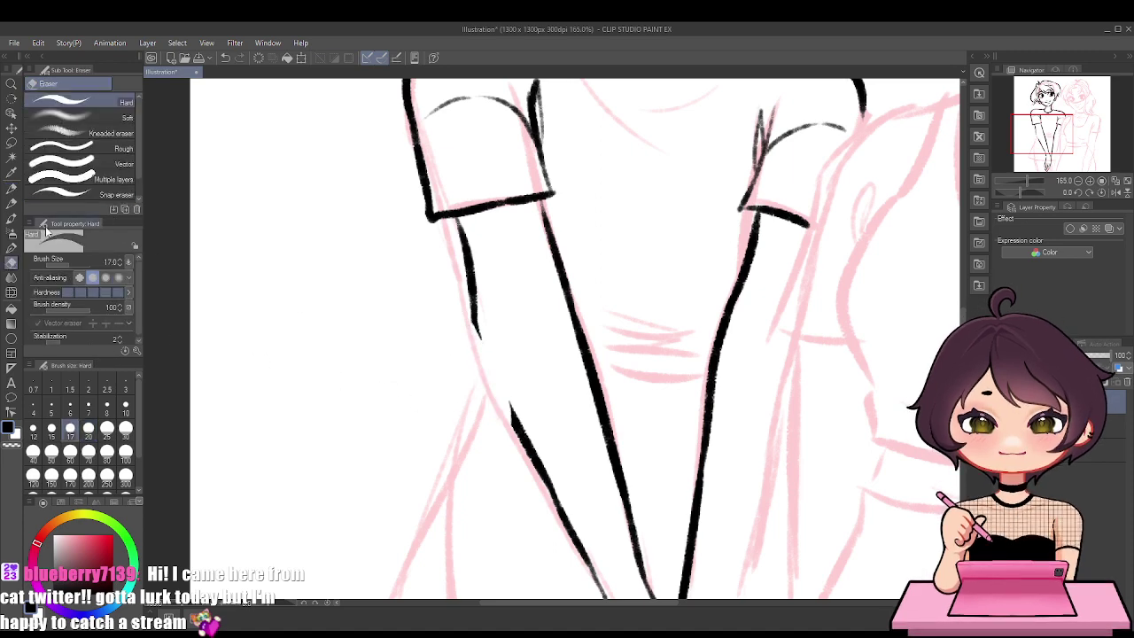
{"action": "key", "text": "p"}
{"action": "left_click_drag", "start_coordinate": [478, 336], "coordinate": [511, 406]}
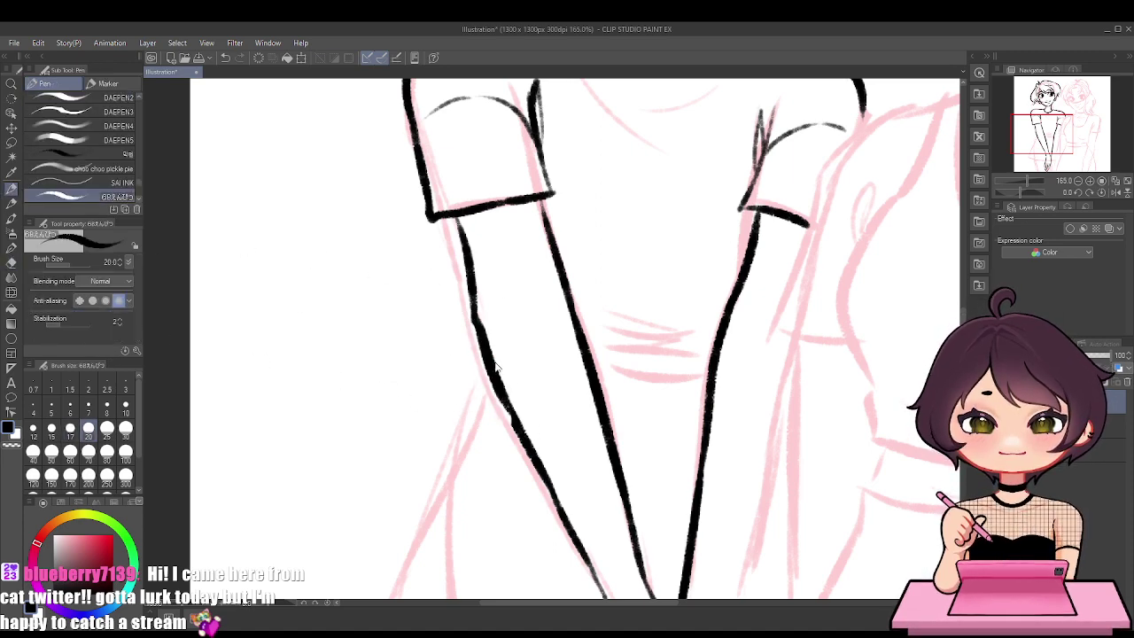
{"action": "key", "text": "ctrl+z"}
{"action": "left_click_drag", "start_coordinate": [474, 316], "coordinate": [522, 430]}
{"action": "key", "text": "ctrl+z"}
{"action": "left_click_drag", "start_coordinate": [471, 315], "coordinate": [526, 434]}
{"action": "key", "text": "ctrl+z"}
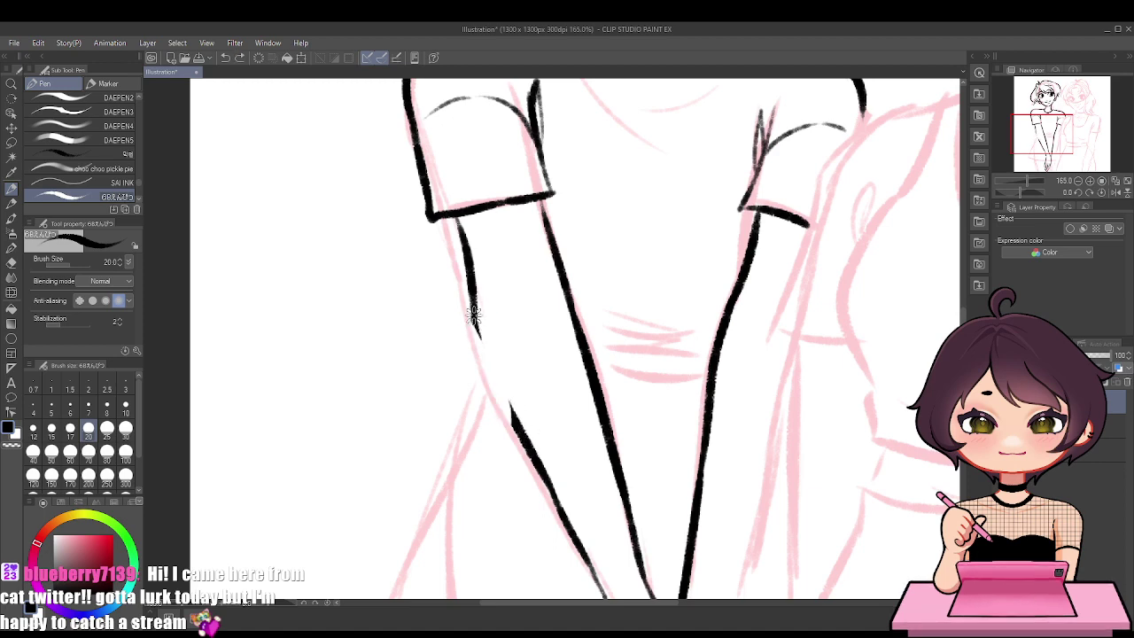
{"action": "left_click_drag", "start_coordinate": [474, 315], "coordinate": [538, 452]}
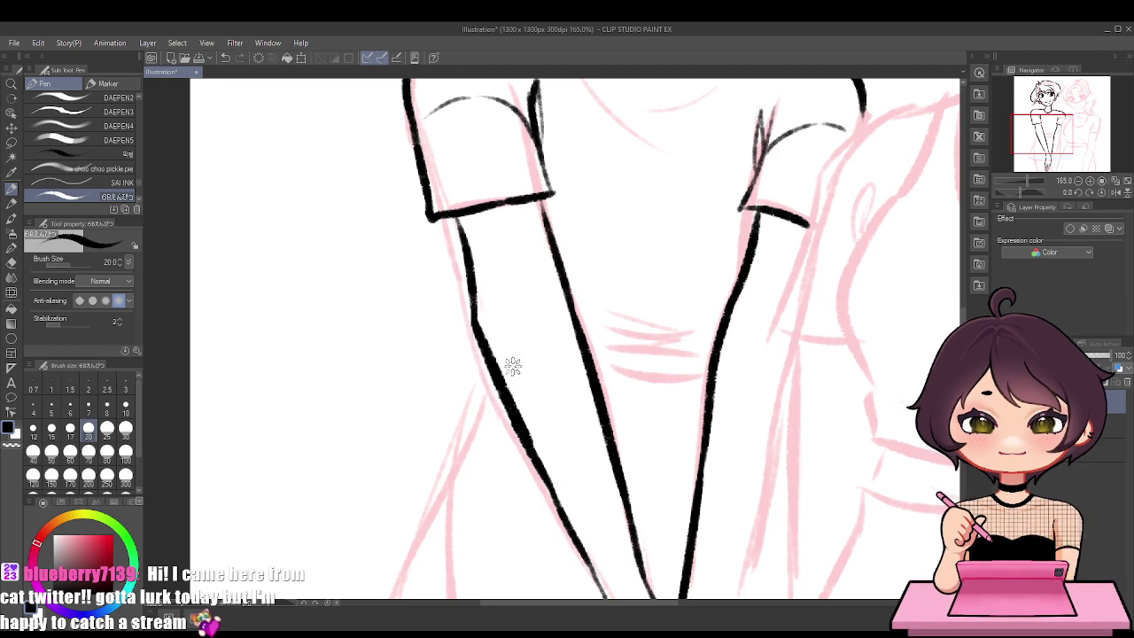
Ink the curved upper lash line of the long-haired figure's eye nearest the ear and thin its inner corner
{"action": "scroll", "coordinate": [514, 372], "scroll_direction": "down", "scroll_amount": 4}
{"action": "scroll", "coordinate": [532, 393], "scroll_direction": "up", "scroll_amount": 2}
{"action": "scroll", "coordinate": [564, 372], "scroll_direction": "down", "scroll_amount": 2}
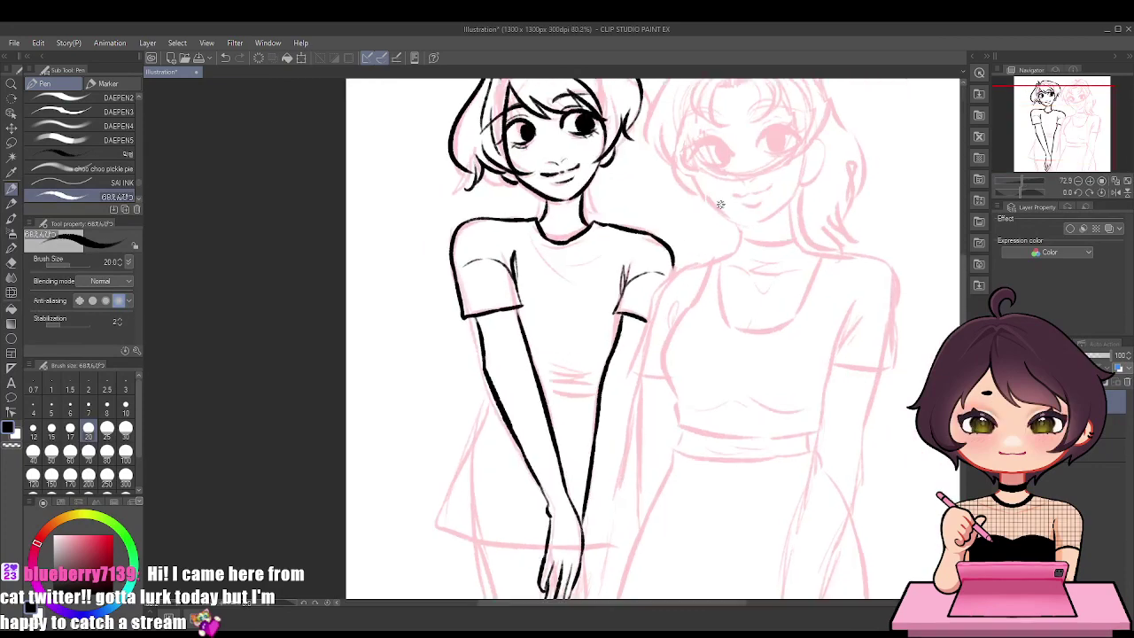
{"action": "scroll", "coordinate": [721, 205], "scroll_direction": "down", "scroll_amount": 2}
{"action": "scroll", "coordinate": [762, 168], "scroll_direction": "up", "scroll_amount": 8}
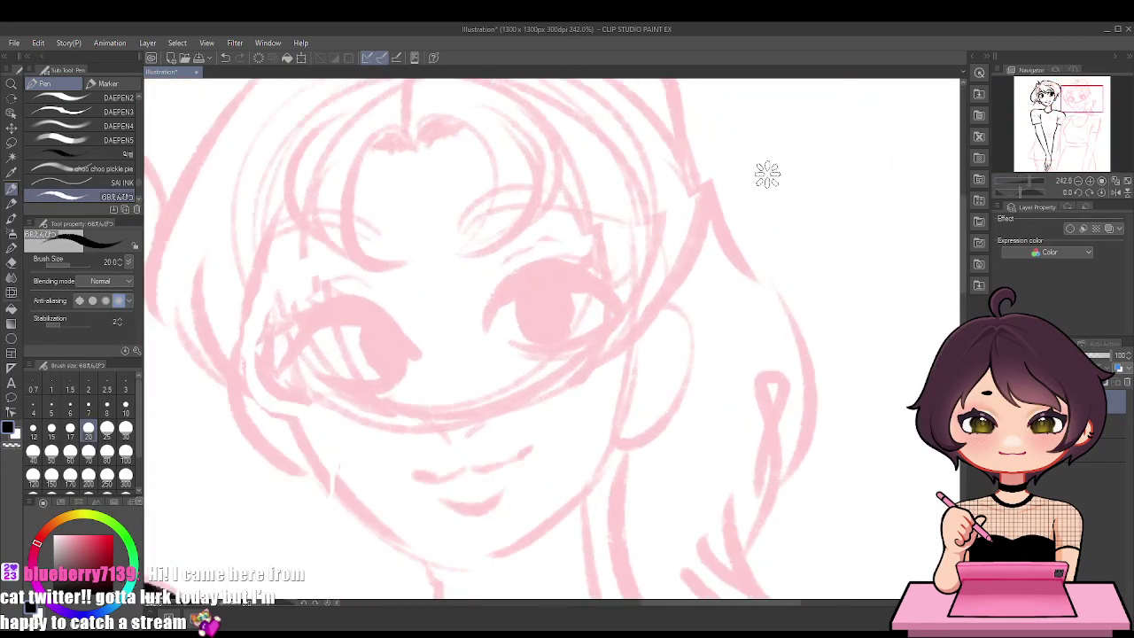
{"action": "left_click_drag", "start_coordinate": [487, 328], "coordinate": [631, 301]}
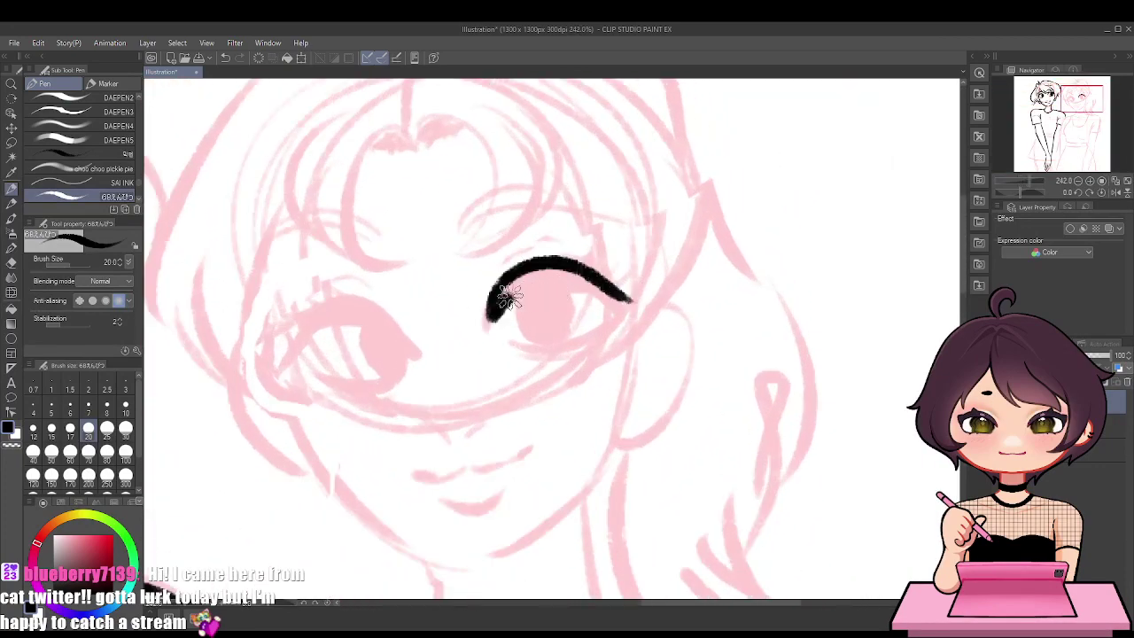
{"action": "key", "text": "c"}
{"action": "left_click_drag", "start_coordinate": [489, 324], "coordinate": [595, 283]}
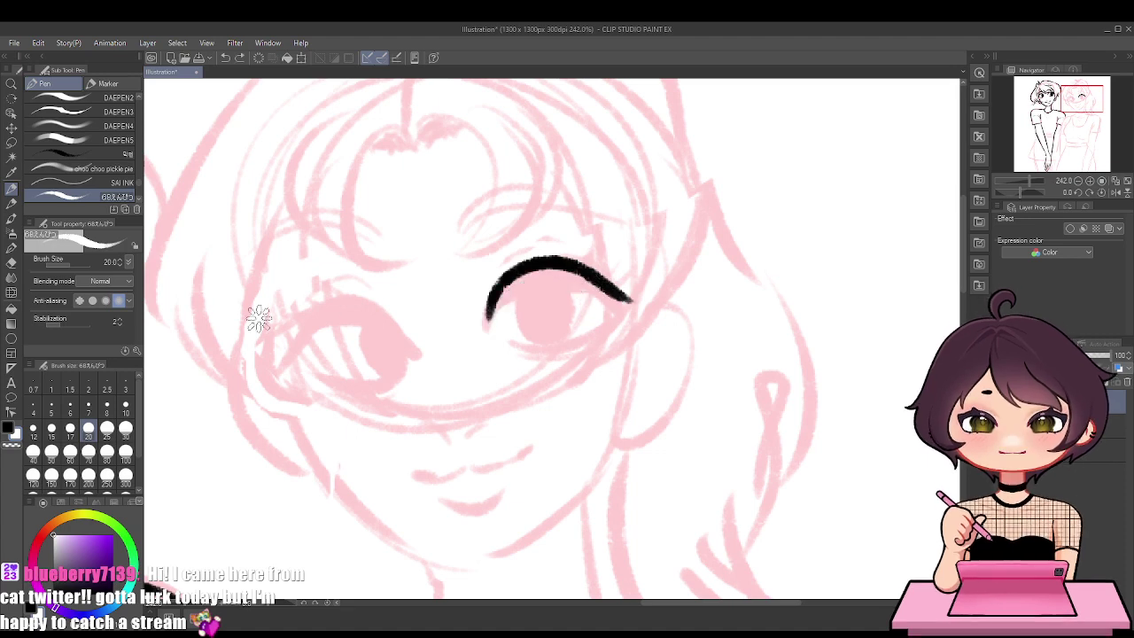
Thicken that upper lash line with a second arc beneath it and fill the gap in solid black
{"action": "left_click_drag", "start_coordinate": [490, 317], "coordinate": [595, 286]}
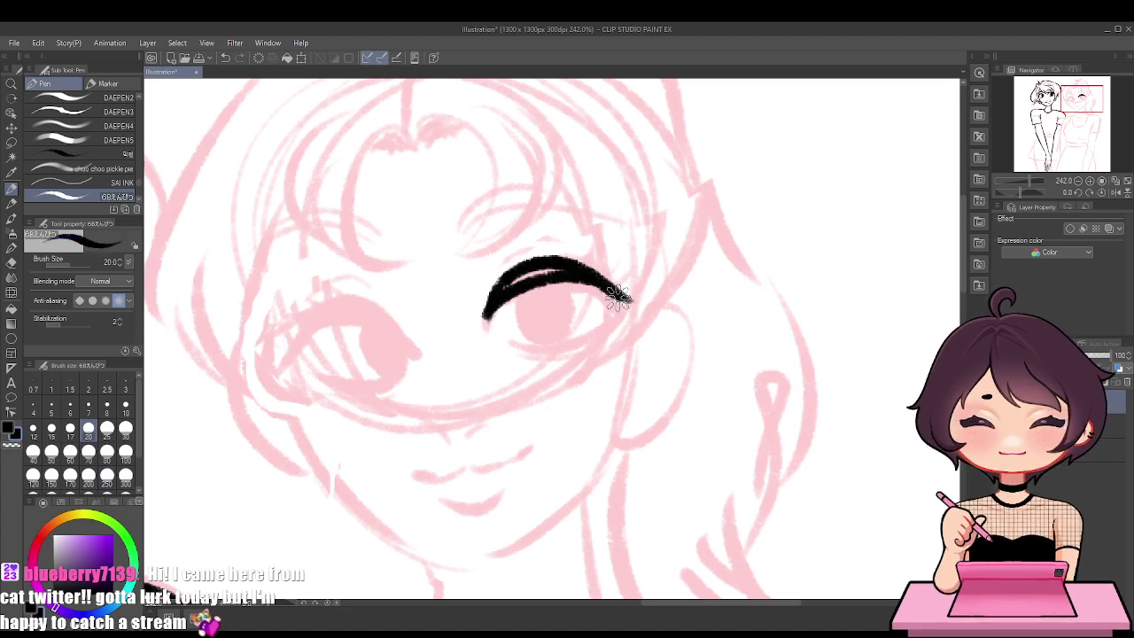
{"action": "key", "text": "ctrl+z"}
{"action": "left_click_drag", "start_coordinate": [490, 317], "coordinate": [592, 285]}
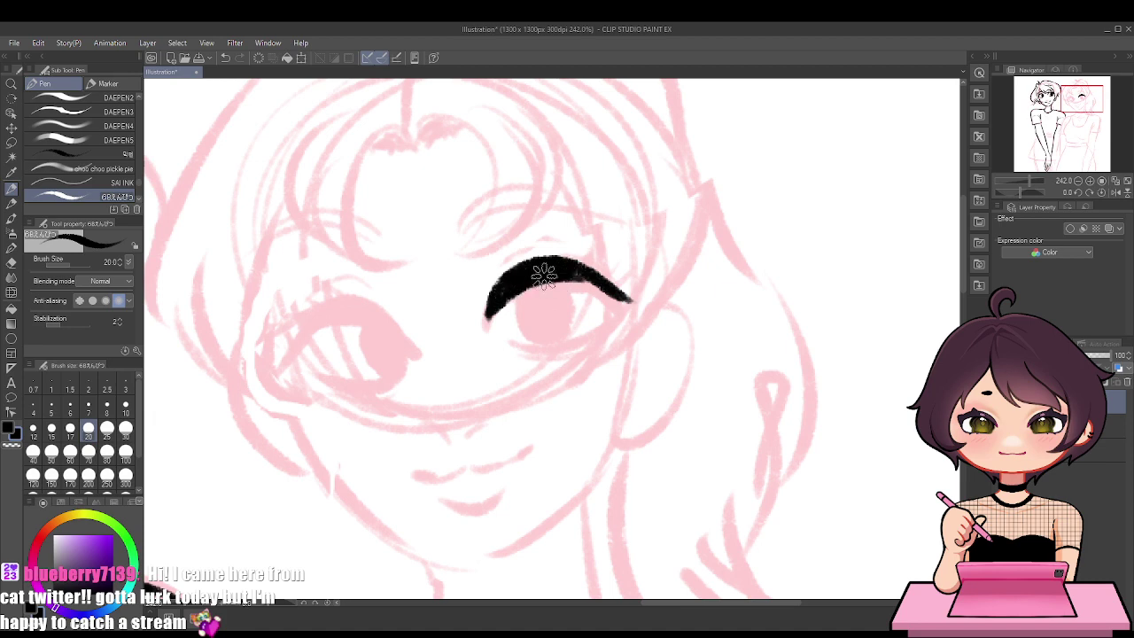
{"action": "left_click_drag", "start_coordinate": [544, 275], "coordinate": [593, 275]}
{"action": "left_click_drag", "start_coordinate": [501, 293], "coordinate": [521, 288]}
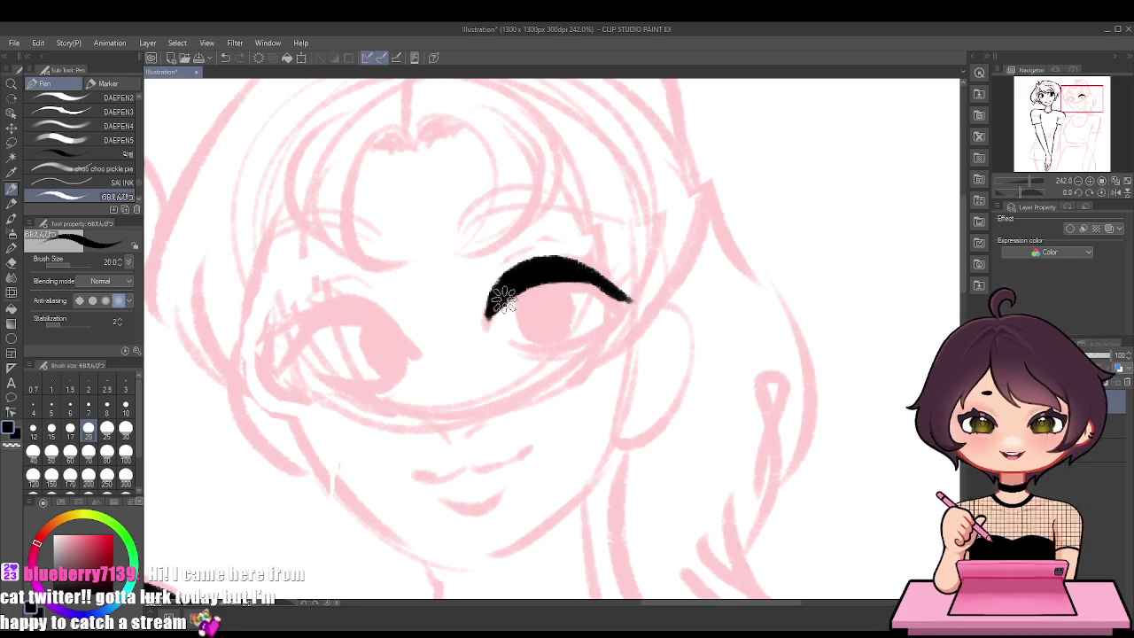
Fill in the iris of the same eye, ink its lower lash line and add an eyelid crease above
{"action": "left_click_drag", "start_coordinate": [520, 293], "coordinate": [609, 296]}
{"action": "mouse_move", "coordinate": [509, 286]}
{"action": "left_mouse_down"}
{"action": "mouse_move", "coordinate": [564, 288]}
{"action": "mouse_move", "coordinate": [577, 299]}
{"action": "mouse_move", "coordinate": [552, 315]}
{"action": "mouse_move", "coordinate": [530, 309]}
{"action": "mouse_move", "coordinate": [524, 321]}
{"action": "mouse_move", "coordinate": [585, 335]}
{"action": "mouse_move", "coordinate": [560, 268]}
{"action": "left_mouse_up"}
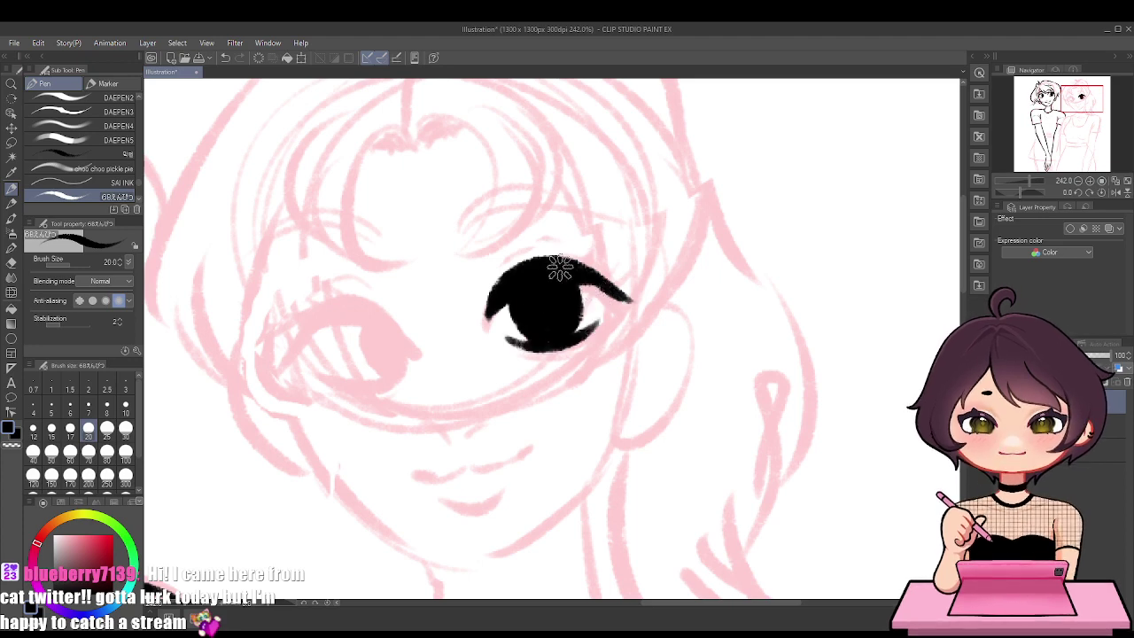
{"action": "left_click_drag", "start_coordinate": [483, 285], "coordinate": [567, 258]}
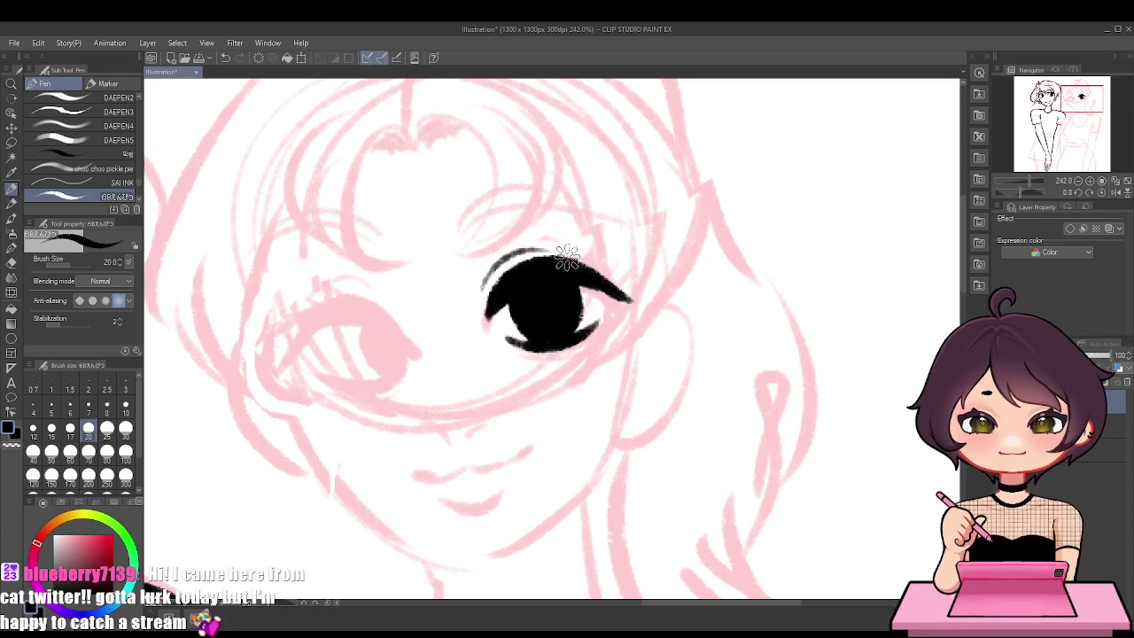
Ink the long-haired figure's other eye with a thick upper lash line, solid black iris and lower lash line
{"action": "mouse_move", "coordinate": [413, 350]}
{"action": "left_mouse_down"}
{"action": "mouse_move", "coordinate": [338, 303]}
{"action": "mouse_move", "coordinate": [309, 330]}
{"action": "mouse_move", "coordinate": [286, 381]}
{"action": "left_mouse_up"}
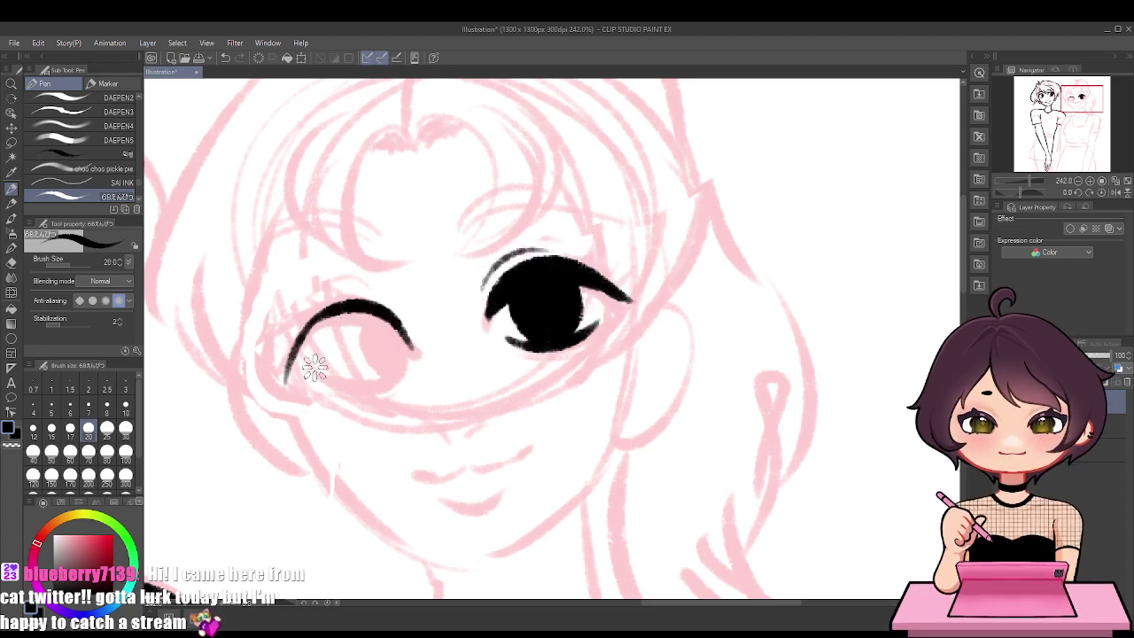
{"action": "scroll", "coordinate": [253, 379], "scroll_direction": "up", "scroll_amount": 3}
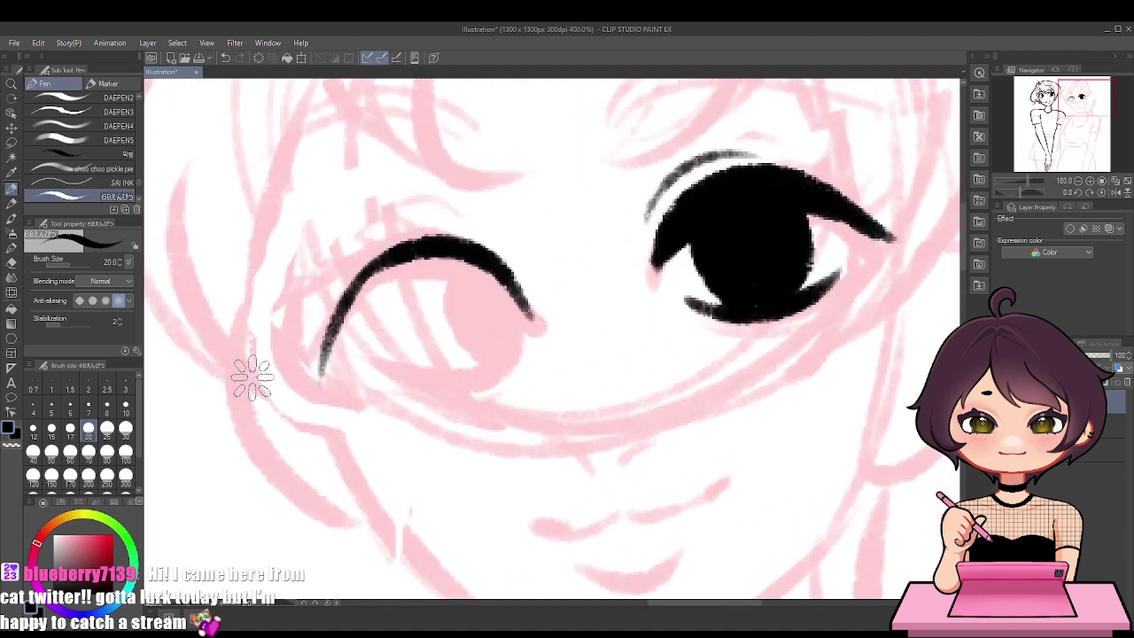
{"action": "mouse_move", "coordinate": [321, 372]}
{"action": "left_mouse_down"}
{"action": "mouse_move", "coordinate": [442, 272]}
{"action": "mouse_move", "coordinate": [411, 271]}
{"action": "mouse_move", "coordinate": [503, 276]}
{"action": "mouse_move", "coordinate": [473, 266]}
{"action": "mouse_move", "coordinate": [355, 290]}
{"action": "mouse_move", "coordinate": [343, 329]}
{"action": "mouse_move", "coordinate": [371, 278]}
{"action": "mouse_move", "coordinate": [337, 312]}
{"action": "mouse_move", "coordinate": [354, 317]}
{"action": "mouse_move", "coordinate": [439, 237]}
{"action": "mouse_move", "coordinate": [383, 243]}
{"action": "mouse_move", "coordinate": [500, 281]}
{"action": "mouse_move", "coordinate": [434, 259]}
{"action": "mouse_move", "coordinate": [511, 350]}
{"action": "mouse_move", "coordinate": [499, 332]}
{"action": "mouse_move", "coordinate": [494, 346]}
{"action": "mouse_move", "coordinate": [512, 323]}
{"action": "mouse_move", "coordinate": [477, 274]}
{"action": "mouse_move", "coordinate": [460, 320]}
{"action": "mouse_move", "coordinate": [507, 311]}
{"action": "left_mouse_up"}
{"action": "left_click_drag", "start_coordinate": [505, 353], "coordinate": [386, 363]}
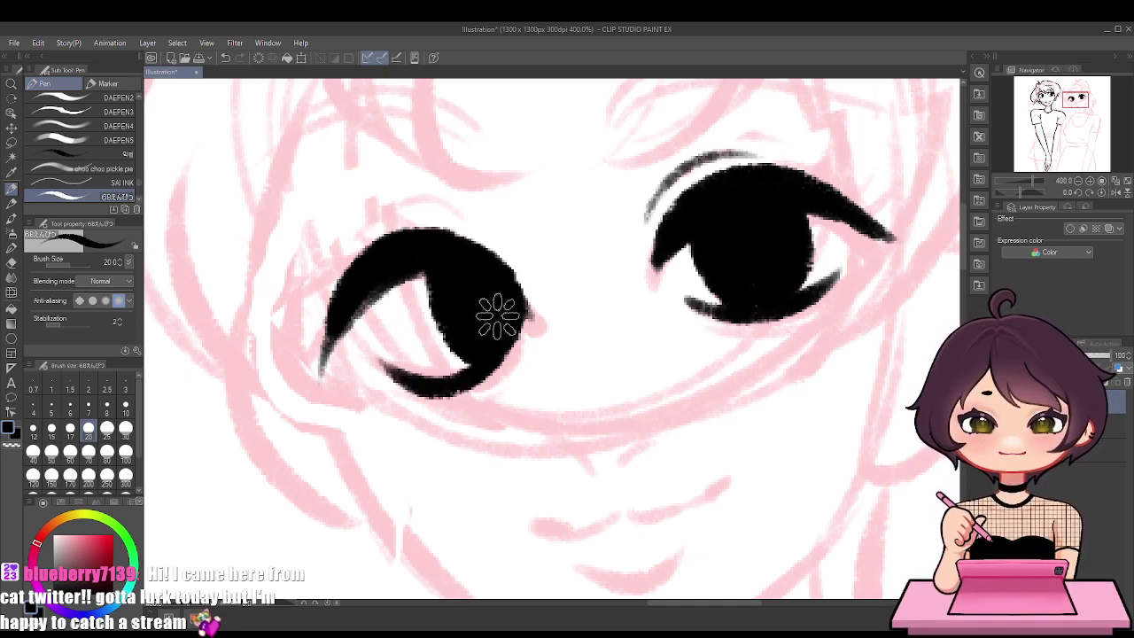
Add pointed eyelashes flicking outward from the upper lash lines of both eyes
{"action": "left_click_drag", "start_coordinate": [342, 295], "coordinate": [266, 301]}
{"action": "left_click_drag", "start_coordinate": [363, 266], "coordinate": [300, 259]}
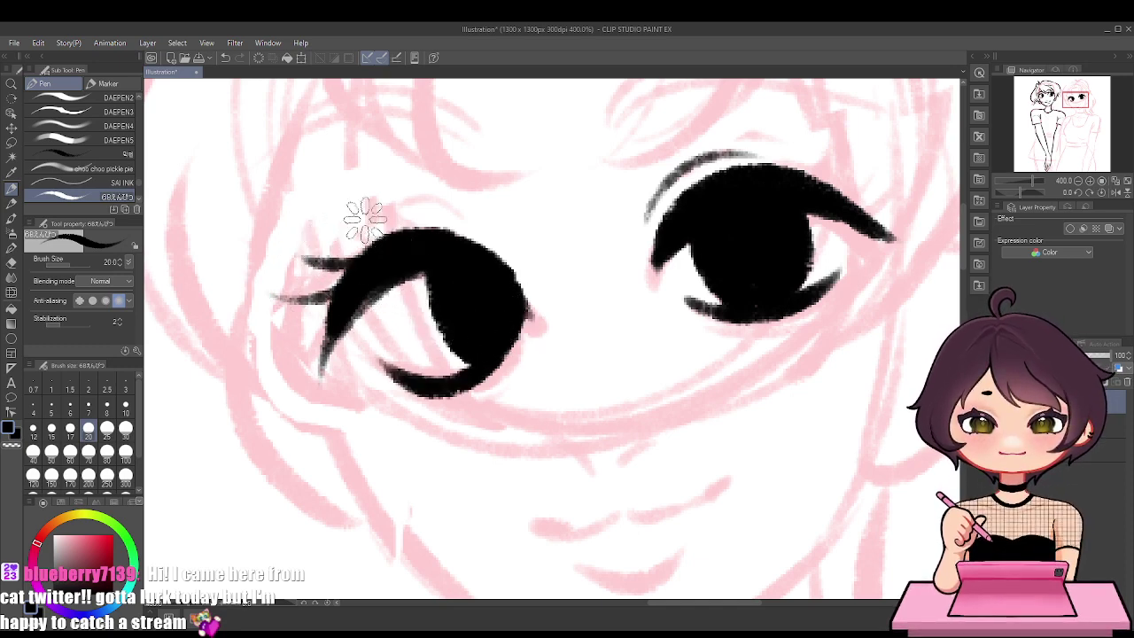
{"action": "left_click_drag", "start_coordinate": [663, 197], "coordinate": [631, 182]}
{"action": "left_click_drag", "start_coordinate": [807, 173], "coordinate": [813, 147]}
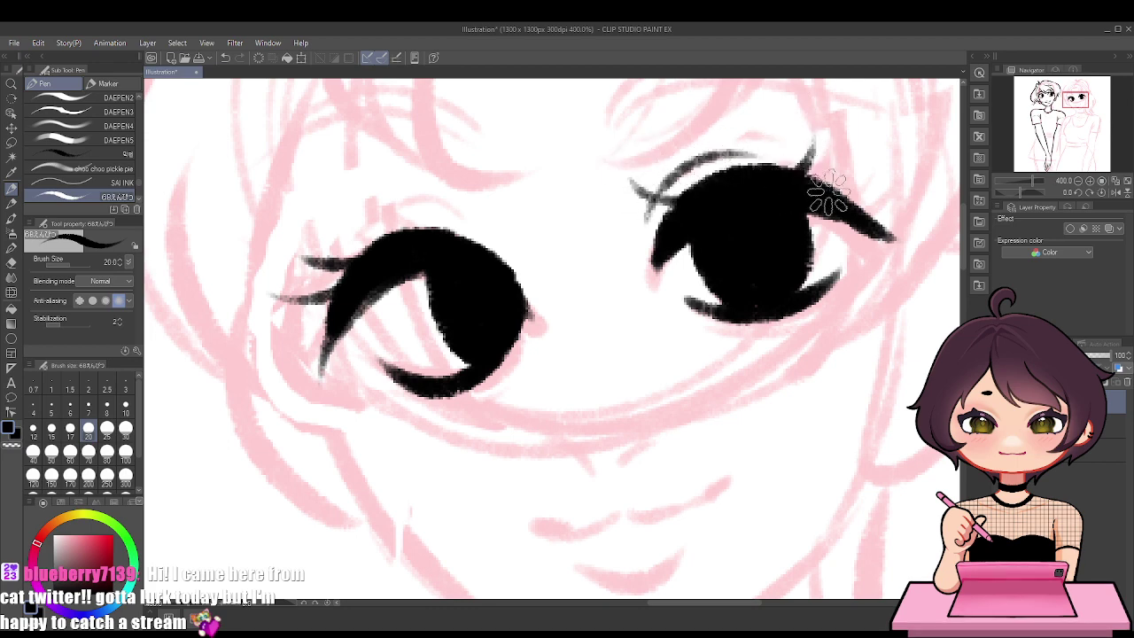
{"action": "left_click_drag", "start_coordinate": [844, 187], "coordinate": [871, 151]}
Ink a thin eyelid crease close above the far eye's upper lash line
{"action": "left_click_drag", "start_coordinate": [454, 222], "coordinate": [321, 257]}
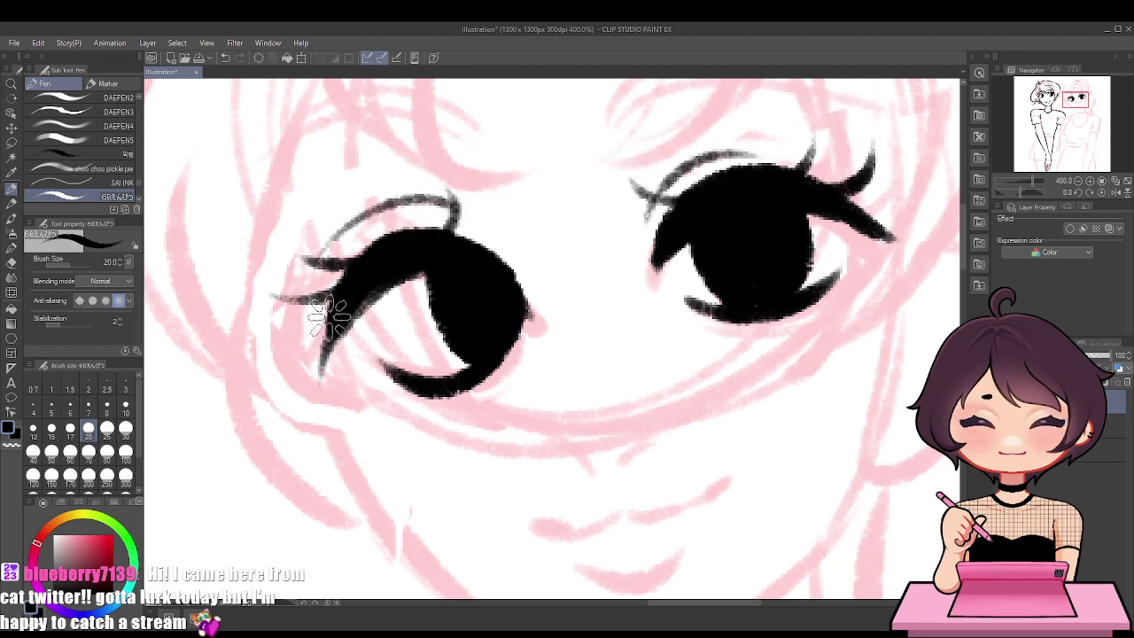
{"action": "key", "text": "ctrl+z"}
{"action": "left_click_drag", "start_coordinate": [450, 218], "coordinate": [349, 252]}
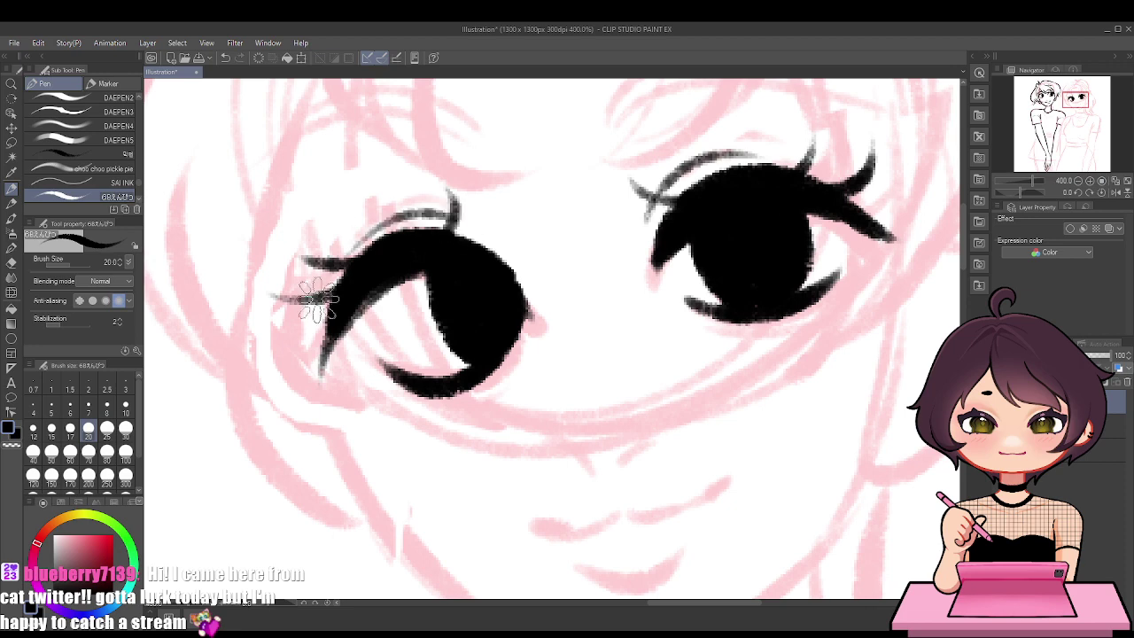
Thicken the far eye's lower lash line and add short downward lashes beneath both eyes of the long-haired figure
{"action": "mouse_move", "coordinate": [687, 312]}
{"action": "left_mouse_down"}
{"action": "mouse_move", "coordinate": [714, 321]}
{"action": "mouse_move", "coordinate": [833, 290]}
{"action": "left_mouse_up"}
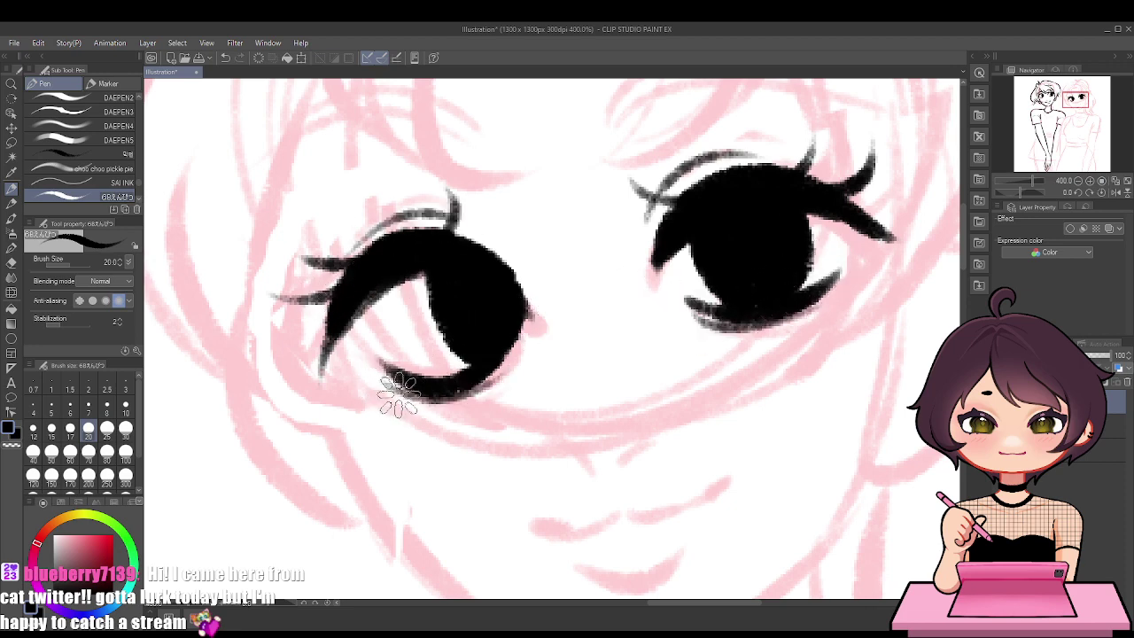
{"action": "mouse_move", "coordinate": [380, 399]}
{"action": "left_mouse_down"}
{"action": "mouse_move", "coordinate": [428, 390]}
{"action": "mouse_move", "coordinate": [411, 417]}
{"action": "left_mouse_up"}
{"action": "mouse_move", "coordinate": [792, 316]}
{"action": "left_mouse_down"}
{"action": "mouse_move", "coordinate": [801, 329]}
{"action": "mouse_move", "coordinate": [833, 317]}
{"action": "left_mouse_up"}
{"action": "scroll", "coordinate": [810, 198], "scroll_direction": "down", "scroll_amount": 2}
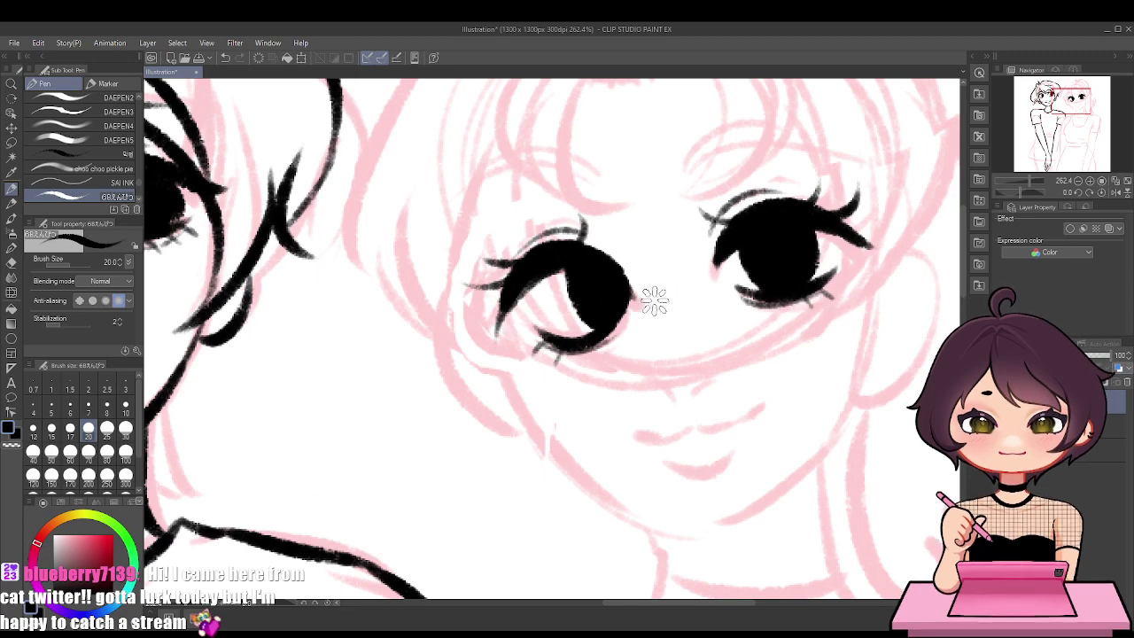
Ink arched, tapering eyebrows above both eyes, adding short hair strokes at their inner ends
{"action": "scroll", "coordinate": [655, 301], "scroll_direction": "down", "scroll_amount": 2}
{"action": "scroll", "coordinate": [921, 169], "scroll_direction": "up", "scroll_amount": 3}
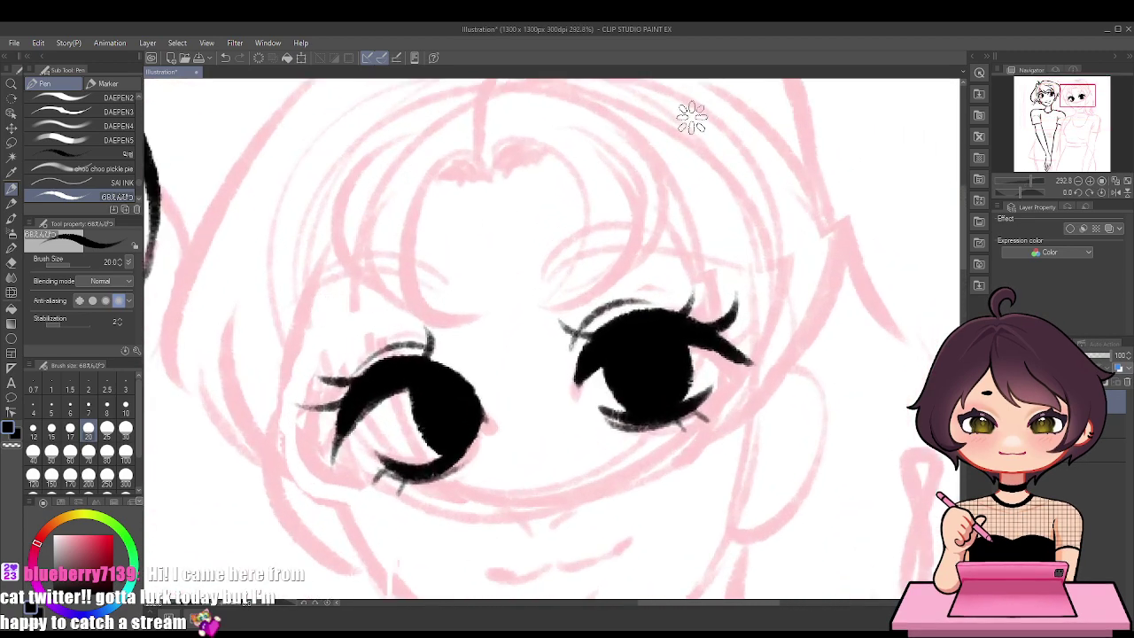
{"action": "mouse_move", "coordinate": [426, 310]}
{"action": "left_mouse_down"}
{"action": "mouse_move", "coordinate": [385, 310]}
{"action": "mouse_move", "coordinate": [274, 382]}
{"action": "mouse_move", "coordinate": [323, 306]}
{"action": "left_mouse_up"}
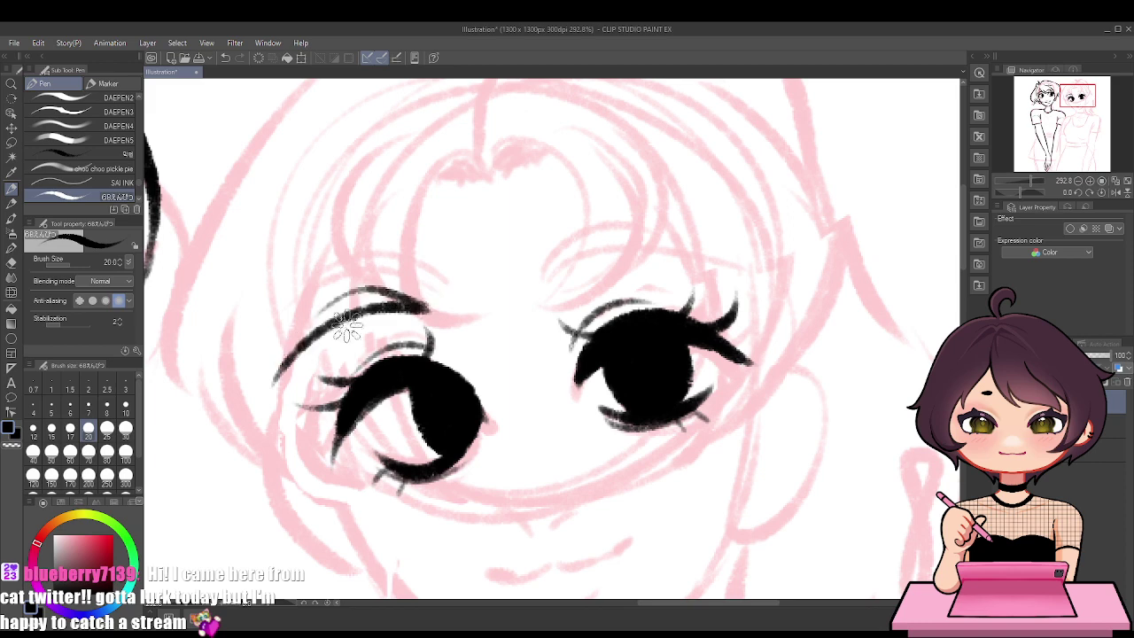
{"action": "mouse_move", "coordinate": [539, 285]}
{"action": "left_mouse_down"}
{"action": "mouse_move", "coordinate": [572, 265]}
{"action": "mouse_move", "coordinate": [709, 257]}
{"action": "left_mouse_up"}
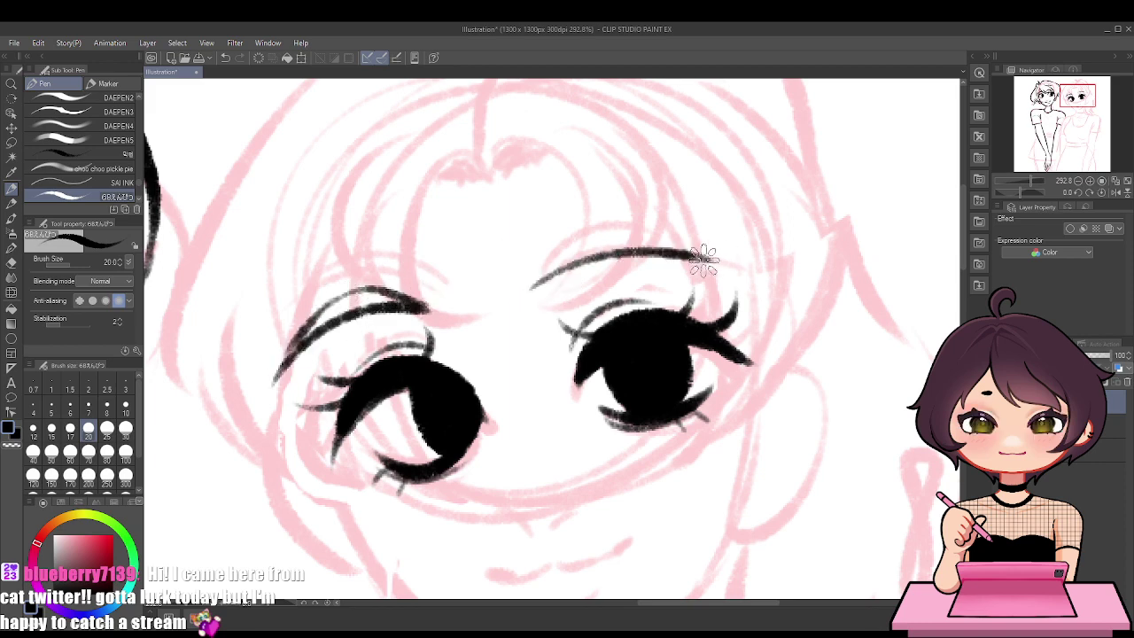
{"action": "mouse_move", "coordinate": [531, 286]}
{"action": "left_mouse_down"}
{"action": "mouse_move", "coordinate": [625, 232]}
{"action": "mouse_move", "coordinate": [594, 247]}
{"action": "mouse_move", "coordinate": [629, 248]}
{"action": "mouse_move", "coordinate": [582, 241]}
{"action": "mouse_move", "coordinate": [684, 254]}
{"action": "left_mouse_up"}
{"action": "key", "text": "ctrl+z"}
{"action": "key", "text": "ctrl+z"}
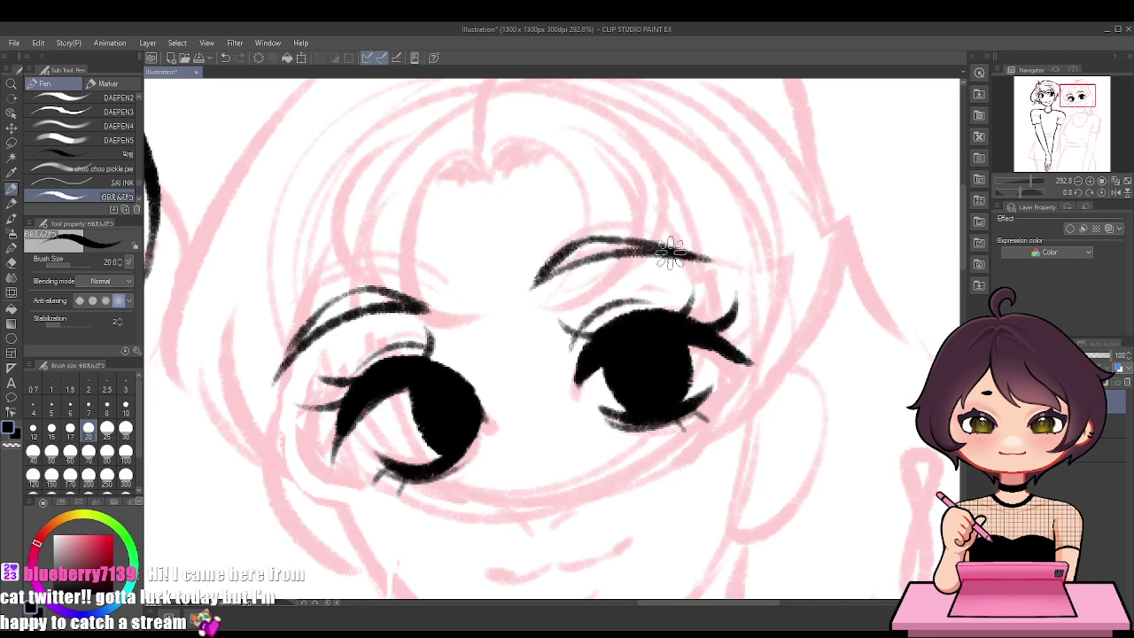
{"action": "left_click_drag", "start_coordinate": [537, 264], "coordinate": [530, 286]}
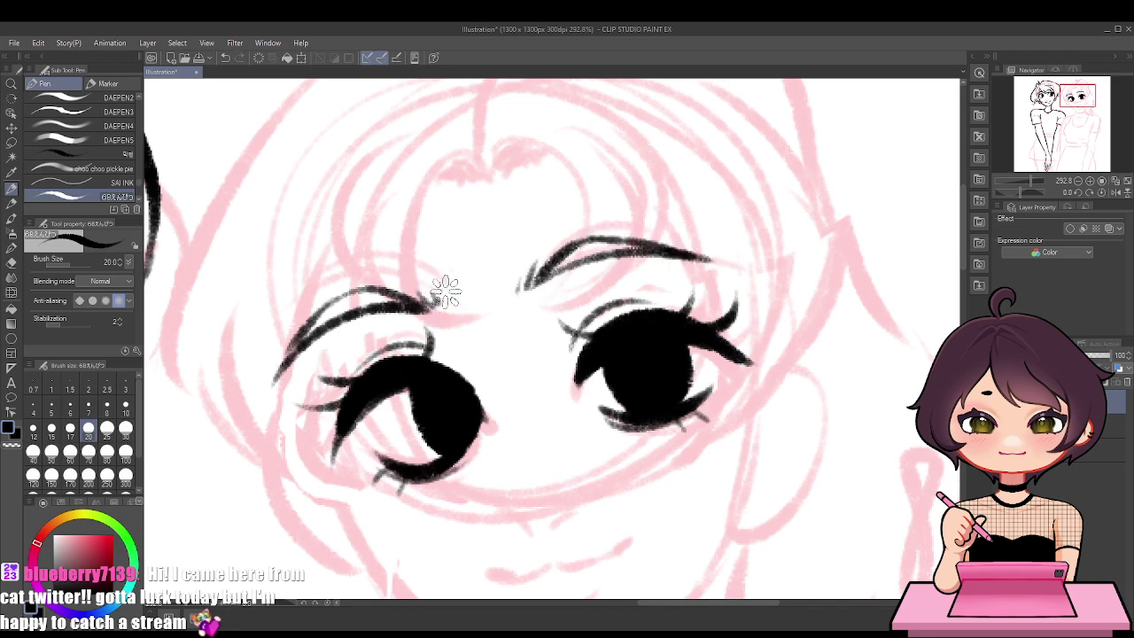
Ink the long-haired figure's centre-parted bangs with thick curved strands framing both sides of the forehead
{"action": "scroll", "coordinate": [465, 278], "scroll_direction": "down", "scroll_amount": 6}
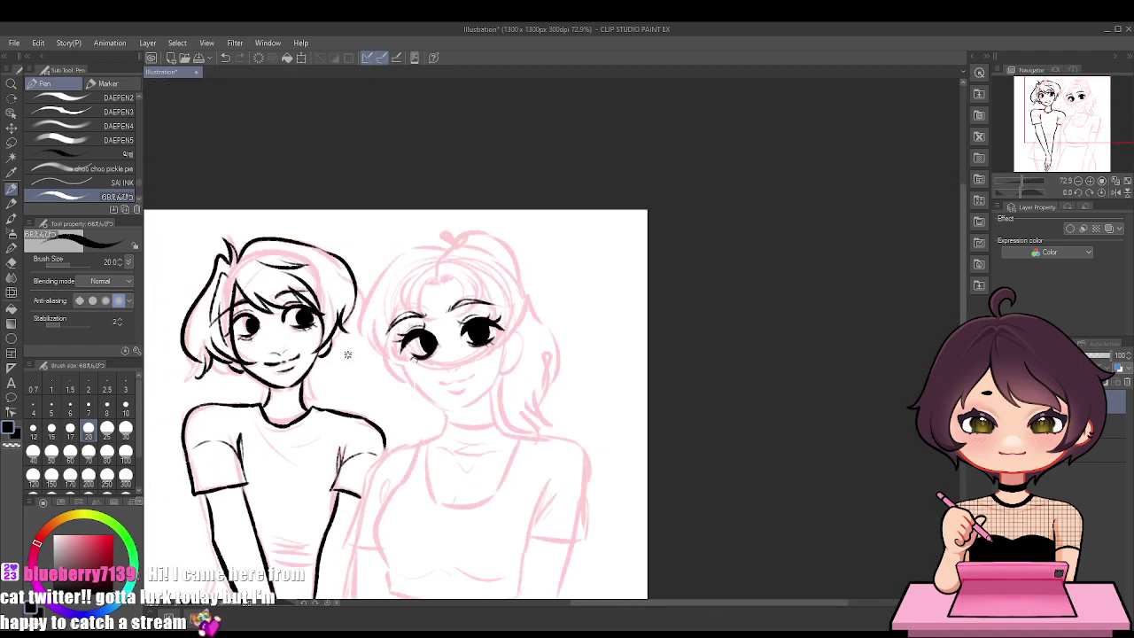
{"action": "scroll", "coordinate": [482, 250], "scroll_direction": "up", "scroll_amount": 4}
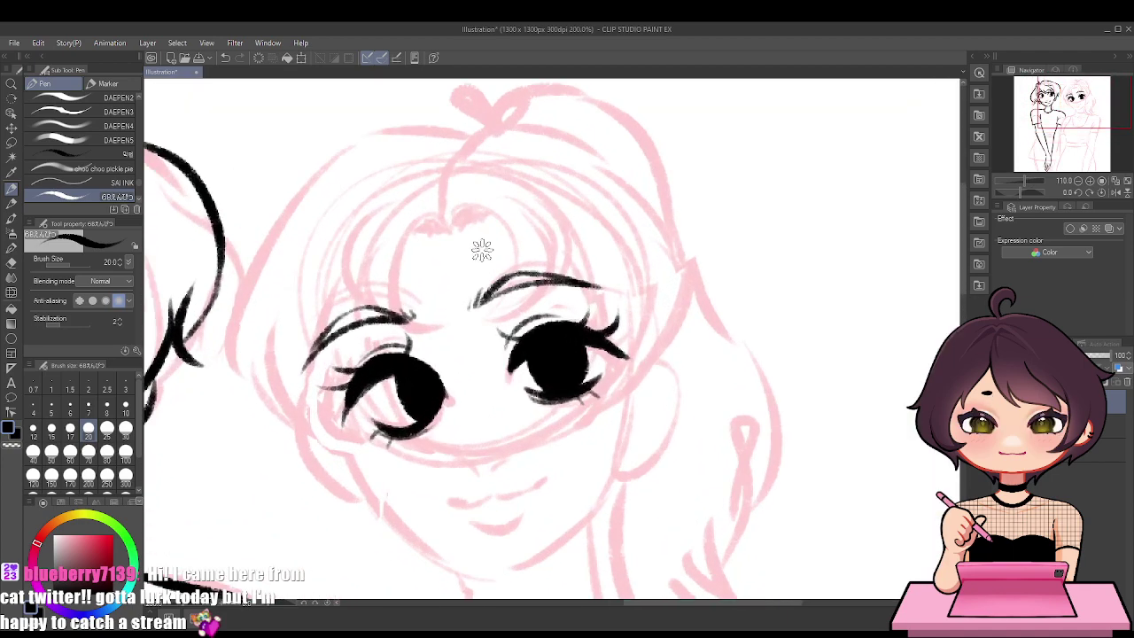
{"action": "mouse_move", "coordinate": [454, 224]}
{"action": "left_mouse_down"}
{"action": "mouse_move", "coordinate": [393, 246]}
{"action": "mouse_move", "coordinate": [471, 328]}
{"action": "mouse_move", "coordinate": [369, 258]}
{"action": "left_mouse_up"}
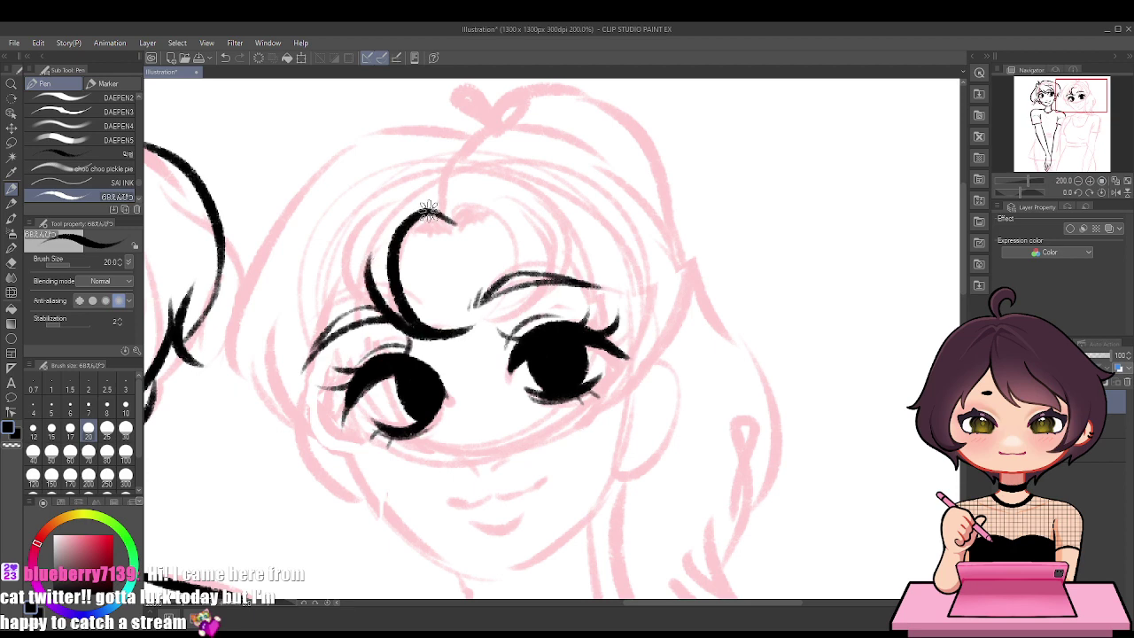
{"action": "mouse_move", "coordinate": [384, 202]}
{"action": "left_mouse_down"}
{"action": "mouse_move", "coordinate": [409, 332]}
{"action": "mouse_move", "coordinate": [375, 294]}
{"action": "left_mouse_up"}
{"action": "mouse_move", "coordinate": [443, 216]}
{"action": "left_mouse_down"}
{"action": "mouse_move", "coordinate": [509, 228]}
{"action": "mouse_move", "coordinate": [521, 259]}
{"action": "mouse_move", "coordinate": [493, 282]}
{"action": "mouse_move", "coordinate": [513, 298]}
{"action": "mouse_move", "coordinate": [527, 229]}
{"action": "left_mouse_up"}
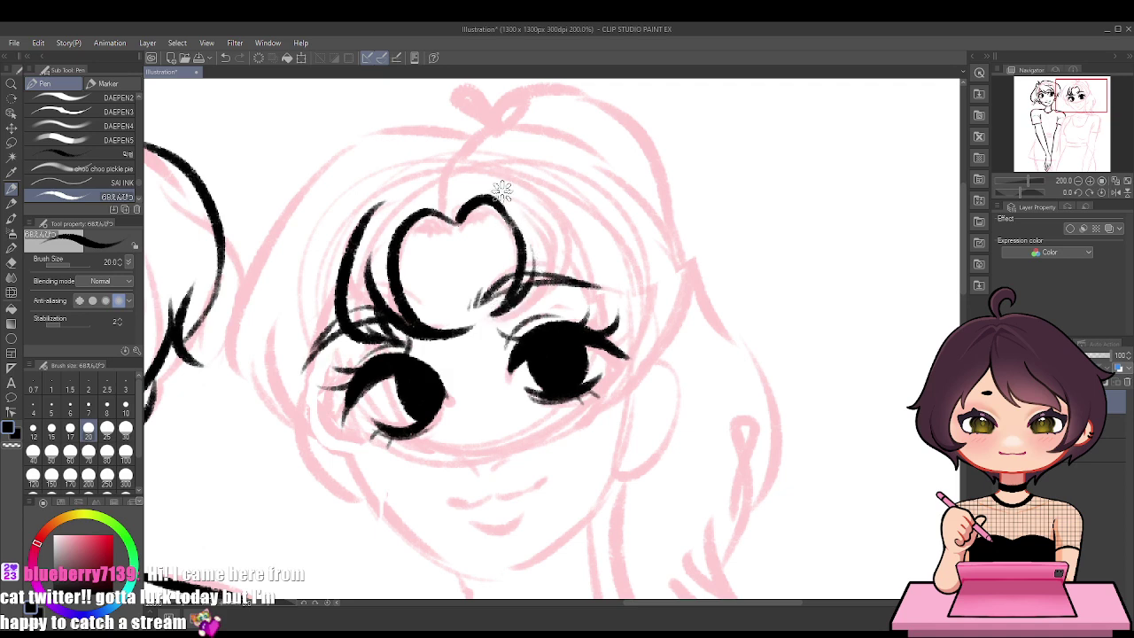
Ink the outer curve of the bangs above the far eye and fill that side with thin pointed strands
{"action": "left_click_drag", "start_coordinate": [470, 170], "coordinate": [589, 292]}
{"action": "left_click_drag", "start_coordinate": [581, 240], "coordinate": [567, 315]}
{"action": "left_click_drag", "start_coordinate": [572, 286], "coordinate": [549, 312]}
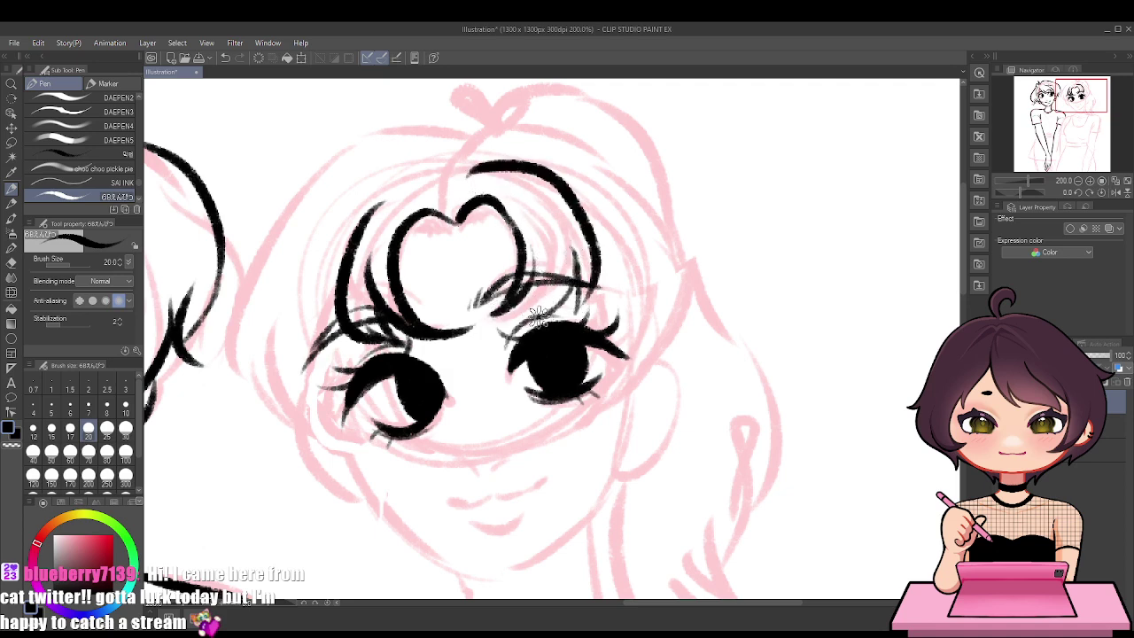
{"action": "left_click_drag", "start_coordinate": [562, 270], "coordinate": [485, 315]}
{"action": "key", "text": "ctrl+z"}
{"action": "left_click_drag", "start_coordinate": [537, 270], "coordinate": [508, 320]}
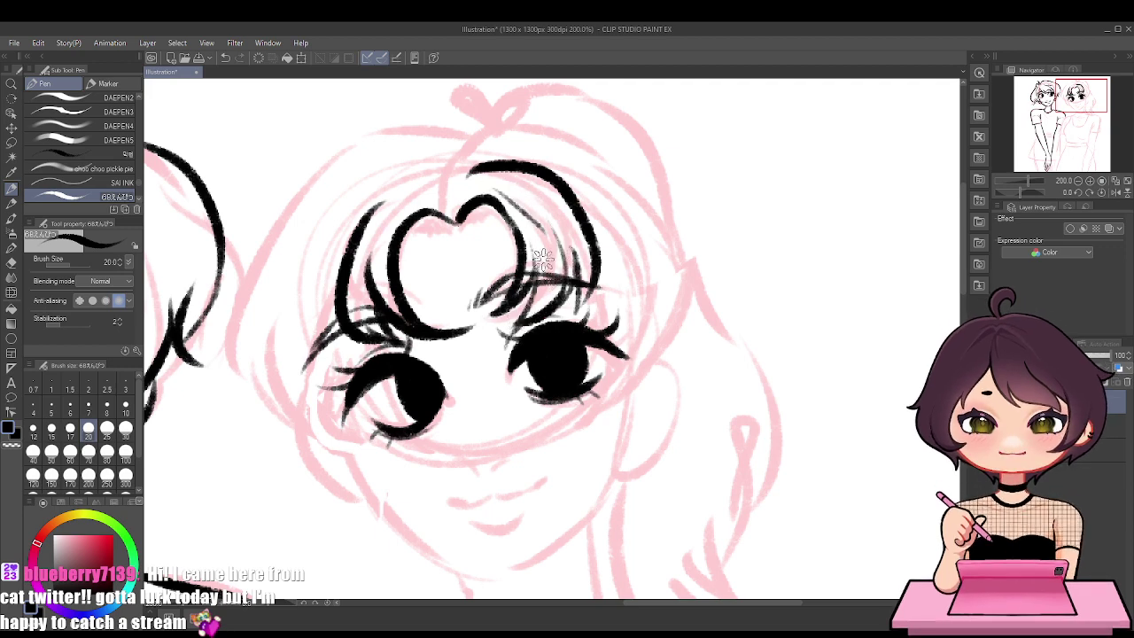
{"action": "mouse_move", "coordinate": [456, 215]}
{"action": "left_mouse_down"}
{"action": "mouse_move", "coordinate": [504, 188]}
{"action": "mouse_move", "coordinate": [535, 217]}
{"action": "left_mouse_up"}
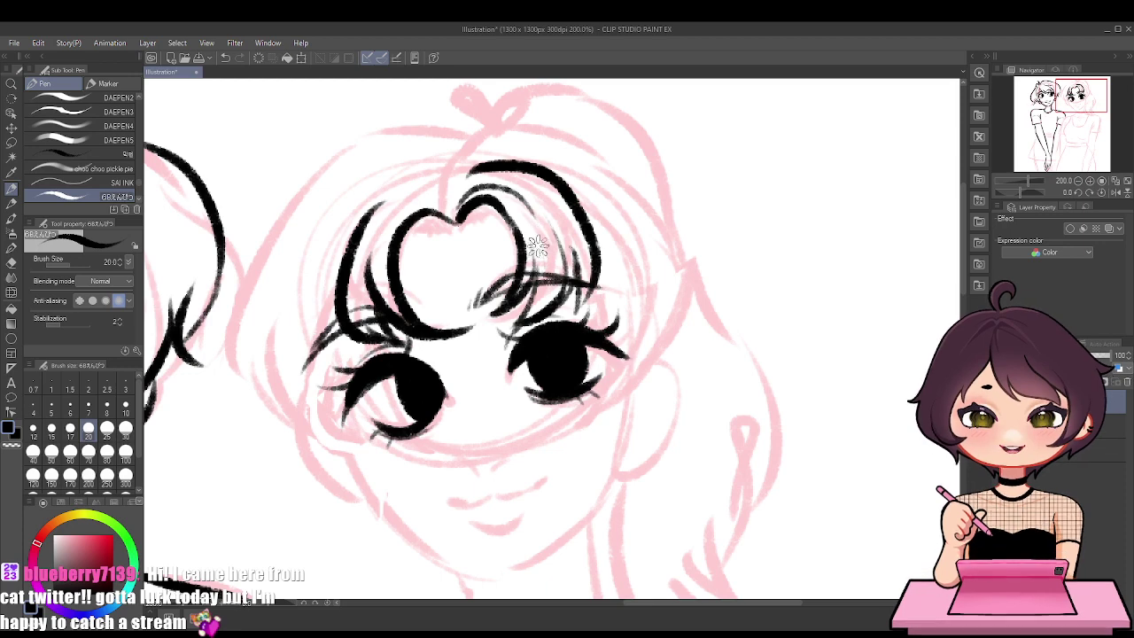
Add fine strands to the bangs above the near eye and ink their outer curve from the parting down
{"action": "left_click_drag", "start_coordinate": [394, 214], "coordinate": [386, 284]}
{"action": "key", "text": "ctrl+z"}
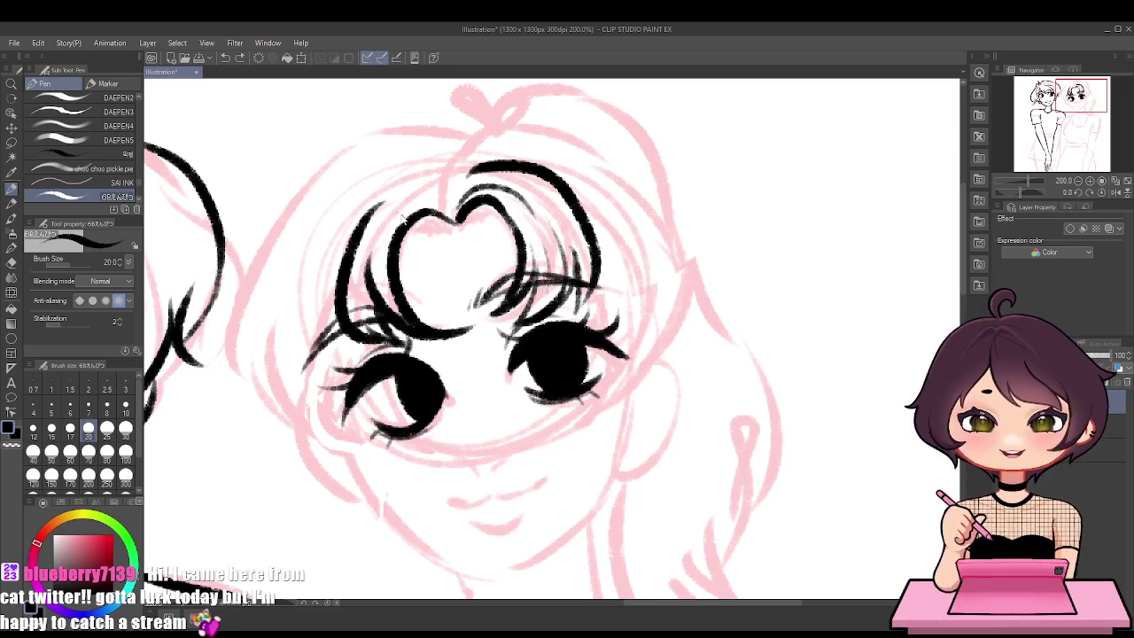
{"action": "left_click_drag", "start_coordinate": [386, 245], "coordinate": [383, 278]}
{"action": "key", "text": "ctrl+z"}
{"action": "left_click_drag", "start_coordinate": [398, 214], "coordinate": [378, 275]}
{"action": "key", "text": "ctrl+z"}
{"action": "left_click_drag", "start_coordinate": [403, 207], "coordinate": [385, 279]}
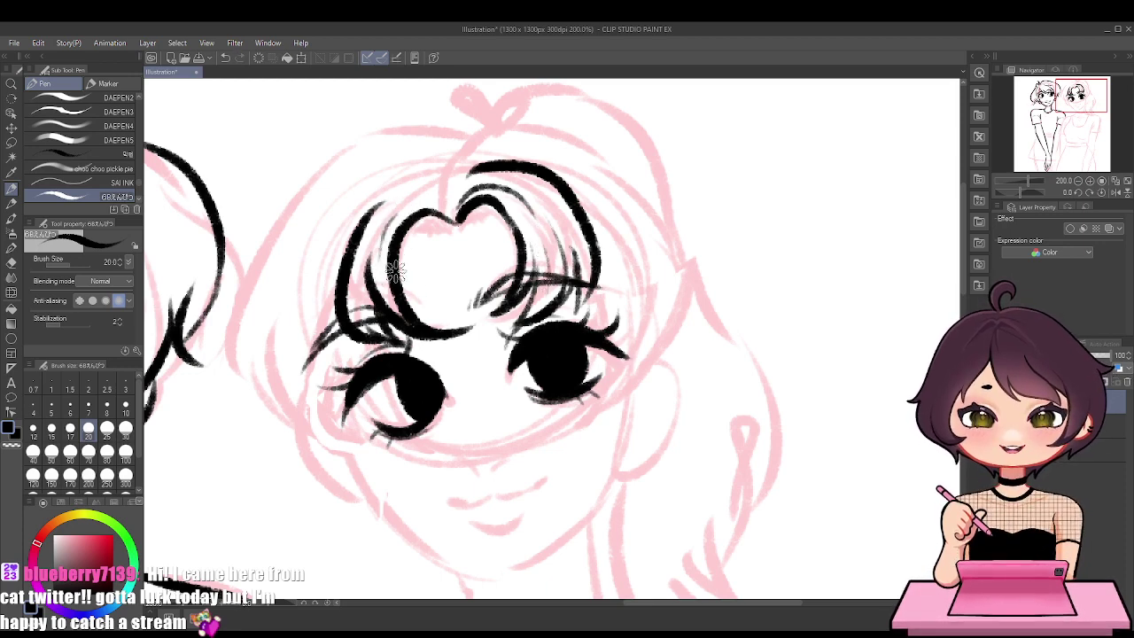
{"action": "key", "text": "ctrl+z"}
{"action": "mouse_move", "coordinate": [436, 181]}
{"action": "left_mouse_down"}
{"action": "mouse_move", "coordinate": [385, 183]}
{"action": "mouse_move", "coordinate": [326, 284]}
{"action": "mouse_move", "coordinate": [353, 341]}
{"action": "left_mouse_up"}
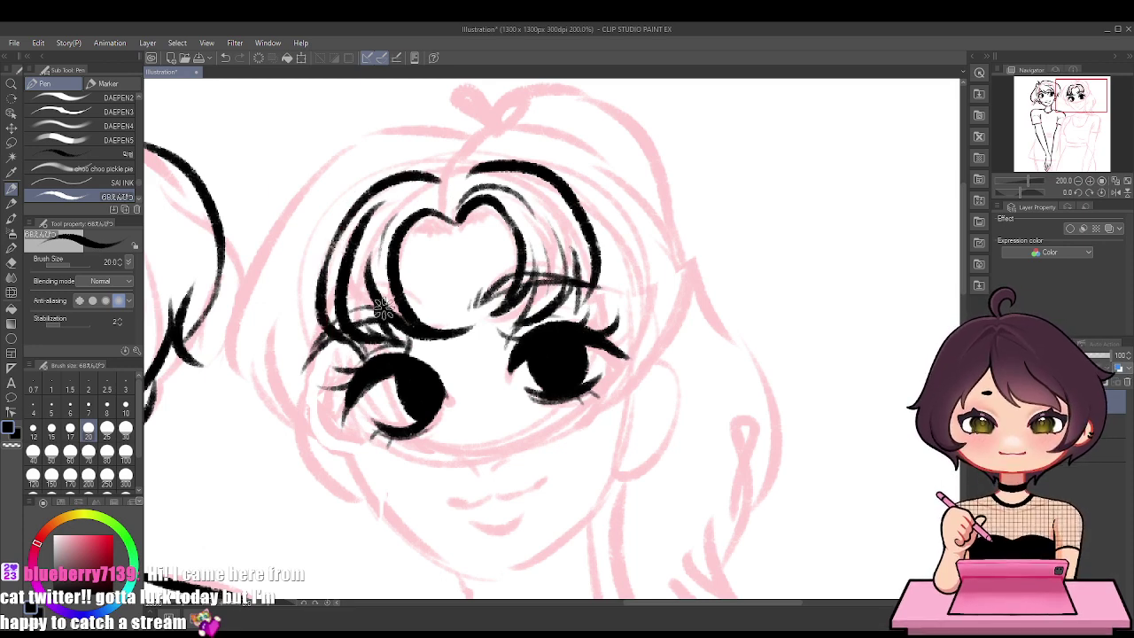
Ink the pointed side lock beside the near eye and the hair's outer contour from the crown down that side
{"action": "left_click_drag", "start_coordinate": [329, 330], "coordinate": [359, 447]}
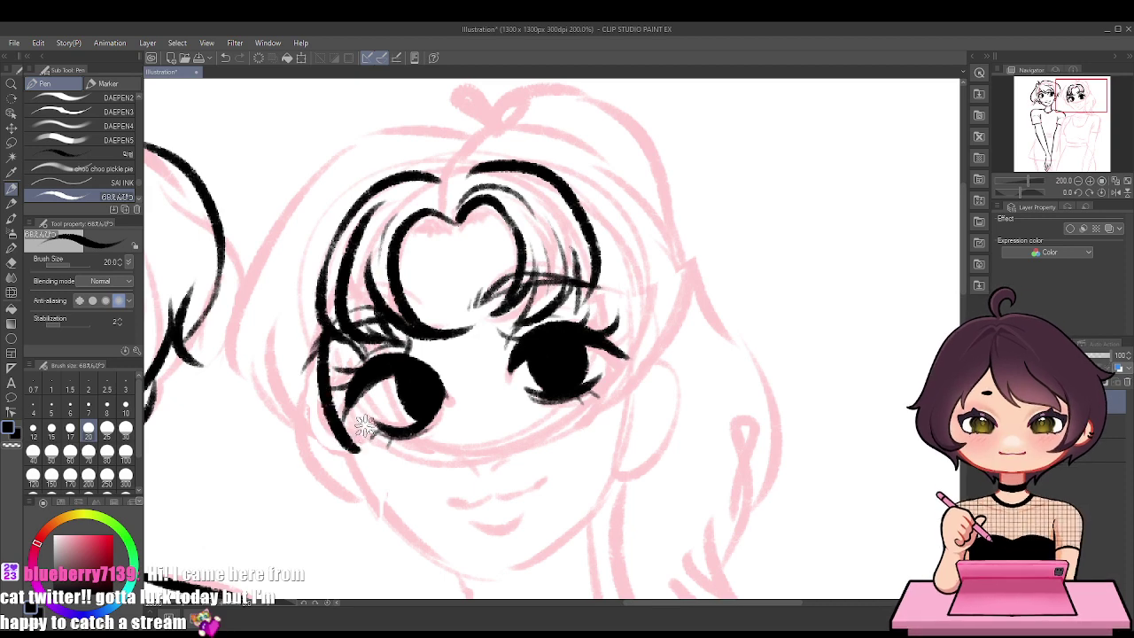
{"action": "left_click_drag", "start_coordinate": [275, 329], "coordinate": [359, 452]}
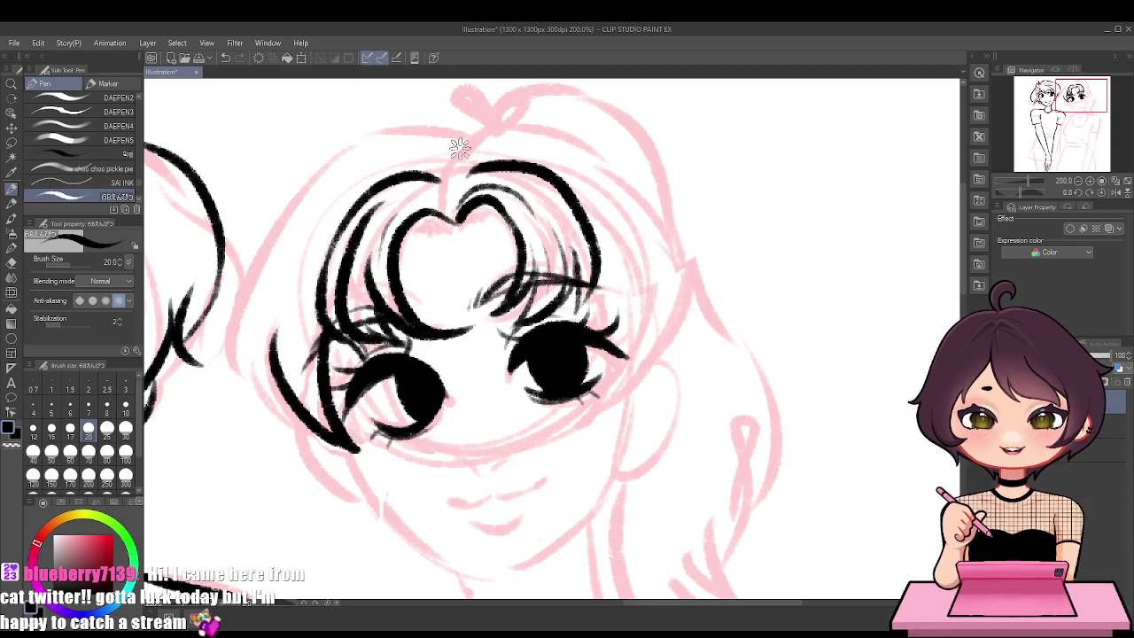
{"action": "left_click_drag", "start_coordinate": [462, 140], "coordinate": [266, 302]}
{"action": "mouse_move", "coordinate": [278, 250]}
{"action": "left_mouse_down"}
{"action": "mouse_move", "coordinate": [279, 466]}
{"action": "mouse_move", "coordinate": [257, 286]}
{"action": "mouse_move", "coordinate": [262, 491]}
{"action": "left_mouse_up"}
{"action": "key", "text": "ctrl+z"}
{"action": "key", "text": "ctrl+z"}
{"action": "left_click_drag", "start_coordinate": [258, 427], "coordinate": [280, 486]}
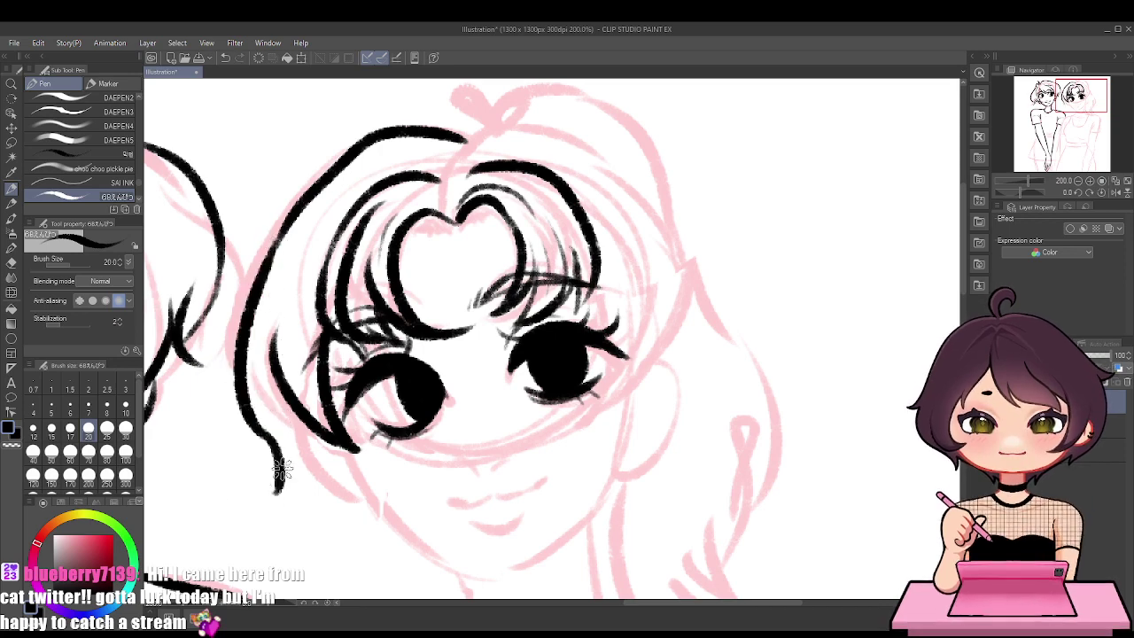
Redraw the end of the outer hair contour as a curled, tapered flick and join it to the side lock
{"action": "left_click_drag", "start_coordinate": [253, 400], "coordinate": [273, 490]}
{"action": "key", "text": "ctrl+z"}
{"action": "key", "text": "ctrl+z"}
{"action": "mouse_move", "coordinate": [261, 431]}
{"action": "left_mouse_down"}
{"action": "mouse_move", "coordinate": [252, 499]}
{"action": "mouse_move", "coordinate": [263, 406]}
{"action": "left_mouse_up"}
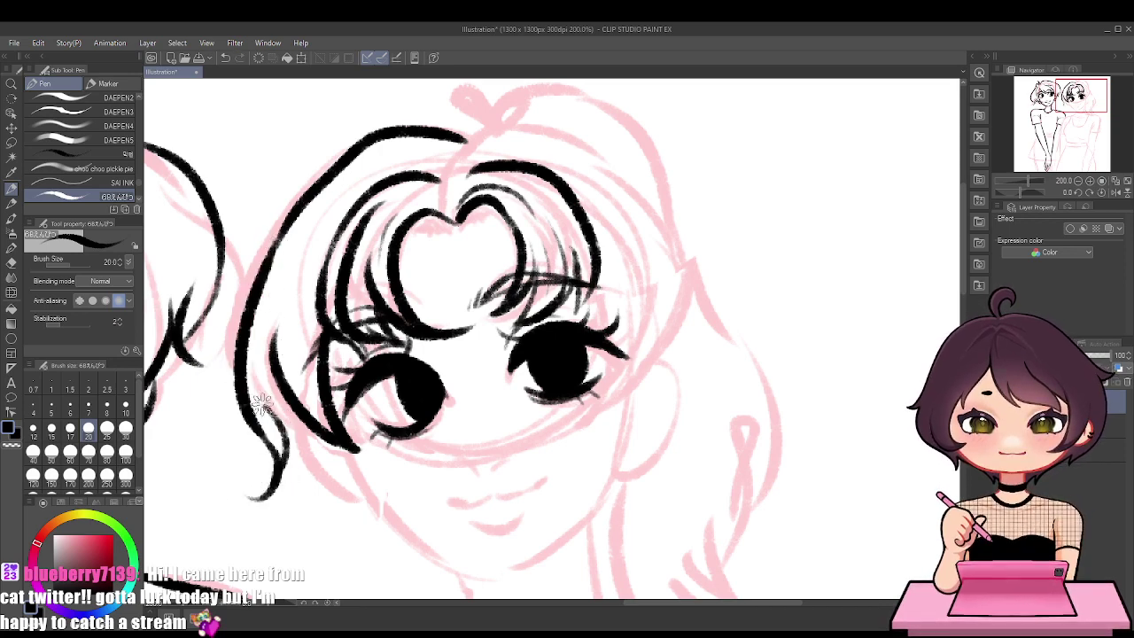
{"action": "key", "text": "ctrl+z"}
{"action": "mouse_move", "coordinate": [283, 463]}
{"action": "left_mouse_down"}
{"action": "mouse_move", "coordinate": [264, 424]}
{"action": "mouse_move", "coordinate": [335, 434]}
{"action": "left_mouse_up"}
{"action": "key", "text": "ctrl+z"}
{"action": "left_click_drag", "start_coordinate": [264, 407], "coordinate": [348, 440]}
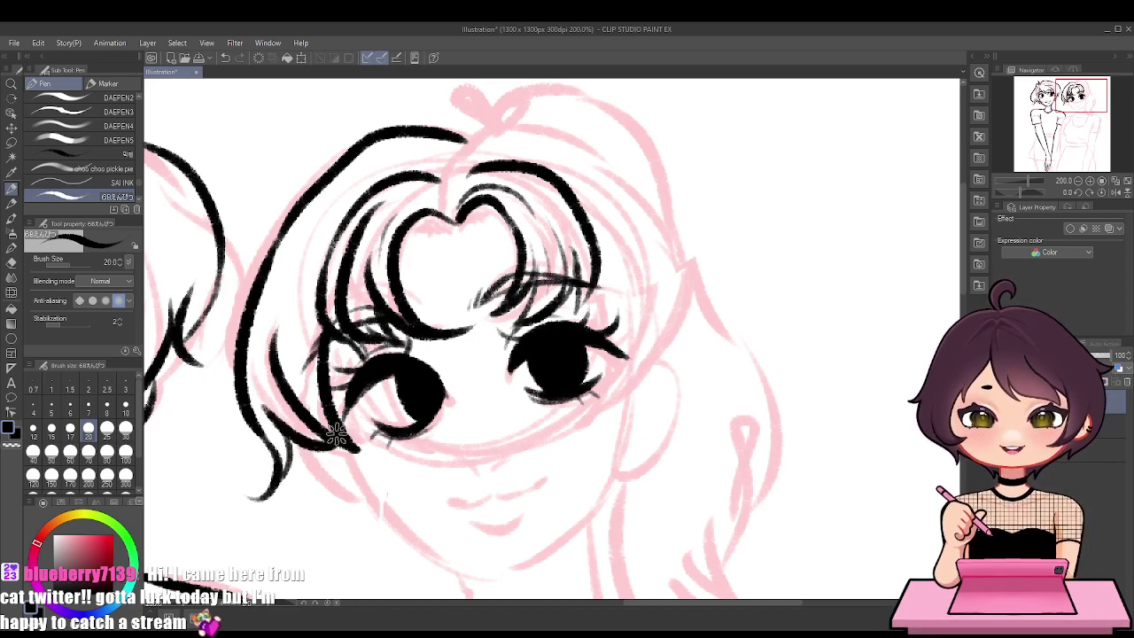
Ink the side lock framing the far eye and the crown's outline down that side to a pointed tip
{"action": "left_click_drag", "start_coordinate": [589, 273], "coordinate": [587, 397]}
{"action": "key", "text": "ctrl+z"}
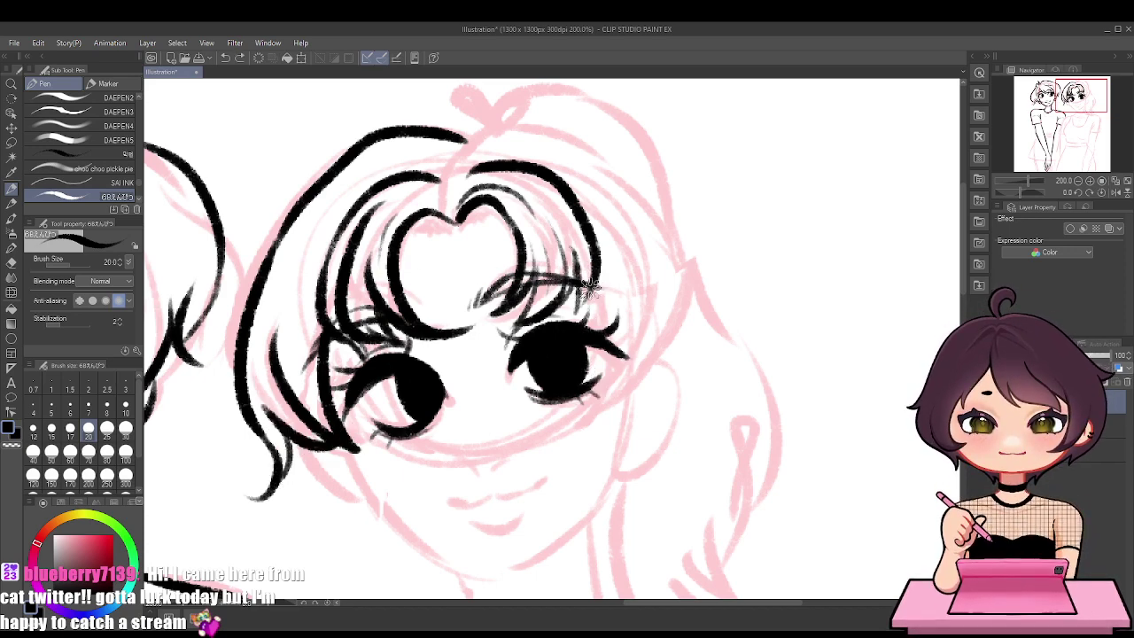
{"action": "mouse_move", "coordinate": [591, 282]}
{"action": "left_mouse_down"}
{"action": "mouse_move", "coordinate": [595, 393]}
{"action": "mouse_move", "coordinate": [651, 266]}
{"action": "left_mouse_up"}
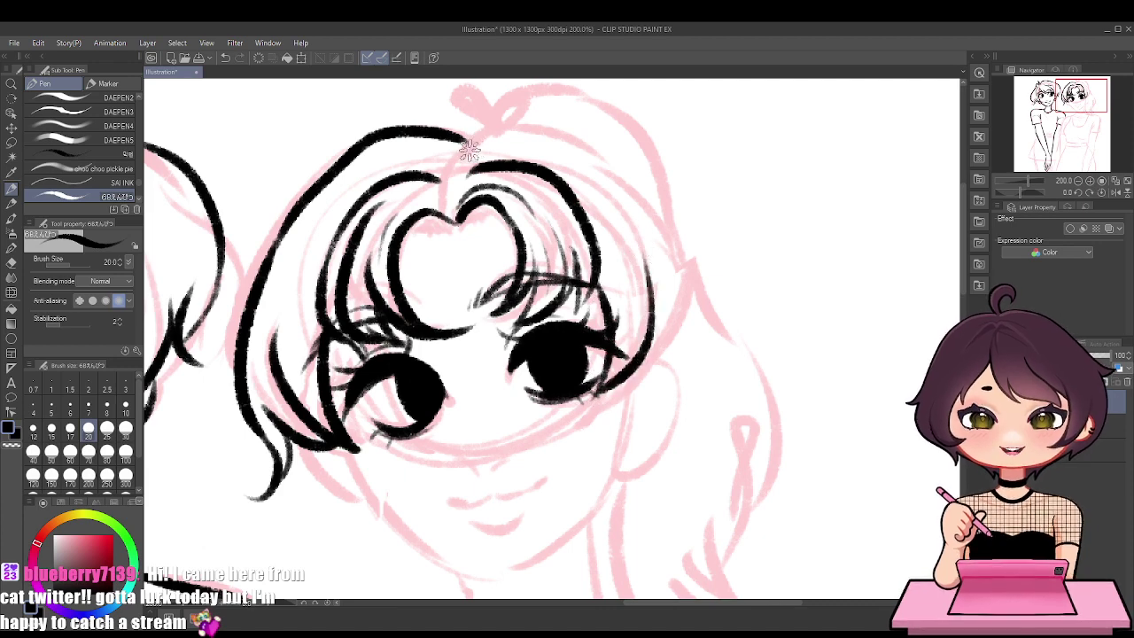
{"action": "left_click_drag", "start_coordinate": [470, 150], "coordinate": [588, 130]}
{"action": "key", "text": "ctrl+z"}
{"action": "mouse_move", "coordinate": [460, 147]}
{"action": "left_mouse_down"}
{"action": "mouse_move", "coordinate": [548, 122]}
{"action": "mouse_move", "coordinate": [634, 203]}
{"action": "mouse_move", "coordinate": [649, 339]}
{"action": "left_mouse_up"}
{"action": "mouse_move", "coordinate": [679, 279]}
{"action": "left_mouse_down"}
{"action": "mouse_move", "coordinate": [683, 388]}
{"action": "mouse_move", "coordinate": [657, 319]}
{"action": "mouse_move", "coordinate": [686, 385]}
{"action": "left_mouse_up"}
{"action": "key", "text": "ctrl+z"}
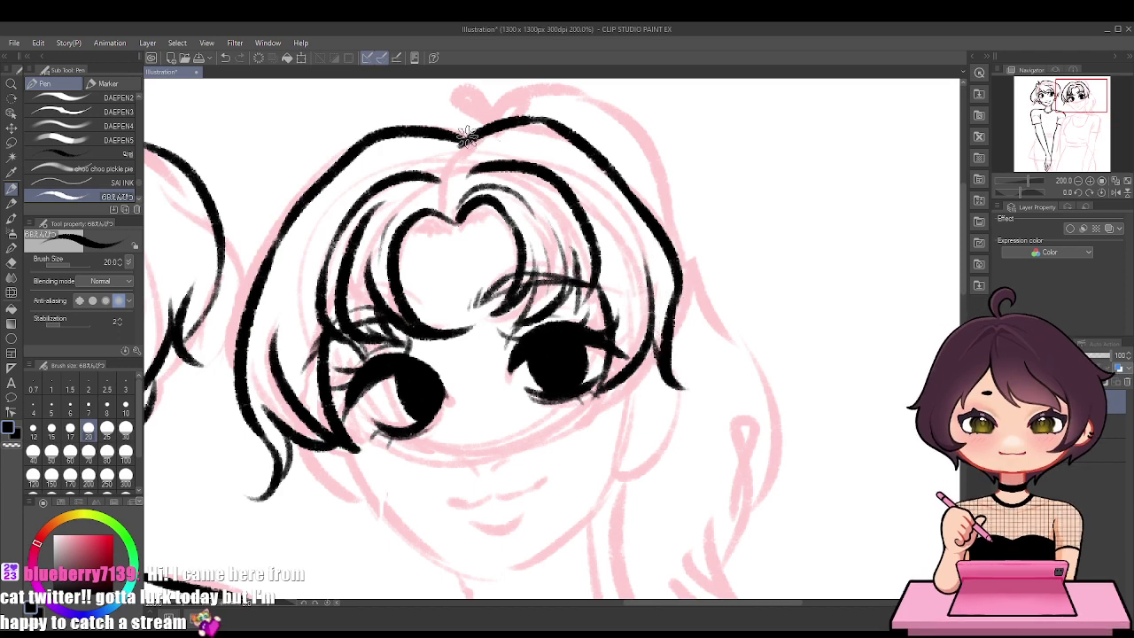
Ink the small two-loop hair tie on the crown and the ponytail's outline falling behind the head in a wave
{"action": "mouse_move", "coordinate": [467, 134]}
{"action": "left_mouse_down"}
{"action": "mouse_move", "coordinate": [581, 136]}
{"action": "mouse_move", "coordinate": [701, 271]}
{"action": "left_mouse_up"}
{"action": "key", "text": "ctrl+z"}
{"action": "mouse_move", "coordinate": [672, 214]}
{"action": "left_mouse_down"}
{"action": "mouse_move", "coordinate": [688, 390]}
{"action": "mouse_move", "coordinate": [732, 523]}
{"action": "mouse_move", "coordinate": [728, 587]}
{"action": "left_mouse_up"}
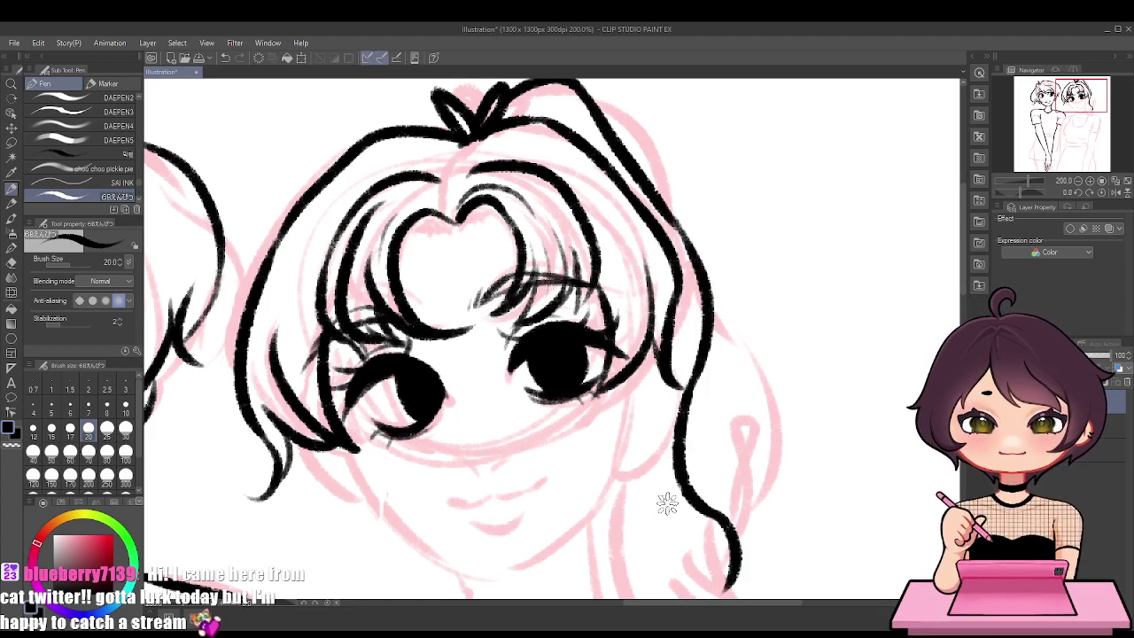
Undo the ponytail's wavy lower outline and redraw it bulging farther outward, ending in an upturned curl
{"action": "scroll", "coordinate": [667, 502], "scroll_direction": "down", "scroll_amount": 5}
{"action": "scroll", "coordinate": [684, 552], "scroll_direction": "up", "scroll_amount": 2}
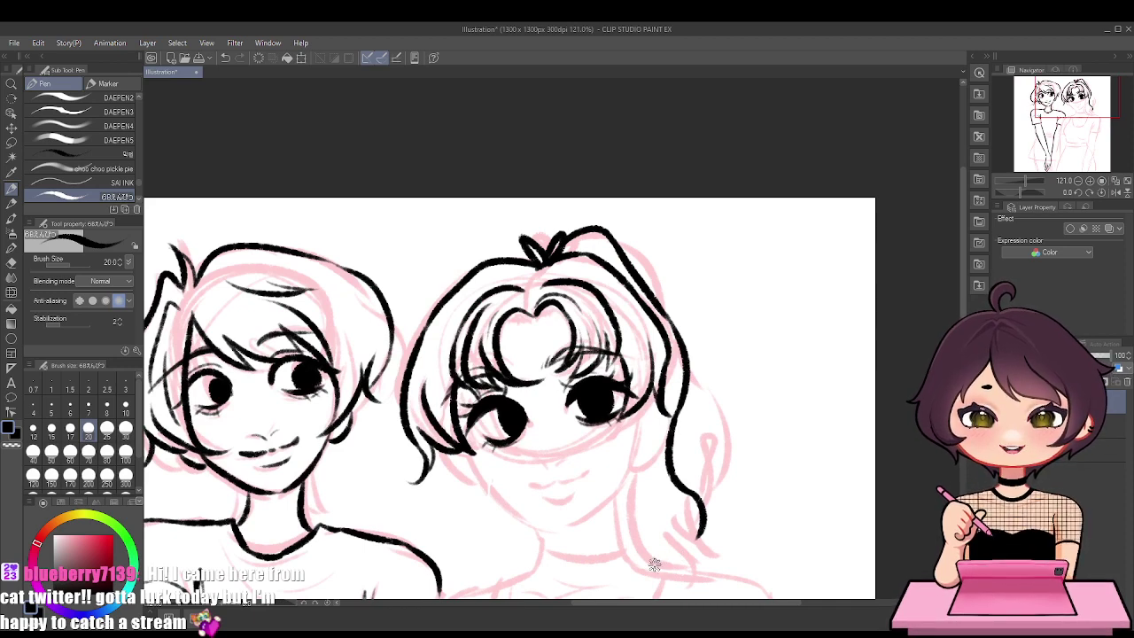
{"action": "key", "text": "ctrl+z"}
{"action": "key", "text": "ctrl+z"}
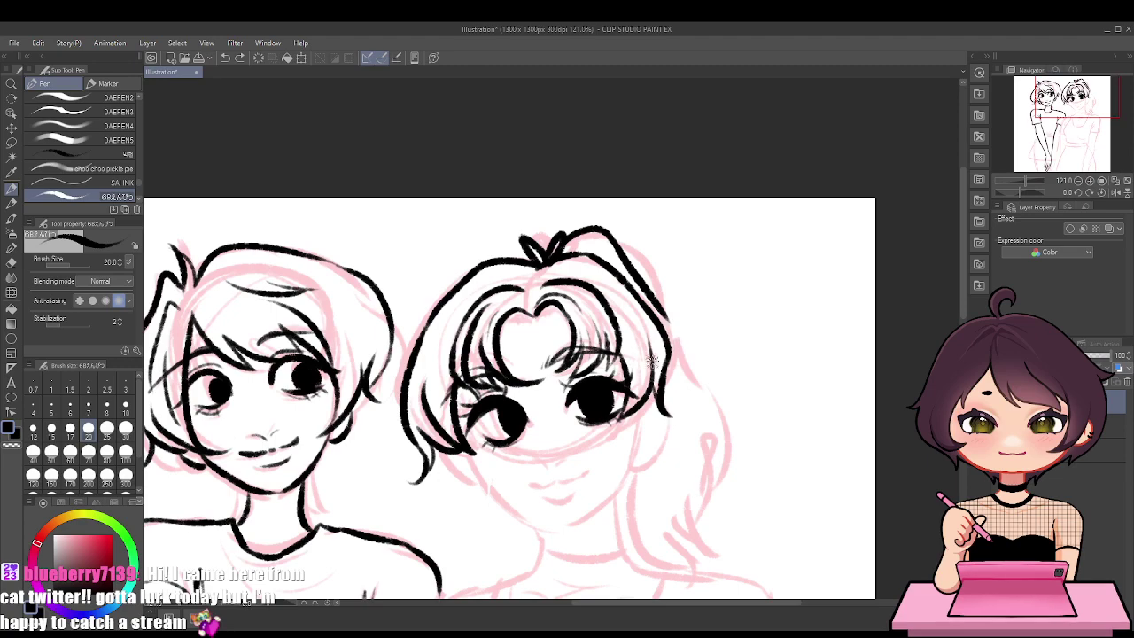
{"action": "left_click_drag", "start_coordinate": [658, 312], "coordinate": [700, 426]}
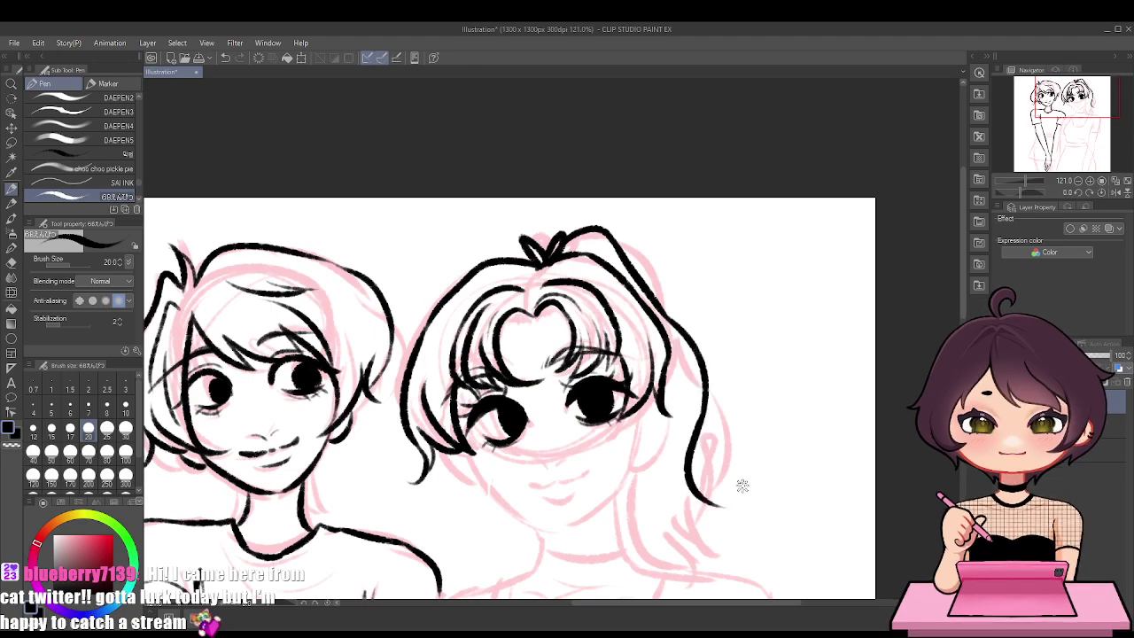
{"action": "scroll", "coordinate": [730, 457], "scroll_direction": "down", "scroll_amount": 3}
{"action": "scroll", "coordinate": [741, 528], "scroll_direction": "up", "scroll_amount": 5}
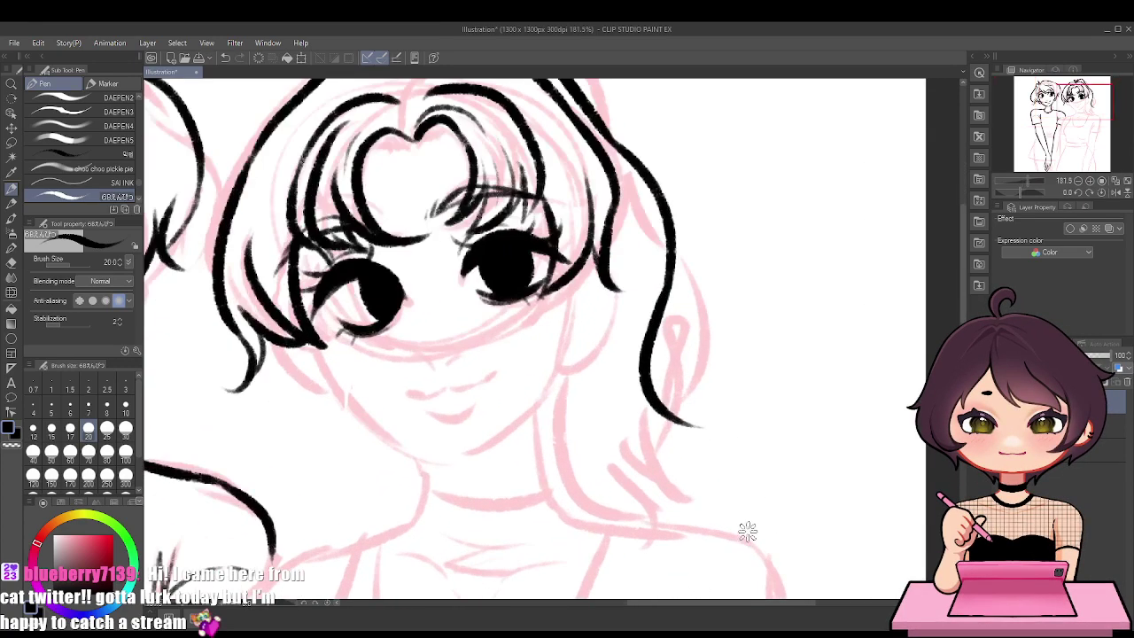
{"action": "key", "text": "ctrl+z"}
{"action": "mouse_move", "coordinate": [670, 282]}
{"action": "left_mouse_down"}
{"action": "mouse_move", "coordinate": [646, 397]}
{"action": "mouse_move", "coordinate": [689, 410]}
{"action": "left_mouse_up"}
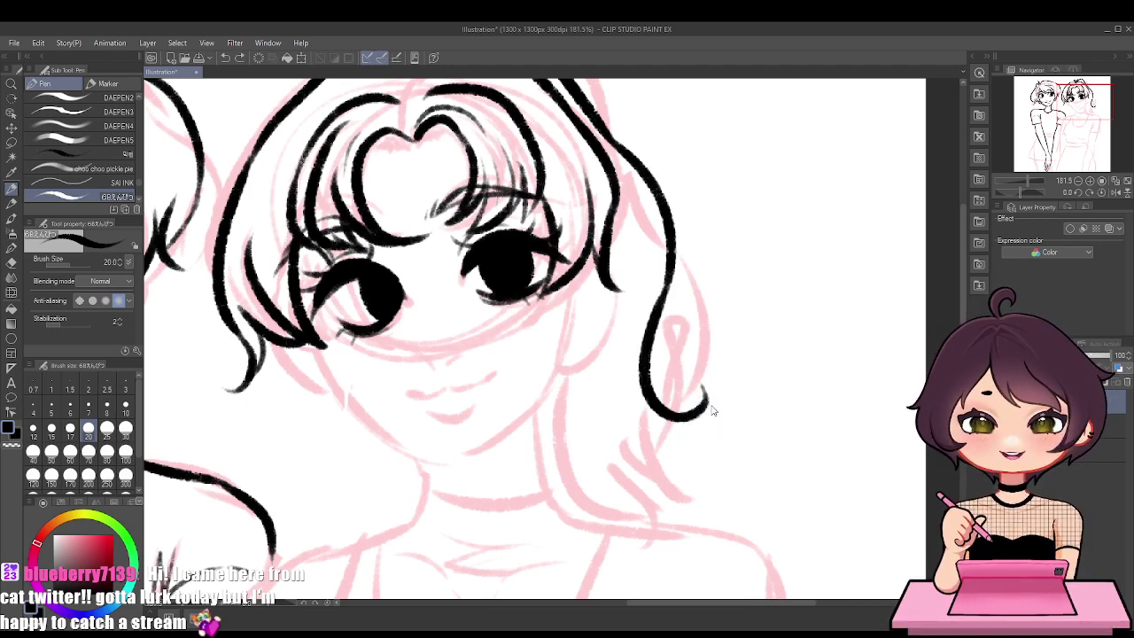
Ink a thin tapering strand hanging below the ponytail's curled end
{"action": "left_click_drag", "start_coordinate": [667, 436], "coordinate": [681, 510]}
{"action": "key", "text": "ctrl+z"}
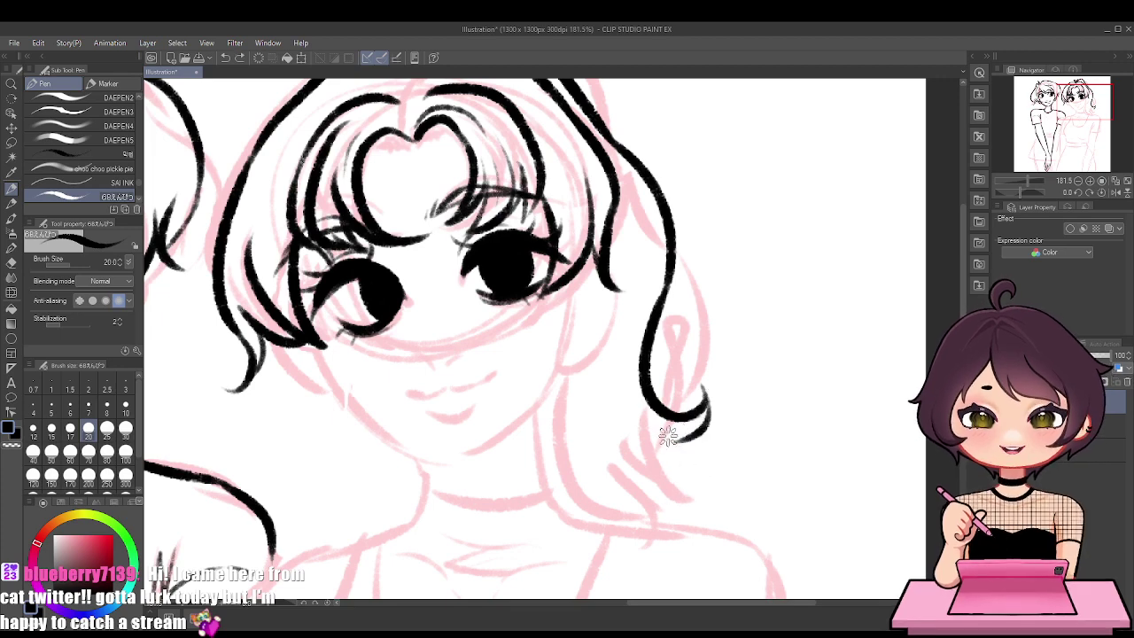
{"action": "mouse_move", "coordinate": [668, 436]}
{"action": "left_mouse_down"}
{"action": "mouse_move", "coordinate": [695, 523]}
{"action": "mouse_move", "coordinate": [688, 509]}
{"action": "left_mouse_up"}
{"action": "key", "text": "ctrl+z"}
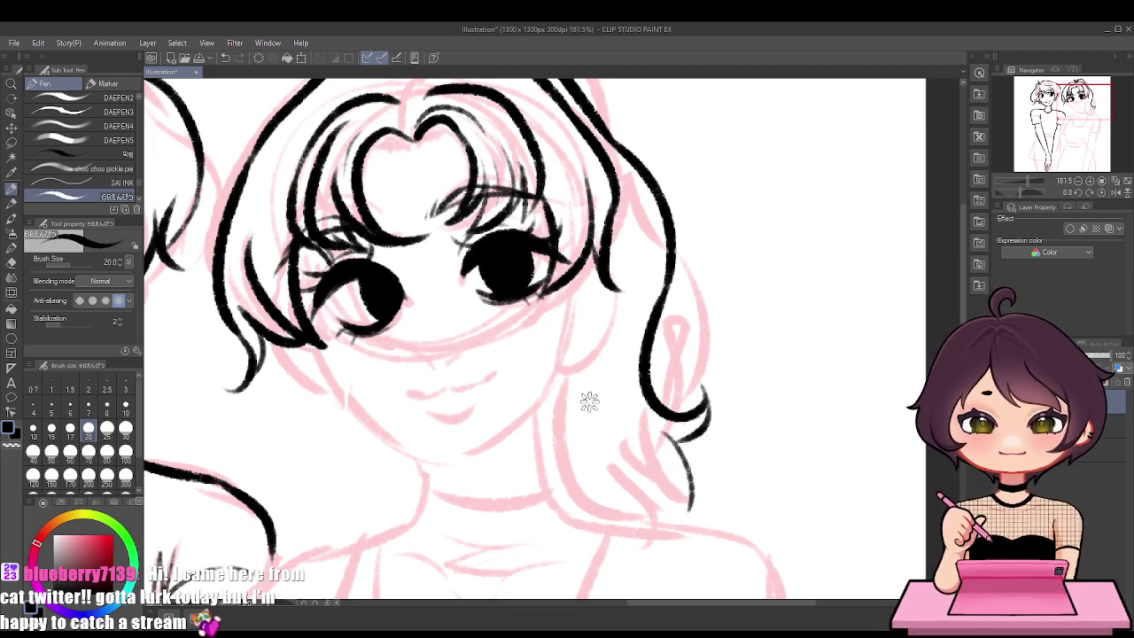
{"action": "left_click_drag", "start_coordinate": [311, 344], "coordinate": [394, 434]}
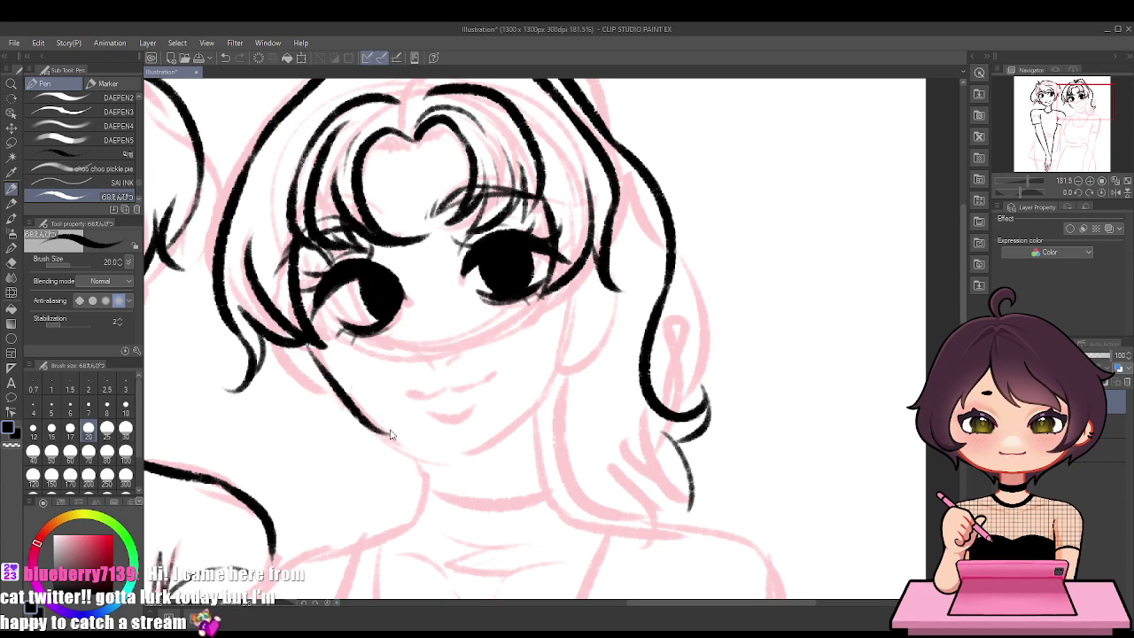
{"action": "key", "text": "ctrl+z"}
{"action": "mouse_move", "coordinate": [310, 347]}
{"action": "left_mouse_down"}
{"action": "mouse_move", "coordinate": [379, 441]}
{"action": "mouse_move", "coordinate": [438, 466]}
{"action": "left_mouse_up"}
{"action": "key", "text": "ctrl+z"}
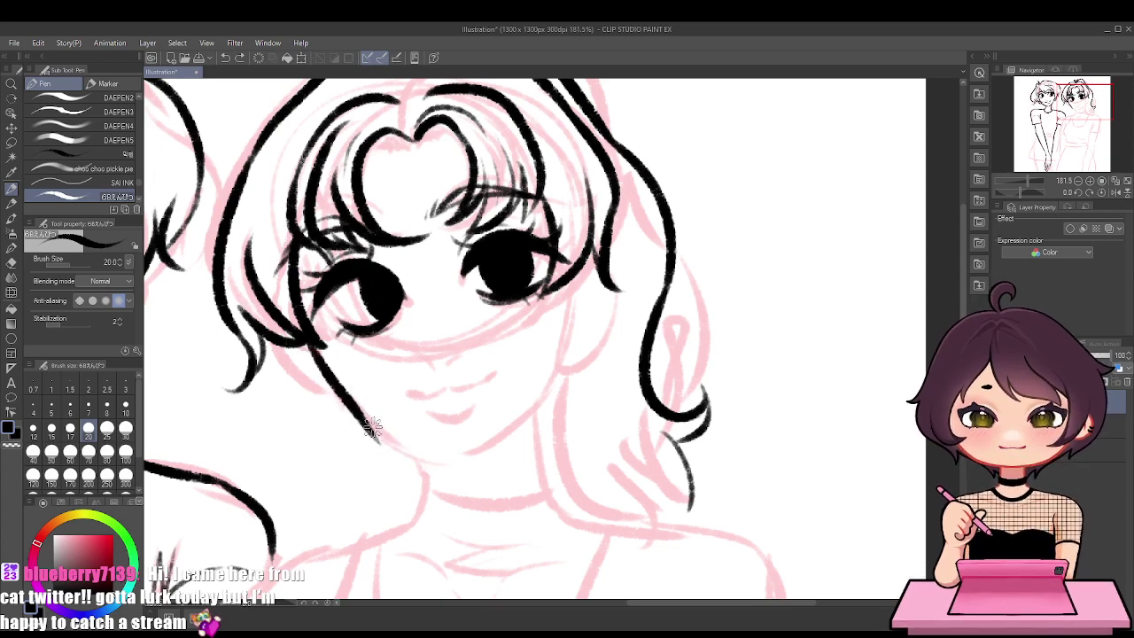
{"action": "key", "text": "ctrl+z"}
{"action": "mouse_move", "coordinate": [310, 343]}
{"action": "left_mouse_down"}
{"action": "mouse_move", "coordinate": [401, 445]}
{"action": "mouse_move", "coordinate": [454, 460]}
{"action": "left_mouse_up"}
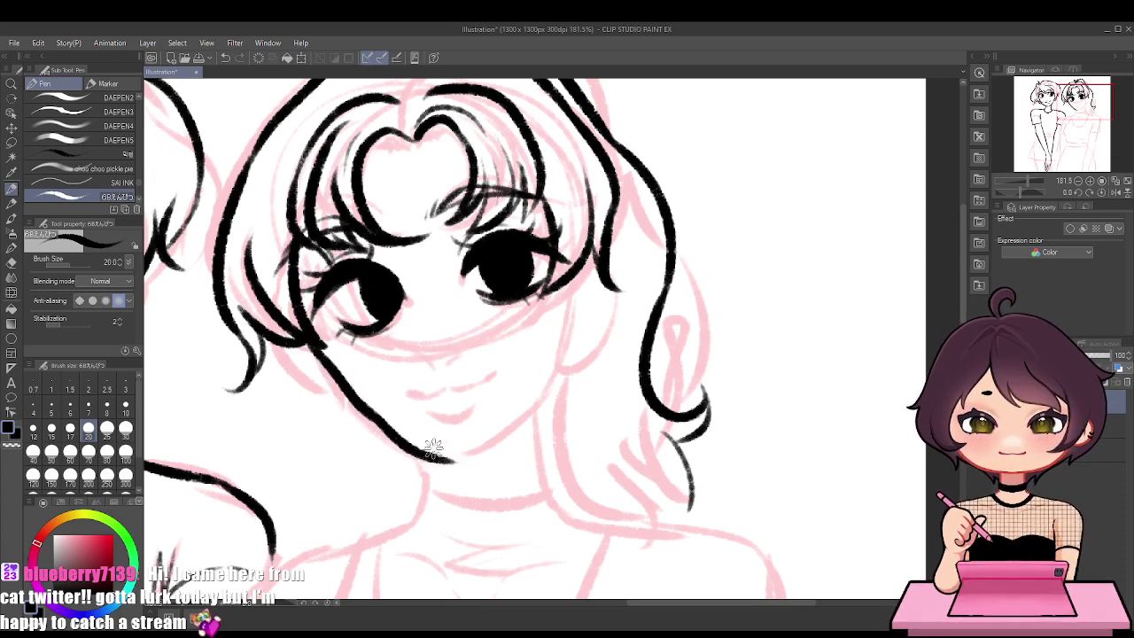
{"action": "key", "text": "ctrl+z"}
Ink the long-haired figure's jawline from the near side lock around the chin to the far cheek, and outline the far ear
{"action": "mouse_move", "coordinate": [311, 345]}
{"action": "left_mouse_down"}
{"action": "mouse_move", "coordinate": [383, 433]}
{"action": "mouse_move", "coordinate": [470, 457]}
{"action": "mouse_move", "coordinate": [491, 434]}
{"action": "left_mouse_up"}
{"action": "key", "text": "ctrl+z"}
{"action": "key", "text": "ctrl+z"}
{"action": "mouse_move", "coordinate": [364, 425]}
{"action": "left_mouse_down"}
{"action": "mouse_move", "coordinate": [470, 461]}
{"action": "mouse_move", "coordinate": [544, 375]}
{"action": "mouse_move", "coordinate": [557, 296]}
{"action": "left_mouse_up"}
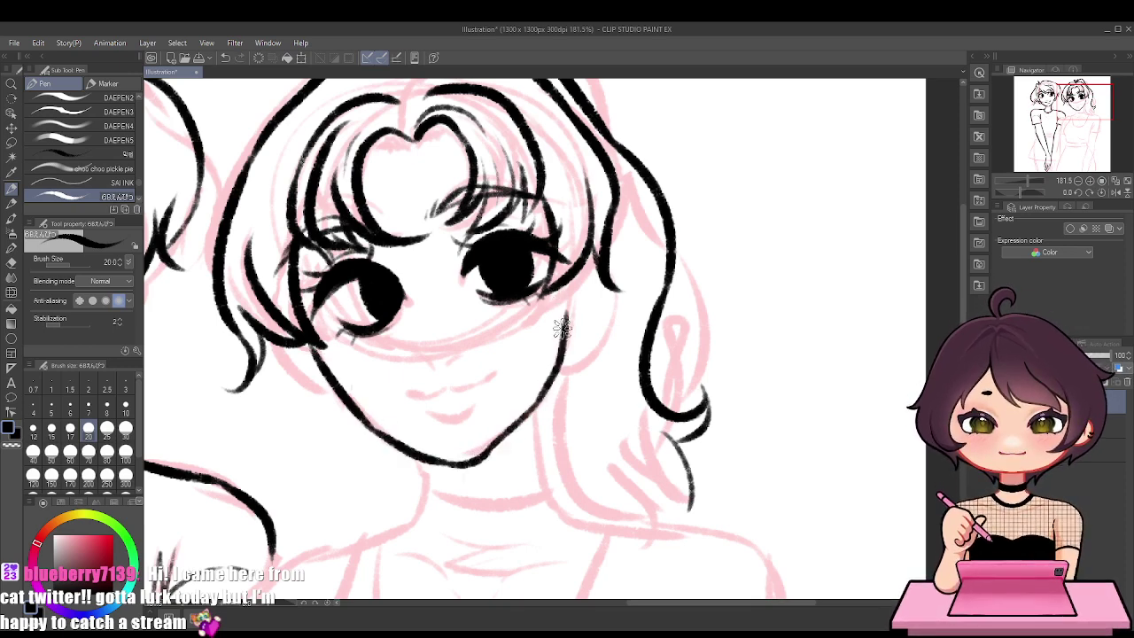
{"action": "left_click_drag", "start_coordinate": [563, 365], "coordinate": [599, 310]}
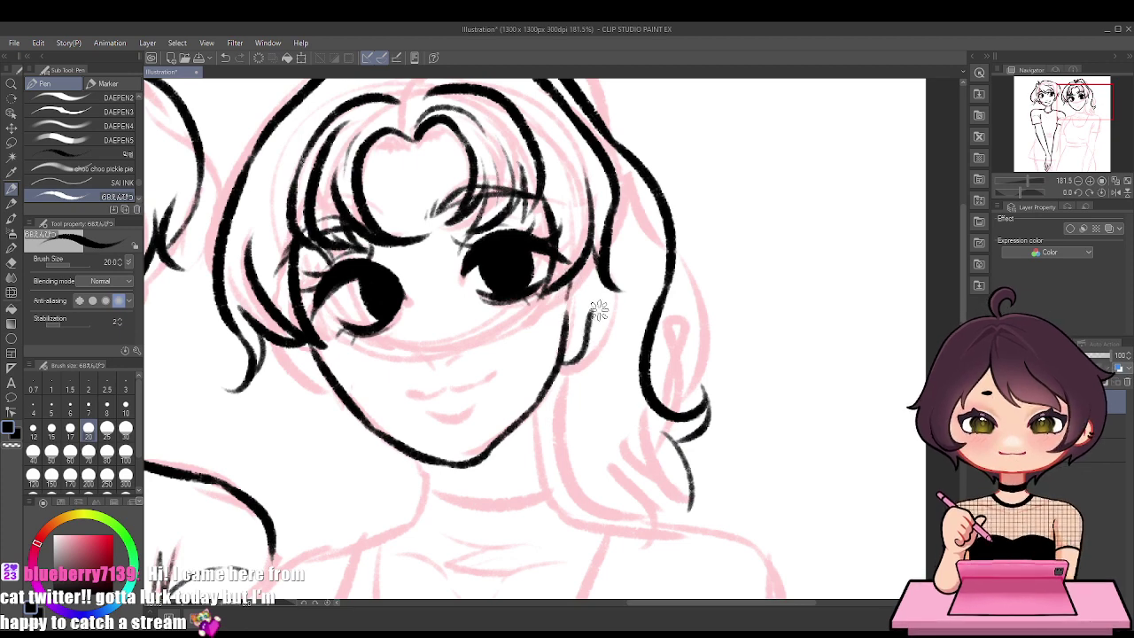
{"action": "left_click_drag", "start_coordinate": [567, 361], "coordinate": [591, 323]}
Ink the small nose marks, the slanted smiling mouth line and a short lower-lip curve
{"action": "left_click_drag", "start_coordinate": [421, 361], "coordinate": [448, 358]}
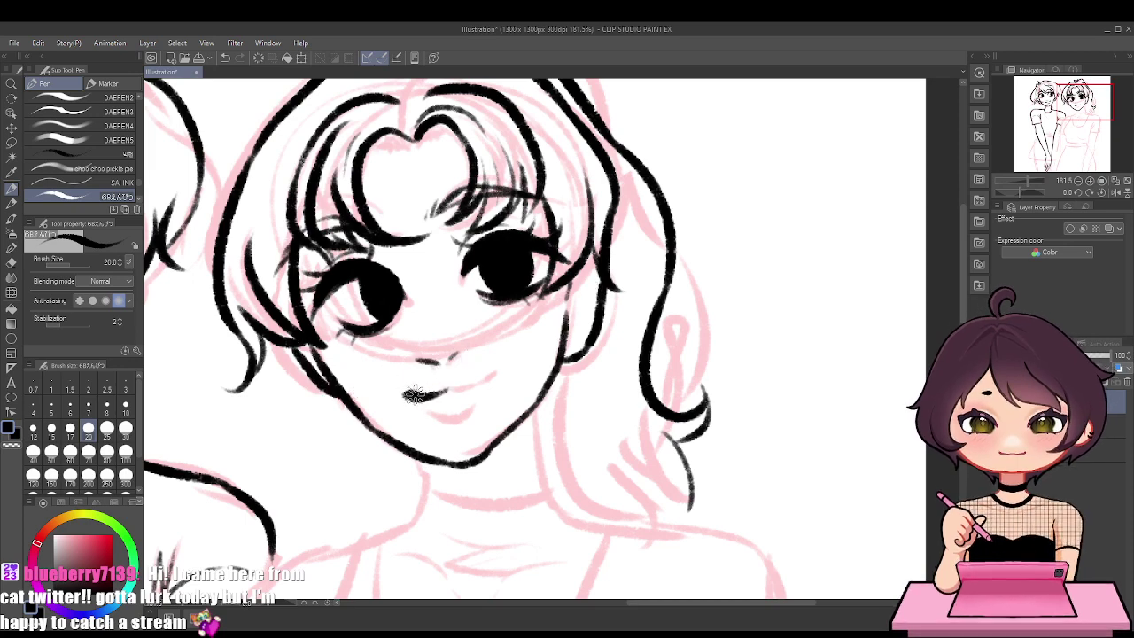
{"action": "left_click_drag", "start_coordinate": [405, 397], "coordinate": [487, 377]}
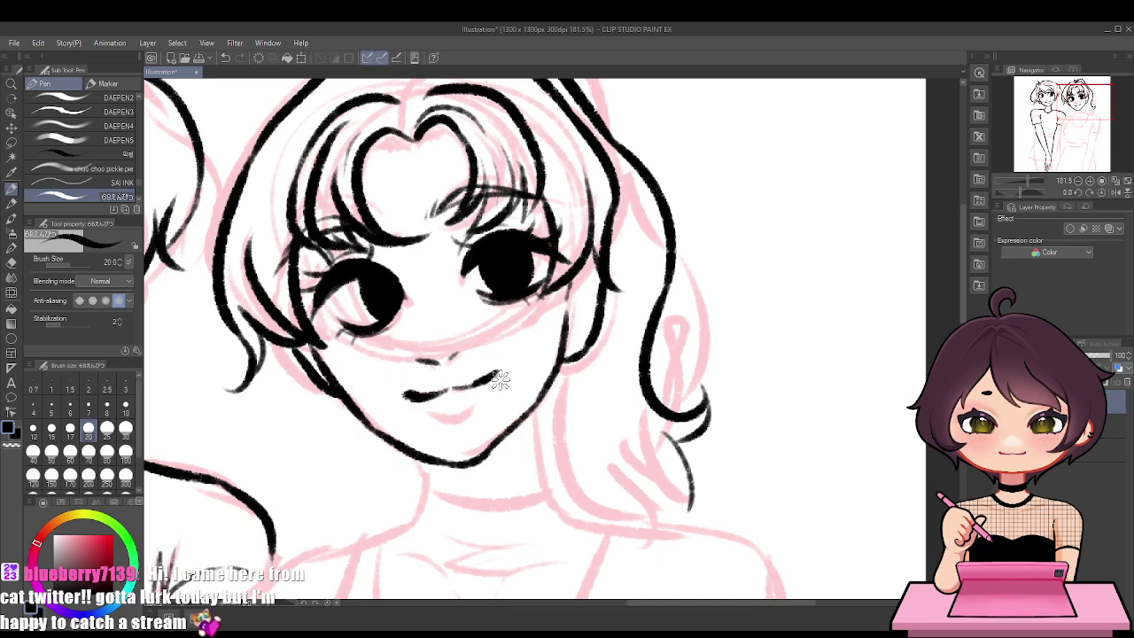
{"action": "left_click_drag", "start_coordinate": [430, 417], "coordinate": [480, 399]}
Ink both sides of the neck as curves from the jaw flaring outward to the shoulders
{"action": "left_click_drag", "start_coordinate": [425, 462], "coordinate": [411, 523]}
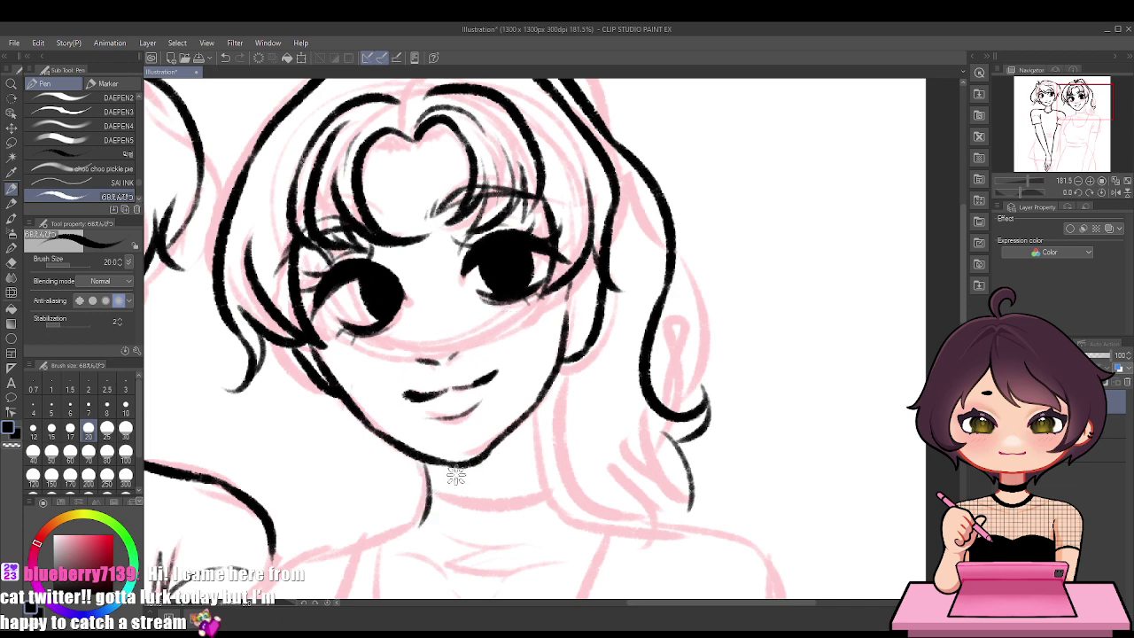
{"action": "key", "text": "ctrl+z"}
{"action": "key", "text": "ctrl+z"}
{"action": "left_click_drag", "start_coordinate": [425, 463], "coordinate": [408, 526]}
{"action": "key", "text": "ctrl+z"}
{"action": "left_click_drag", "start_coordinate": [539, 408], "coordinate": [585, 505]}
{"action": "key", "text": "ctrl+z"}
{"action": "left_click_drag", "start_coordinate": [534, 414], "coordinate": [585, 521]}
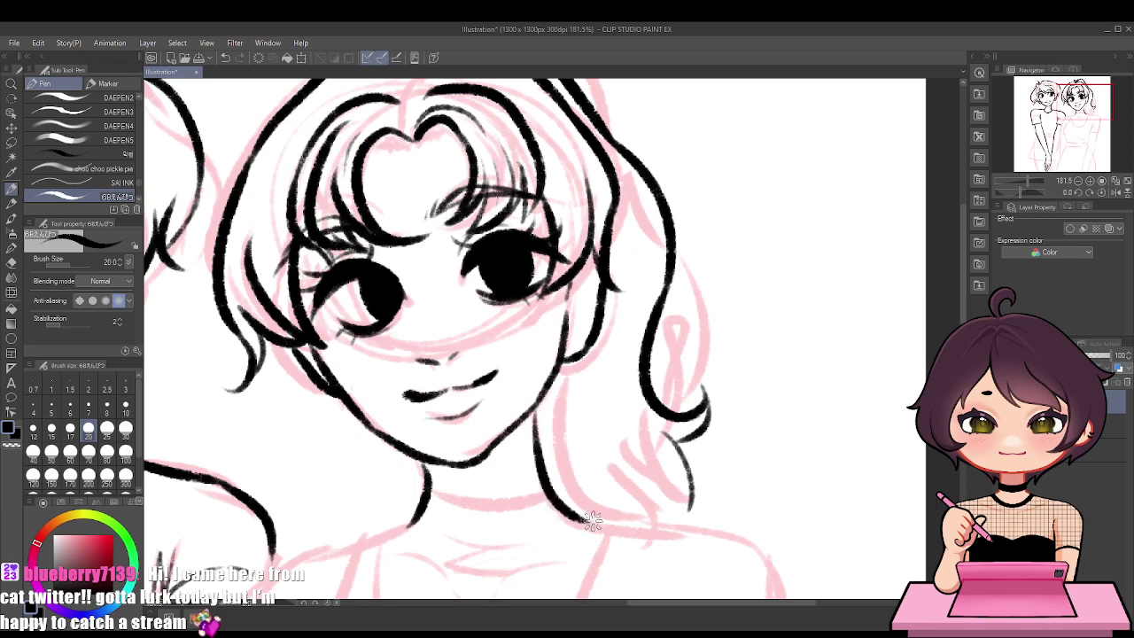
Ink thin tapering strands for the loose hair between the neck and the ponytail
{"action": "mouse_move", "coordinate": [572, 436]}
{"action": "left_mouse_down"}
{"action": "mouse_move", "coordinate": [644, 487]}
{"action": "mouse_move", "coordinate": [620, 505]}
{"action": "left_mouse_up"}
{"action": "mouse_move", "coordinate": [611, 463]}
{"action": "left_mouse_down"}
{"action": "mouse_move", "coordinate": [640, 518]}
{"action": "mouse_move", "coordinate": [660, 527]}
{"action": "left_mouse_up"}
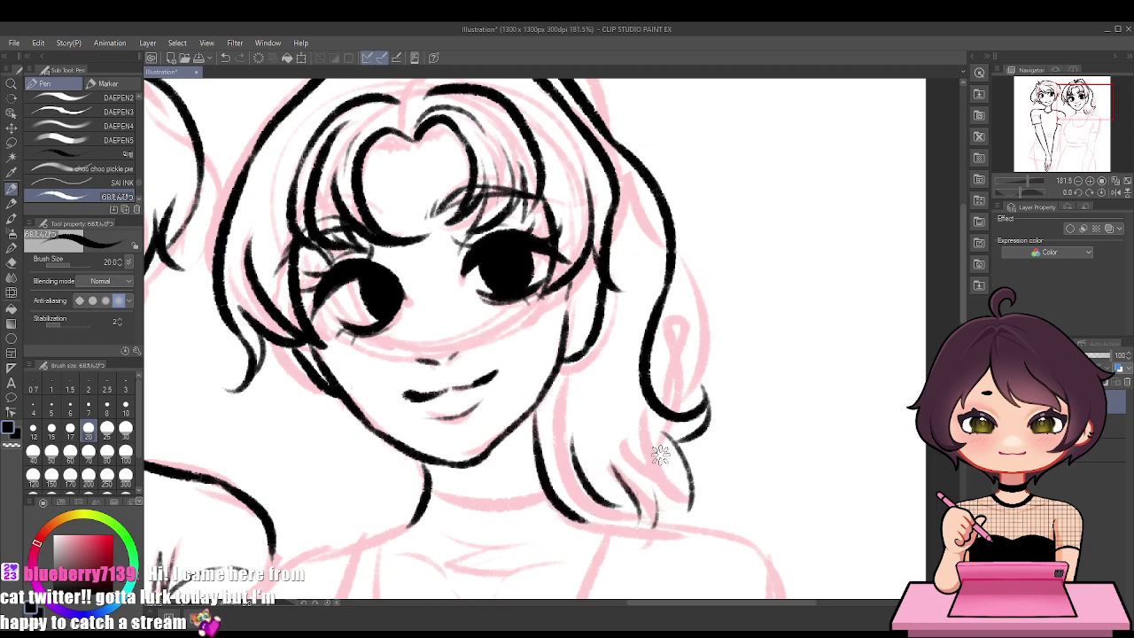
{"action": "left_click_drag", "start_coordinate": [625, 327], "coordinate": [633, 431]}
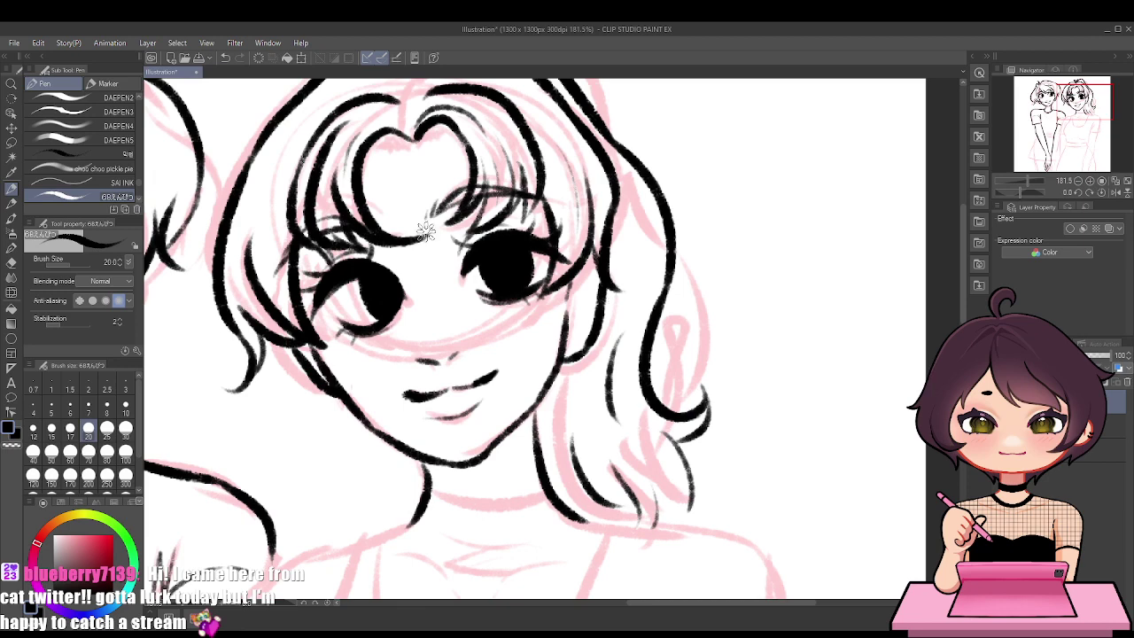
Add fine curved strands fanning out from the hair parting on both sides of the crown
{"action": "scroll", "coordinate": [426, 231], "scroll_direction": "down", "scroll_amount": 3}
{"action": "scroll", "coordinate": [301, 181], "scroll_direction": "up", "scroll_amount": 3}
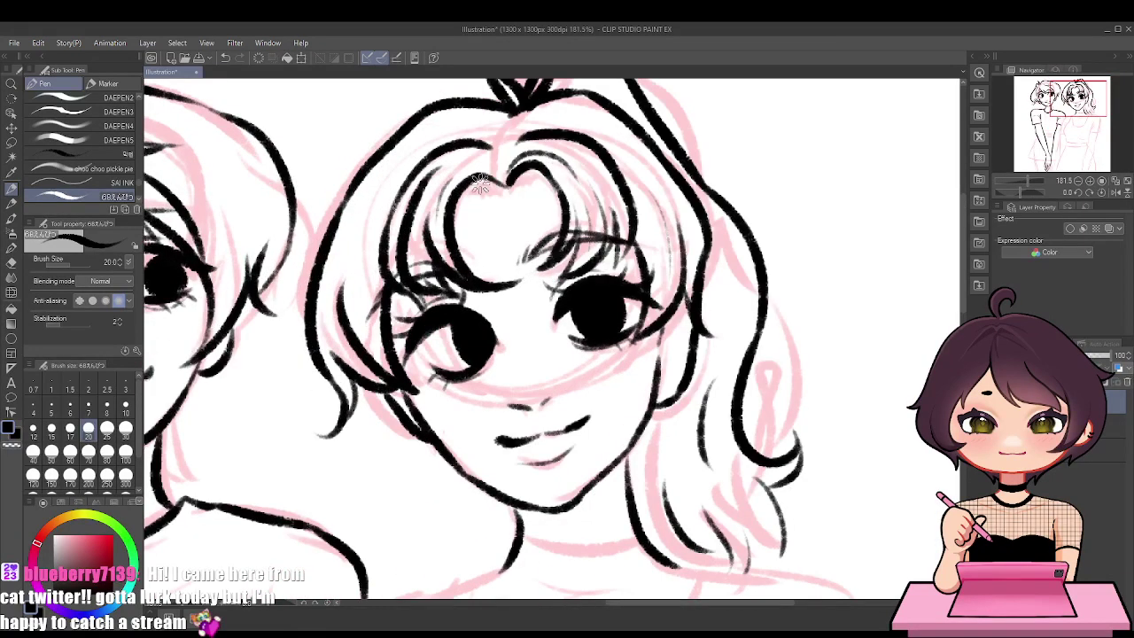
{"action": "mouse_move", "coordinate": [501, 184]}
{"action": "left_mouse_down"}
{"action": "mouse_move", "coordinate": [512, 116]}
{"action": "mouse_move", "coordinate": [445, 125]}
{"action": "mouse_move", "coordinate": [359, 230]}
{"action": "left_mouse_up"}
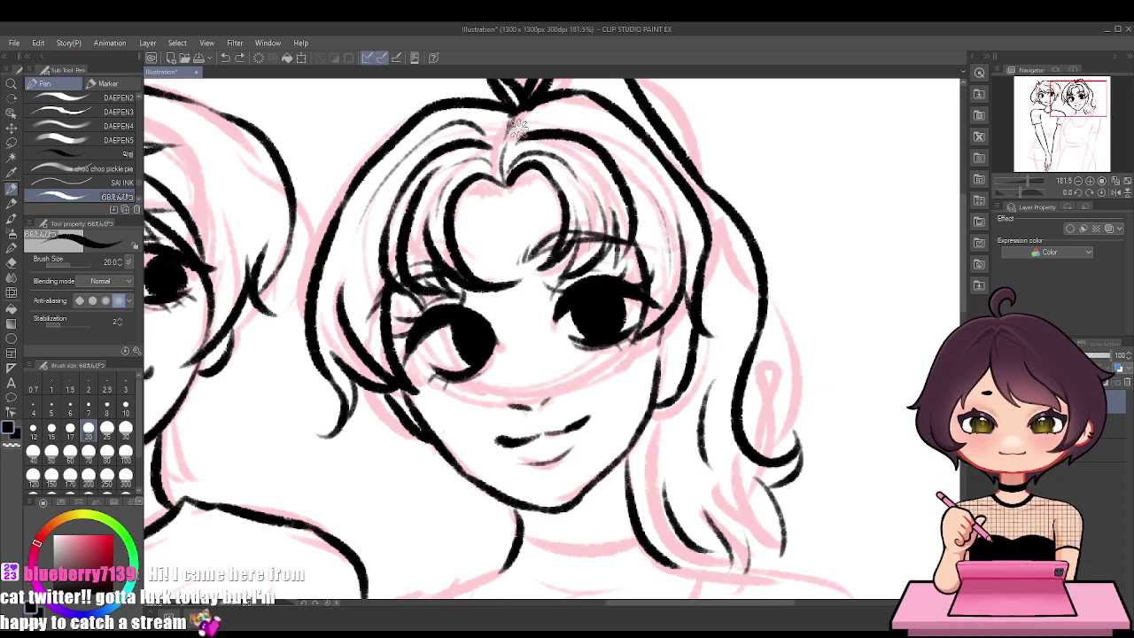
{"action": "left_click_drag", "start_coordinate": [518, 127], "coordinate": [620, 140]}
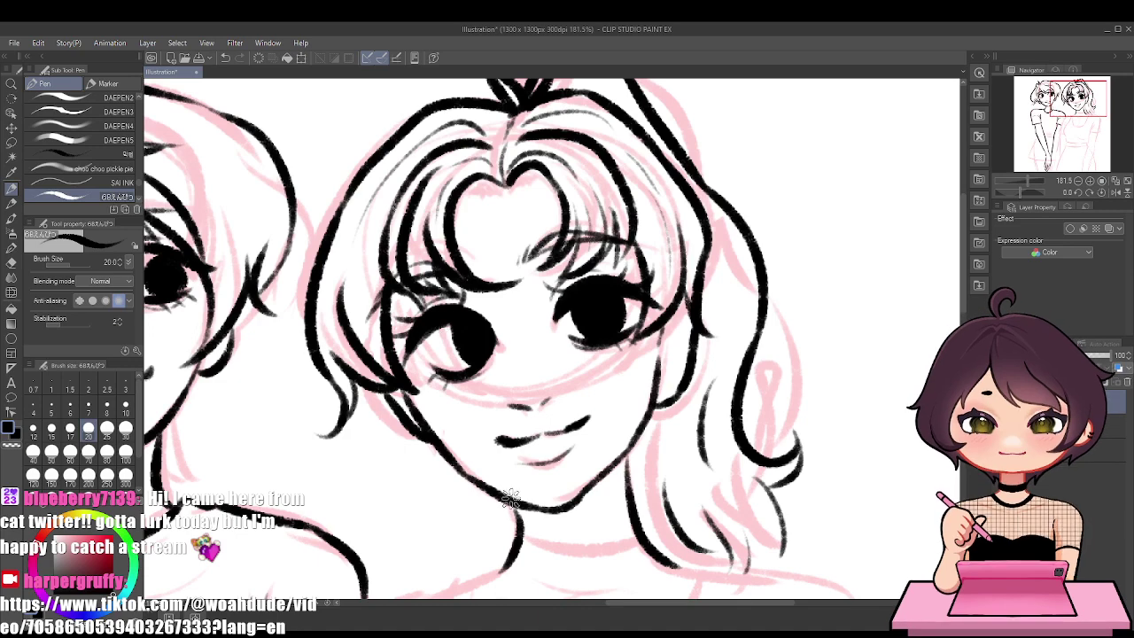
Ink the curved line across the base of the neck and the near shoulder line starting down toward the torso
{"action": "scroll", "coordinate": [588, 471], "scroll_direction": "down", "scroll_amount": 4}
{"action": "scroll", "coordinate": [564, 542], "scroll_direction": "up", "scroll_amount": 5}
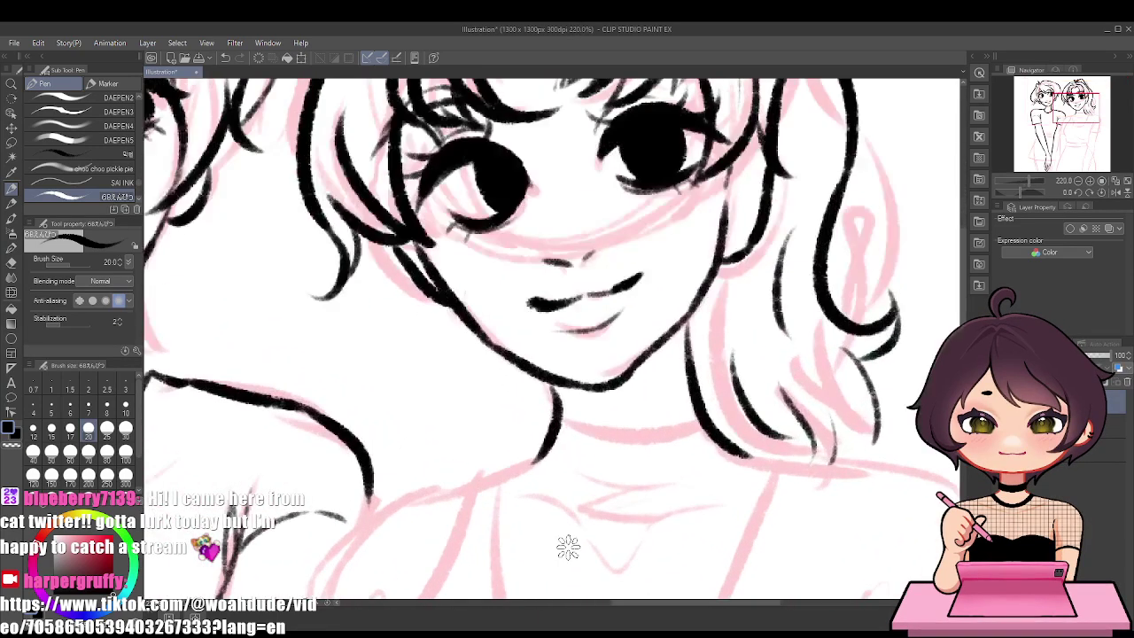
{"action": "left_click_drag", "start_coordinate": [574, 434], "coordinate": [692, 403]}
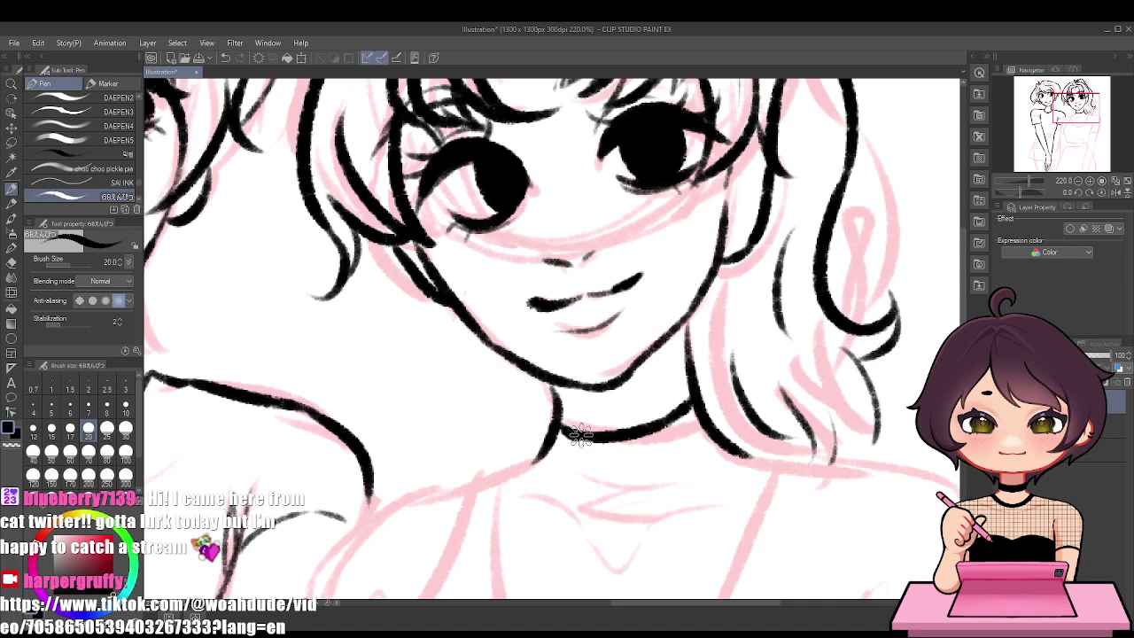
{"action": "mouse_move", "coordinate": [556, 423]}
{"action": "left_mouse_down"}
{"action": "mouse_move", "coordinate": [506, 482]}
{"action": "mouse_move", "coordinate": [478, 472]}
{"action": "mouse_move", "coordinate": [436, 571]}
{"action": "left_mouse_up"}
Ink the top's outline down the near side around the bust, across the wavy hem and up to the far armpit
{"action": "scroll", "coordinate": [481, 451], "scroll_direction": "down", "scroll_amount": 3}
{"action": "scroll", "coordinate": [468, 440], "scroll_direction": "down", "scroll_amount": 3}
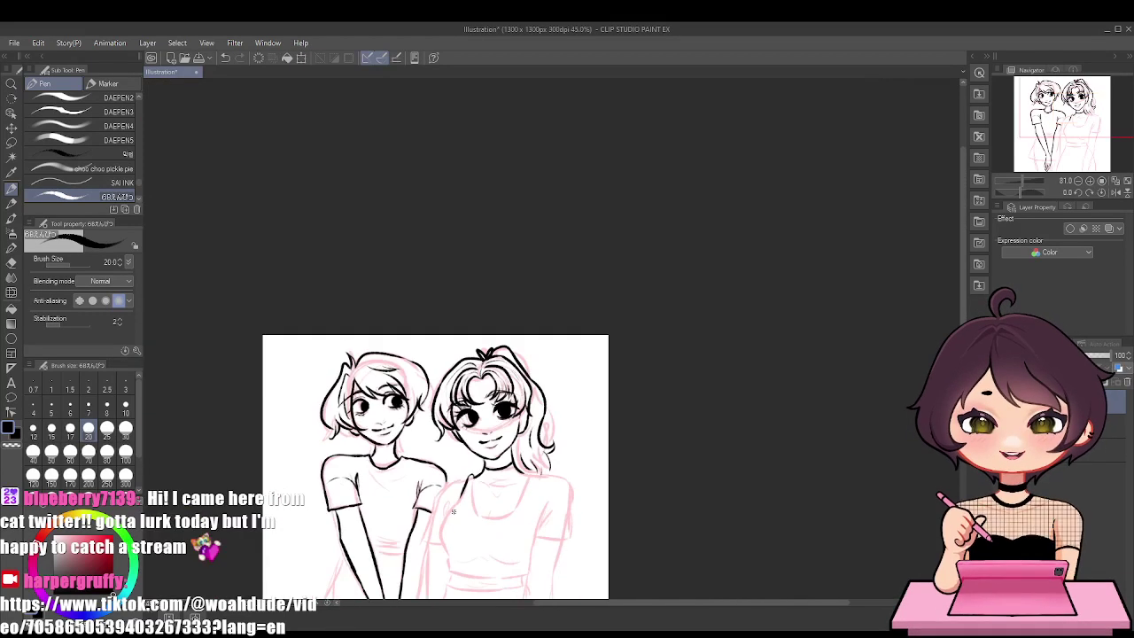
{"action": "scroll", "coordinate": [438, 560], "scroll_direction": "up", "scroll_amount": 2}
{"action": "scroll", "coordinate": [438, 560], "scroll_direction": "up", "scroll_amount": 4}
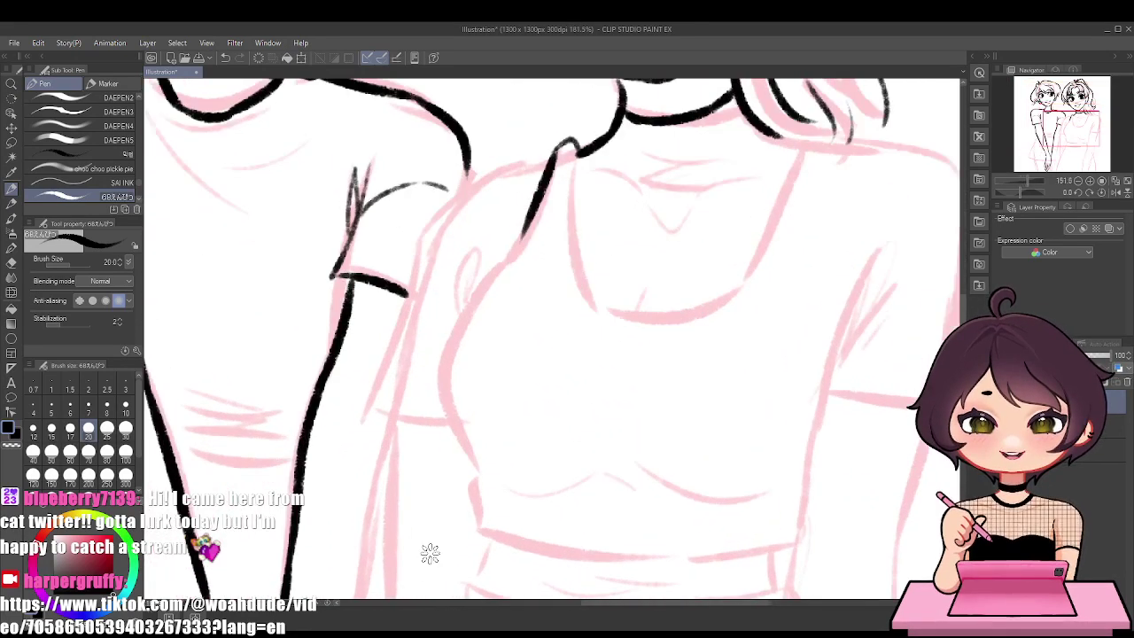
{"action": "left_click_drag", "start_coordinate": [532, 199], "coordinate": [448, 379]}
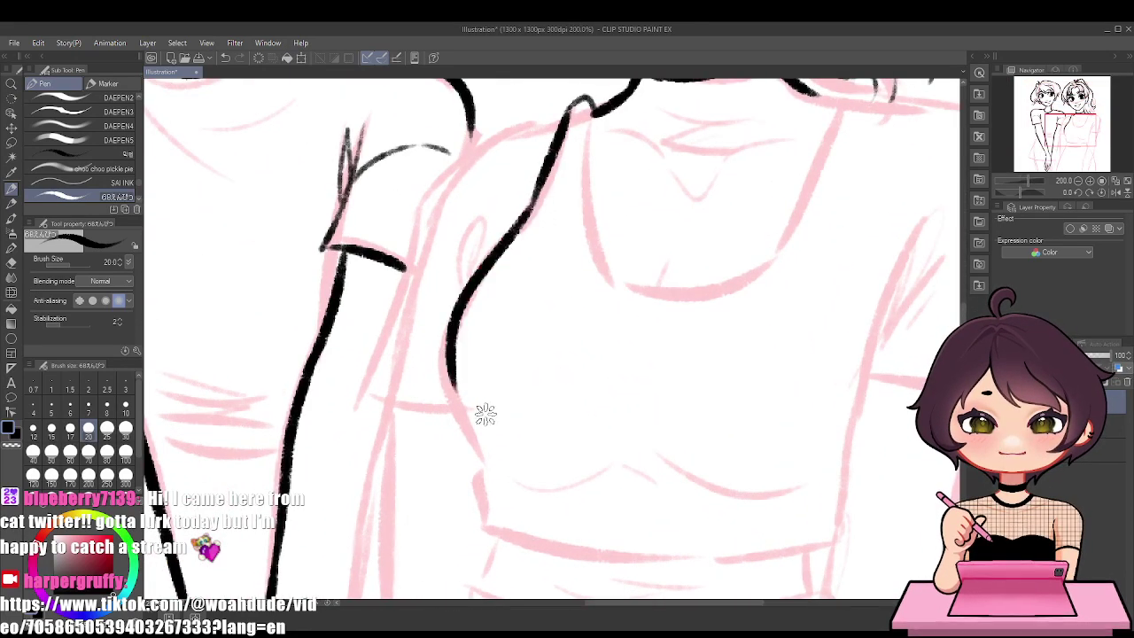
{"action": "key", "text": "ctrl+z"}
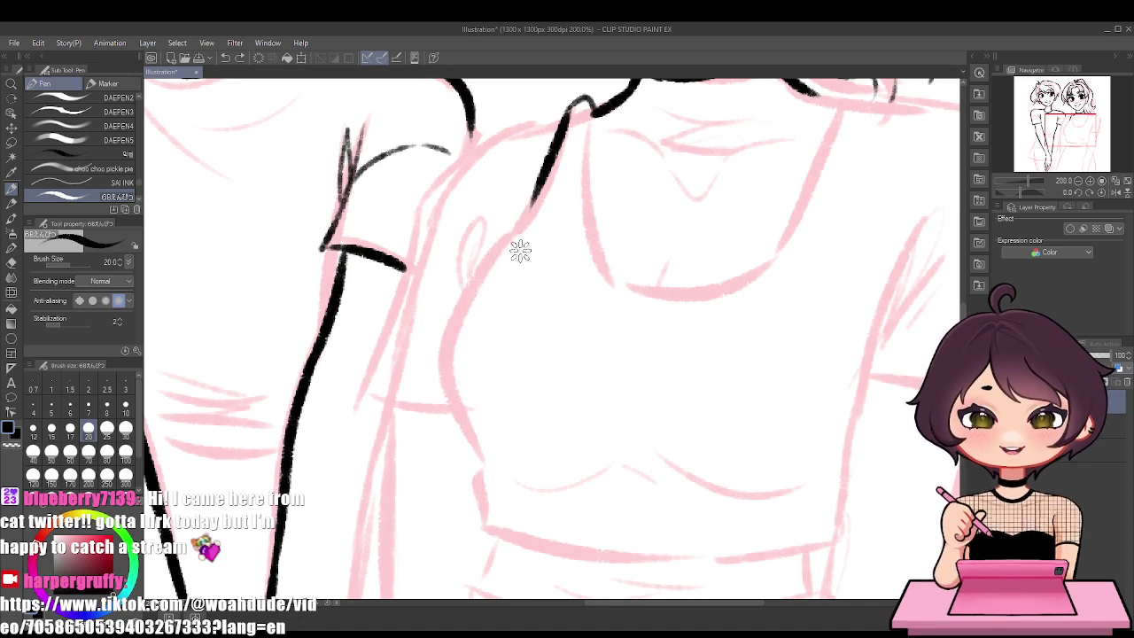
{"action": "mouse_move", "coordinate": [539, 193]}
{"action": "left_mouse_down"}
{"action": "mouse_move", "coordinate": [449, 318]}
{"action": "mouse_move", "coordinate": [446, 443]}
{"action": "mouse_move", "coordinate": [510, 228]}
{"action": "mouse_move", "coordinate": [467, 436]}
{"action": "mouse_move", "coordinate": [471, 475]}
{"action": "left_mouse_up"}
{"action": "key", "text": "ctrl+z"}
{"action": "key", "text": "ctrl+z"}
{"action": "mouse_move", "coordinate": [436, 392]}
{"action": "left_mouse_down"}
{"action": "mouse_move", "coordinate": [487, 523]}
{"action": "mouse_move", "coordinate": [615, 553]}
{"action": "mouse_move", "coordinate": [737, 538]}
{"action": "mouse_move", "coordinate": [708, 557]}
{"action": "mouse_move", "coordinate": [835, 558]}
{"action": "mouse_move", "coordinate": [811, 553]}
{"action": "mouse_move", "coordinate": [830, 551]}
{"action": "mouse_move", "coordinate": [892, 309]}
{"action": "left_mouse_up"}
Ink the sleeve creases at both armpits: a narrow loop on the near side and tapering folds on the far side
{"action": "mouse_move", "coordinate": [879, 354]}
{"action": "left_mouse_down"}
{"action": "mouse_move", "coordinate": [950, 212]}
{"action": "mouse_move", "coordinate": [883, 344]}
{"action": "mouse_move", "coordinate": [921, 272]}
{"action": "mouse_move", "coordinate": [945, 257]}
{"action": "mouse_move", "coordinate": [937, 293]}
{"action": "left_mouse_up"}
{"action": "key", "text": "ctrl+z"}
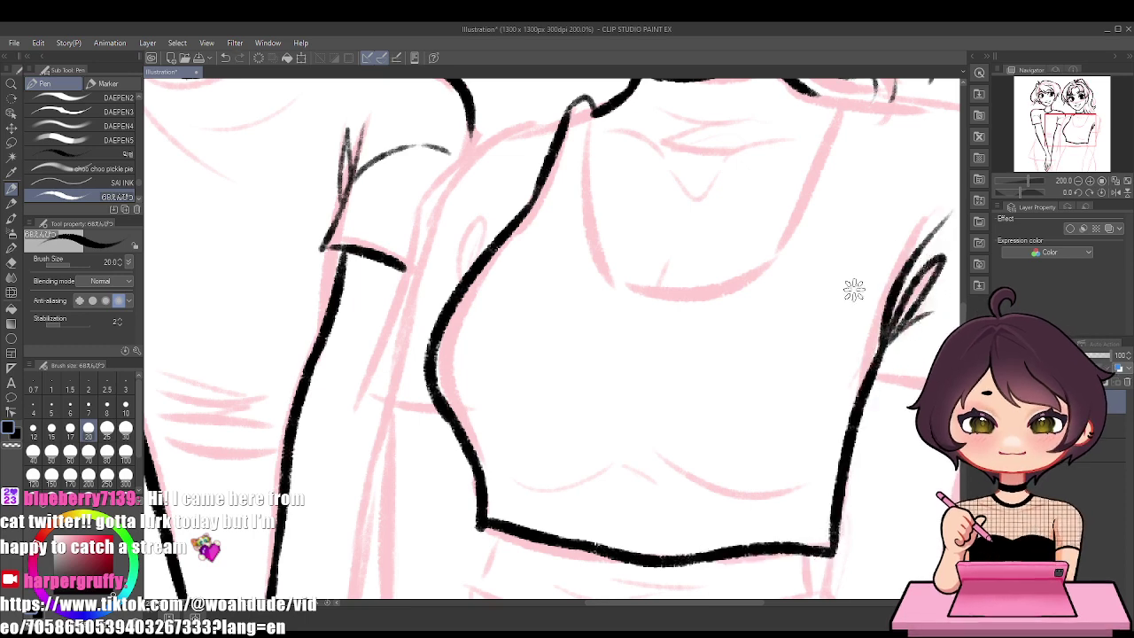
{"action": "left_click_drag", "start_coordinate": [470, 265], "coordinate": [479, 239]}
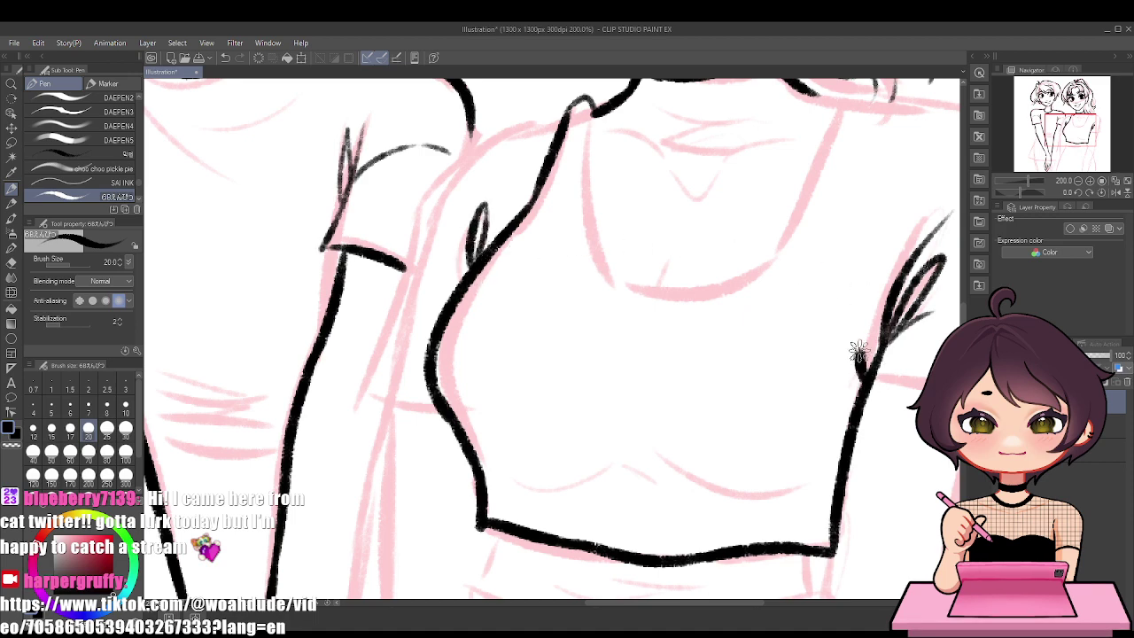
{"action": "left_click_drag", "start_coordinate": [860, 374], "coordinate": [890, 215]}
{"action": "key", "text": "ctrl+z"}
{"action": "mouse_move", "coordinate": [881, 317]}
{"action": "left_mouse_down"}
{"action": "mouse_move", "coordinate": [866, 386]}
{"action": "mouse_move", "coordinate": [872, 362]}
{"action": "mouse_move", "coordinate": [870, 372]}
{"action": "left_mouse_up"}
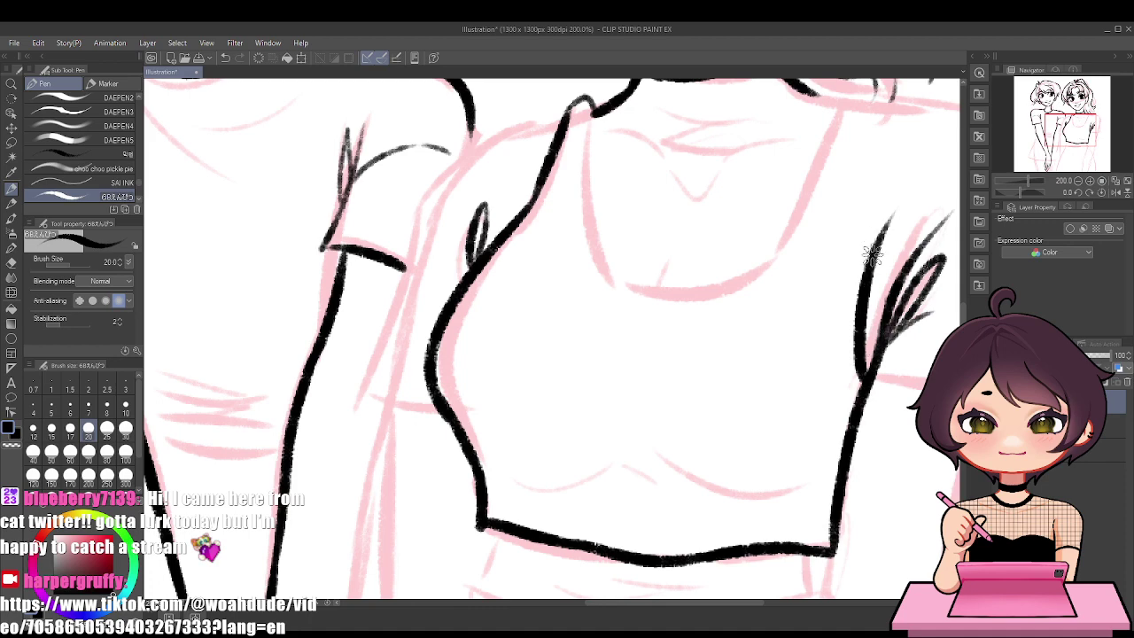
{"action": "left_click_drag", "start_coordinate": [871, 257], "coordinate": [905, 139]}
{"action": "key", "text": "ctrl+z"}
{"action": "key", "text": "ctrl+z"}
{"action": "key", "text": "ctrl+z"}
{"action": "key", "text": "ctrl+z"}
{"action": "key", "text": "ctrl+z"}
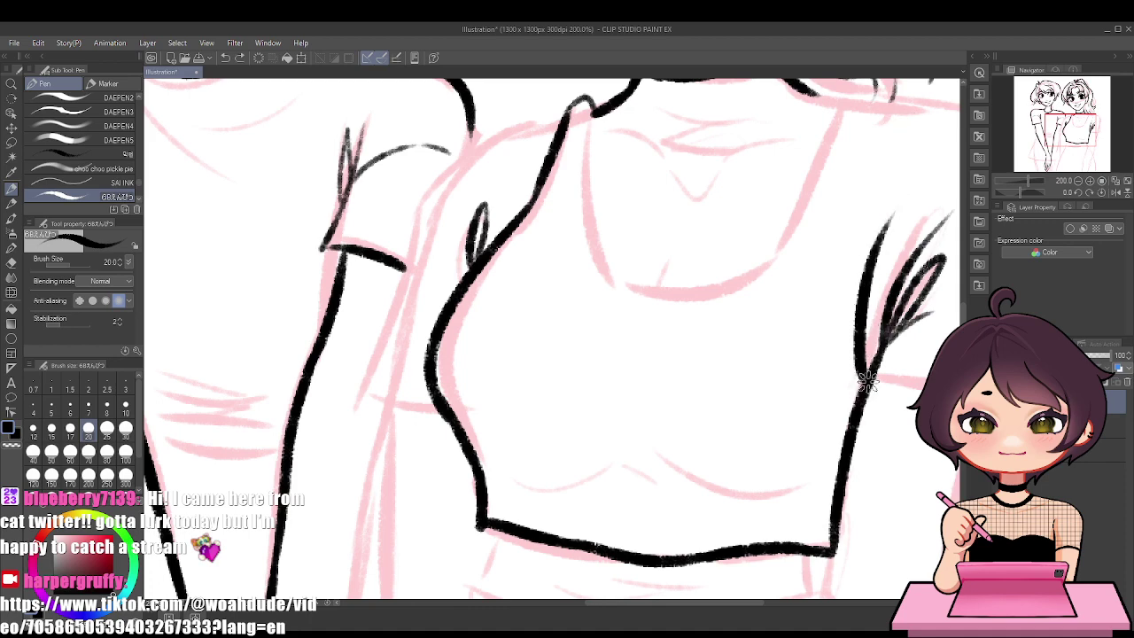
Ink the armhole, shoulder strap and scooped neckline of the right-hand figure's tank top, then add the collarbone lines above it
{"action": "left_click_drag", "start_coordinate": [864, 383], "coordinate": [890, 308]}
{"action": "mouse_move", "coordinate": [863, 381]}
{"action": "left_mouse_down"}
{"action": "mouse_move", "coordinate": [845, 359]}
{"action": "mouse_move", "coordinate": [868, 98]}
{"action": "mouse_move", "coordinate": [866, 118]}
{"action": "mouse_move", "coordinate": [839, 100]}
{"action": "mouse_move", "coordinate": [783, 233]}
{"action": "mouse_move", "coordinate": [738, 275]}
{"action": "mouse_move", "coordinate": [606, 283]}
{"action": "mouse_move", "coordinate": [579, 205]}
{"action": "mouse_move", "coordinate": [592, 116]}
{"action": "left_mouse_up"}
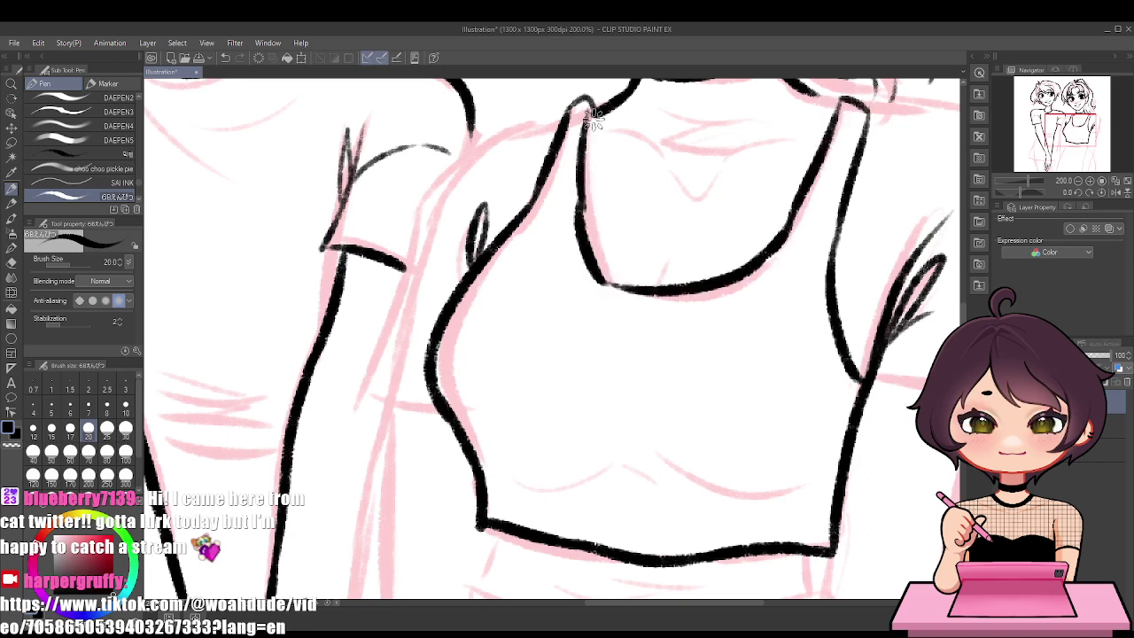
{"action": "key", "text": "ctrl+z"}
{"action": "left_click_drag", "start_coordinate": [579, 214], "coordinate": [592, 116]}
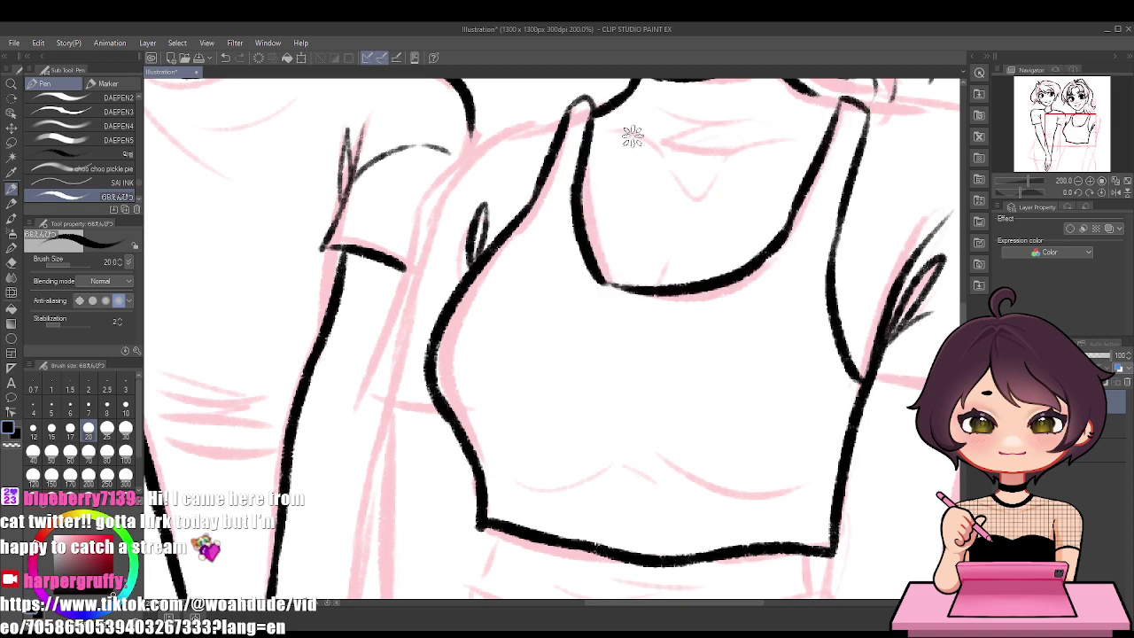
{"action": "left_click_drag", "start_coordinate": [681, 152], "coordinate": [714, 150]}
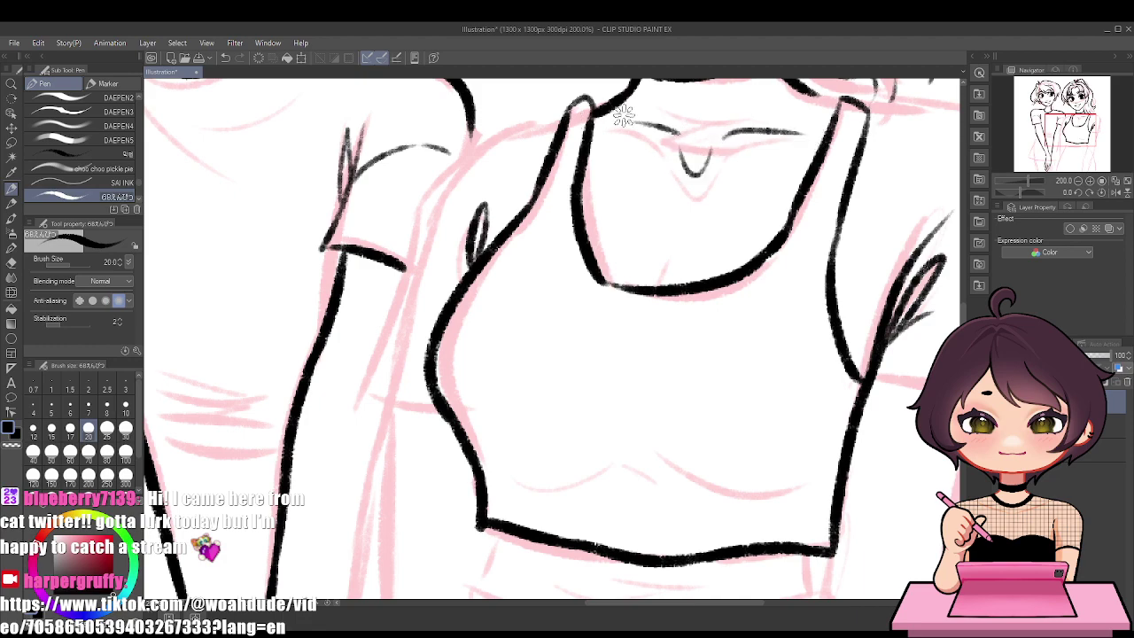
{"action": "scroll", "coordinate": [681, 208], "scroll_direction": "down", "scroll_amount": 2}
{"action": "scroll", "coordinate": [679, 232], "scroll_direction": "down", "scroll_amount": 1}
{"action": "scroll", "coordinate": [773, 150], "scroll_direction": "up", "scroll_amount": 3}
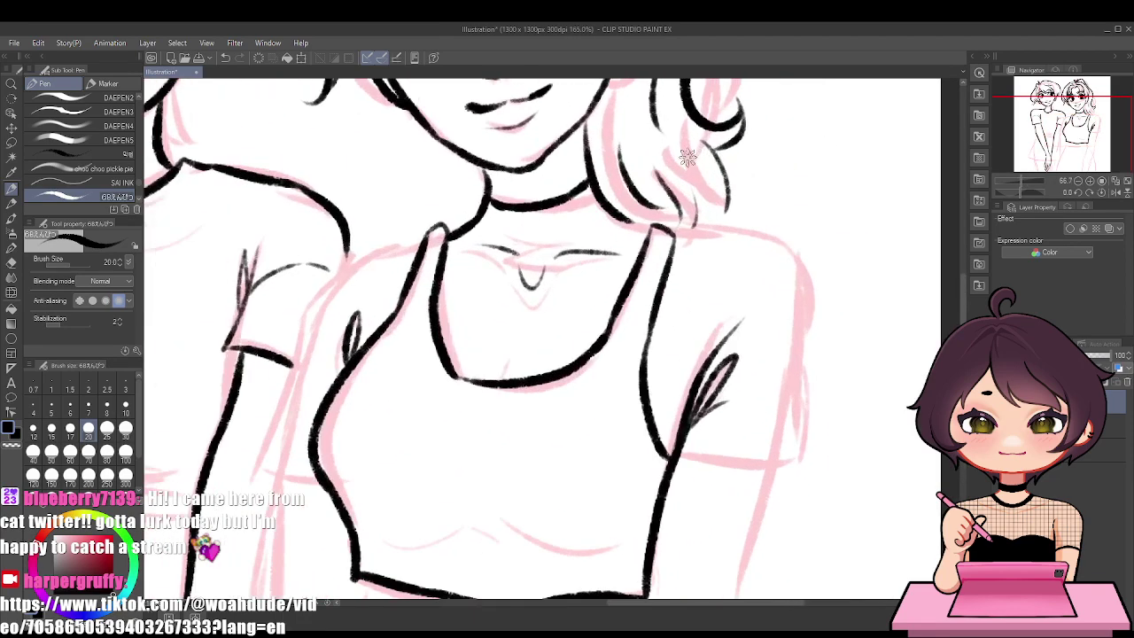
{"action": "left_click_drag", "start_coordinate": [417, 249], "coordinate": [290, 353]}
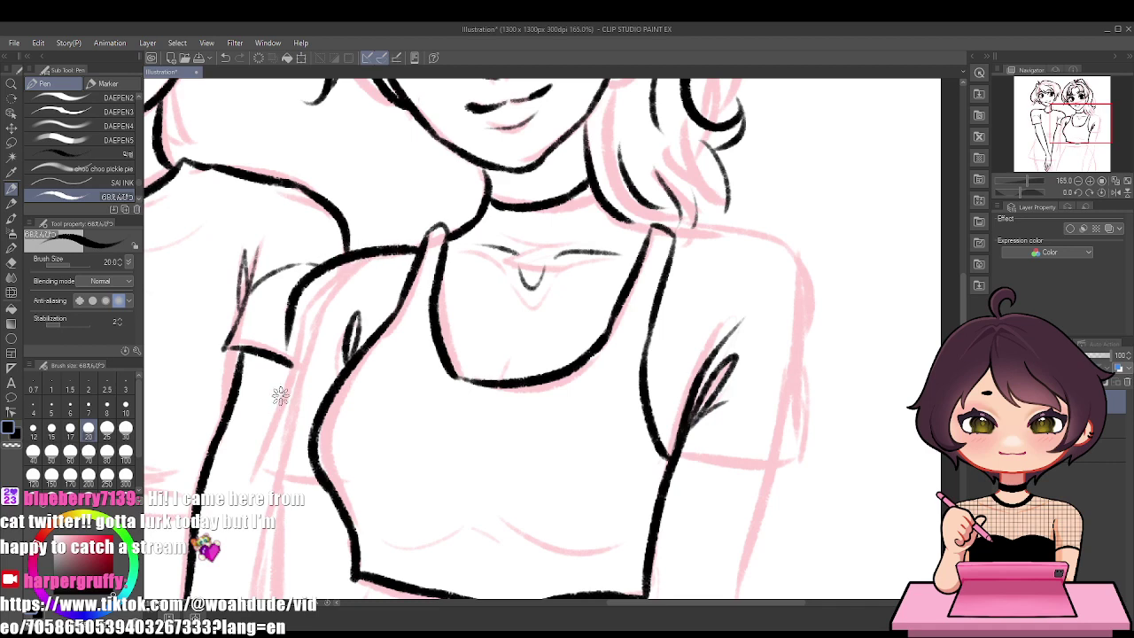
{"action": "key", "text": "ctrl+z"}
{"action": "mouse_move", "coordinate": [418, 248]}
{"action": "left_mouse_down"}
{"action": "mouse_move", "coordinate": [315, 323]}
{"action": "mouse_move", "coordinate": [298, 395]}
{"action": "left_mouse_up"}
{"action": "key", "text": "ctrl+z"}
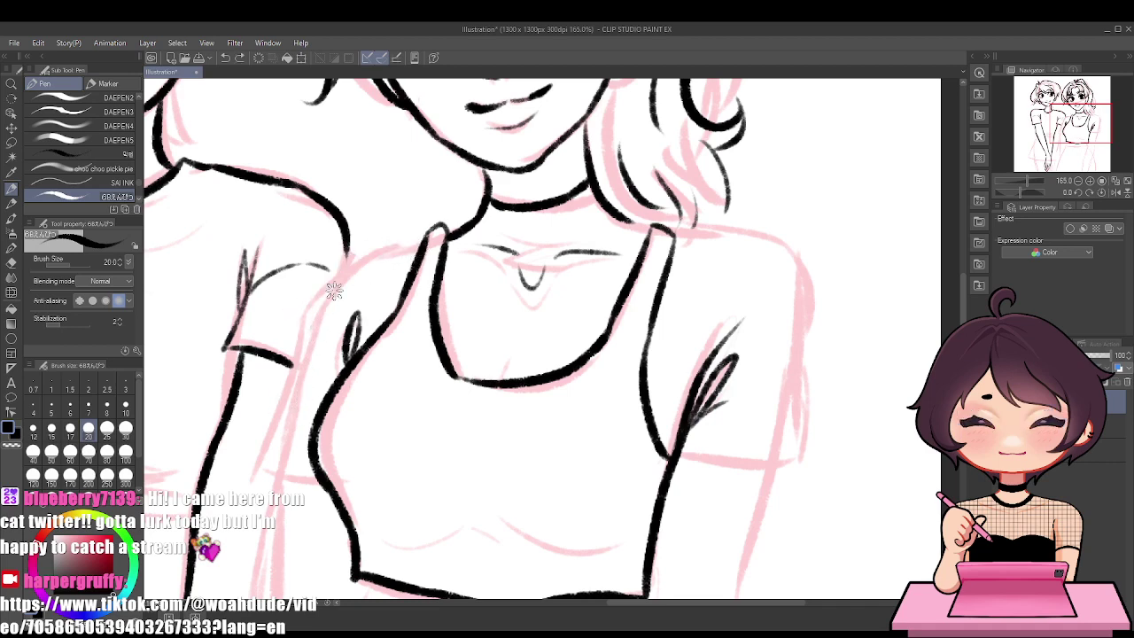
Ink the right-hand figure's shoulder and hemmed short sleeve next to the other girl, including the arm line running through it
{"action": "mouse_move", "coordinate": [418, 239]}
{"action": "left_mouse_down"}
{"action": "mouse_move", "coordinate": [302, 339]}
{"action": "mouse_move", "coordinate": [262, 449]}
{"action": "left_mouse_up"}
{"action": "mouse_move", "coordinate": [279, 396]}
{"action": "left_mouse_down"}
{"action": "mouse_move", "coordinate": [255, 474]}
{"action": "mouse_move", "coordinate": [324, 479]}
{"action": "left_mouse_up"}
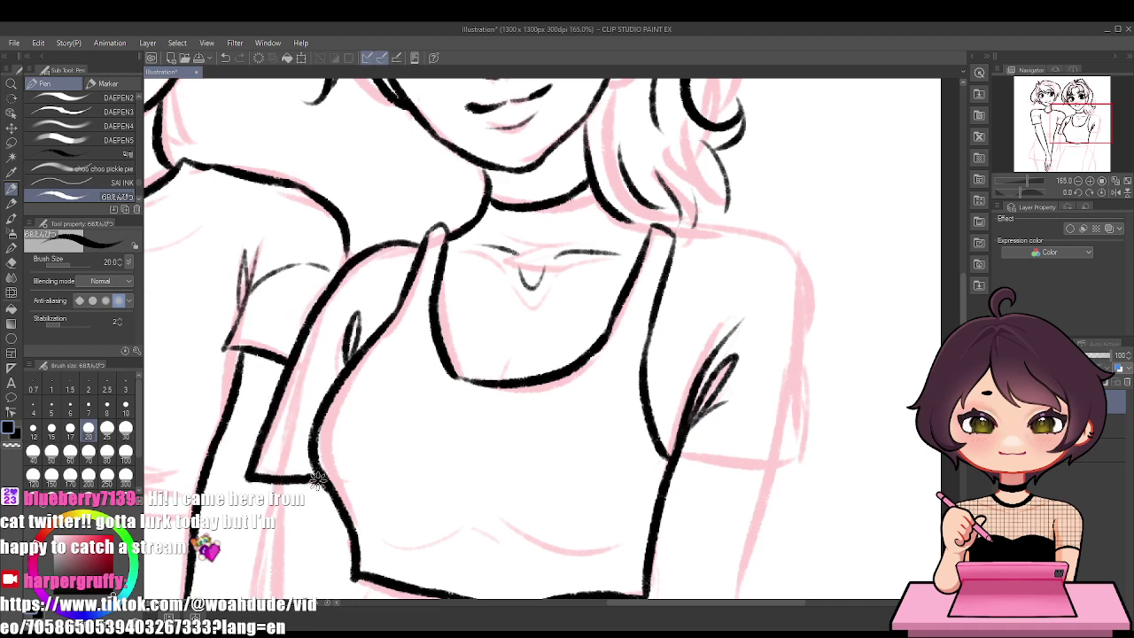
{"action": "mouse_move", "coordinate": [417, 245]}
{"action": "left_mouse_down"}
{"action": "mouse_move", "coordinate": [345, 272]}
{"action": "mouse_move", "coordinate": [302, 349]}
{"action": "mouse_move", "coordinate": [285, 450]}
{"action": "left_mouse_up"}
{"action": "key", "text": "ctrl+z"}
{"action": "left_click_drag", "start_coordinate": [325, 301], "coordinate": [266, 535]}
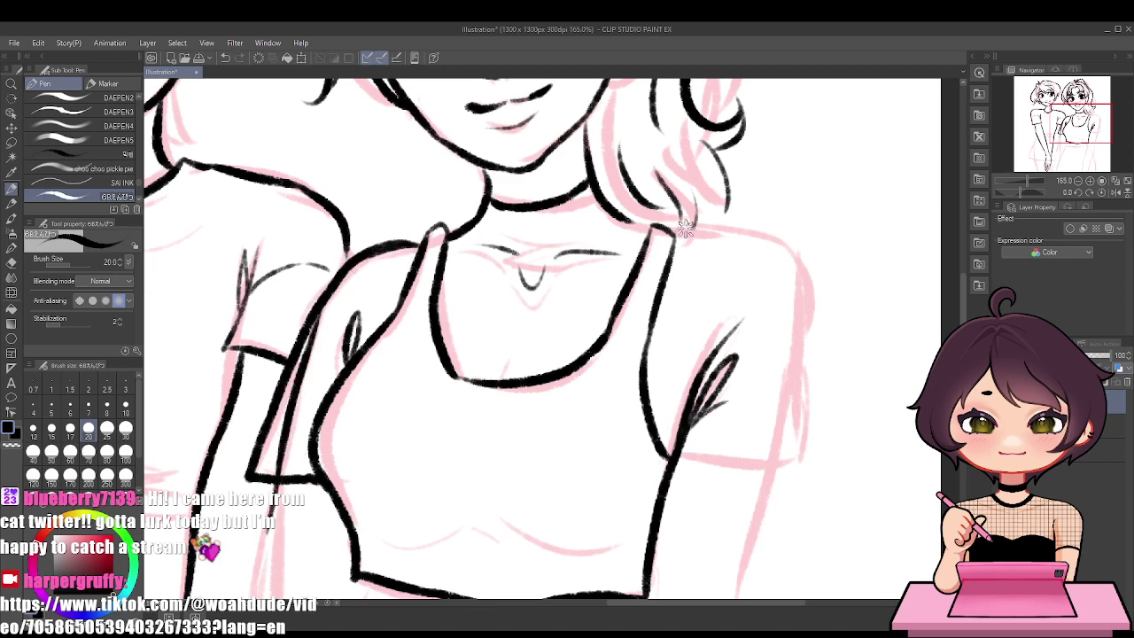
Ink the right-hand figure's outer shoulder and short sleeve with its straight hem, and start the arm line beneath it
{"action": "mouse_move", "coordinate": [675, 237]}
{"action": "left_mouse_down"}
{"action": "mouse_move", "coordinate": [800, 294]}
{"action": "mouse_move", "coordinate": [810, 441]}
{"action": "left_mouse_up"}
{"action": "key", "text": "ctrl+z"}
{"action": "mouse_move", "coordinate": [793, 270]}
{"action": "left_mouse_down"}
{"action": "mouse_move", "coordinate": [815, 459]}
{"action": "mouse_move", "coordinate": [704, 463]}
{"action": "left_mouse_up"}
{"action": "key", "text": "ctrl+z"}
{"action": "mouse_move", "coordinate": [817, 429]}
{"action": "left_mouse_down"}
{"action": "mouse_move", "coordinate": [814, 472]}
{"action": "mouse_move", "coordinate": [674, 475]}
{"action": "left_mouse_up"}
{"action": "mouse_move", "coordinate": [785, 270]}
{"action": "left_mouse_down"}
{"action": "mouse_move", "coordinate": [797, 334]}
{"action": "mouse_move", "coordinate": [784, 461]}
{"action": "mouse_move", "coordinate": [755, 550]}
{"action": "left_mouse_up"}
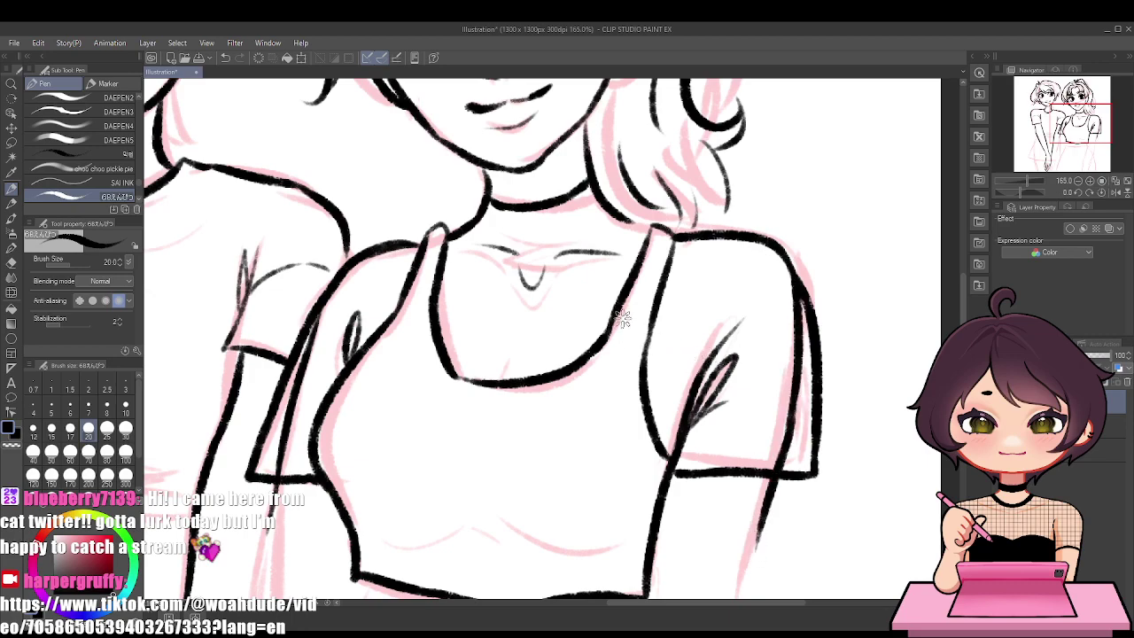
Ink the outer and inner contours of the right-hand figure's outer arm from the sleeve down past the waist
{"action": "scroll", "coordinate": [625, 334], "scroll_direction": "down", "scroll_amount": 5}
{"action": "scroll", "coordinate": [571, 538], "scroll_direction": "up", "scroll_amount": 4}
{"action": "scroll", "coordinate": [571, 539], "scroll_direction": "up", "scroll_amount": 3}
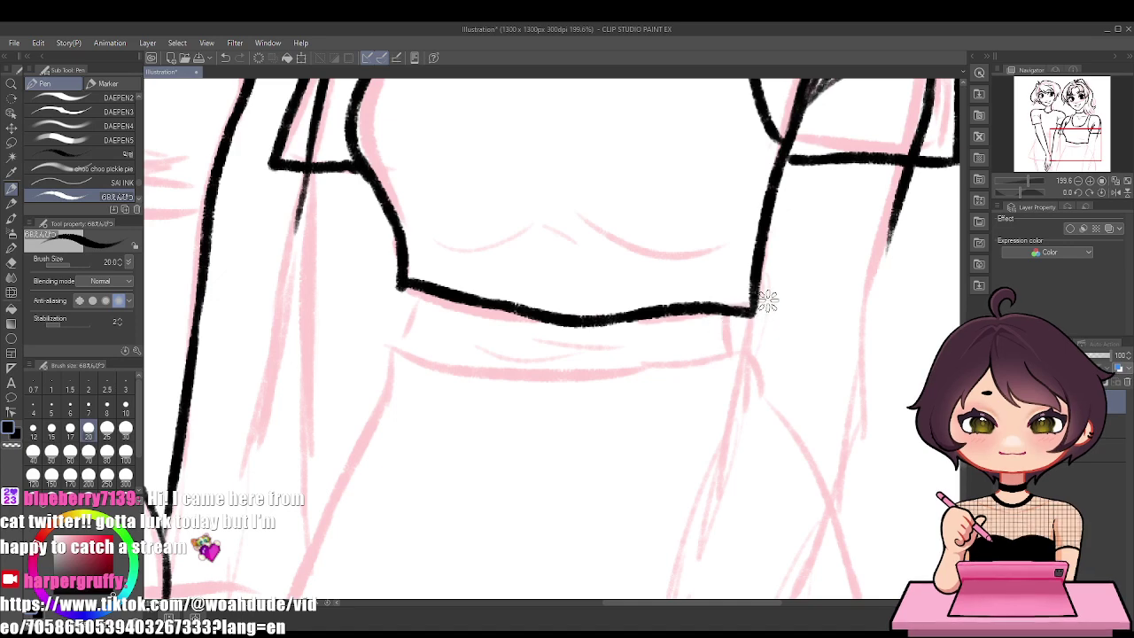
{"action": "mouse_move", "coordinate": [894, 212]}
{"action": "left_mouse_down"}
{"action": "mouse_move", "coordinate": [867, 369]}
{"action": "mouse_move", "coordinate": [878, 376]}
{"action": "mouse_move", "coordinate": [806, 576]}
{"action": "left_mouse_up"}
{"action": "key", "text": "ctrl+z"}
{"action": "mouse_move", "coordinate": [756, 321]}
{"action": "left_mouse_down"}
{"action": "mouse_move", "coordinate": [743, 346]}
{"action": "mouse_move", "coordinate": [683, 598]}
{"action": "left_mouse_up"}
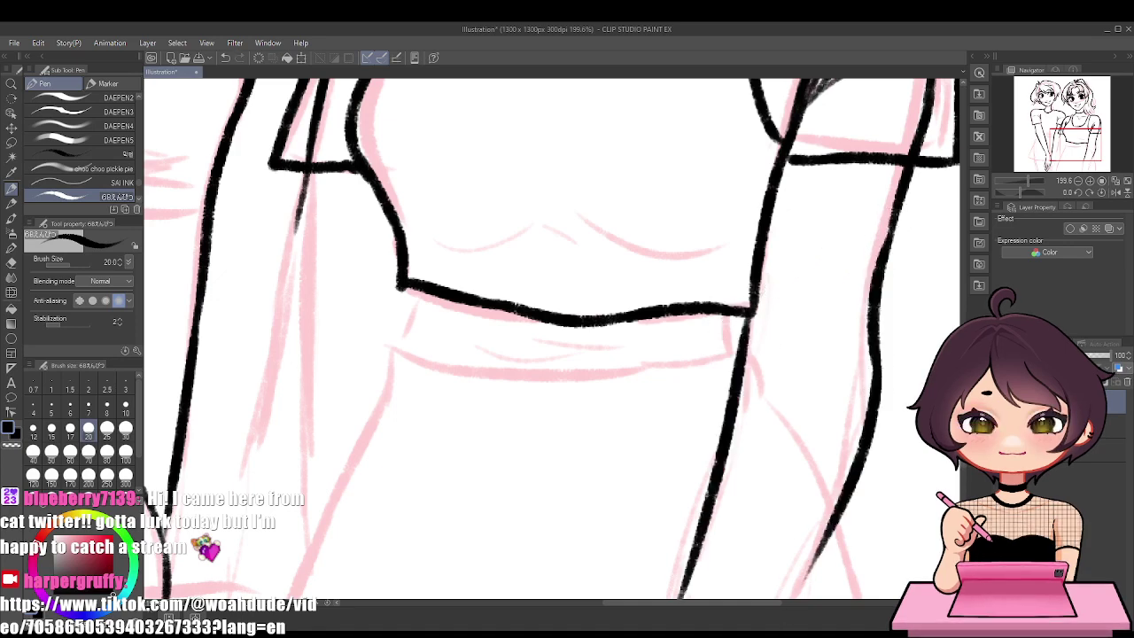
Ink the right-hand figure's other arm line from the sleeve hem down between the two girls
{"action": "scroll", "coordinate": [240, 253], "scroll_direction": "down", "scroll_amount": 5}
{"action": "scroll", "coordinate": [235, 307], "scroll_direction": "up", "scroll_amount": 4}
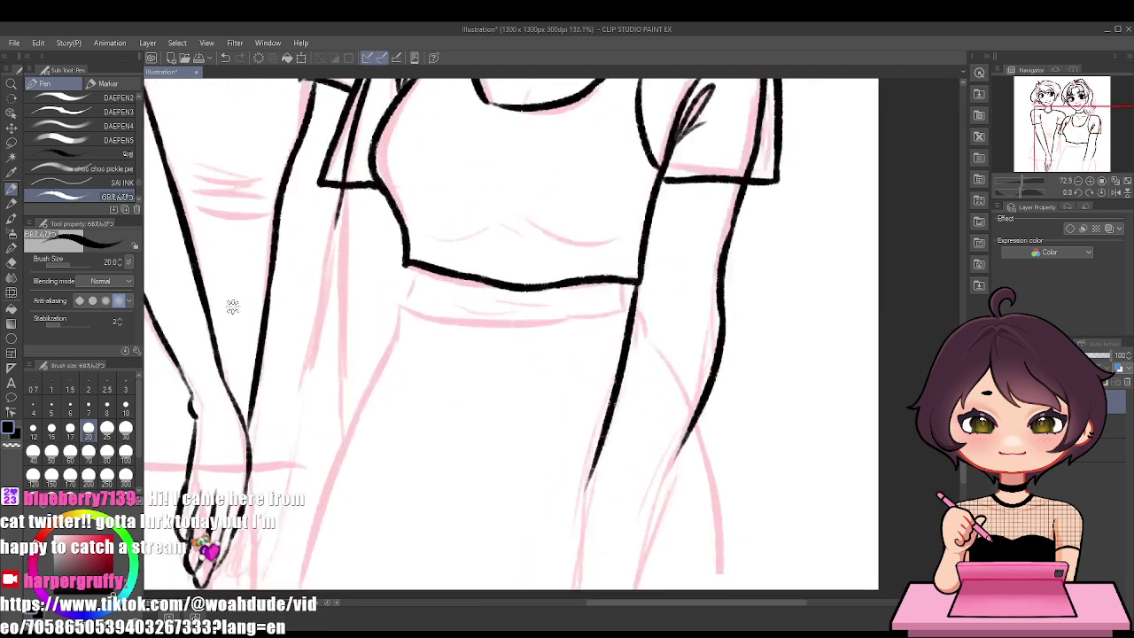
{"action": "left_click_drag", "start_coordinate": [362, 182], "coordinate": [365, 461]}
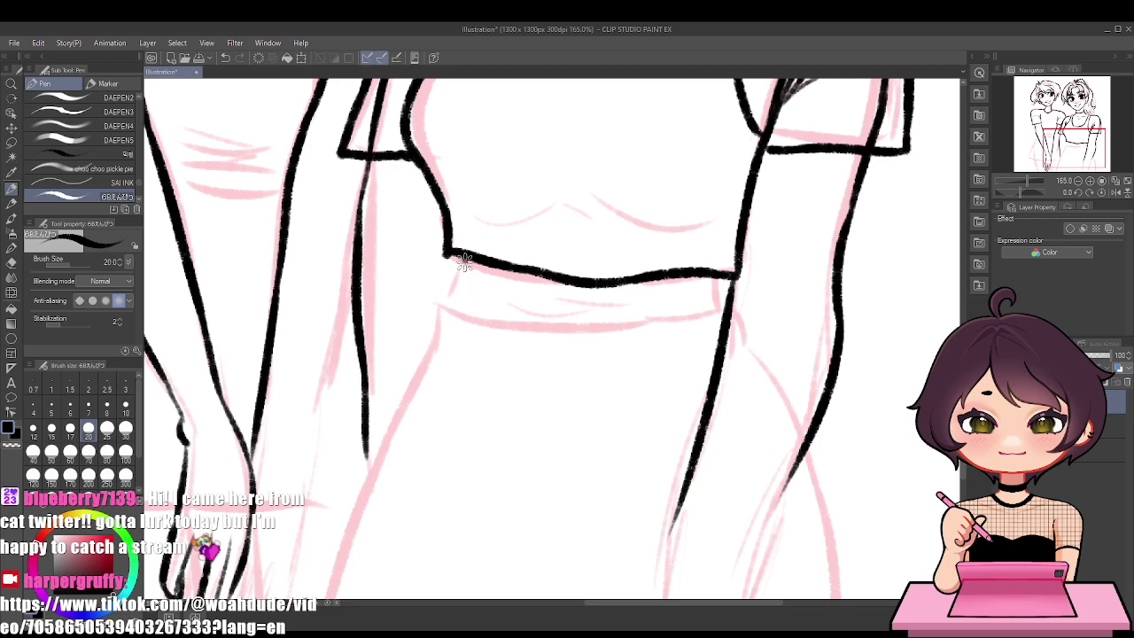
Ink both sides of the right-hand figure's bare midriff, the skirt's waistline and the skirt's left edge
{"action": "left_click_drag", "start_coordinate": [462, 261], "coordinate": [456, 316]}
{"action": "left_click_drag", "start_coordinate": [714, 274], "coordinate": [712, 312]}
{"action": "mouse_move", "coordinate": [429, 350]}
{"action": "left_mouse_down"}
{"action": "mouse_move", "coordinate": [443, 312]}
{"action": "mouse_move", "coordinate": [567, 333]}
{"action": "mouse_move", "coordinate": [709, 321]}
{"action": "mouse_move", "coordinate": [721, 330]}
{"action": "left_mouse_up"}
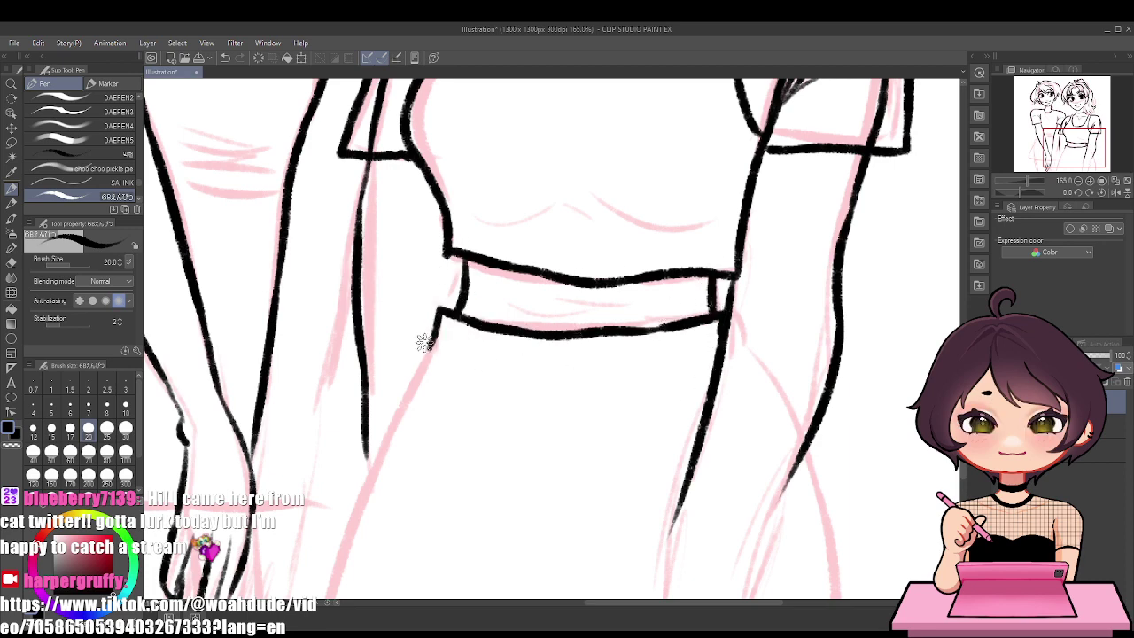
{"action": "left_click_drag", "start_coordinate": [433, 343], "coordinate": [324, 599]}
Extend both contours of the right-hand figure's outer forearm down towards the wrist
{"action": "scroll", "coordinate": [354, 223], "scroll_direction": "down", "scroll_amount": 3}
{"action": "scroll", "coordinate": [452, 263], "scroll_direction": "up", "scroll_amount": 1}
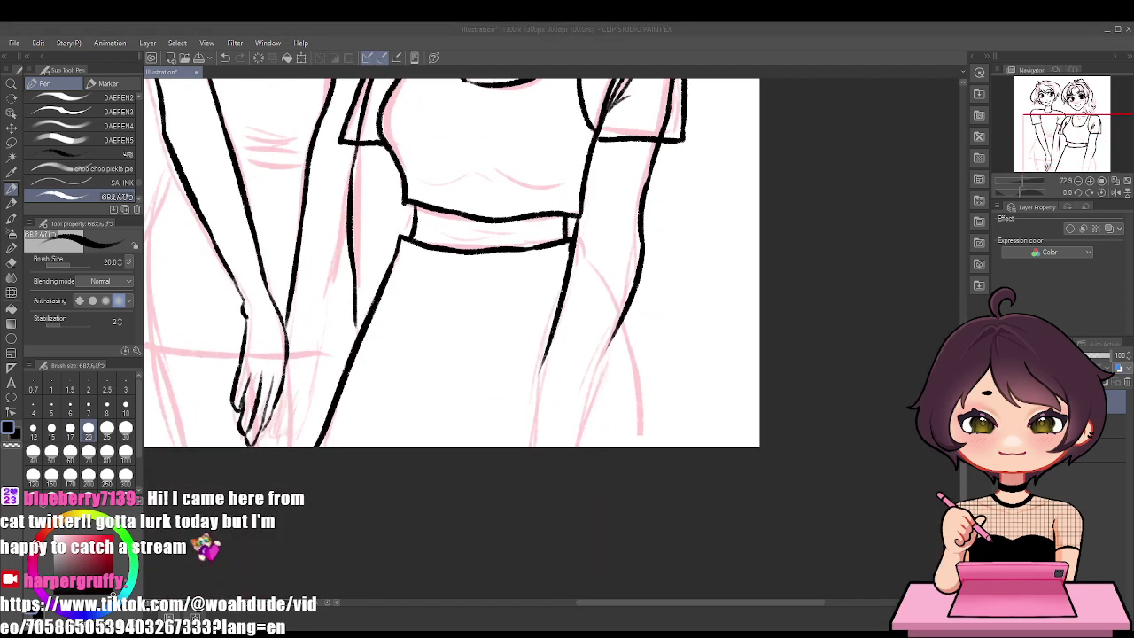
{"action": "mouse_move", "coordinate": [617, 323]}
{"action": "left_mouse_down"}
{"action": "mouse_move", "coordinate": [554, 423]}
{"action": "mouse_move", "coordinate": [598, 365]}
{"action": "mouse_move", "coordinate": [581, 396]}
{"action": "left_mouse_up"}
{"action": "key", "text": "ctrl+z"}
{"action": "key", "text": "ctrl+z"}
{"action": "mouse_move", "coordinate": [550, 347]}
{"action": "left_mouse_down"}
{"action": "mouse_move", "coordinate": [527, 414]}
{"action": "mouse_move", "coordinate": [529, 404]}
{"action": "left_mouse_up"}
{"action": "key", "text": "ctrl+z"}
{"action": "key", "text": "ctrl+z"}
{"action": "key", "text": "ctrl+z"}
{"action": "left_click_drag", "start_coordinate": [549, 343], "coordinate": [528, 413]}
{"action": "key", "text": "ctrl+z"}
{"action": "key", "text": "ctrl+z"}
{"action": "key", "text": "ctrl+z"}
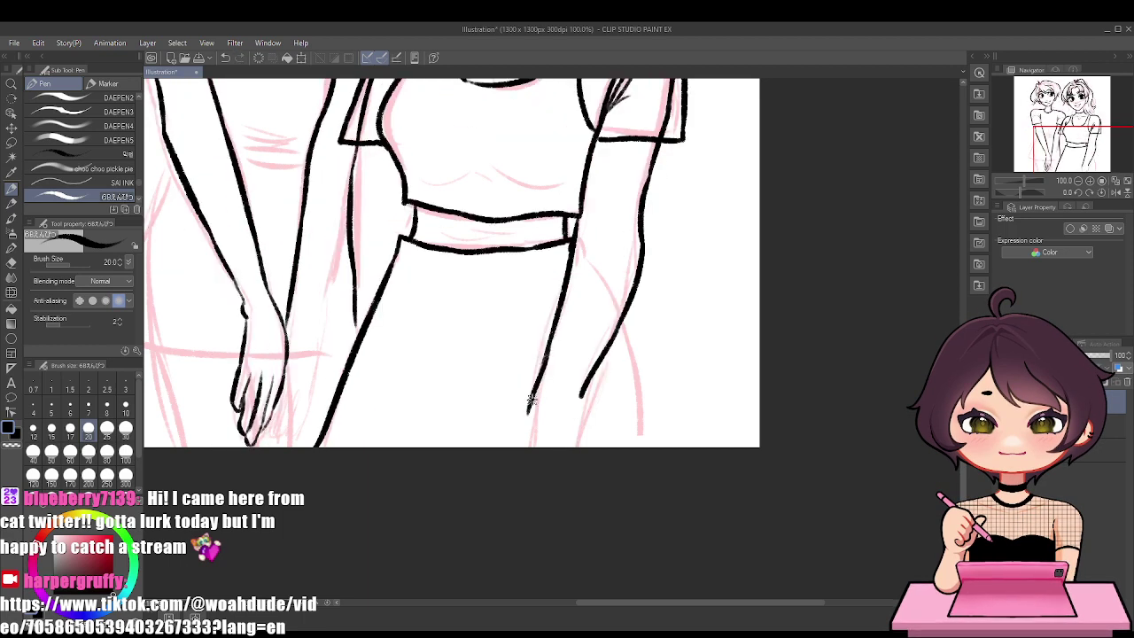
Carry the outer arm's wrist lines to the canvas's lower edge and ink the skirt's right edge
{"action": "mouse_move", "coordinate": [583, 390]}
{"action": "left_mouse_down"}
{"action": "mouse_move", "coordinate": [569, 424]}
{"action": "mouse_move", "coordinate": [510, 469]}
{"action": "left_mouse_up"}
{"action": "left_click_drag", "start_coordinate": [574, 423], "coordinate": [562, 477]}
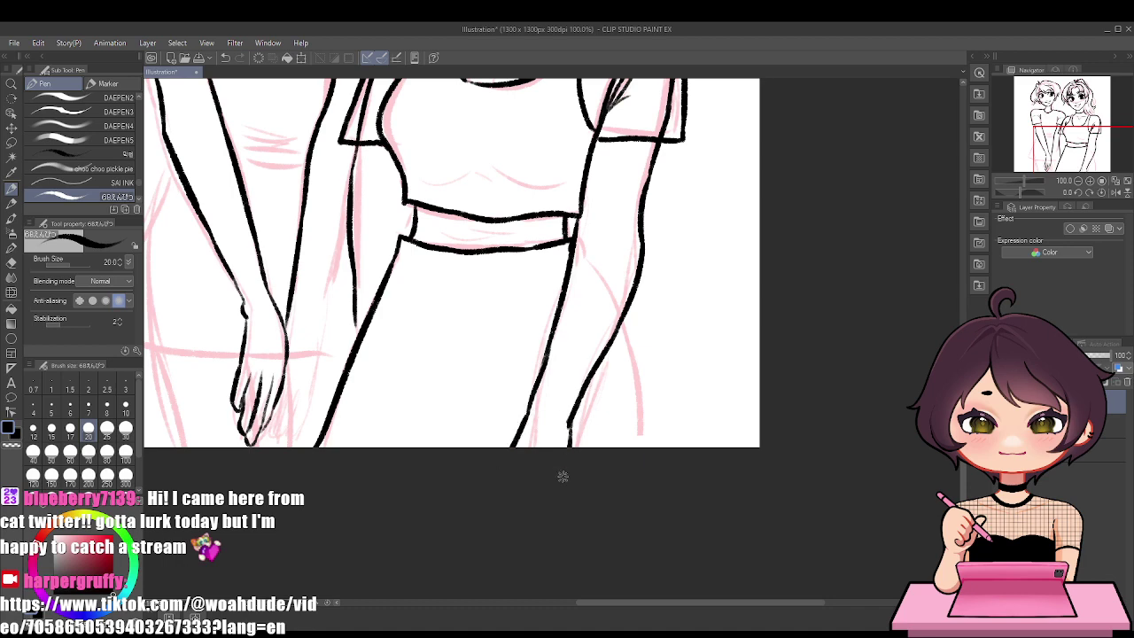
{"action": "left_click_drag", "start_coordinate": [621, 324], "coordinate": [639, 494]}
Review the whole drawing and close the illustration of the two girls
{"action": "scroll", "coordinate": [645, 347], "scroll_direction": "down", "scroll_amount": 4}
{"action": "scroll", "coordinate": [595, 298], "scroll_direction": "up", "scroll_amount": 1}
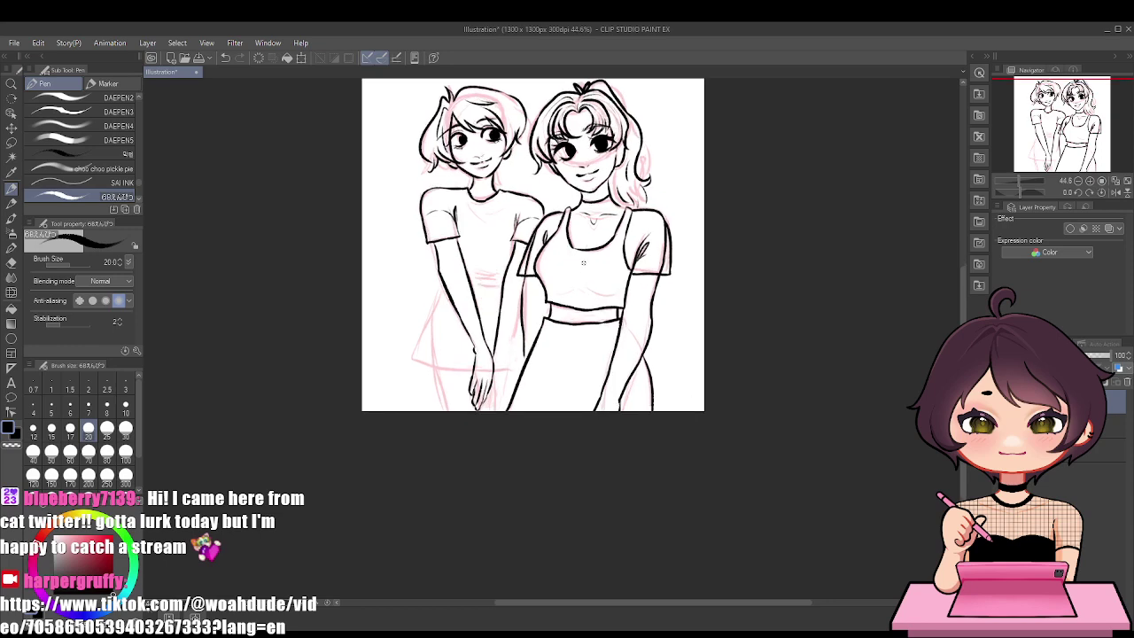
{"action": "scroll", "coordinate": [583, 263], "scroll_direction": "up", "scroll_amount": 5}
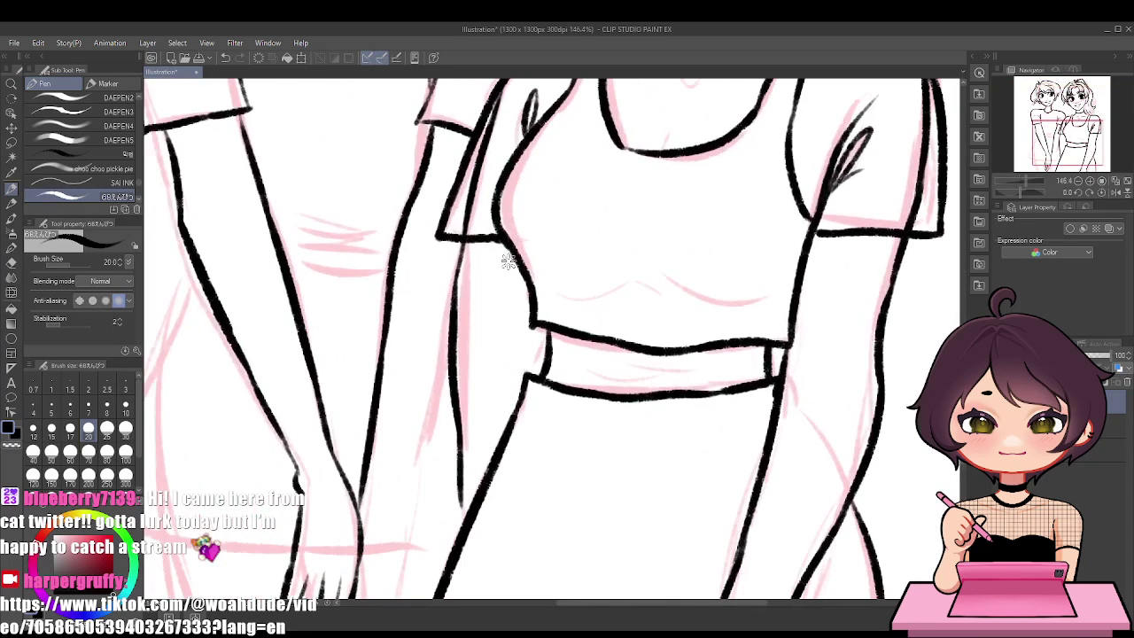
{"action": "left_click", "coordinate": [197, 72]}
{"action": "left_click", "coordinate": [572, 258]}
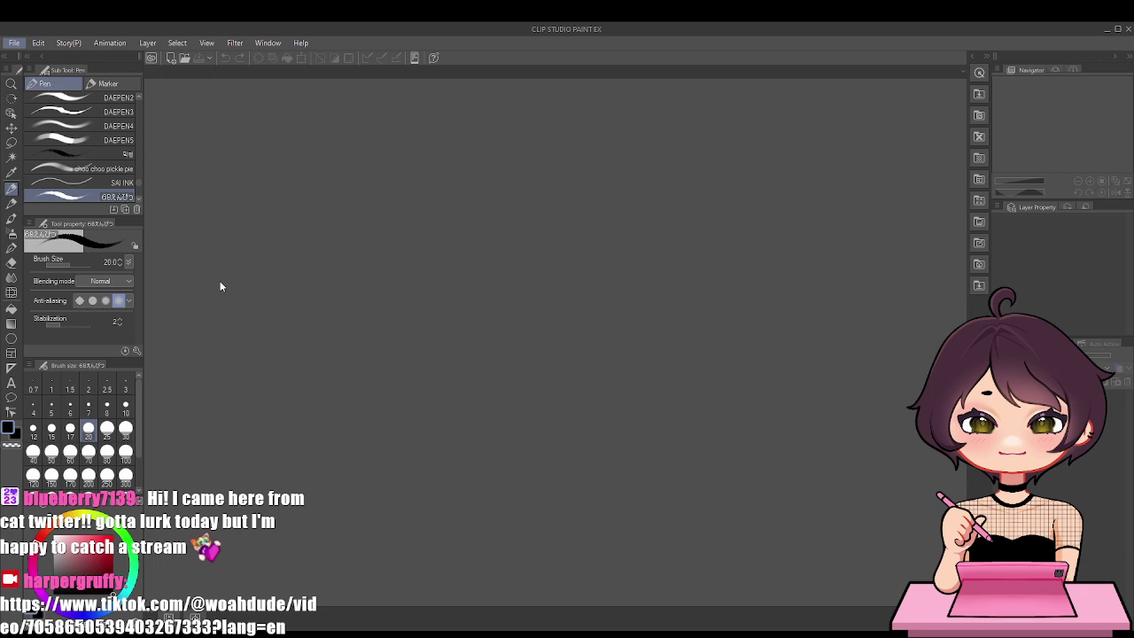
Create a new 1300 x 1600 px canvas at 300 dpi
{"action": "key", "text": "alt+Tab"}
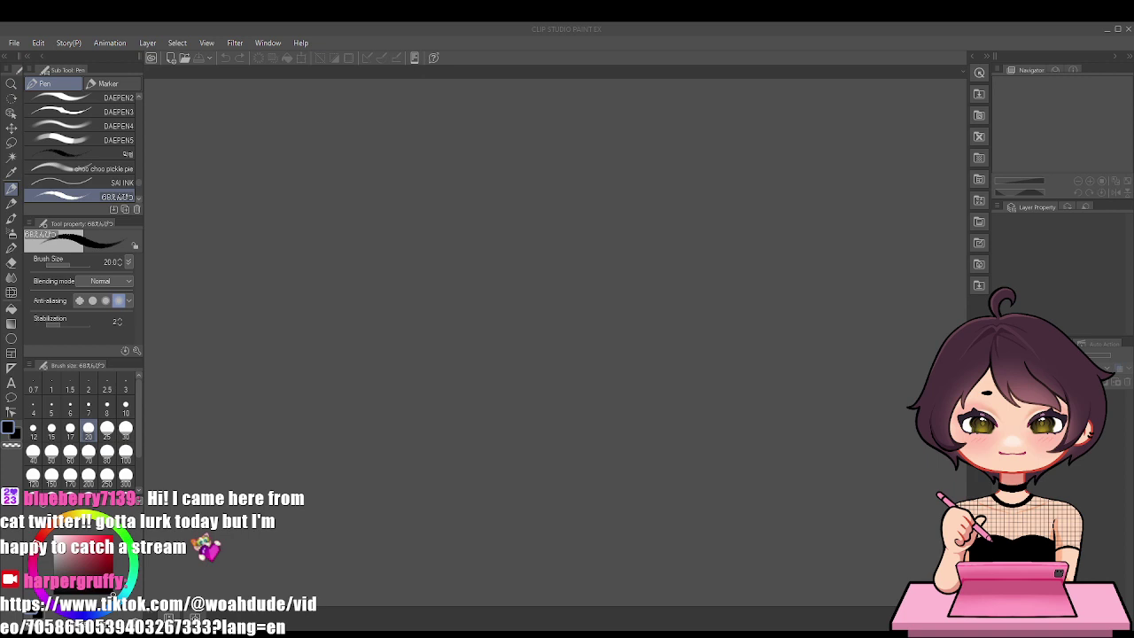
{"action": "key", "text": "alt+Tab"}
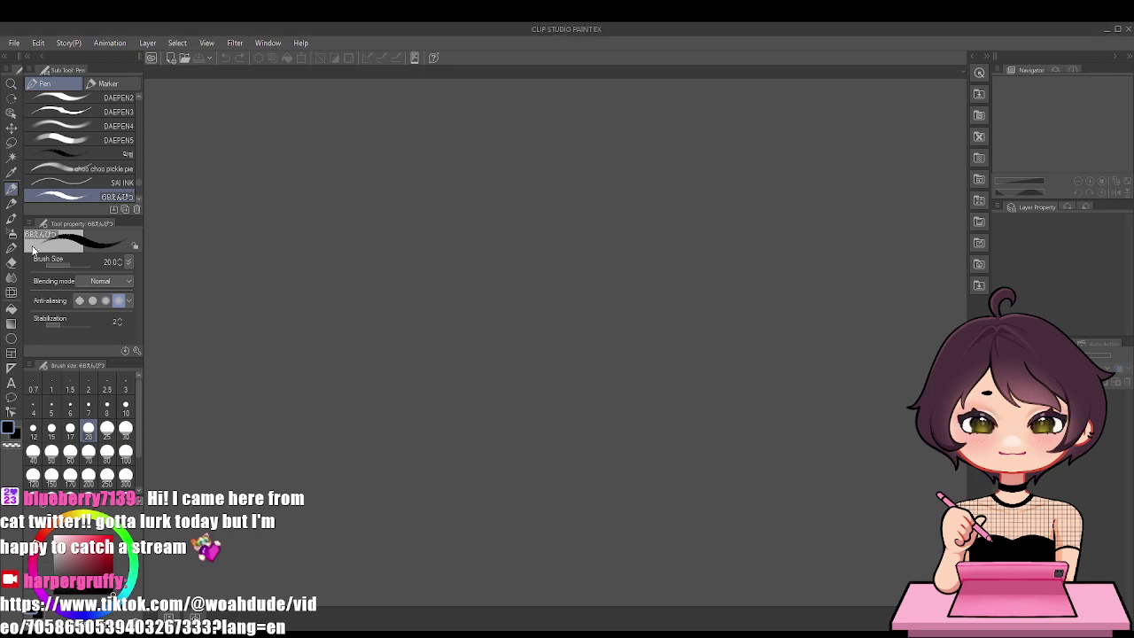
{"action": "left_click", "coordinate": [29, 65]}
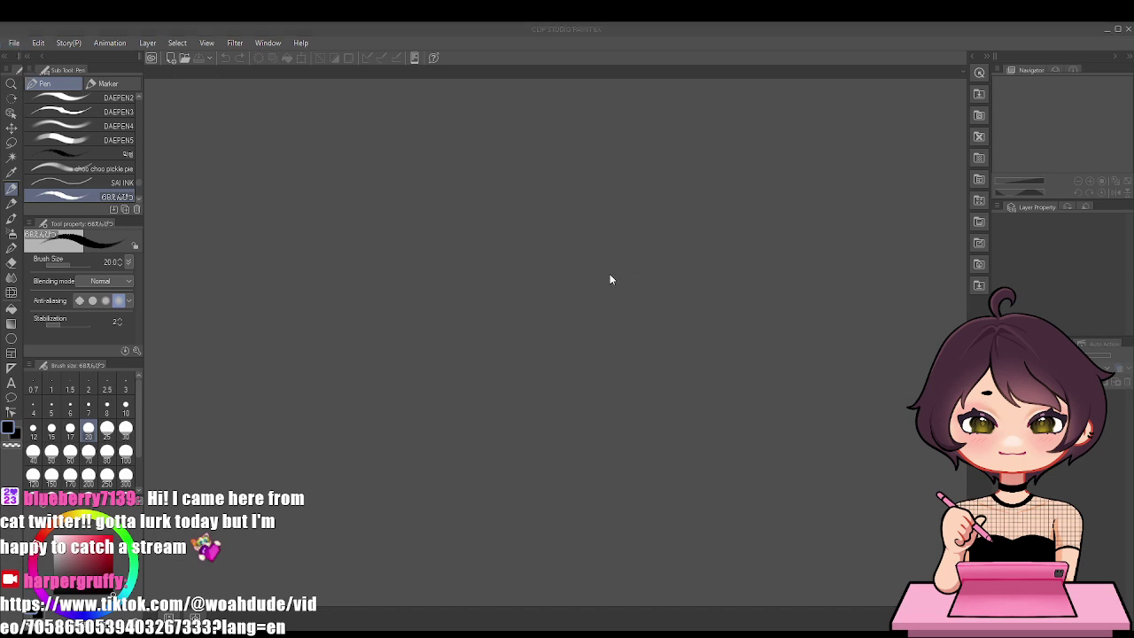
{"action": "left_click", "coordinate": [720, 180]}
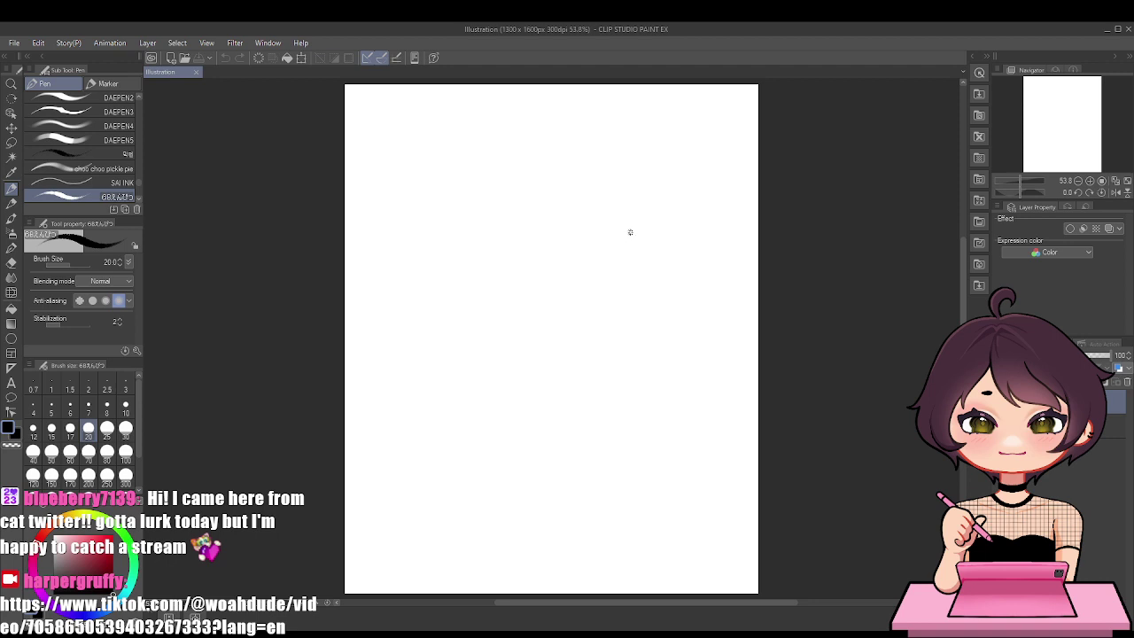
Undo a test stroke on the blank canvas and create a second canvas of 940 x 2200 px at 300 dpi
{"action": "left_click_drag", "start_coordinate": [532, 147], "coordinate": [585, 163]}
{"action": "key", "text": "ctrl+z"}
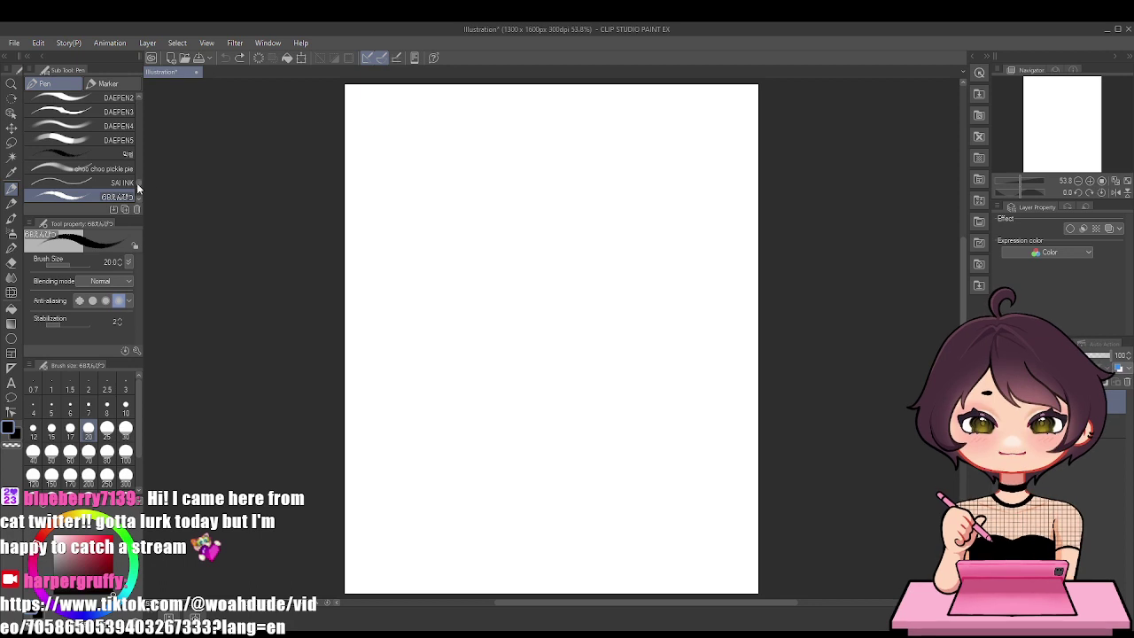
{"action": "scroll", "coordinate": [136, 169], "scroll_direction": "up", "scroll_amount": 5}
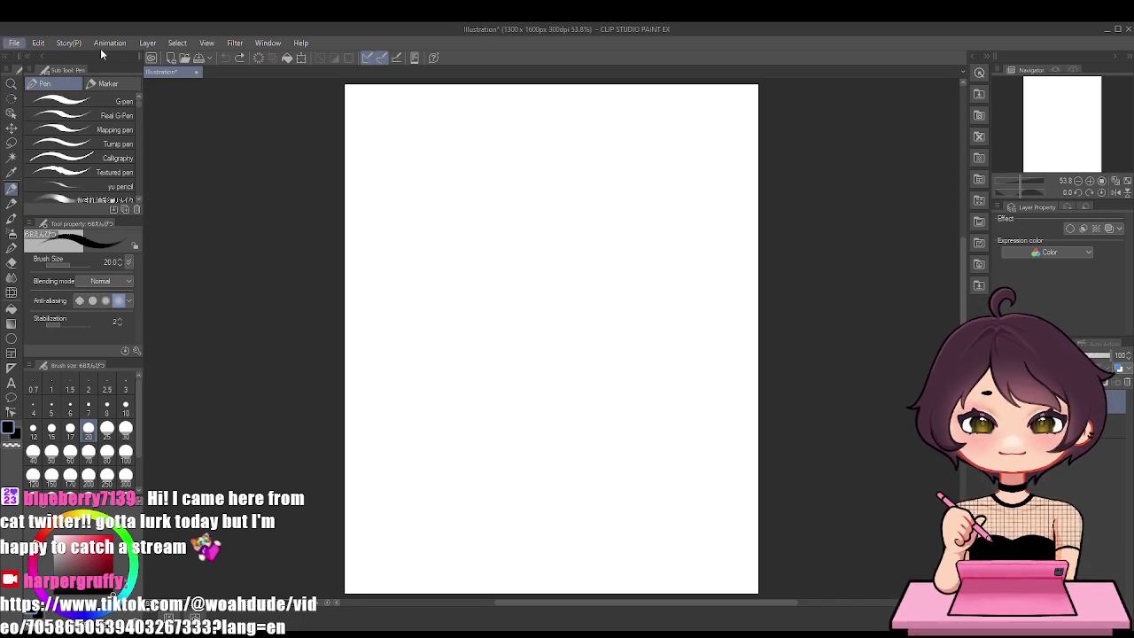
{"action": "left_click", "coordinate": [49, 62]}
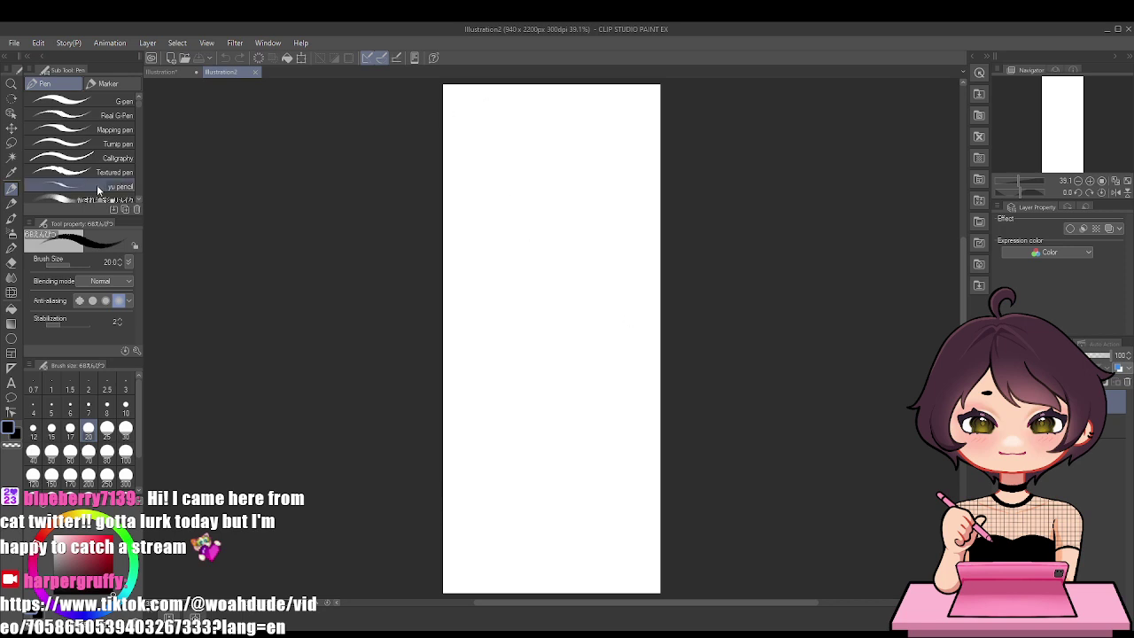
Choose the DAE_PENCIL 2 brush, try a curvy stroke on the tall canvas and undo it
{"action": "scroll", "coordinate": [62, 164], "scroll_direction": "down", "scroll_amount": 5}
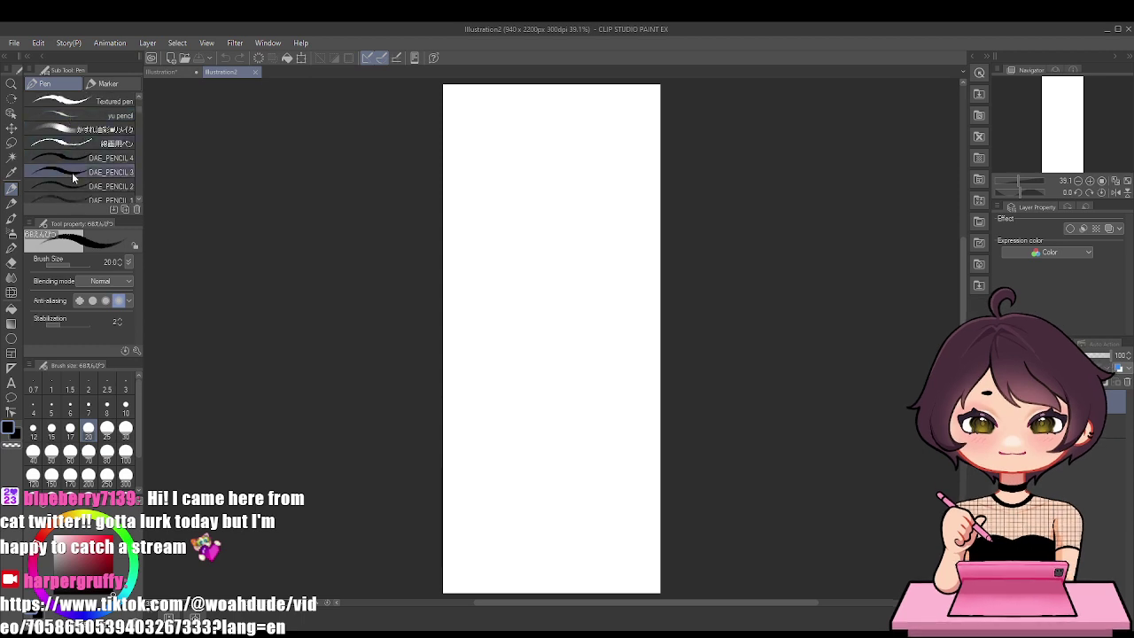
{"action": "left_click", "coordinate": [72, 172]}
{"action": "key", "text": "ctrl+plus"}
{"action": "key", "text": "ctrl+plus"}
{"action": "left_click", "coordinate": [66, 184]}
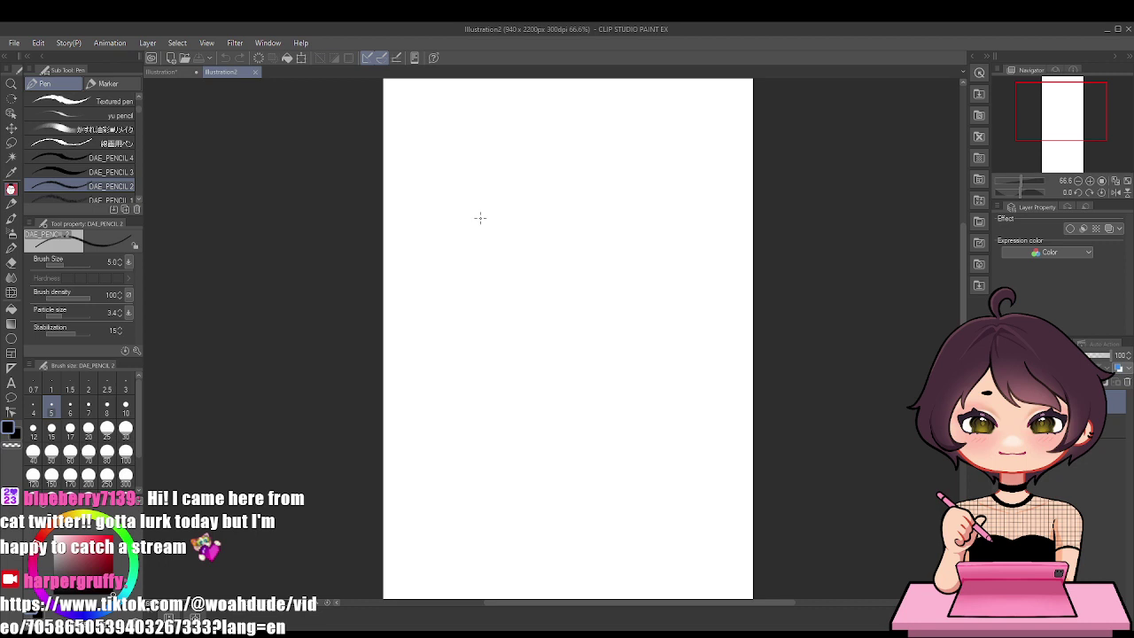
{"action": "left_click_drag", "start_coordinate": [540, 297], "coordinate": [541, 291]}
{"action": "scroll", "coordinate": [547, 322], "scroll_direction": "down", "scroll_amount": 1}
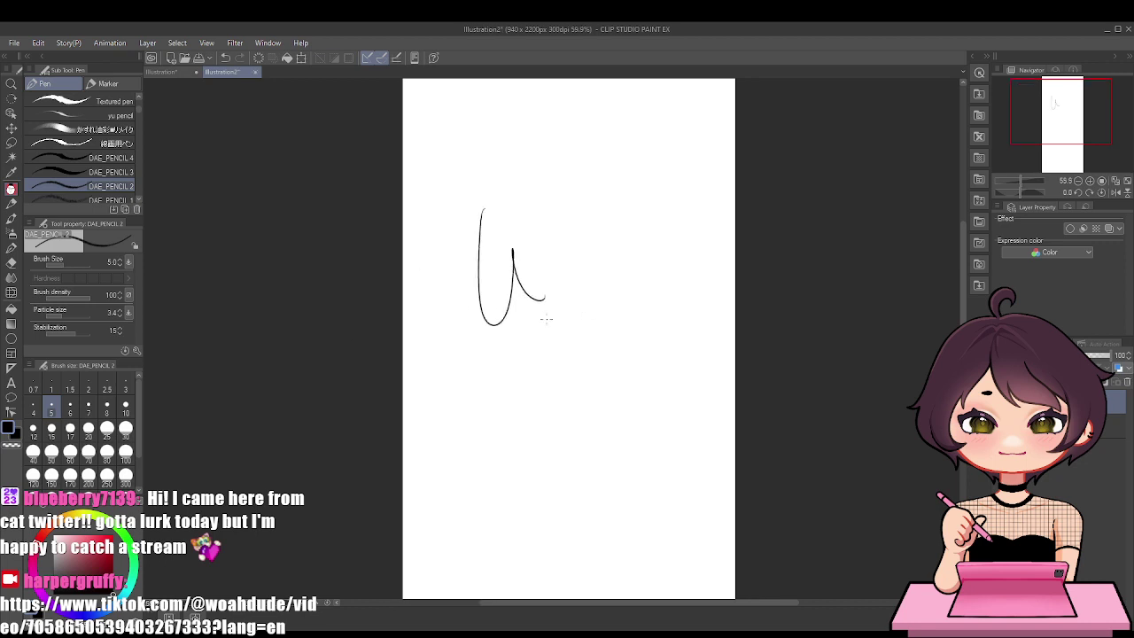
{"action": "scroll", "coordinate": [541, 307], "scroll_direction": "up", "scroll_amount": 5}
{"action": "key", "text": "ctrl+z"}
Try DAE_PENCIL 2 strokes up close, including at brush size 20, and undo them
{"action": "scroll", "coordinate": [532, 285], "scroll_direction": "up", "scroll_amount": 4}
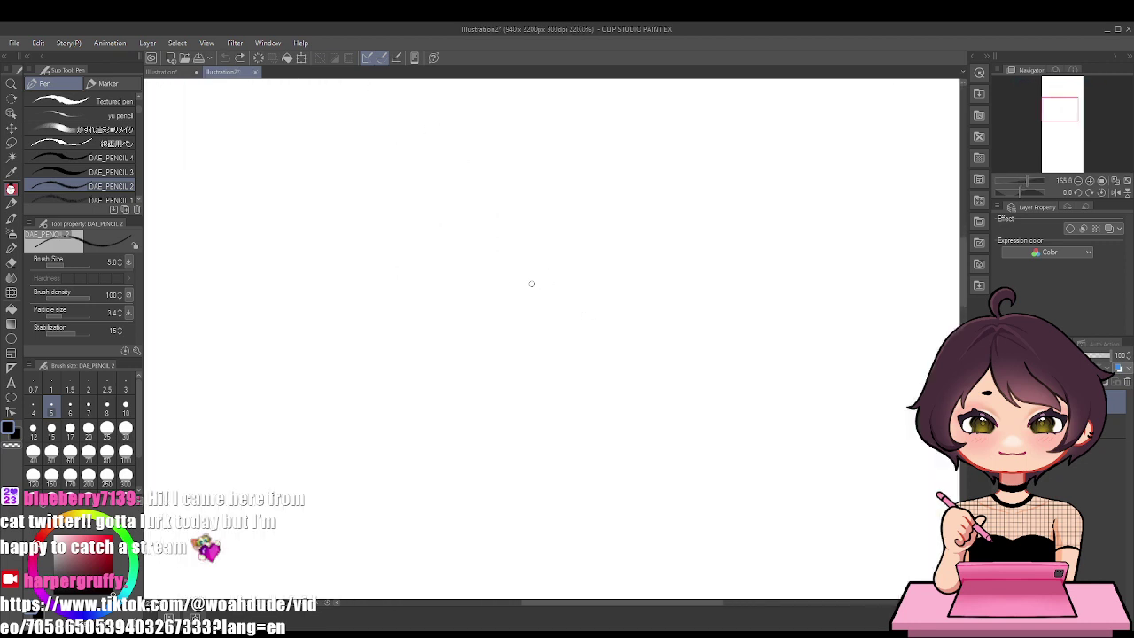
{"action": "mouse_move", "coordinate": [457, 182]}
{"action": "left_mouse_down"}
{"action": "mouse_move", "coordinate": [519, 221]}
{"action": "mouse_move", "coordinate": [582, 297]}
{"action": "left_mouse_up"}
{"action": "key", "text": "ctrl+z"}
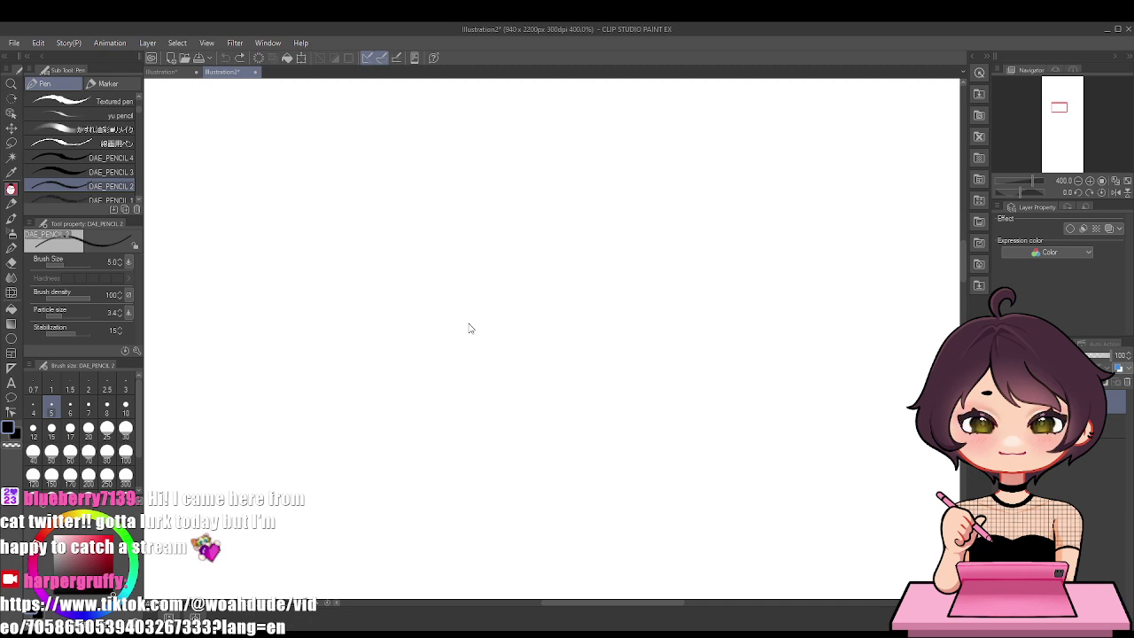
{"action": "left_click", "coordinate": [92, 431]}
{"action": "mouse_move", "coordinate": [341, 363]}
{"action": "left_mouse_down"}
{"action": "mouse_move", "coordinate": [489, 336]}
{"action": "mouse_move", "coordinate": [527, 483]}
{"action": "left_mouse_up"}
{"action": "key", "text": "ctrl+z"}
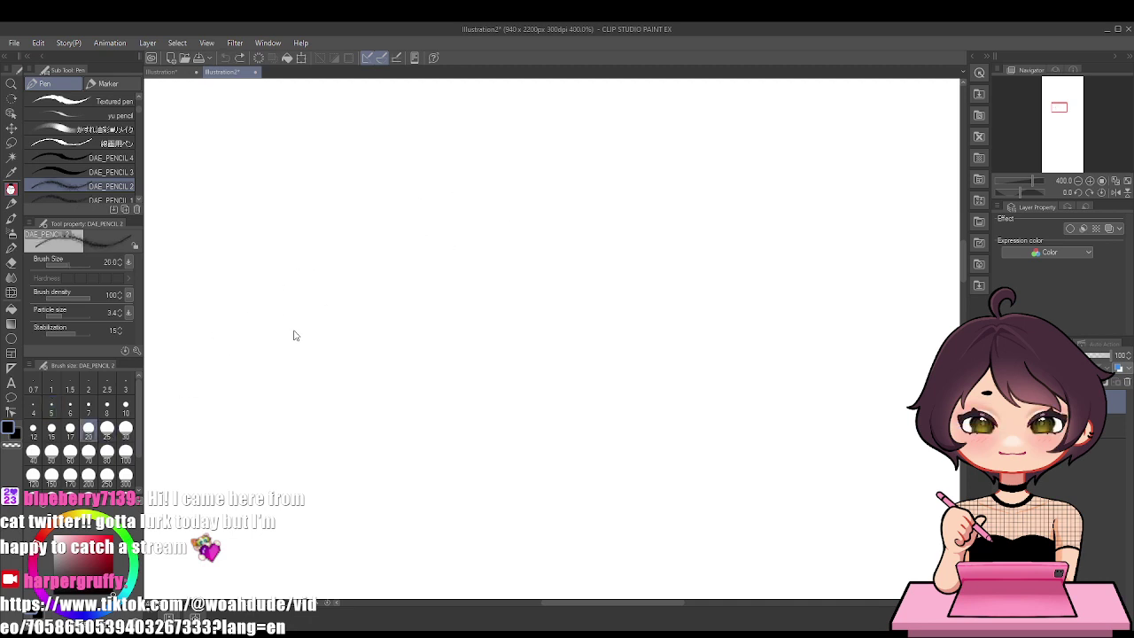
Switch to the DAE_PENCIL 3 brush and draw a wavy test stroke on the tall canvas
{"action": "left_click", "coordinate": [98, 178]}
{"action": "mouse_move", "coordinate": [310, 149]}
{"action": "left_mouse_down"}
{"action": "mouse_move", "coordinate": [436, 209]}
{"action": "mouse_move", "coordinate": [438, 383]}
{"action": "left_mouse_up"}
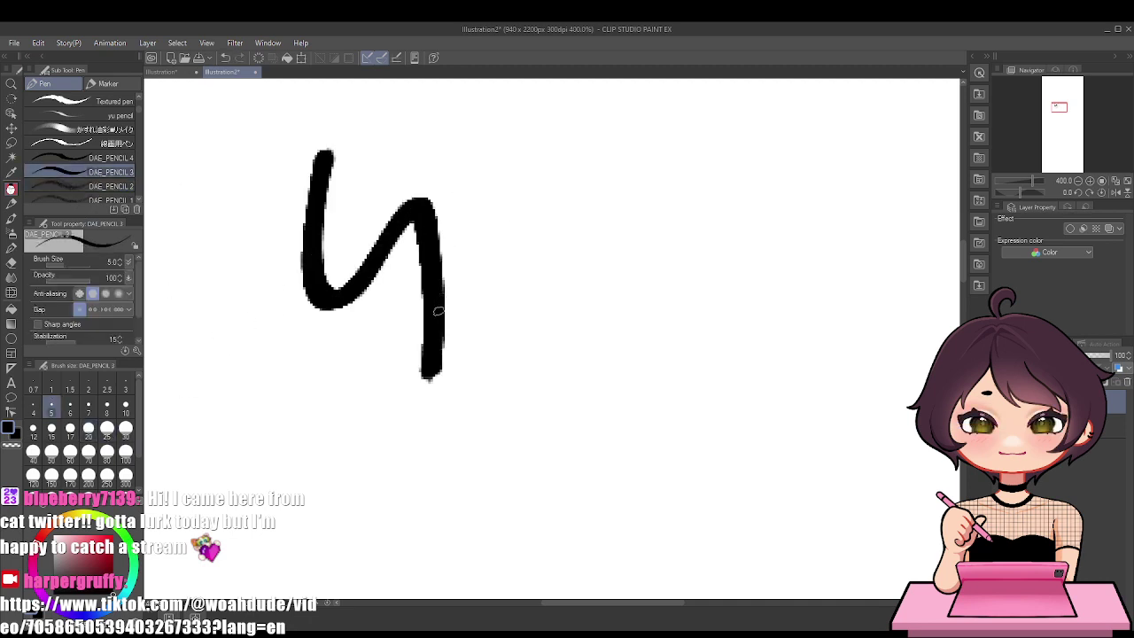
Undo the wavy DAE_PENCIL 3 stroke, try further strokes with the same brush and undo them
{"action": "key", "text": "ctrl+z"}
{"action": "mouse_move", "coordinate": [450, 232]}
{"action": "left_mouse_down"}
{"action": "mouse_move", "coordinate": [526, 369]}
{"action": "mouse_move", "coordinate": [643, 336]}
{"action": "mouse_move", "coordinate": [690, 308]}
{"action": "left_mouse_up"}
{"action": "key", "text": "ctrl+z"}
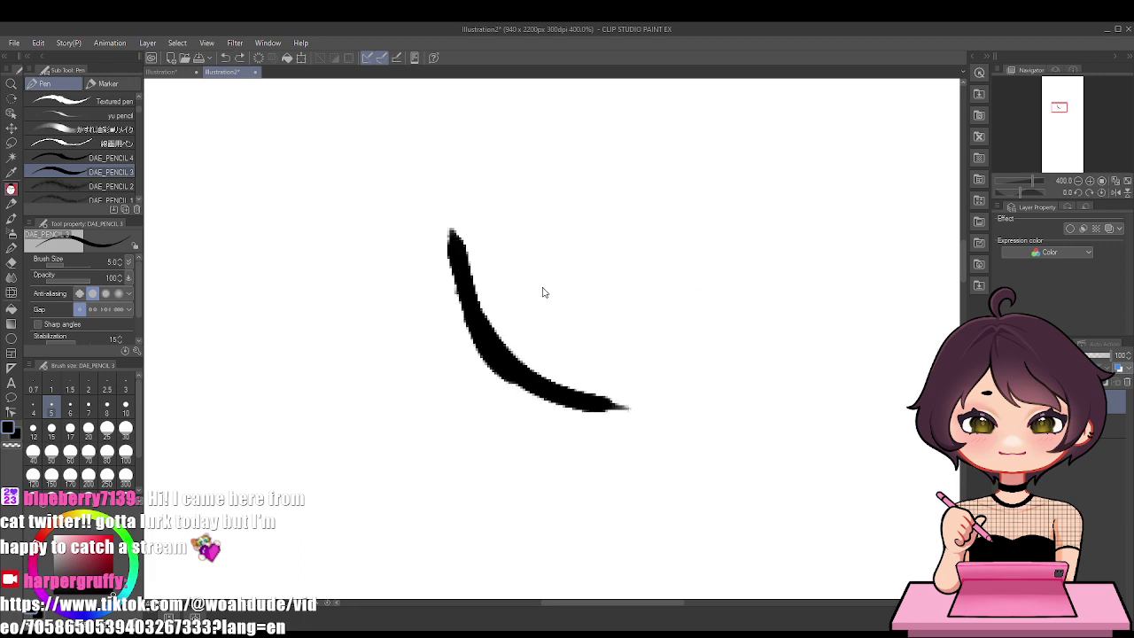
{"action": "key", "text": "ctrl+z"}
{"action": "key", "text": "ctrl+z"}
Try the DAE_PENCIL 4 brush with a looping, zigzag scribble on the tall canvas and undo all of it
{"action": "left_click", "coordinate": [97, 157]}
{"action": "mouse_move", "coordinate": [323, 158]}
{"action": "left_mouse_down"}
{"action": "mouse_move", "coordinate": [366, 349]}
{"action": "mouse_move", "coordinate": [535, 266]}
{"action": "mouse_move", "coordinate": [583, 308]}
{"action": "left_mouse_up"}
{"action": "left_click_drag", "start_coordinate": [620, 205], "coordinate": [684, 365]}
{"action": "mouse_move", "coordinate": [677, 251]}
{"action": "left_mouse_down"}
{"action": "mouse_move", "coordinate": [683, 288]}
{"action": "mouse_move", "coordinate": [810, 393]}
{"action": "mouse_move", "coordinate": [872, 277]}
{"action": "mouse_move", "coordinate": [829, 365]}
{"action": "left_mouse_up"}
{"action": "key", "text": "ctrl+z"}
{"action": "key", "text": "ctrl+z"}
{"action": "key", "text": "ctrl+z"}
{"action": "key", "text": "ctrl+z"}
{"action": "key", "text": "ctrl+z"}
{"action": "key", "text": "ctrl+z"}
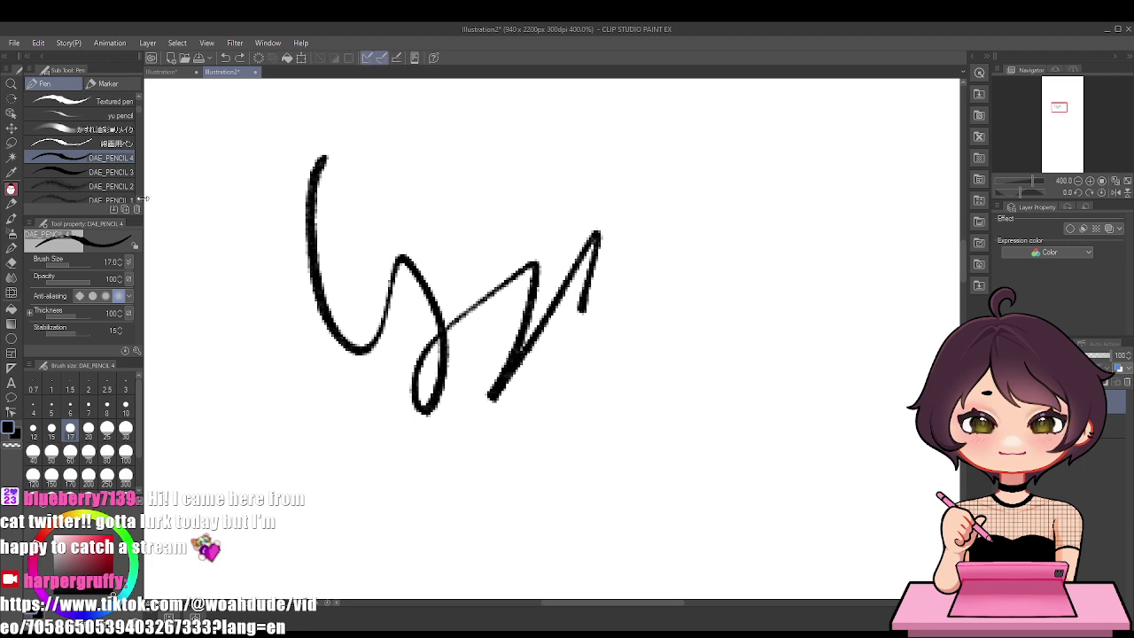
Try two curved strokes with the Euki Sketch Brush and undo them
{"action": "scroll", "coordinate": [140, 124], "scroll_direction": "down", "scroll_amount": 4}
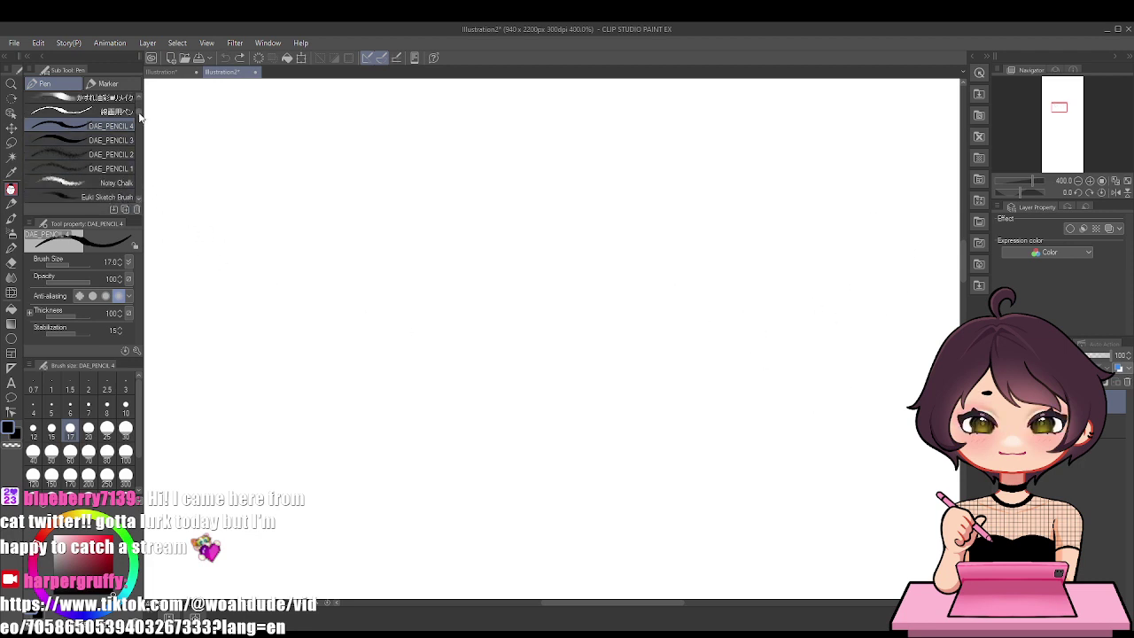
{"action": "scroll", "coordinate": [139, 118], "scroll_direction": "down", "scroll_amount": 2}
{"action": "left_click", "coordinate": [107, 145]}
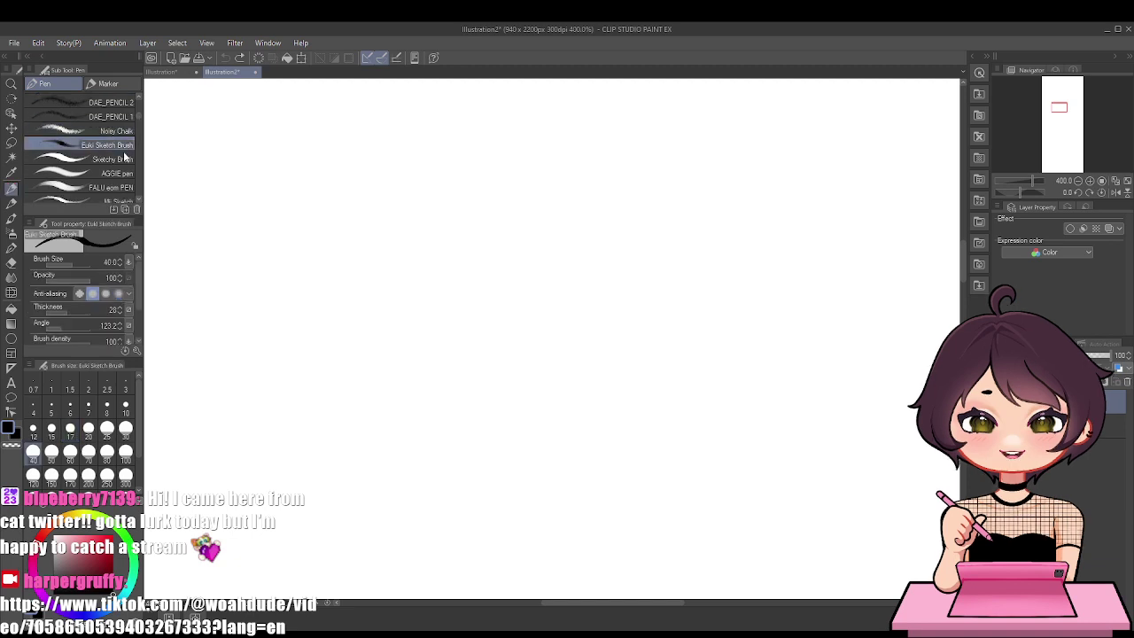
{"action": "left_click_drag", "start_coordinate": [335, 198], "coordinate": [434, 381]}
{"action": "left_click_drag", "start_coordinate": [392, 250], "coordinate": [570, 405]}
{"action": "key", "text": "ctrl+z"}
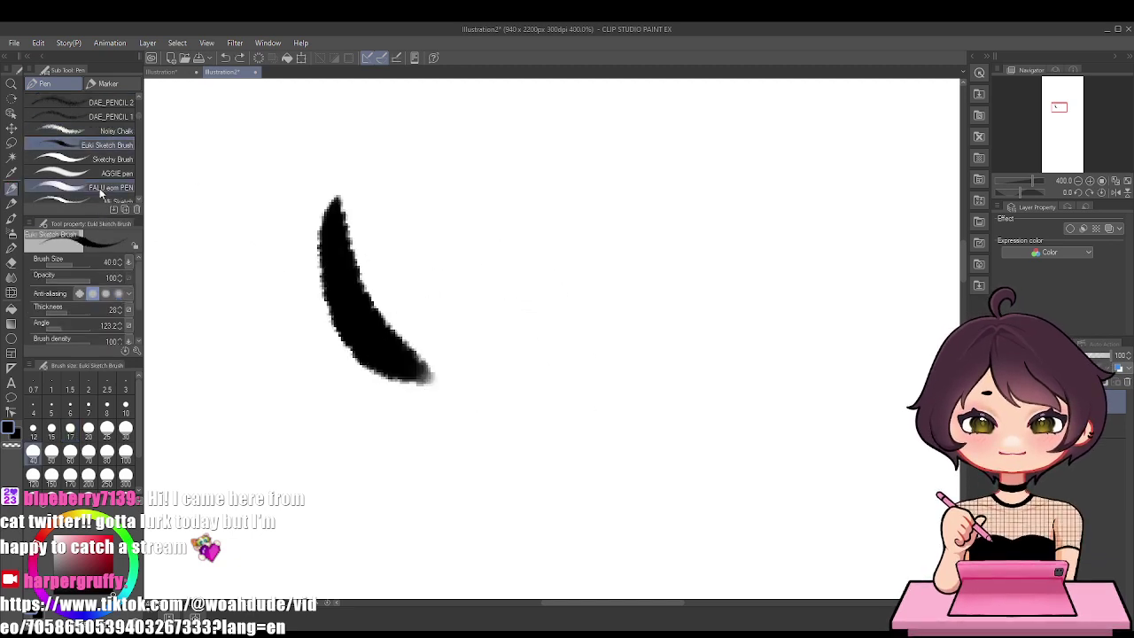
{"action": "key", "text": "ctrl+z"}
Try two overlapping curved strokes with the FALU eom PEN brush and undo them
{"action": "left_click", "coordinate": [92, 188]}
{"action": "mouse_move", "coordinate": [301, 171]}
{"action": "left_mouse_down"}
{"action": "mouse_move", "coordinate": [346, 342]}
{"action": "mouse_move", "coordinate": [474, 438]}
{"action": "left_mouse_up"}
{"action": "left_click_drag", "start_coordinate": [409, 272], "coordinate": [454, 474]}
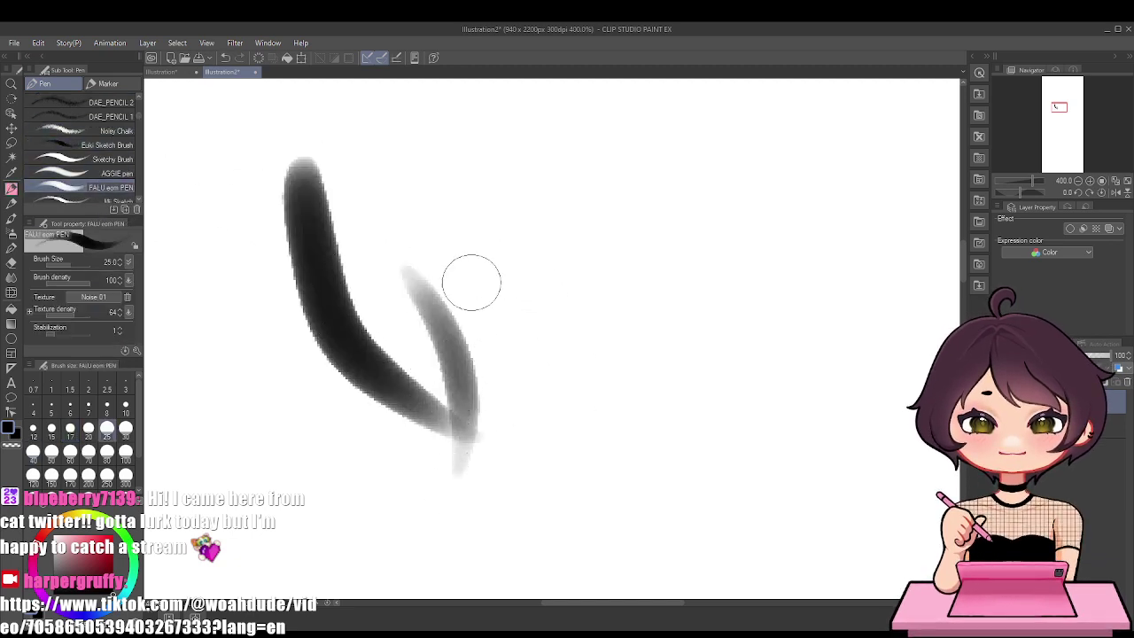
{"action": "key", "text": "ctrl+z"}
{"action": "key", "text": "ctrl+z"}
Try the AGGIE pen with an S-shaped stroke and several short curves, and undo them all
{"action": "left_click", "coordinate": [111, 173]}
{"action": "mouse_move", "coordinate": [304, 168]}
{"action": "left_mouse_down"}
{"action": "mouse_move", "coordinate": [519, 321]}
{"action": "mouse_move", "coordinate": [493, 420]}
{"action": "left_mouse_up"}
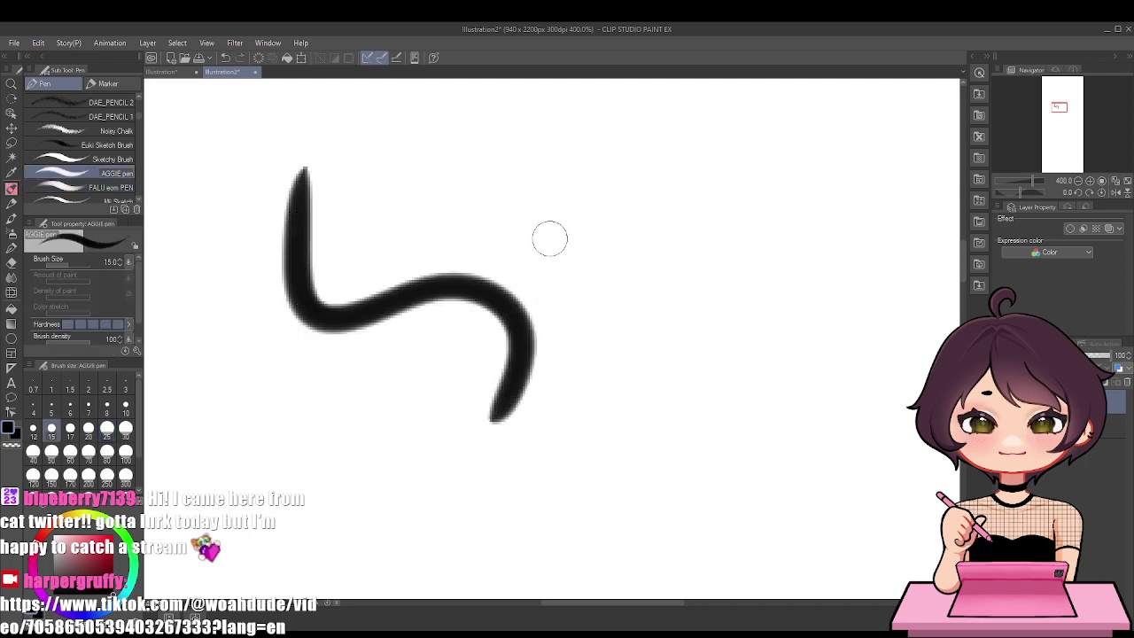
{"action": "left_click_drag", "start_coordinate": [555, 254], "coordinate": [549, 409]}
{"action": "mouse_move", "coordinate": [574, 266]}
{"action": "left_mouse_down"}
{"action": "mouse_move", "coordinate": [582, 306]}
{"action": "mouse_move", "coordinate": [664, 398]}
{"action": "left_mouse_up"}
{"action": "mouse_move", "coordinate": [560, 280]}
{"action": "left_mouse_down"}
{"action": "mouse_move", "coordinate": [580, 331]}
{"action": "mouse_move", "coordinate": [674, 403]}
{"action": "left_mouse_up"}
{"action": "key", "text": "ctrl+z"}
{"action": "key", "text": "ctrl+z"}
{"action": "key", "text": "ctrl+z"}
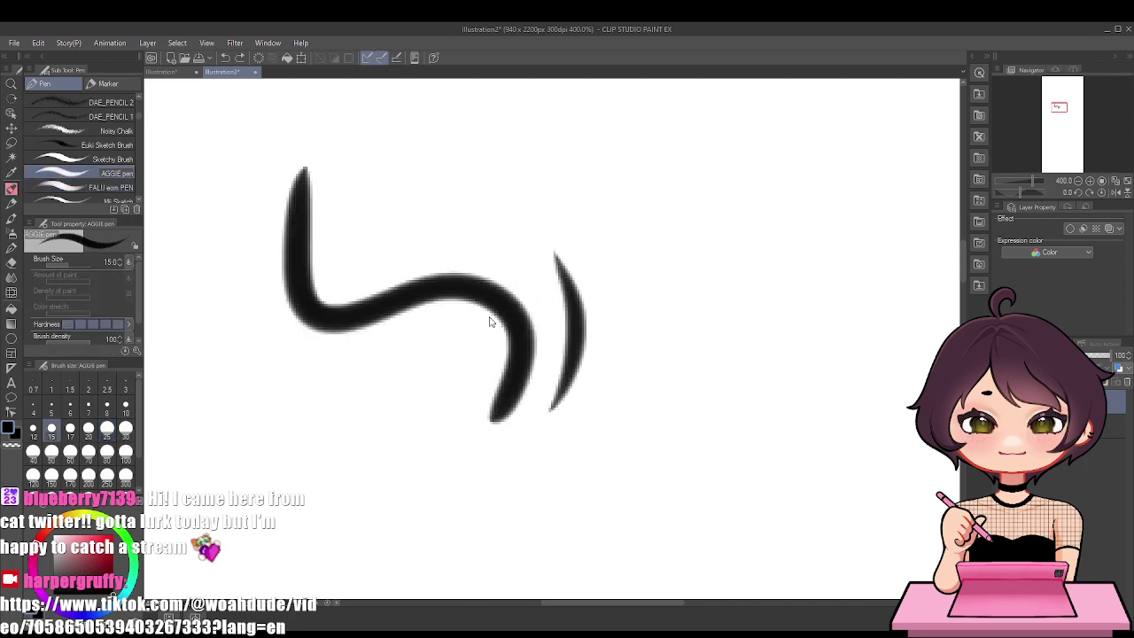
{"action": "key", "text": "ctrl+z"}
Try the Sketchy Brush with a few overlapping strokes forming a chin-like curve and undo them
{"action": "left_click", "coordinate": [111, 159]}
{"action": "mouse_move", "coordinate": [293, 199]}
{"action": "left_mouse_down"}
{"action": "mouse_move", "coordinate": [329, 319]}
{"action": "mouse_move", "coordinate": [448, 397]}
{"action": "left_mouse_up"}
{"action": "mouse_move", "coordinate": [362, 307]}
{"action": "left_mouse_down"}
{"action": "mouse_move", "coordinate": [507, 384]}
{"action": "mouse_move", "coordinate": [574, 220]}
{"action": "mouse_move", "coordinate": [538, 355]}
{"action": "mouse_move", "coordinate": [549, 317]}
{"action": "left_mouse_up"}
{"action": "key", "text": "ctrl+z"}
{"action": "key", "text": "ctrl+z"}
{"action": "key", "text": "ctrl+z"}
{"action": "key", "text": "ctrl+z"}
{"action": "key", "text": "ctrl+z"}
{"action": "key", "text": "ctrl+z"}
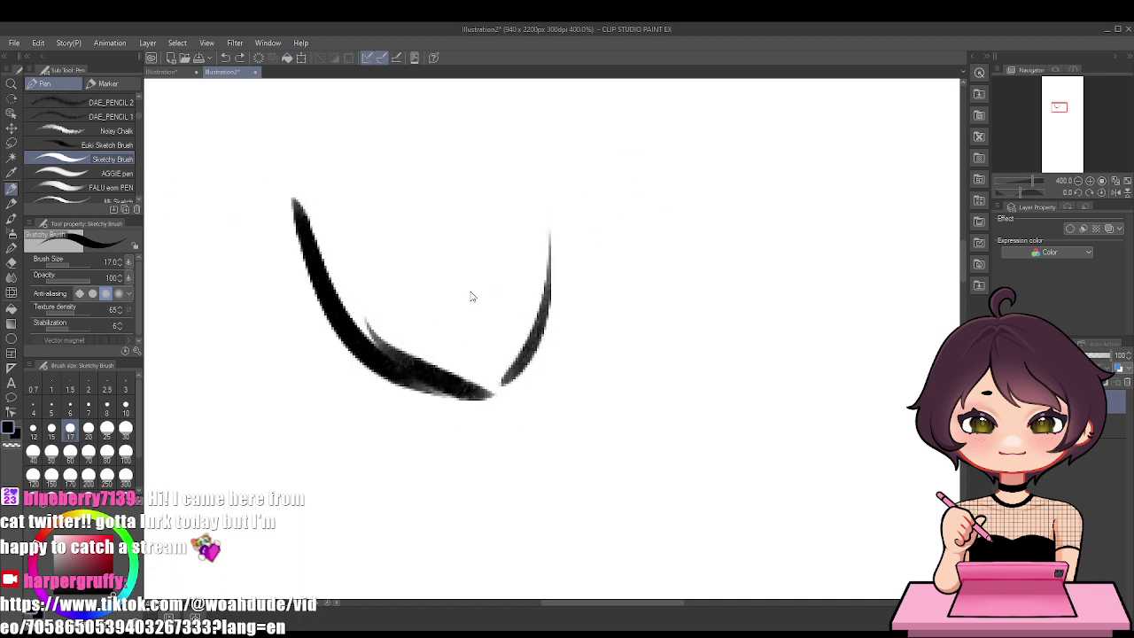
Try the Mii Sketch brush at size 4 with thin strokes forming a V-shaped curve and undo them
{"action": "left_click", "coordinate": [115, 199]}
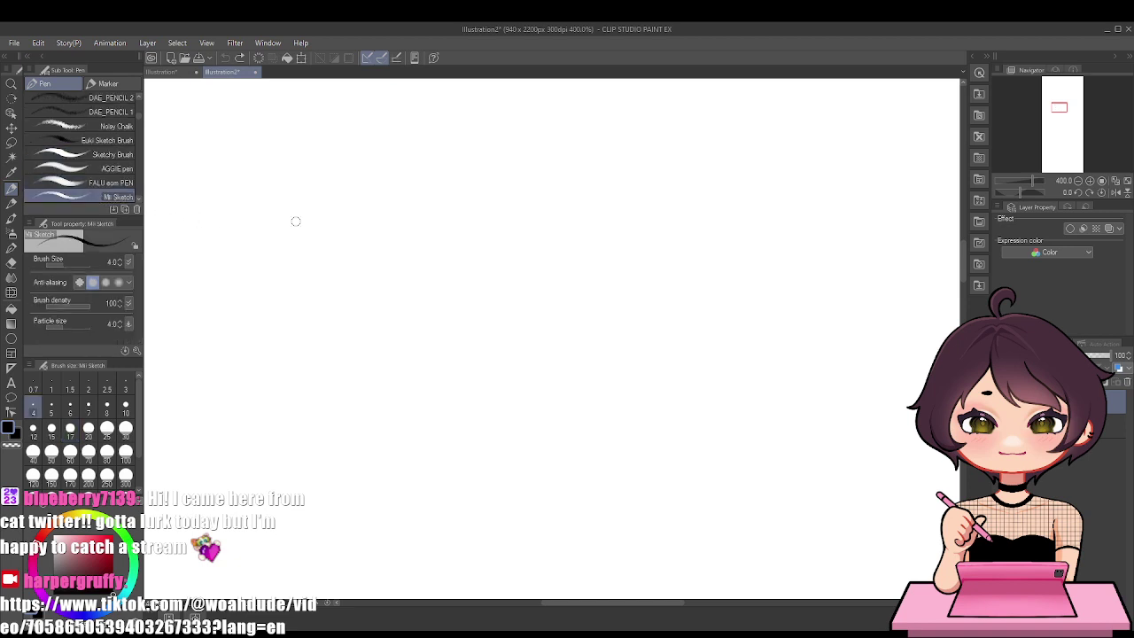
{"action": "mouse_move", "coordinate": [337, 208]}
{"action": "left_mouse_down"}
{"action": "mouse_move", "coordinate": [428, 372]}
{"action": "mouse_move", "coordinate": [499, 377]}
{"action": "mouse_move", "coordinate": [552, 299]}
{"action": "mouse_move", "coordinate": [501, 351]}
{"action": "left_mouse_up"}
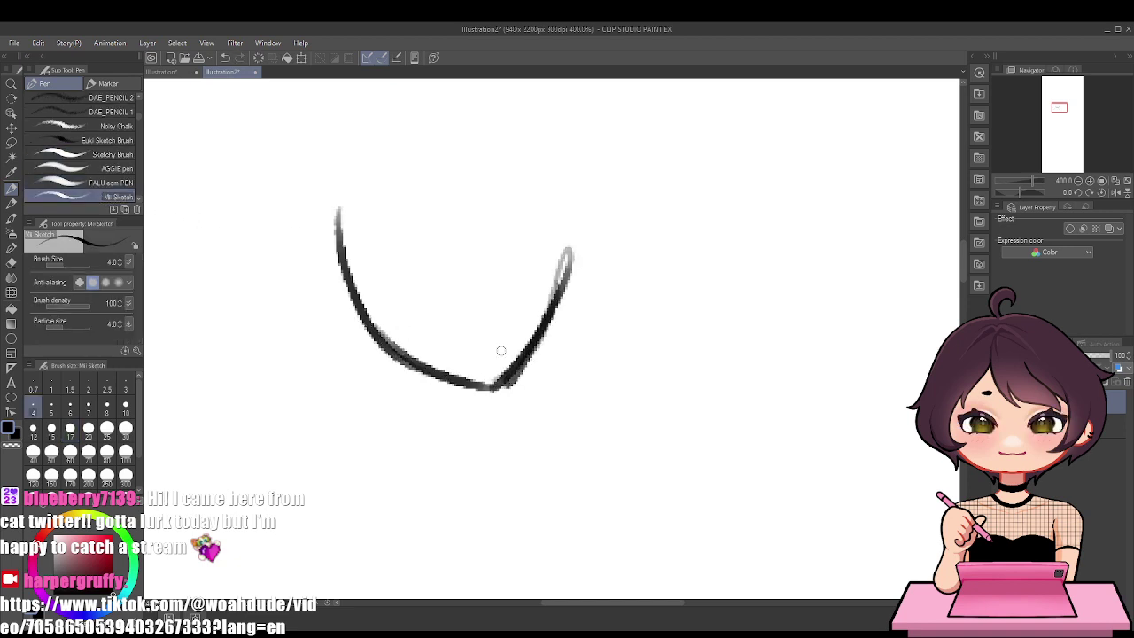
{"action": "key", "text": "ctrl+z"}
{"action": "key", "text": "ctrl+z"}
{"action": "key", "text": "ctrl+z"}
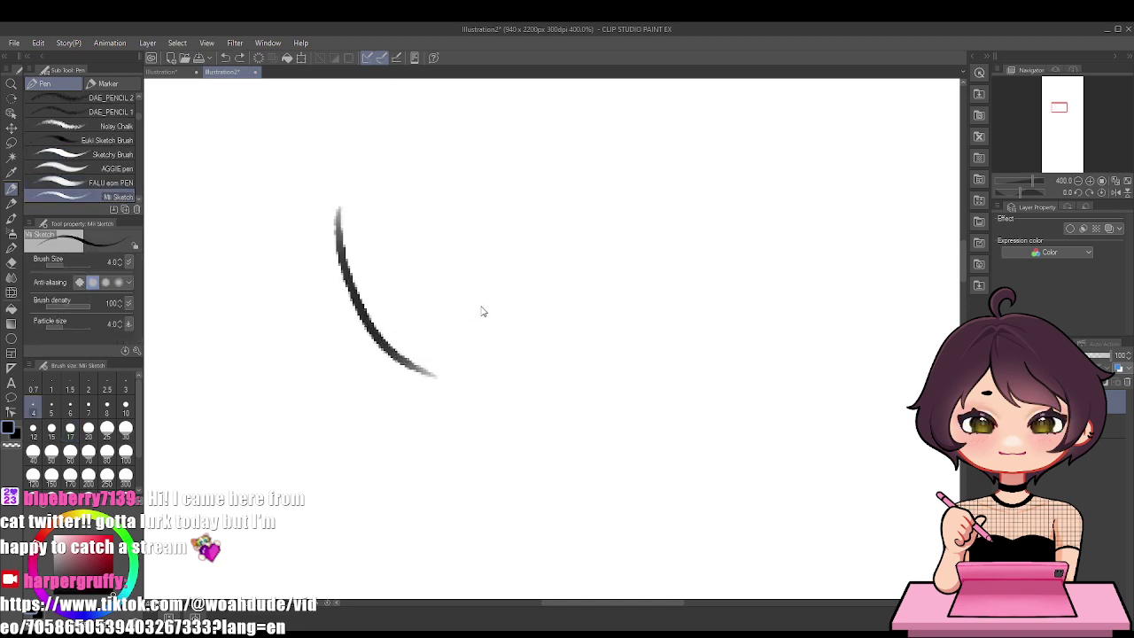
{"action": "key", "text": "ctrl+z"}
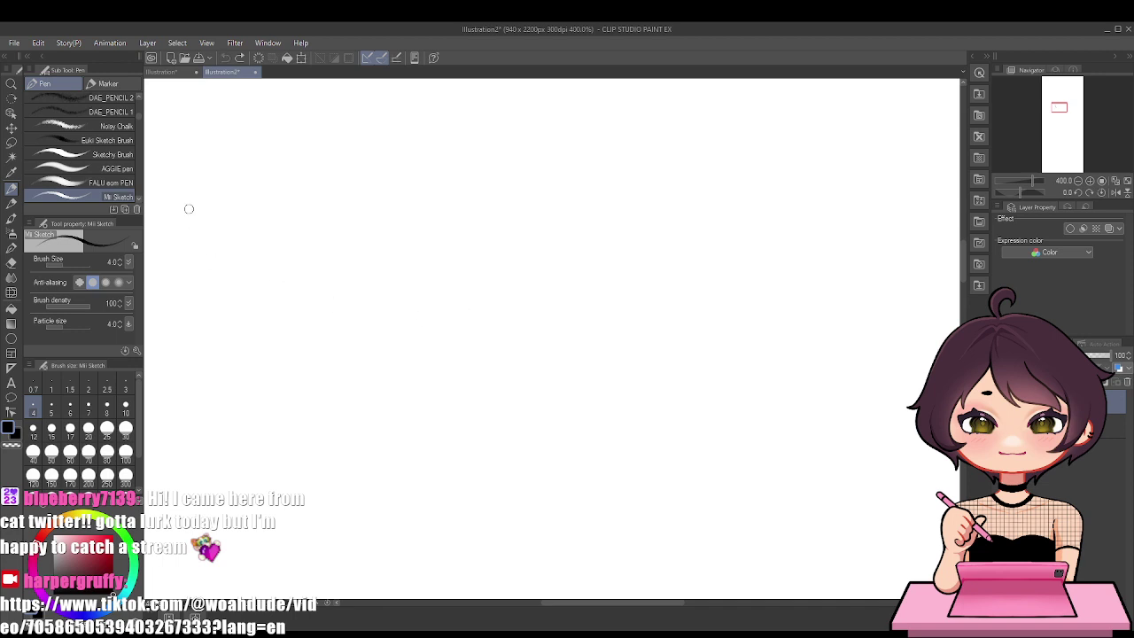
Try the もよん線画 brush with two strokes meeting in a V, judge them at a smaller view and undo them
{"action": "scroll", "coordinate": [135, 195], "scroll_direction": "down", "scroll_amount": 4}
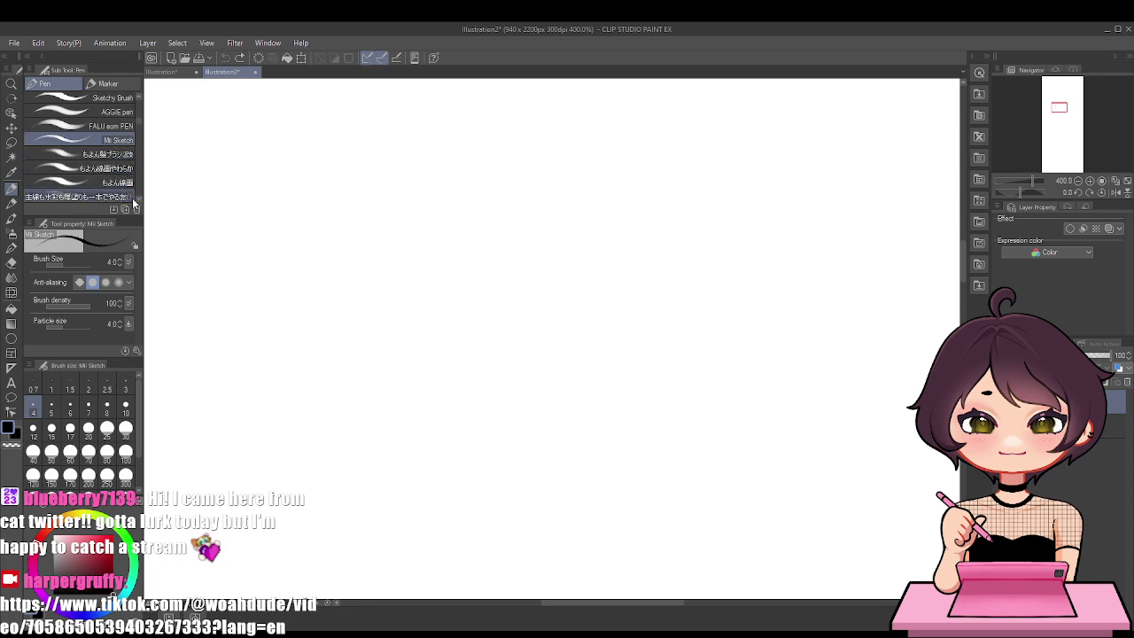
{"action": "left_click", "coordinate": [106, 182]}
{"action": "mouse_move", "coordinate": [339, 190]}
{"action": "left_mouse_down"}
{"action": "mouse_move", "coordinate": [342, 221]}
{"action": "mouse_move", "coordinate": [426, 385]}
{"action": "mouse_move", "coordinate": [520, 413]}
{"action": "mouse_move", "coordinate": [638, 257]}
{"action": "left_mouse_up"}
{"action": "scroll", "coordinate": [684, 224], "scroll_direction": "down", "scroll_amount": 4}
{"action": "scroll", "coordinate": [691, 281], "scroll_direction": "up", "scroll_amount": 4}
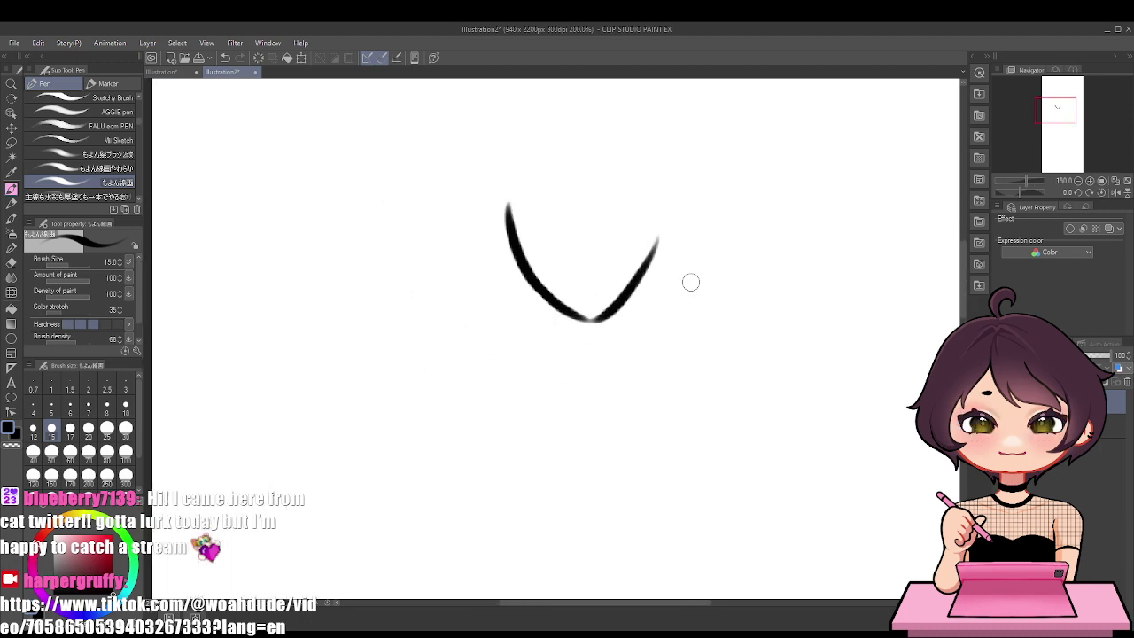
{"action": "key", "text": "ctrl+z"}
{"action": "key", "text": "ctrl+z"}
{"action": "key", "text": "ctrl+z"}
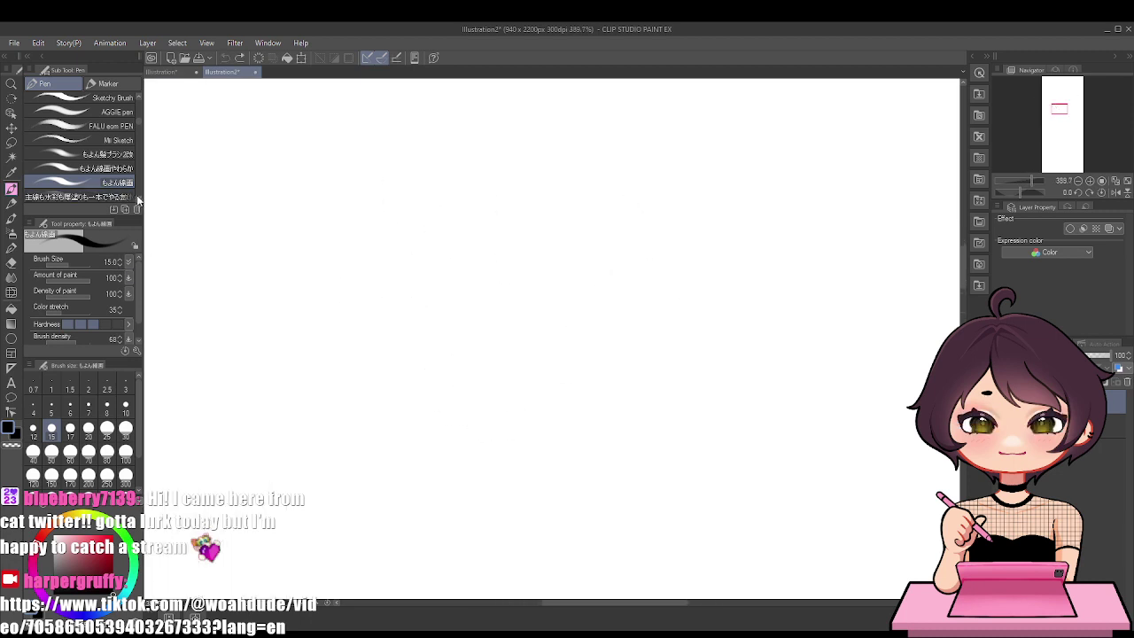
Try one stroke each with the 主線も水彩も厚塗りも brush and the 重ね/なじませ brush, undoing both
{"action": "scroll", "coordinate": [137, 201], "scroll_direction": "down", "scroll_amount": 3}
{"action": "left_click", "coordinate": [93, 155]}
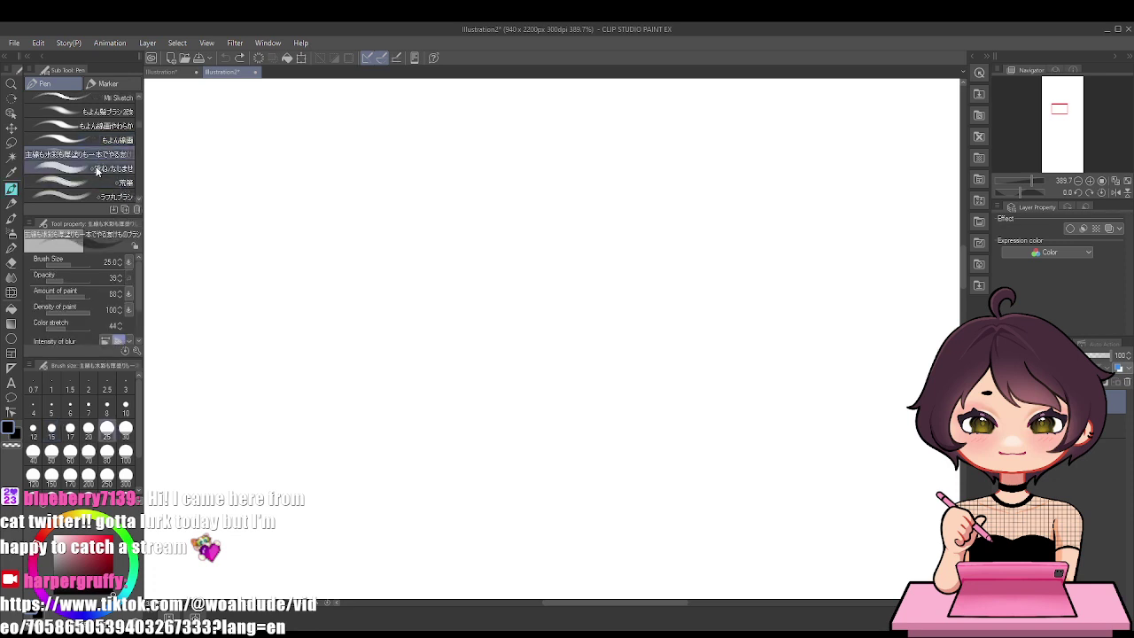
{"action": "left_click_drag", "start_coordinate": [291, 153], "coordinate": [425, 382]}
{"action": "key", "text": "ctrl+z"}
{"action": "left_click", "coordinate": [88, 169]}
{"action": "mouse_move", "coordinate": [273, 209]}
{"action": "left_mouse_down"}
{"action": "mouse_move", "coordinate": [292, 295]}
{"action": "mouse_move", "coordinate": [394, 456]}
{"action": "left_mouse_up"}
{"action": "key", "text": "ctrl+z"}
Try one curved stroke each with the 荒筆 and ラフ丸ブラシ brushes, undoing both
{"action": "left_click", "coordinate": [88, 182]}
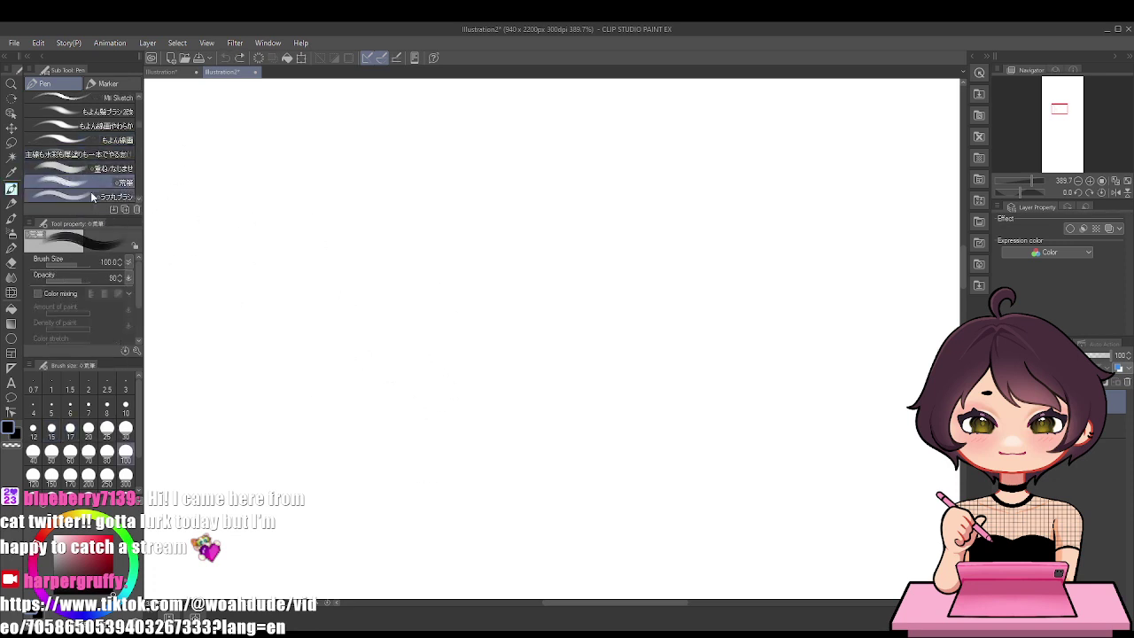
{"action": "left_click_drag", "start_coordinate": [266, 186], "coordinate": [487, 443]}
{"action": "key", "text": "ctrl+z"}
{"action": "left_click", "coordinate": [88, 197]}
{"action": "mouse_move", "coordinate": [266, 188]}
{"action": "left_mouse_down"}
{"action": "mouse_move", "coordinate": [355, 325]}
{"action": "mouse_move", "coordinate": [434, 399]}
{"action": "left_mouse_up"}
{"action": "key", "text": "ctrl+z"}
Try the ラフペン brush with single strokes at sizes 4, 20 and 80, undoing each one
{"action": "scroll", "coordinate": [88, 177], "scroll_direction": "down", "scroll_amount": 2}
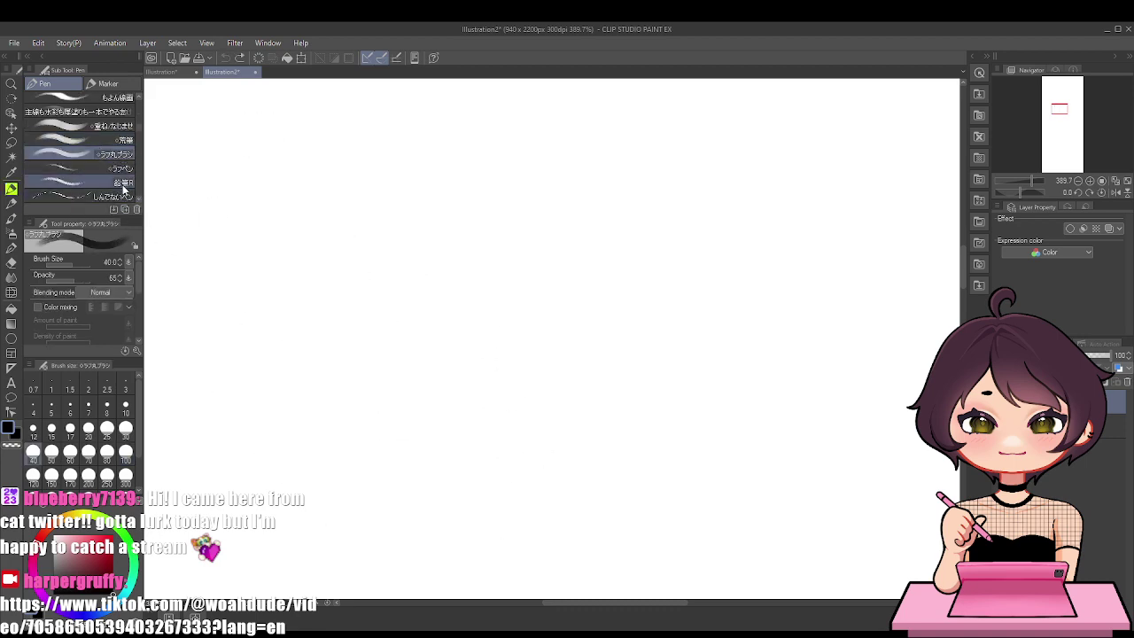
{"action": "left_click", "coordinate": [89, 168]}
{"action": "left_click_drag", "start_coordinate": [302, 217], "coordinate": [381, 387]}
{"action": "key", "text": "ctrl+z"}
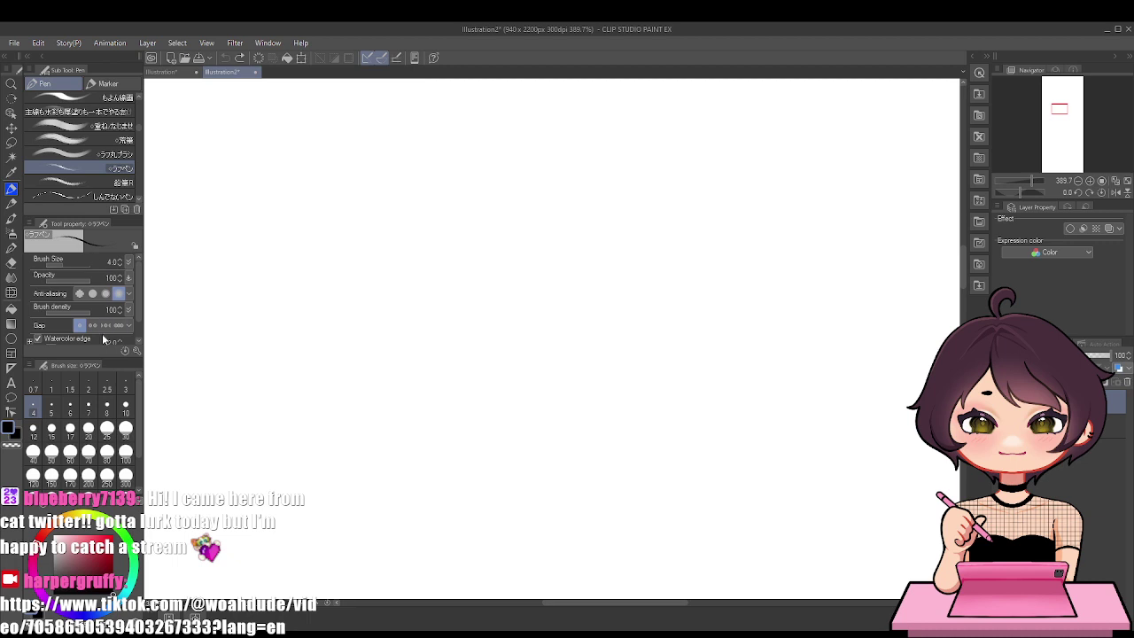
{"action": "left_click", "coordinate": [88, 430]}
{"action": "left_click_drag", "start_coordinate": [349, 225], "coordinate": [408, 422]}
{"action": "key", "text": "ctrl+z"}
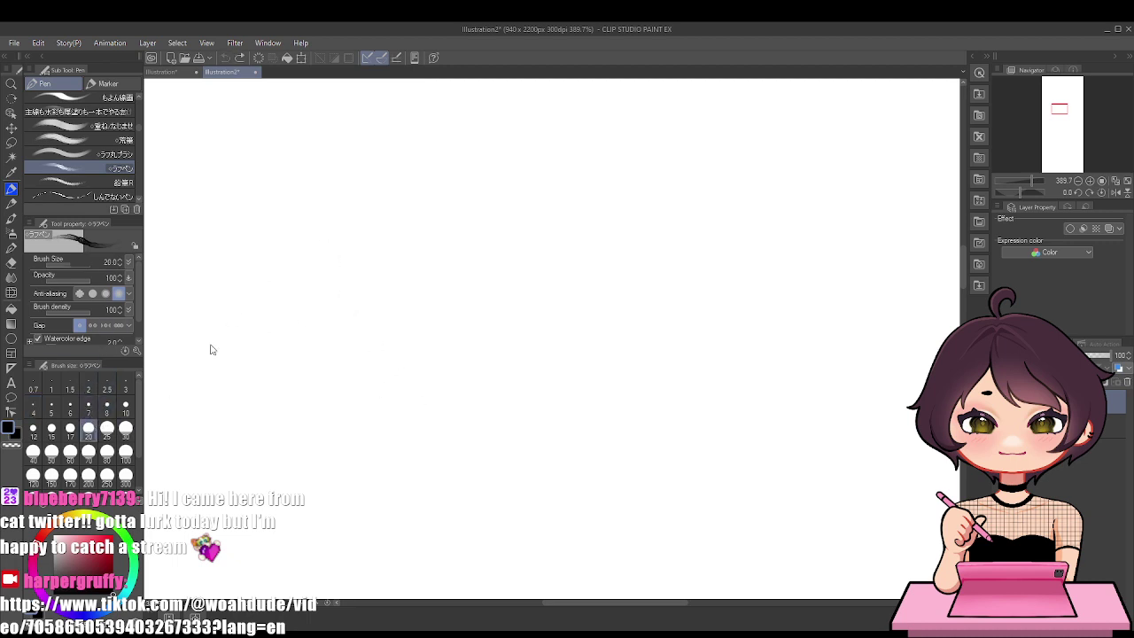
{"action": "left_click", "coordinate": [106, 452]}
{"action": "mouse_move", "coordinate": [382, 255]}
{"action": "left_mouse_down"}
{"action": "mouse_move", "coordinate": [405, 411]}
{"action": "mouse_move", "coordinate": [483, 456]}
{"action": "left_mouse_up"}
{"action": "key", "text": "ctrl+z"}
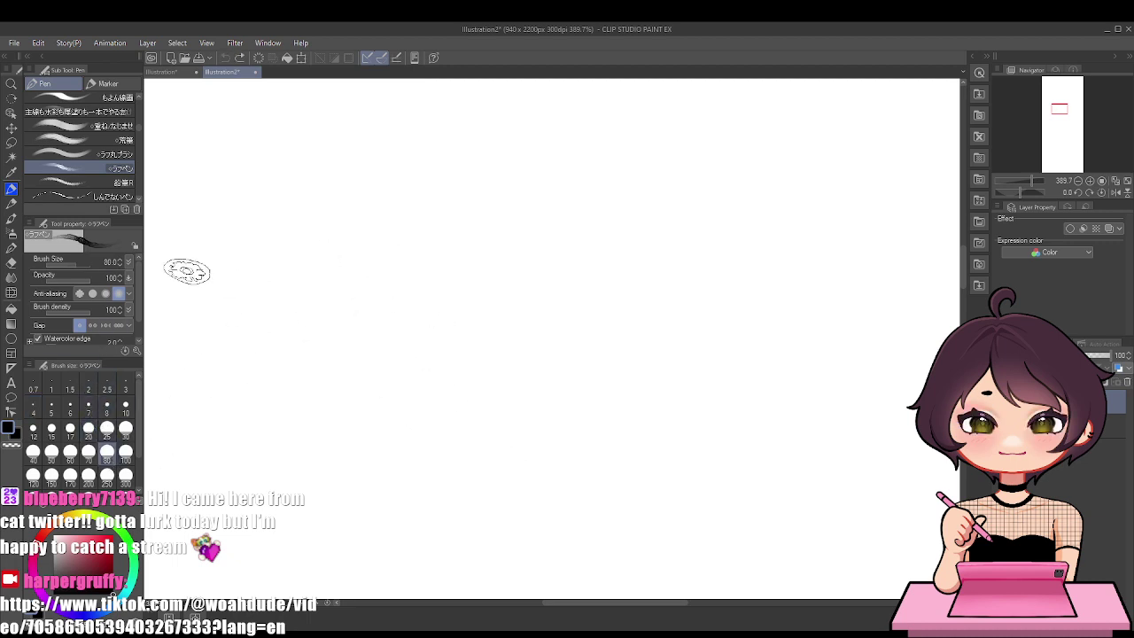
Try the 鉛筆R brush by sketching a simple face with jaw, ear, dot eyes and smile, and undo it all
{"action": "left_click", "coordinate": [79, 182]}
{"action": "mouse_move", "coordinate": [319, 215]}
{"action": "left_mouse_down"}
{"action": "mouse_move", "coordinate": [405, 417]}
{"action": "mouse_move", "coordinate": [524, 457]}
{"action": "mouse_move", "coordinate": [642, 312]}
{"action": "mouse_move", "coordinate": [638, 322]}
{"action": "left_mouse_up"}
{"action": "scroll", "coordinate": [671, 260], "scroll_direction": "down", "scroll_amount": 3}
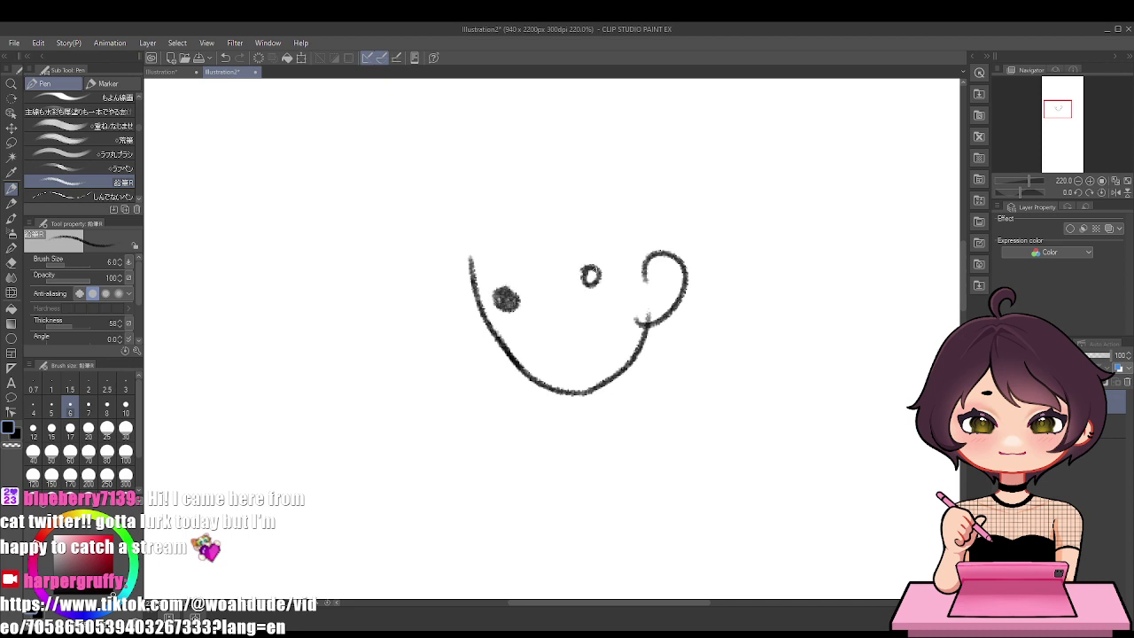
{"action": "left_click_drag", "start_coordinate": [552, 348], "coordinate": [601, 338]}
{"action": "key", "text": "ctrl+z"}
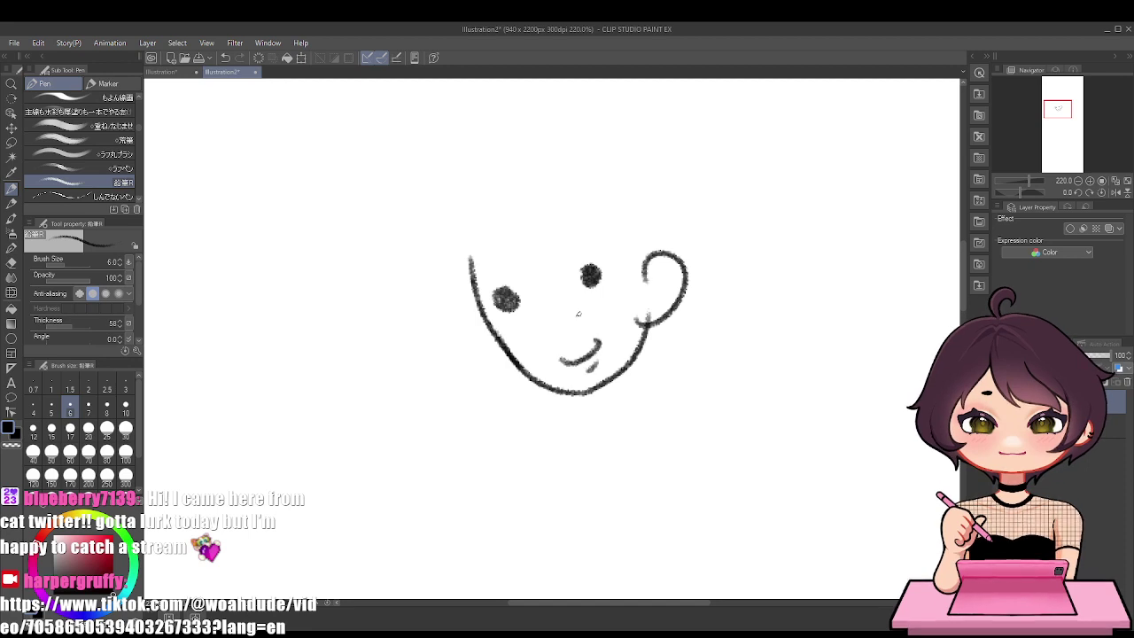
{"action": "key", "text": "ctrl+z"}
{"action": "key", "text": "ctrl+z"}
{"action": "key", "text": "ctrl+z"}
{"action": "key", "text": "ctrl+z"}
{"action": "key", "text": "ctrl+z"}
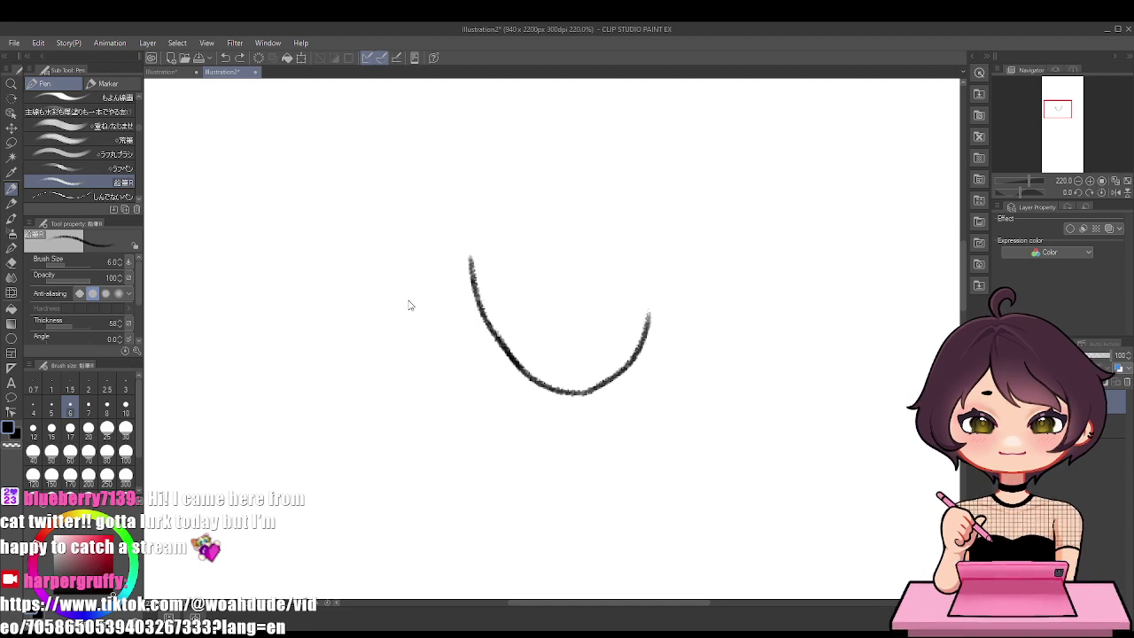
{"action": "key", "text": "ctrl+z"}
{"action": "key", "text": "ctrl+z"}
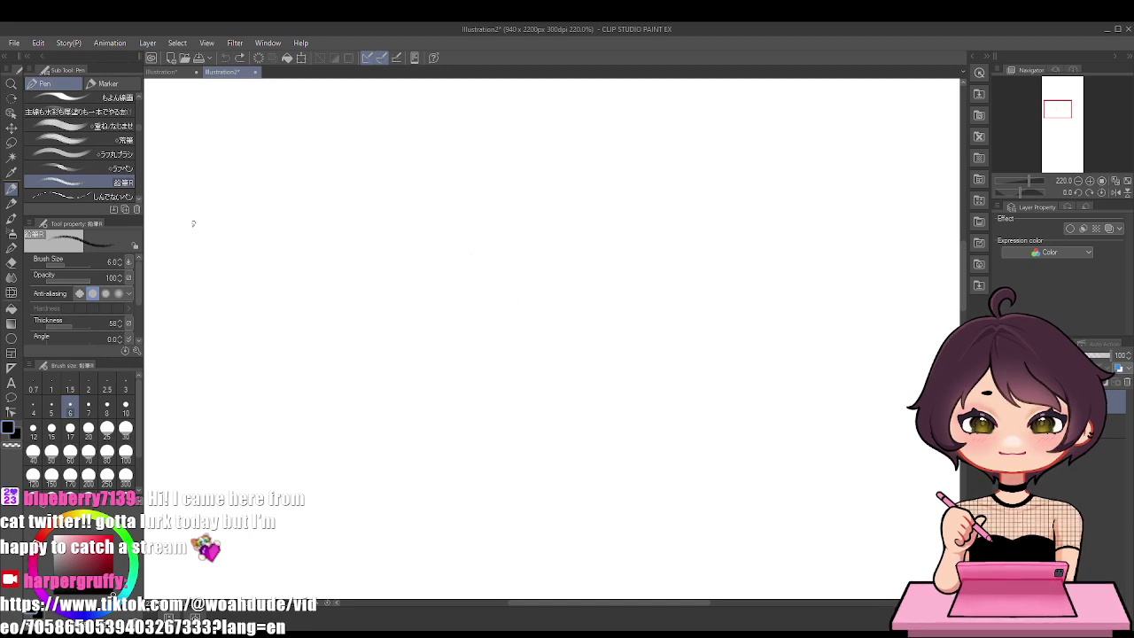
Choose the しんでないペン brush at size 7, try one curved stroke and undo it
{"action": "scroll", "coordinate": [140, 204], "scroll_direction": "down", "scroll_amount": 2}
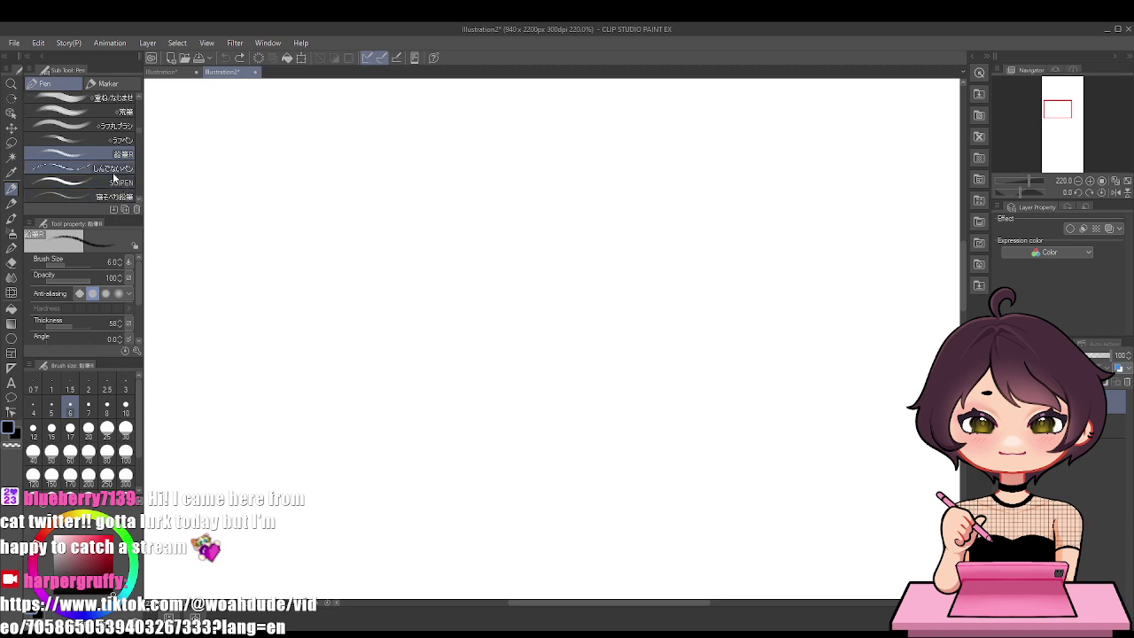
{"action": "left_click", "coordinate": [80, 168]}
{"action": "left_click", "coordinate": [89, 405]}
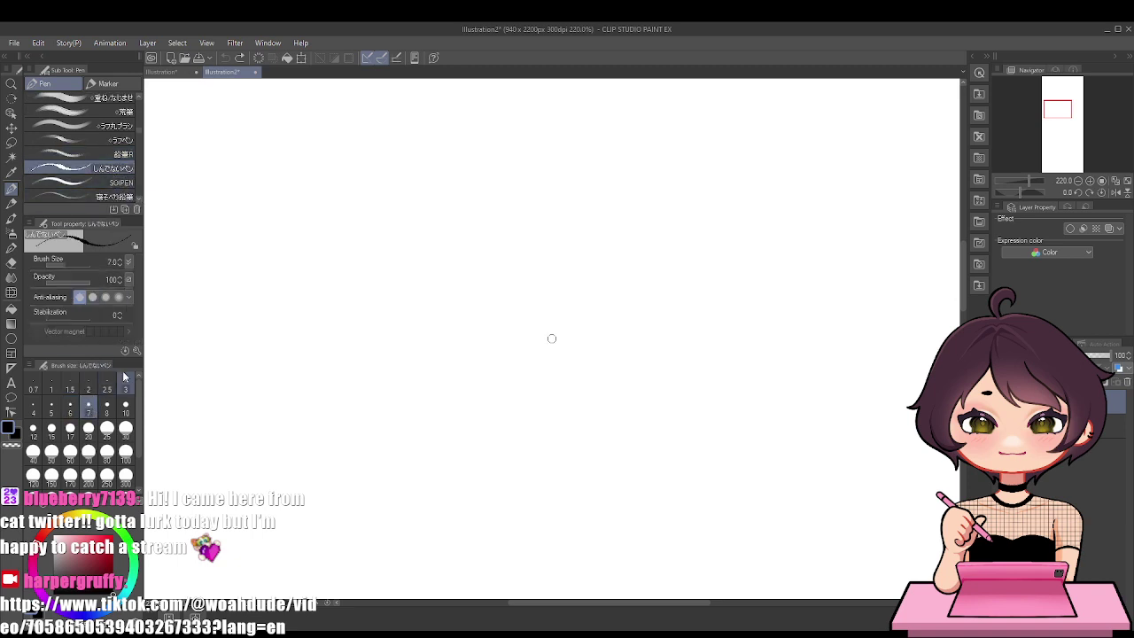
{"action": "mouse_move", "coordinate": [332, 199]}
{"action": "left_mouse_down"}
{"action": "mouse_move", "coordinate": [316, 326]}
{"action": "mouse_move", "coordinate": [459, 403]}
{"action": "left_mouse_up"}
{"action": "key", "text": "ctrl+z"}
Try sketching a face outline with an ear and eyes using しんでないペン, and undo all the strokes
{"action": "mouse_move", "coordinate": [433, 254]}
{"action": "left_mouse_down"}
{"action": "mouse_move", "coordinate": [532, 395]}
{"action": "mouse_move", "coordinate": [619, 264]}
{"action": "mouse_move", "coordinate": [598, 345]}
{"action": "left_mouse_up"}
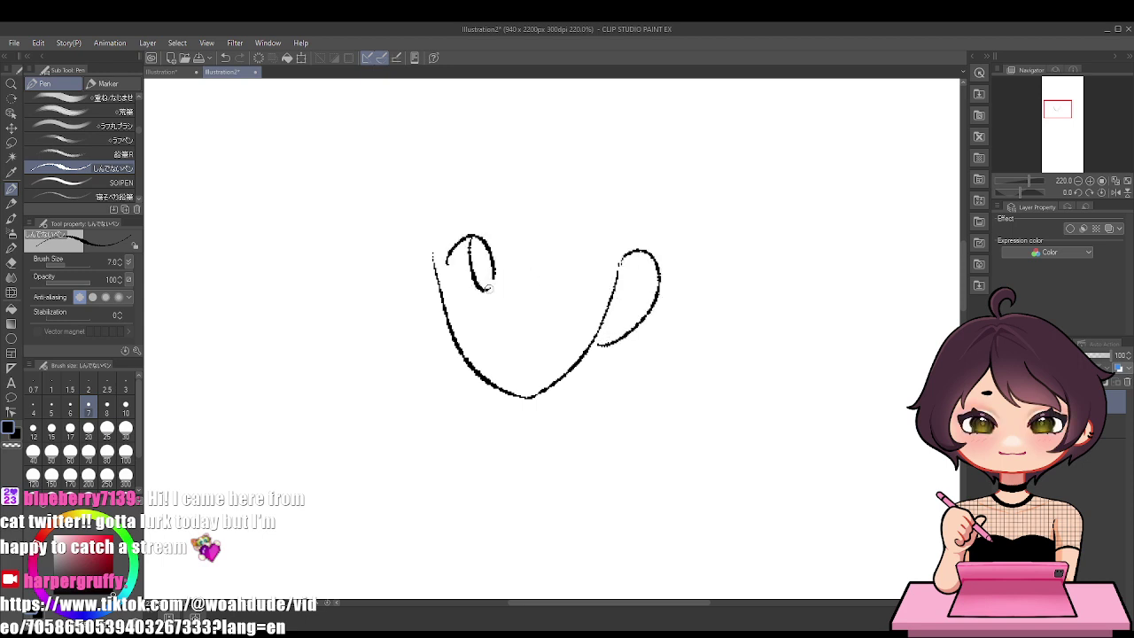
{"action": "mouse_move", "coordinate": [557, 250]}
{"action": "left_mouse_down"}
{"action": "mouse_move", "coordinate": [572, 227]}
{"action": "mouse_move", "coordinate": [602, 261]}
{"action": "mouse_move", "coordinate": [592, 284]}
{"action": "mouse_move", "coordinate": [603, 270]}
{"action": "left_mouse_up"}
{"action": "key", "text": "ctrl+z"}
{"action": "key", "text": "ctrl+z"}
{"action": "key", "text": "ctrl+z"}
{"action": "key", "text": "ctrl+z"}
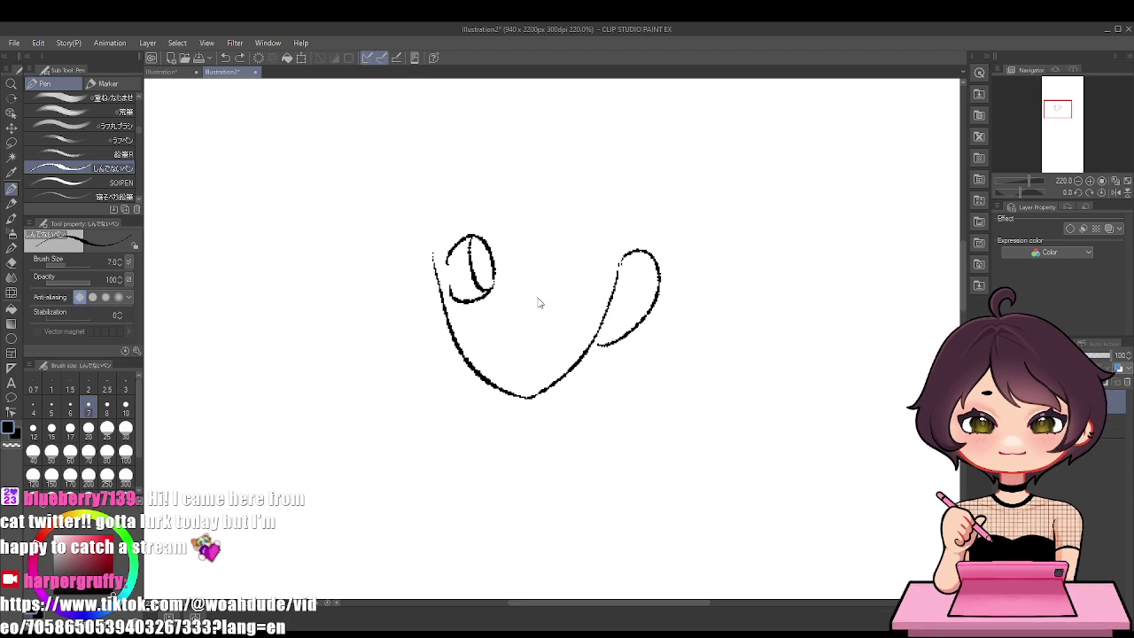
{"action": "key", "text": "ctrl+z"}
{"action": "key", "text": "ctrl+z"}
{"action": "key", "text": "ctrl+z"}
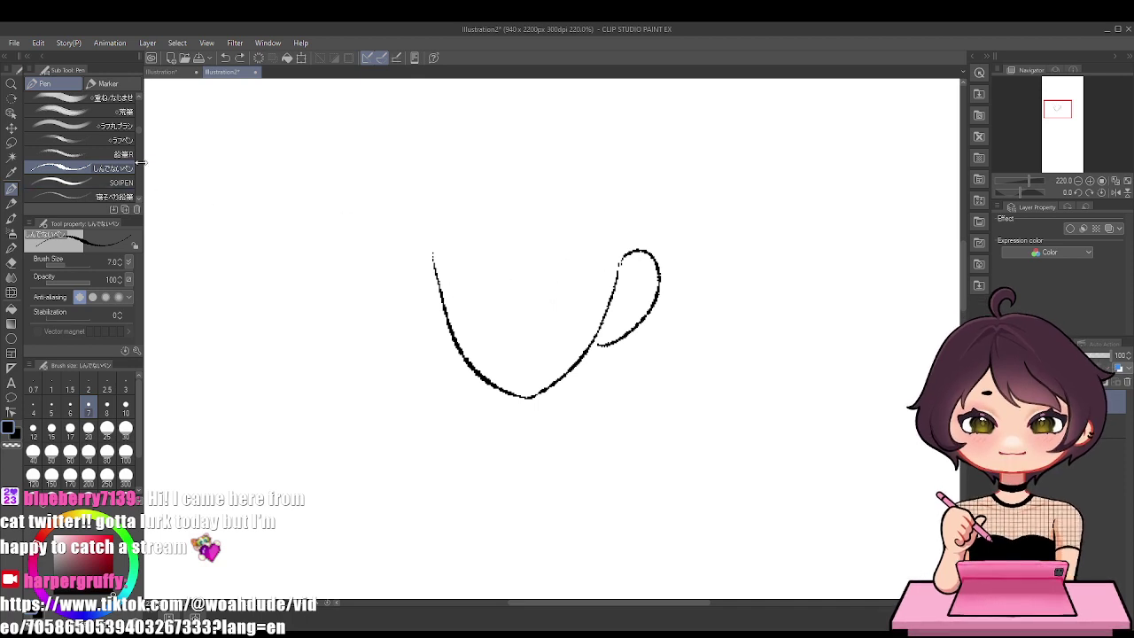
{"action": "key", "text": "ctrl+z"}
{"action": "key", "text": "ctrl+z"}
{"action": "key", "text": "ctrl+z"}
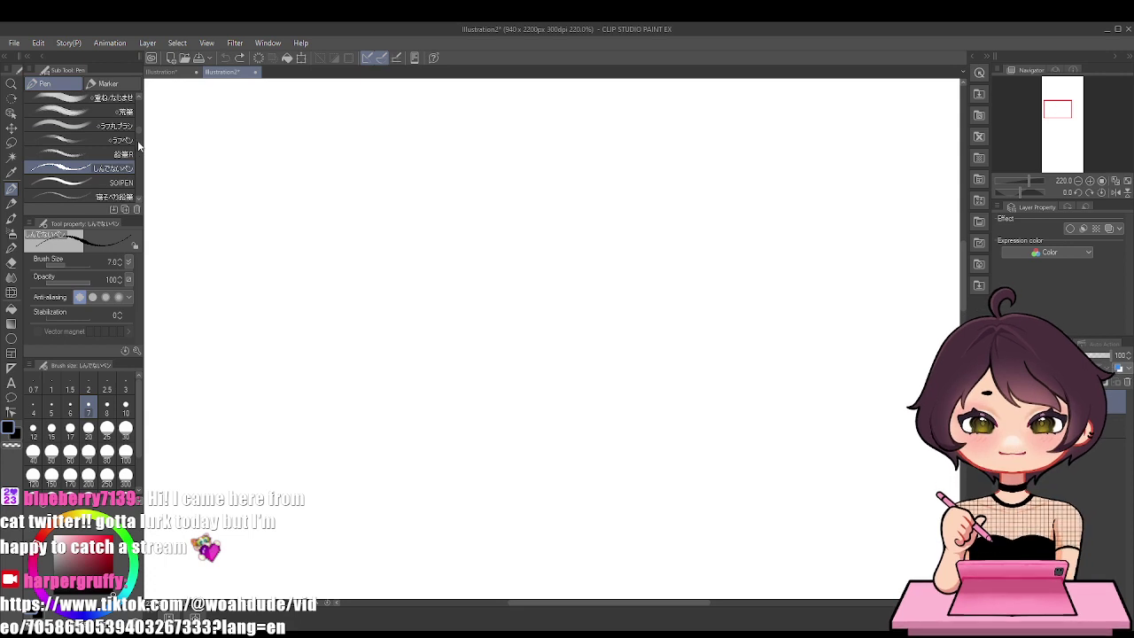
Try the brush listed below Artemus Big Boy with curved strokes at its preset size and at size 20, undoing them all
{"action": "scroll", "coordinate": [137, 149], "scroll_direction": "down", "scroll_amount": 3}
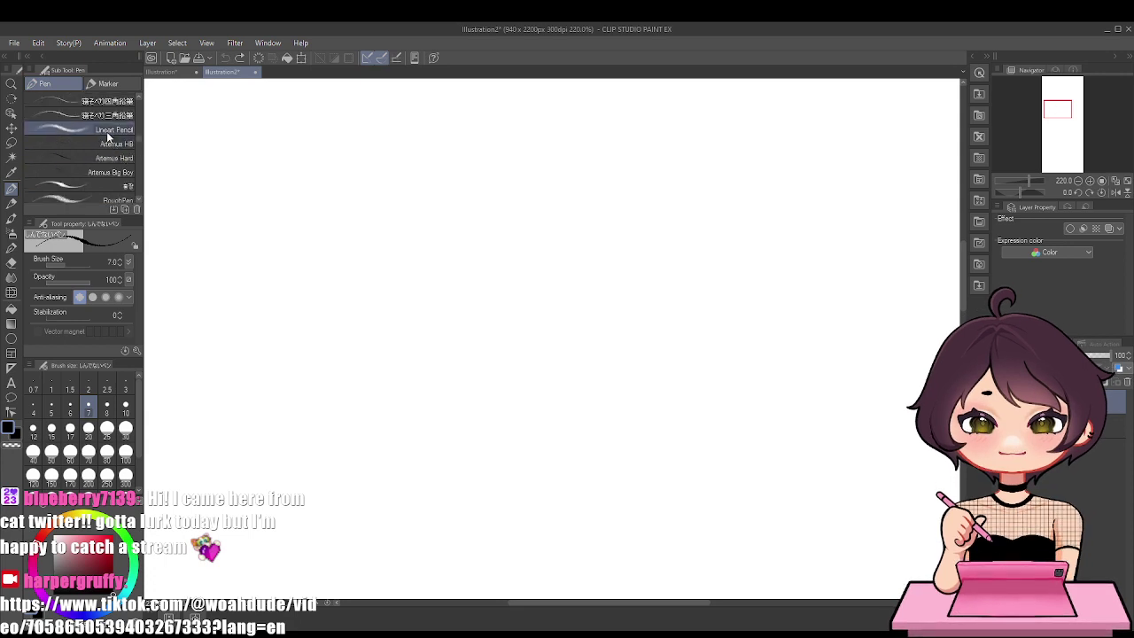
{"action": "left_click", "coordinate": [100, 182]}
{"action": "left_click_drag", "start_coordinate": [347, 219], "coordinate": [438, 365]}
{"action": "key", "text": "ctrl+z"}
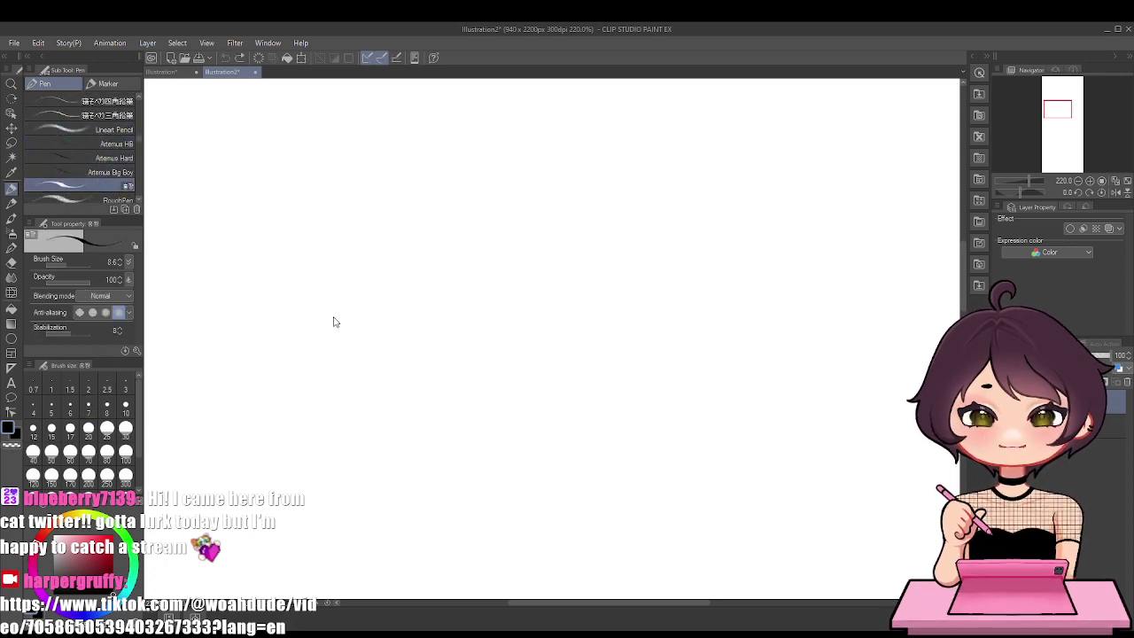
{"action": "left_click", "coordinate": [89, 430]}
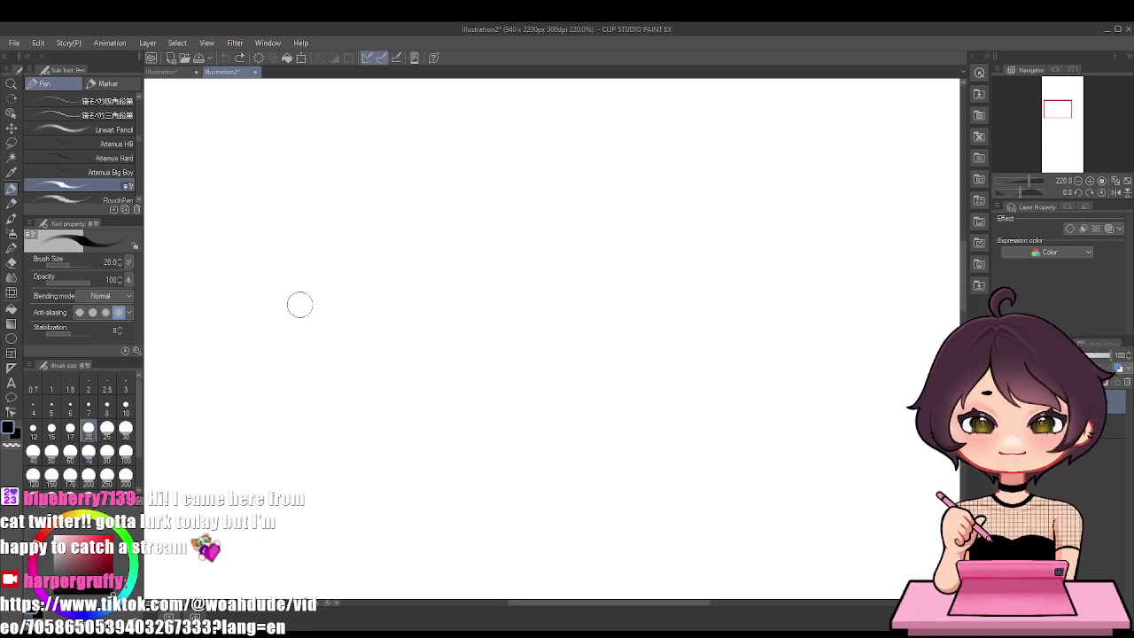
{"action": "mouse_move", "coordinate": [344, 227]}
{"action": "left_mouse_down"}
{"action": "mouse_move", "coordinate": [474, 414]}
{"action": "mouse_move", "coordinate": [523, 416]}
{"action": "mouse_move", "coordinate": [576, 390]}
{"action": "left_mouse_up"}
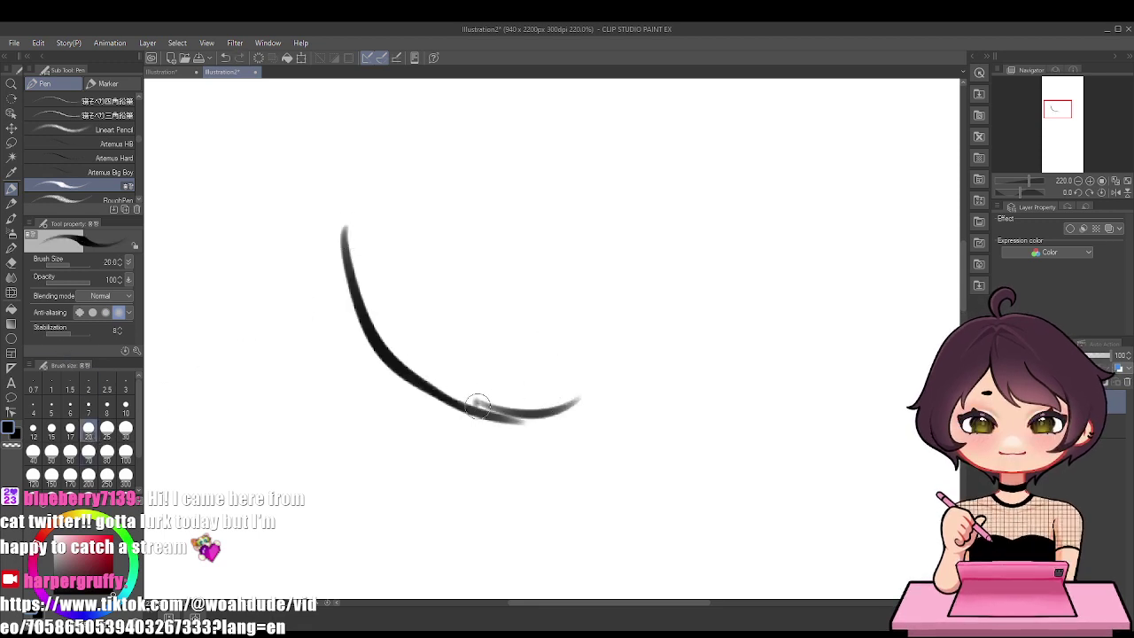
{"action": "left_click_drag", "start_coordinate": [479, 407], "coordinate": [605, 383]}
{"action": "key", "text": "ctrl+z"}
{"action": "key", "text": "ctrl+z"}
{"action": "key", "text": "ctrl+z"}
{"action": "key", "text": "ctrl+z"}
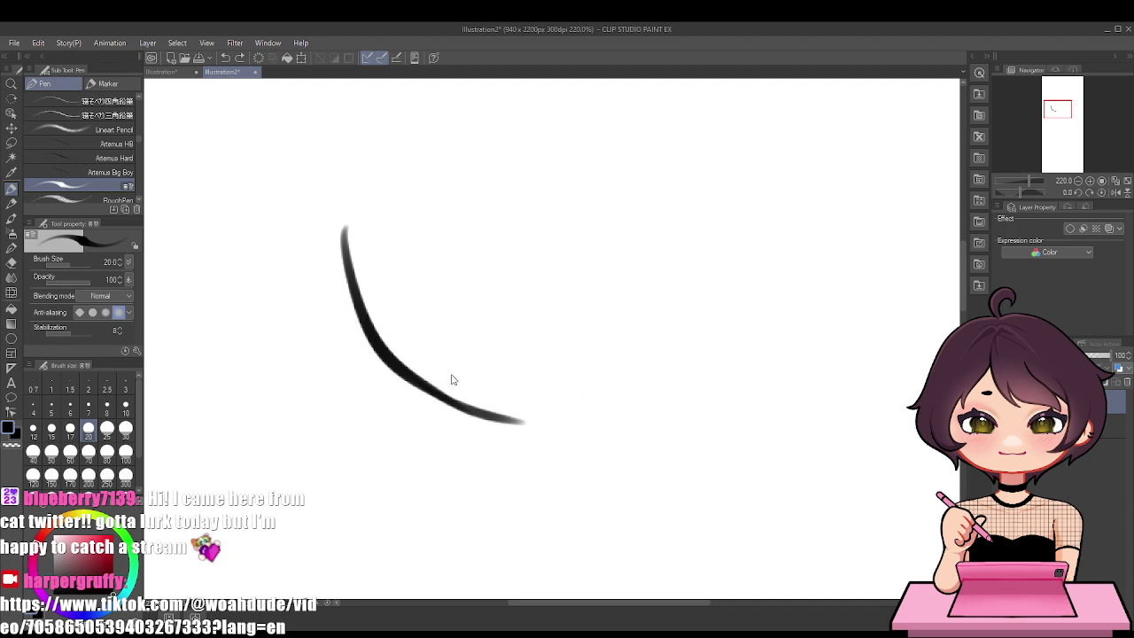
{"action": "key", "text": "ctrl+z"}
Try the Citrus pen at size 17 by sketching a jaw with an ear, and undo all the strokes
{"action": "scroll", "coordinate": [124, 193], "scroll_direction": "down", "scroll_amount": 5}
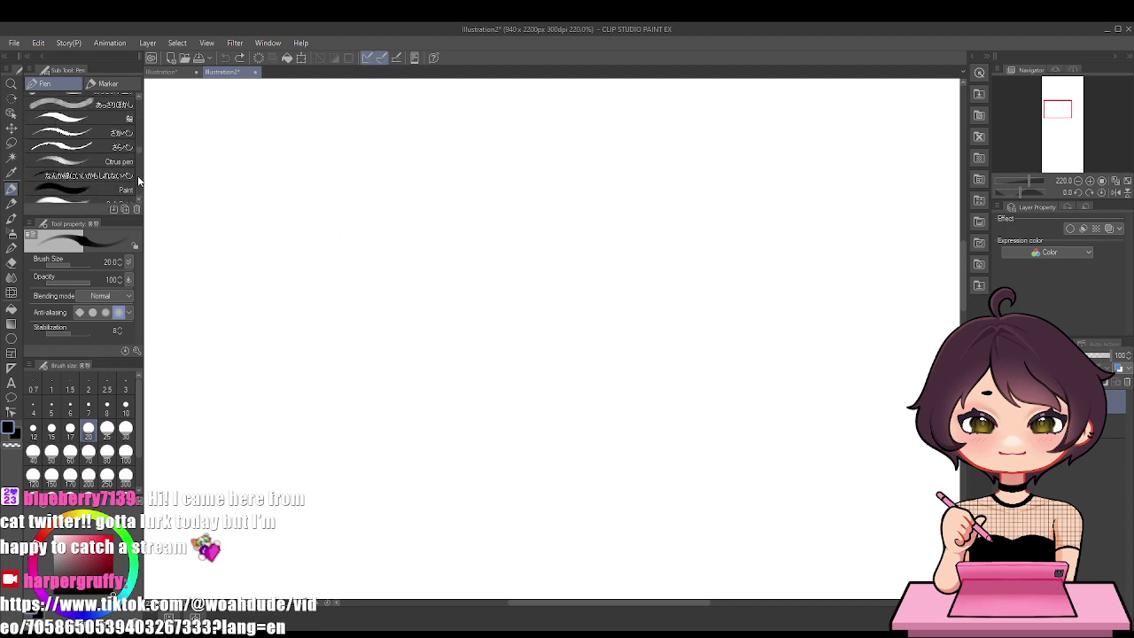
{"action": "left_click", "coordinate": [80, 161]}
{"action": "mouse_move", "coordinate": [310, 197]}
{"action": "left_mouse_down"}
{"action": "mouse_move", "coordinate": [408, 367]}
{"action": "mouse_move", "coordinate": [497, 391]}
{"action": "mouse_move", "coordinate": [588, 289]}
{"action": "left_mouse_up"}
{"action": "left_click_drag", "start_coordinate": [544, 353], "coordinate": [605, 228]}
{"action": "mouse_move", "coordinate": [576, 308]}
{"action": "left_mouse_down"}
{"action": "mouse_move", "coordinate": [598, 219]}
{"action": "mouse_move", "coordinate": [574, 326]}
{"action": "left_mouse_up"}
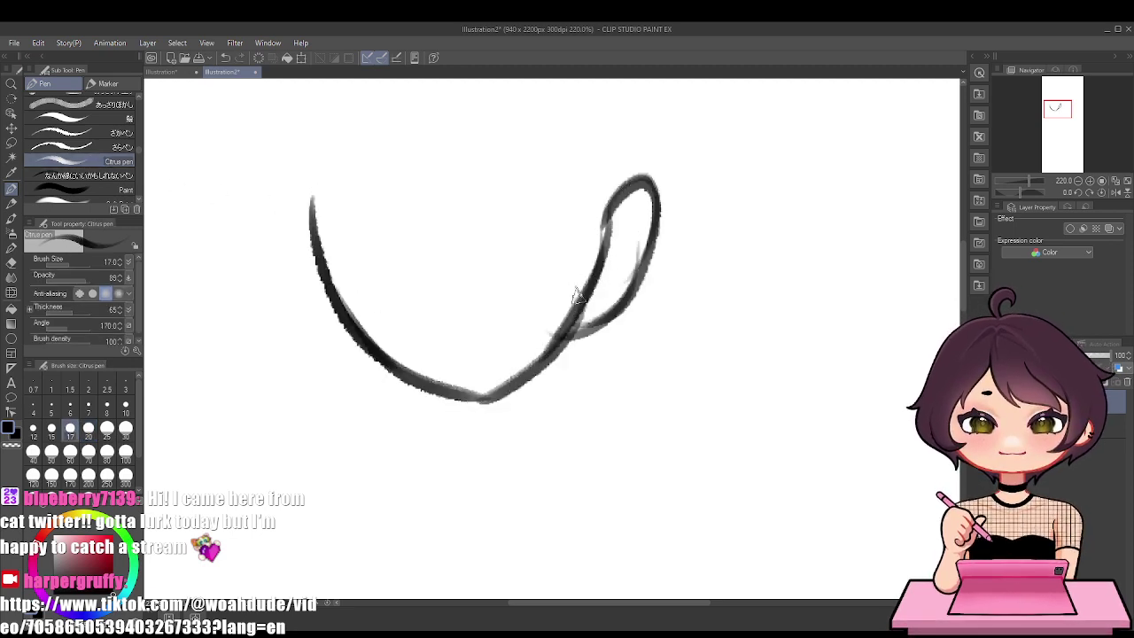
{"action": "key", "text": "ctrl+z"}
{"action": "key", "text": "ctrl+z"}
{"action": "key", "text": "ctrl+z"}
{"action": "key", "text": "ctrl+z"}
{"action": "key", "text": "ctrl+z"}
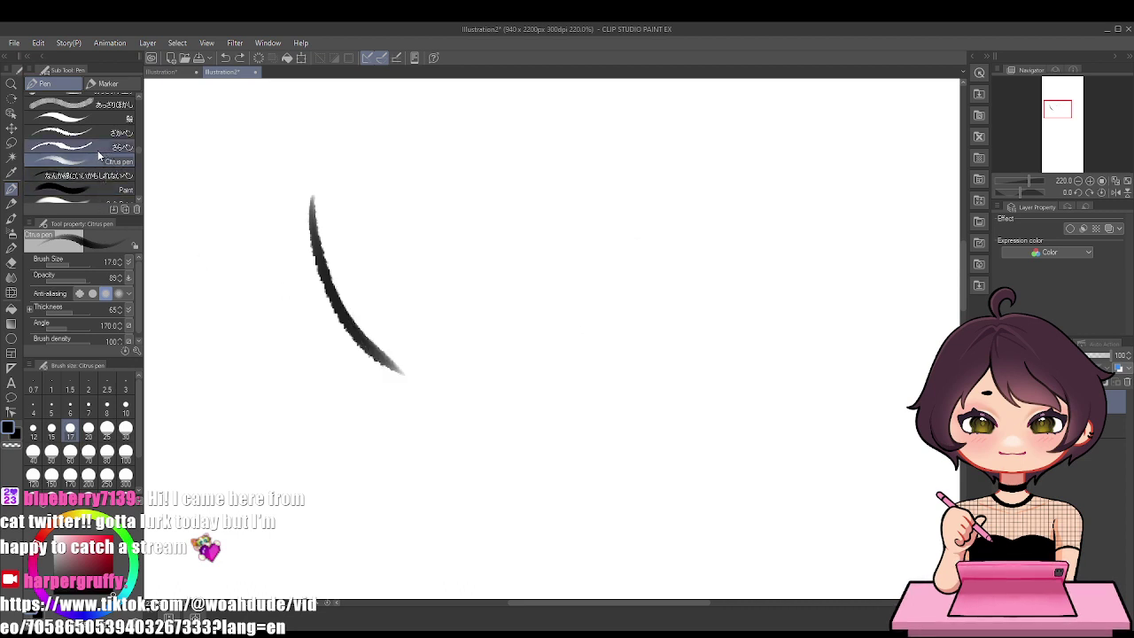
Choose the さらペン brush at size 10 and sketch a face outline with a curved jaw and an ear
{"action": "left_click", "coordinate": [99, 148]}
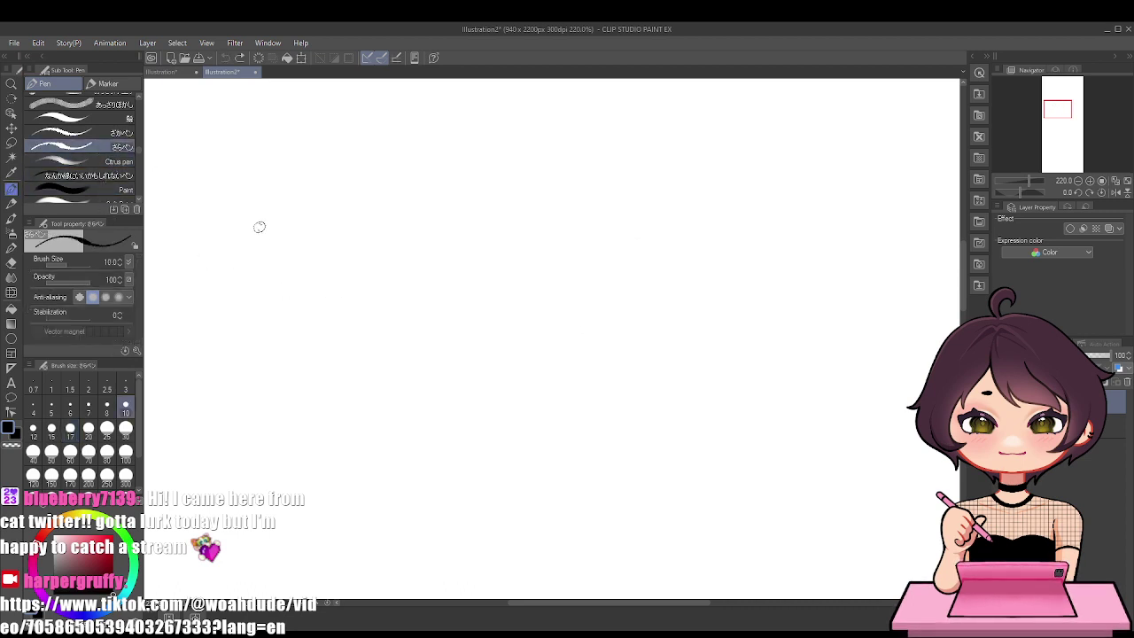
{"action": "left_click_drag", "start_coordinate": [257, 228], "coordinate": [396, 373]}
{"action": "key", "text": "ctrl+z"}
{"action": "mouse_move", "coordinate": [308, 251]}
{"action": "left_mouse_down"}
{"action": "mouse_move", "coordinate": [387, 375]}
{"action": "mouse_move", "coordinate": [514, 330]}
{"action": "left_mouse_up"}
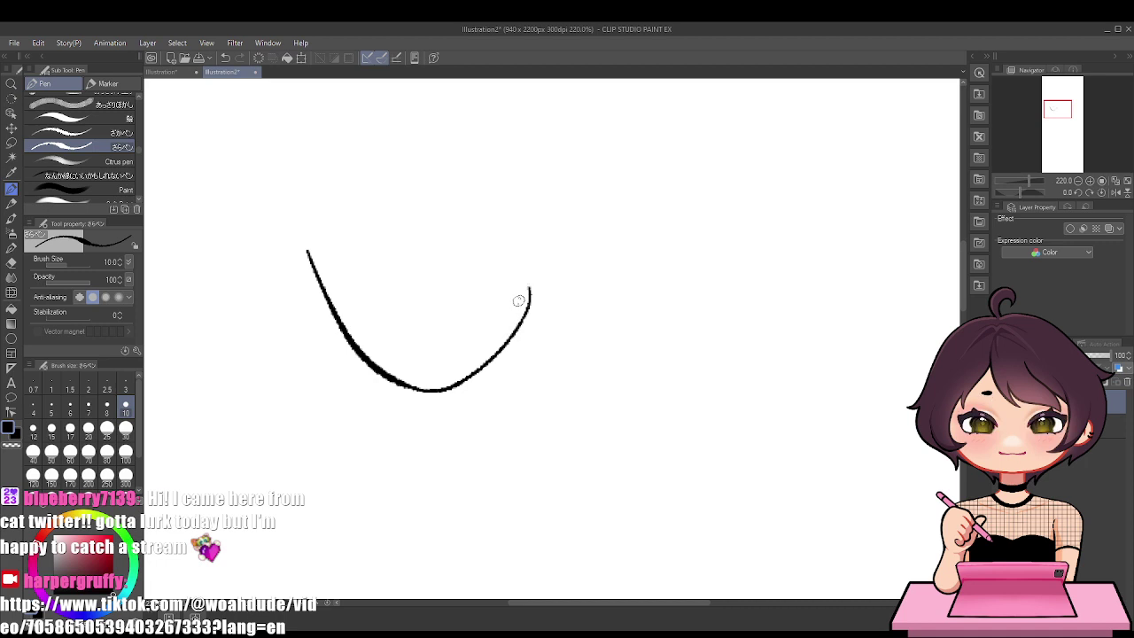
{"action": "left_click_drag", "start_coordinate": [524, 276], "coordinate": [535, 306]}
{"action": "key", "text": "ctrl+z"}
{"action": "mouse_move", "coordinate": [521, 228]}
{"action": "left_mouse_down"}
{"action": "mouse_move", "coordinate": [533, 288]}
{"action": "mouse_move", "coordinate": [562, 257]}
{"action": "mouse_move", "coordinate": [529, 284]}
{"action": "left_mouse_up"}
{"action": "key", "text": "ctrl+z"}
{"action": "key", "text": "ctrl+z"}
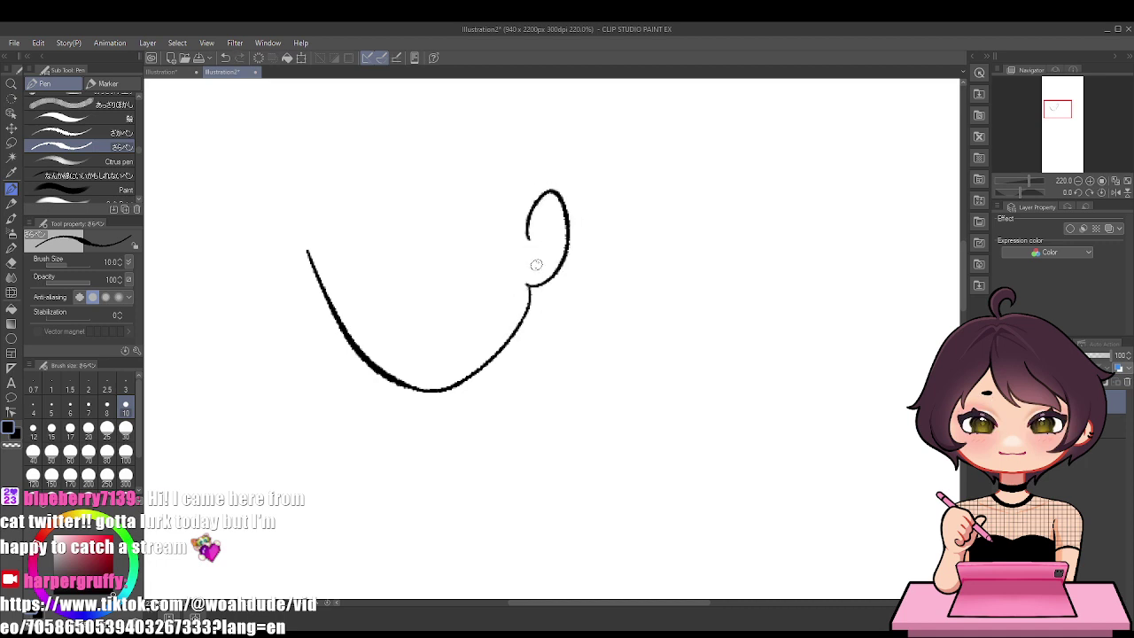
Draw both eyes with hatched irises and eyelid creases, and add a short line for the mouth
{"action": "mouse_move", "coordinate": [313, 252]}
{"action": "left_mouse_down"}
{"action": "mouse_move", "coordinate": [383, 272]}
{"action": "mouse_move", "coordinate": [342, 251]}
{"action": "mouse_move", "coordinate": [381, 280]}
{"action": "left_mouse_up"}
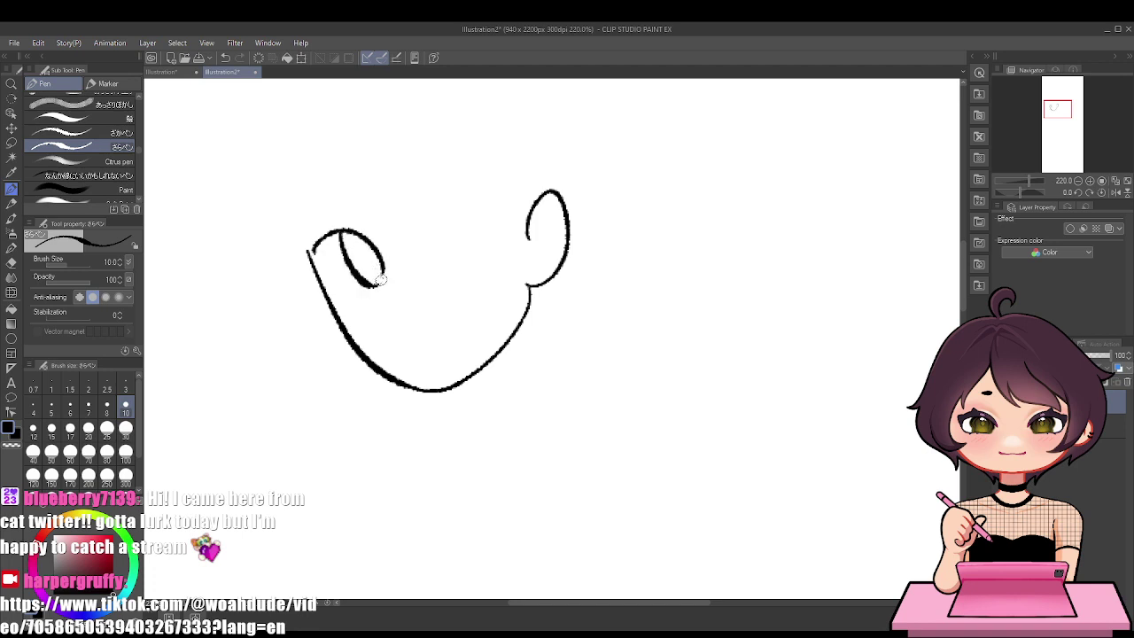
{"action": "left_click_drag", "start_coordinate": [422, 224], "coordinate": [511, 214]}
{"action": "left_click_drag", "start_coordinate": [450, 193], "coordinate": [496, 245]}
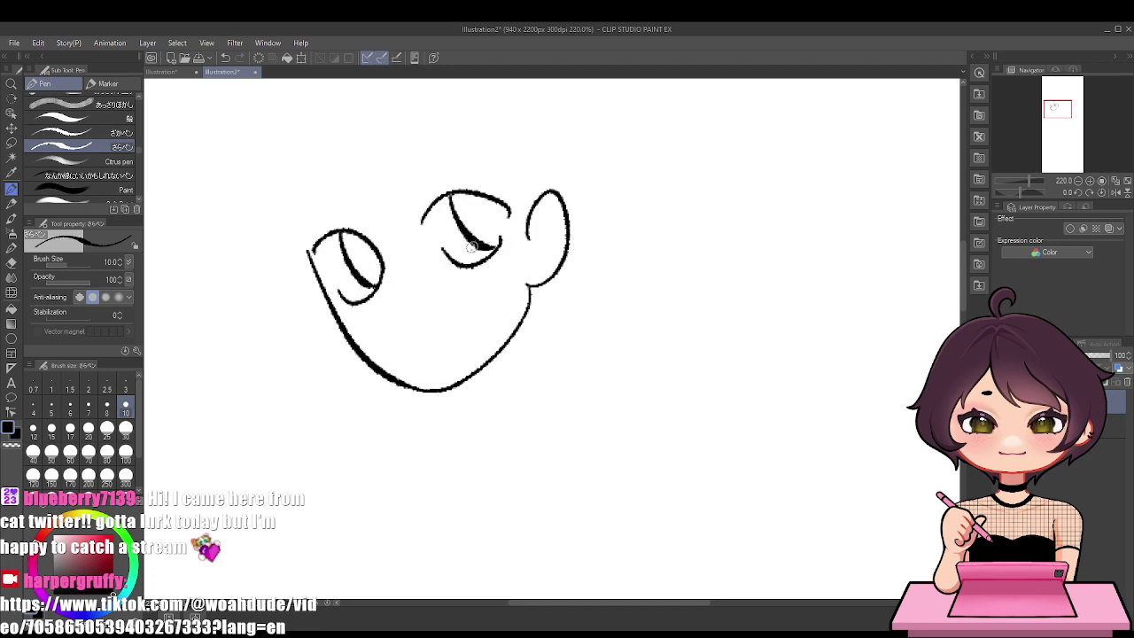
{"action": "left_click_drag", "start_coordinate": [459, 195], "coordinate": [499, 239]}
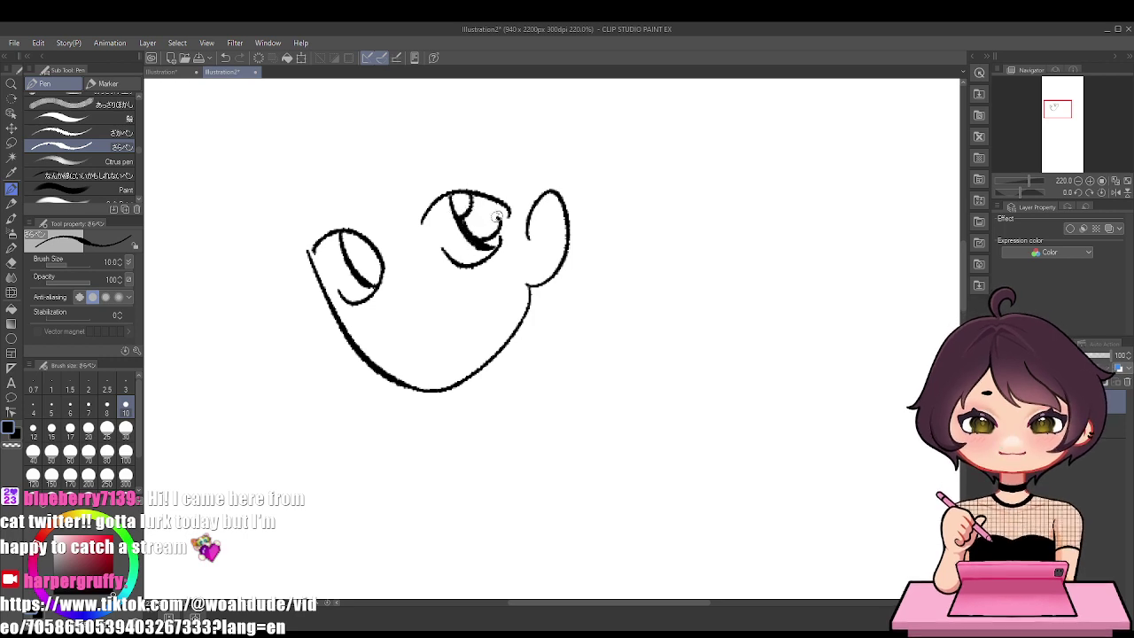
{"action": "mouse_move", "coordinate": [345, 232]}
{"action": "left_mouse_down"}
{"action": "mouse_move", "coordinate": [358, 262]}
{"action": "mouse_move", "coordinate": [380, 259]}
{"action": "left_mouse_up"}
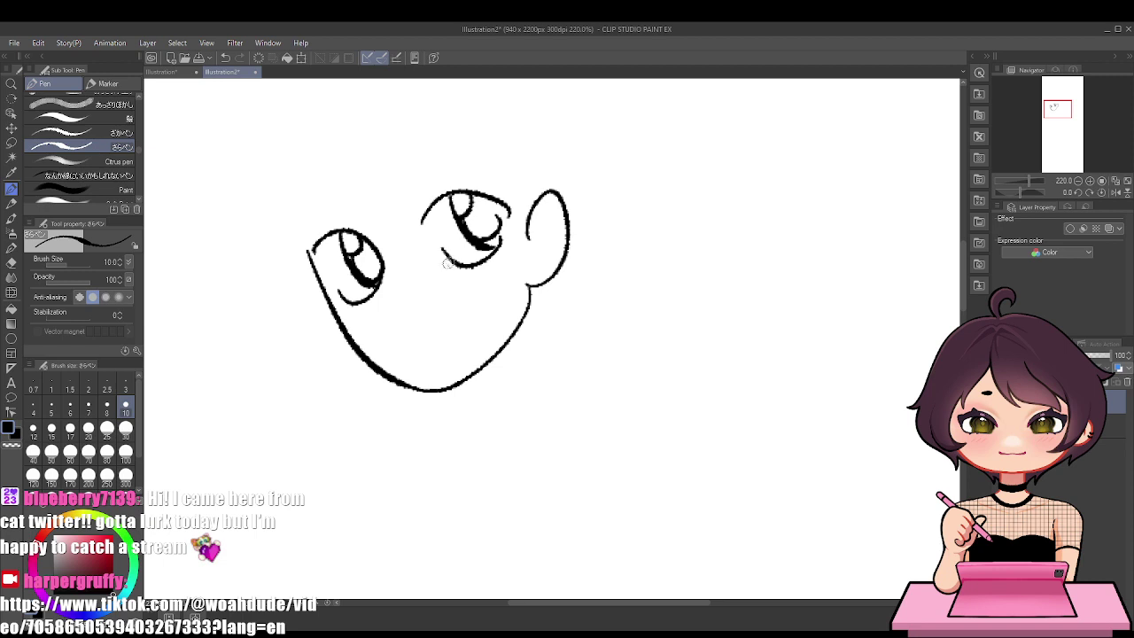
{"action": "left_click_drag", "start_coordinate": [486, 206], "coordinate": [489, 219]}
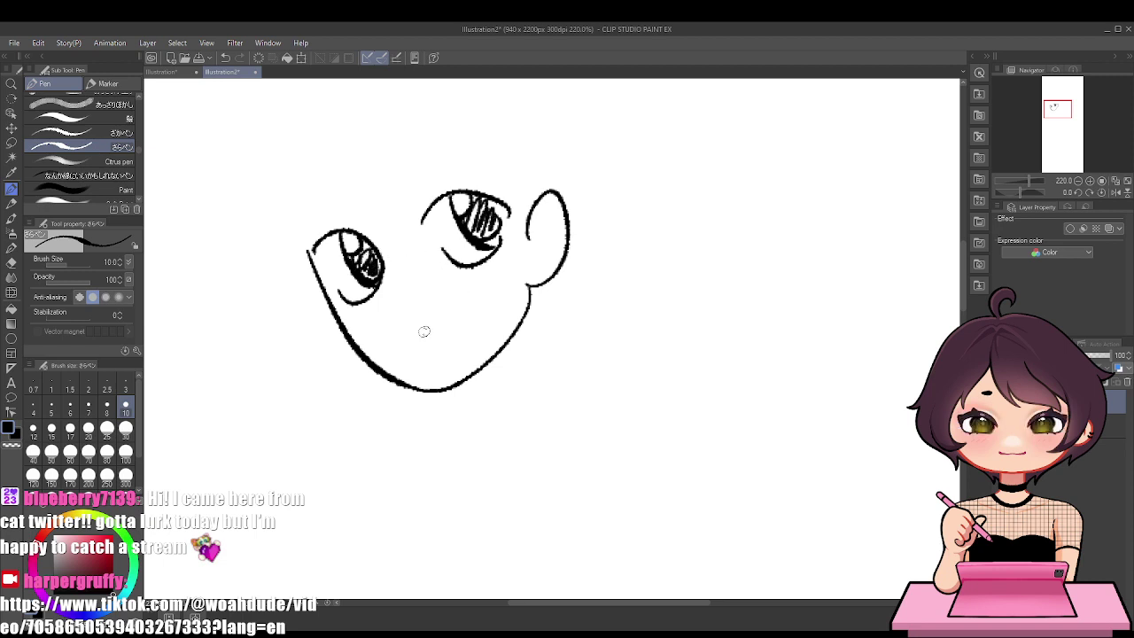
{"action": "left_click_drag", "start_coordinate": [314, 238], "coordinate": [365, 226]}
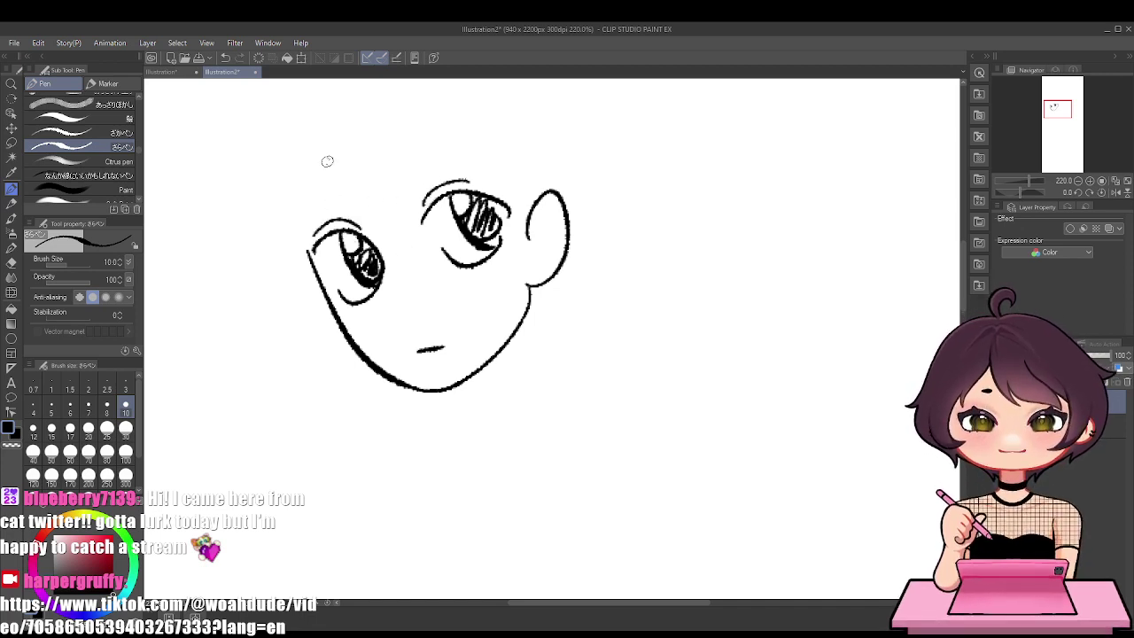
Draw the long side hair beside the far cheek, with a pointed tip at the top and flicked ends below
{"action": "left_click_drag", "start_coordinate": [289, 151], "coordinate": [291, 358]}
{"action": "left_click_drag", "start_coordinate": [275, 321], "coordinate": [279, 406]}
{"action": "left_click_drag", "start_coordinate": [288, 325], "coordinate": [382, 370]}
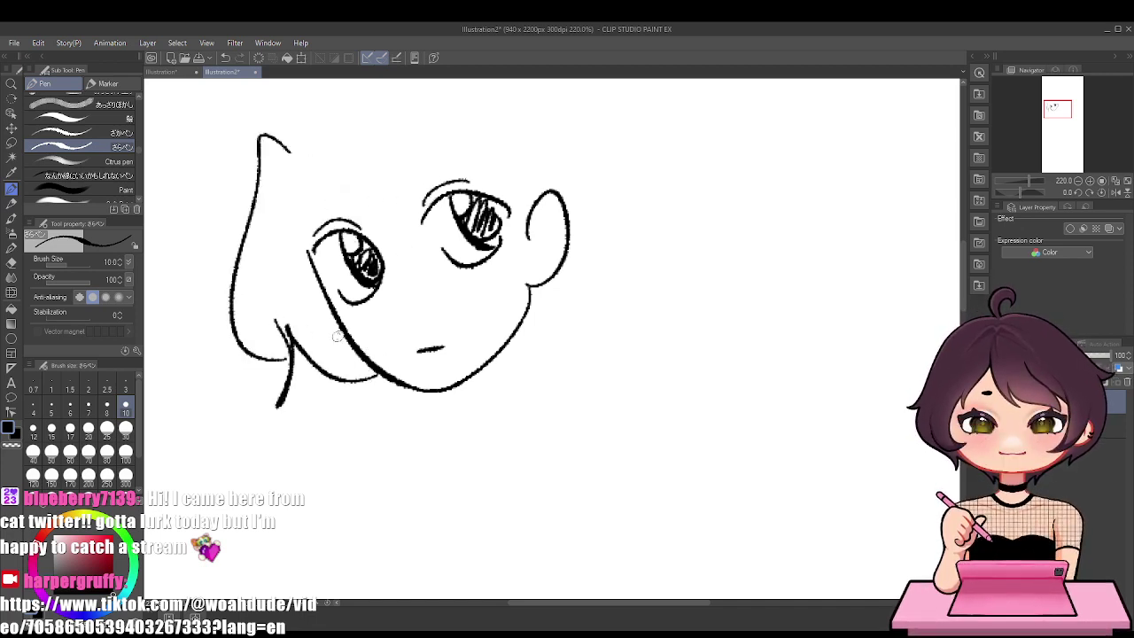
{"action": "left_click_drag", "start_coordinate": [310, 256], "coordinate": [309, 166]}
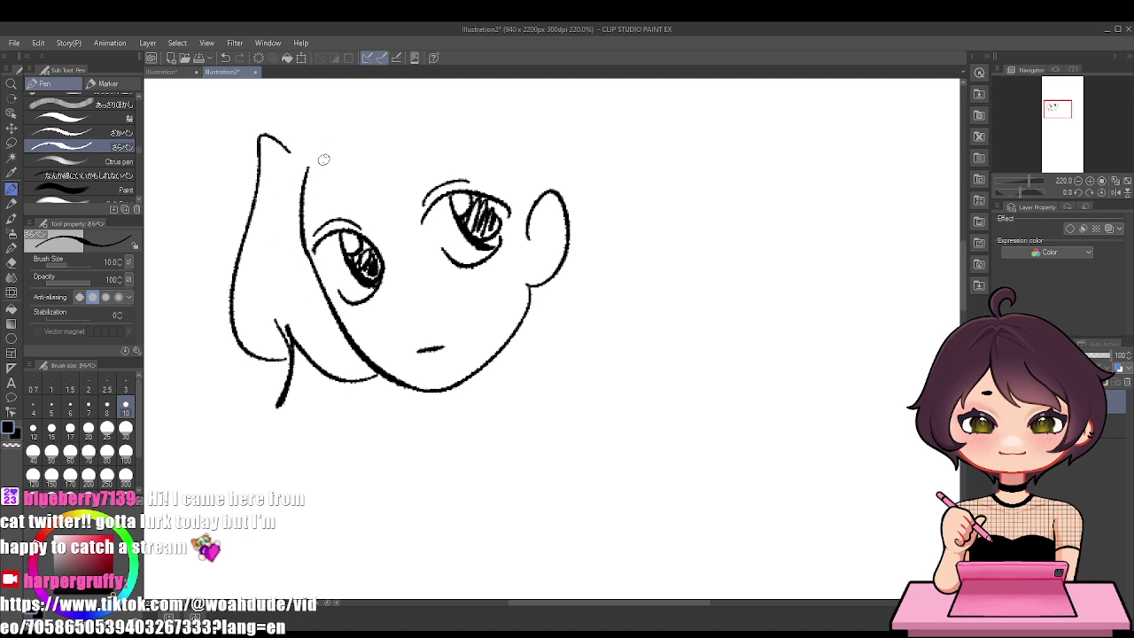
{"action": "scroll", "coordinate": [334, 147], "scroll_direction": "down", "scroll_amount": 4}
{"action": "scroll", "coordinate": [358, 207], "scroll_direction": "up", "scroll_amount": 2}
{"action": "scroll", "coordinate": [358, 207], "scroll_direction": "up", "scroll_amount": 3}
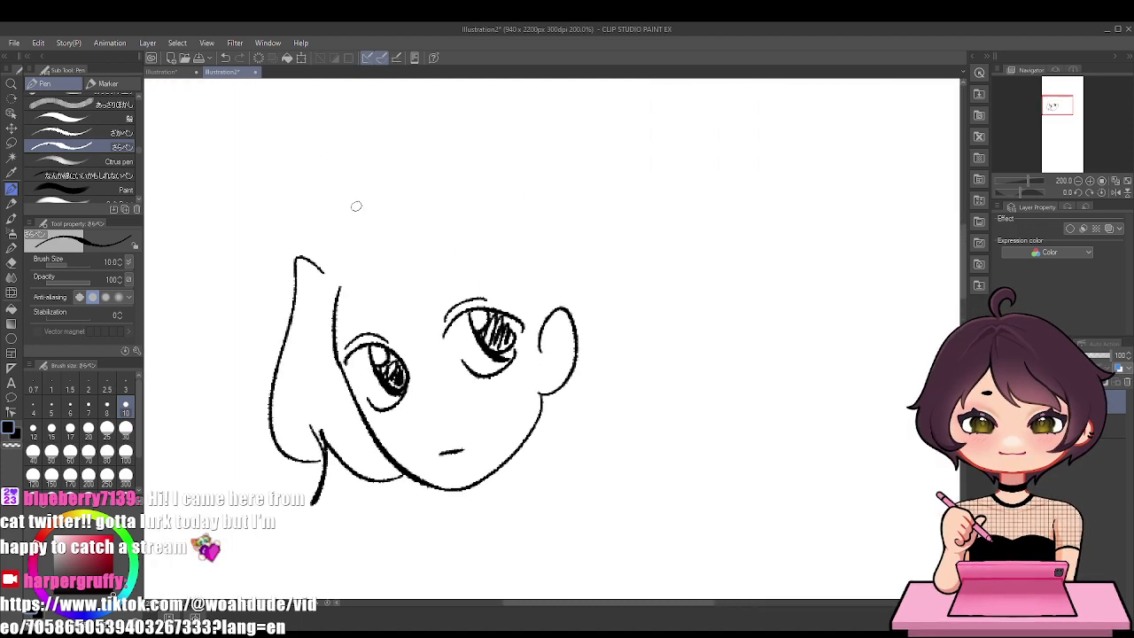
Draw the spiky top outline of the hair, the bangs across the forehead and the back hair above the ear
{"action": "mouse_move", "coordinate": [337, 266]}
{"action": "left_mouse_down"}
{"action": "mouse_move", "coordinate": [331, 206]}
{"action": "mouse_move", "coordinate": [351, 264]}
{"action": "left_mouse_up"}
{"action": "key", "text": "ctrl+z"}
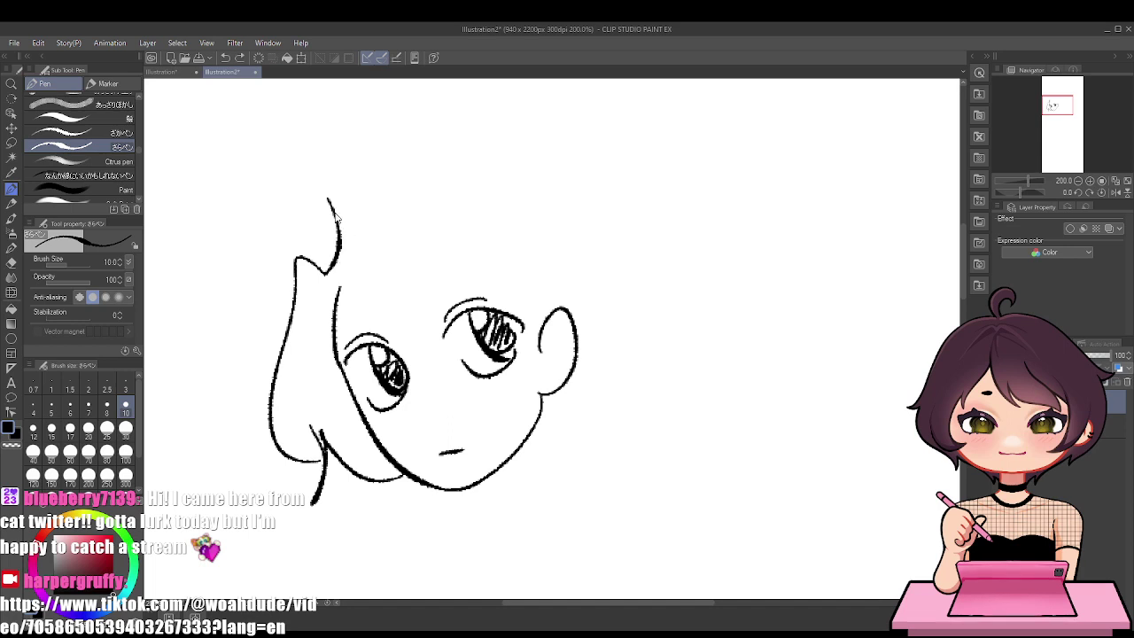
{"action": "mouse_move", "coordinate": [328, 198]}
{"action": "left_mouse_down"}
{"action": "mouse_move", "coordinate": [348, 260]}
{"action": "mouse_move", "coordinate": [453, 207]}
{"action": "left_mouse_up"}
{"action": "key", "text": "ctrl+z"}
{"action": "left_click_drag", "start_coordinate": [349, 254], "coordinate": [486, 220]}
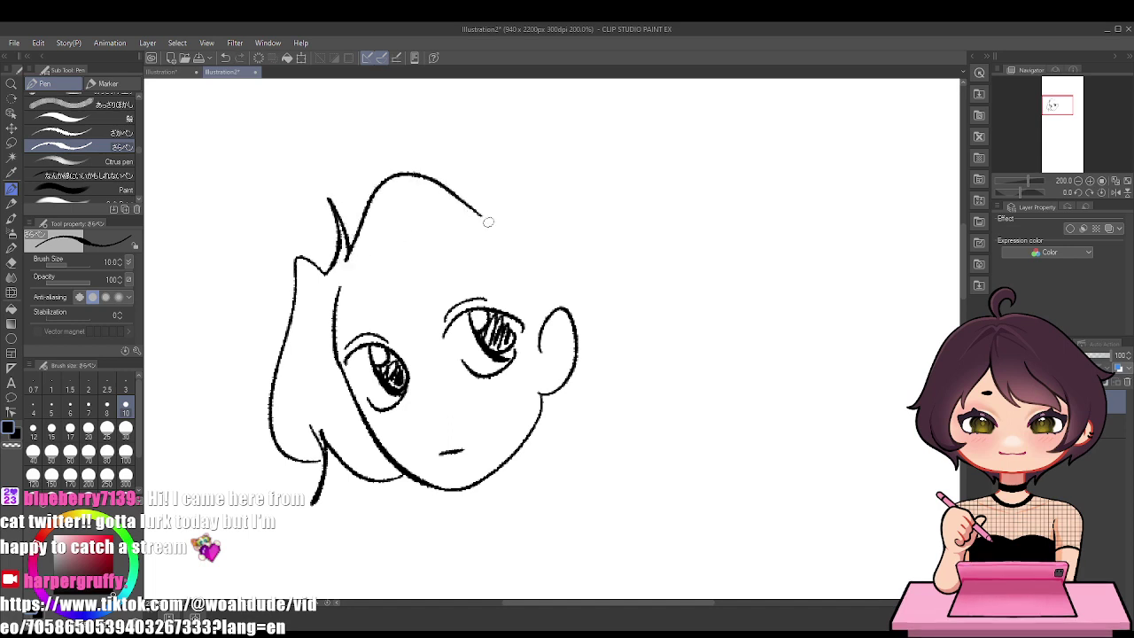
{"action": "key", "text": "ctrl+z"}
{"action": "mouse_move", "coordinate": [346, 287]}
{"action": "left_mouse_down"}
{"action": "mouse_move", "coordinate": [444, 335]}
{"action": "mouse_move", "coordinate": [439, 345]}
{"action": "mouse_move", "coordinate": [461, 306]}
{"action": "left_mouse_up"}
{"action": "mouse_move", "coordinate": [346, 260]}
{"action": "left_mouse_down"}
{"action": "mouse_move", "coordinate": [443, 186]}
{"action": "mouse_move", "coordinate": [552, 255]}
{"action": "left_mouse_up"}
{"action": "key", "text": "ctrl+z"}
{"action": "mouse_move", "coordinate": [439, 186]}
{"action": "left_mouse_down"}
{"action": "mouse_move", "coordinate": [505, 157]}
{"action": "mouse_move", "coordinate": [488, 179]}
{"action": "mouse_move", "coordinate": [616, 289]}
{"action": "mouse_move", "coordinate": [603, 319]}
{"action": "left_mouse_up"}
Draw the inner hair line sweeping from the parting down to the ear, undoing and redrawing strokes that miss
{"action": "mouse_move", "coordinate": [508, 301]}
{"action": "left_mouse_down"}
{"action": "mouse_move", "coordinate": [521, 359]}
{"action": "mouse_move", "coordinate": [509, 385]}
{"action": "mouse_move", "coordinate": [537, 339]}
{"action": "mouse_move", "coordinate": [526, 282]}
{"action": "mouse_move", "coordinate": [546, 305]}
{"action": "mouse_move", "coordinate": [543, 295]}
{"action": "mouse_move", "coordinate": [491, 242]}
{"action": "mouse_move", "coordinate": [410, 257]}
{"action": "left_mouse_up"}
{"action": "key", "text": "ctrl+z"}
{"action": "key", "text": "ctrl+z"}
{"action": "mouse_move", "coordinate": [535, 270]}
{"action": "left_mouse_down"}
{"action": "mouse_move", "coordinate": [408, 257]}
{"action": "mouse_move", "coordinate": [525, 264]}
{"action": "mouse_move", "coordinate": [424, 248]}
{"action": "left_mouse_up"}
{"action": "key", "text": "ctrl+z"}
{"action": "key", "text": "ctrl+z"}
{"action": "mouse_move", "coordinate": [533, 270]}
{"action": "left_mouse_down"}
{"action": "mouse_move", "coordinate": [524, 255]}
{"action": "mouse_move", "coordinate": [416, 233]}
{"action": "mouse_move", "coordinate": [434, 193]}
{"action": "left_mouse_up"}
{"action": "key", "text": "ctrl+z"}
{"action": "mouse_move", "coordinate": [411, 235]}
{"action": "left_mouse_down"}
{"action": "mouse_move", "coordinate": [428, 206]}
{"action": "mouse_move", "coordinate": [396, 236]}
{"action": "mouse_move", "coordinate": [429, 204]}
{"action": "left_mouse_up"}
{"action": "key", "text": "ctrl+z"}
{"action": "key", "text": "ctrl+z"}
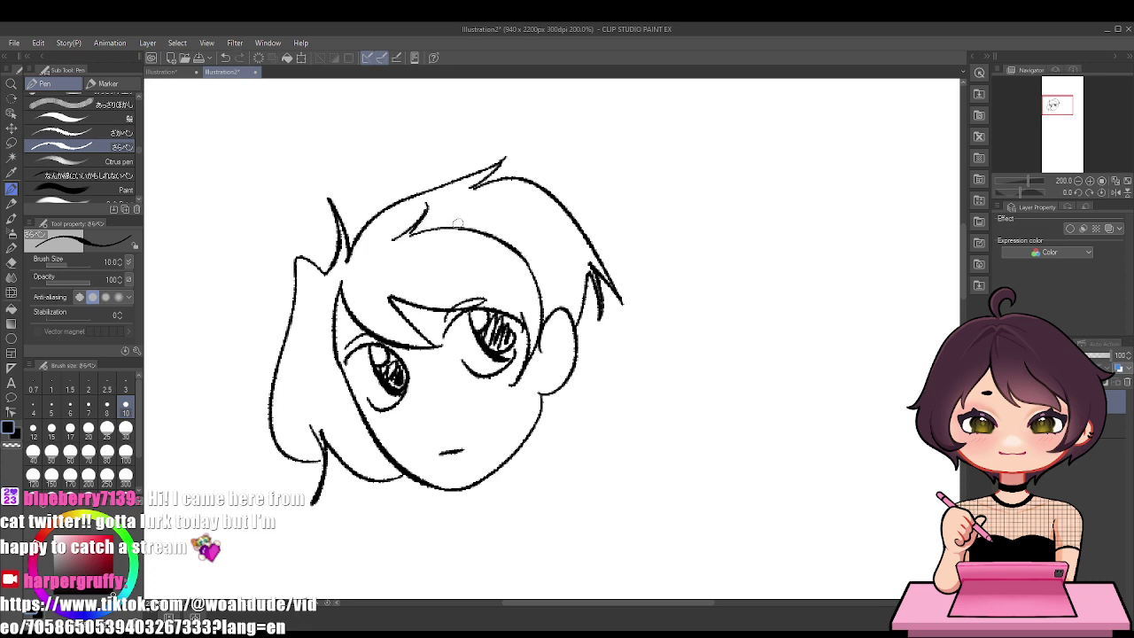
Add thin strand lines inside the hair and draw the neck with a hatched shadow under the jaw
{"action": "left_click_drag", "start_coordinate": [522, 214], "coordinate": [557, 265]}
{"action": "left_click_drag", "start_coordinate": [321, 292], "coordinate": [360, 433]}
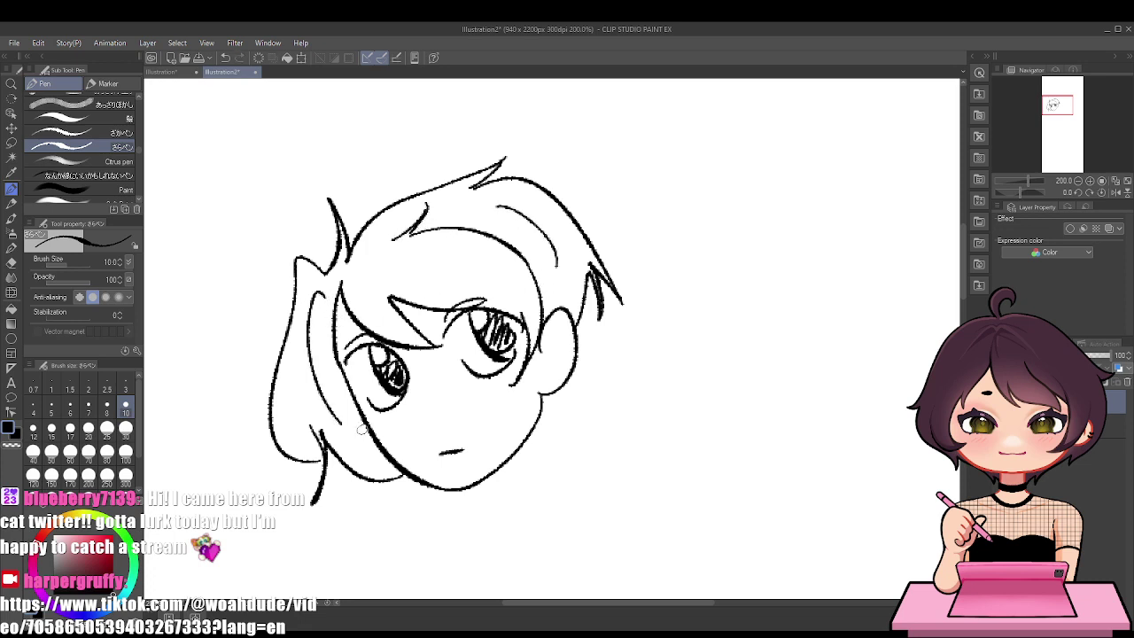
{"action": "left_click_drag", "start_coordinate": [357, 296], "coordinate": [414, 329]}
{"action": "left_click_drag", "start_coordinate": [538, 390], "coordinate": [560, 441]}
{"action": "mouse_move", "coordinate": [496, 477]}
{"action": "left_mouse_down"}
{"action": "mouse_move", "coordinate": [503, 507]}
{"action": "mouse_move", "coordinate": [540, 435]}
{"action": "left_mouse_up"}
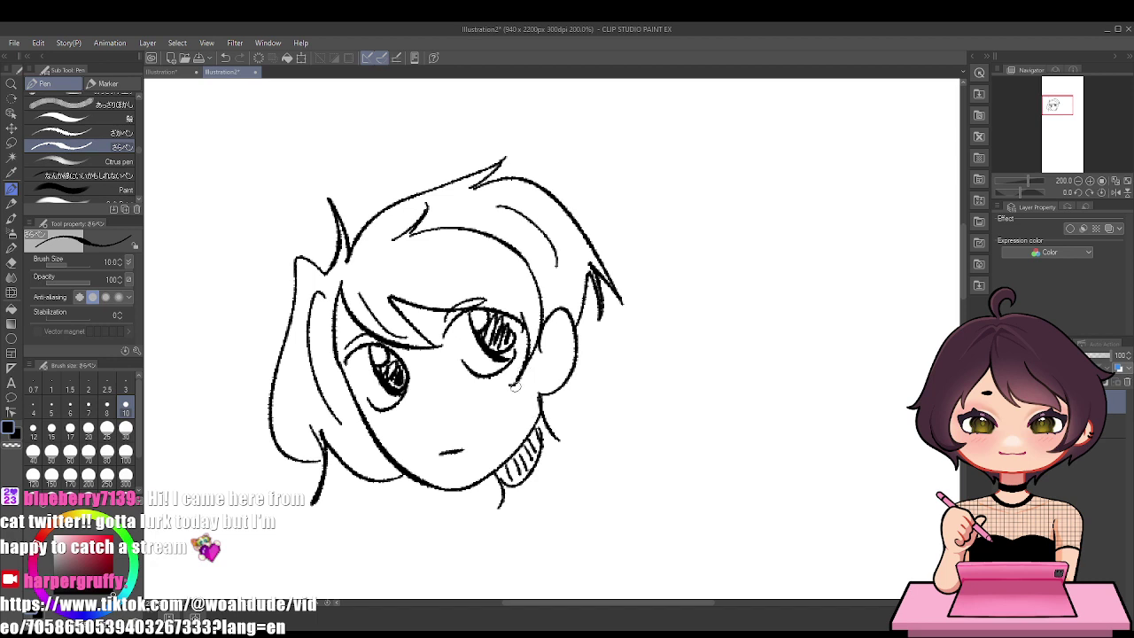
Add the remaining face details: a nose dot, reinforced lower eye lines and the inner ear lines
{"action": "left_click_drag", "start_coordinate": [434, 424], "coordinate": [435, 430]}
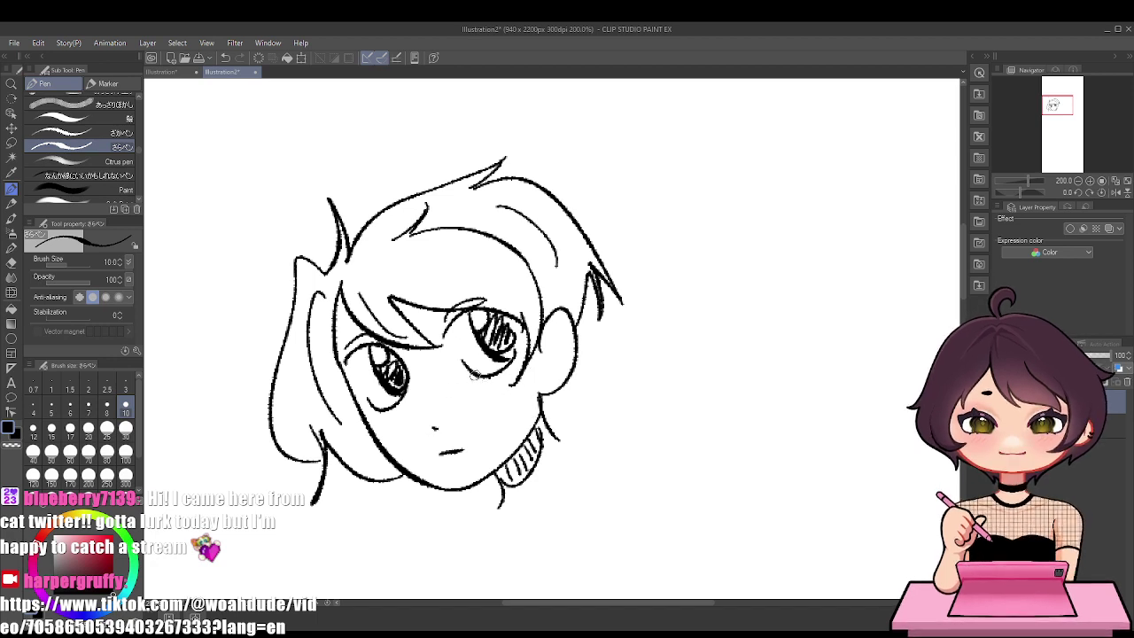
{"action": "key", "text": "ctrl+z"}
{"action": "mouse_move", "coordinate": [472, 374]}
{"action": "left_mouse_down"}
{"action": "mouse_move", "coordinate": [493, 380]}
{"action": "mouse_move", "coordinate": [519, 349]}
{"action": "left_mouse_up"}
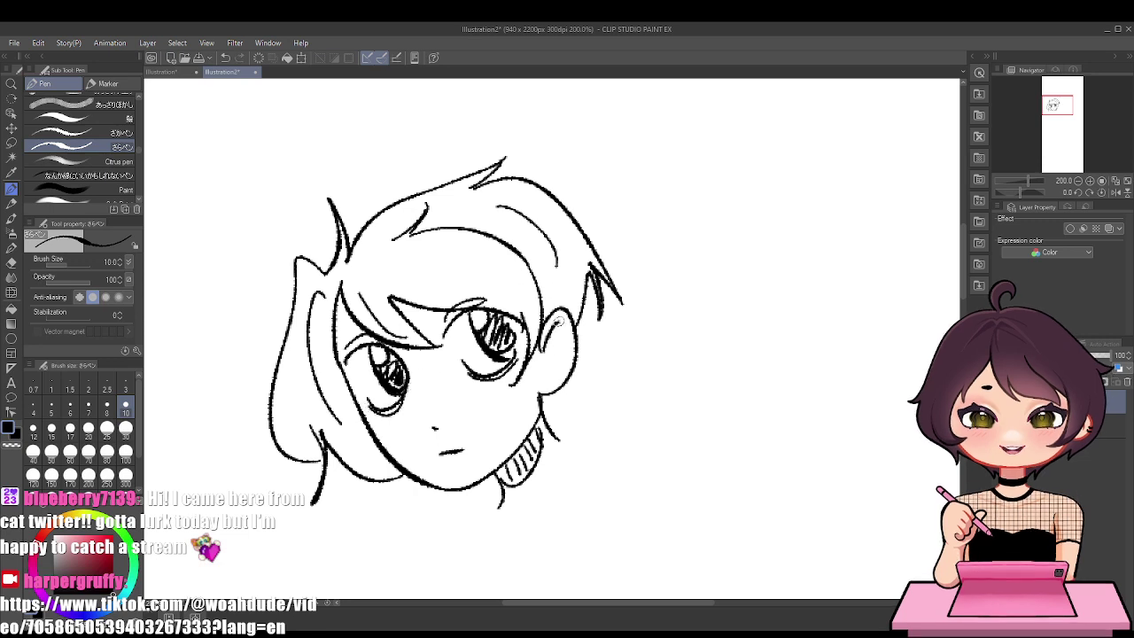
{"action": "left_click_drag", "start_coordinate": [552, 340], "coordinate": [565, 353]}
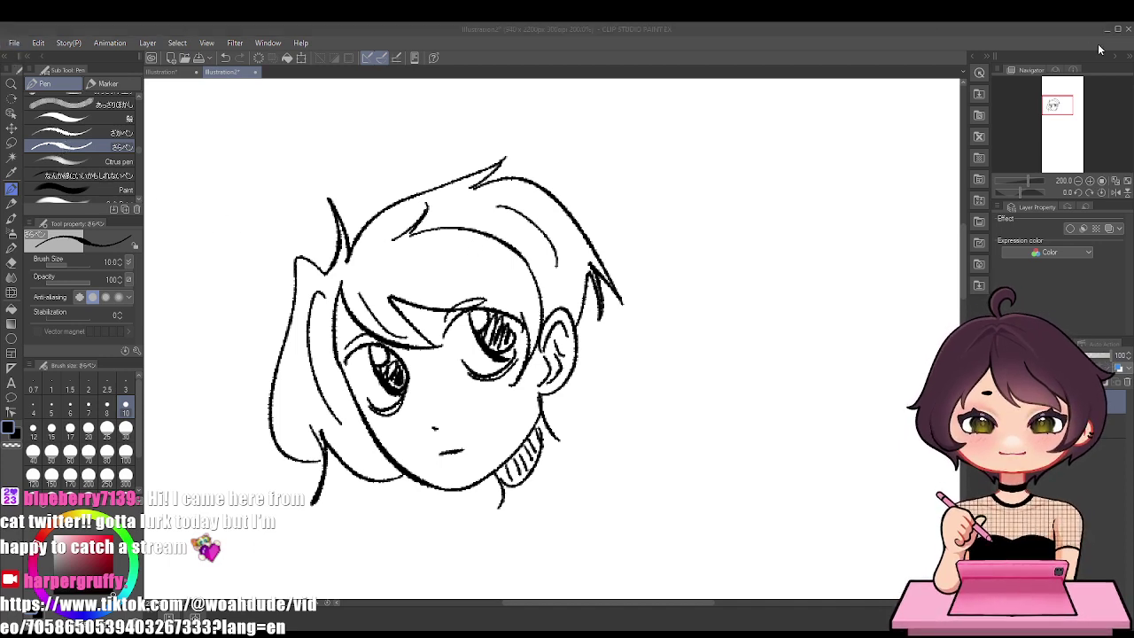
Select the head sketch with a rectangular selection and copy it into a new canvas created from the clipboard
{"action": "left_click", "coordinate": [12, 142]}
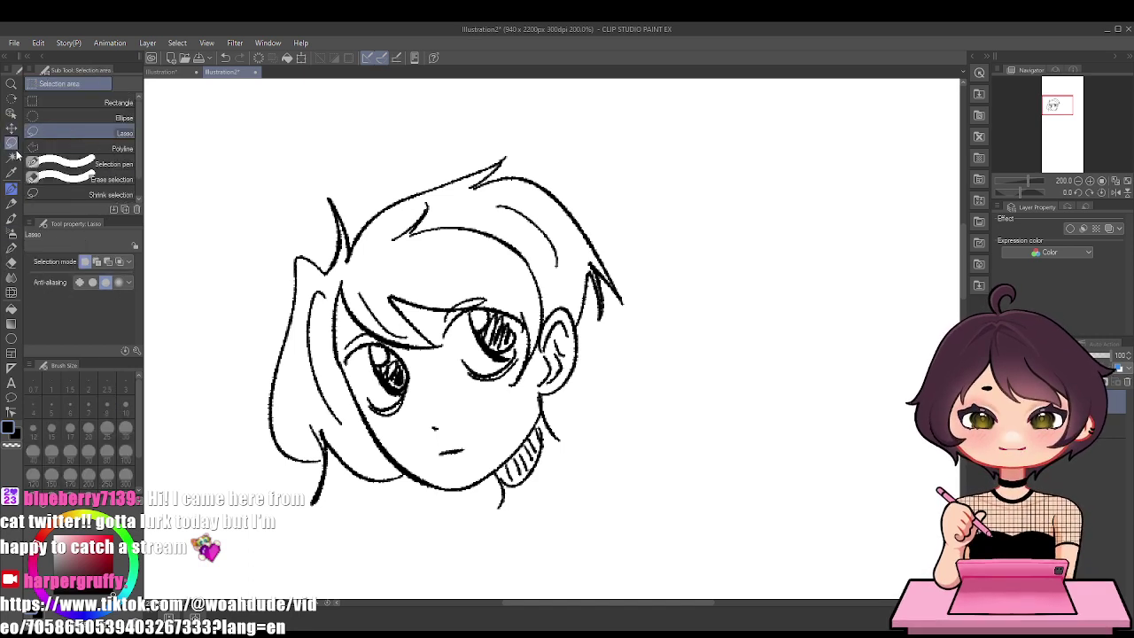
{"action": "left_click", "coordinate": [79, 104]}
{"action": "mouse_move", "coordinate": [240, 142]}
{"action": "left_mouse_down"}
{"action": "mouse_move", "coordinate": [623, 530]}
{"action": "mouse_move", "coordinate": [654, 533]}
{"action": "left_mouse_up"}
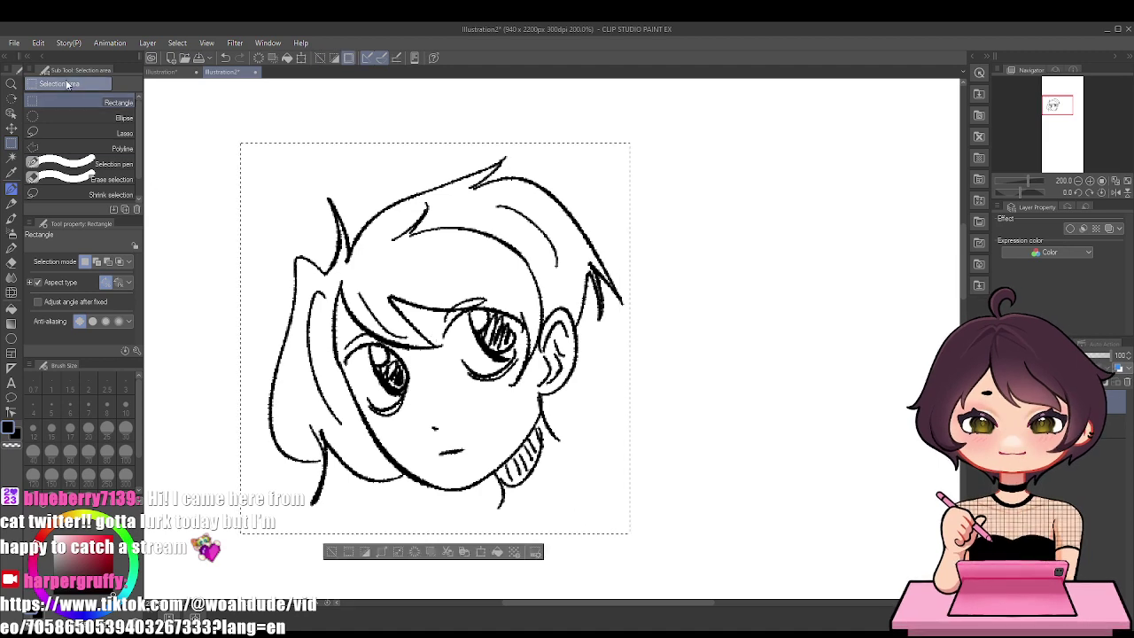
{"action": "left_click", "coordinate": [16, 44]}
{"action": "left_click", "coordinate": [43, 80]}
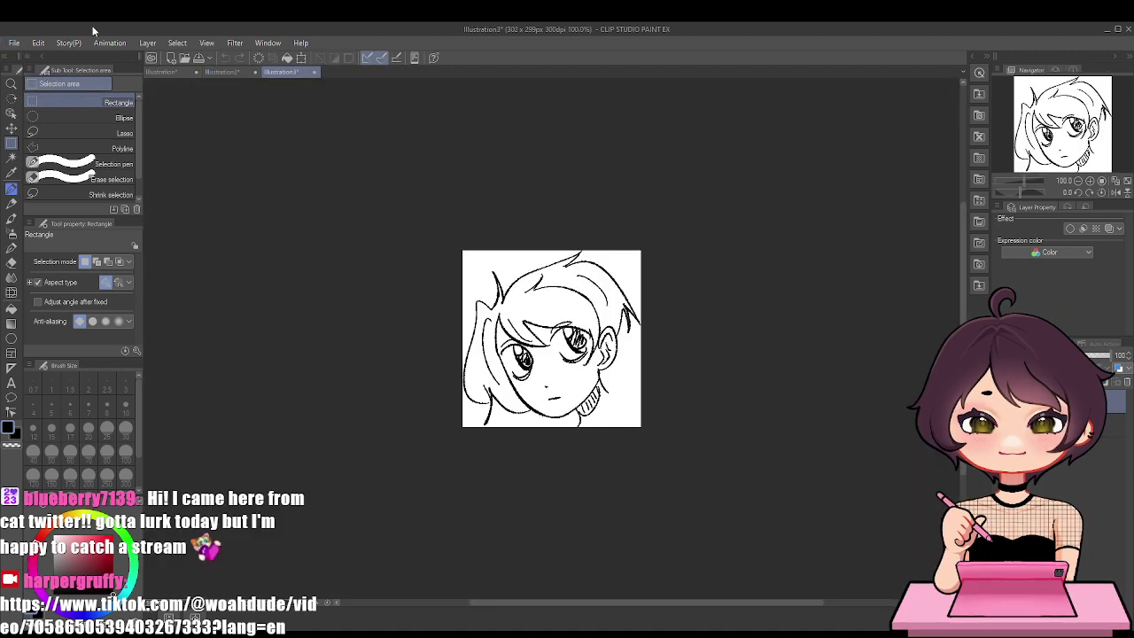
Return to the Illustration2 canvas, delete the selected head sketch there and clear the selection
{"action": "left_click", "coordinate": [221, 71]}
{"action": "key", "text": "Delete"}
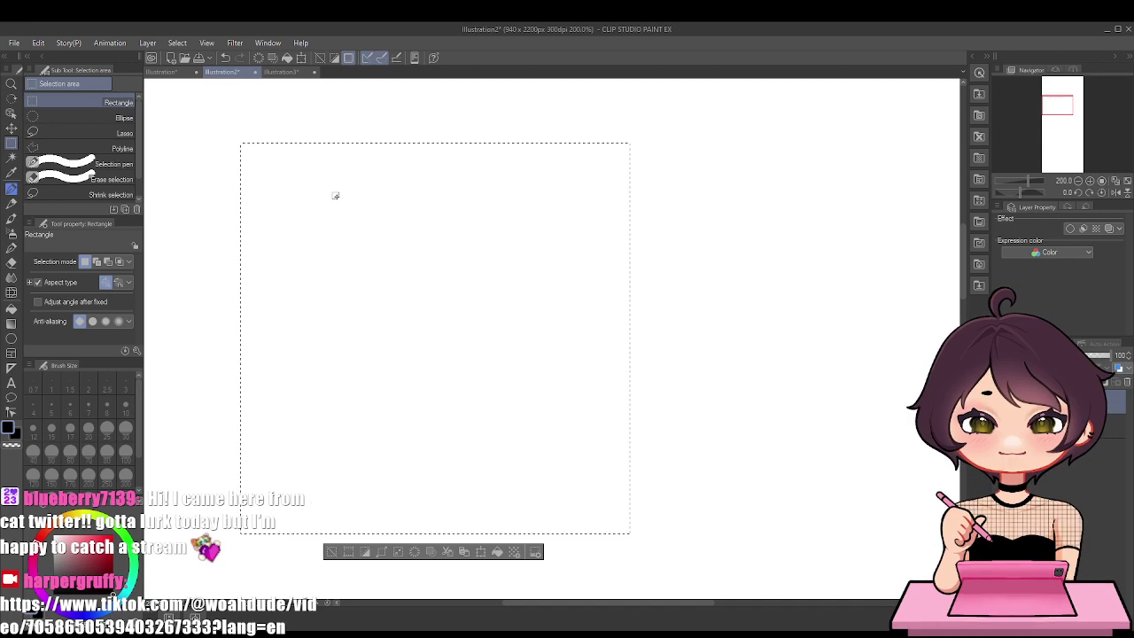
{"action": "scroll", "coordinate": [430, 253], "scroll_direction": "down", "scroll_amount": 5}
{"action": "key", "text": "ctrl+d"}
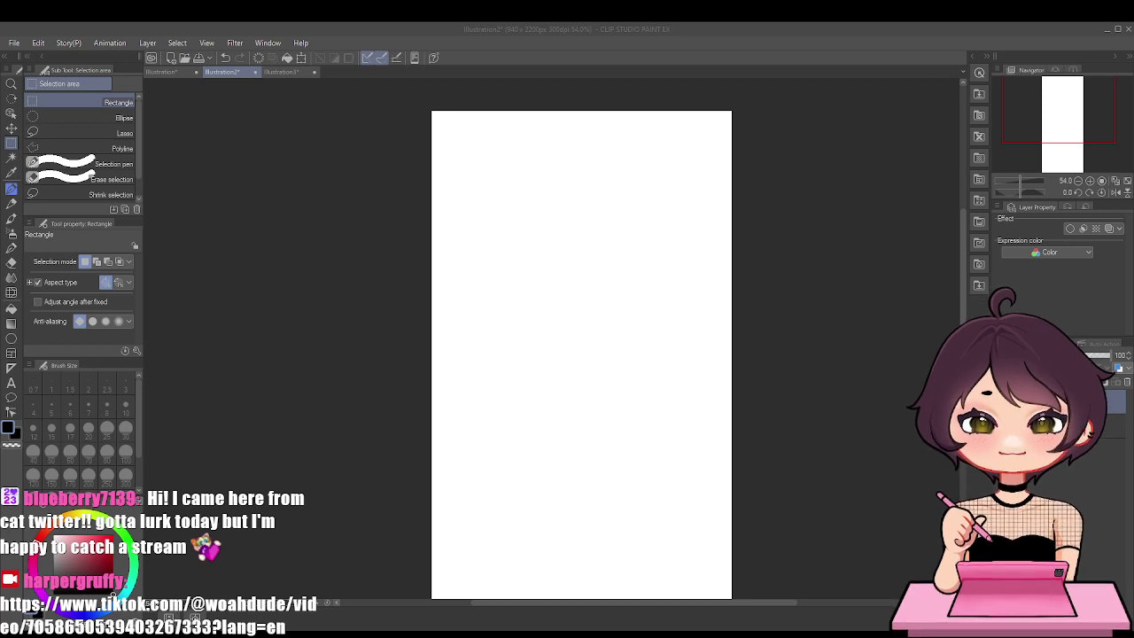
{"action": "left_click", "coordinate": [529, 592]}
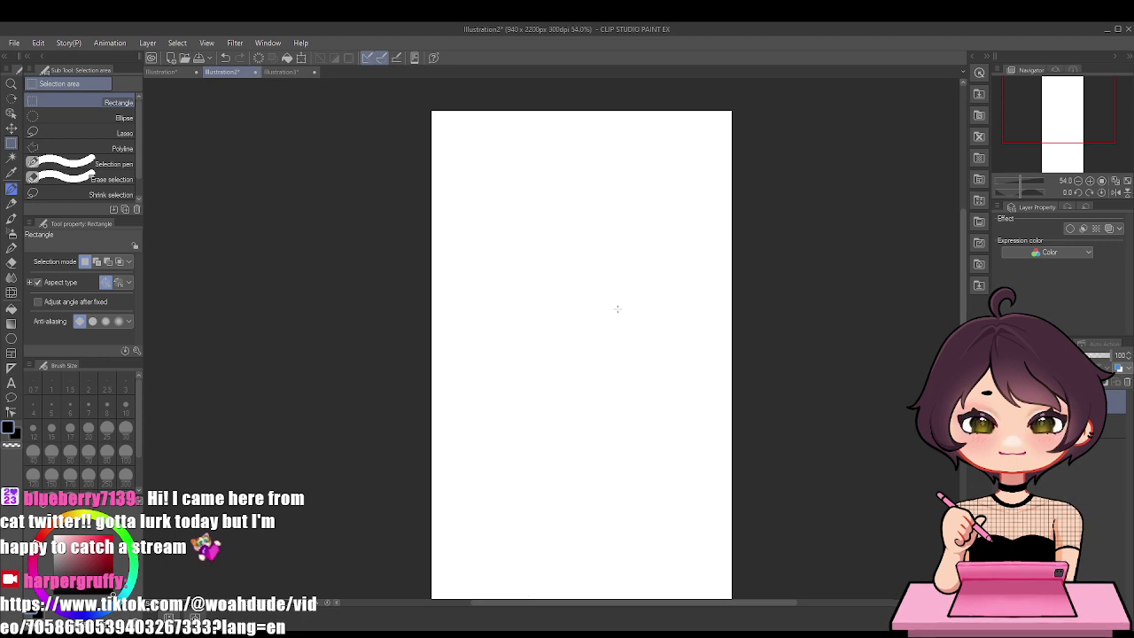
{"action": "scroll", "coordinate": [656, 266], "scroll_direction": "down", "scroll_amount": 3}
{"action": "scroll", "coordinate": [753, 253], "scroll_direction": "up", "scroll_amount": 4}
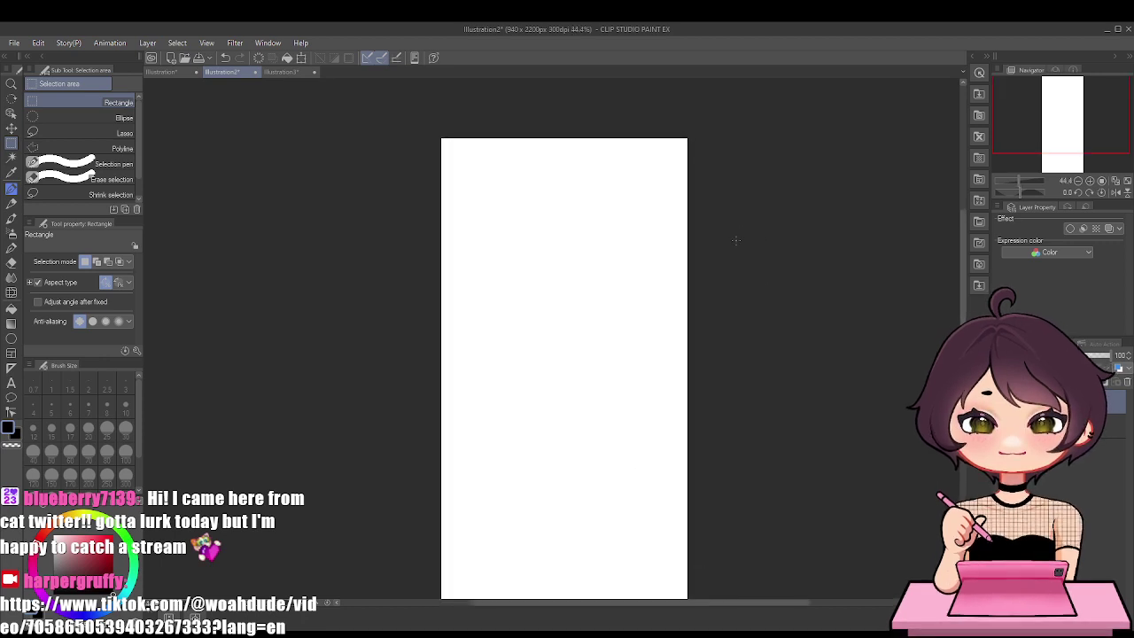
Switch to the さらペン pen, set its brush size to 15 and undo the trial strokes
{"action": "mouse_move", "coordinate": [417, 207]}
{"action": "left_mouse_down"}
{"action": "mouse_move", "coordinate": [488, 245]}
{"action": "mouse_move", "coordinate": [619, 212]}
{"action": "left_mouse_up"}
{"action": "left_click", "coordinate": [575, 218]}
{"action": "left_click", "coordinate": [12, 188]}
{"action": "key", "text": "ctrl+z"}
{"action": "mouse_move", "coordinate": [474, 173]}
{"action": "left_mouse_down"}
{"action": "mouse_move", "coordinate": [491, 221]}
{"action": "mouse_move", "coordinate": [578, 180]}
{"action": "left_mouse_up"}
{"action": "key", "text": "ctrl+z"}
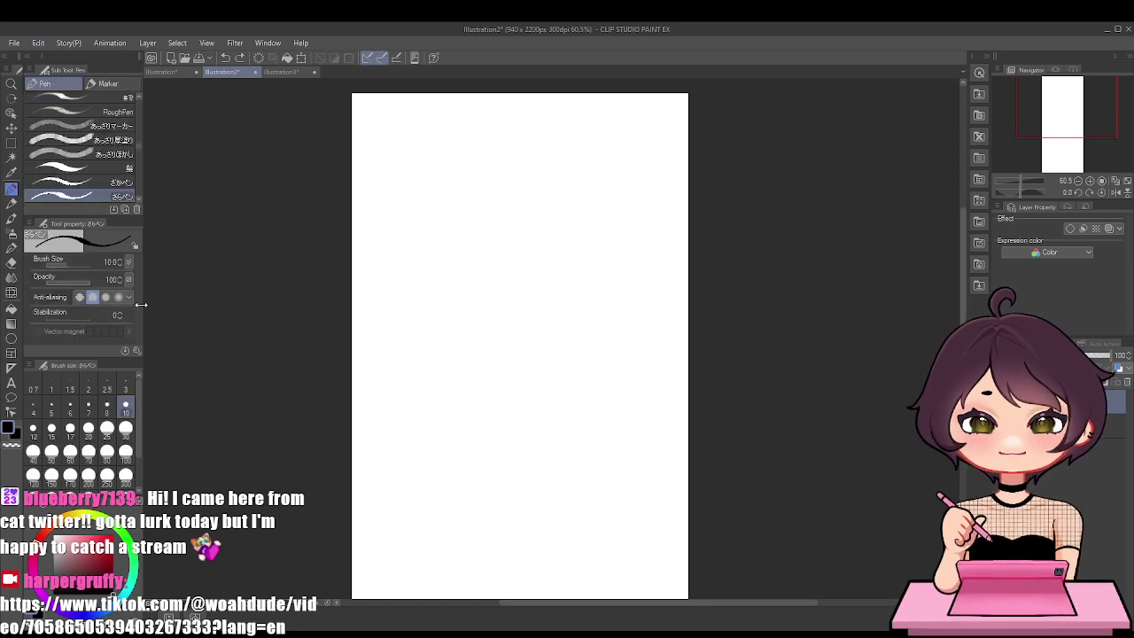
{"action": "left_click", "coordinate": [52, 428]}
{"action": "mouse_move", "coordinate": [404, 220]}
{"action": "left_mouse_down"}
{"action": "mouse_move", "coordinate": [437, 260]}
{"action": "mouse_move", "coordinate": [503, 275]}
{"action": "left_mouse_up"}
{"action": "key", "text": "ctrl+z"}
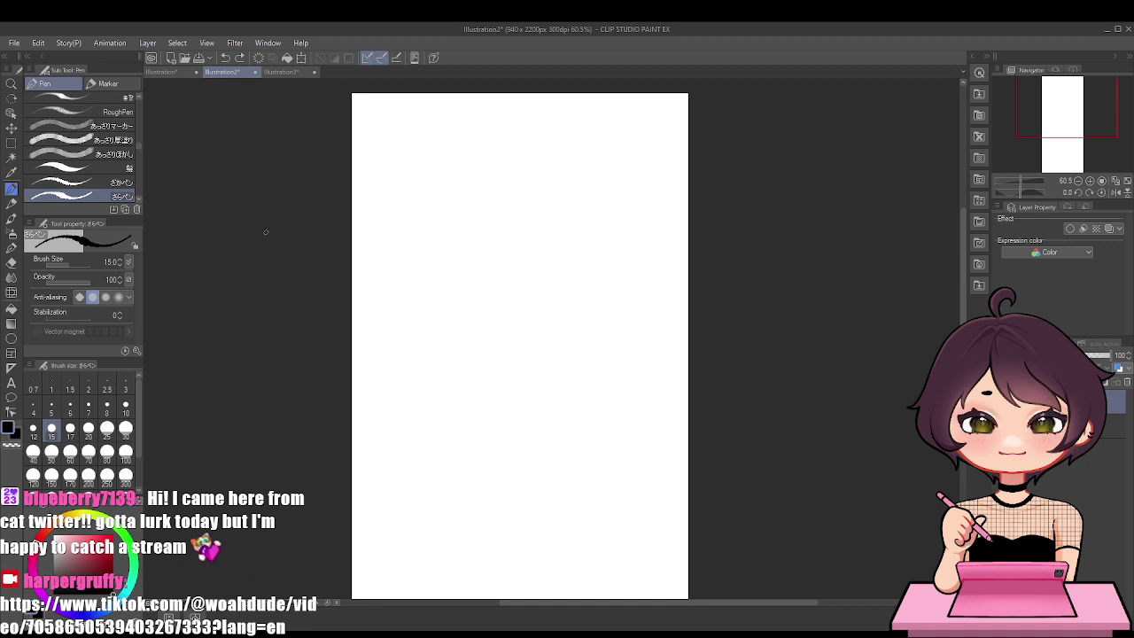
Try a horizontal divider line with a small face outline and eyes above it, and undo these strokes
{"action": "left_click_drag", "start_coordinate": [362, 269], "coordinate": [653, 251]}
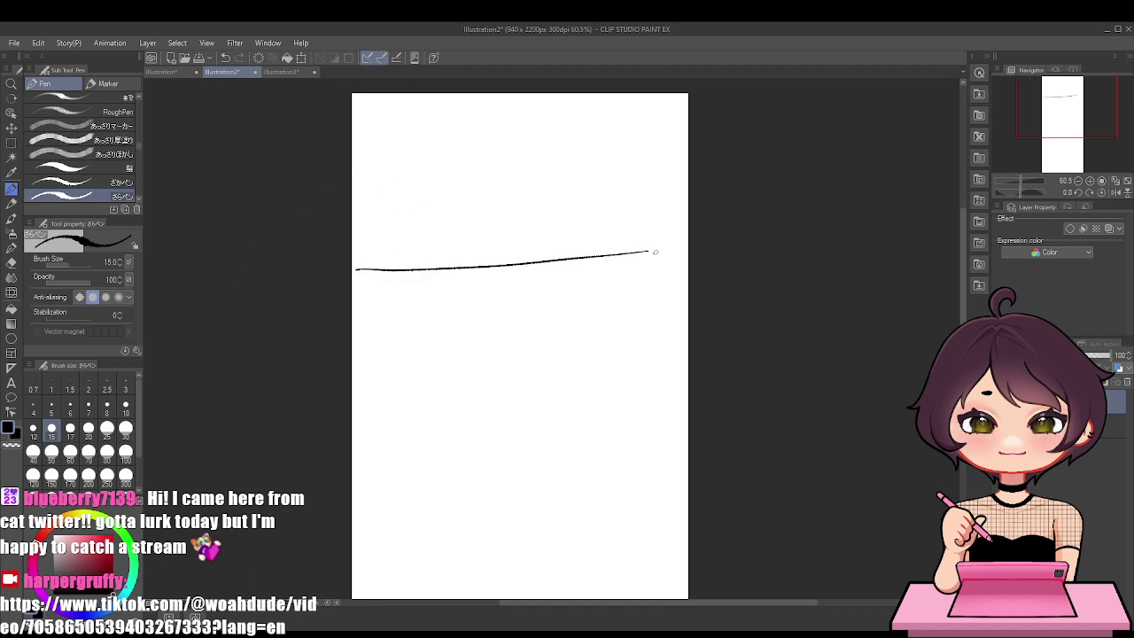
{"action": "key", "text": "ctrl+z"}
{"action": "left_click_drag", "start_coordinate": [381, 286], "coordinate": [656, 284]}
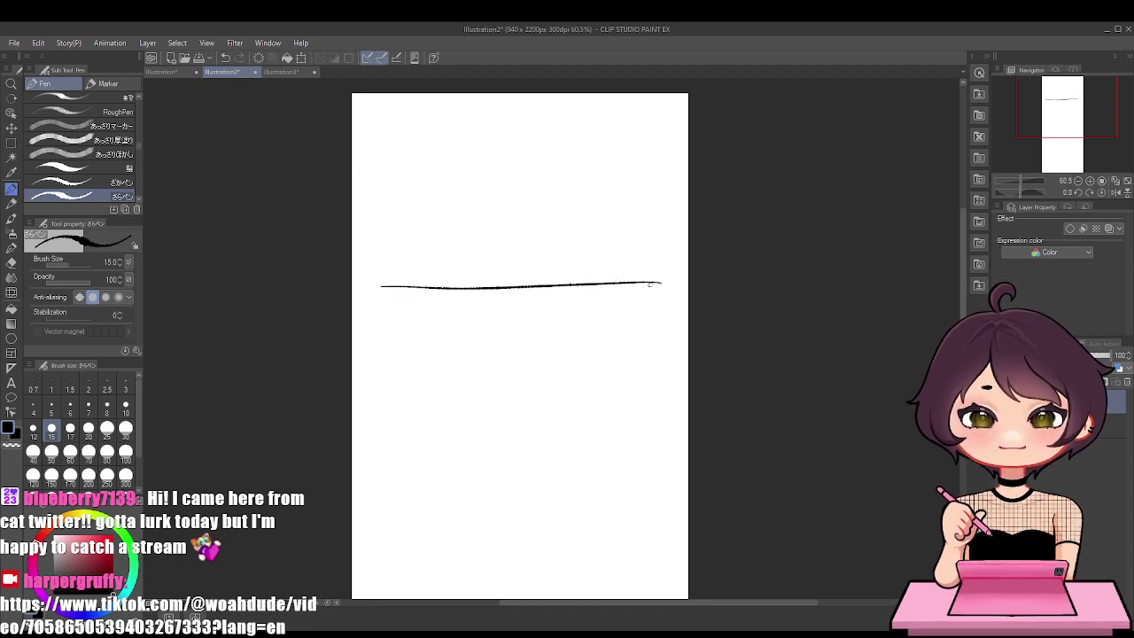
{"action": "mouse_move", "coordinate": [427, 166]}
{"action": "left_mouse_down"}
{"action": "mouse_move", "coordinate": [438, 205]}
{"action": "mouse_move", "coordinate": [520, 157]}
{"action": "left_mouse_up"}
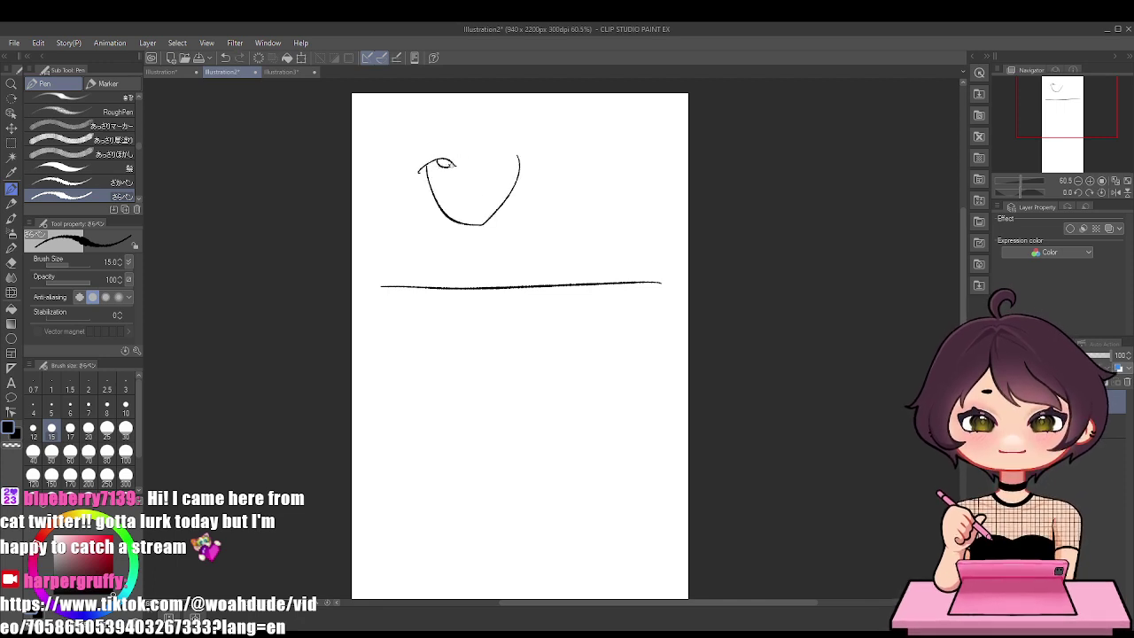
{"action": "left_click_drag", "start_coordinate": [482, 158], "coordinate": [511, 157]}
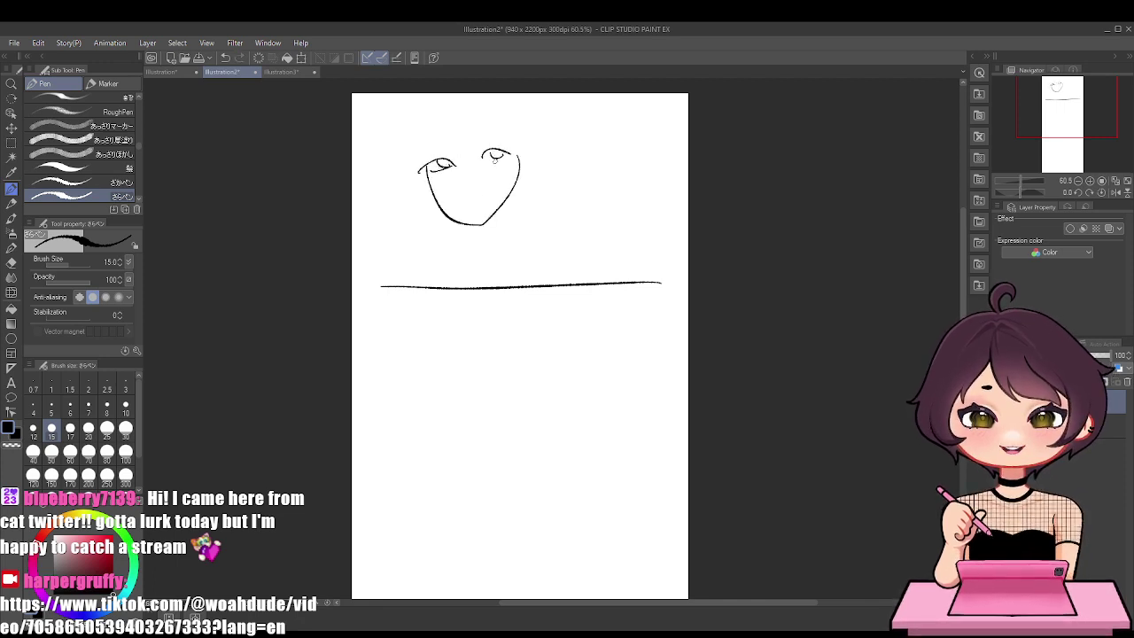
{"action": "key", "text": "ctrl+z"}
{"action": "key", "text": "ctrl+z"}
{"action": "key", "text": "ctrl+z"}
{"action": "key", "text": "ctrl+z"}
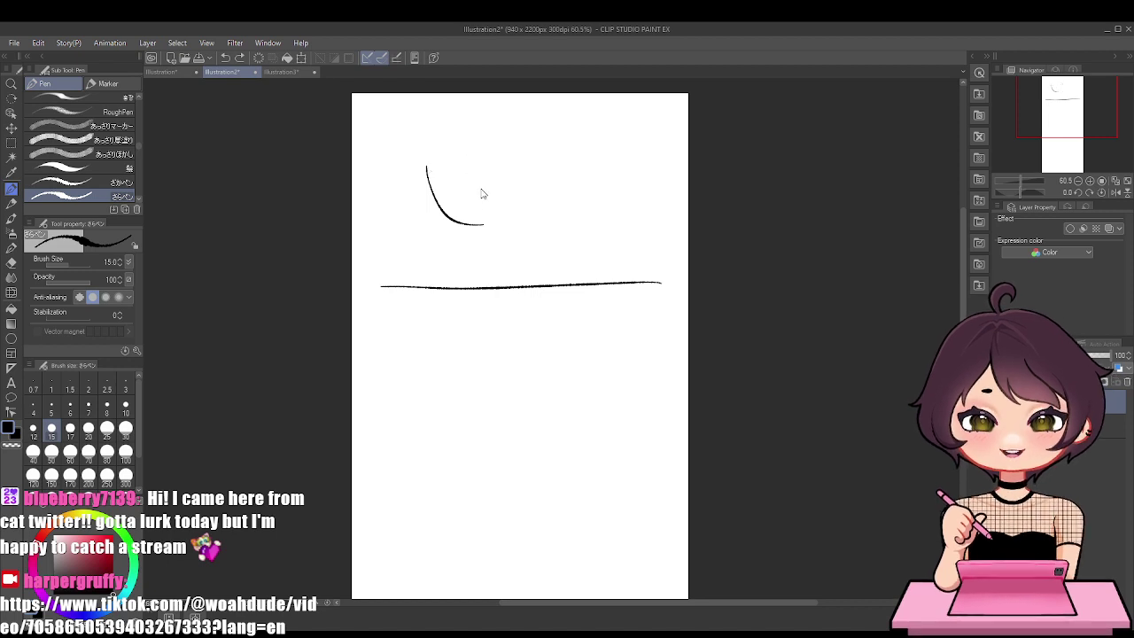
{"action": "key", "text": "ctrl+z"}
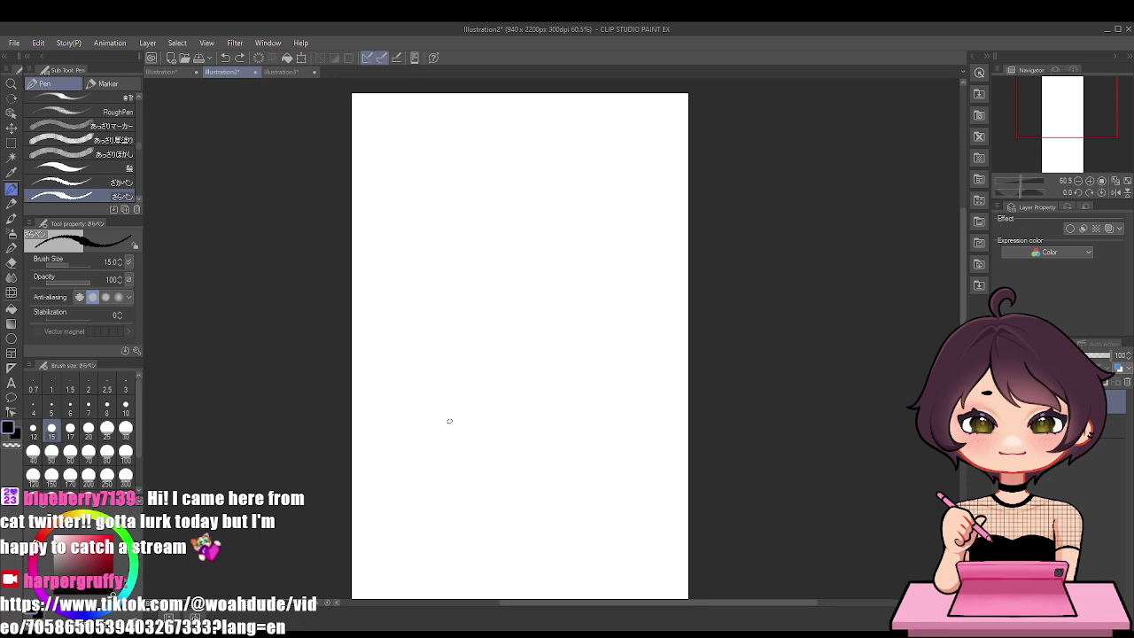
Try repeated long horizontal lines across the middle of the canvas, undoing every attempt
{"action": "left_click_drag", "start_coordinate": [355, 319], "coordinate": [633, 279]}
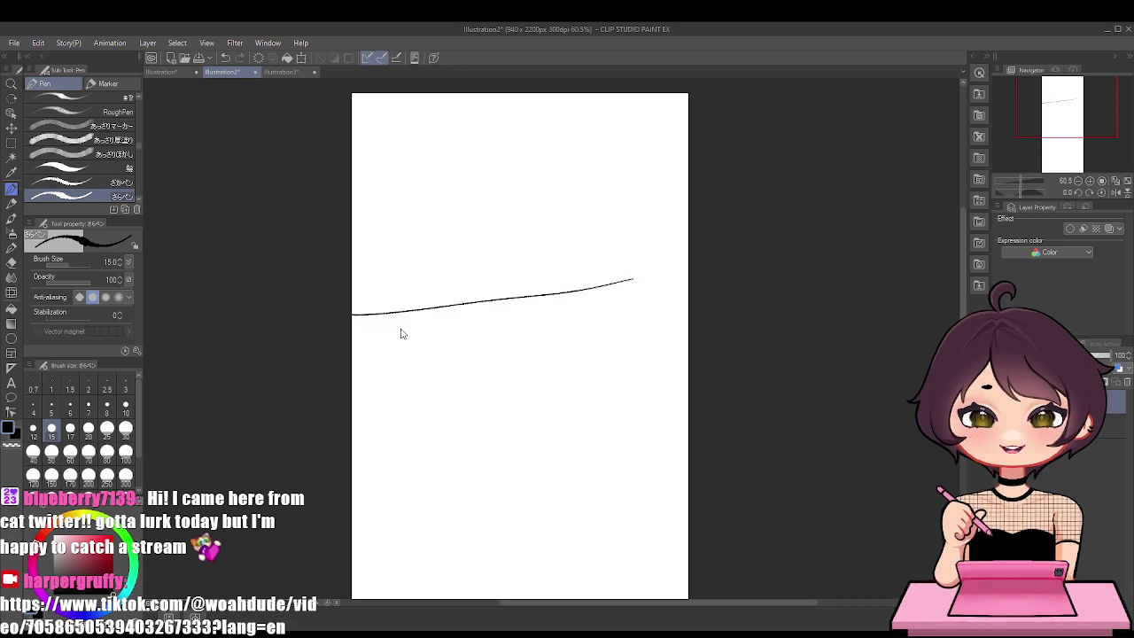
{"action": "key", "text": "ctrl+z"}
{"action": "left_click_drag", "start_coordinate": [353, 323], "coordinate": [676, 305]}
{"action": "key", "text": "ctrl+z"}
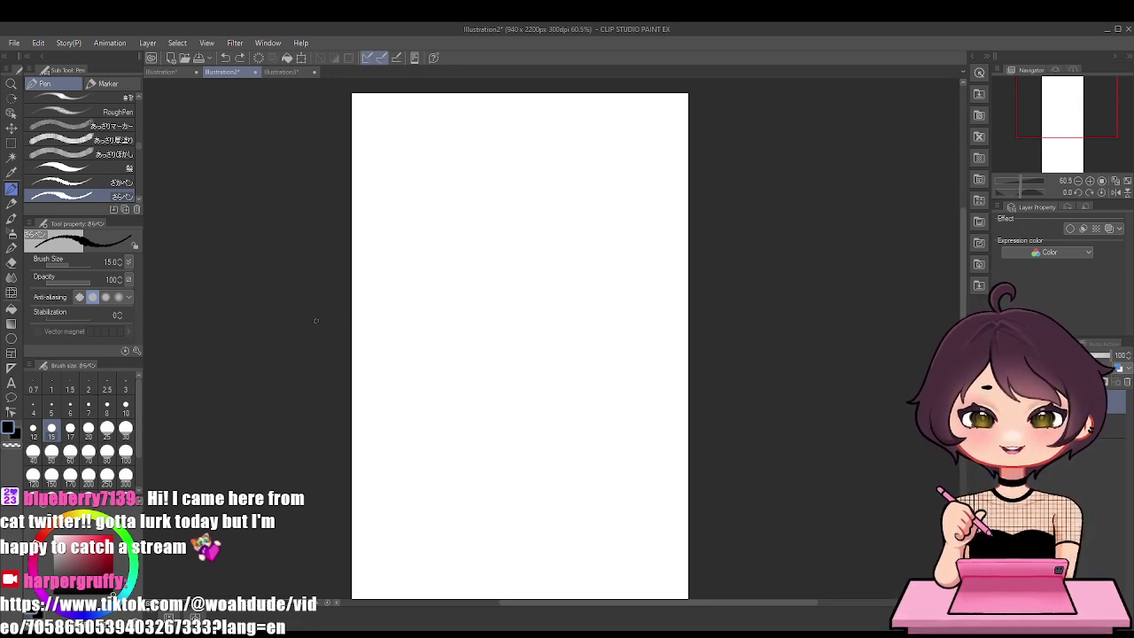
{"action": "left_click_drag", "start_coordinate": [316, 321], "coordinate": [695, 316]}
{"action": "key", "text": "ctrl+z"}
{"action": "left_click_drag", "start_coordinate": [336, 317], "coordinate": [762, 320]}
{"action": "key", "text": "ctrl+z"}
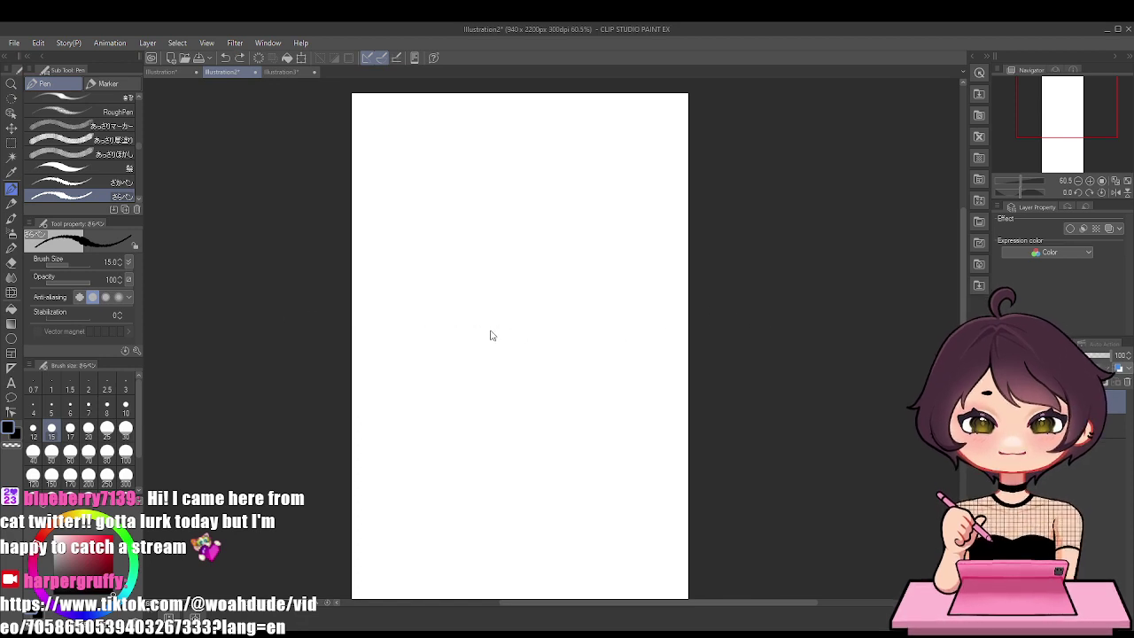
{"action": "left_click_drag", "start_coordinate": [339, 333], "coordinate": [725, 320]}
{"action": "key", "text": "ctrl+z"}
{"action": "left_click_drag", "start_coordinate": [342, 326], "coordinate": [700, 311]}
{"action": "key", "text": "ctrl+z"}
{"action": "left_click_drag", "start_coordinate": [333, 334], "coordinate": [700, 324]}
{"action": "key", "text": "ctrl+z"}
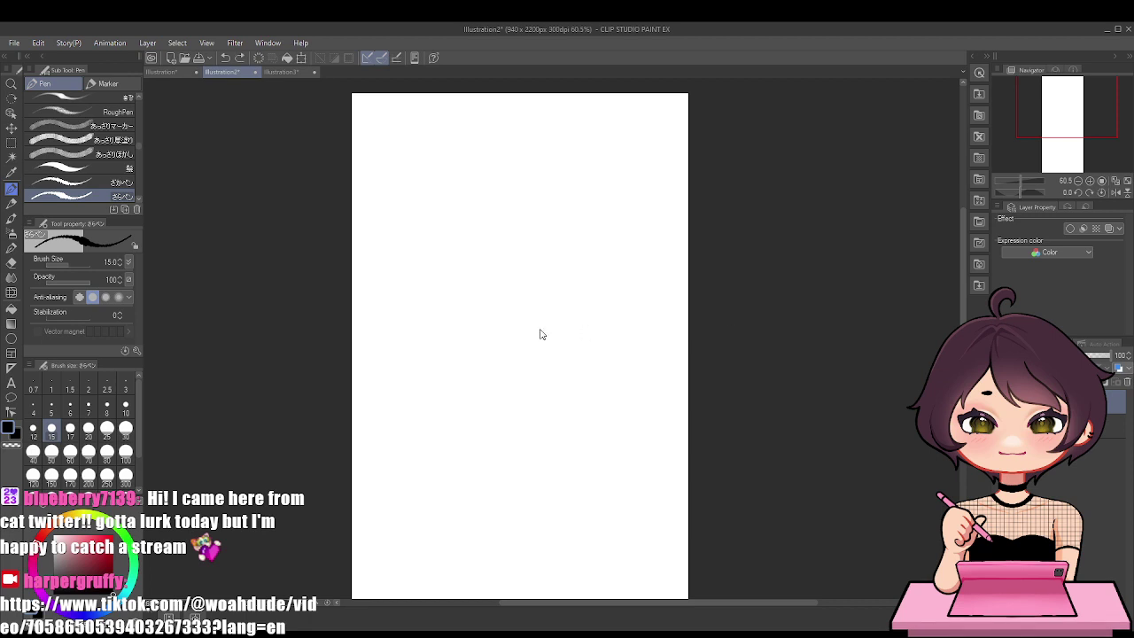
{"action": "left_click_drag", "start_coordinate": [336, 349], "coordinate": [698, 340]}
{"action": "key", "text": "ctrl+z"}
{"action": "left_click_drag", "start_coordinate": [337, 317], "coordinate": [734, 321]}
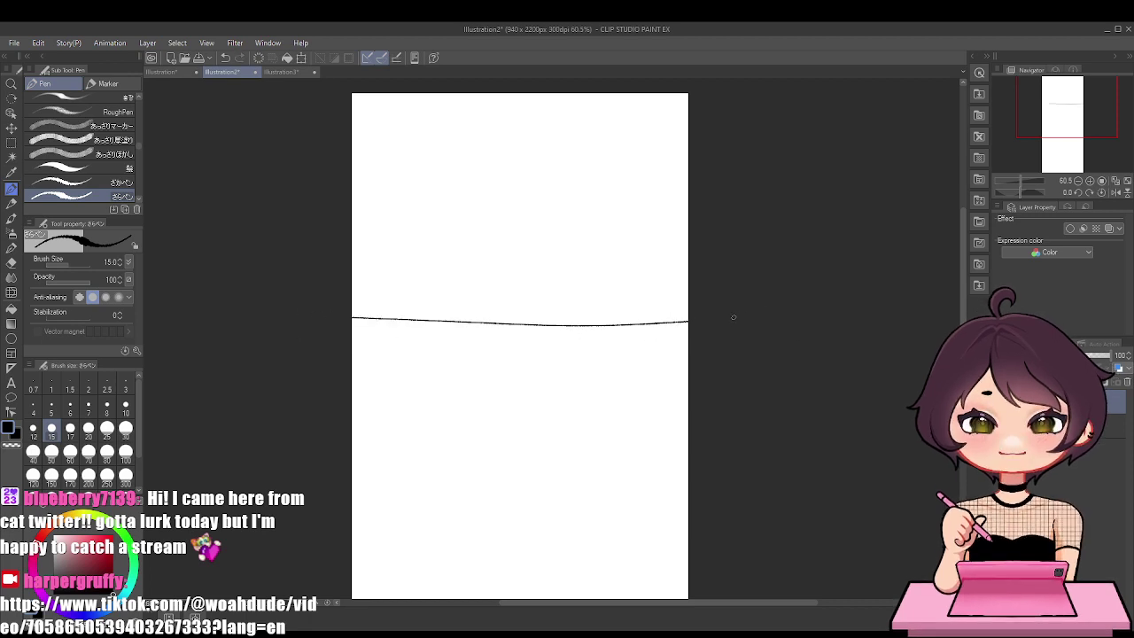
{"action": "key", "text": "ctrl+z"}
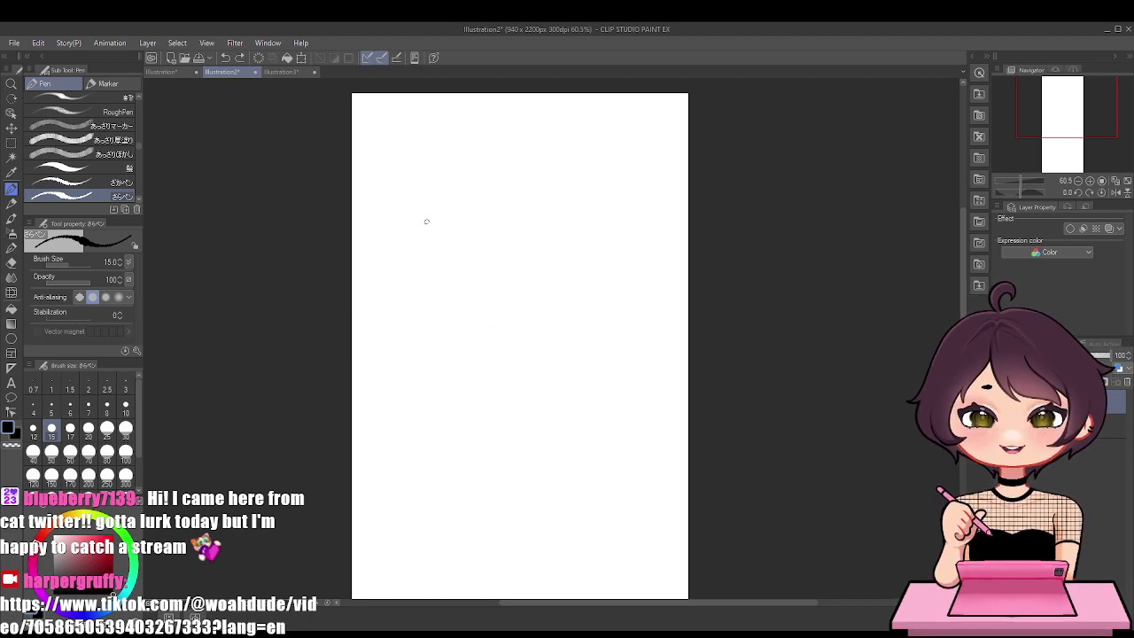
{"action": "left_click_drag", "start_coordinate": [341, 314], "coordinate": [648, 293]}
{"action": "key", "text": "ctrl+z"}
{"action": "left_click_drag", "start_coordinate": [342, 328], "coordinate": [705, 310]}
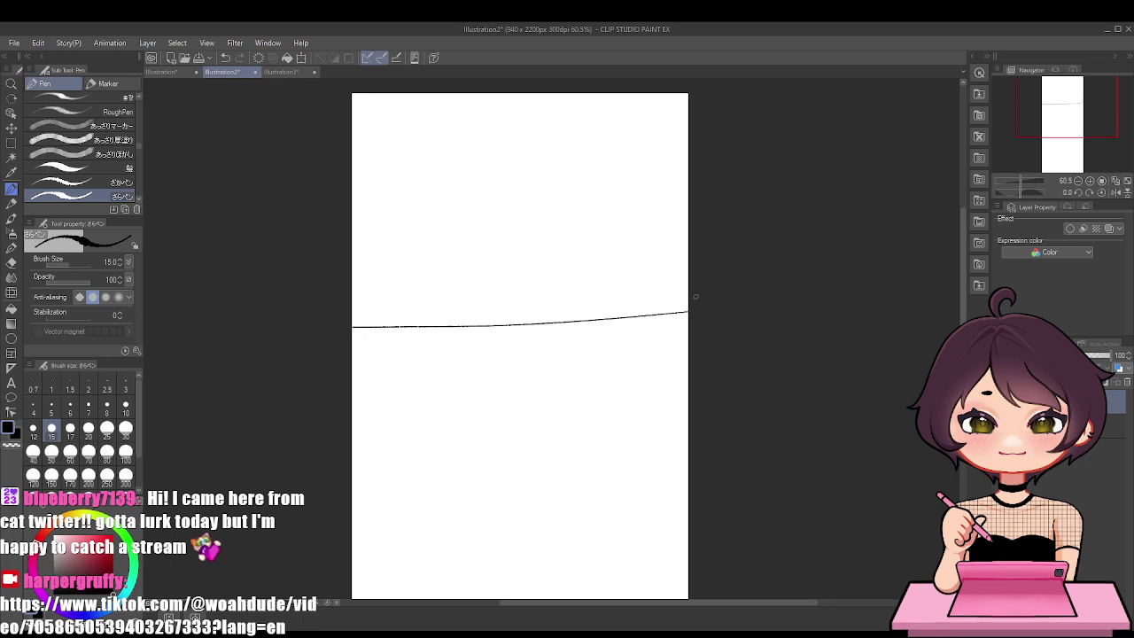
{"action": "key", "text": "ctrl+z"}
{"action": "left_click_drag", "start_coordinate": [342, 319], "coordinate": [709, 314]}
{"action": "left_click_drag", "start_coordinate": [341, 287], "coordinate": [709, 282]}
{"action": "left_click_drag", "start_coordinate": [341, 291], "coordinate": [742, 284]}
{"action": "key", "text": "ctrl+z"}
{"action": "key", "text": "ctrl+z"}
{"action": "key", "text": "ctrl+z"}
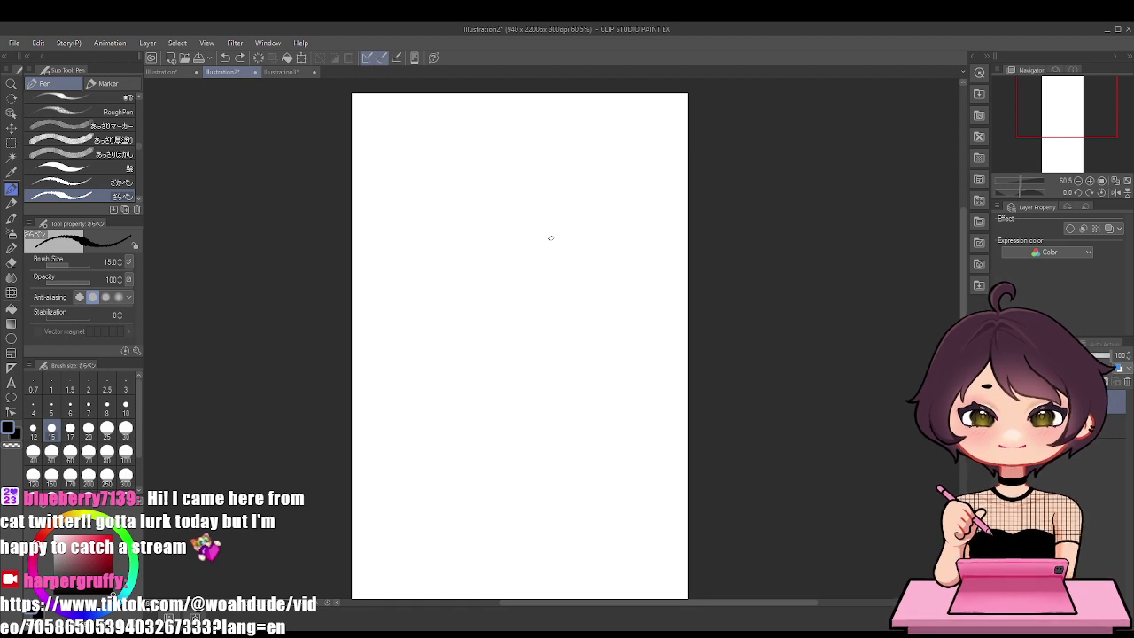
Sketch a face outline with two ears and a curly hair contour in the canvas's upper left
{"action": "left_click_drag", "start_coordinate": [400, 172], "coordinate": [458, 240]}
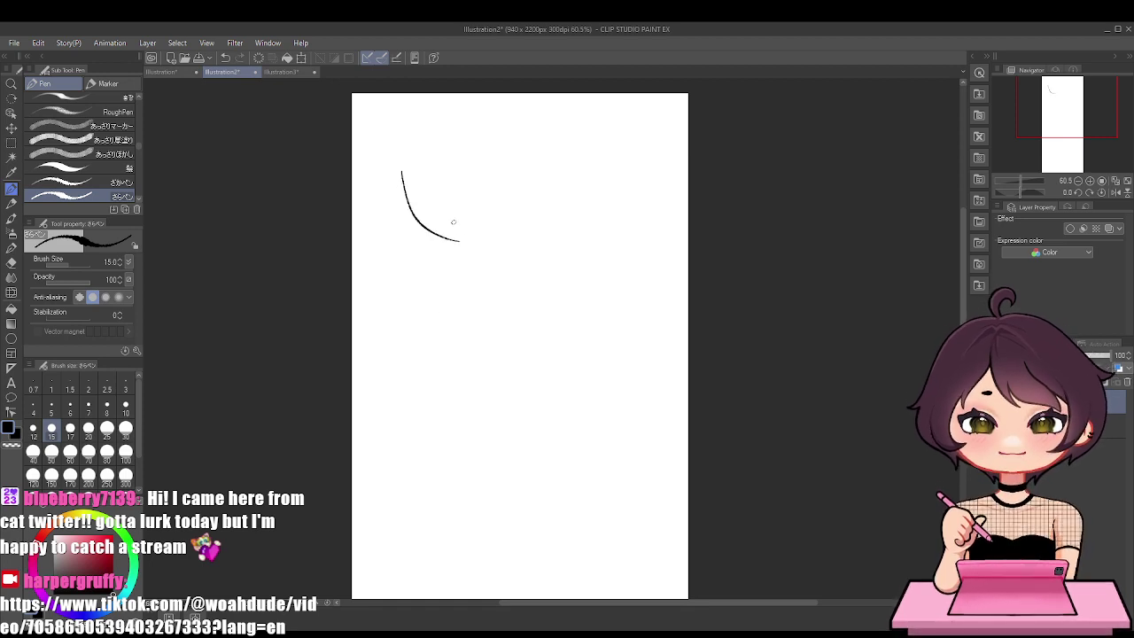
{"action": "key", "text": "ctrl+z"}
{"action": "mouse_move", "coordinate": [399, 178]}
{"action": "left_mouse_down"}
{"action": "mouse_move", "coordinate": [454, 220]}
{"action": "mouse_move", "coordinate": [476, 169]}
{"action": "mouse_move", "coordinate": [388, 148]}
{"action": "mouse_move", "coordinate": [366, 177]}
{"action": "mouse_move", "coordinate": [370, 213]}
{"action": "mouse_move", "coordinate": [401, 223]}
{"action": "left_mouse_up"}
{"action": "key", "text": "ctrl+z"}
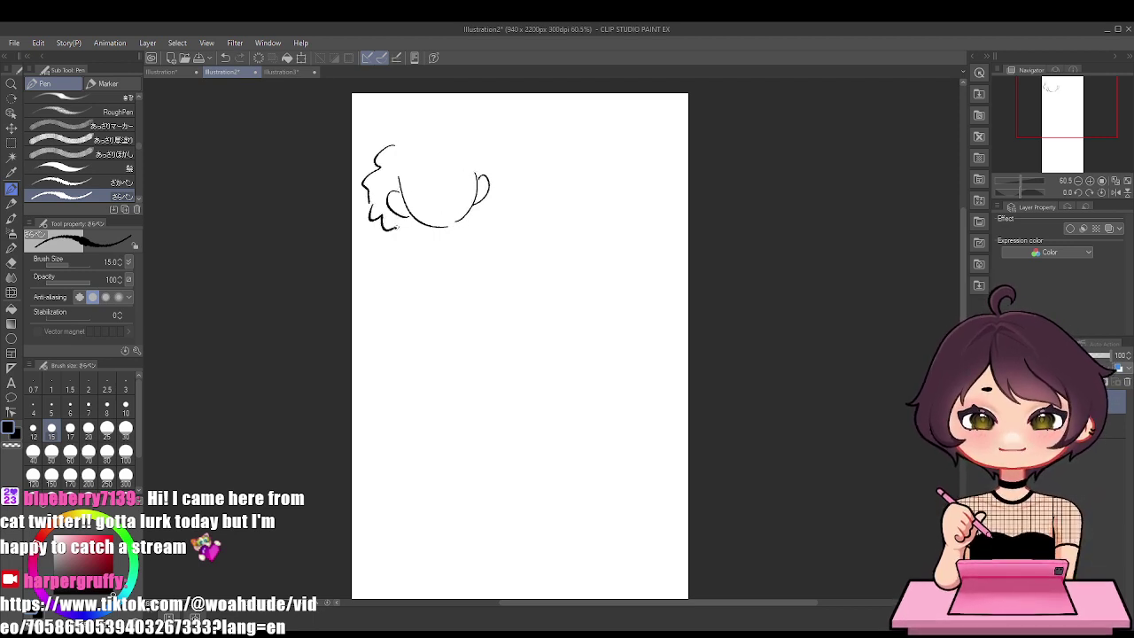
{"action": "left_click_drag", "start_coordinate": [399, 144], "coordinate": [426, 129]}
{"action": "left_click_drag", "start_coordinate": [429, 125], "coordinate": [480, 128]}
{"action": "left_click_drag", "start_coordinate": [481, 132], "coordinate": [494, 141]}
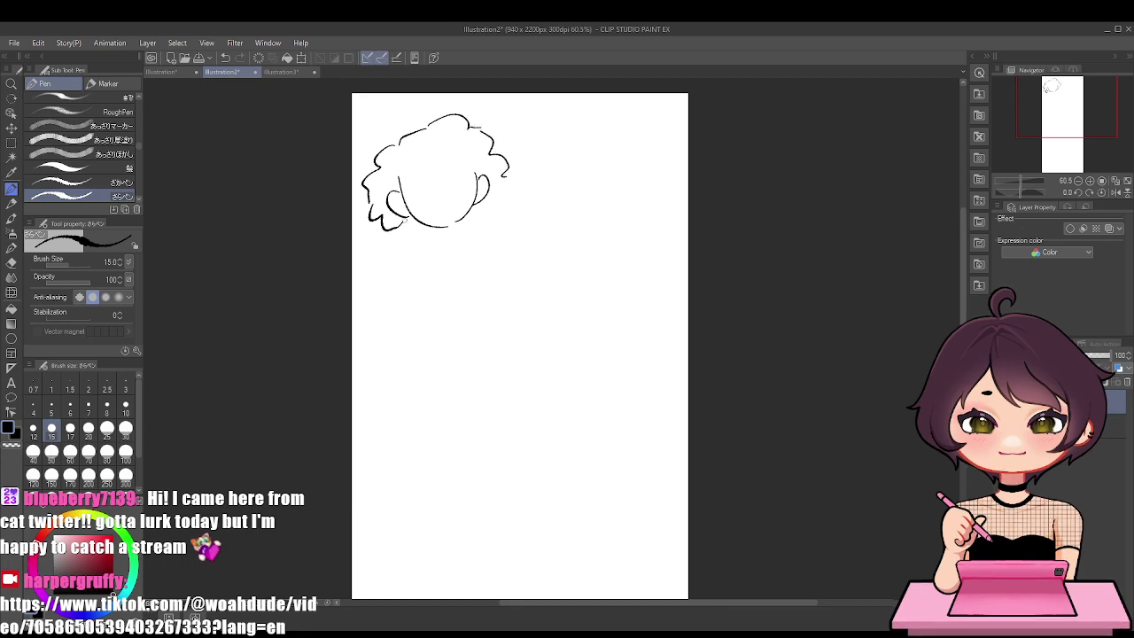
Add two curly pigtails tied with ribbons, a fringe, eyes and a smile to the head sketch
{"action": "key", "text": "ctrl+z"}
{"action": "left_click_drag", "start_coordinate": [403, 225], "coordinate": [407, 249]}
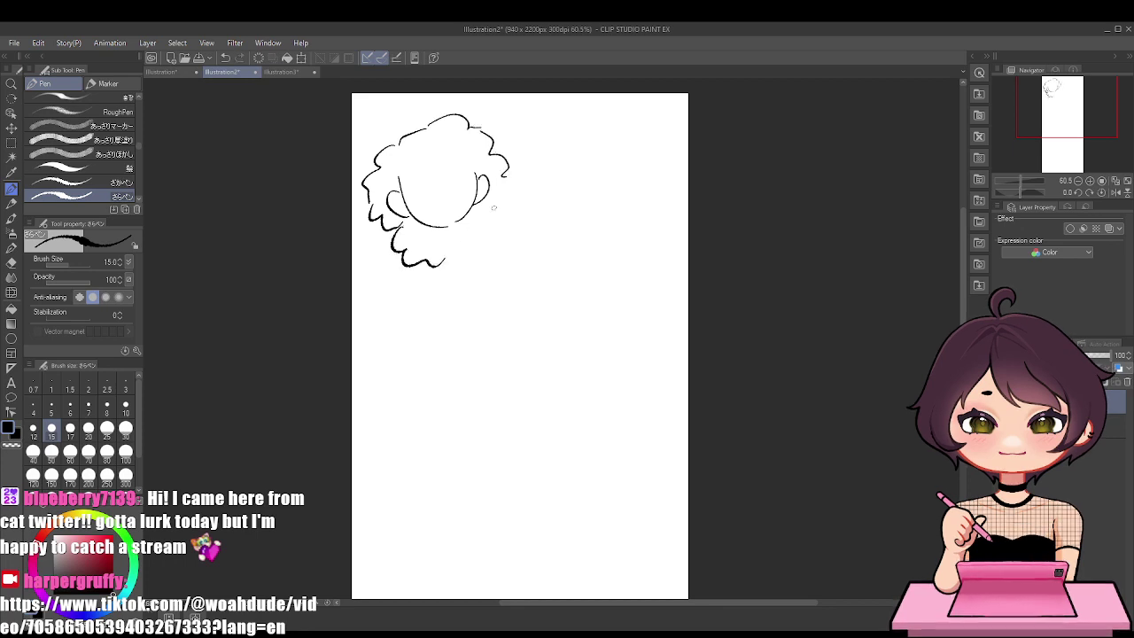
{"action": "mouse_move", "coordinate": [486, 207]}
{"action": "left_mouse_down"}
{"action": "mouse_move", "coordinate": [517, 222]}
{"action": "mouse_move", "coordinate": [500, 252]}
{"action": "mouse_move", "coordinate": [447, 262]}
{"action": "left_mouse_up"}
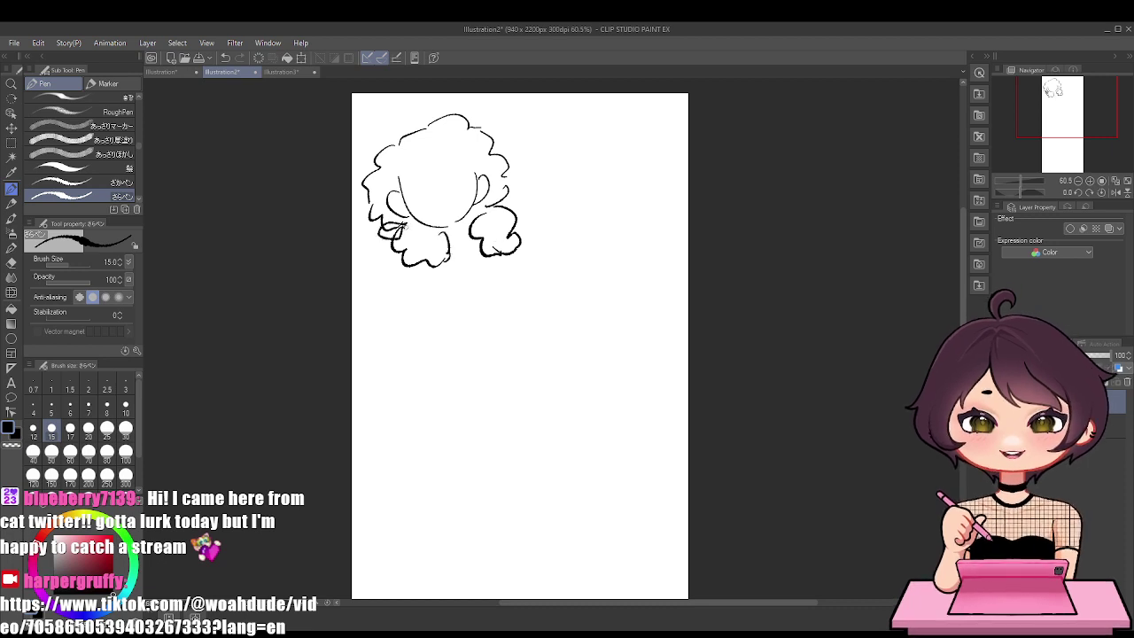
{"action": "left_click_drag", "start_coordinate": [381, 229], "coordinate": [414, 223]}
{"action": "mouse_move", "coordinate": [485, 207]}
{"action": "left_mouse_down"}
{"action": "mouse_move", "coordinate": [509, 197]}
{"action": "mouse_move", "coordinate": [488, 214]}
{"action": "left_mouse_up"}
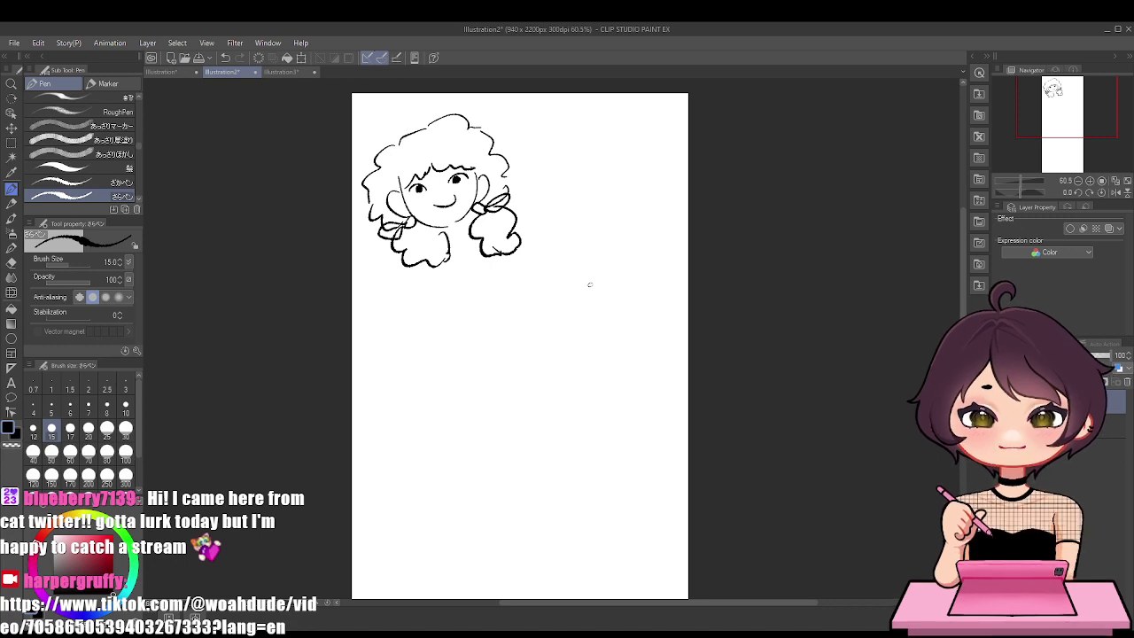
Delete the whole curly-haired head sketch from the canvas
{"action": "key", "text": "Delete"}
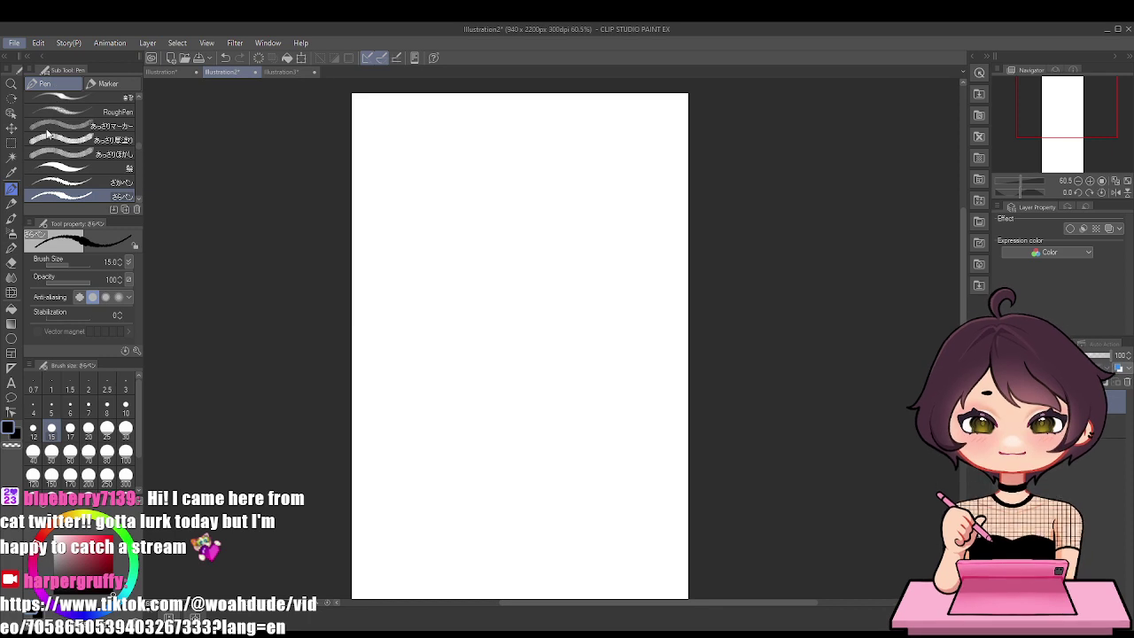
{"action": "left_click", "coordinate": [54, 89]}
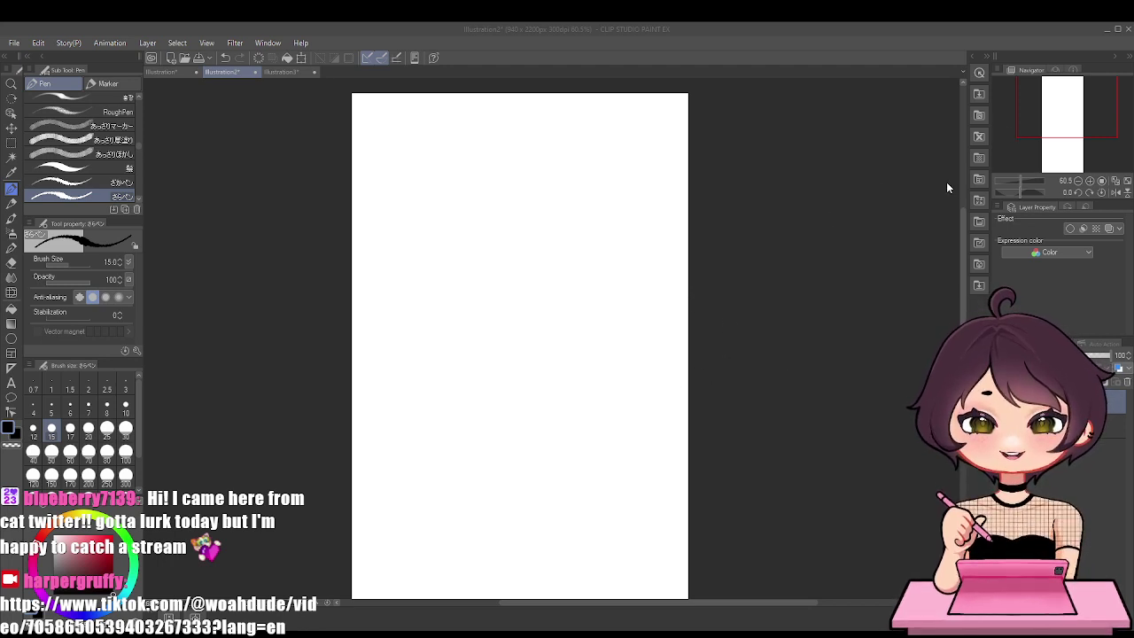
{"action": "left_click", "coordinate": [838, 114]}
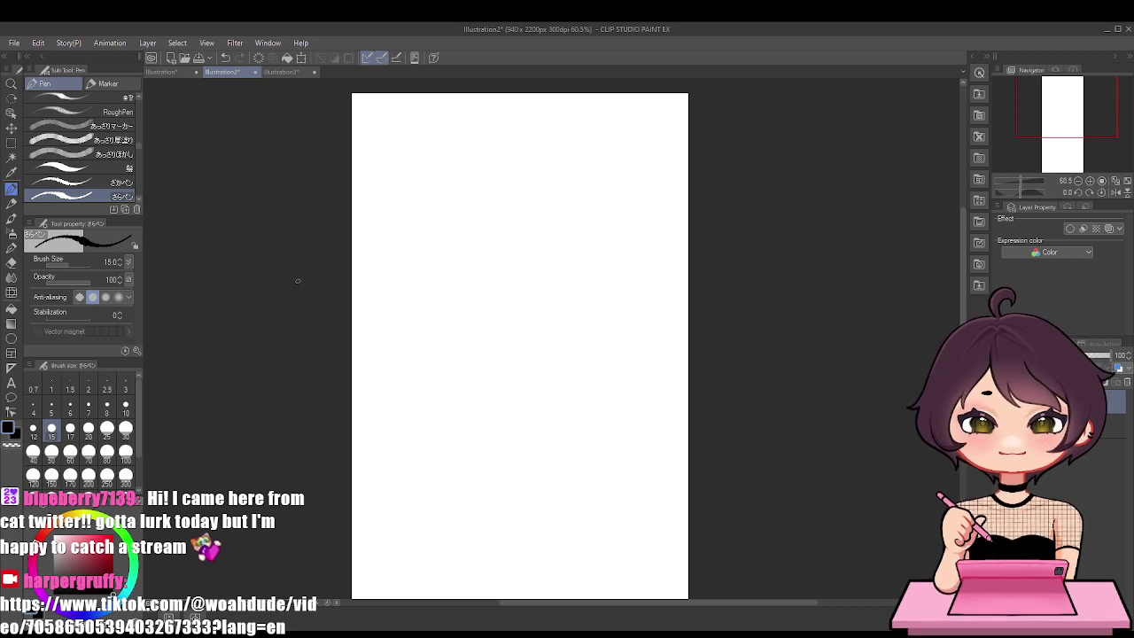
Try freehand full-width panel lines on the emptied canvas and undo each one
{"action": "left_click_drag", "start_coordinate": [353, 267], "coordinate": [687, 263]}
{"action": "key", "text": "ctrl+z"}
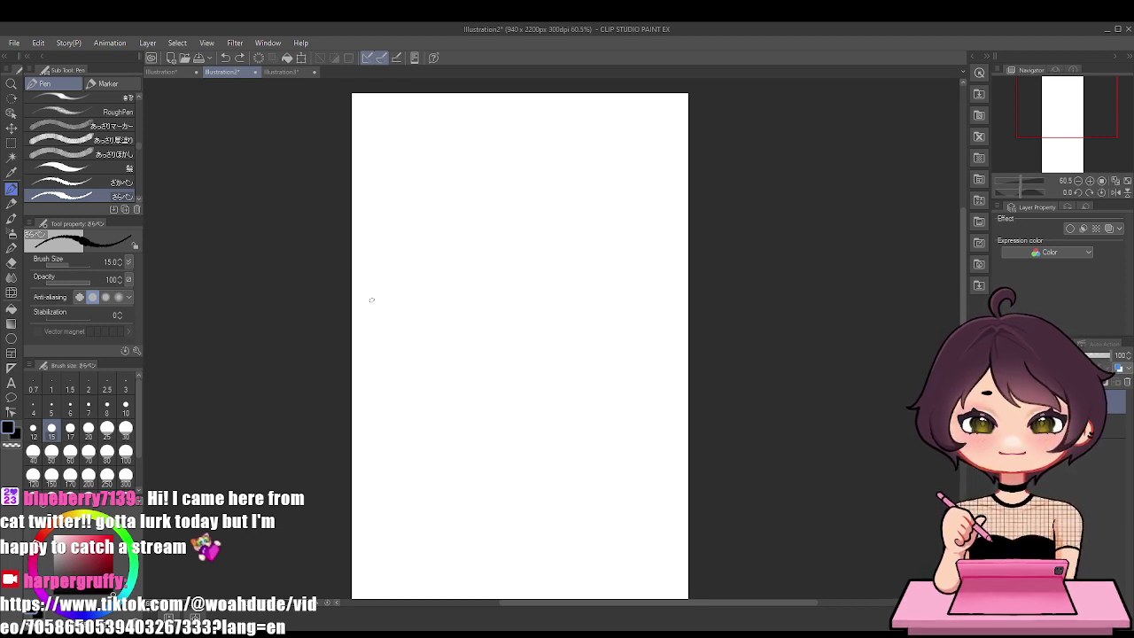
{"action": "left_click_drag", "start_coordinate": [352, 320], "coordinate": [757, 314]}
{"action": "key", "text": "ctrl+z"}
{"action": "left_click_drag", "start_coordinate": [352, 322], "coordinate": [689, 343]}
{"action": "key", "text": "ctrl+z"}
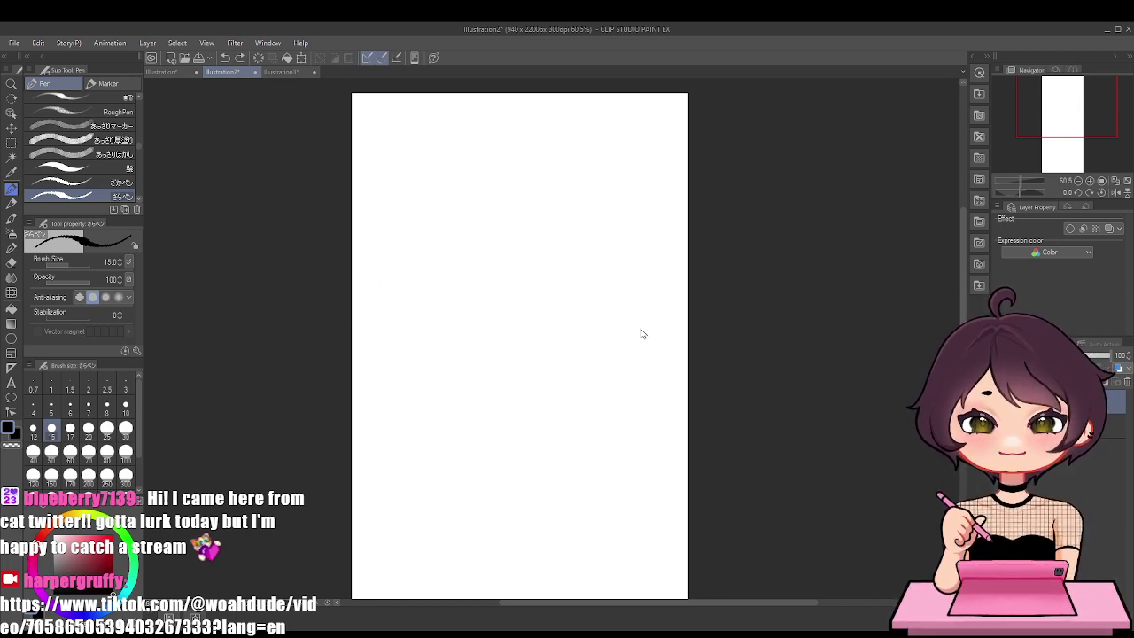
{"action": "left_click_drag", "start_coordinate": [344, 323], "coordinate": [707, 318]}
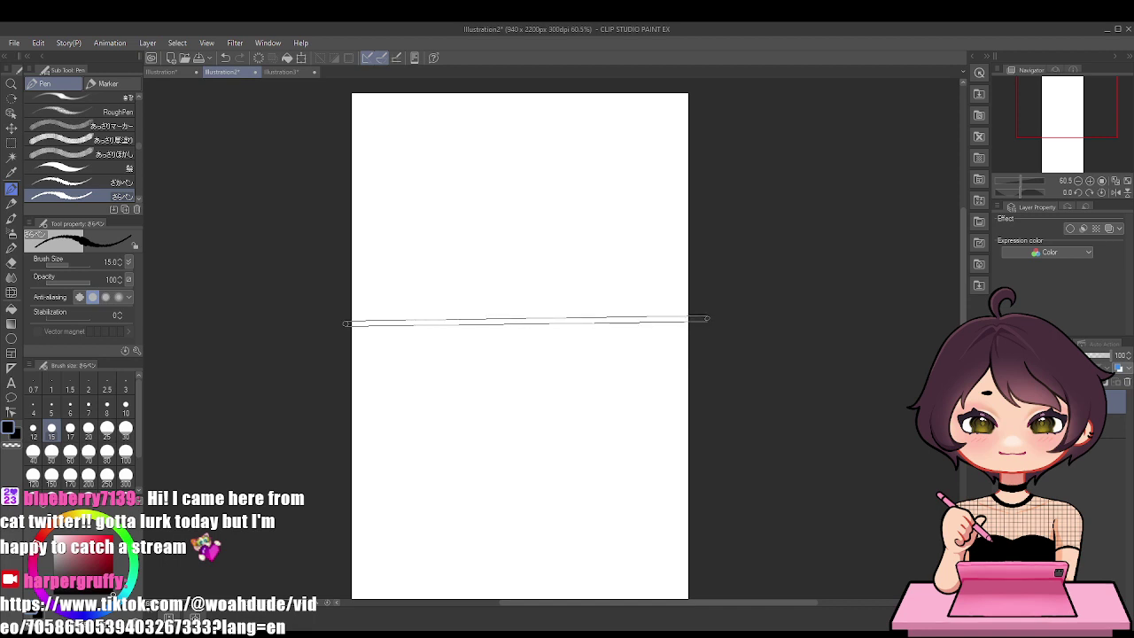
{"action": "key", "text": "ctrl+z"}
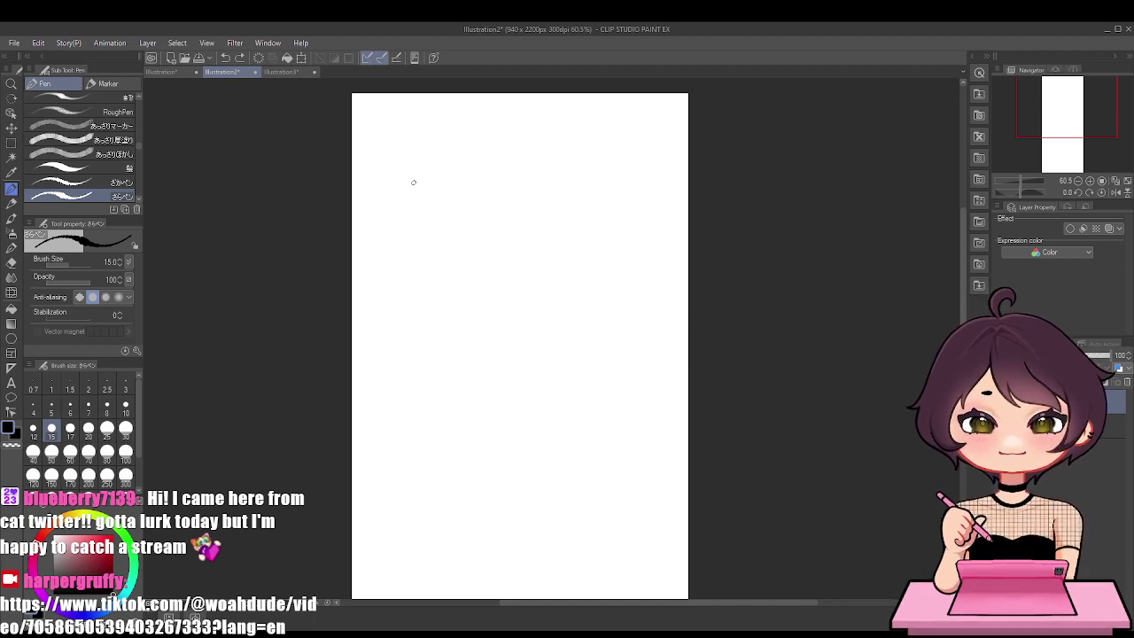
Draw a horizontal panel line across the canvas and a vertical line splitting the area above it in two
{"action": "left_click_drag", "start_coordinate": [362, 293], "coordinate": [702, 270]}
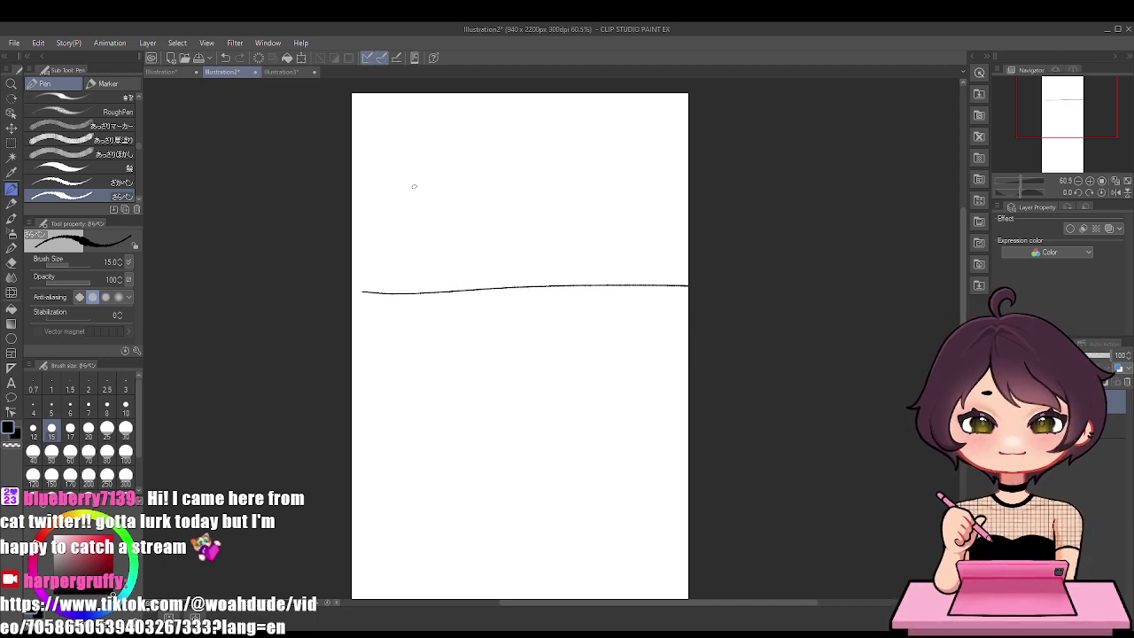
{"action": "left_click_drag", "start_coordinate": [531, 96], "coordinate": [532, 313]}
{"action": "key", "text": "ctrl+z"}
{"action": "mouse_move", "coordinate": [540, 103]}
{"action": "left_mouse_down"}
{"action": "mouse_move", "coordinate": [538, 263]}
{"action": "mouse_move", "coordinate": [540, 103]}
{"action": "left_mouse_up"}
{"action": "key", "text": "ctrl+z"}
Sketch a figure's jaw curve, two neck lines and left shoulder arc in the upper-left panel, undoing stray strokes
{"action": "mouse_move", "coordinate": [394, 162]}
{"action": "left_mouse_down"}
{"action": "mouse_move", "coordinate": [462, 207]}
{"action": "mouse_move", "coordinate": [481, 149]}
{"action": "left_mouse_up"}
{"action": "mouse_move", "coordinate": [434, 211]}
{"action": "left_mouse_down"}
{"action": "mouse_move", "coordinate": [436, 225]}
{"action": "mouse_move", "coordinate": [471, 228]}
{"action": "left_mouse_up"}
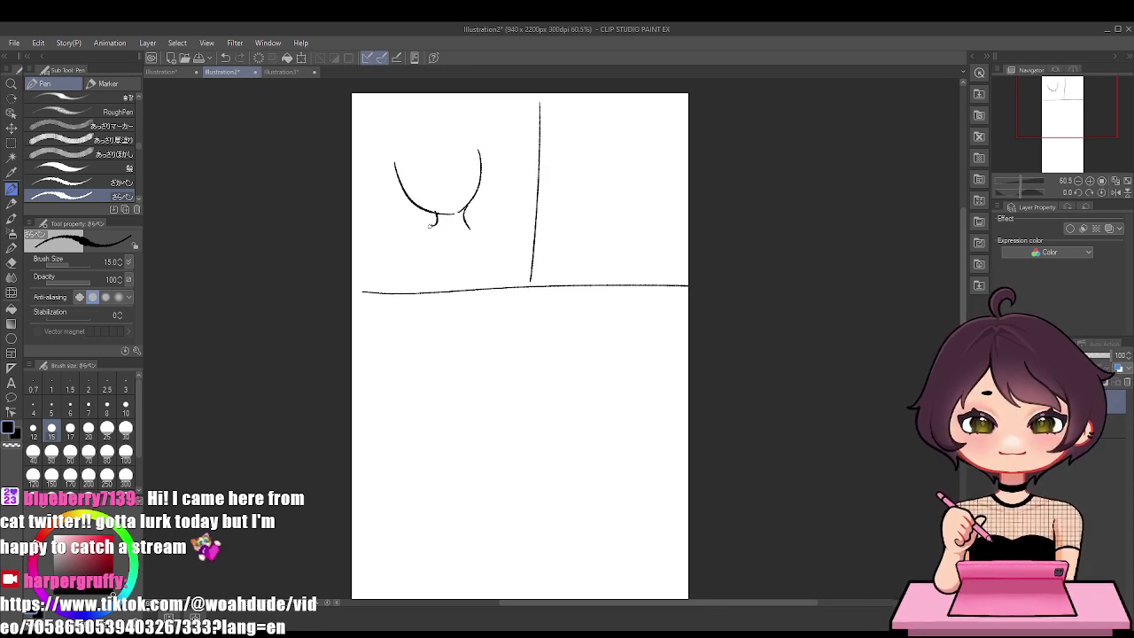
{"action": "mouse_move", "coordinate": [384, 221]}
{"action": "left_mouse_down"}
{"action": "mouse_move", "coordinate": [434, 223]}
{"action": "mouse_move", "coordinate": [393, 282]}
{"action": "left_mouse_up"}
{"action": "key", "text": "ctrl+z"}
{"action": "key", "text": "ctrl+z"}
{"action": "mouse_move", "coordinate": [430, 223]}
{"action": "left_mouse_down"}
{"action": "mouse_move", "coordinate": [373, 240]}
{"action": "mouse_move", "coordinate": [389, 236]}
{"action": "mouse_move", "coordinate": [387, 222]}
{"action": "mouse_move", "coordinate": [394, 281]}
{"action": "left_mouse_up"}
{"action": "key", "text": "ctrl+z"}
Try the figure's arms and right shoulder above the panel line, and undo those strokes
{"action": "left_click_drag", "start_coordinate": [408, 240], "coordinate": [427, 289]}
{"action": "key", "text": "ctrl+z"}
{"action": "mouse_move", "coordinate": [465, 216]}
{"action": "left_mouse_down"}
{"action": "mouse_move", "coordinate": [513, 224]}
{"action": "mouse_move", "coordinate": [521, 282]}
{"action": "left_mouse_up"}
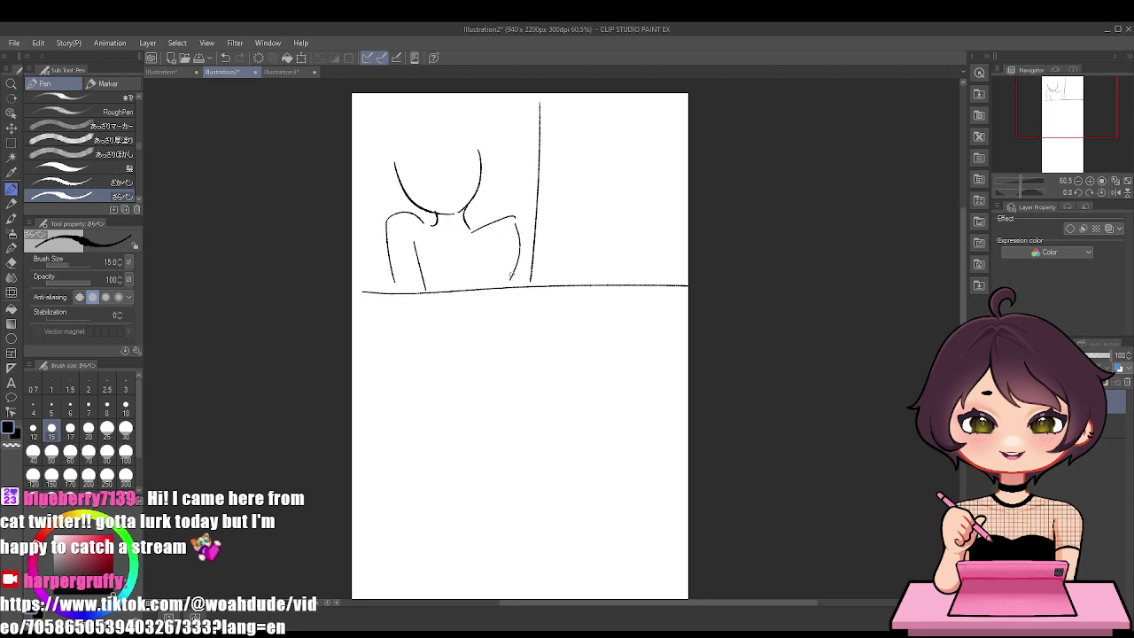
{"action": "left_click_drag", "start_coordinate": [487, 239], "coordinate": [481, 287]}
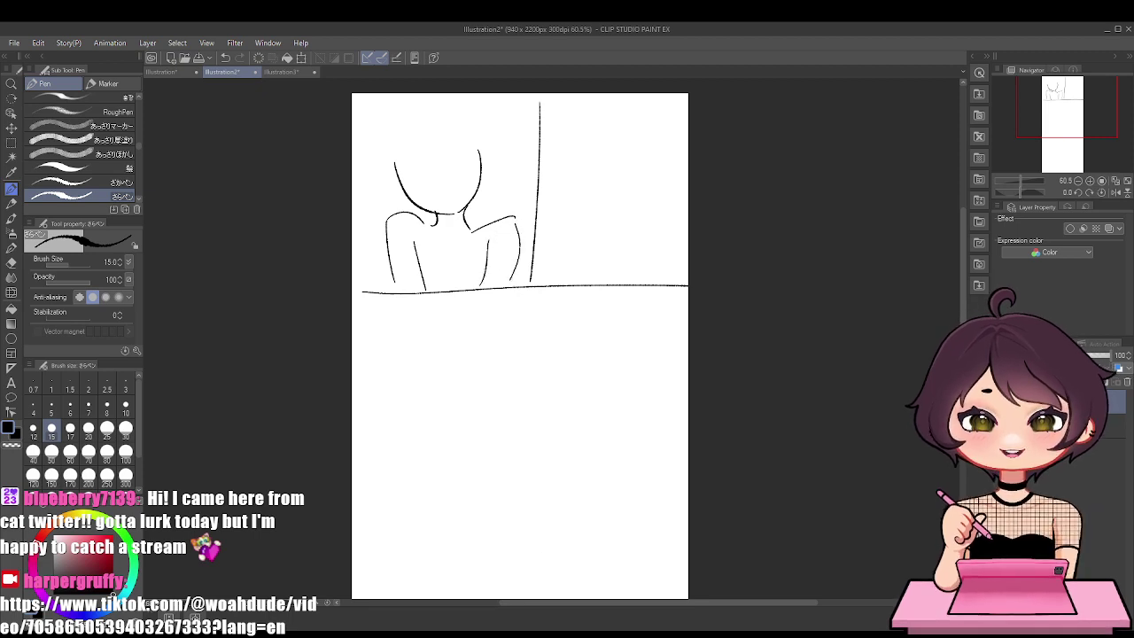
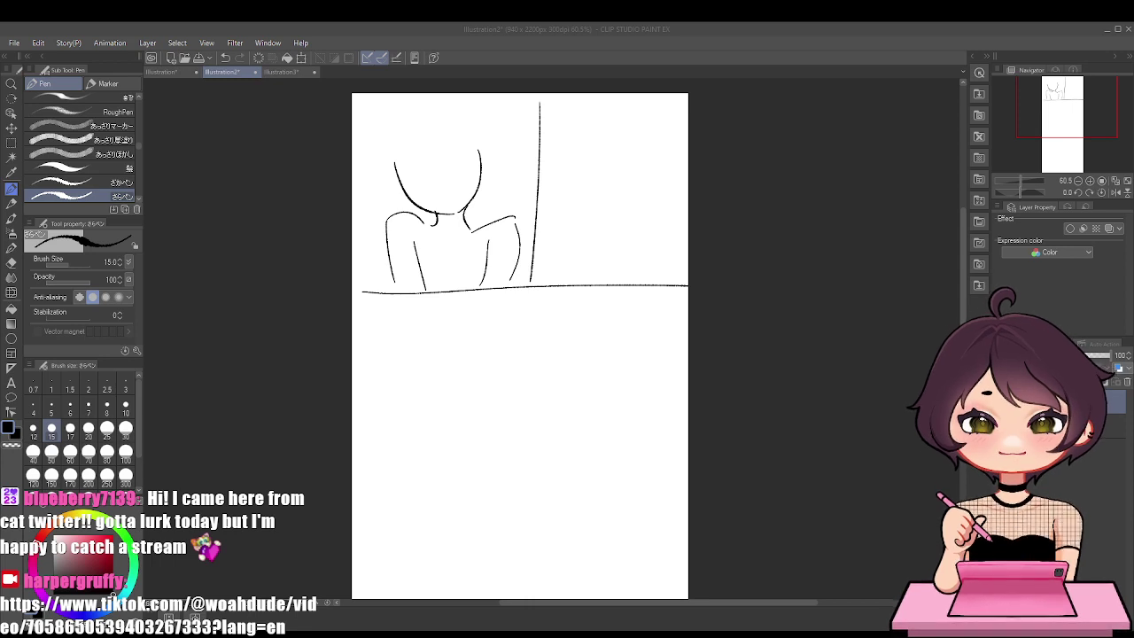
{"action": "key", "text": "ctrl+z"}
{"action": "key", "text": "ctrl+z"}
{"action": "key", "text": "ctrl+z"}
{"action": "key", "text": "ctrl+z"}
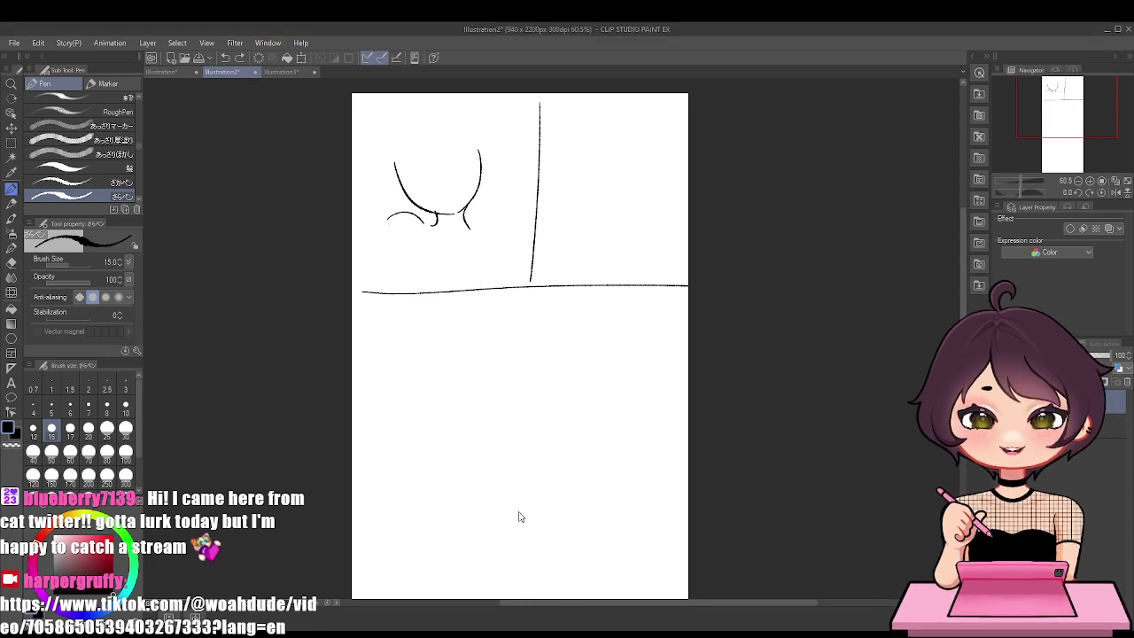
Undo the sketched figure and both panel lines until the canvas is empty
{"action": "key", "text": "ctrl+z"}
{"action": "key", "text": "ctrl+z"}
{"action": "key", "text": "ctrl+z"}
{"action": "key", "text": "ctrl+z"}
{"action": "key", "text": "ctrl+z"}
{"action": "key", "text": "ctrl+z"}
{"action": "key", "text": "ctrl+z"}
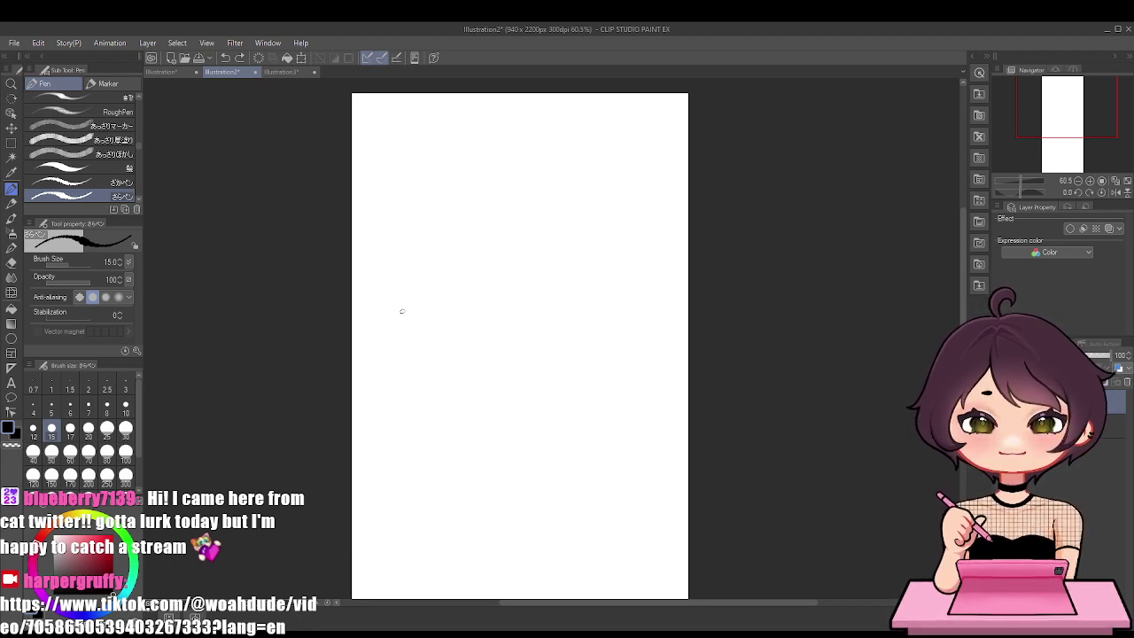
Try full-width horizontal panel lines on the empty canvas, undoing the unsatisfactory attempts and redrawing the line
{"action": "left_click_drag", "start_coordinate": [334, 289], "coordinate": [762, 307]}
{"action": "key", "text": "ctrl+z"}
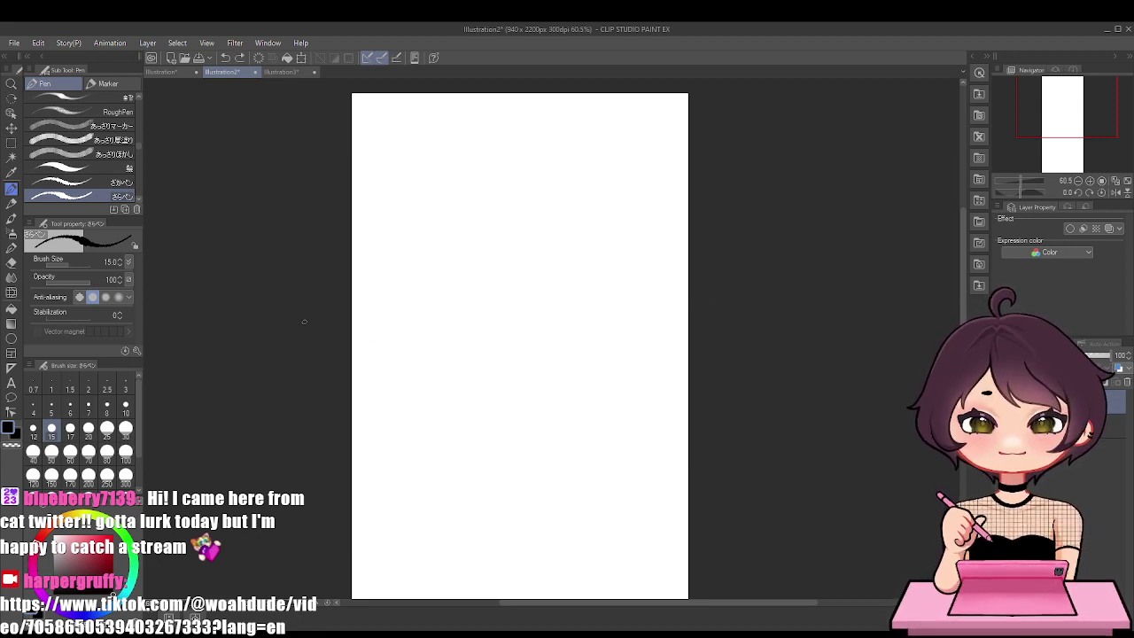
{"action": "left_click_drag", "start_coordinate": [305, 323], "coordinate": [772, 349]}
{"action": "key", "text": "ctrl+z"}
{"action": "left_click_drag", "start_coordinate": [337, 308], "coordinate": [709, 303]}
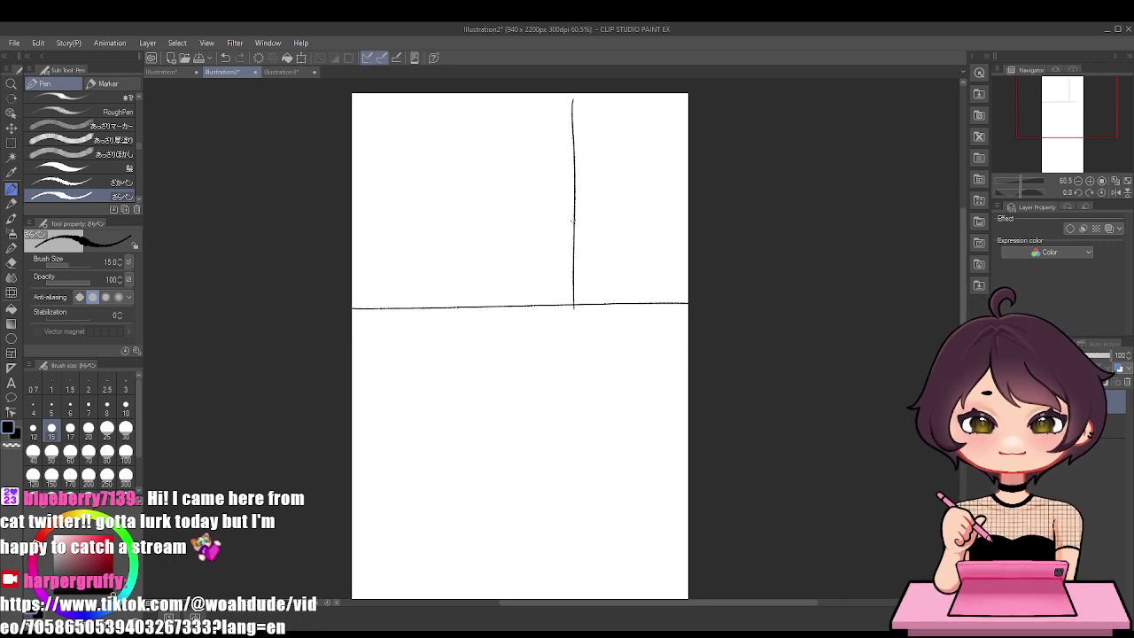
Try vertical dividers in the area above the horizontal line, then undo them and the horizontal line
{"action": "key", "text": "ctrl+z"}
{"action": "left_click_drag", "start_coordinate": [496, 102], "coordinate": [504, 310]}
{"action": "key", "text": "ctrl+z"}
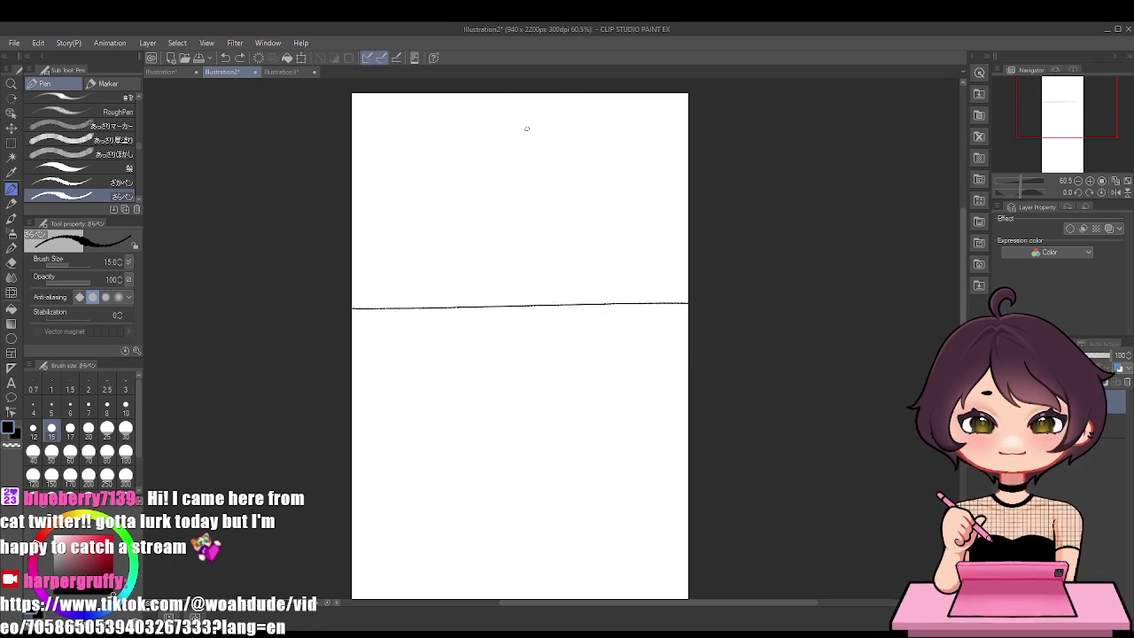
{"action": "left_click_drag", "start_coordinate": [519, 94], "coordinate": [521, 232]}
{"action": "key", "text": "ctrl+z"}
{"action": "left_click_drag", "start_coordinate": [524, 99], "coordinate": [520, 286]}
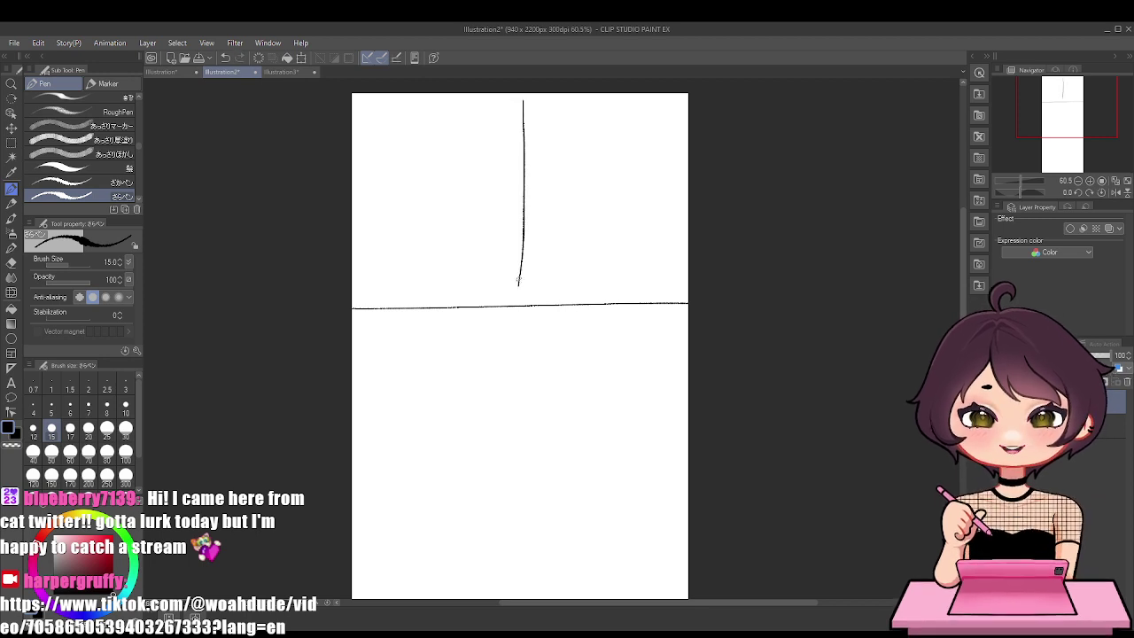
{"action": "key", "text": "ctrl+z"}
{"action": "key", "text": "ctrl+z"}
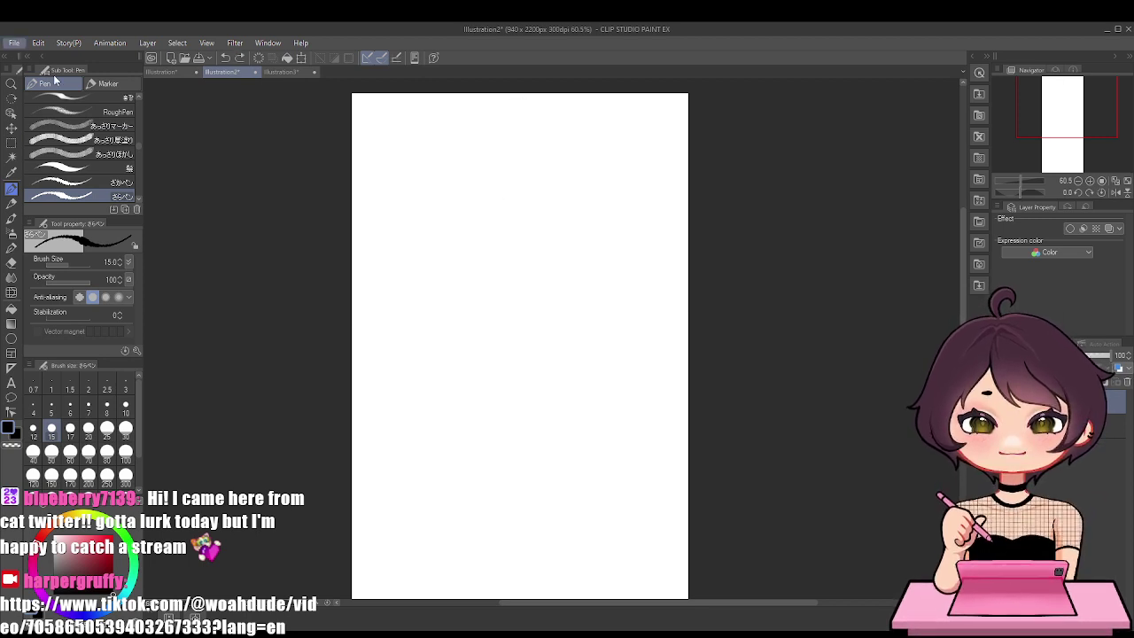
Open the finished comic 3.png as a reference and examine its panel layout from the first to the last panel
{"action": "key", "text": "alt+Tab"}
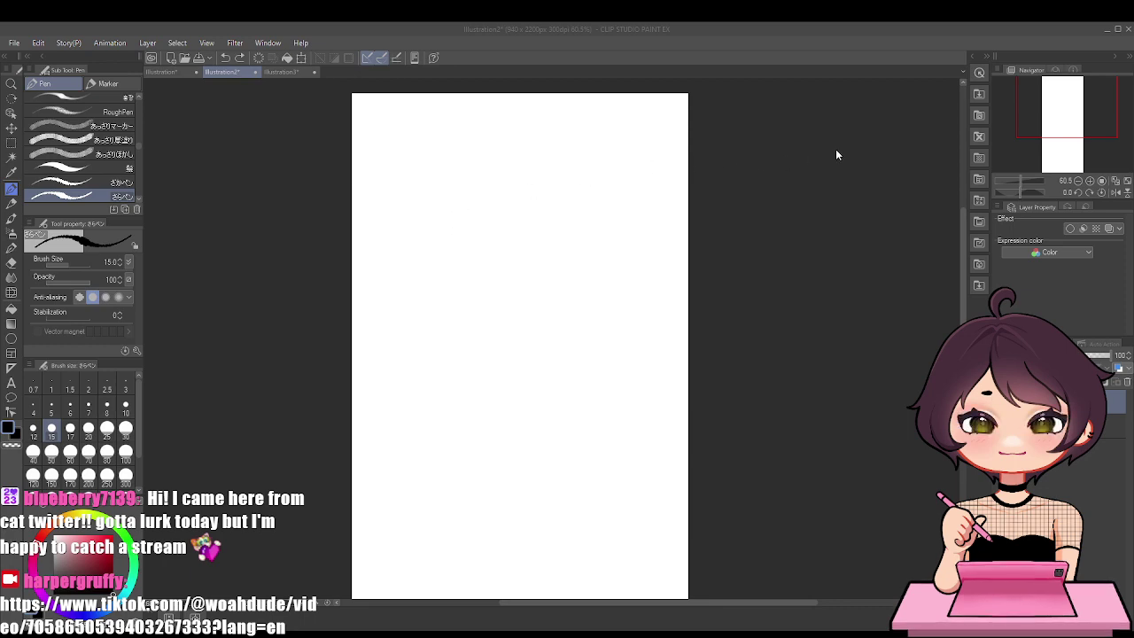
{"action": "scroll", "coordinate": [550, 114], "scroll_direction": "up", "scroll_amount": 3}
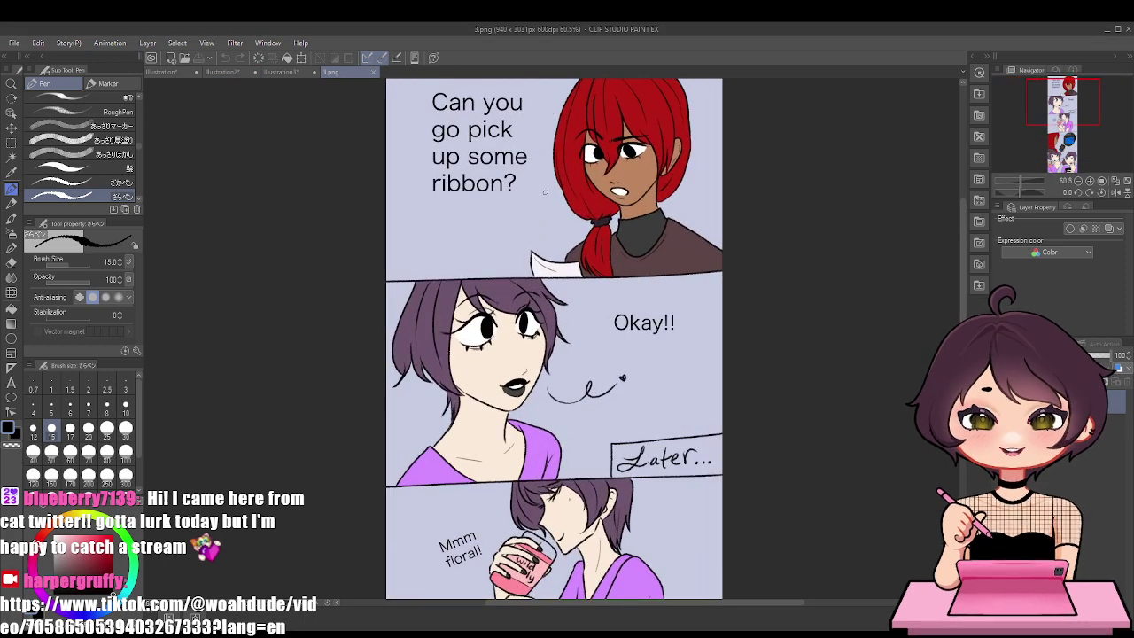
{"action": "left_click_drag", "start_coordinate": [962, 234], "coordinate": [960, 448]}
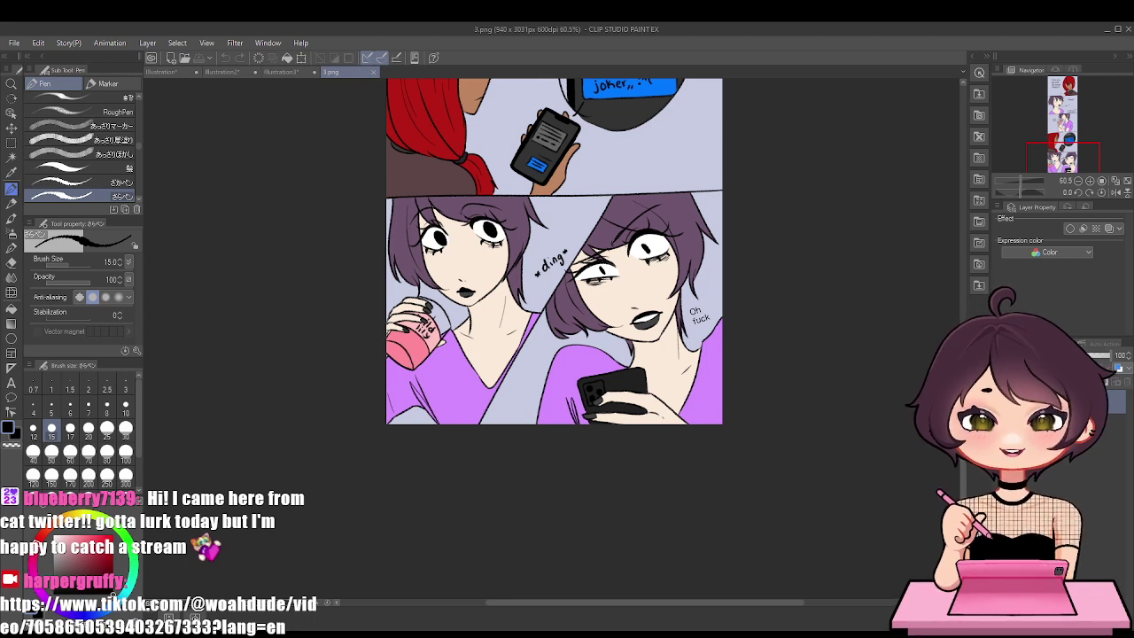
{"action": "scroll", "coordinate": [809, 435], "scroll_direction": "down", "scroll_amount": 5}
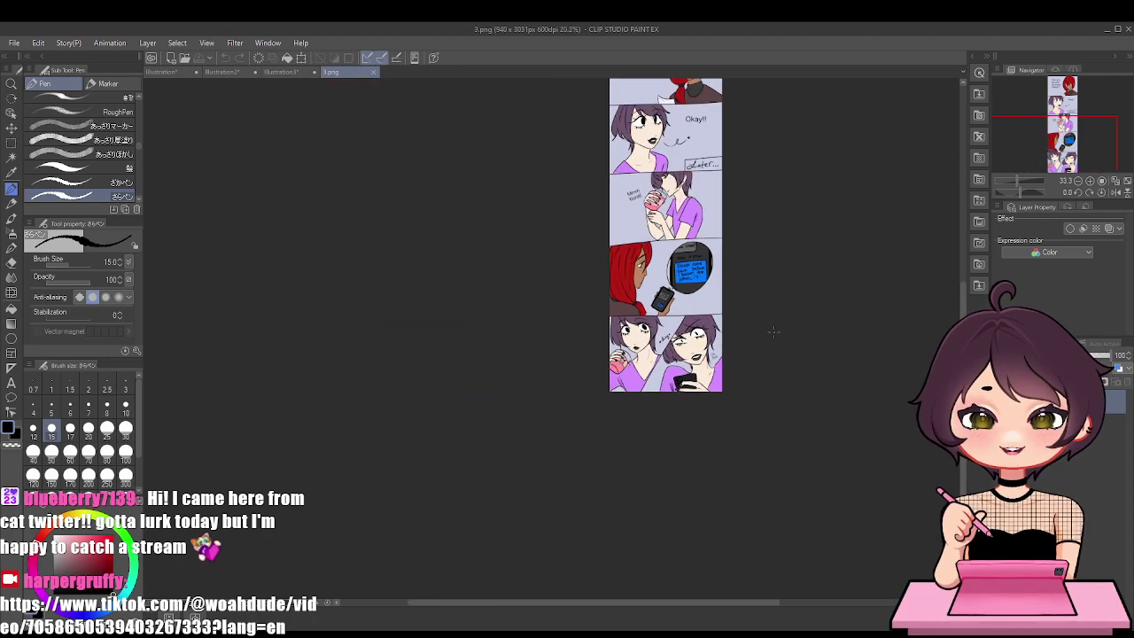
{"action": "scroll", "coordinate": [773, 187], "scroll_direction": "up", "scroll_amount": 1}
{"action": "scroll", "coordinate": [751, 110], "scroll_direction": "down", "scroll_amount": 4}
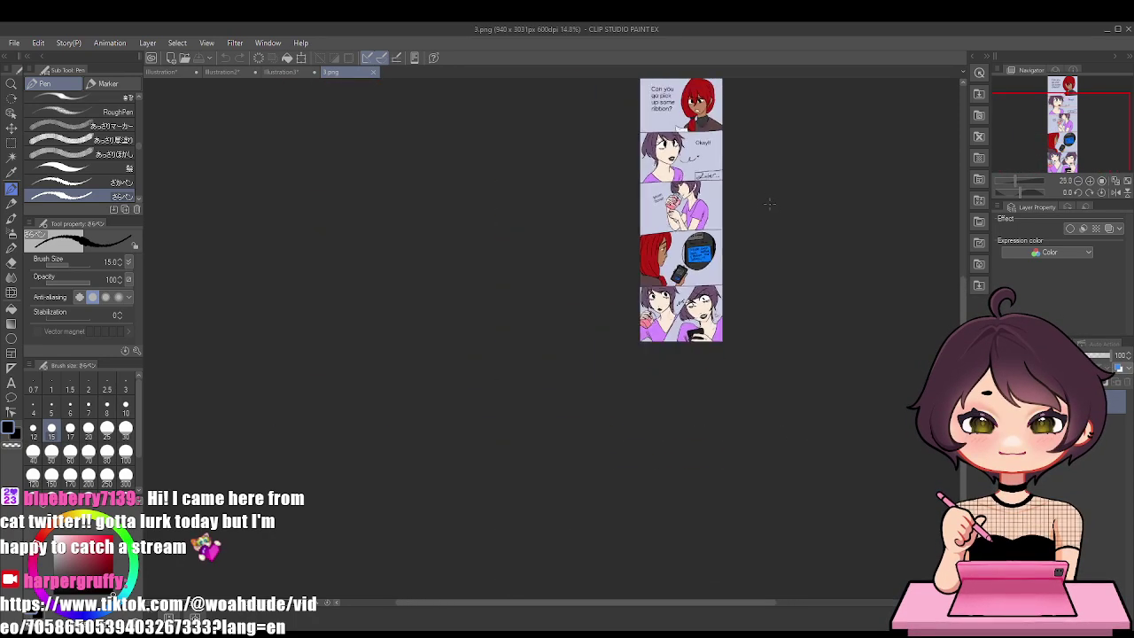
{"action": "scroll", "coordinate": [751, 110], "scroll_direction": "up", "scroll_amount": 4}
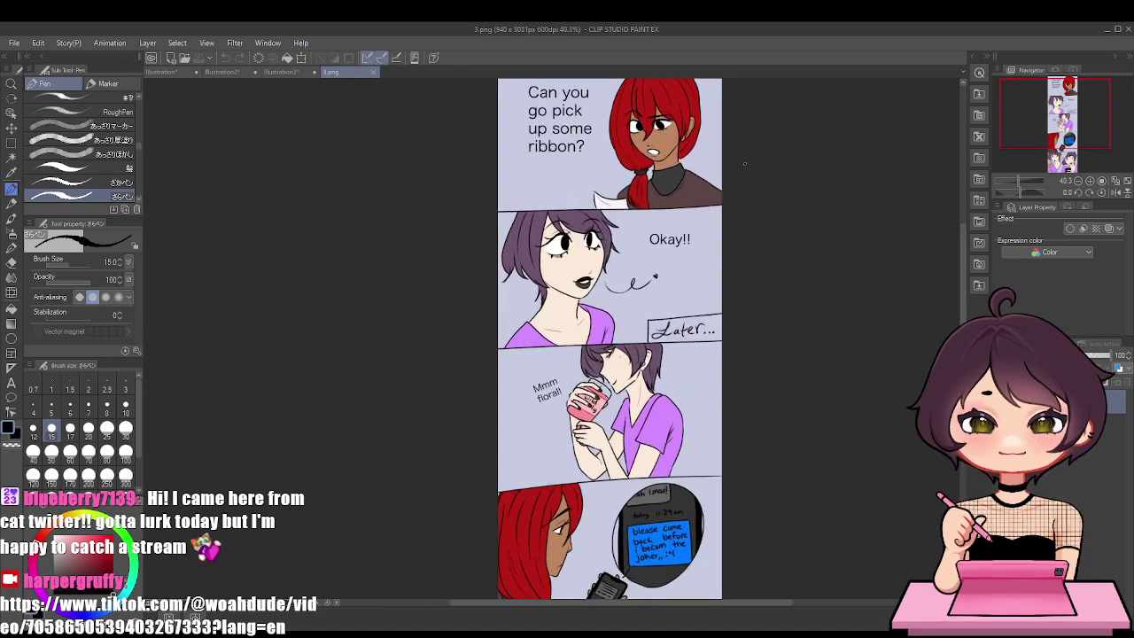
{"action": "scroll", "coordinate": [748, 188], "scroll_direction": "down", "scroll_amount": 1}
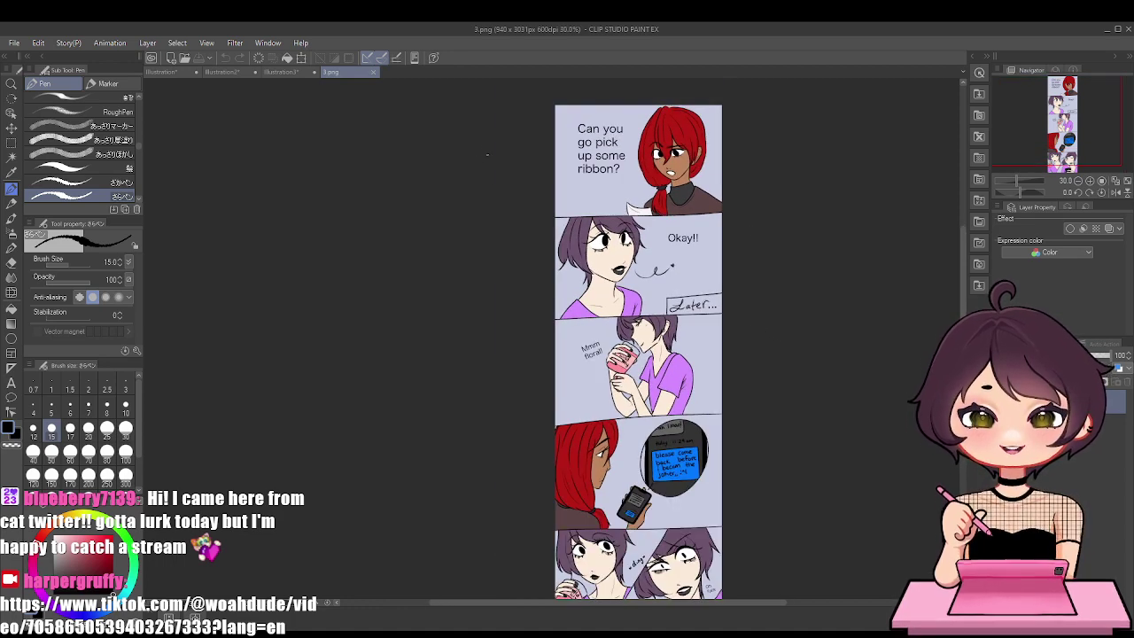
Return to the blank Illustration2 canvas and set its height to 2500 px
{"action": "left_click", "coordinate": [275, 71]}
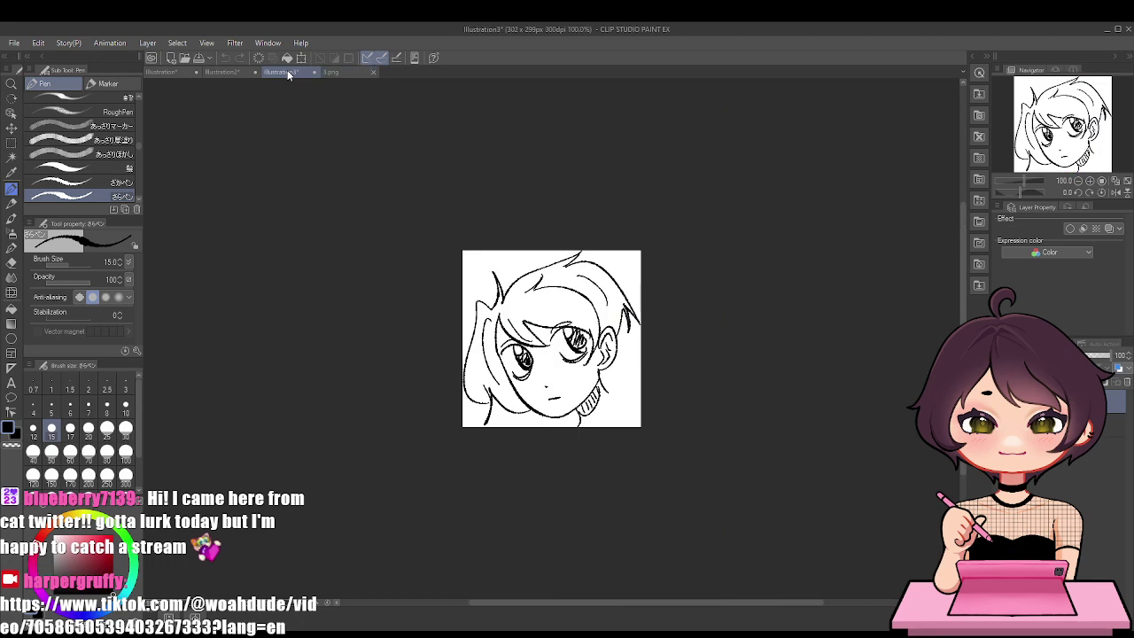
{"action": "left_click", "coordinate": [237, 71]}
{"action": "scroll", "coordinate": [478, 247], "scroll_direction": "down", "scroll_amount": 1}
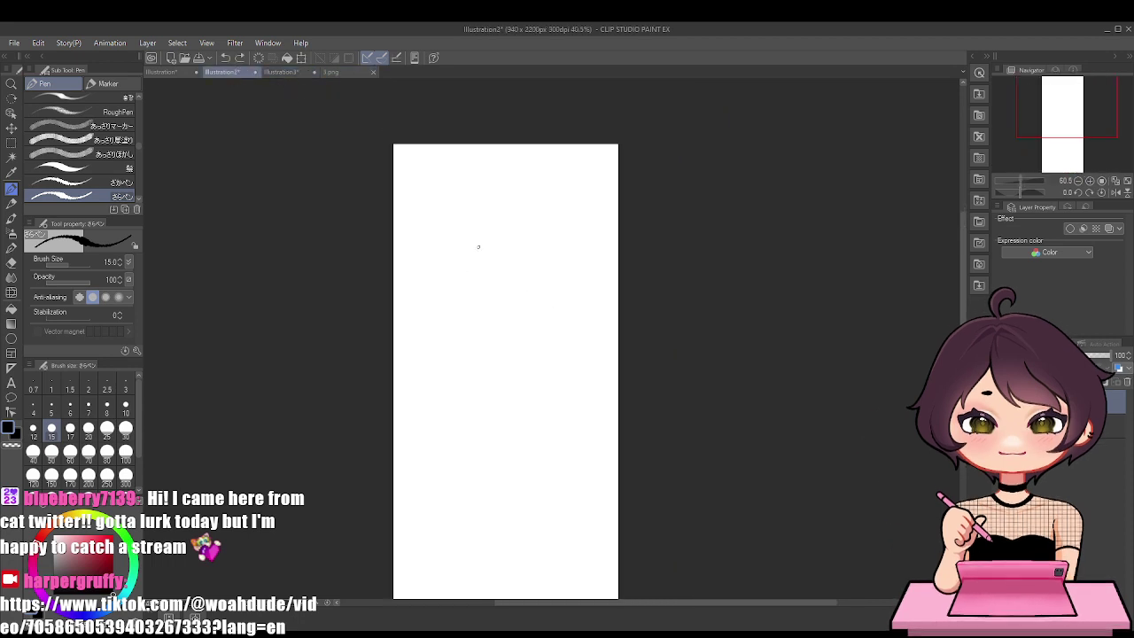
{"action": "scroll", "coordinate": [479, 247], "scroll_direction": "down", "scroll_amount": 2}
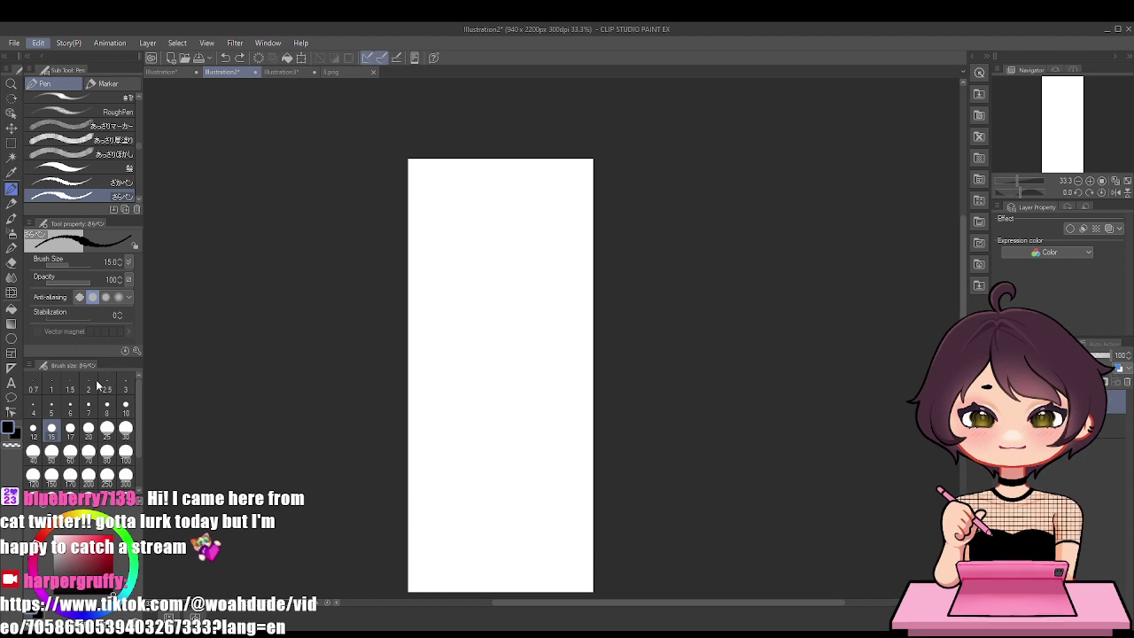
{"action": "key", "text": "ctrl+t"}
{"action": "scroll", "coordinate": [556, 329], "scroll_direction": "down", "scroll_amount": 2}
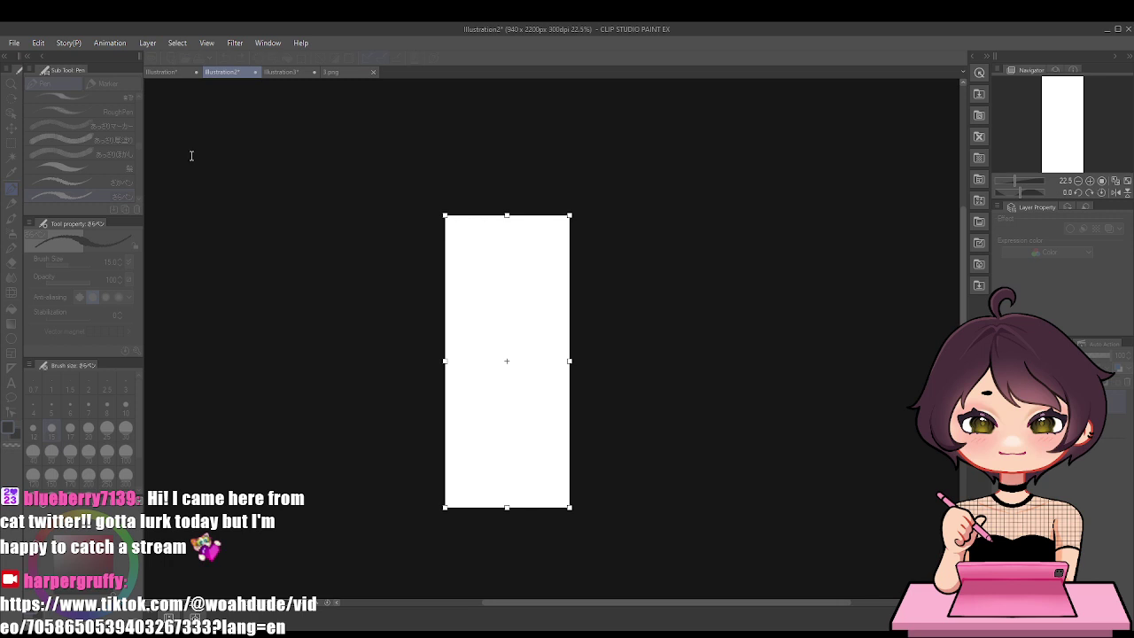
{"action": "type", "text": "2500"}
{"action": "left_click", "coordinate": [350, 134]}
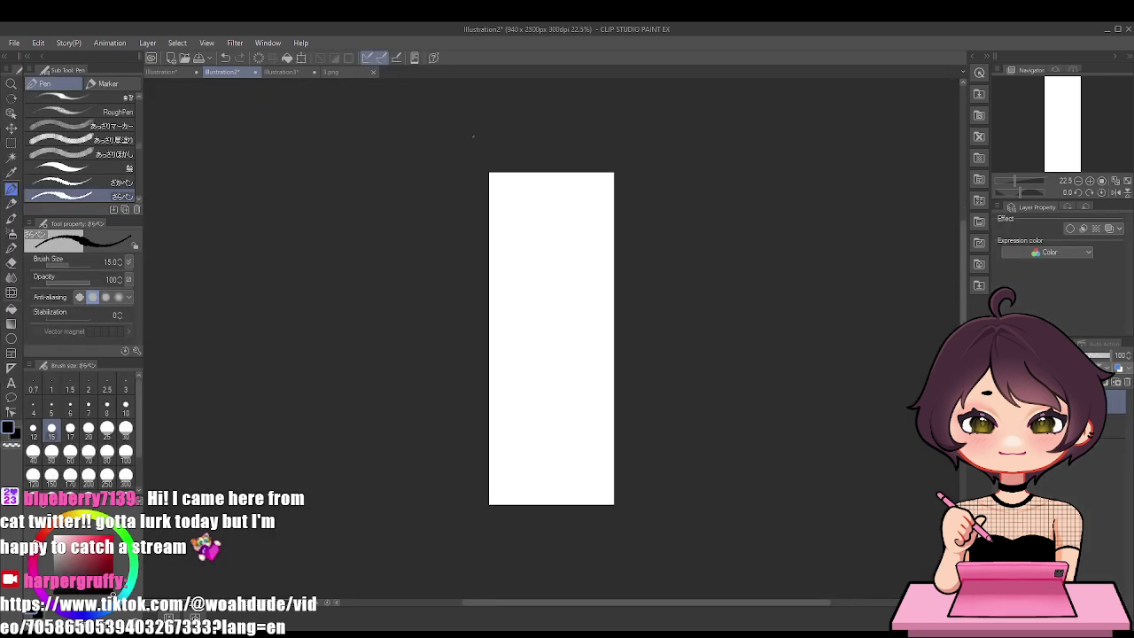
Try a panel line sloping down across the upper part of the canvas, and undo it
{"action": "scroll", "coordinate": [557, 199], "scroll_direction": "up", "scroll_amount": 5}
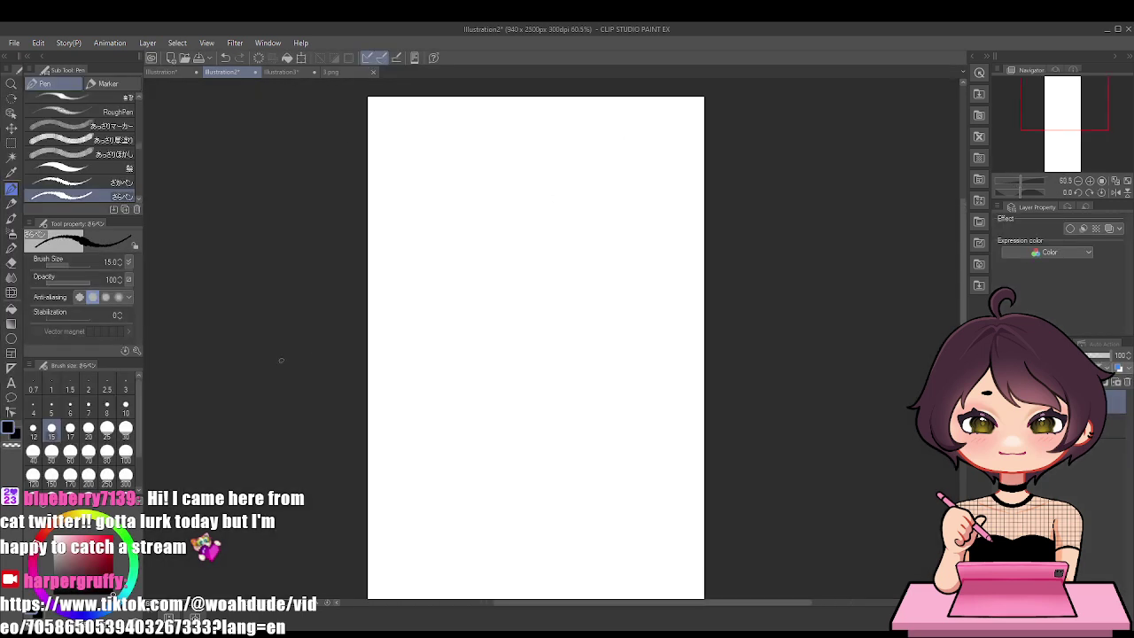
{"action": "left_click_drag", "start_coordinate": [370, 250], "coordinate": [706, 352]}
{"action": "key", "text": "ctrl+z"}
Reorder the open documents so 3.png sits directly after Illustration2, and return to Illustration2
{"action": "left_click", "coordinate": [302, 74]}
{"action": "left_click", "coordinate": [341, 70]}
{"action": "left_click_drag", "start_coordinate": [341, 70], "coordinate": [287, 73]}
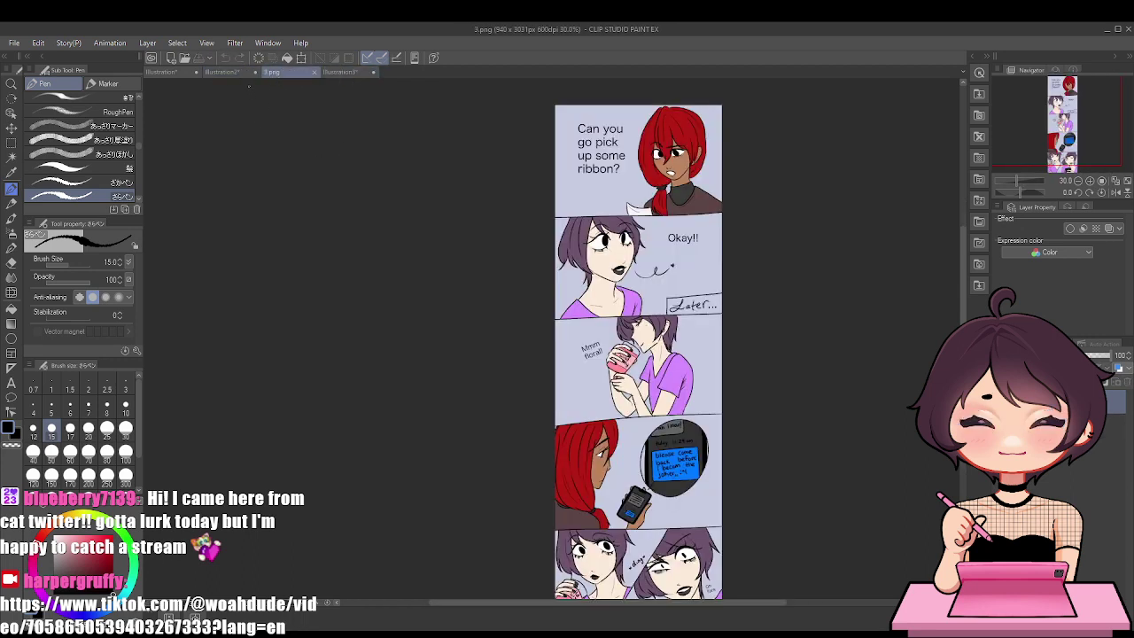
{"action": "left_click", "coordinate": [222, 72]}
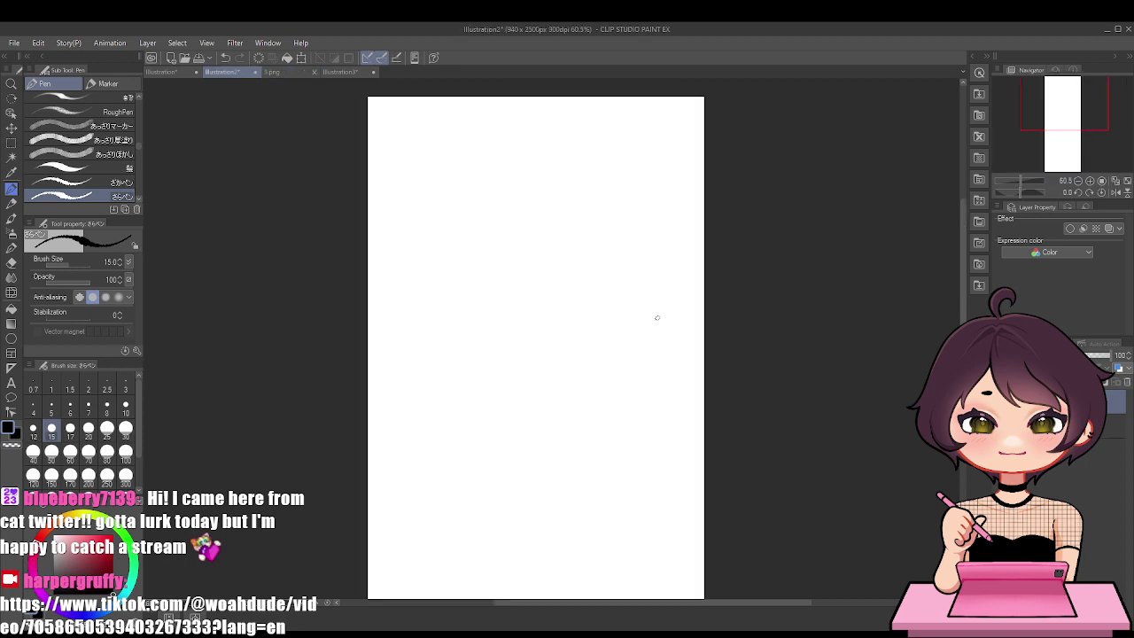
Draw two full-width straight panel lines on Illustration2, the upper one rising and the lower one falling toward the right, using 3.png for comparison
{"action": "left_click_drag", "start_coordinate": [657, 318], "coordinate": [741, 288]}
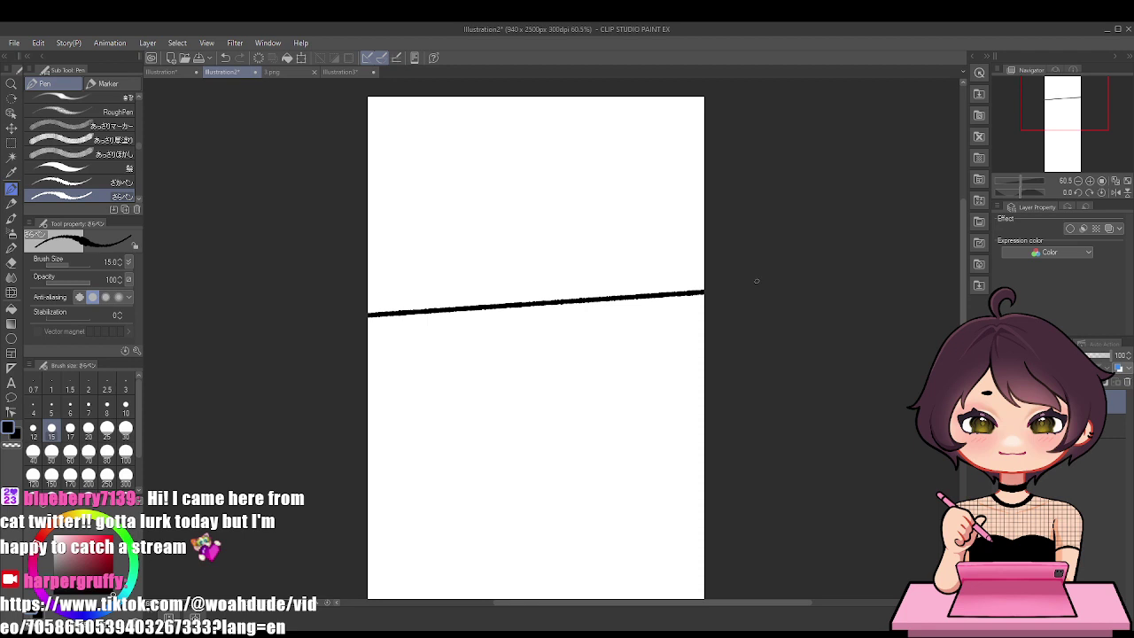
{"action": "left_click", "coordinate": [275, 72]}
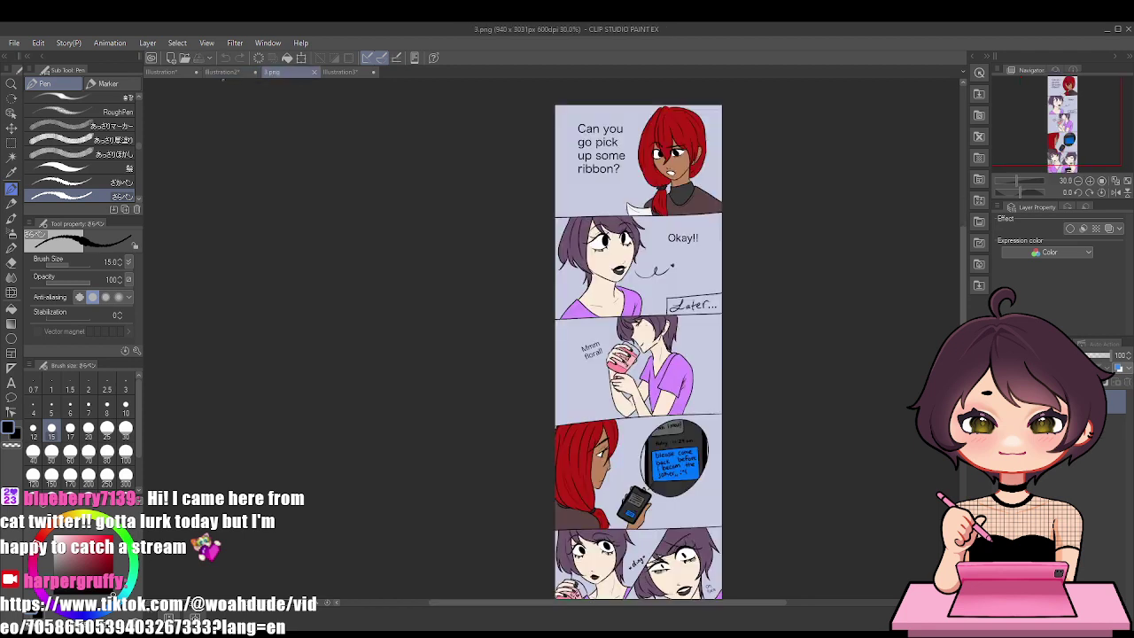
{"action": "left_click", "coordinate": [222, 71]}
{"action": "scroll", "coordinate": [410, 408], "scroll_direction": "down", "scroll_amount": 2}
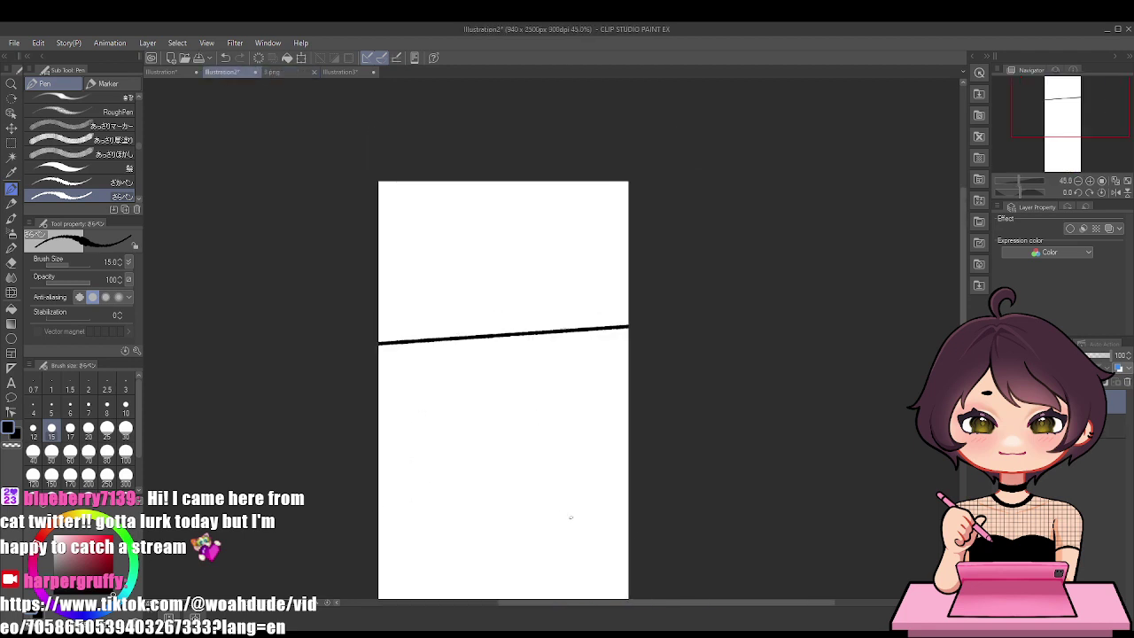
{"action": "left_click_drag", "start_coordinate": [362, 494], "coordinate": [643, 512]}
Recheck the layout in 3.png and draw a third full-width panel line on Illustration2, rising toward the right below the other two
{"action": "left_click", "coordinate": [274, 72]}
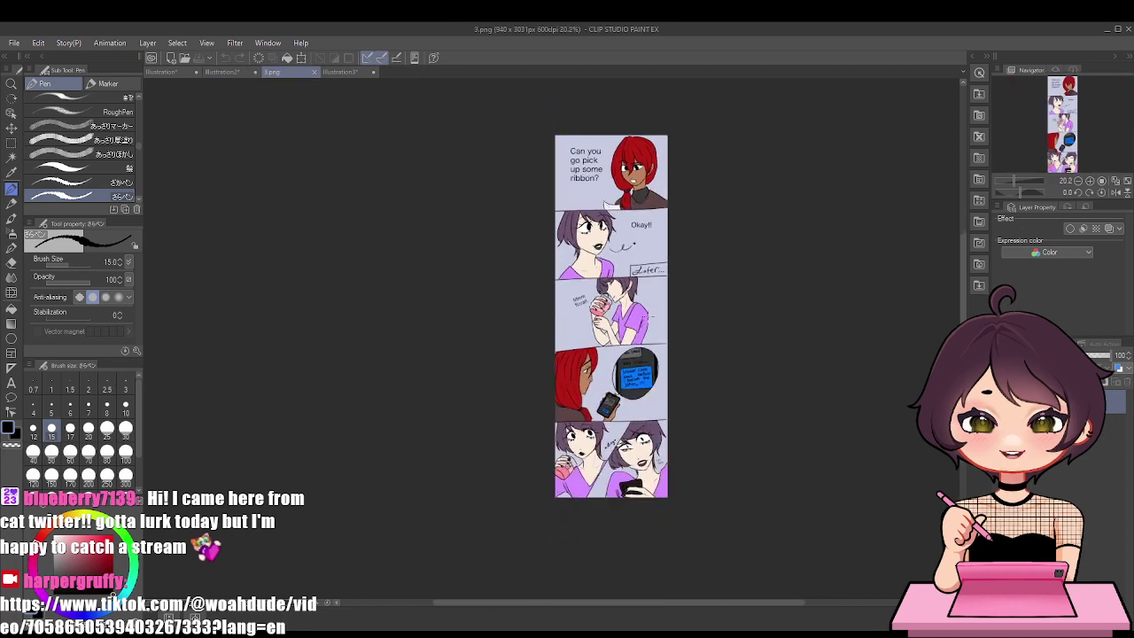
{"action": "left_click", "coordinate": [233, 72]}
{"action": "scroll", "coordinate": [416, 306], "scroll_direction": "down", "scroll_amount": 2}
{"action": "scroll", "coordinate": [411, 481], "scroll_direction": "down", "scroll_amount": 2}
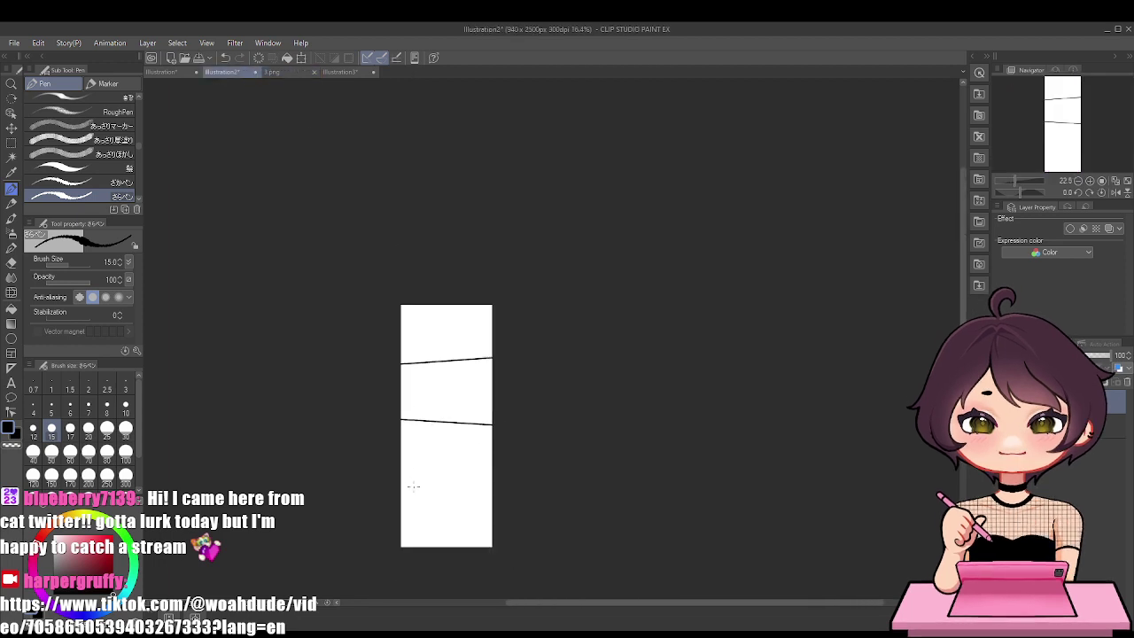
{"action": "scroll", "coordinate": [405, 486], "scroll_direction": "up", "scroll_amount": 3}
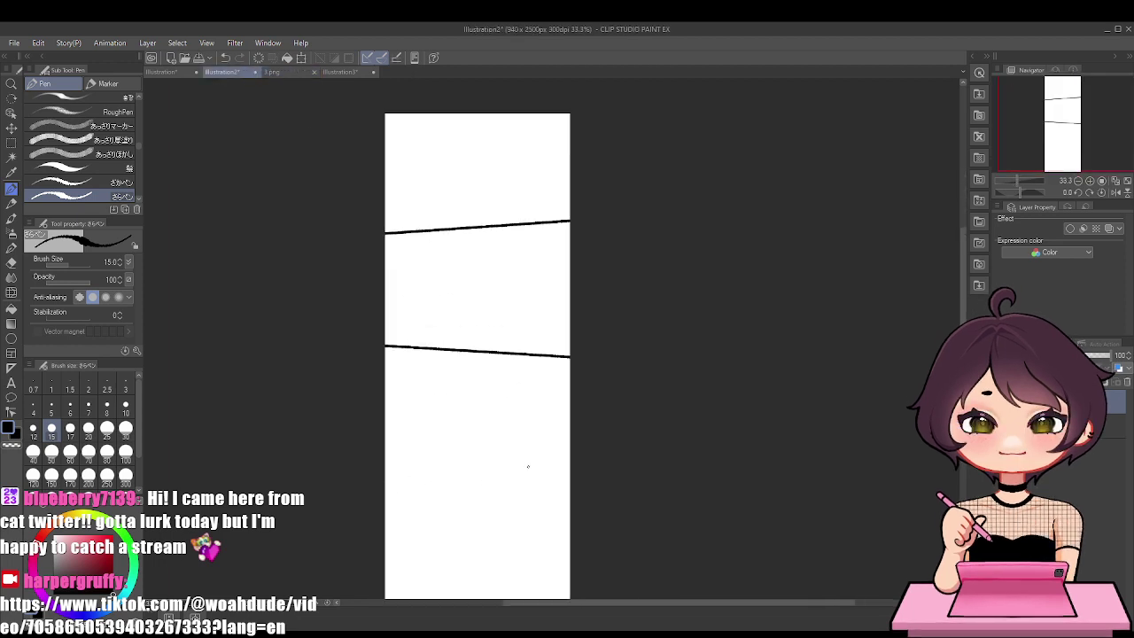
{"action": "left_click_drag", "start_coordinate": [379, 483], "coordinate": [588, 464]}
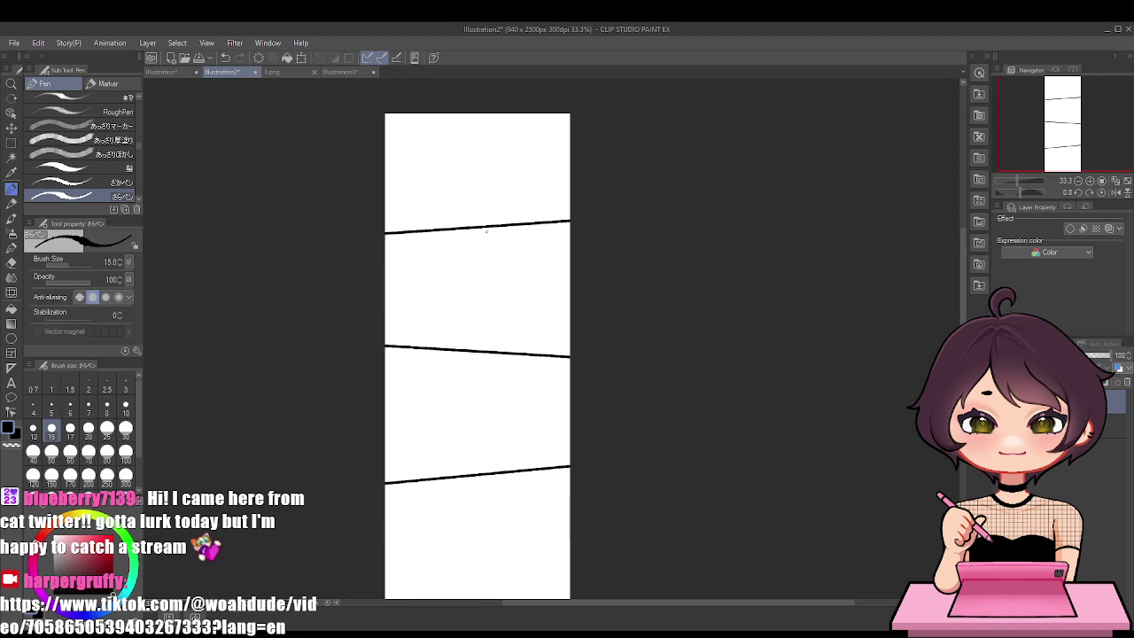
Start resizing the canvas with a height of 3000 px and align the frame's top edge with the existing canvas top
{"action": "scroll", "coordinate": [486, 231], "scroll_direction": "down", "scroll_amount": 1}
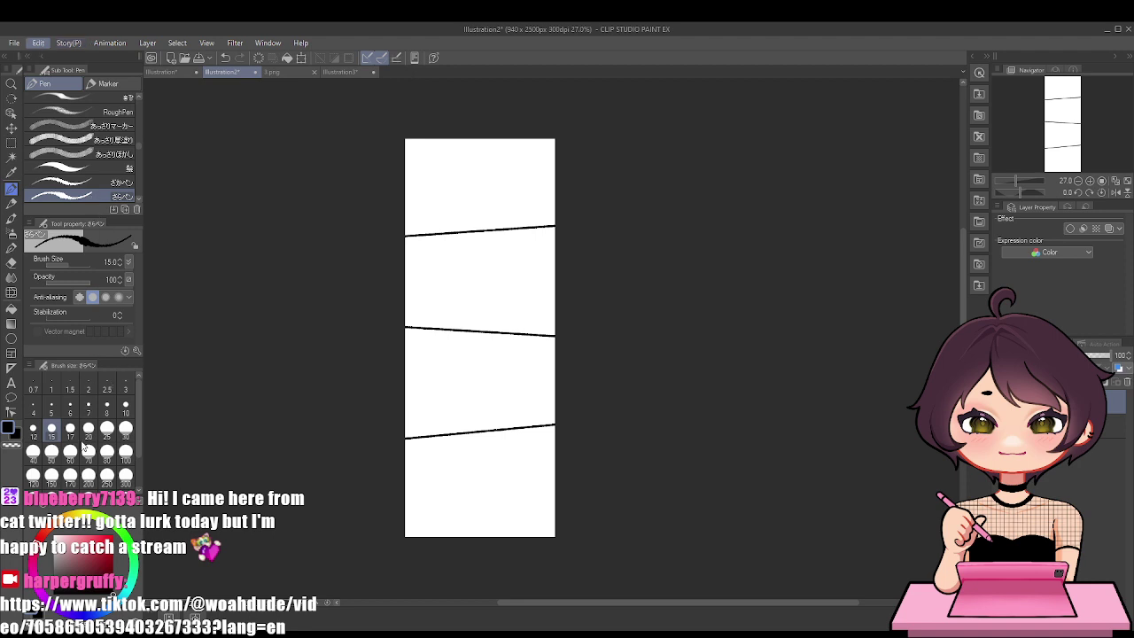
{"action": "key", "text": "ctrl+t"}
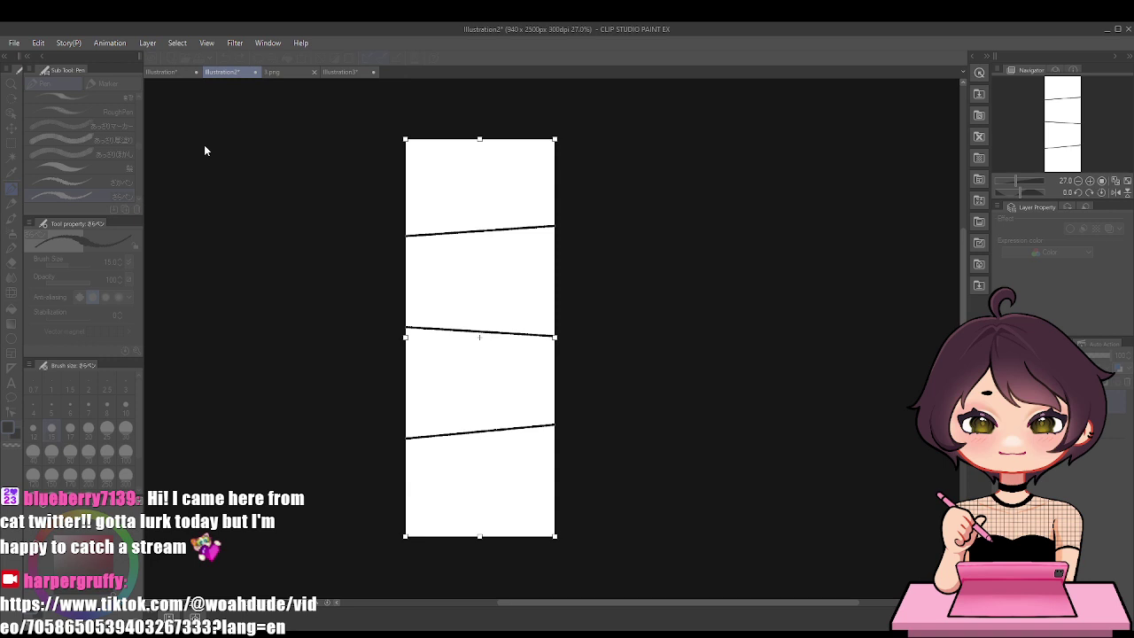
{"action": "type", "text": "300"}
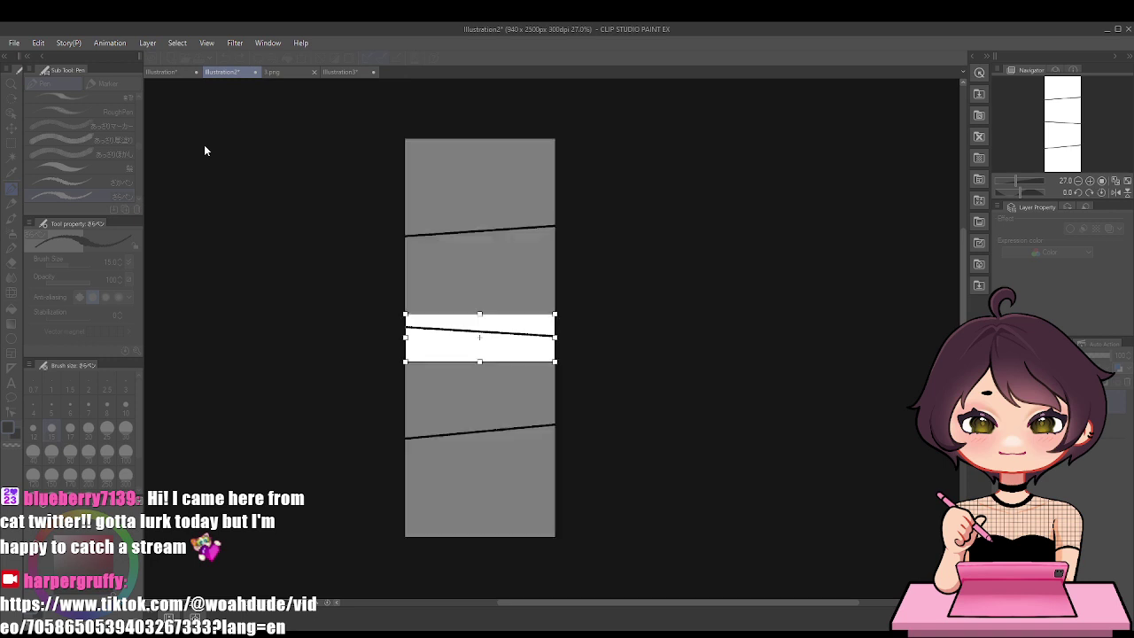
{"action": "type", "text": "0"}
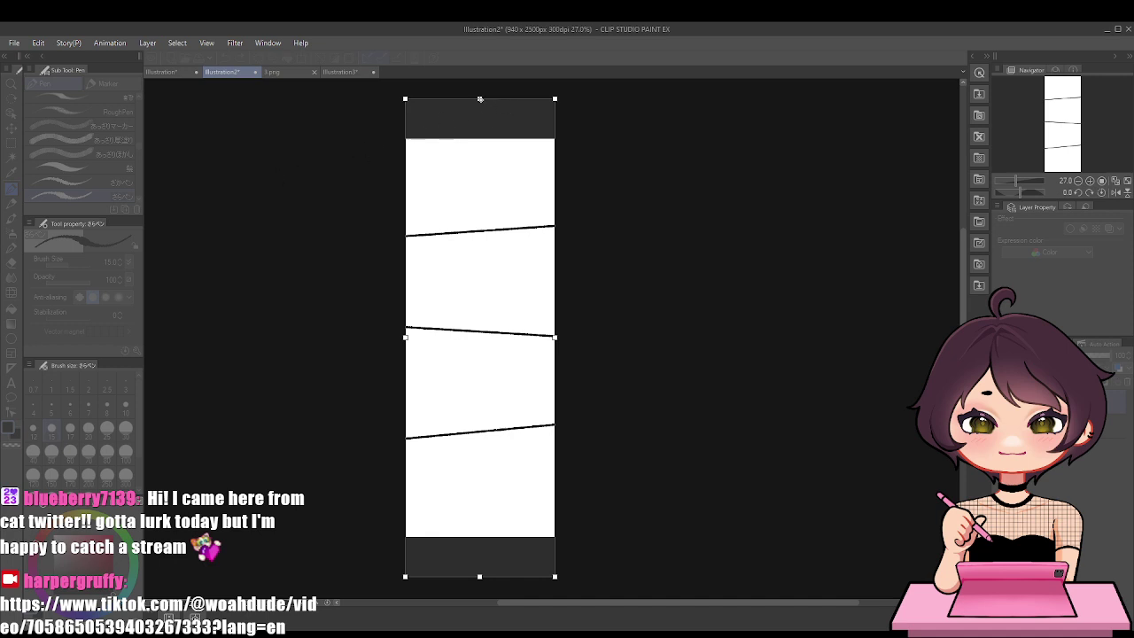
{"action": "left_click_drag", "start_coordinate": [480, 99], "coordinate": [480, 139]}
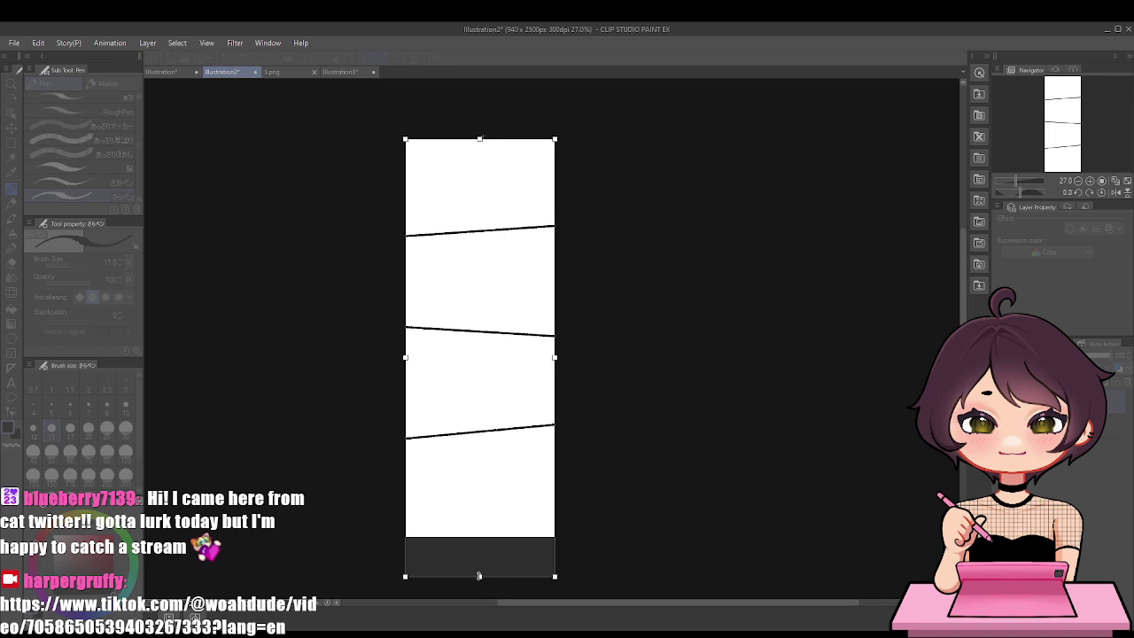
Extend the canvas downward below the existing artwork to a height of 3100 px and apply the resize
{"action": "left_click_drag", "start_coordinate": [478, 576], "coordinate": [485, 623]}
{"action": "scroll", "coordinate": [463, 492], "scroll_direction": "down", "scroll_amount": 2}
{"action": "scroll", "coordinate": [457, 523], "scroll_direction": "down", "scroll_amount": 1}
{"action": "scroll", "coordinate": [470, 550], "scroll_direction": "up", "scroll_amount": 4}
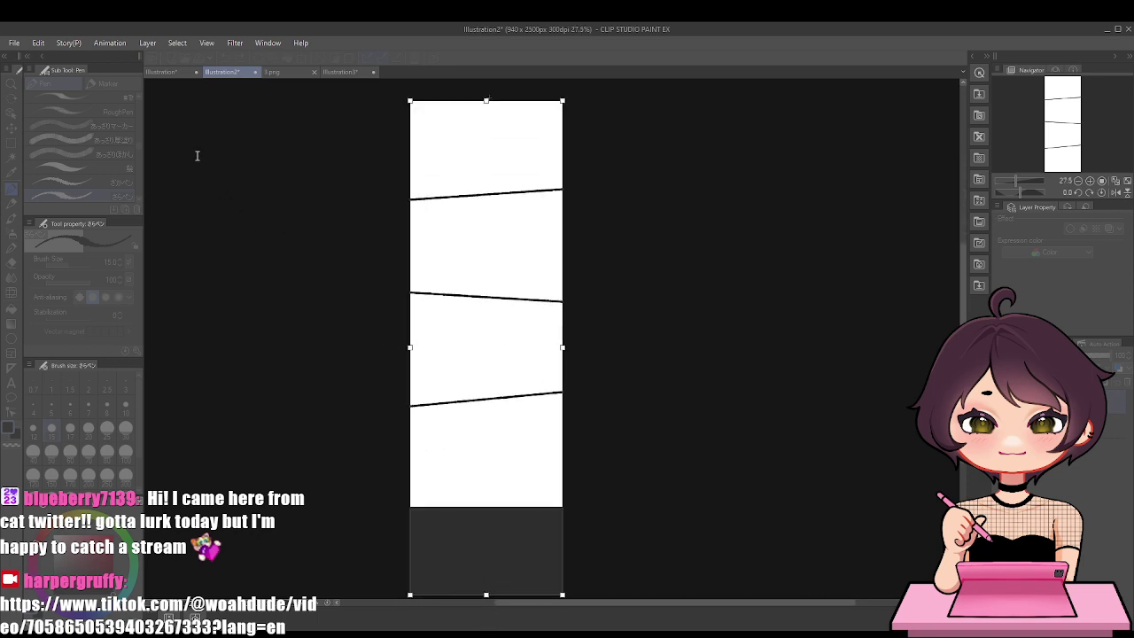
{"action": "scroll", "coordinate": [476, 544], "scroll_direction": "down", "scroll_amount": 1}
{"action": "scroll", "coordinate": [471, 555], "scroll_direction": "up", "scroll_amount": 3}
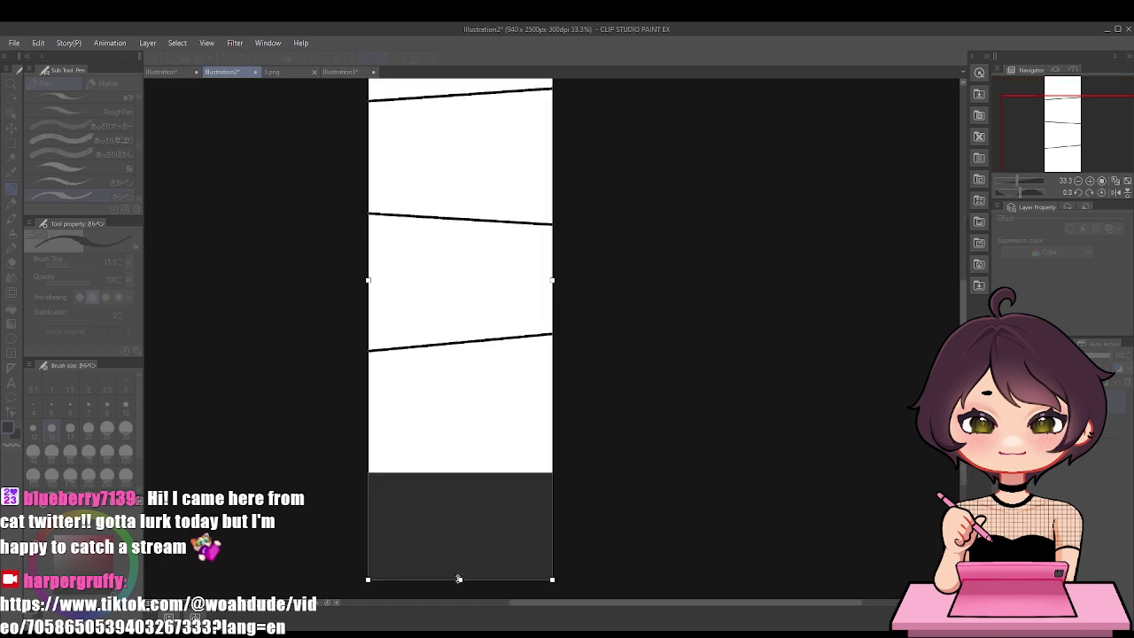
{"action": "left_click_drag", "start_coordinate": [460, 585], "coordinate": [460, 589]}
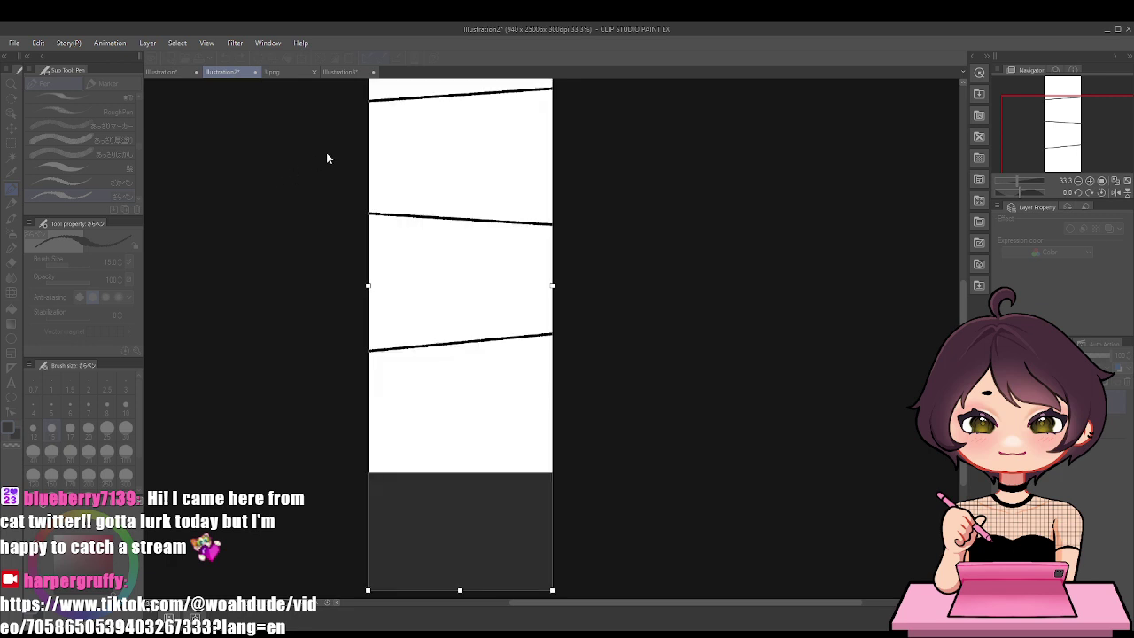
{"action": "key", "text": "Return"}
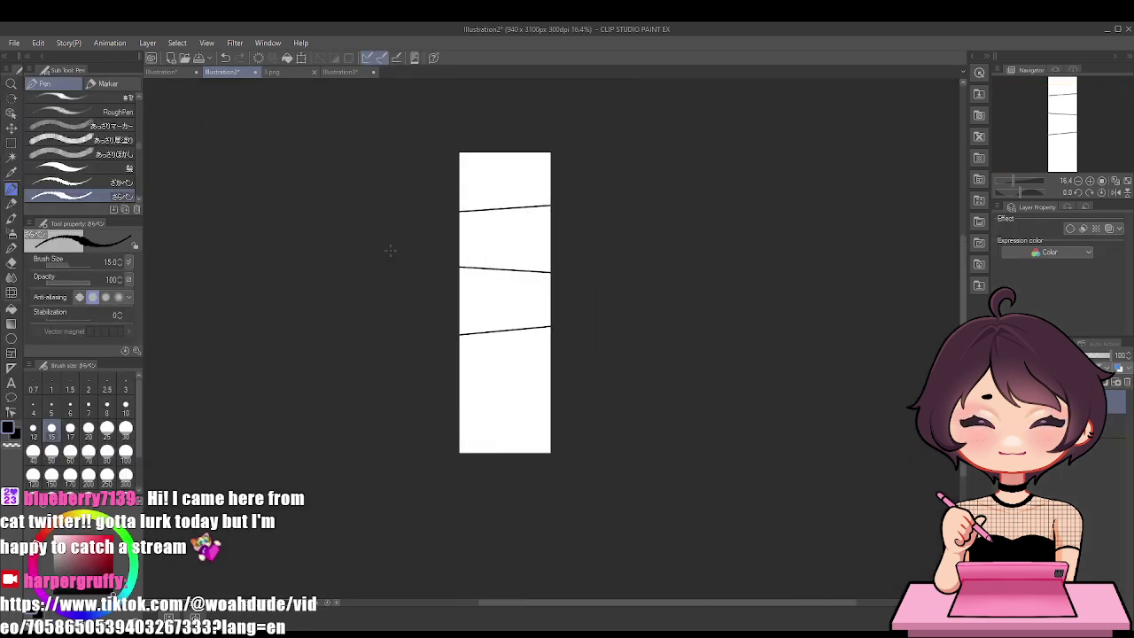
{"action": "scroll", "coordinate": [459, 267], "scroll_direction": "up", "scroll_amount": 5}
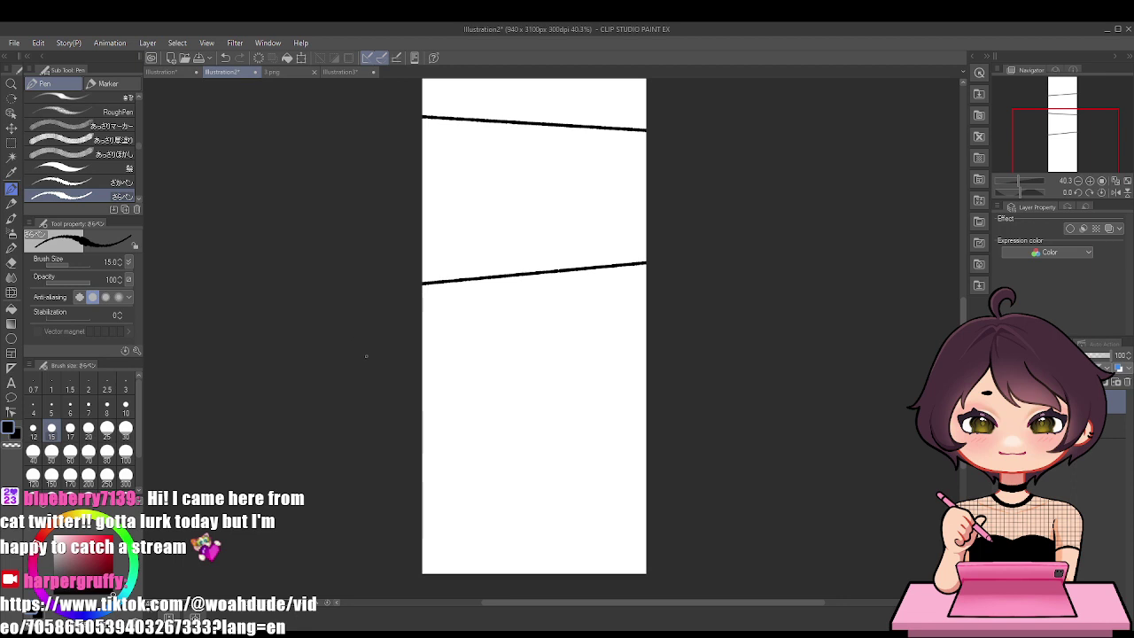
{"action": "mouse_move", "coordinate": [394, 408]}
{"action": "left_mouse_down"}
{"action": "mouse_move", "coordinate": [687, 438]}
{"action": "mouse_move", "coordinate": [694, 450]}
{"action": "mouse_move", "coordinate": [693, 440]}
{"action": "left_mouse_up"}
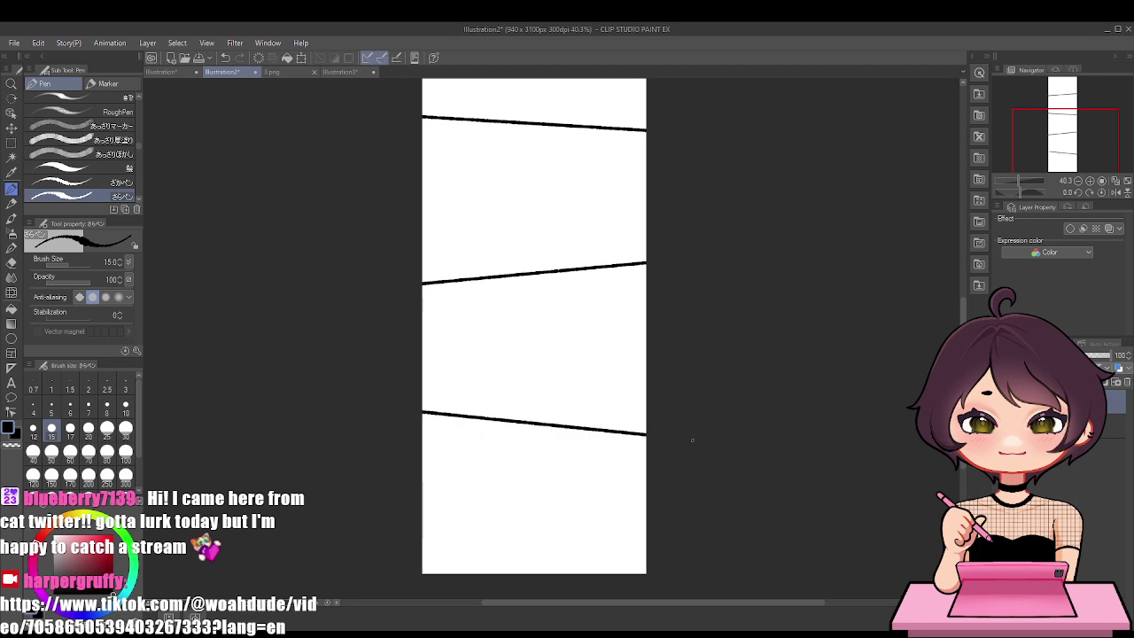
{"action": "scroll", "coordinate": [692, 441], "scroll_direction": "down", "scroll_amount": 5}
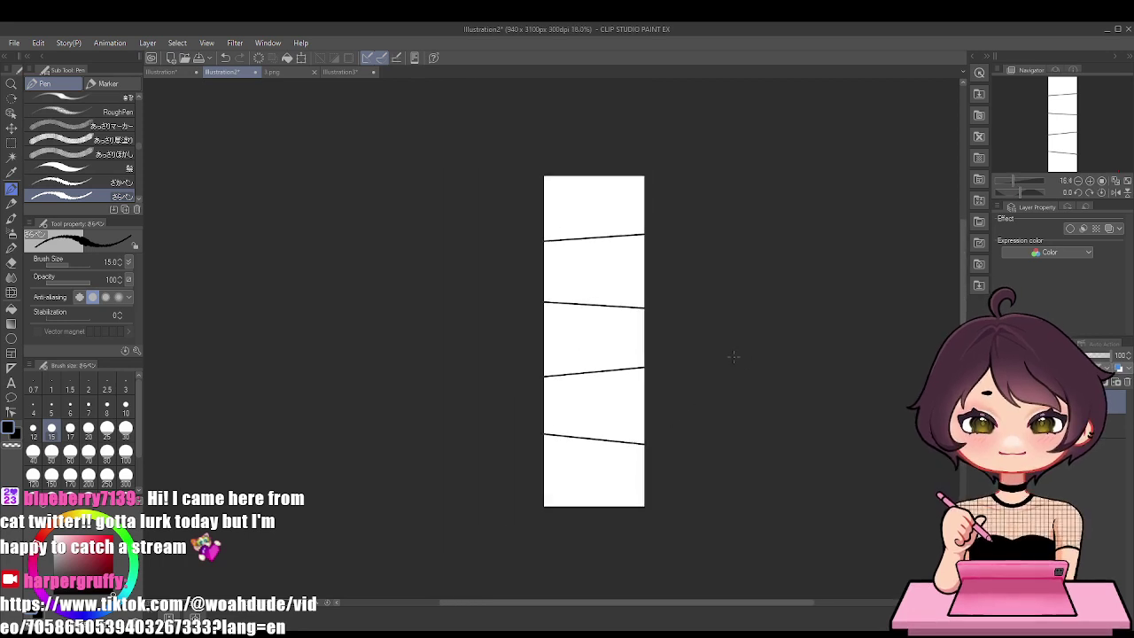
Draw a fourth full-width panel line sloping gently down toward the right, and split the panel beneath it with a slanted, near-vertical divider
{"action": "scroll", "coordinate": [733, 356], "scroll_direction": "up", "scroll_amount": 5}
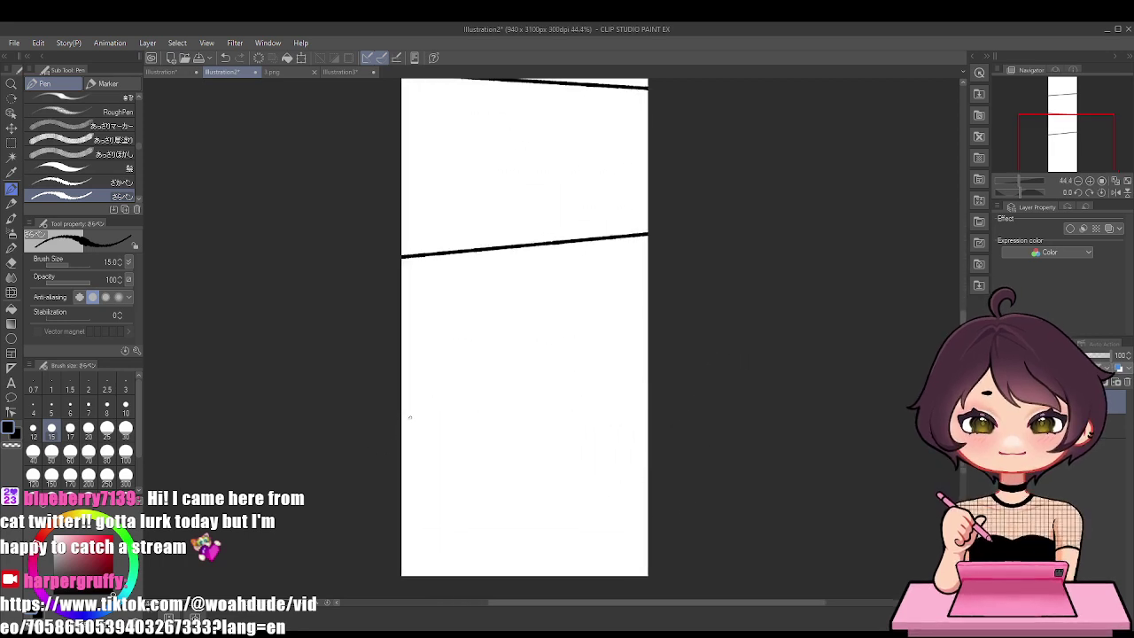
{"action": "mouse_move", "coordinate": [398, 416]}
{"action": "left_mouse_down"}
{"action": "mouse_move", "coordinate": [659, 434]}
{"action": "mouse_move", "coordinate": [645, 439]}
{"action": "left_mouse_up"}
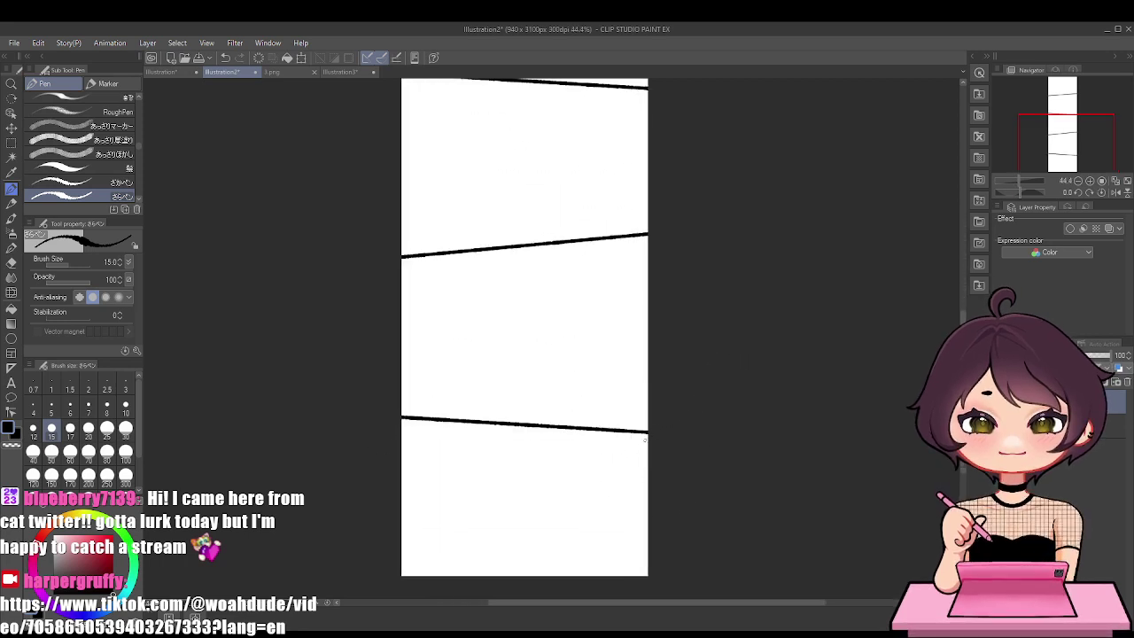
{"action": "left_click_drag", "start_coordinate": [541, 426], "coordinate": [507, 585]}
{"action": "scroll", "coordinate": [555, 514], "scroll_direction": "down", "scroll_amount": 1}
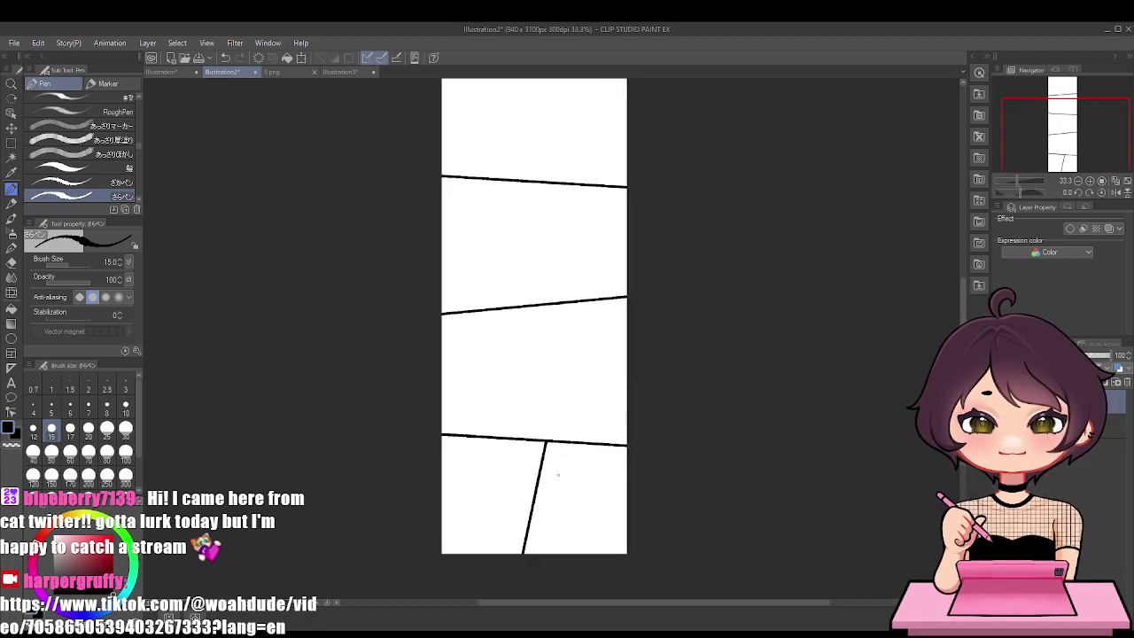
Compare the panel layout with the lower panels of 3.png and return to Illustration2
{"action": "left_click", "coordinate": [326, 73]}
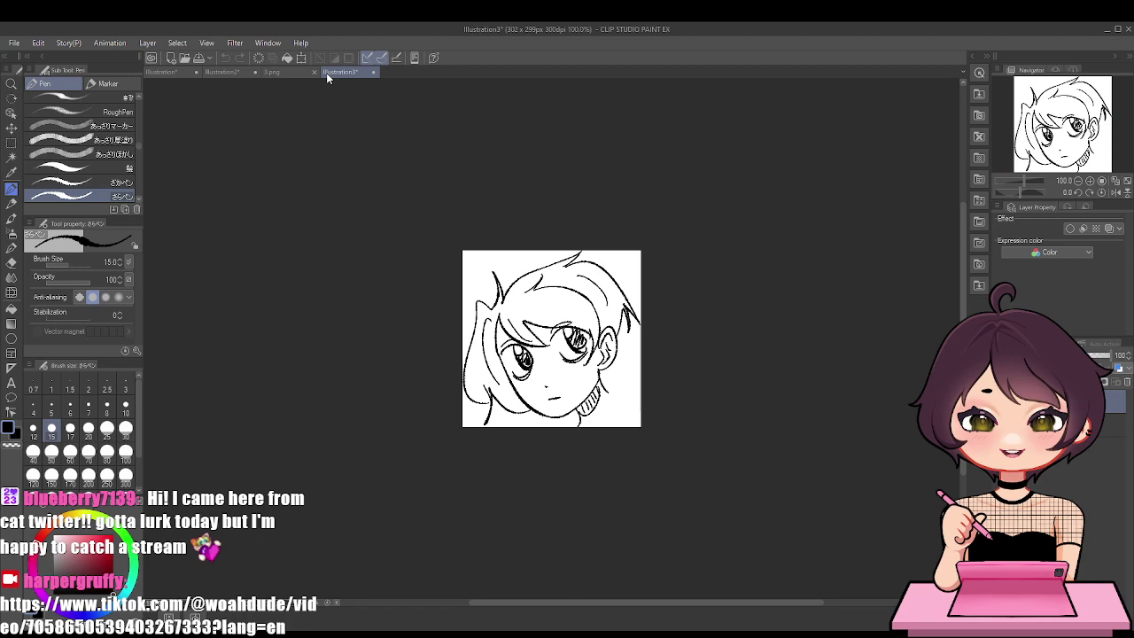
{"action": "left_click", "coordinate": [275, 73]}
{"action": "scroll", "coordinate": [636, 486], "scroll_direction": "up", "scroll_amount": 5}
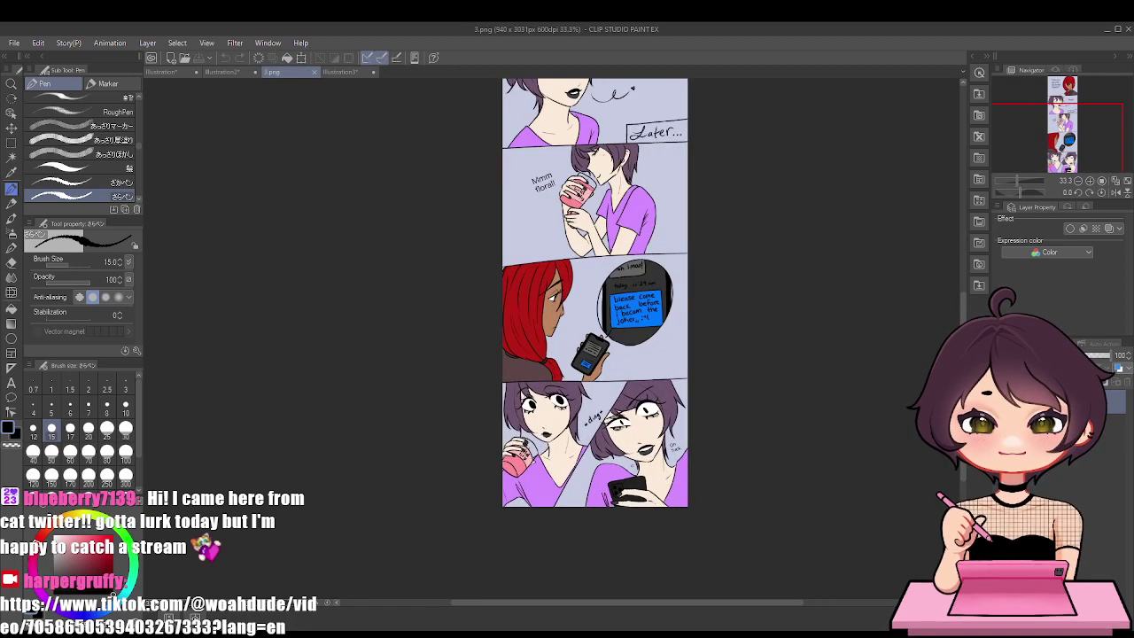
{"action": "scroll", "coordinate": [655, 453], "scroll_direction": "up", "scroll_amount": 4}
{"action": "scroll", "coordinate": [653, 454], "scroll_direction": "up", "scroll_amount": 1}
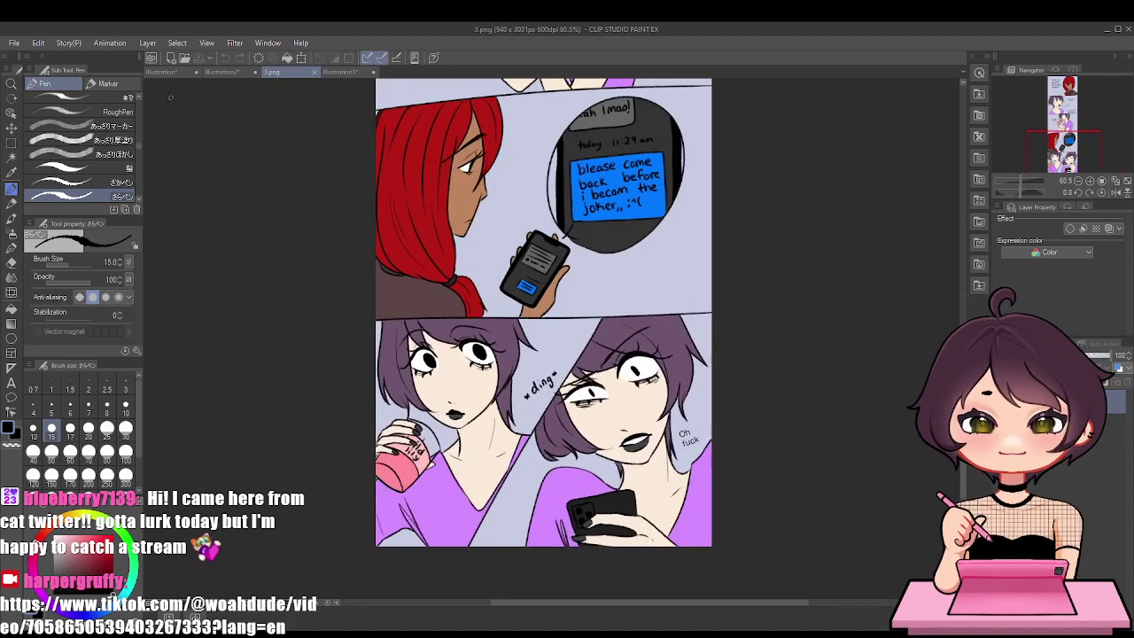
{"action": "left_click", "coordinate": [236, 70]}
{"action": "scroll", "coordinate": [417, 320], "scroll_direction": "down", "scroll_amount": 2}
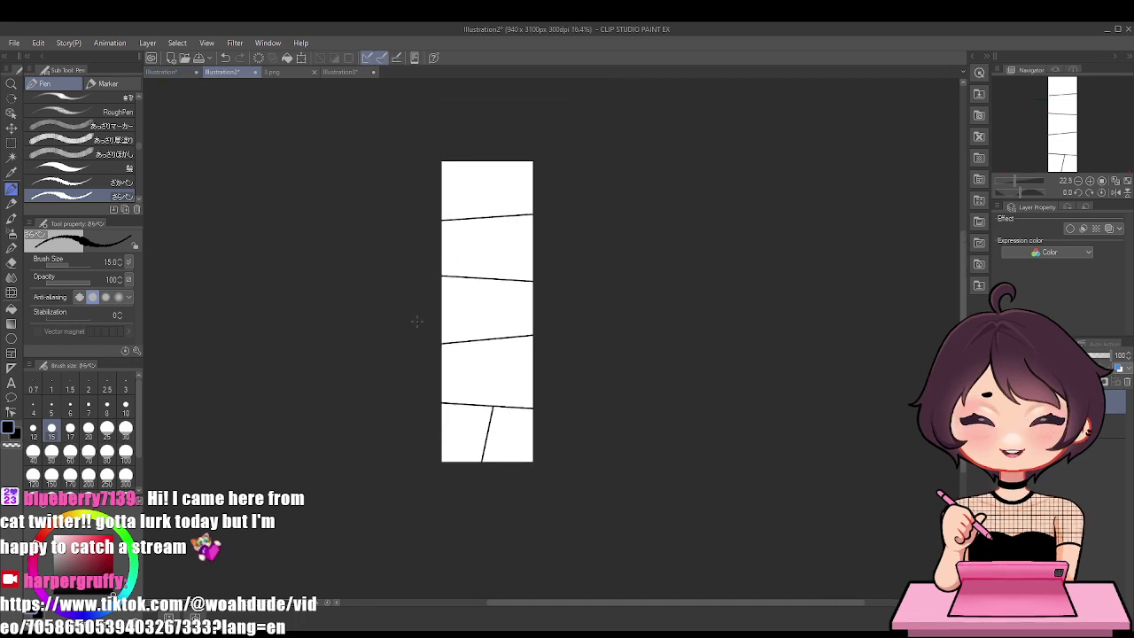
Set the drawing colour to pink, check the top panel of 3.png for reference, and return to Illustration2
{"action": "scroll", "coordinate": [416, 321], "scroll_direction": "up", "scroll_amount": 2}
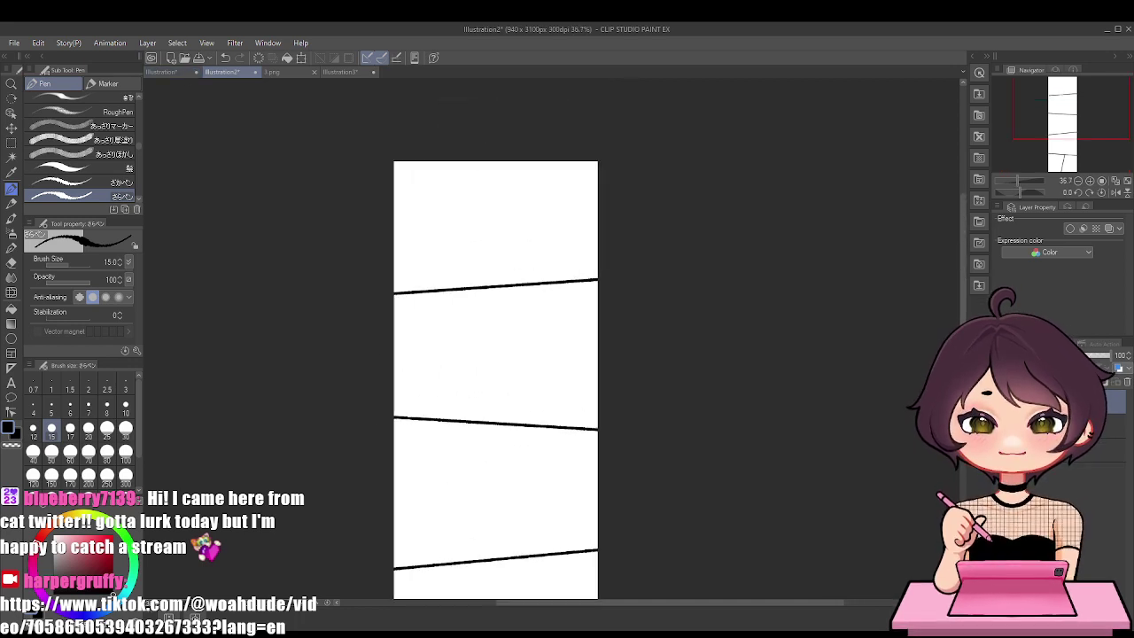
{"action": "scroll", "coordinate": [450, 220], "scroll_direction": "up", "scroll_amount": 2}
{"action": "mouse_move", "coordinate": [76, 568]}
{"action": "left_mouse_down"}
{"action": "mouse_move", "coordinate": [70, 534]}
{"action": "mouse_move", "coordinate": [84, 535]}
{"action": "left_mouse_up"}
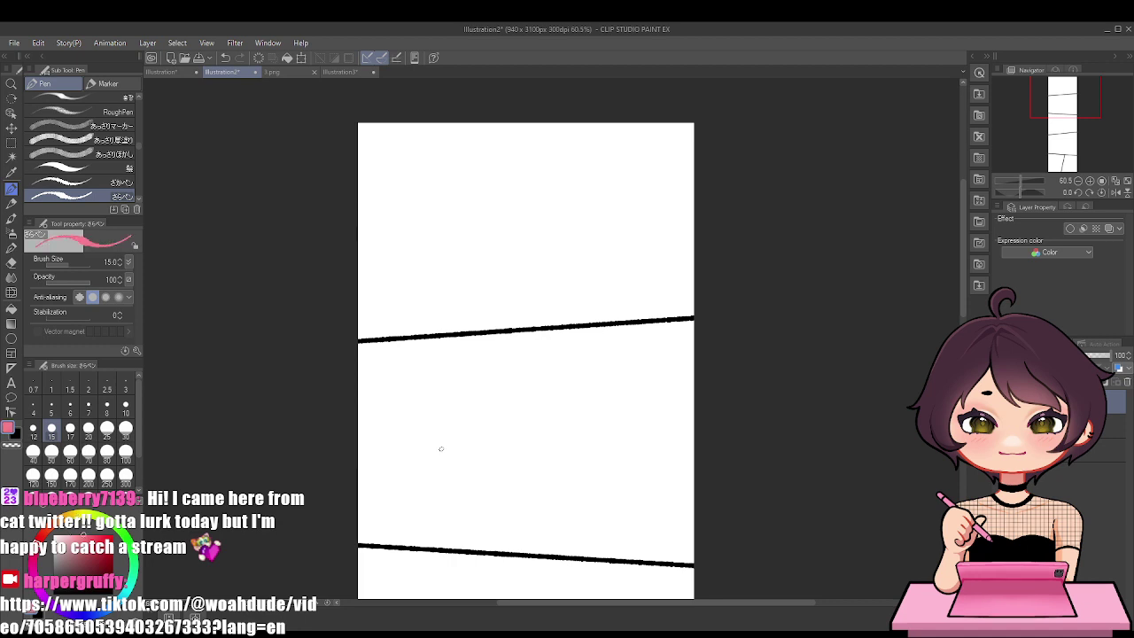
{"action": "left_click", "coordinate": [290, 73]}
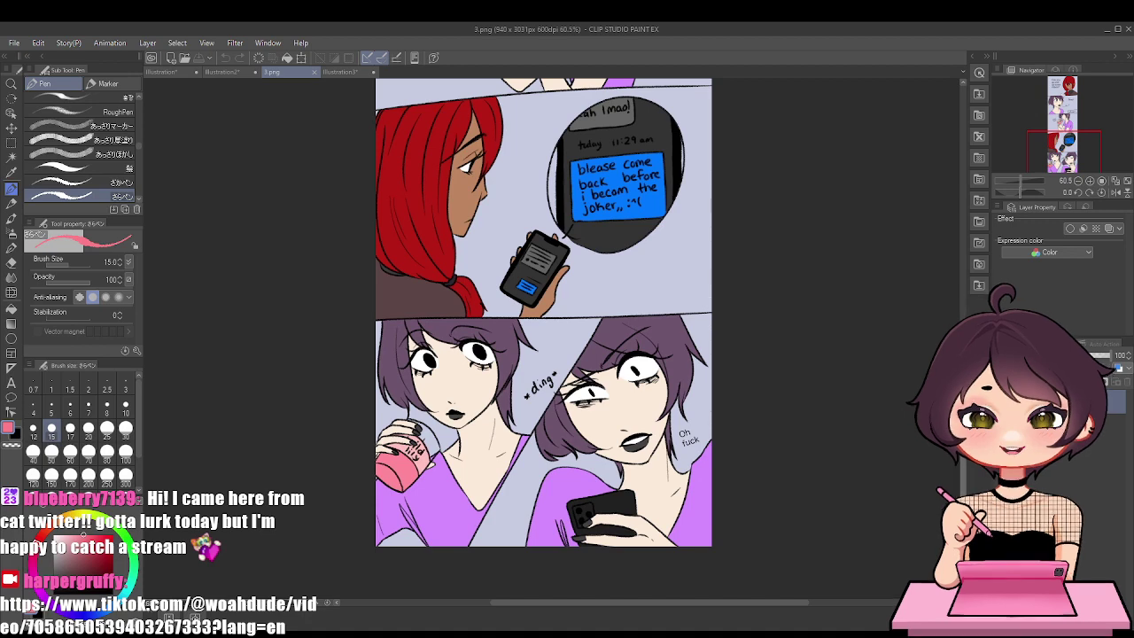
{"action": "left_click_drag", "start_coordinate": [963, 381], "coordinate": [926, 186]}
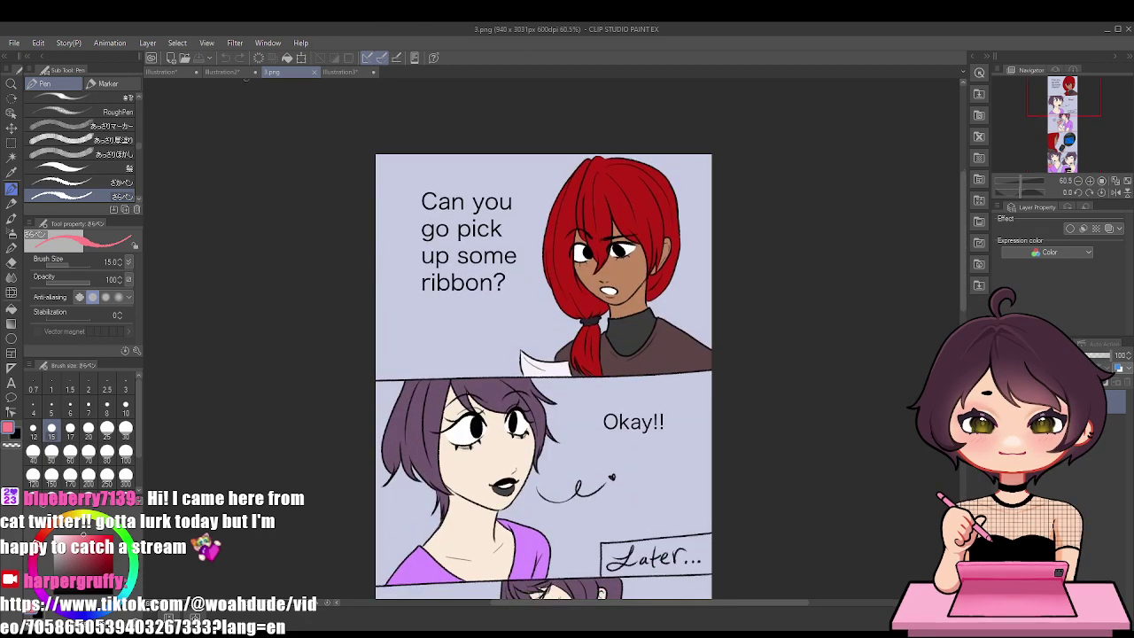
{"action": "left_click", "coordinate": [223, 73]}
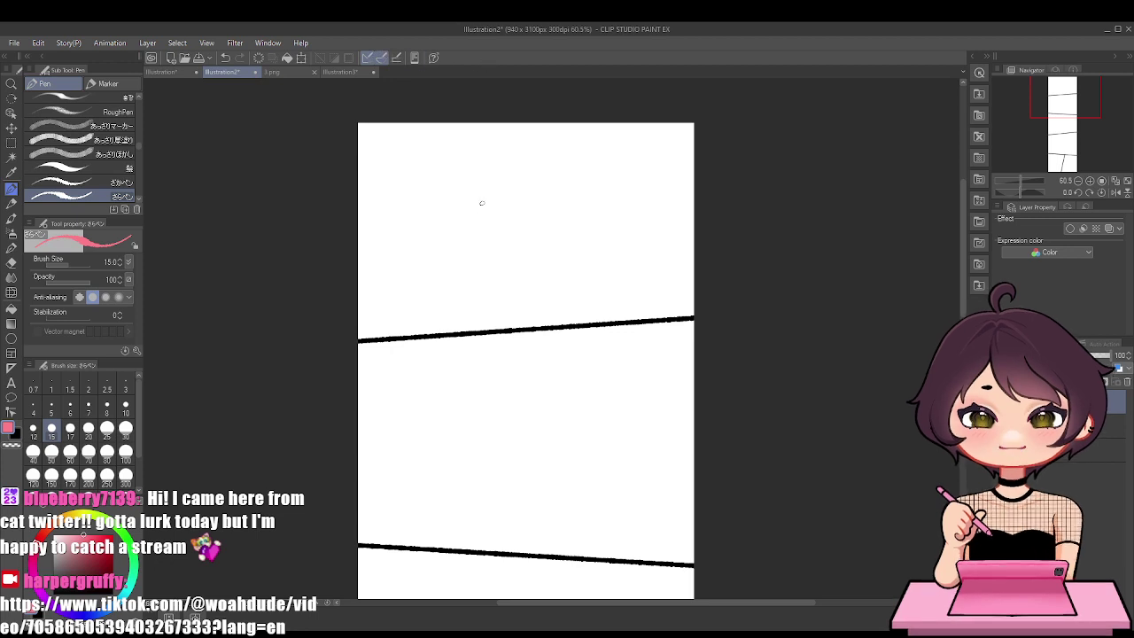
{"action": "mouse_move", "coordinate": [480, 186]}
{"action": "left_mouse_down"}
{"action": "mouse_move", "coordinate": [524, 277]}
{"action": "mouse_move", "coordinate": [604, 233]}
{"action": "mouse_move", "coordinate": [592, 247]}
{"action": "mouse_move", "coordinate": [600, 220]}
{"action": "mouse_move", "coordinate": [632, 214]}
{"action": "mouse_move", "coordinate": [600, 249]}
{"action": "left_mouse_up"}
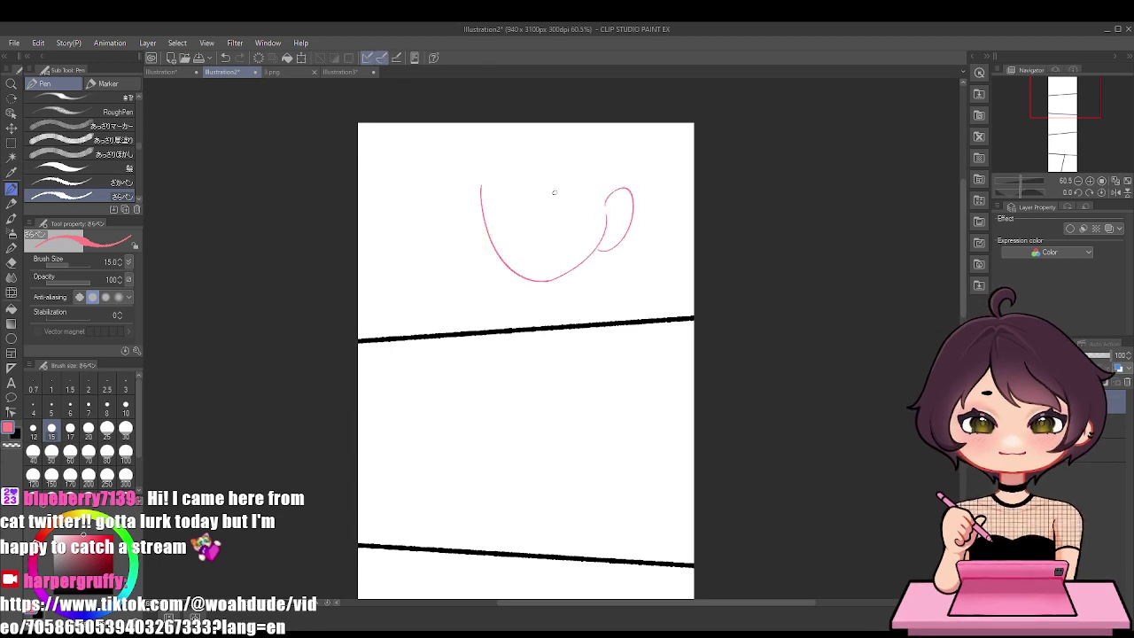
{"action": "mouse_move", "coordinate": [486, 197]}
{"action": "left_mouse_down"}
{"action": "mouse_move", "coordinate": [521, 196]}
{"action": "mouse_move", "coordinate": [503, 230]}
{"action": "mouse_move", "coordinate": [532, 252]}
{"action": "left_mouse_up"}
{"action": "key", "text": "ctrl+z"}
{"action": "key", "text": "ctrl+z"}
{"action": "key", "text": "ctrl+z"}
{"action": "key", "text": "ctrl+z"}
{"action": "key", "text": "ctrl+z"}
Sketch an oval head with eyes, brows and a small open mouth in the upper part of the first panel
{"action": "mouse_move", "coordinate": [509, 231]}
{"action": "left_mouse_down"}
{"action": "mouse_move", "coordinate": [550, 256]}
{"action": "mouse_move", "coordinate": [590, 195]}
{"action": "left_mouse_up"}
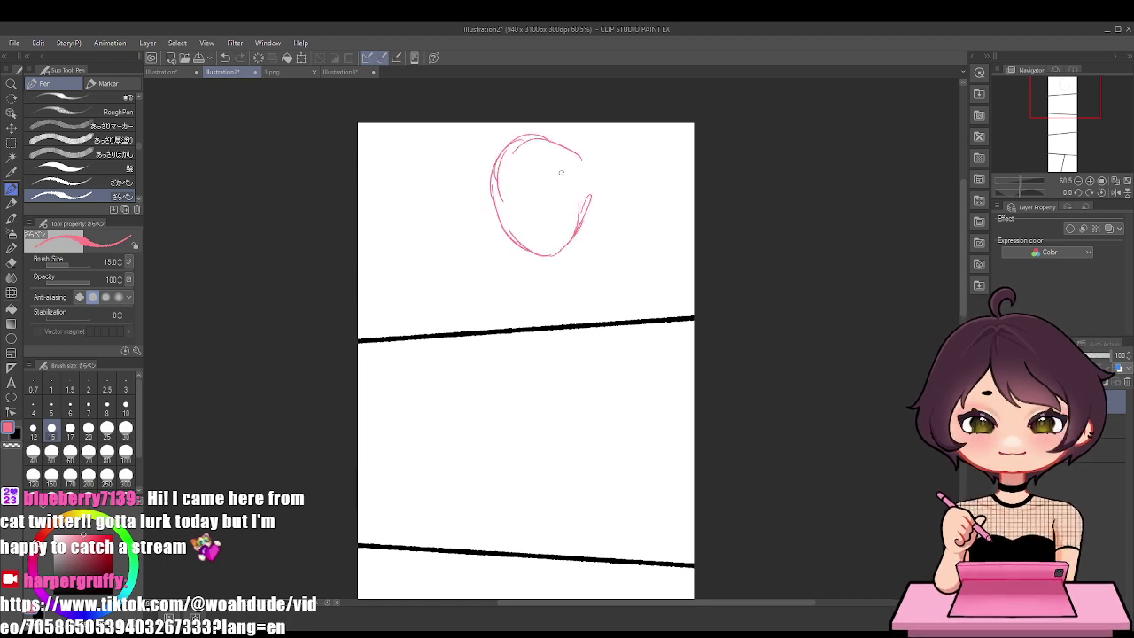
{"action": "key", "text": "ctrl+z"}
{"action": "left_click_drag", "start_coordinate": [534, 137], "coordinate": [574, 161]}
{"action": "left_click_drag", "start_coordinate": [581, 161], "coordinate": [586, 211]}
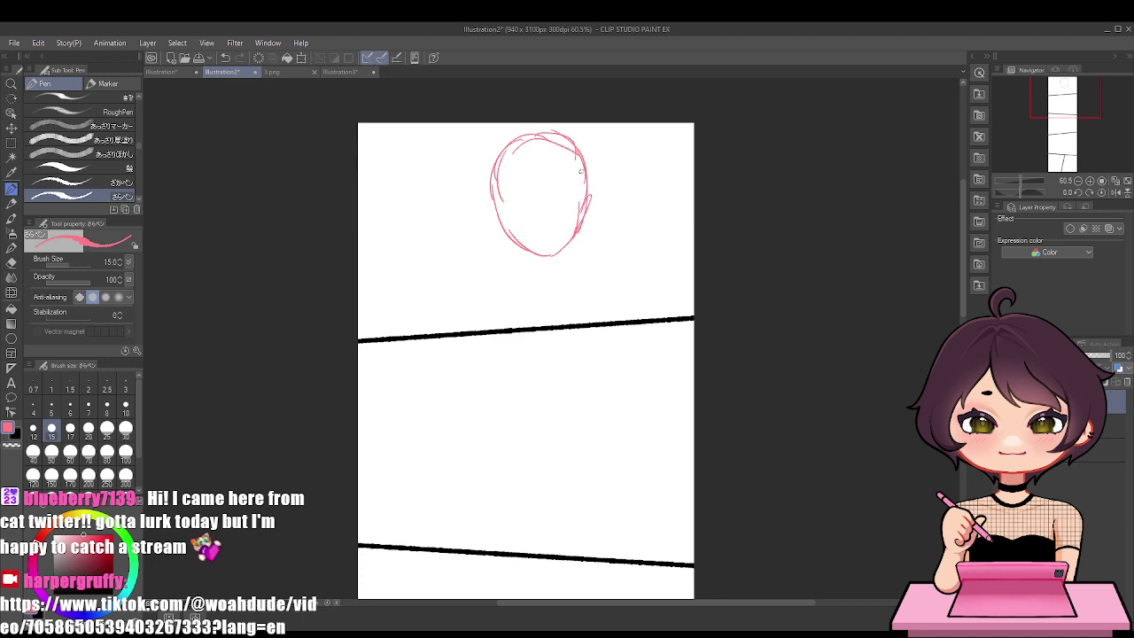
{"action": "mouse_move", "coordinate": [502, 202]}
{"action": "left_mouse_down"}
{"action": "mouse_move", "coordinate": [527, 206]}
{"action": "mouse_move", "coordinate": [513, 200]}
{"action": "left_mouse_up"}
{"action": "key", "text": "ctrl+z"}
{"action": "left_click_drag", "start_coordinate": [545, 196], "coordinate": [572, 194]}
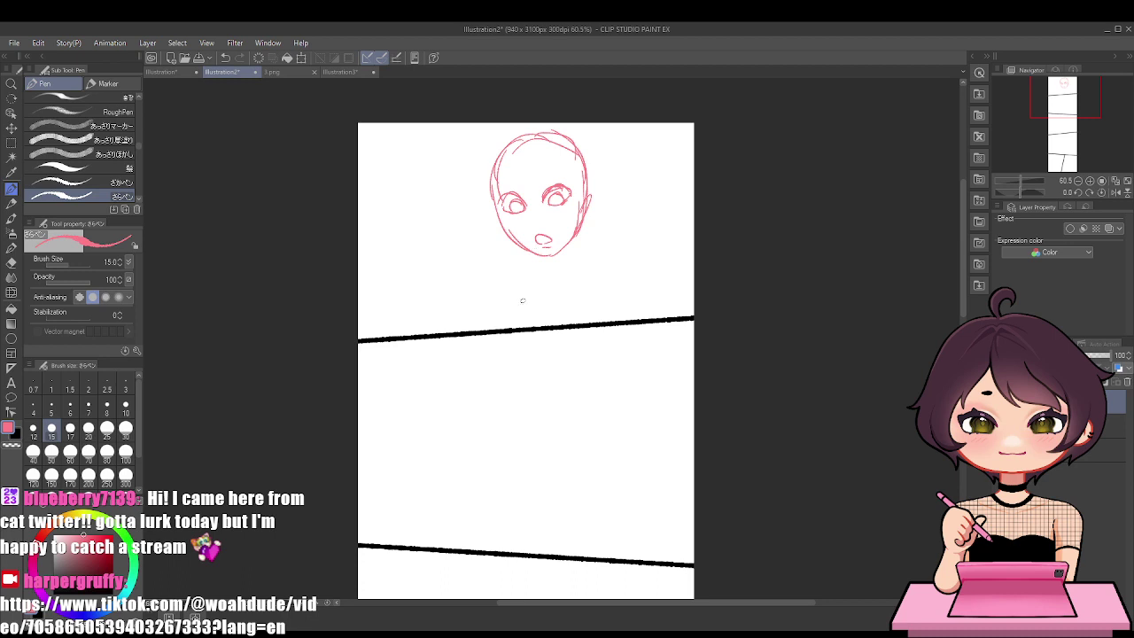
Undo the first collar strokes, select the layer below, and sketch the collar, neck and right-hand shoulder under the head
{"action": "mouse_move", "coordinate": [511, 279]}
{"action": "left_mouse_down"}
{"action": "mouse_move", "coordinate": [561, 277]}
{"action": "mouse_move", "coordinate": [582, 315]}
{"action": "mouse_move", "coordinate": [531, 321]}
{"action": "mouse_move", "coordinate": [517, 299]}
{"action": "mouse_move", "coordinate": [526, 326]}
{"action": "left_mouse_up"}
{"action": "key", "text": "ctrl+z"}
{"action": "key", "text": "ctrl+z"}
{"action": "left_click", "coordinate": [1105, 437]}
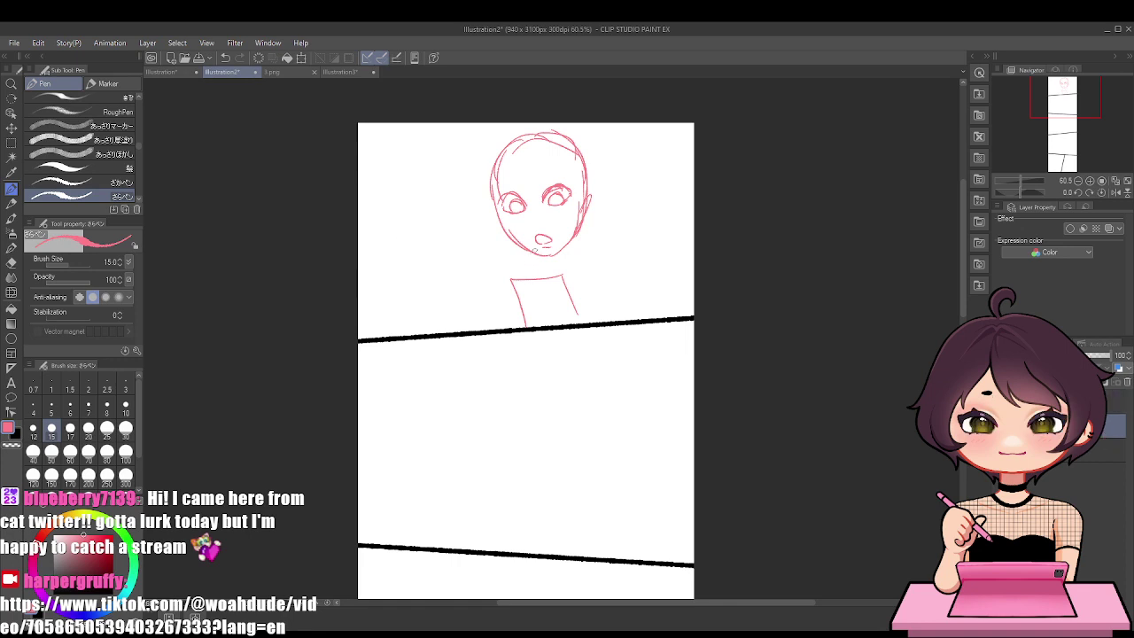
{"action": "mouse_move", "coordinate": [535, 256]}
{"action": "left_mouse_down"}
{"action": "mouse_move", "coordinate": [536, 277]}
{"action": "mouse_move", "coordinate": [653, 290]}
{"action": "left_mouse_up"}
Sketch the parted fringe over the face and the outer outline of the shoulder-length hair on both sides of the head
{"action": "left_click_drag", "start_coordinate": [512, 144], "coordinate": [522, 224]}
{"action": "left_click_drag", "start_coordinate": [535, 182], "coordinate": [522, 223]}
{"action": "left_click_drag", "start_coordinate": [548, 142], "coordinate": [526, 218]}
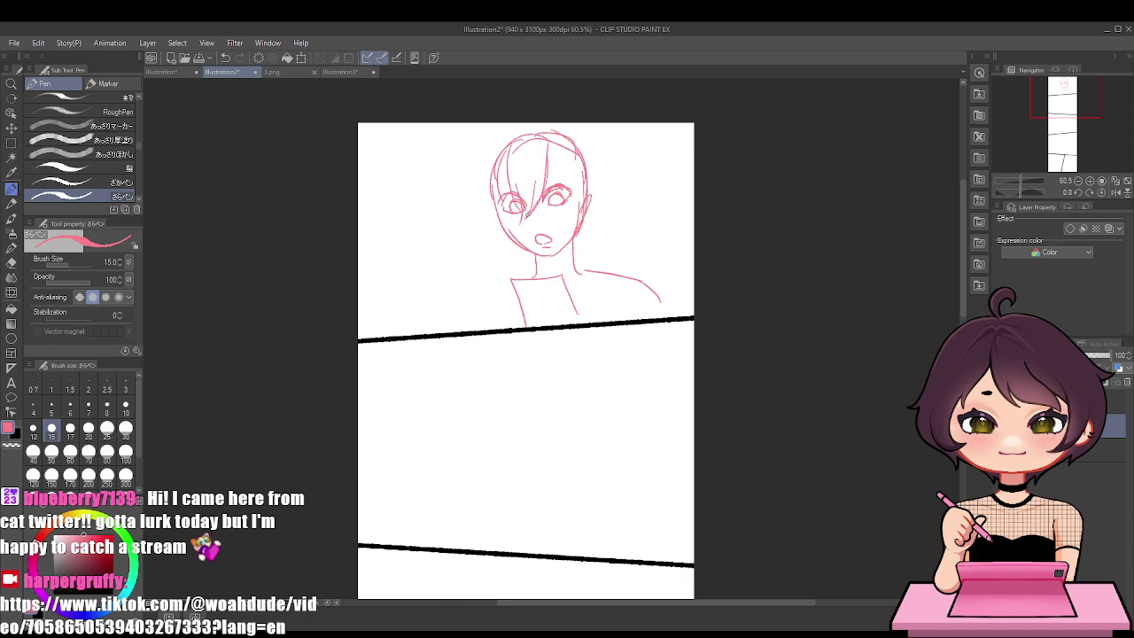
{"action": "left_click_drag", "start_coordinate": [504, 166], "coordinate": [502, 228]}
{"action": "mouse_move", "coordinate": [504, 136]}
{"action": "left_mouse_down"}
{"action": "mouse_move", "coordinate": [466, 205]}
{"action": "mouse_move", "coordinate": [490, 268]}
{"action": "mouse_move", "coordinate": [478, 257]}
{"action": "mouse_move", "coordinate": [524, 265]}
{"action": "left_mouse_up"}
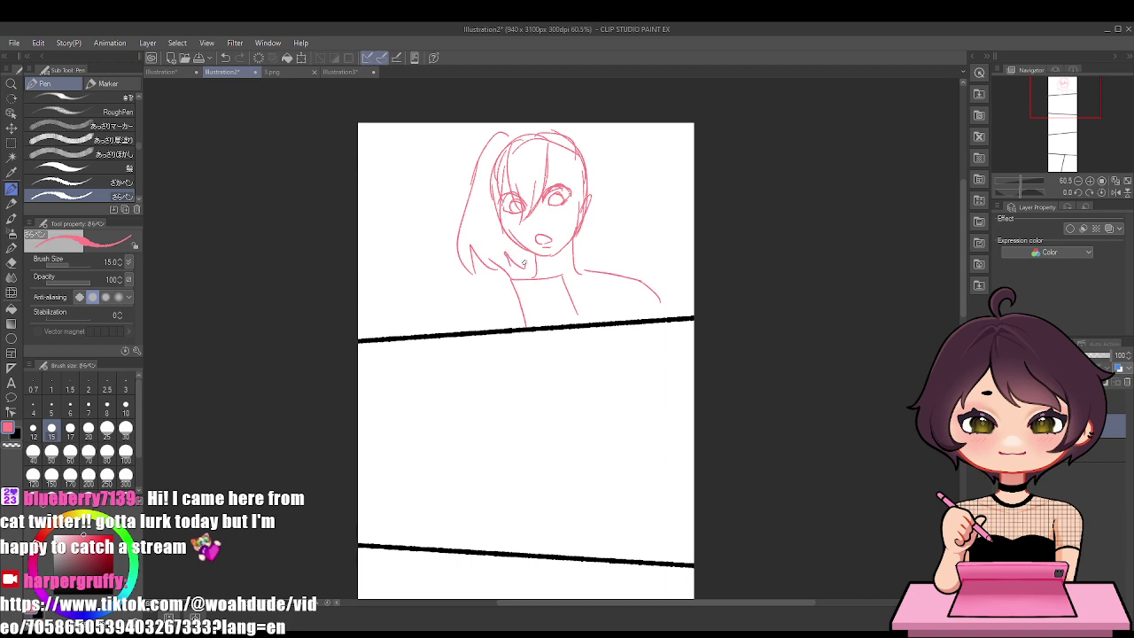
{"action": "mouse_move", "coordinate": [576, 129]}
{"action": "left_mouse_down"}
{"action": "mouse_move", "coordinate": [638, 238]}
{"action": "mouse_move", "coordinate": [609, 266]}
{"action": "mouse_move", "coordinate": [577, 268]}
{"action": "left_mouse_up"}
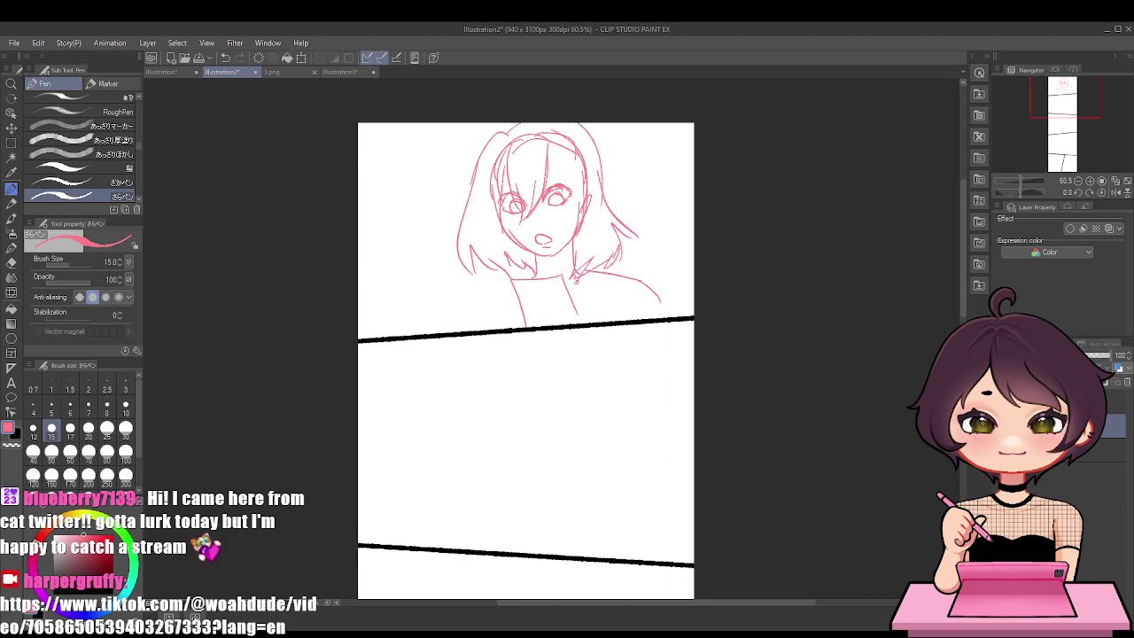
Add inner hair strands along both sides of the face and down to the shoulders
{"action": "left_click_drag", "start_coordinate": [593, 223], "coordinate": [583, 275]}
{"action": "left_click_drag", "start_coordinate": [588, 201], "coordinate": [580, 272]}
{"action": "left_click_drag", "start_coordinate": [551, 158], "coordinate": [583, 240]}
{"action": "left_click_drag", "start_coordinate": [580, 211], "coordinate": [569, 163]}
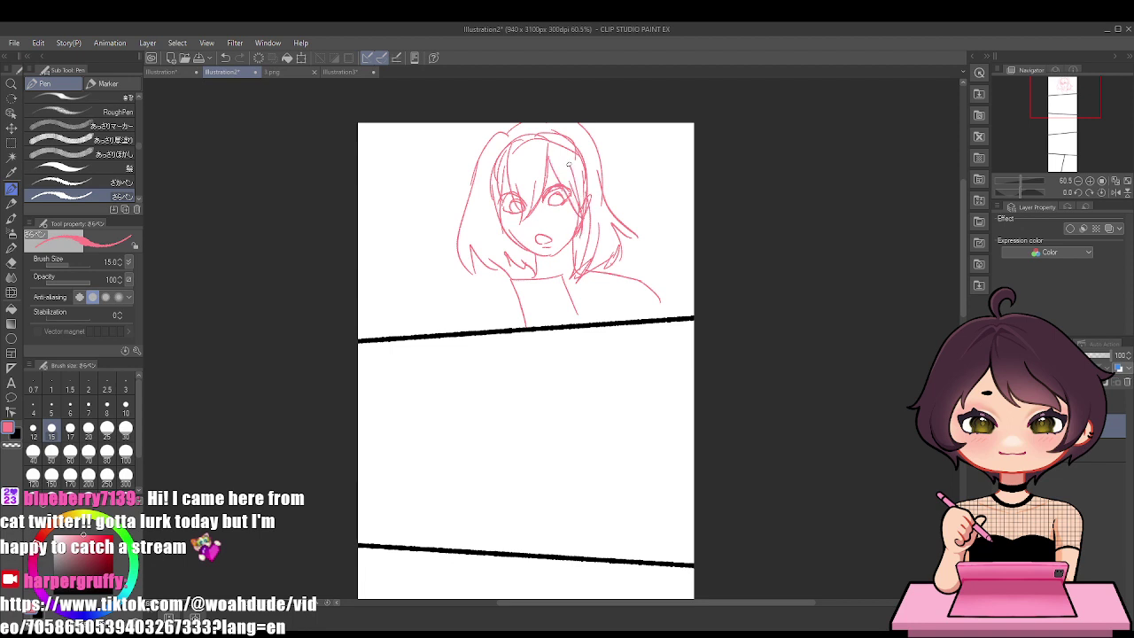
{"action": "left_click_drag", "start_coordinate": [510, 194], "coordinate": [489, 248]}
{"action": "left_click_drag", "start_coordinate": [493, 178], "coordinate": [475, 236]}
{"action": "left_click_drag", "start_coordinate": [506, 151], "coordinate": [480, 262]}
{"action": "left_click_drag", "start_coordinate": [493, 220], "coordinate": [520, 260]}
{"action": "left_click_drag", "start_coordinate": [518, 246], "coordinate": [532, 270]}
{"action": "left_click_drag", "start_coordinate": [583, 208], "coordinate": [580, 264]}
{"action": "left_click_drag", "start_coordinate": [595, 188], "coordinate": [593, 260]}
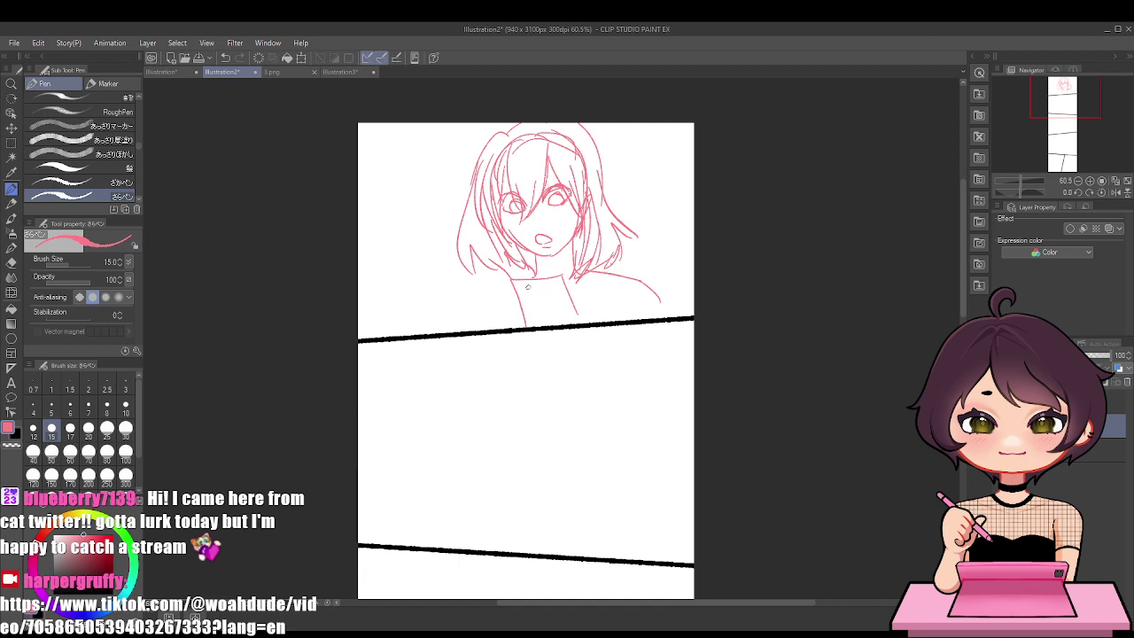
Recheck the first panel of 3.png, then erase the sketched collar in Illustration2 with the Hard eraser
{"action": "left_click", "coordinate": [279, 71]}
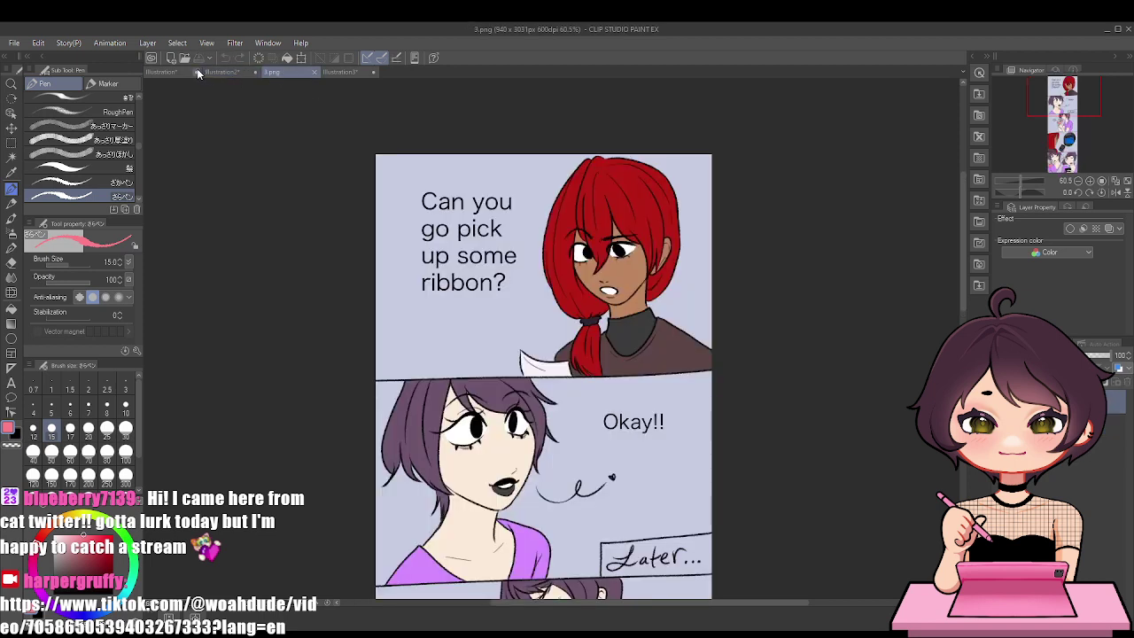
{"action": "left_click", "coordinate": [222, 72]}
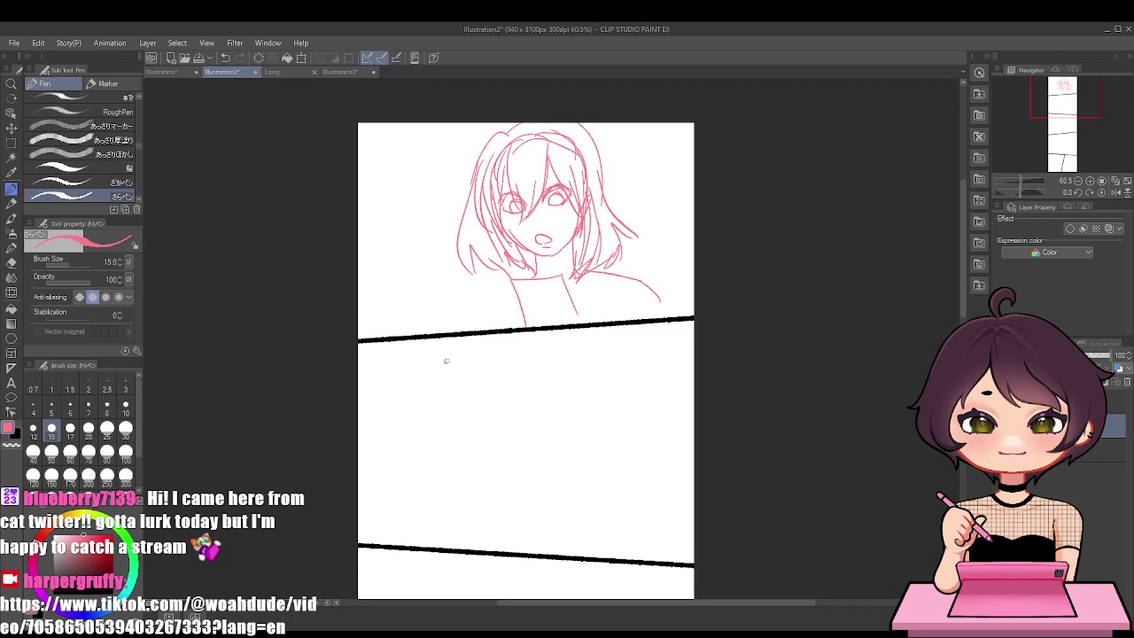
{"action": "left_click", "coordinate": [10, 264]}
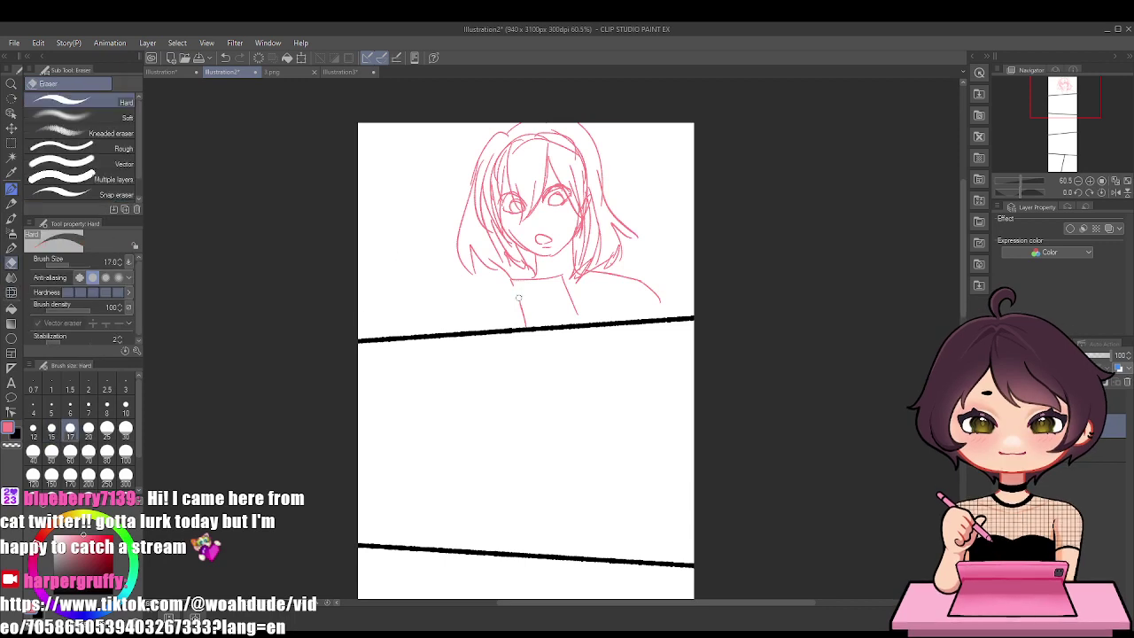
{"action": "mouse_move", "coordinate": [527, 326]}
{"action": "left_mouse_down"}
{"action": "mouse_move", "coordinate": [523, 282]}
{"action": "mouse_move", "coordinate": [564, 277]}
{"action": "mouse_move", "coordinate": [572, 312]}
{"action": "mouse_move", "coordinate": [570, 296]}
{"action": "left_mouse_up"}
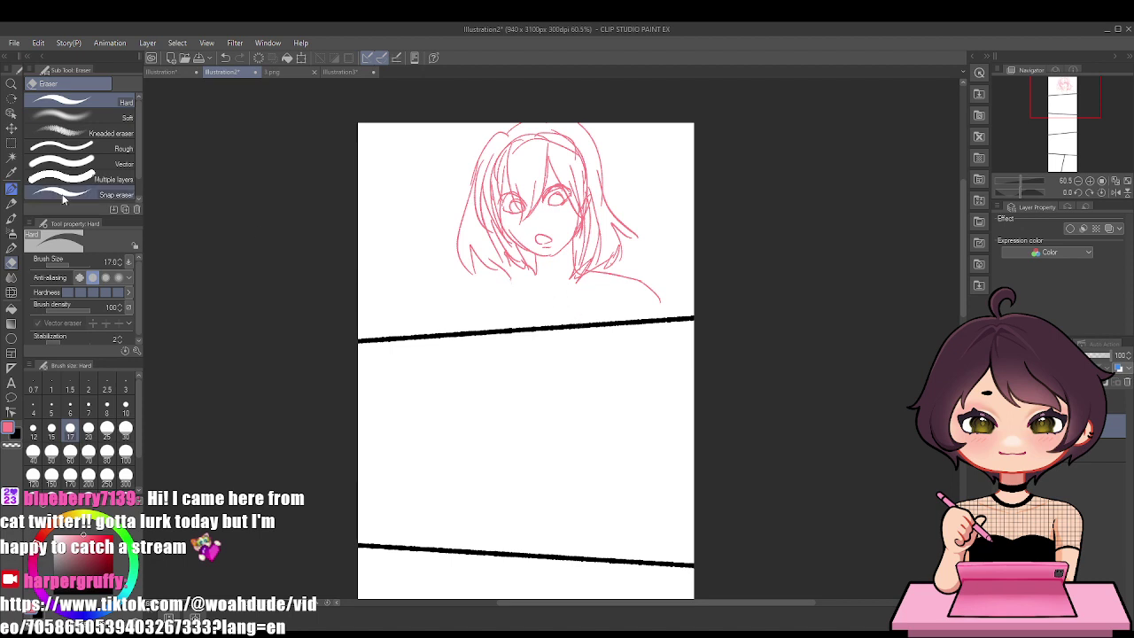
With the さらペン pen, sketch the neckline, both shoulders, the pointed flap shape in front of the chest and the sleeve folds
{"action": "key", "text": "p"}
{"action": "mouse_move", "coordinate": [483, 332]}
{"action": "left_mouse_down"}
{"action": "mouse_move", "coordinate": [480, 302]}
{"action": "mouse_move", "coordinate": [543, 302]}
{"action": "left_mouse_up"}
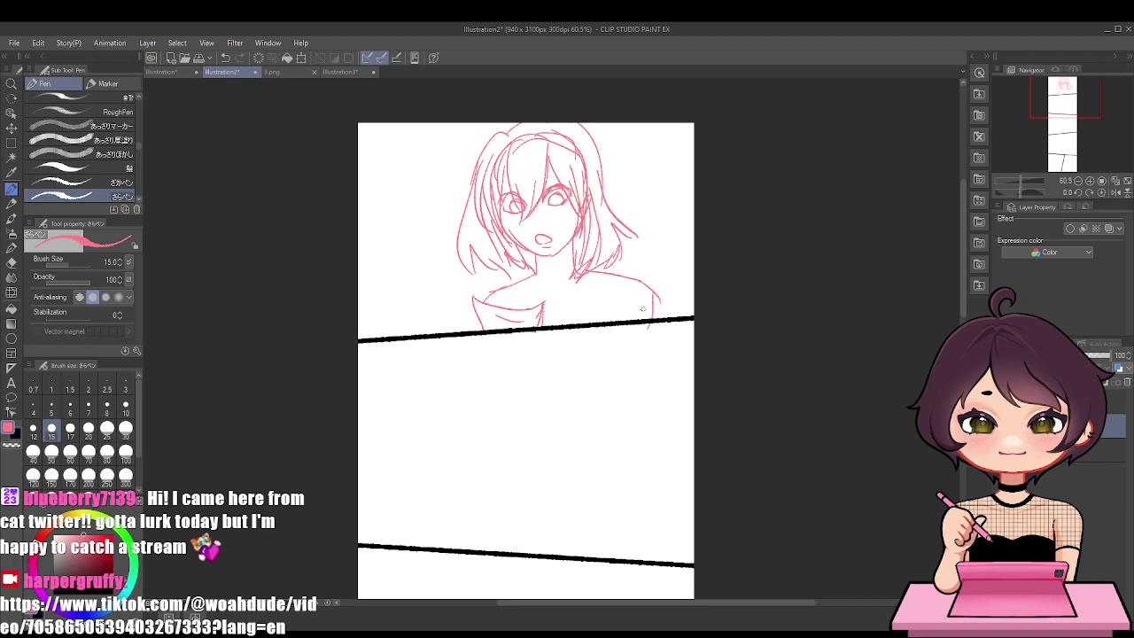
{"action": "left_click_drag", "start_coordinate": [604, 323], "coordinate": [627, 304]}
Handwrite the words "Can you go buy some" in the blank area beside the character in the first panel
{"action": "mouse_move", "coordinate": [388, 149]}
{"action": "left_mouse_down"}
{"action": "mouse_move", "coordinate": [391, 171]}
{"action": "mouse_move", "coordinate": [443, 155]}
{"action": "mouse_move", "coordinate": [436, 179]}
{"action": "left_mouse_up"}
{"action": "mouse_move", "coordinate": [452, 156]}
{"action": "left_mouse_down"}
{"action": "mouse_move", "coordinate": [471, 163]}
{"action": "mouse_move", "coordinate": [439, 175]}
{"action": "mouse_move", "coordinate": [454, 155]}
{"action": "left_mouse_up"}
{"action": "key", "text": "ctrl+z"}
{"action": "key", "text": "ctrl+z"}
{"action": "key", "text": "ctrl+z"}
{"action": "left_click_drag", "start_coordinate": [461, 153], "coordinate": [467, 153]}
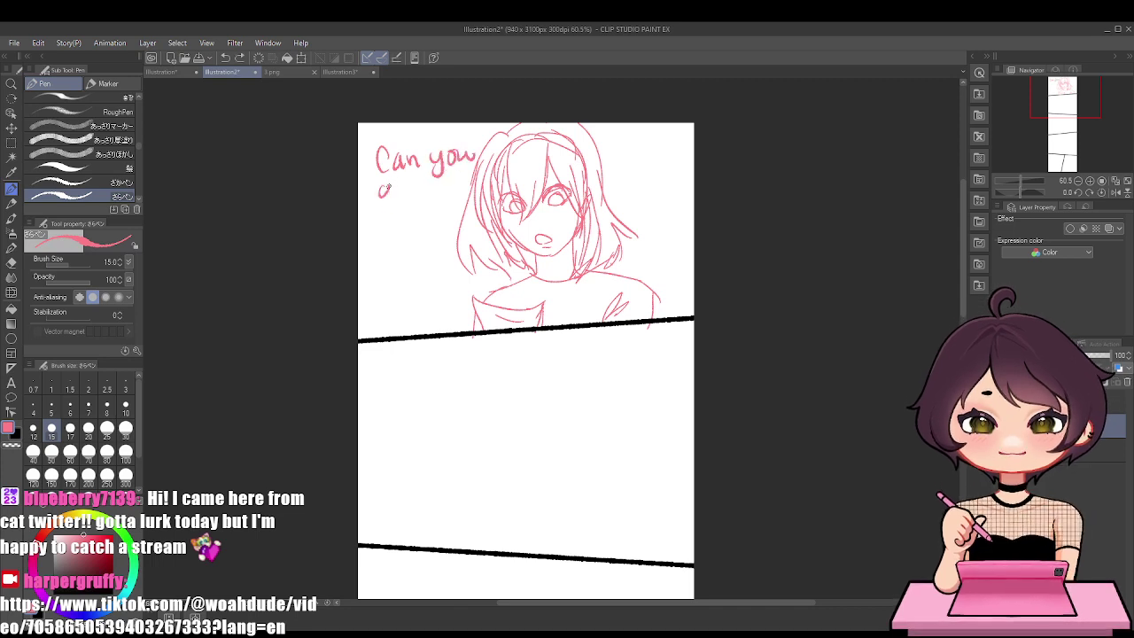
{"action": "left_click_drag", "start_coordinate": [394, 188], "coordinate": [378, 209]}
{"action": "mouse_move", "coordinate": [406, 187]}
{"action": "left_mouse_down"}
{"action": "mouse_move", "coordinate": [407, 199]}
{"action": "mouse_move", "coordinate": [454, 188]}
{"action": "mouse_move", "coordinate": [443, 207]}
{"action": "mouse_move", "coordinate": [374, 243]}
{"action": "mouse_move", "coordinate": [391, 234]}
{"action": "left_mouse_up"}
{"action": "left_click_drag", "start_coordinate": [397, 241], "coordinate": [421, 240]}
{"action": "left_click_drag", "start_coordinate": [424, 234], "coordinate": [432, 229]}
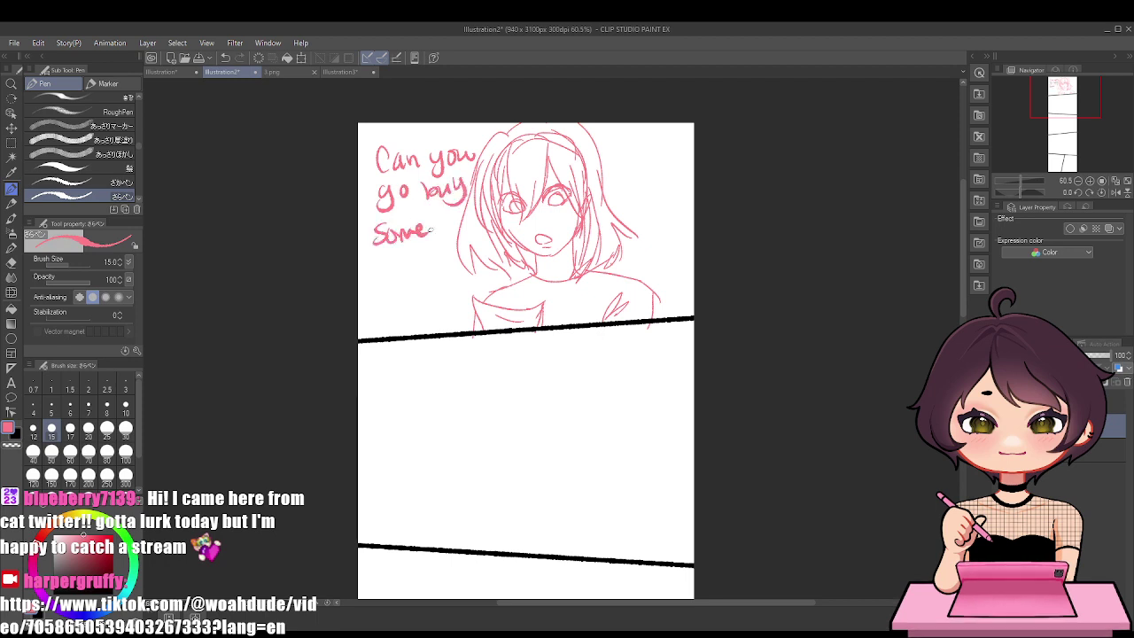
Complete the first panel's dialogue by handwriting "light pink Ribbon" below the existing lines
{"action": "left_click_drag", "start_coordinate": [378, 266], "coordinate": [379, 277]}
{"action": "mouse_move", "coordinate": [386, 257]}
{"action": "left_mouse_down"}
{"action": "mouse_move", "coordinate": [391, 282]}
{"action": "mouse_move", "coordinate": [413, 272]}
{"action": "left_mouse_up"}
{"action": "mouse_move", "coordinate": [413, 248]}
{"action": "left_mouse_down"}
{"action": "mouse_move", "coordinate": [417, 266]}
{"action": "mouse_move", "coordinate": [371, 314]}
{"action": "mouse_move", "coordinate": [408, 303]}
{"action": "mouse_move", "coordinate": [393, 332]}
{"action": "left_mouse_up"}
{"action": "left_click_drag", "start_coordinate": [391, 312], "coordinate": [470, 316]}
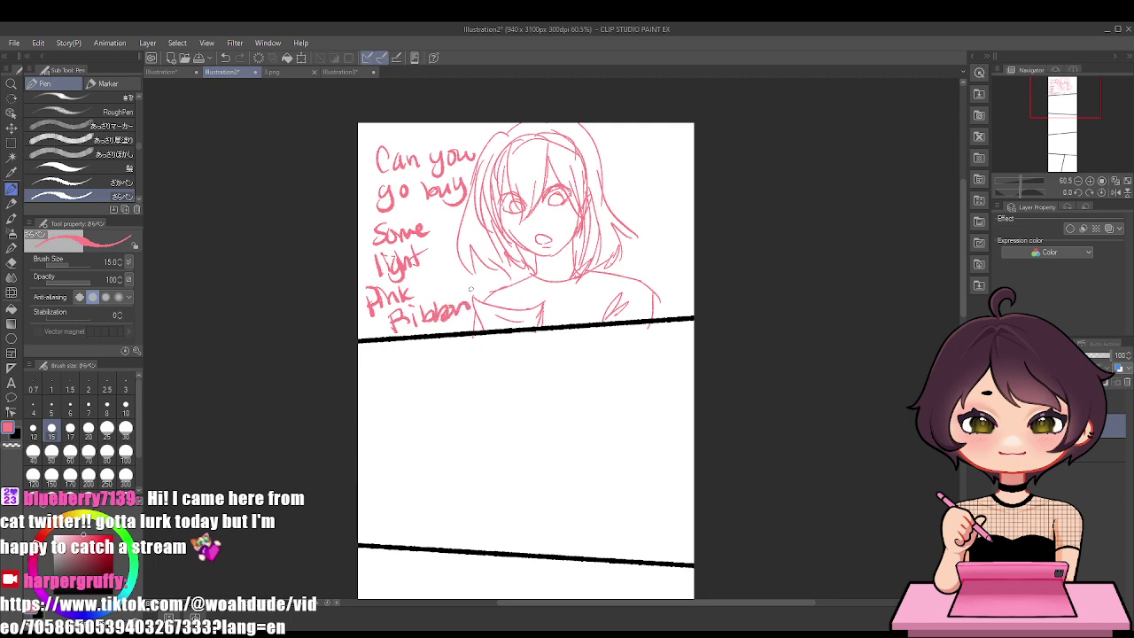
Review the first panel's sketch, then check the second panel of the finished comic 3.png and return to Illustration2
{"action": "scroll", "coordinate": [497, 256], "scroll_direction": "up", "scroll_amount": 2}
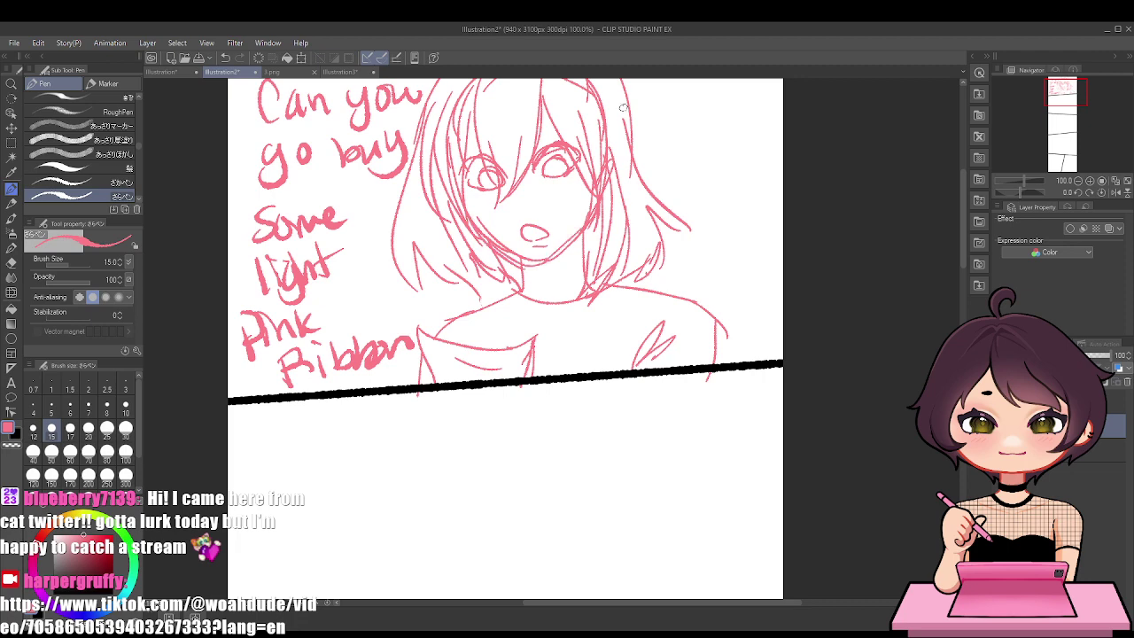
{"action": "scroll", "coordinate": [567, 246], "scroll_direction": "down", "scroll_amount": 2}
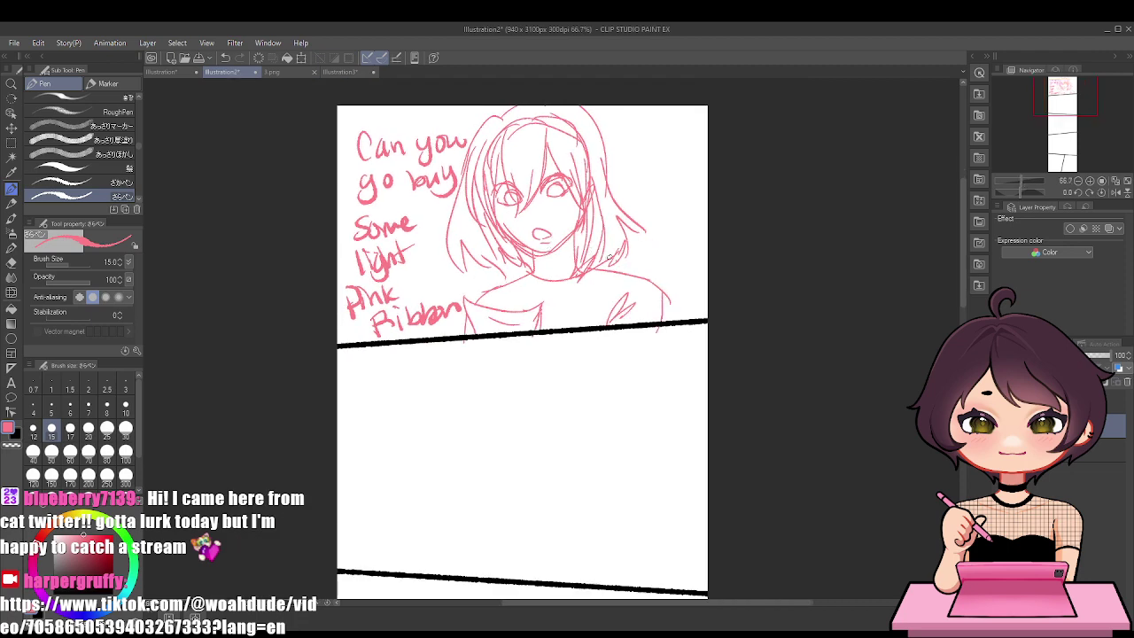
{"action": "scroll", "coordinate": [610, 257], "scroll_direction": "up", "scroll_amount": 2}
{"action": "scroll", "coordinate": [590, 437], "scroll_direction": "down", "scroll_amount": 3}
{"action": "scroll", "coordinate": [588, 441], "scroll_direction": "up", "scroll_amount": 2}
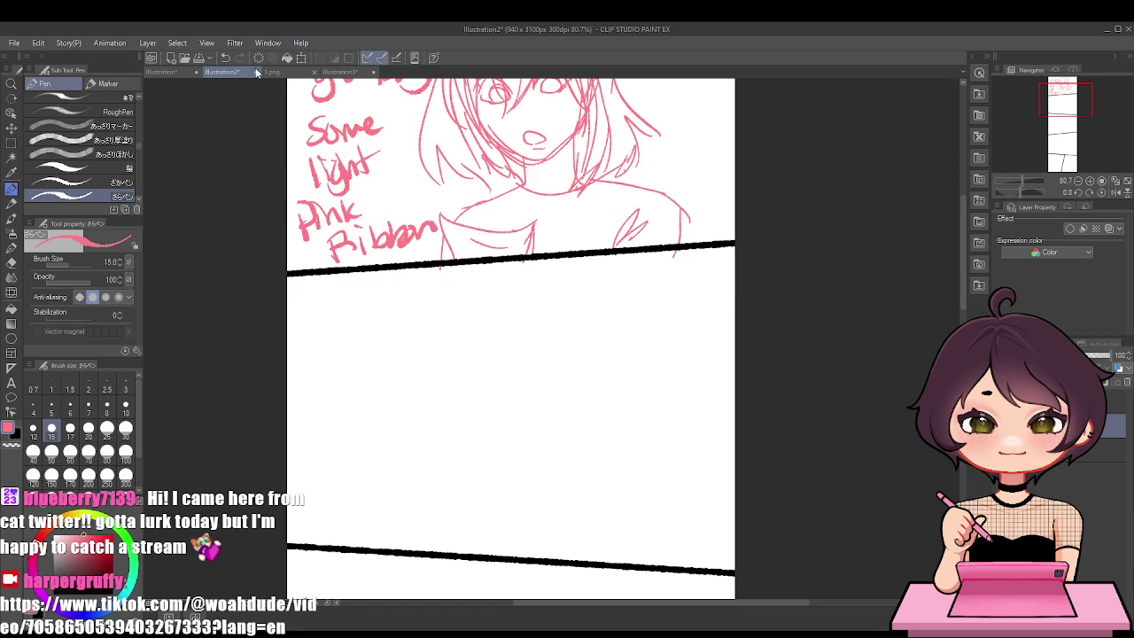
{"action": "left_click", "coordinate": [284, 69]}
{"action": "scroll", "coordinate": [334, 169], "scroll_direction": "down", "scroll_amount": 2}
{"action": "scroll", "coordinate": [381, 532], "scroll_direction": "up", "scroll_amount": 2}
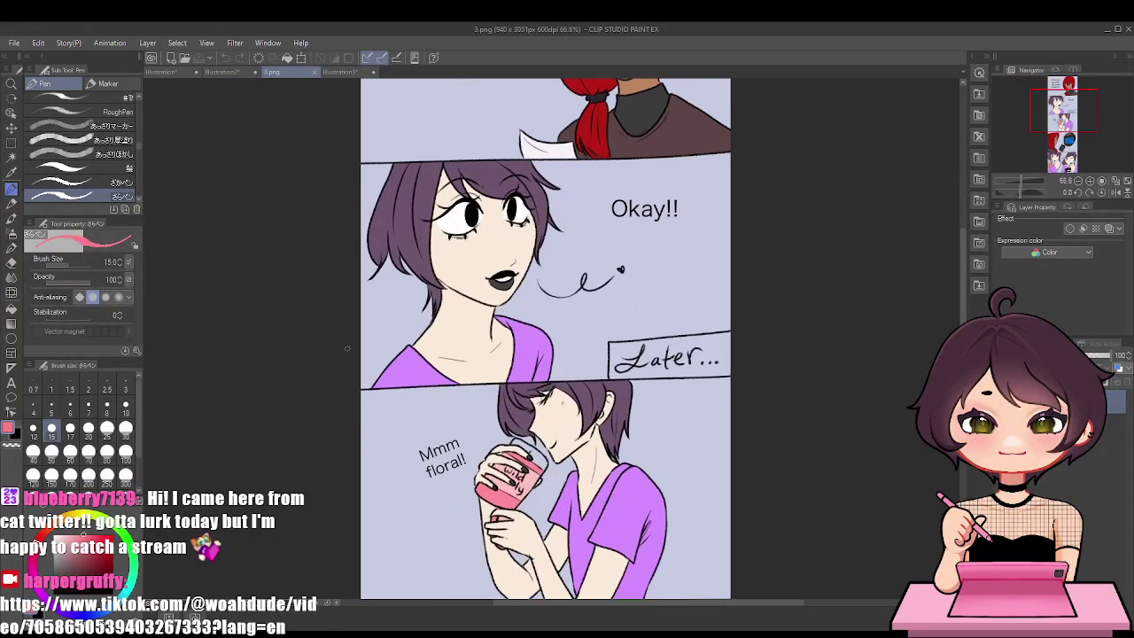
{"action": "left_click", "coordinate": [223, 72]}
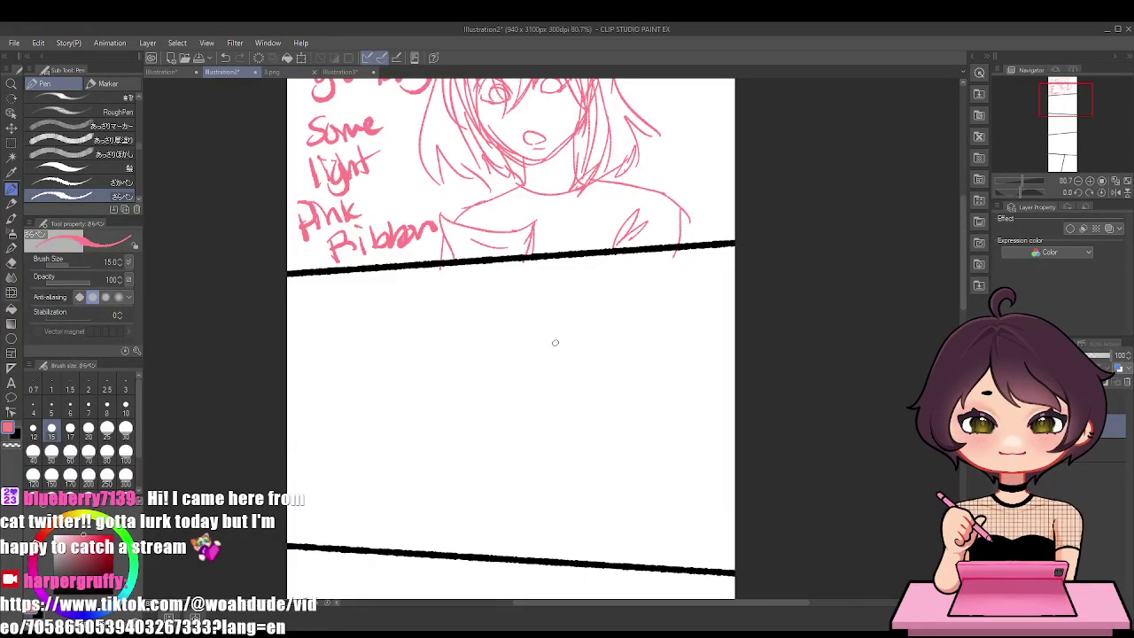
Sketch the face outline and two large round eyes of the second panel's character
{"action": "mouse_move", "coordinate": [556, 342]}
{"action": "left_mouse_down"}
{"action": "mouse_move", "coordinate": [507, 461]}
{"action": "mouse_move", "coordinate": [455, 444]}
{"action": "mouse_move", "coordinate": [407, 372]}
{"action": "left_mouse_up"}
{"action": "key", "text": "ctrl+z"}
{"action": "mouse_move", "coordinate": [489, 351]}
{"action": "left_mouse_down"}
{"action": "mouse_move", "coordinate": [437, 359]}
{"action": "mouse_move", "coordinate": [489, 344]}
{"action": "mouse_move", "coordinate": [447, 381]}
{"action": "left_mouse_up"}
{"action": "key", "text": "ctrl+z"}
{"action": "key", "text": "ctrl+z"}
{"action": "key", "text": "ctrl+z"}
{"action": "mouse_move", "coordinate": [486, 339]}
{"action": "left_mouse_down"}
{"action": "mouse_move", "coordinate": [460, 377]}
{"action": "mouse_move", "coordinate": [492, 354]}
{"action": "mouse_move", "coordinate": [456, 352]}
{"action": "mouse_move", "coordinate": [481, 341]}
{"action": "mouse_move", "coordinate": [476, 372]}
{"action": "left_mouse_up"}
{"action": "key", "text": "ctrl+z"}
{"action": "left_click_drag", "start_coordinate": [531, 348], "coordinate": [536, 372]}
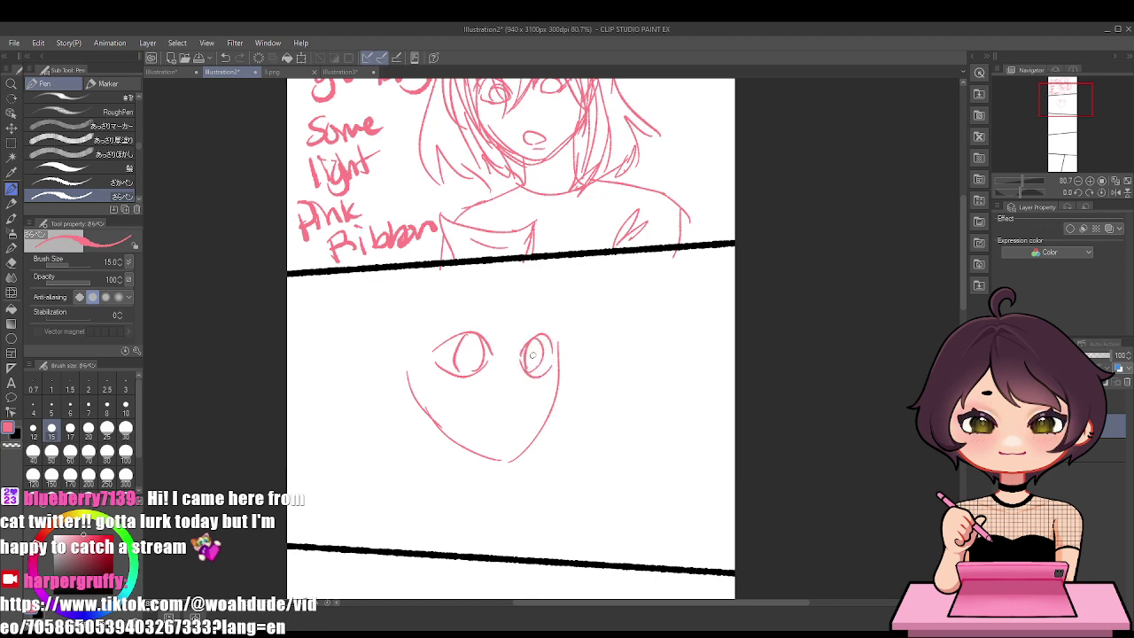
Add a small nose, an open smiling mouth and arched eyebrows to the second panel's face
{"action": "mouse_move", "coordinate": [484, 419]}
{"action": "left_mouse_down"}
{"action": "mouse_move", "coordinate": [523, 413]}
{"action": "mouse_move", "coordinate": [503, 432]}
{"action": "mouse_move", "coordinate": [519, 416]}
{"action": "left_mouse_up"}
{"action": "key", "text": "ctrl+z"}
{"action": "key", "text": "ctrl+z"}
{"action": "key", "text": "ctrl+z"}
{"action": "key", "text": "ctrl+z"}
{"action": "mouse_move", "coordinate": [436, 330]}
{"action": "left_mouse_down"}
{"action": "mouse_move", "coordinate": [480, 310]}
{"action": "mouse_move", "coordinate": [498, 326]}
{"action": "mouse_move", "coordinate": [552, 335]}
{"action": "left_mouse_up"}
{"action": "key", "text": "ctrl+z"}
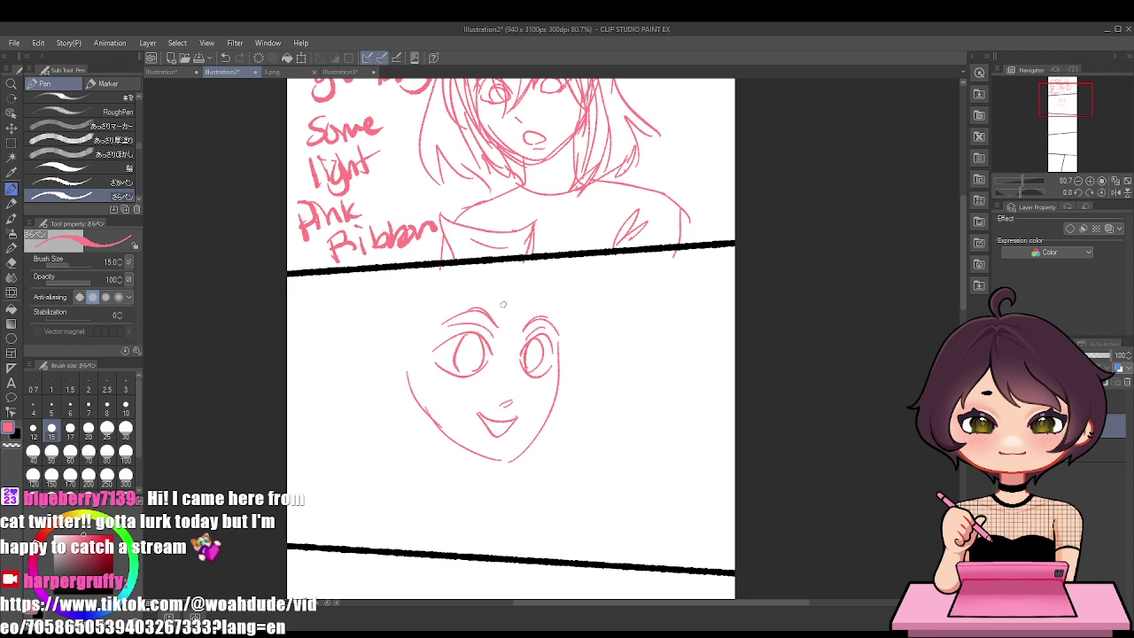
Sketch a parted fringe across the forehead and the hair locks framing the second panel's face
{"action": "left_click_drag", "start_coordinate": [484, 278], "coordinate": [516, 356]}
{"action": "key", "text": "ctrl+z"}
{"action": "mouse_move", "coordinate": [499, 326]}
{"action": "left_mouse_down"}
{"action": "mouse_move", "coordinate": [553, 351]}
{"action": "mouse_move", "coordinate": [559, 390]}
{"action": "left_mouse_up"}
{"action": "left_click_drag", "start_coordinate": [540, 314], "coordinate": [564, 356]}
{"action": "mouse_move", "coordinate": [483, 279]}
{"action": "left_mouse_down"}
{"action": "mouse_move", "coordinate": [432, 420]}
{"action": "mouse_move", "coordinate": [404, 310]}
{"action": "left_mouse_up"}
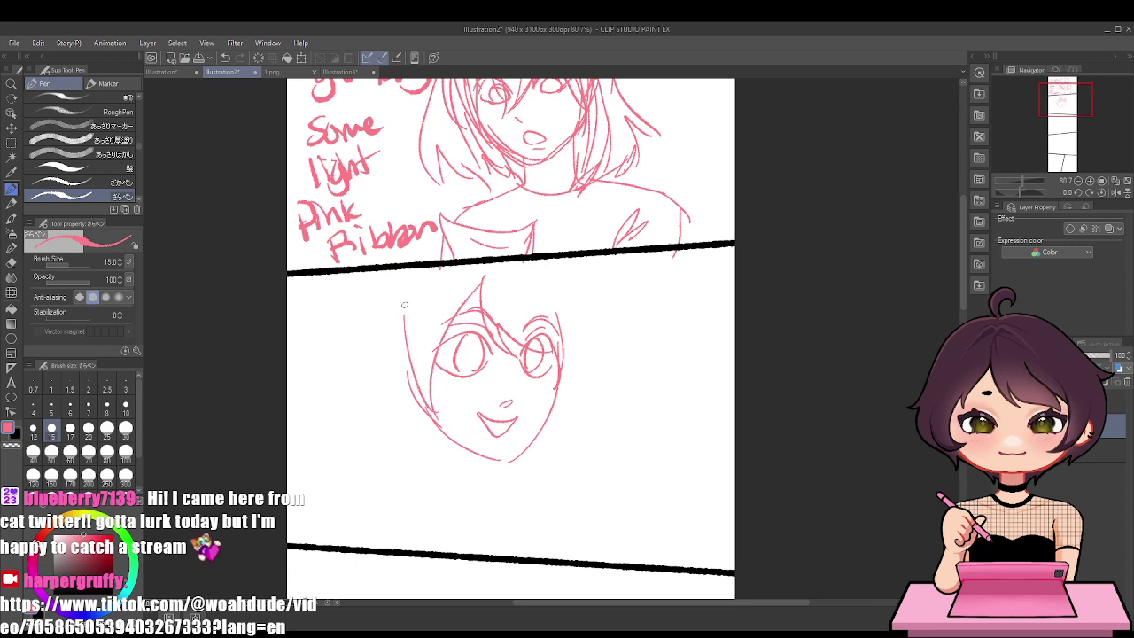
{"action": "mouse_move", "coordinate": [418, 390]}
{"action": "left_mouse_down"}
{"action": "mouse_move", "coordinate": [397, 324]}
{"action": "mouse_move", "coordinate": [408, 285]}
{"action": "left_mouse_up"}
Sketch the ear, neck and both shoulders of the second panel's character down to the panel border
{"action": "left_click_drag", "start_coordinate": [395, 326], "coordinate": [409, 457]}
{"action": "left_click_drag", "start_coordinate": [478, 452], "coordinate": [487, 489]}
{"action": "mouse_move", "coordinate": [409, 462]}
{"action": "left_mouse_down"}
{"action": "mouse_move", "coordinate": [320, 465]}
{"action": "mouse_move", "coordinate": [310, 541]}
{"action": "left_mouse_up"}
{"action": "key", "text": "ctrl+z"}
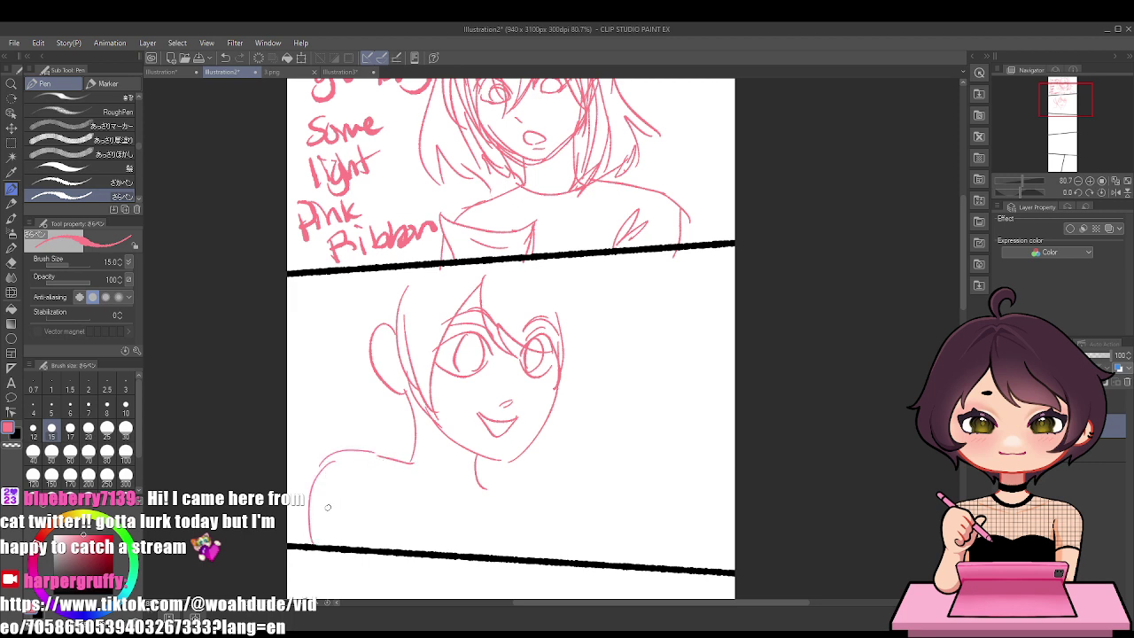
{"action": "key", "text": "ctrl+z"}
{"action": "left_click_drag", "start_coordinate": [321, 458], "coordinate": [307, 539]}
{"action": "left_click_drag", "start_coordinate": [306, 488], "coordinate": [310, 538]}
{"action": "key", "text": "ctrl+z"}
{"action": "key", "text": "ctrl+z"}
{"action": "key", "text": "ctrl+z"}
{"action": "key", "text": "ctrl+z"}
{"action": "mouse_move", "coordinate": [413, 459]}
{"action": "left_mouse_down"}
{"action": "mouse_move", "coordinate": [321, 491]}
{"action": "mouse_move", "coordinate": [305, 541]}
{"action": "left_mouse_up"}
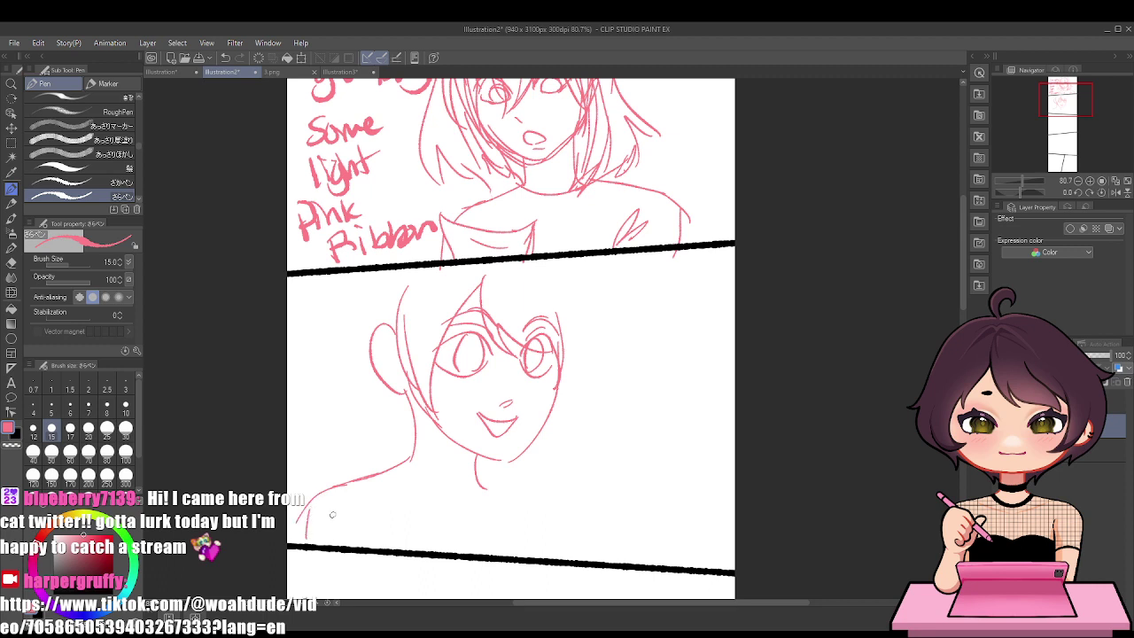
{"action": "mouse_move", "coordinate": [485, 487]}
{"action": "left_mouse_down"}
{"action": "mouse_move", "coordinate": [573, 542]}
{"action": "mouse_move", "coordinate": [568, 560]}
{"action": "left_mouse_up"}
Sketch the short, choppy hair around the ear and down the nape of the second panel's character
{"action": "left_click_drag", "start_coordinate": [358, 271], "coordinate": [347, 379]}
{"action": "key", "text": "ctrl+z"}
{"action": "mouse_move", "coordinate": [380, 271]}
{"action": "left_mouse_down"}
{"action": "mouse_move", "coordinate": [330, 388]}
{"action": "mouse_move", "coordinate": [331, 421]}
{"action": "left_mouse_up"}
{"action": "key", "text": "ctrl+z"}
{"action": "mouse_move", "coordinate": [406, 270]}
{"action": "left_mouse_down"}
{"action": "mouse_move", "coordinate": [340, 312]}
{"action": "mouse_move", "coordinate": [396, 293]}
{"action": "left_mouse_up"}
{"action": "mouse_move", "coordinate": [397, 290]}
{"action": "left_mouse_down"}
{"action": "mouse_move", "coordinate": [390, 330]}
{"action": "mouse_move", "coordinate": [410, 359]}
{"action": "left_mouse_up"}
{"action": "mouse_move", "coordinate": [380, 270]}
{"action": "left_mouse_down"}
{"action": "mouse_move", "coordinate": [353, 365]}
{"action": "mouse_move", "coordinate": [369, 413]}
{"action": "left_mouse_up"}
{"action": "mouse_move", "coordinate": [374, 369]}
{"action": "left_mouse_down"}
{"action": "mouse_move", "coordinate": [365, 417]}
{"action": "mouse_move", "coordinate": [400, 454]}
{"action": "left_mouse_up"}
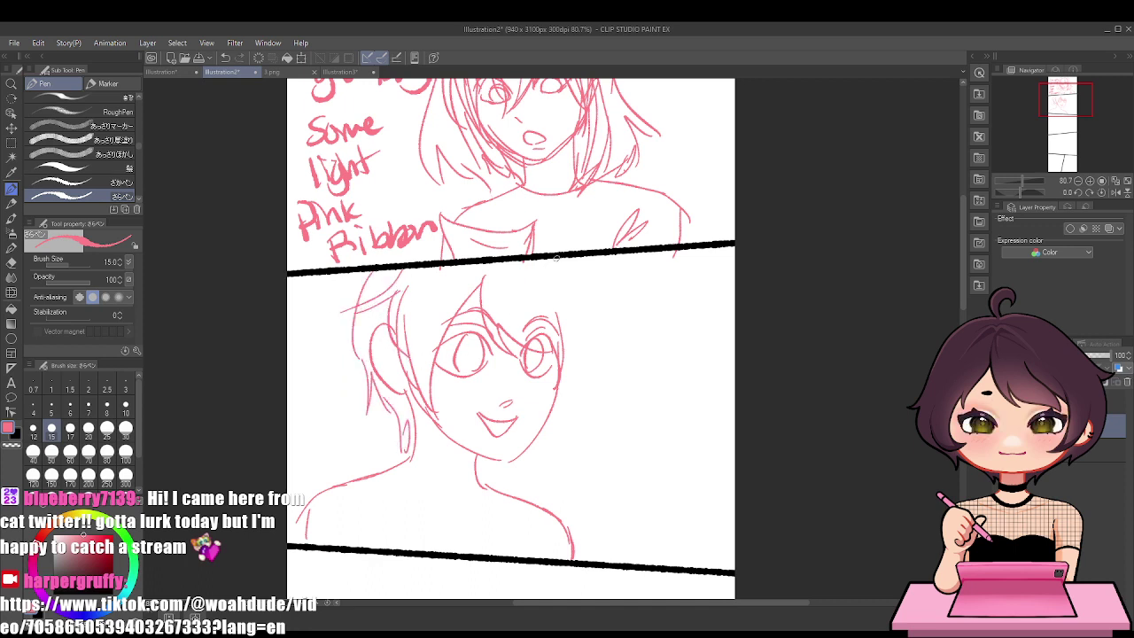
Add flicked-out spiky hair on the right side of the head and sketch the shirt's V-shaped neckline
{"action": "left_click_drag", "start_coordinate": [557, 258], "coordinate": [631, 353]}
{"action": "left_click_drag", "start_coordinate": [588, 315], "coordinate": [624, 355]}
{"action": "mouse_move", "coordinate": [610, 355]}
{"action": "left_mouse_down"}
{"action": "mouse_move", "coordinate": [555, 413]}
{"action": "mouse_move", "coordinate": [554, 448]}
{"action": "left_mouse_up"}
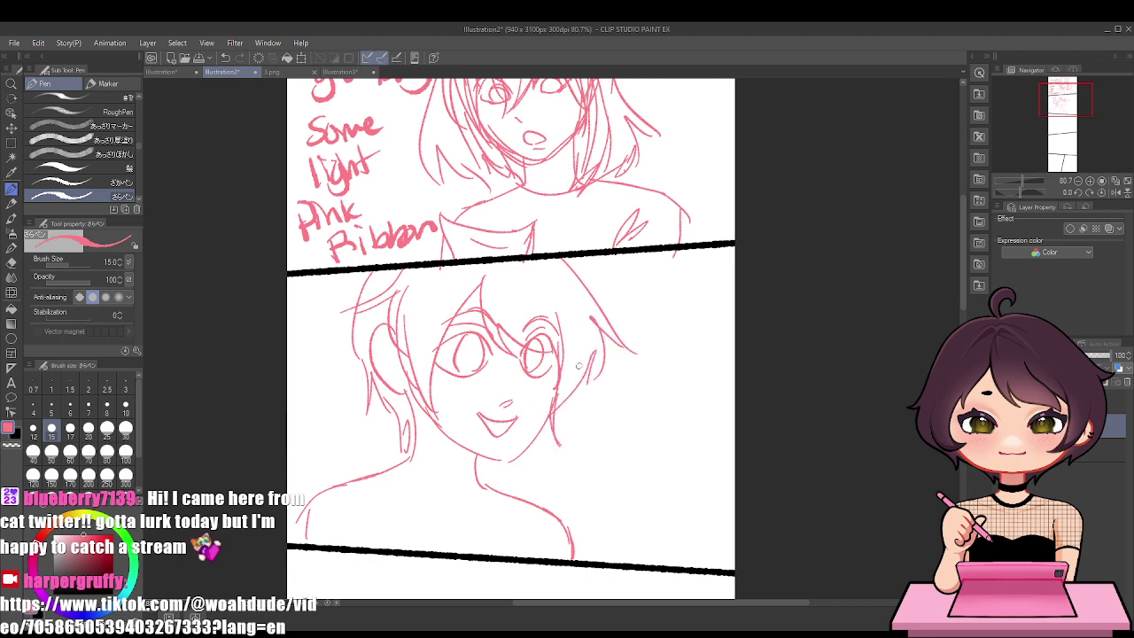
{"action": "left_click_drag", "start_coordinate": [549, 347], "coordinate": [514, 272]}
{"action": "key", "text": "ctrl+z"}
{"action": "left_click_drag", "start_coordinate": [559, 362], "coordinate": [515, 281]}
{"action": "mouse_move", "coordinate": [408, 465]}
{"action": "left_mouse_down"}
{"action": "mouse_move", "coordinate": [472, 505]}
{"action": "mouse_move", "coordinate": [483, 487]}
{"action": "mouse_move", "coordinate": [468, 519]}
{"action": "mouse_move", "coordinate": [450, 525]}
{"action": "left_mouse_up"}
{"action": "key", "text": "ctrl+z"}
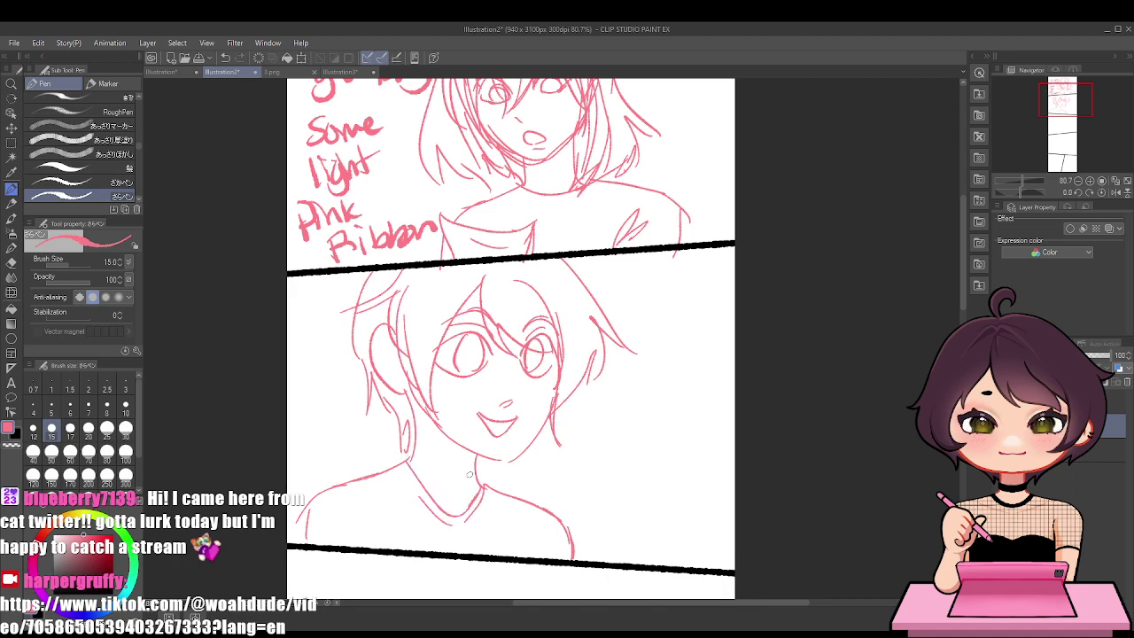
Handwrite "Okay" in the blank area to the right of the second panel's character
{"action": "scroll", "coordinate": [541, 360], "scroll_direction": "down", "scroll_amount": 2}
{"action": "scroll", "coordinate": [550, 399], "scroll_direction": "up", "scroll_amount": 1}
{"action": "scroll", "coordinate": [630, 470], "scroll_direction": "up", "scroll_amount": 2}
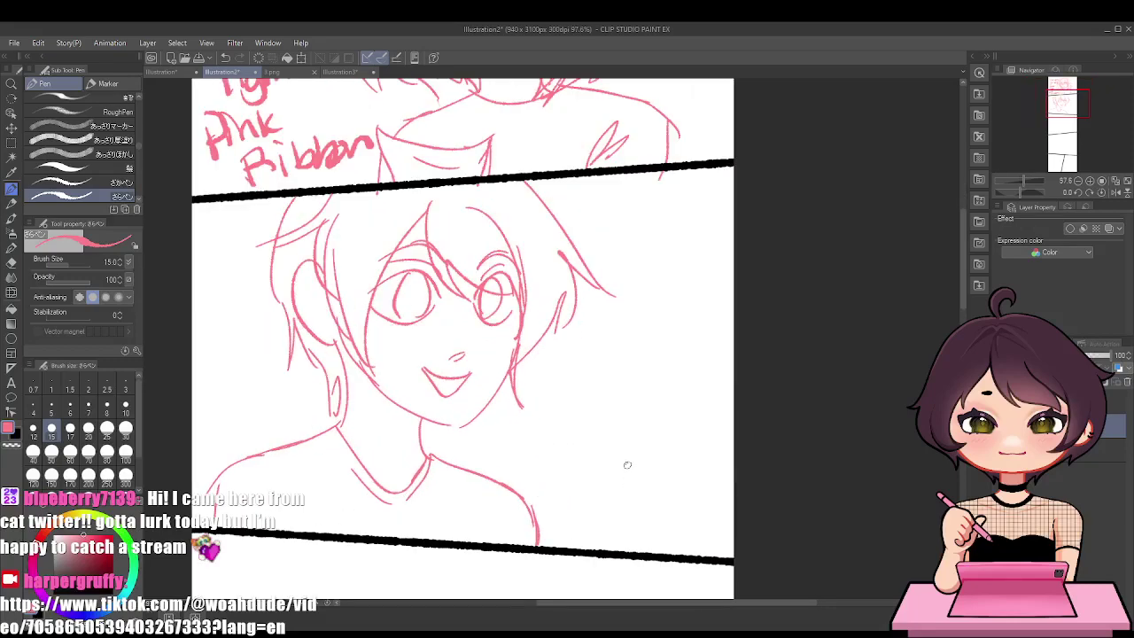
{"action": "left_click_drag", "start_coordinate": [571, 370], "coordinate": [586, 403]}
{"action": "mouse_move", "coordinate": [597, 364]}
{"action": "left_mouse_down"}
{"action": "mouse_move", "coordinate": [593, 401]}
{"action": "mouse_move", "coordinate": [614, 404]}
{"action": "mouse_move", "coordinate": [596, 372]}
{"action": "mouse_move", "coordinate": [588, 392]}
{"action": "mouse_move", "coordinate": [606, 405]}
{"action": "left_mouse_up"}
{"action": "key", "text": "ctrl+z"}
{"action": "key", "text": "ctrl+z"}
{"action": "key", "text": "ctrl+z"}
{"action": "mouse_move", "coordinate": [619, 383]}
{"action": "left_mouse_down"}
{"action": "mouse_move", "coordinate": [611, 401]}
{"action": "mouse_move", "coordinate": [631, 399]}
{"action": "left_mouse_up"}
{"action": "mouse_move", "coordinate": [635, 377]}
{"action": "left_mouse_down"}
{"action": "mouse_move", "coordinate": [657, 389]}
{"action": "mouse_move", "coordinate": [629, 426]}
{"action": "left_mouse_up"}
Draw a caption box in the second panel's lower-right corner and handwrite "Later" inside it
{"action": "mouse_move", "coordinate": [566, 544]}
{"action": "left_mouse_down"}
{"action": "mouse_move", "coordinate": [568, 521]}
{"action": "mouse_move", "coordinate": [631, 488]}
{"action": "mouse_move", "coordinate": [736, 483]}
{"action": "left_mouse_up"}
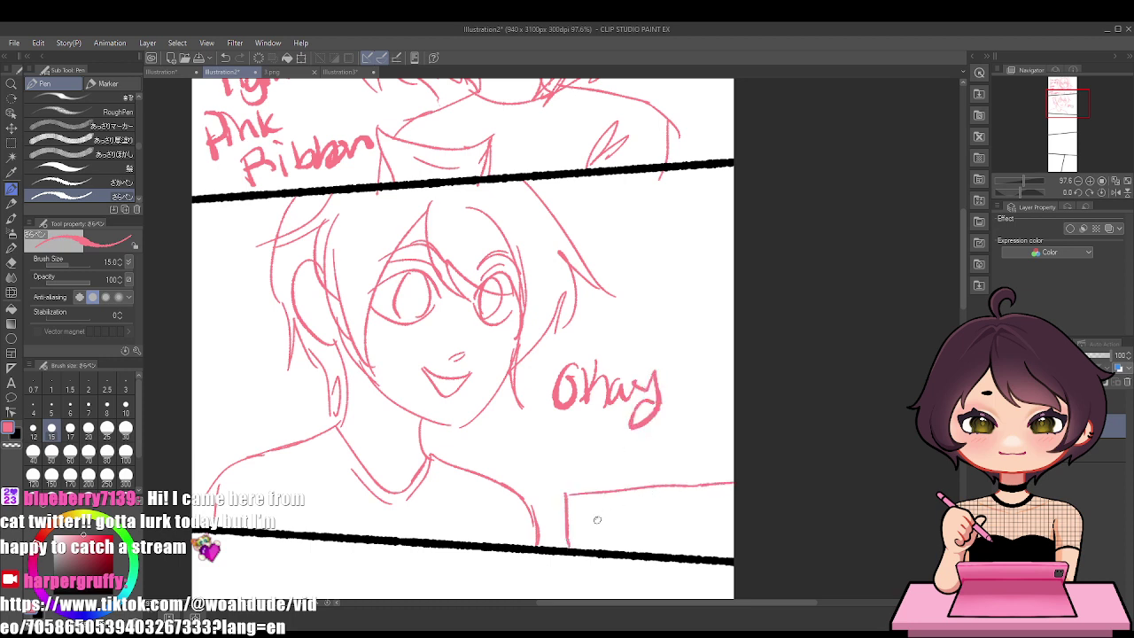
{"action": "mouse_move", "coordinate": [587, 496]}
{"action": "left_mouse_down"}
{"action": "mouse_move", "coordinate": [610, 537]}
{"action": "mouse_move", "coordinate": [638, 532]}
{"action": "mouse_move", "coordinate": [648, 542]}
{"action": "mouse_move", "coordinate": [676, 518]}
{"action": "left_mouse_up"}
{"action": "mouse_move", "coordinate": [666, 512]}
{"action": "left_mouse_down"}
{"action": "mouse_move", "coordinate": [697, 530]}
{"action": "mouse_move", "coordinate": [714, 506]}
{"action": "left_mouse_up"}
Look over the sketched panels, then check the third panel of 3.png and return to Illustration2
{"action": "scroll", "coordinate": [665, 509], "scroll_direction": "down", "scroll_amount": 6}
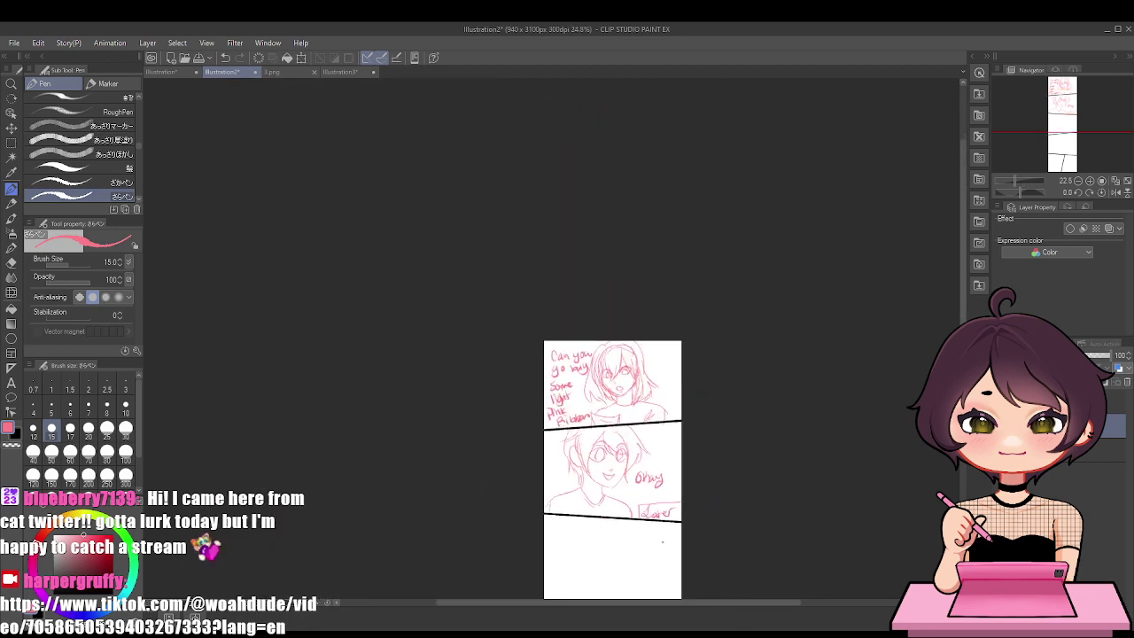
{"action": "scroll", "coordinate": [662, 543], "scroll_direction": "up", "scroll_amount": 2}
{"action": "scroll", "coordinate": [658, 537], "scroll_direction": "down", "scroll_amount": 5}
{"action": "scroll", "coordinate": [657, 584], "scroll_direction": "up", "scroll_amount": 4}
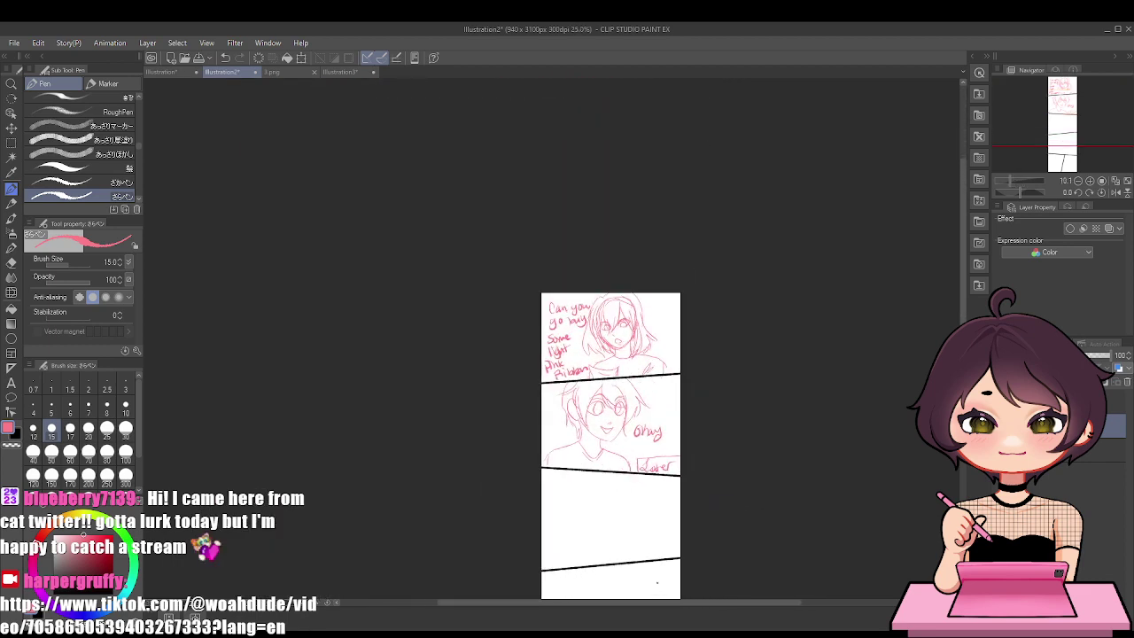
{"action": "scroll", "coordinate": [657, 582], "scroll_direction": "up", "scroll_amount": 4}
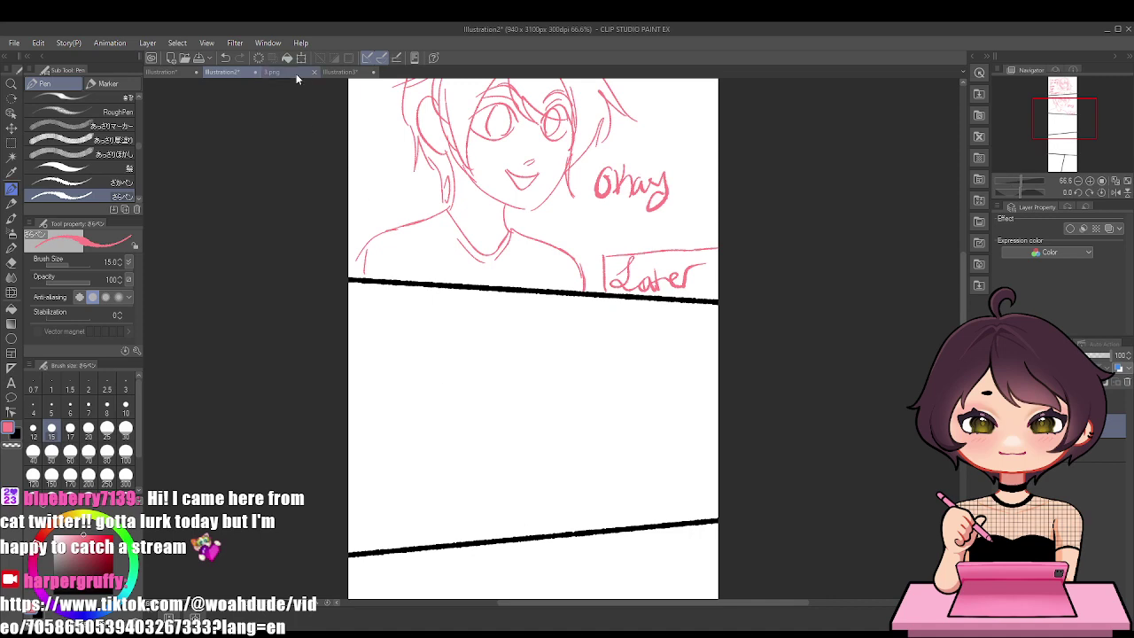
{"action": "left_click", "coordinate": [296, 73]}
{"action": "scroll", "coordinate": [562, 482], "scroll_direction": "down", "scroll_amount": 2}
{"action": "scroll", "coordinate": [562, 481], "scroll_direction": "up", "scroll_amount": 2}
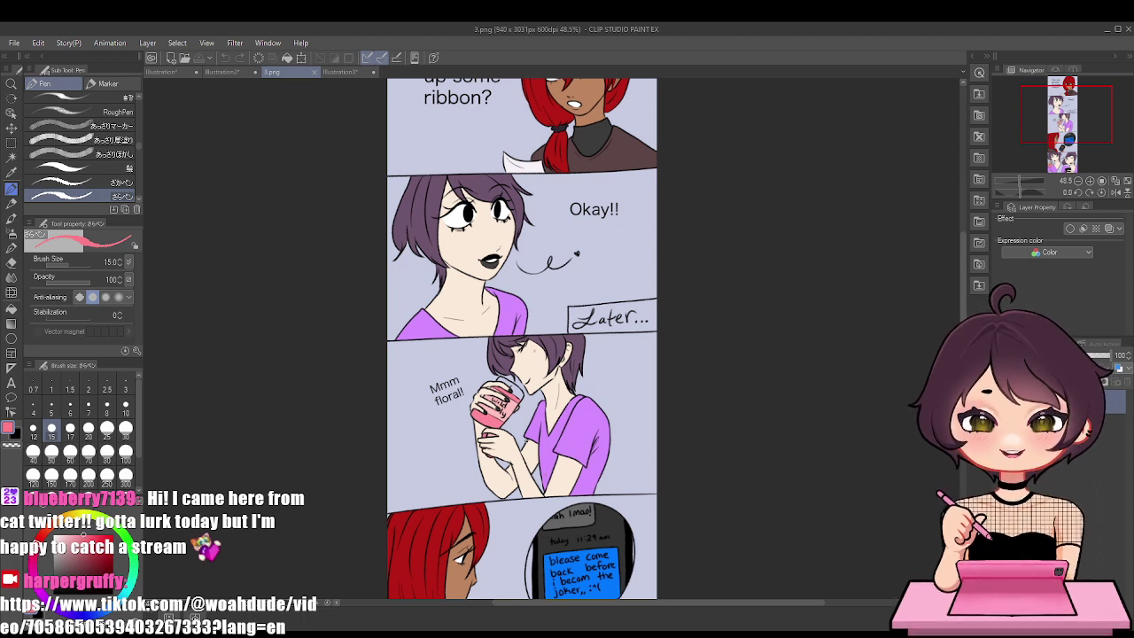
{"action": "left_click", "coordinate": [207, 72]}
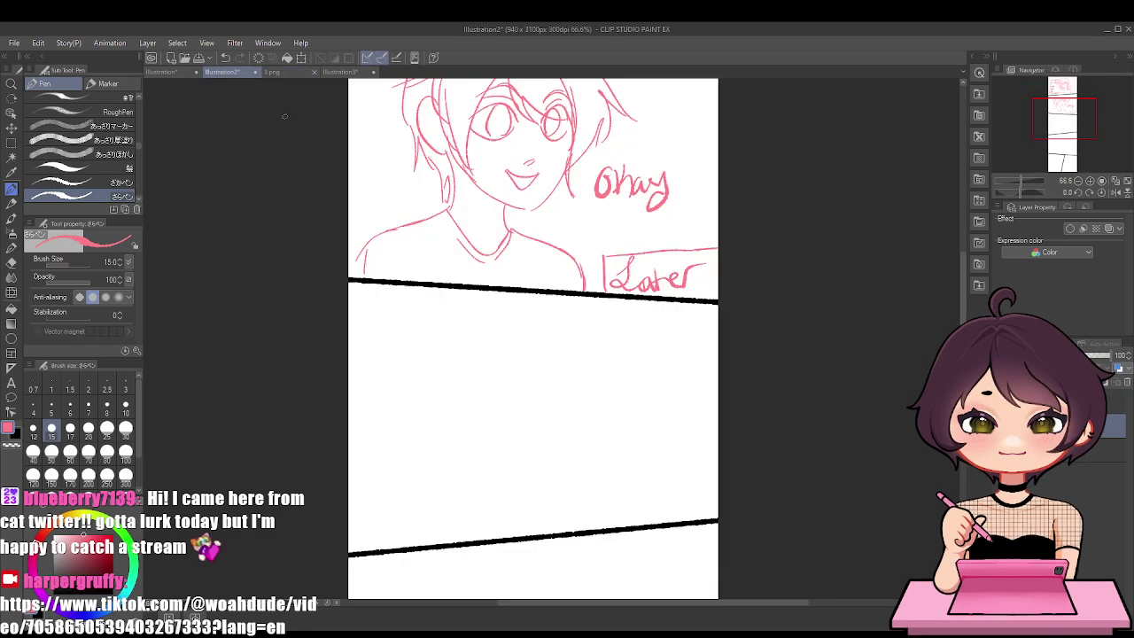
Sketch a pointed jawline for the third panel's character, undoing stray strokes
{"action": "scroll", "coordinate": [540, 433], "scroll_direction": "up", "scroll_amount": 3}
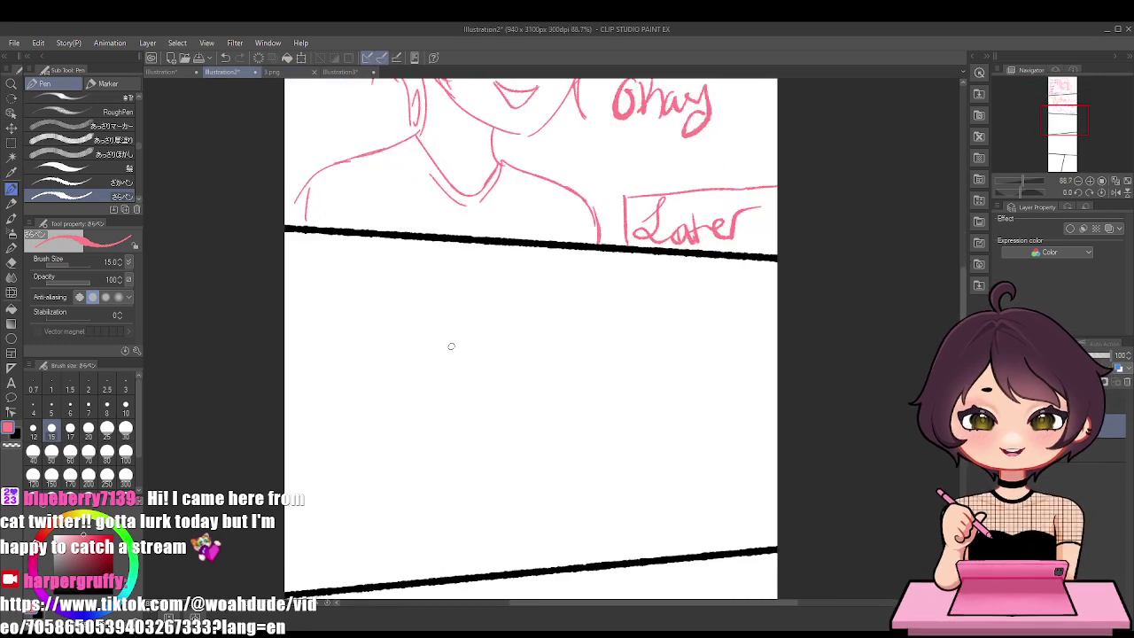
{"action": "left_click_drag", "start_coordinate": [410, 341], "coordinate": [513, 444]}
{"action": "key", "text": "ctrl+z"}
{"action": "left_click_drag", "start_coordinate": [397, 351], "coordinate": [461, 426]}
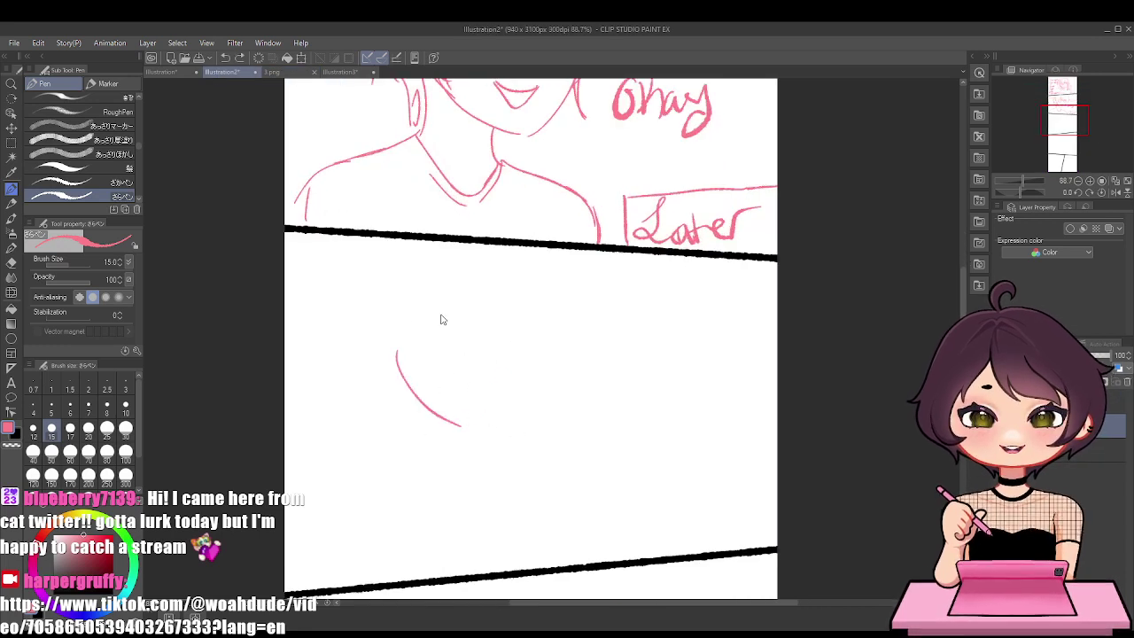
{"action": "mouse_move", "coordinate": [359, 347]}
{"action": "left_mouse_down"}
{"action": "mouse_move", "coordinate": [532, 253]}
{"action": "mouse_move", "coordinate": [763, 279]}
{"action": "mouse_move", "coordinate": [776, 545]}
{"action": "left_mouse_up"}
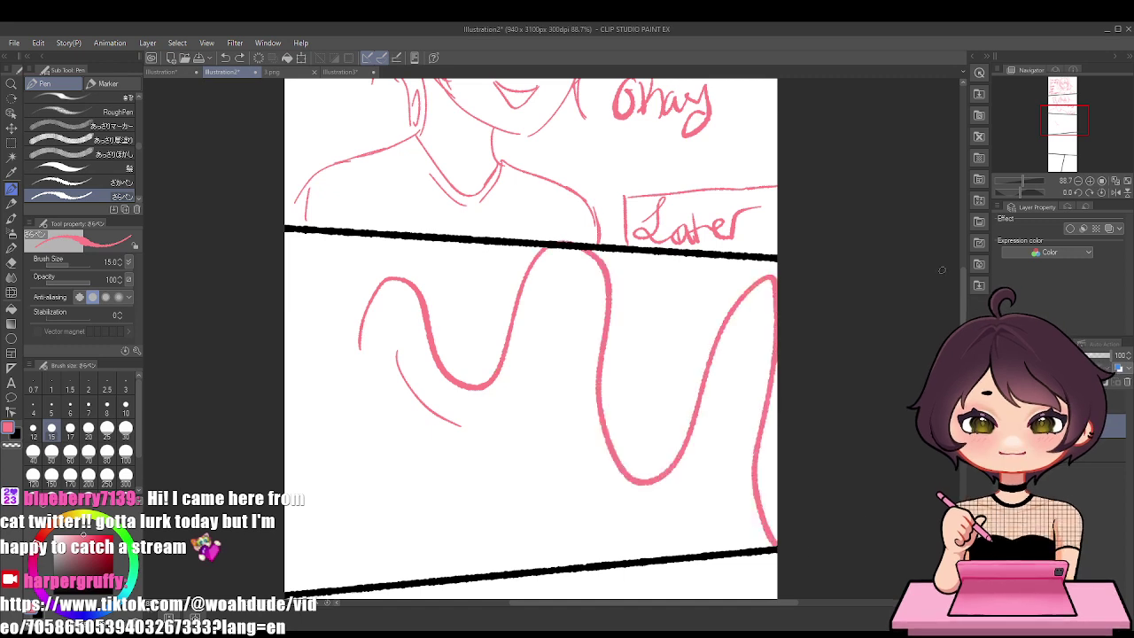
{"action": "key", "text": "ctrl+z"}
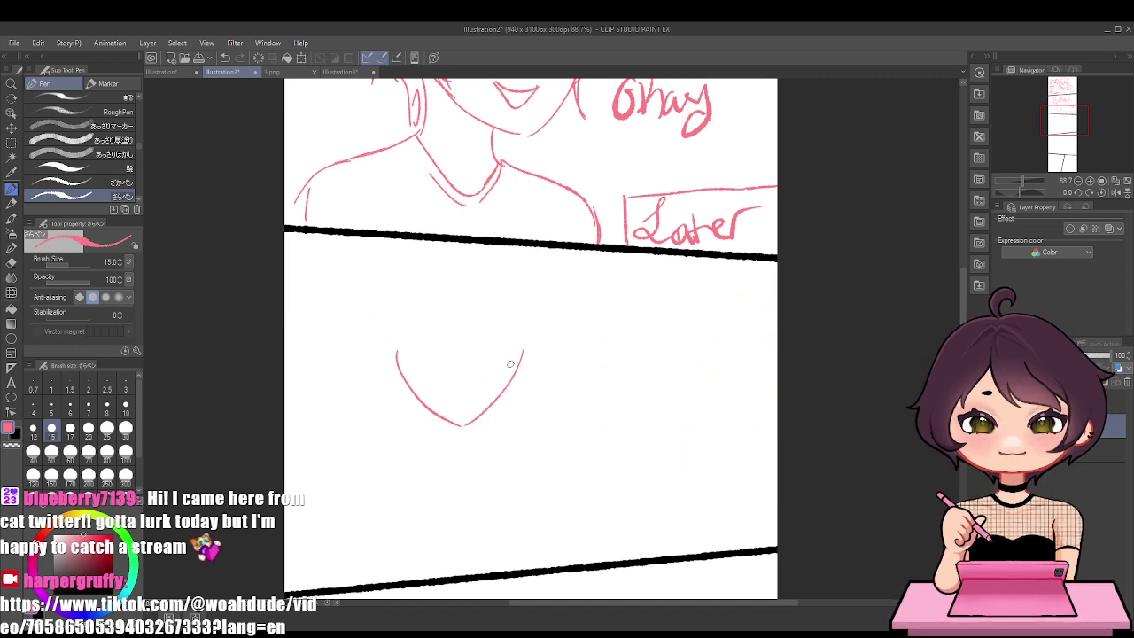
{"action": "key", "text": "ctrl+z"}
{"action": "mouse_move", "coordinate": [463, 424]}
{"action": "left_mouse_down"}
{"action": "mouse_move", "coordinate": [504, 367]}
{"action": "mouse_move", "coordinate": [506, 341]}
{"action": "left_mouse_up"}
Add an ear on each side of the third panel's face and curved arcs above it for the brows
{"action": "mouse_move", "coordinate": [395, 349]}
{"action": "left_mouse_down"}
{"action": "mouse_move", "coordinate": [370, 361]}
{"action": "mouse_move", "coordinate": [411, 415]}
{"action": "left_mouse_up"}
{"action": "key", "text": "ctrl+z"}
{"action": "left_click_drag", "start_coordinate": [387, 355], "coordinate": [411, 388]}
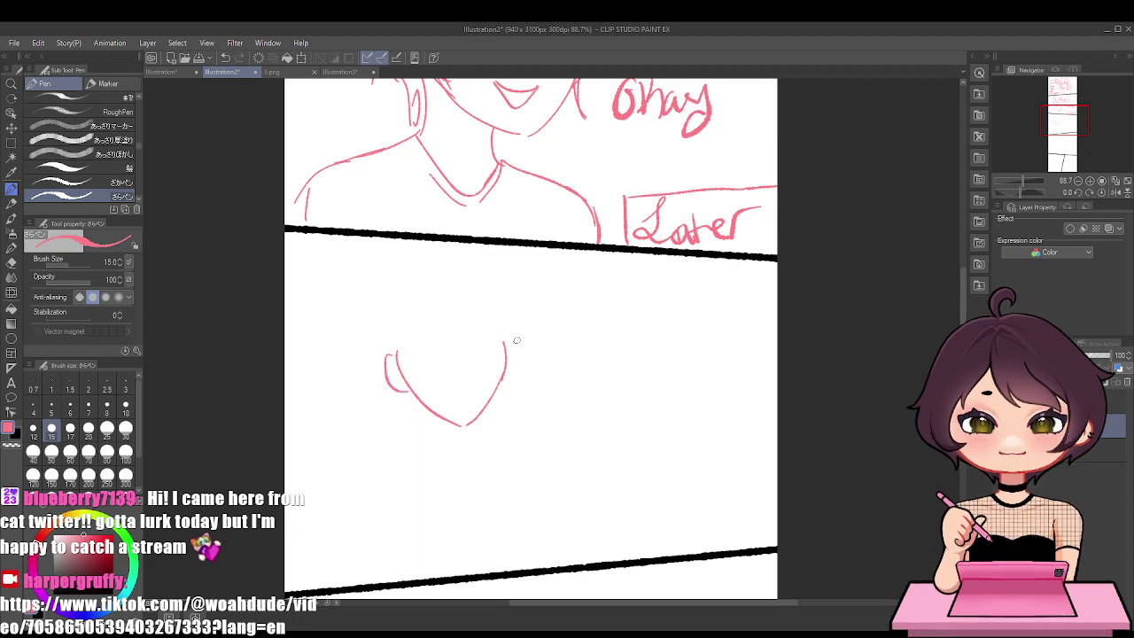
{"action": "left_click_drag", "start_coordinate": [509, 337], "coordinate": [503, 381]}
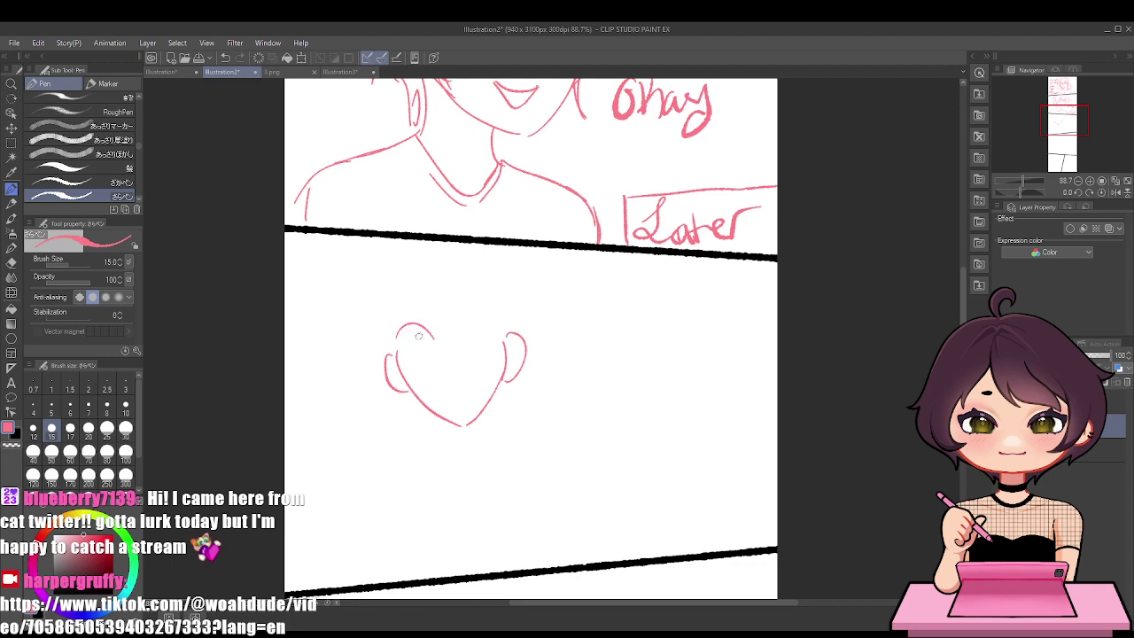
{"action": "key", "text": "ctrl+z"}
{"action": "key", "text": "ctrl+z"}
{"action": "left_click_drag", "start_coordinate": [442, 344], "coordinate": [400, 344]}
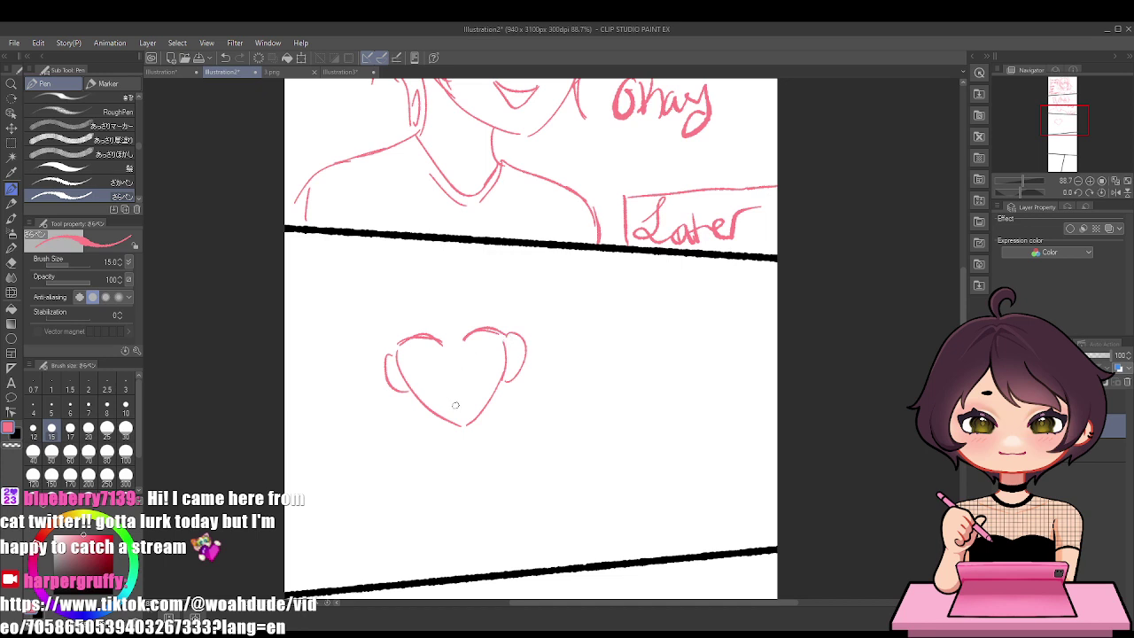
Sketch a curved mouth sipping from a straw that leads into a tapered drink cup
{"action": "left_click_drag", "start_coordinate": [446, 403], "coordinate": [462, 396]}
{"action": "mouse_move", "coordinate": [445, 441]}
{"action": "left_mouse_down"}
{"action": "mouse_move", "coordinate": [498, 427]}
{"action": "mouse_move", "coordinate": [462, 497]}
{"action": "left_mouse_up"}
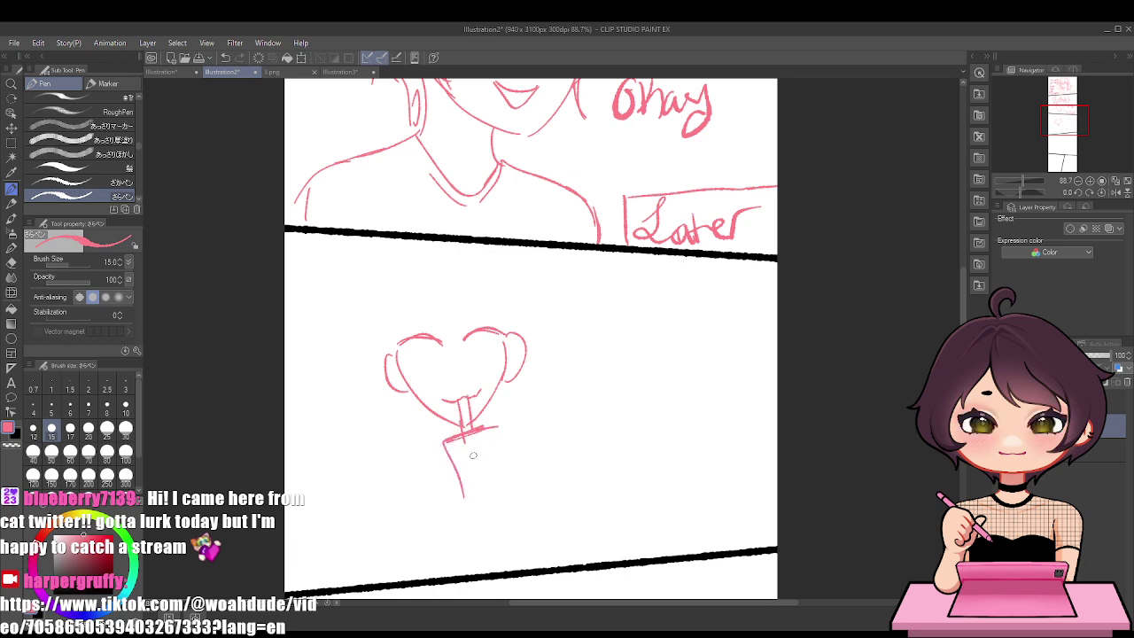
{"action": "mouse_move", "coordinate": [496, 426]}
{"action": "left_mouse_down"}
{"action": "mouse_move", "coordinate": [502, 493]}
{"action": "mouse_move", "coordinate": [466, 504]}
{"action": "mouse_move", "coordinate": [503, 496]}
{"action": "left_mouse_up"}
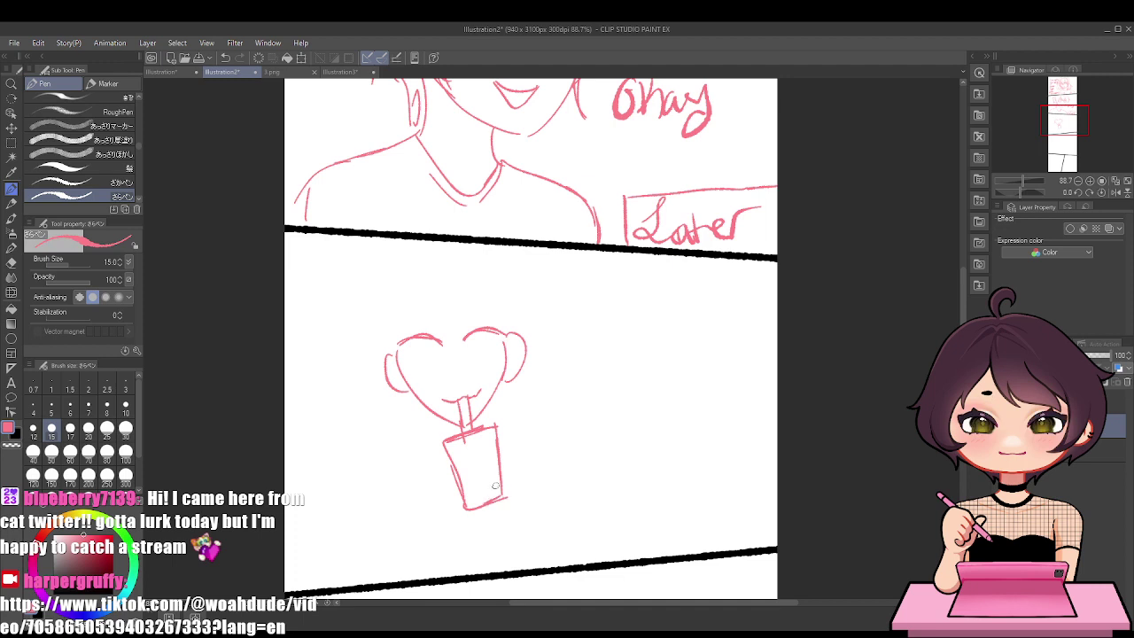
Sketch a small cat-head logo with a crescent shape beneath it on the front of the drink cup
{"action": "scroll", "coordinate": [475, 452], "scroll_direction": "up", "scroll_amount": 5}
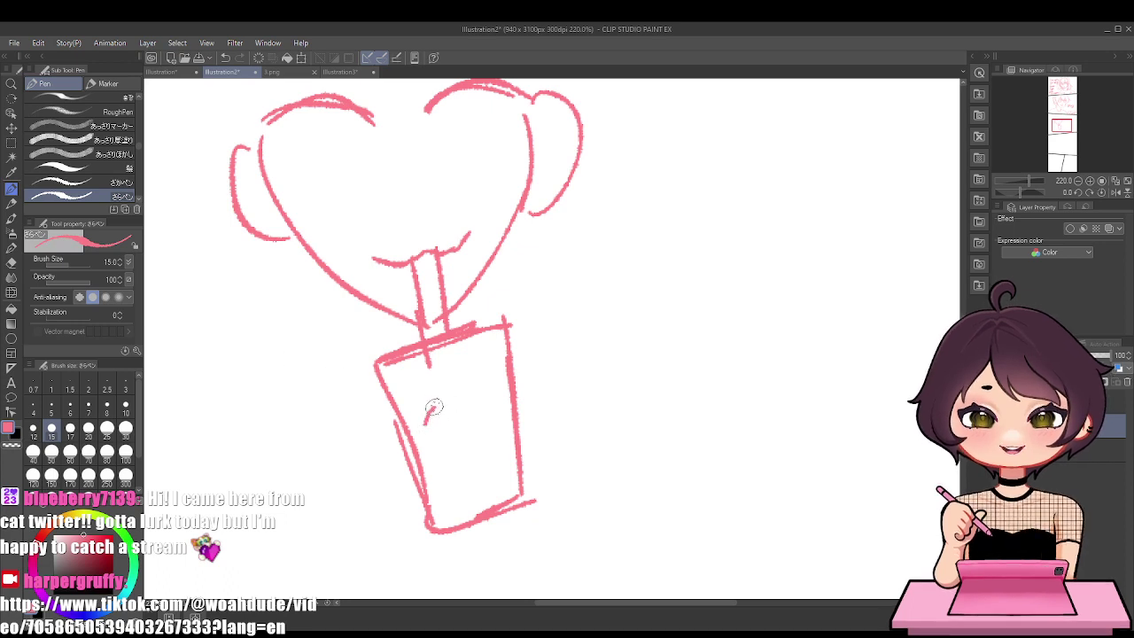
{"action": "left_click_drag", "start_coordinate": [426, 424], "coordinate": [479, 407]}
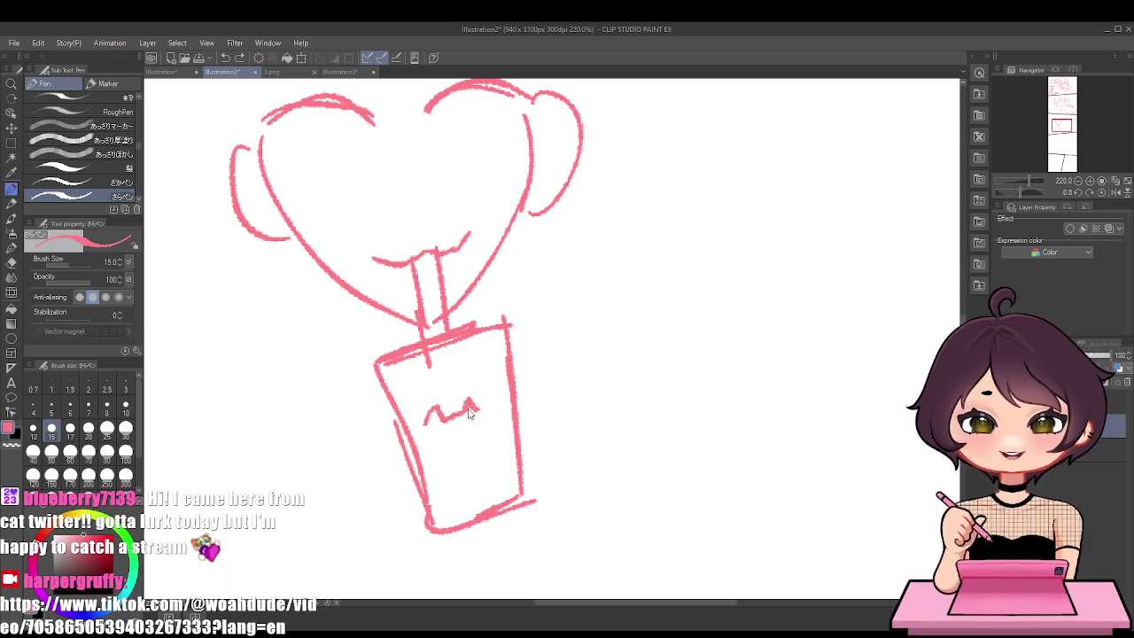
{"action": "key", "text": "ctrl+z"}
{"action": "mouse_move", "coordinate": [462, 410]}
{"action": "left_mouse_down"}
{"action": "mouse_move", "coordinate": [429, 427]}
{"action": "mouse_move", "coordinate": [429, 446]}
{"action": "mouse_move", "coordinate": [458, 447]}
{"action": "mouse_move", "coordinate": [474, 405]}
{"action": "mouse_move", "coordinate": [482, 441]}
{"action": "mouse_move", "coordinate": [448, 461]}
{"action": "mouse_move", "coordinate": [437, 410]}
{"action": "mouse_move", "coordinate": [474, 402]}
{"action": "mouse_move", "coordinate": [439, 421]}
{"action": "mouse_move", "coordinate": [442, 448]}
{"action": "mouse_move", "coordinate": [483, 414]}
{"action": "mouse_move", "coordinate": [481, 433]}
{"action": "mouse_move", "coordinate": [430, 455]}
{"action": "mouse_move", "coordinate": [464, 477]}
{"action": "mouse_move", "coordinate": [463, 465]}
{"action": "mouse_move", "coordinate": [452, 480]}
{"action": "mouse_move", "coordinate": [493, 463]}
{"action": "mouse_move", "coordinate": [487, 435]}
{"action": "mouse_move", "coordinate": [470, 440]}
{"action": "mouse_move", "coordinate": [495, 431]}
{"action": "mouse_move", "coordinate": [492, 467]}
{"action": "left_mouse_up"}
{"action": "key", "text": "ctrl+z"}
{"action": "key", "text": "ctrl+z"}
{"action": "key", "text": "ctrl+z"}
{"action": "key", "text": "ctrl+z"}
{"action": "key", "text": "ctrl+z"}
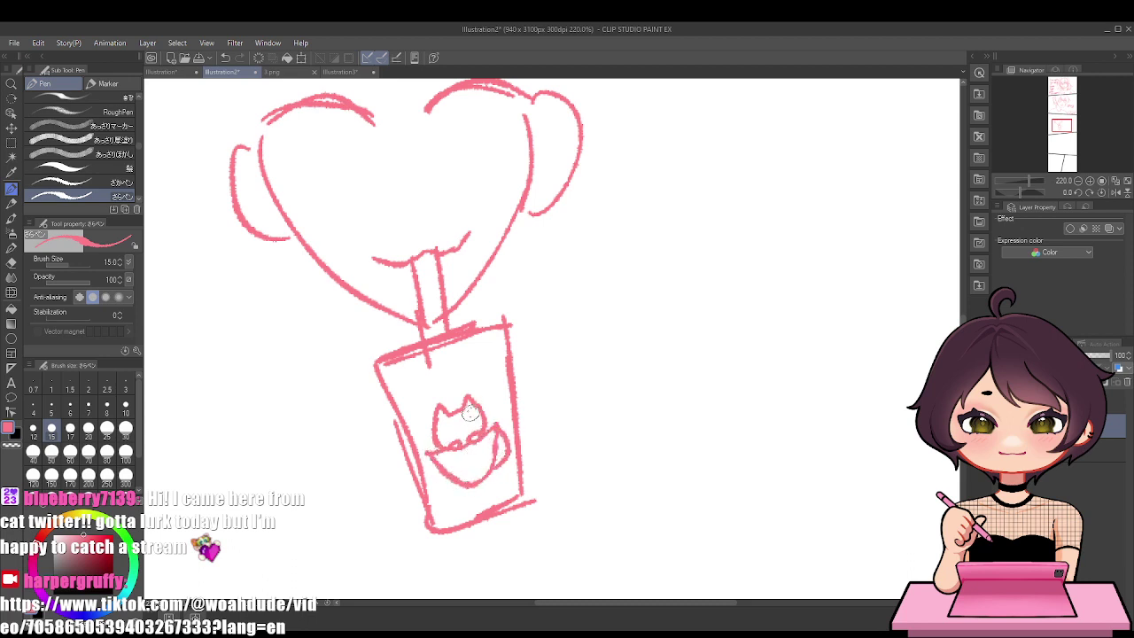
Add short accent strokes on both sides of the cup's cat logo and small swirls inside its crescent, undoing stray strokes
{"action": "left_click_drag", "start_coordinate": [493, 414], "coordinate": [496, 394]}
{"action": "mouse_move", "coordinate": [427, 431]}
{"action": "left_mouse_down"}
{"action": "mouse_move", "coordinate": [409, 428]}
{"action": "mouse_move", "coordinate": [412, 415]}
{"action": "left_mouse_up"}
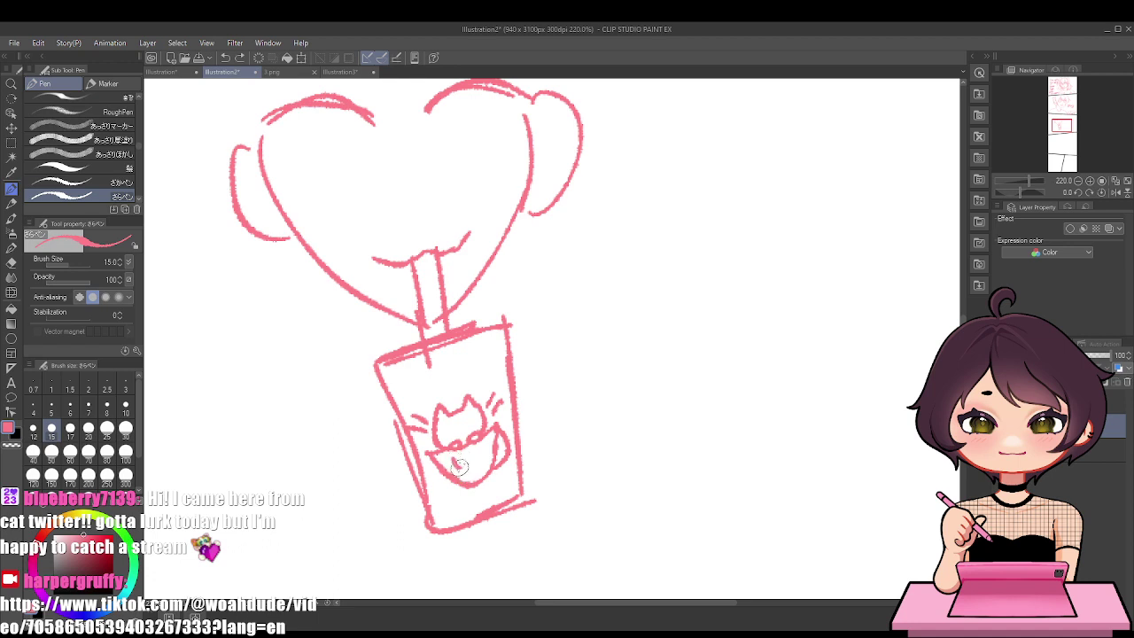
{"action": "left_click_drag", "start_coordinate": [457, 459], "coordinate": [487, 463]}
{"action": "key", "text": "ctrl+z"}
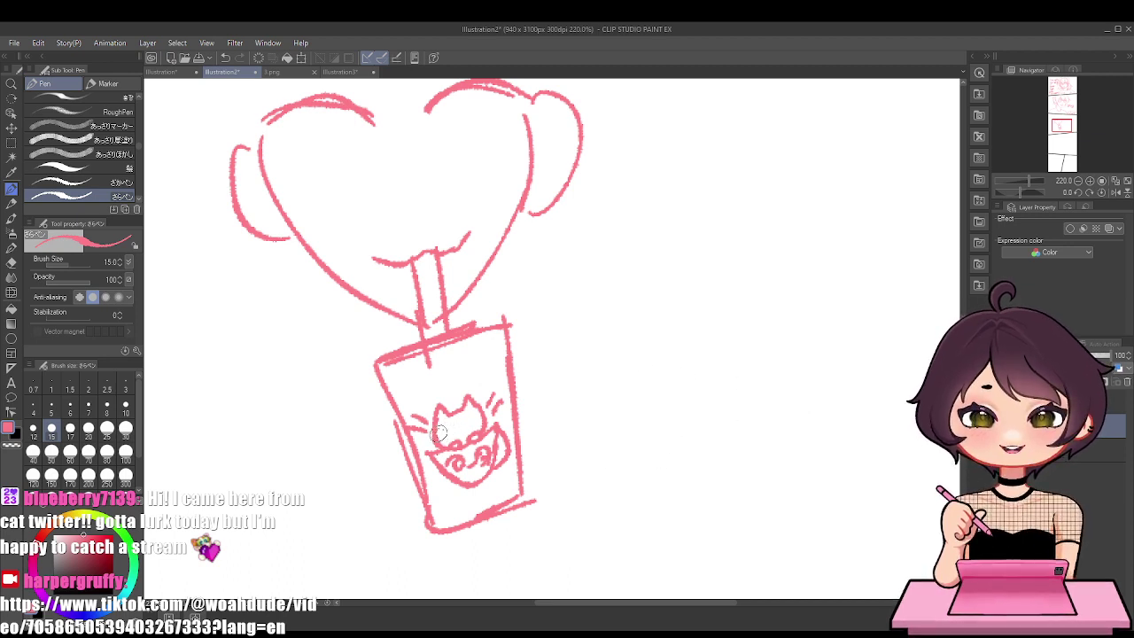
{"action": "left_click_drag", "start_coordinate": [513, 351], "coordinate": [518, 388]}
{"action": "key", "text": "ctrl+z"}
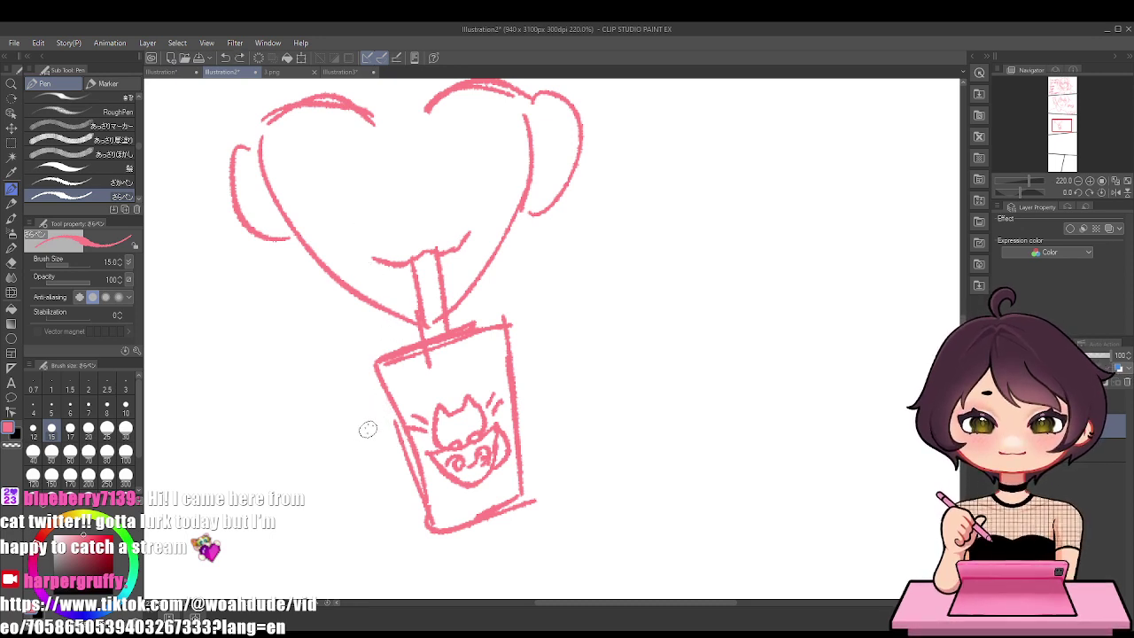
Sketch a hand wrapped around the drink cup, with the fingers curling over its edge
{"action": "mouse_move", "coordinate": [306, 502]}
{"action": "left_mouse_down"}
{"action": "mouse_move", "coordinate": [339, 439]}
{"action": "mouse_move", "coordinate": [337, 409]}
{"action": "mouse_move", "coordinate": [386, 394]}
{"action": "mouse_move", "coordinate": [362, 442]}
{"action": "mouse_move", "coordinate": [449, 401]}
{"action": "mouse_move", "coordinate": [418, 432]}
{"action": "mouse_move", "coordinate": [415, 420]}
{"action": "mouse_move", "coordinate": [390, 466]}
{"action": "mouse_move", "coordinate": [405, 485]}
{"action": "mouse_move", "coordinate": [428, 466]}
{"action": "mouse_move", "coordinate": [419, 498]}
{"action": "mouse_move", "coordinate": [441, 476]}
{"action": "mouse_move", "coordinate": [414, 504]}
{"action": "mouse_move", "coordinate": [452, 504]}
{"action": "mouse_move", "coordinate": [405, 537]}
{"action": "left_mouse_up"}
{"action": "left_click_drag", "start_coordinate": [342, 400], "coordinate": [295, 541]}
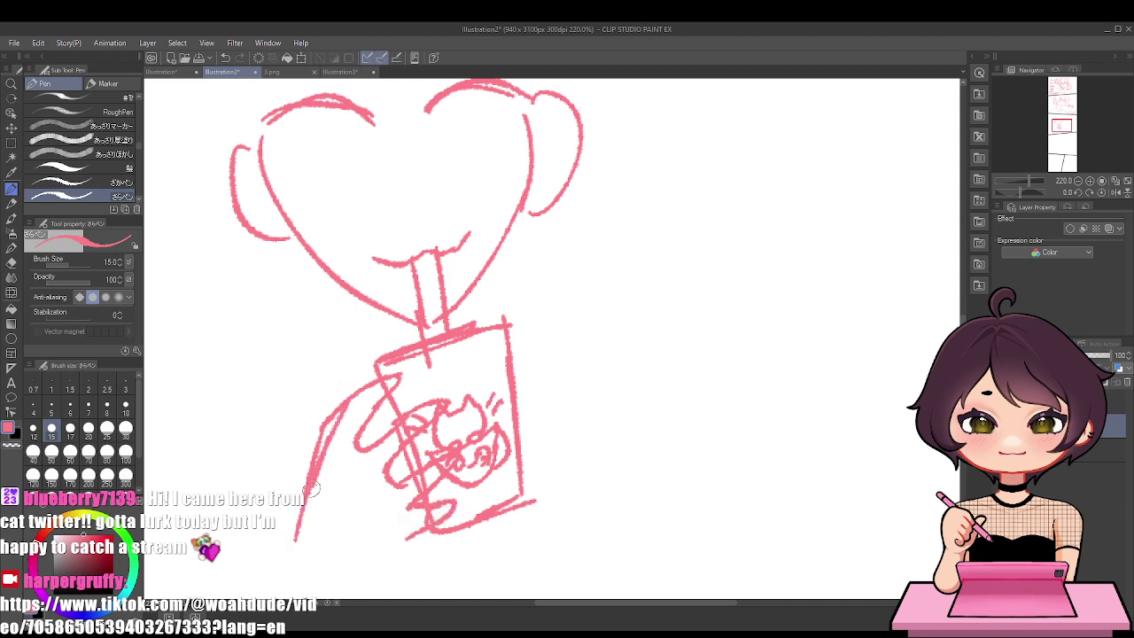
{"action": "left_click_drag", "start_coordinate": [312, 485], "coordinate": [285, 565]}
{"action": "mouse_move", "coordinate": [389, 437]}
{"action": "left_mouse_down"}
{"action": "mouse_move", "coordinate": [361, 460]}
{"action": "mouse_move", "coordinate": [347, 443]}
{"action": "mouse_move", "coordinate": [389, 448]}
{"action": "mouse_move", "coordinate": [382, 494]}
{"action": "mouse_move", "coordinate": [420, 463]}
{"action": "left_mouse_up"}
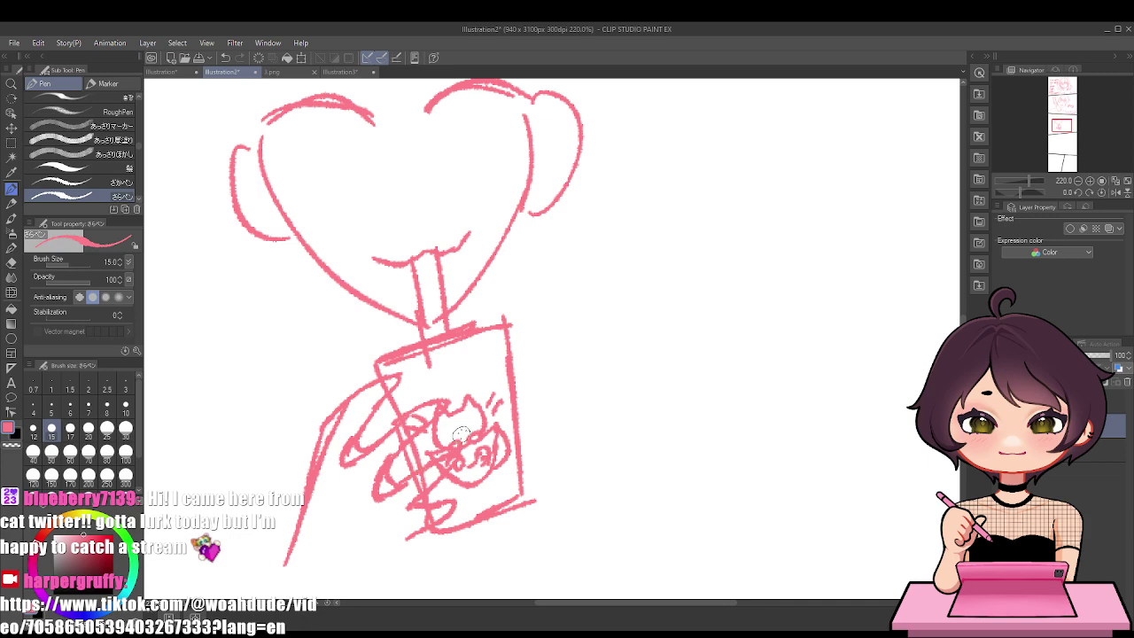
Draw the wrist below the cup-holding hand, finishing it with a curved sleeve cuff and the start of the forearm
{"action": "scroll", "coordinate": [460, 435], "scroll_direction": "down", "scroll_amount": 4}
{"action": "scroll", "coordinate": [428, 475], "scroll_direction": "up", "scroll_amount": 3}
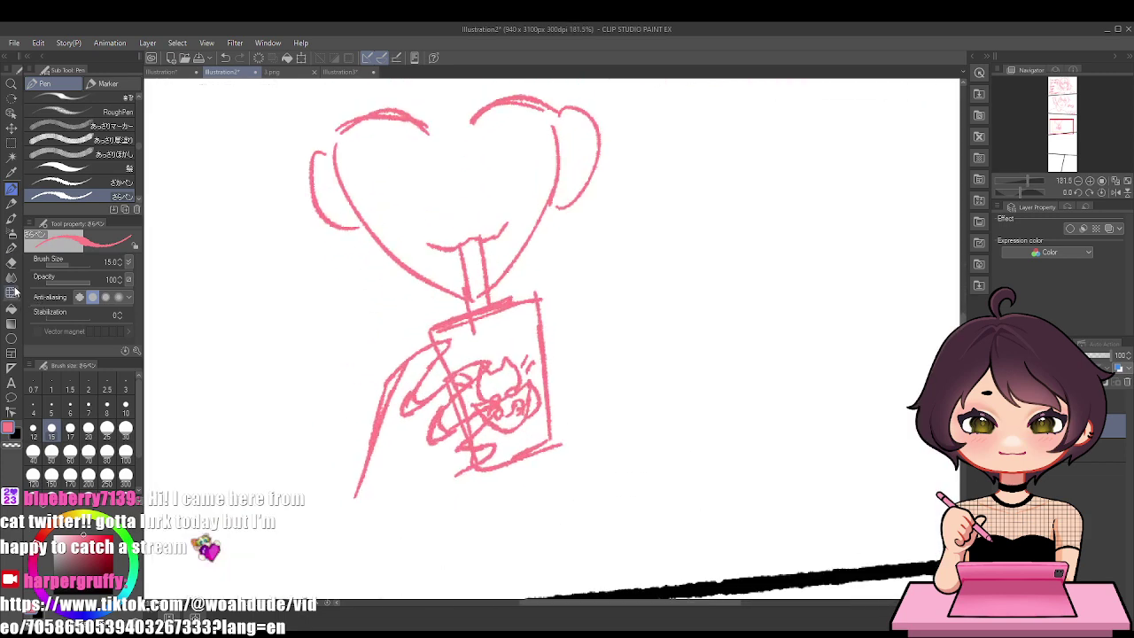
{"action": "left_click", "coordinate": [11, 263]}
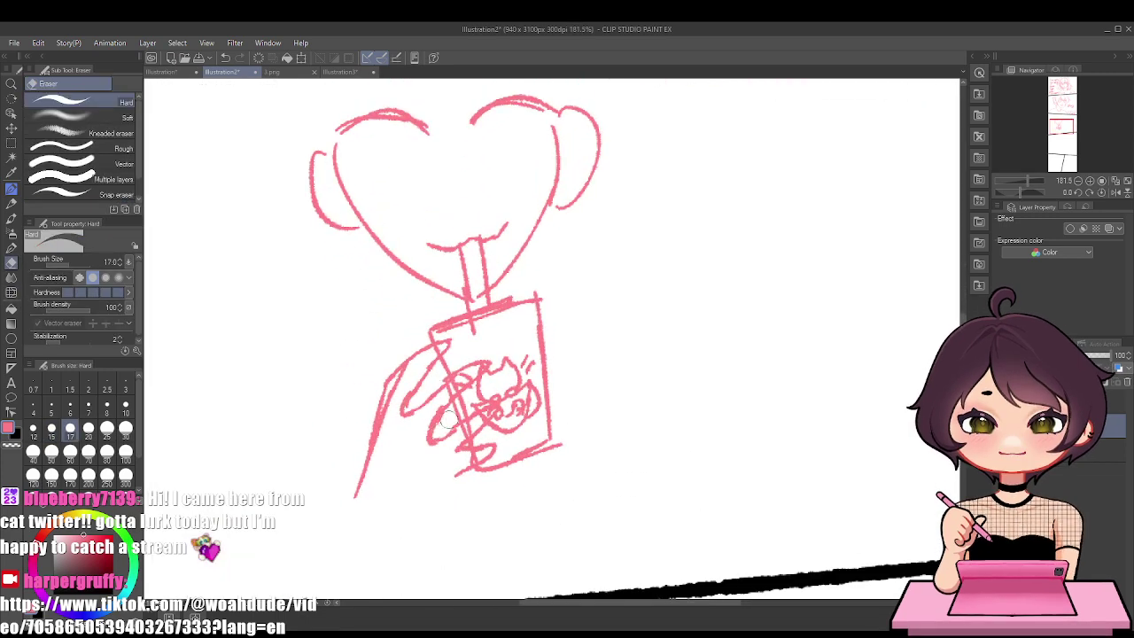
{"action": "left_click", "coordinate": [10, 190]}
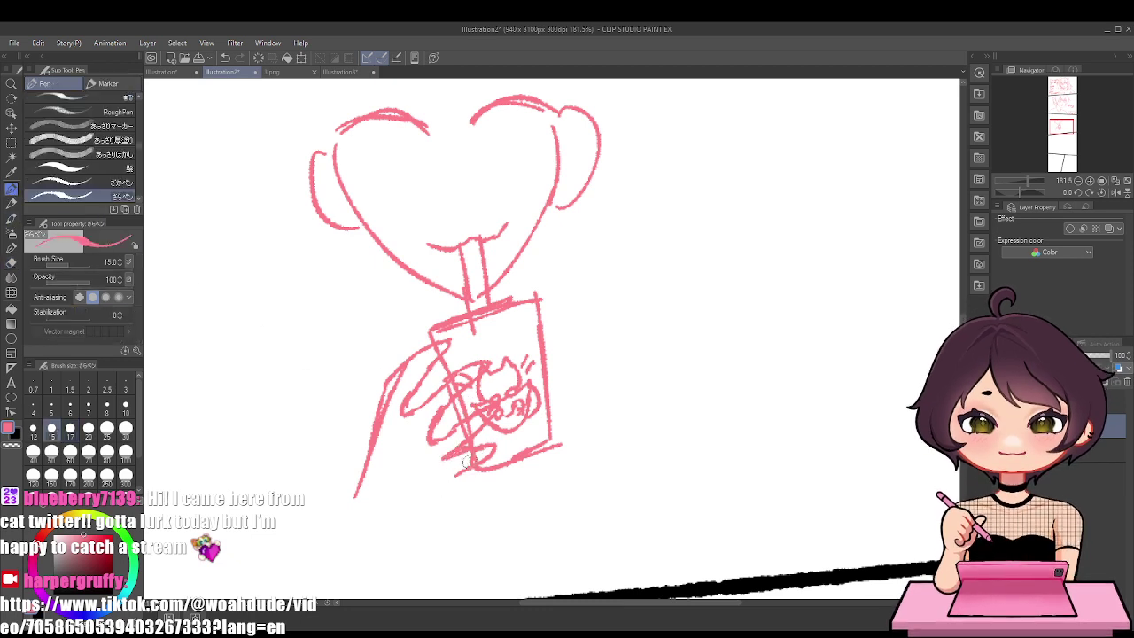
{"action": "left_click_drag", "start_coordinate": [466, 466], "coordinate": [396, 556]}
{"action": "left_click_drag", "start_coordinate": [347, 484], "coordinate": [409, 562]}
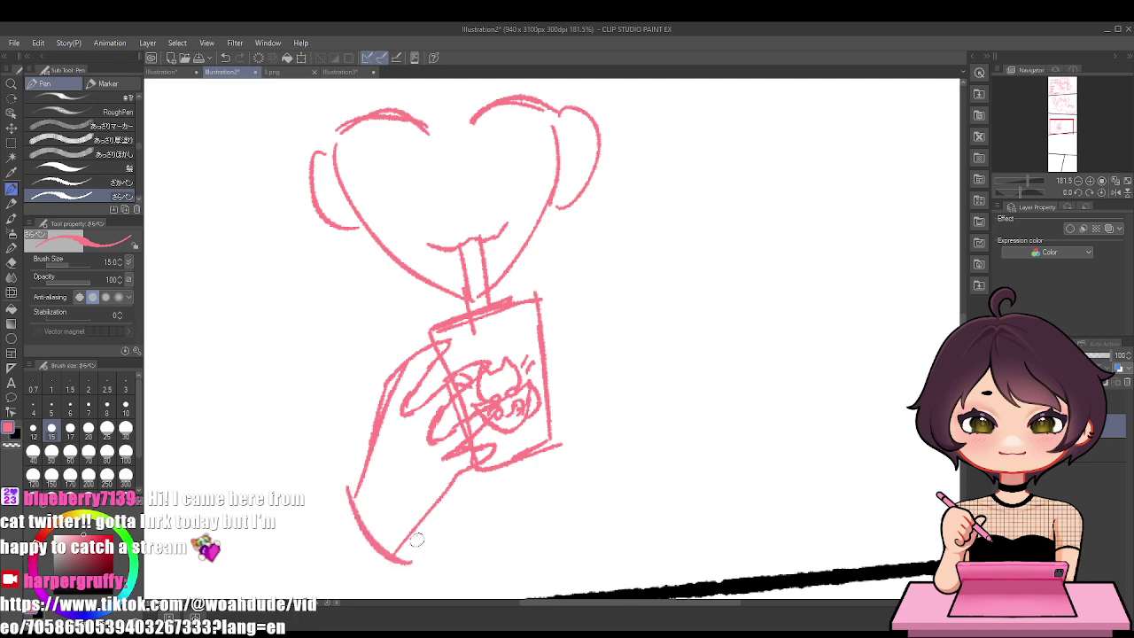
{"action": "left_click_drag", "start_coordinate": [345, 488], "coordinate": [287, 571]}
{"action": "left_click_drag", "start_coordinate": [444, 360], "coordinate": [414, 386]}
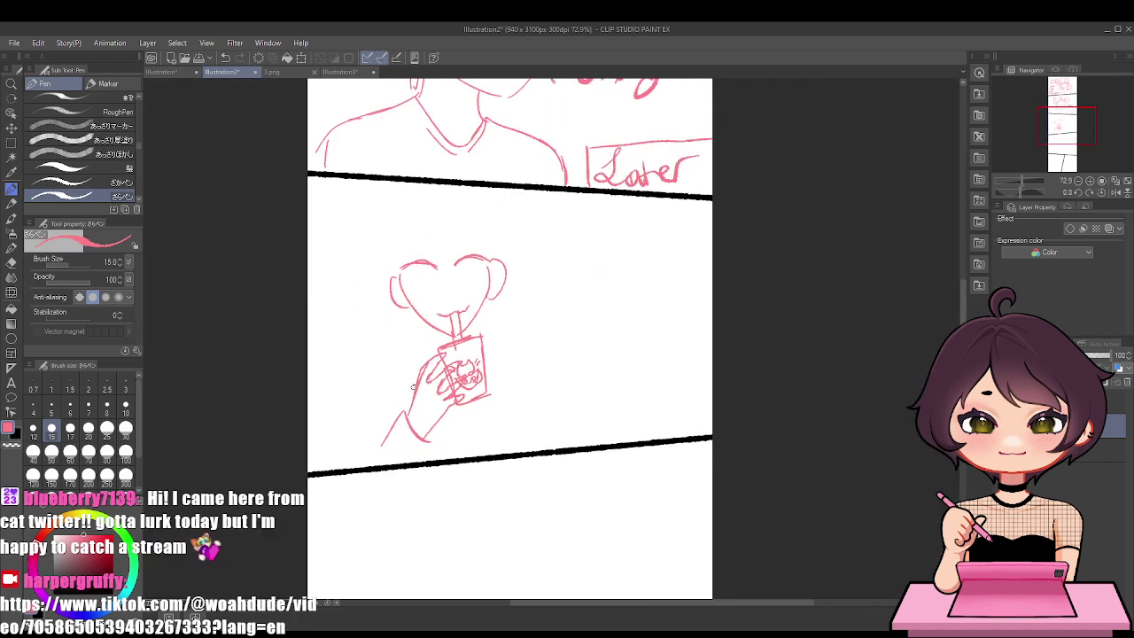
Sketch the third panel character's hair with a swept fringe, rounded crown and loose locks around the ears
{"action": "scroll", "coordinate": [412, 387], "scroll_direction": "up", "scroll_amount": 2}
{"action": "mouse_move", "coordinate": [412, 156]}
{"action": "left_mouse_down"}
{"action": "mouse_move", "coordinate": [454, 232]}
{"action": "mouse_move", "coordinate": [513, 209]}
{"action": "left_mouse_up"}
{"action": "left_click_drag", "start_coordinate": [415, 194], "coordinate": [406, 278]}
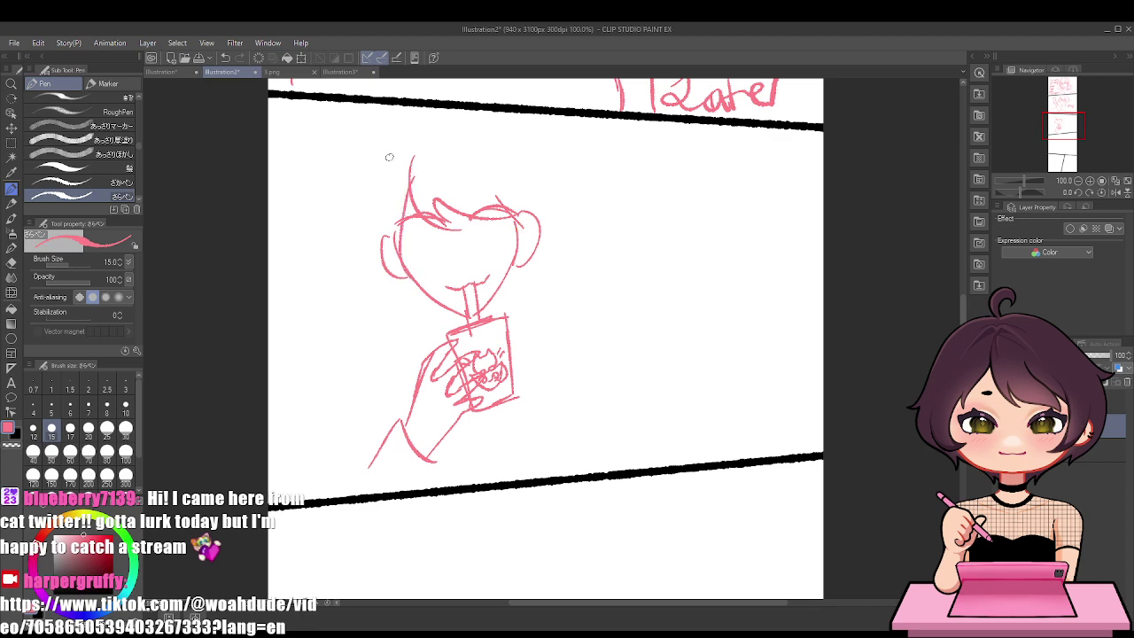
{"action": "mouse_move", "coordinate": [403, 142]}
{"action": "left_mouse_down"}
{"action": "mouse_move", "coordinate": [377, 133]}
{"action": "mouse_move", "coordinate": [340, 272]}
{"action": "mouse_move", "coordinate": [396, 193]}
{"action": "mouse_move", "coordinate": [426, 111]}
{"action": "mouse_move", "coordinate": [519, 119]}
{"action": "mouse_move", "coordinate": [562, 227]}
{"action": "left_mouse_up"}
{"action": "left_click_drag", "start_coordinate": [563, 181], "coordinate": [555, 232]}
{"action": "mouse_move", "coordinate": [527, 241]}
{"action": "left_mouse_down"}
{"action": "mouse_move", "coordinate": [533, 194]}
{"action": "mouse_move", "coordinate": [505, 245]}
{"action": "left_mouse_up"}
{"action": "left_click_drag", "start_coordinate": [541, 153], "coordinate": [532, 232]}
{"action": "left_click_drag", "start_coordinate": [543, 133], "coordinate": [580, 180]}
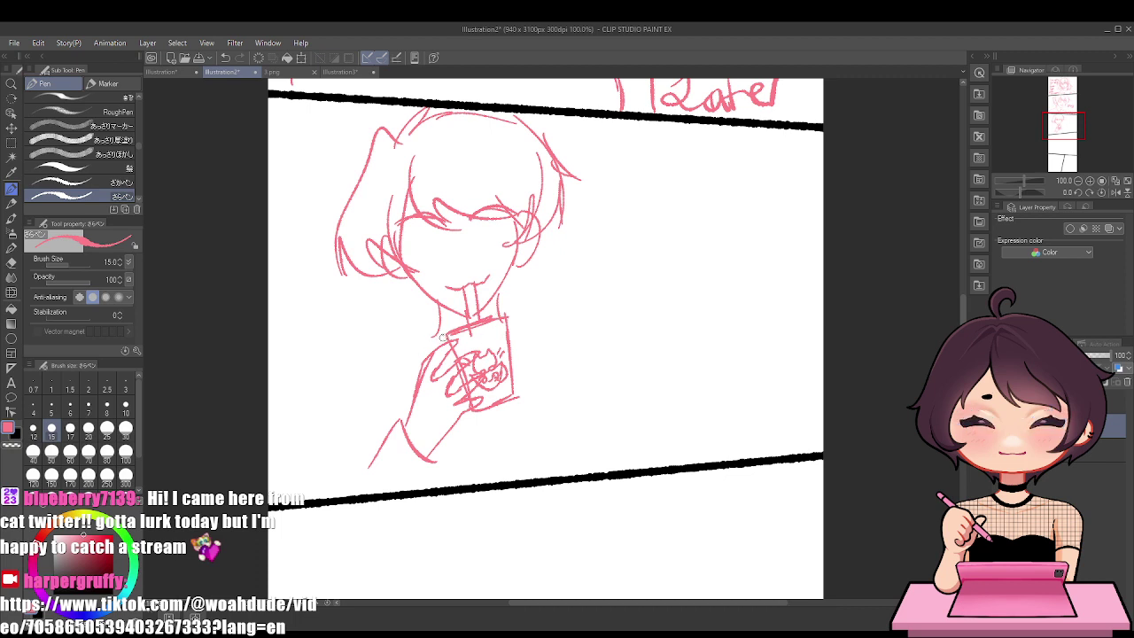
Sketch the third panel character's neck, shoulders, sleeves and torso, redoing the fold lines near the far armpit
{"action": "mouse_move", "coordinate": [440, 335]}
{"action": "left_mouse_down"}
{"action": "mouse_move", "coordinate": [356, 379]}
{"action": "mouse_move", "coordinate": [310, 492]}
{"action": "mouse_move", "coordinate": [378, 452]}
{"action": "mouse_move", "coordinate": [434, 485]}
{"action": "left_mouse_up"}
{"action": "mouse_move", "coordinate": [508, 315]}
{"action": "left_mouse_down"}
{"action": "mouse_move", "coordinate": [608, 423]}
{"action": "mouse_move", "coordinate": [603, 468]}
{"action": "left_mouse_up"}
{"action": "mouse_move", "coordinate": [547, 358]}
{"action": "left_mouse_down"}
{"action": "mouse_move", "coordinate": [541, 439]}
{"action": "mouse_move", "coordinate": [553, 464]}
{"action": "left_mouse_up"}
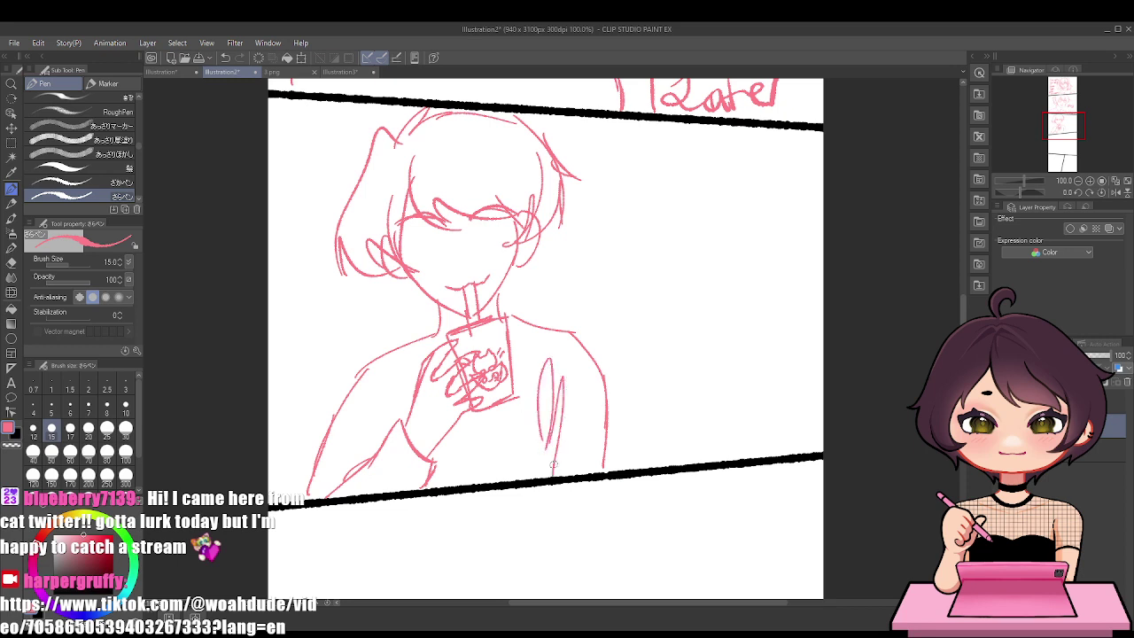
{"action": "key", "text": "ctrl+z"}
{"action": "key", "text": "ctrl+z"}
{"action": "mouse_move", "coordinate": [563, 376]}
{"action": "left_mouse_down"}
{"action": "mouse_move", "coordinate": [549, 448]}
{"action": "mouse_move", "coordinate": [560, 390]}
{"action": "left_mouse_up"}
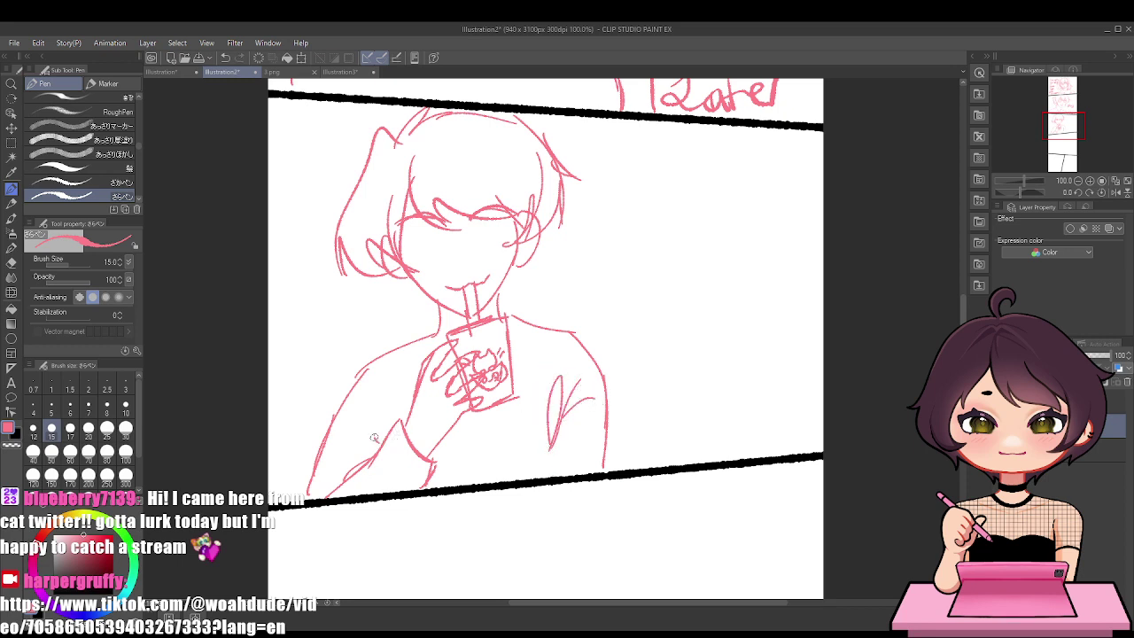
{"action": "mouse_move", "coordinate": [353, 403]}
{"action": "left_mouse_down"}
{"action": "mouse_move", "coordinate": [377, 436]}
{"action": "mouse_move", "coordinate": [361, 445]}
{"action": "left_mouse_up"}
Sketch a pointed jawline for the fourth panel's character in the panel's right half, undoing the stray strokes
{"action": "scroll", "coordinate": [560, 428], "scroll_direction": "down", "scroll_amount": 5}
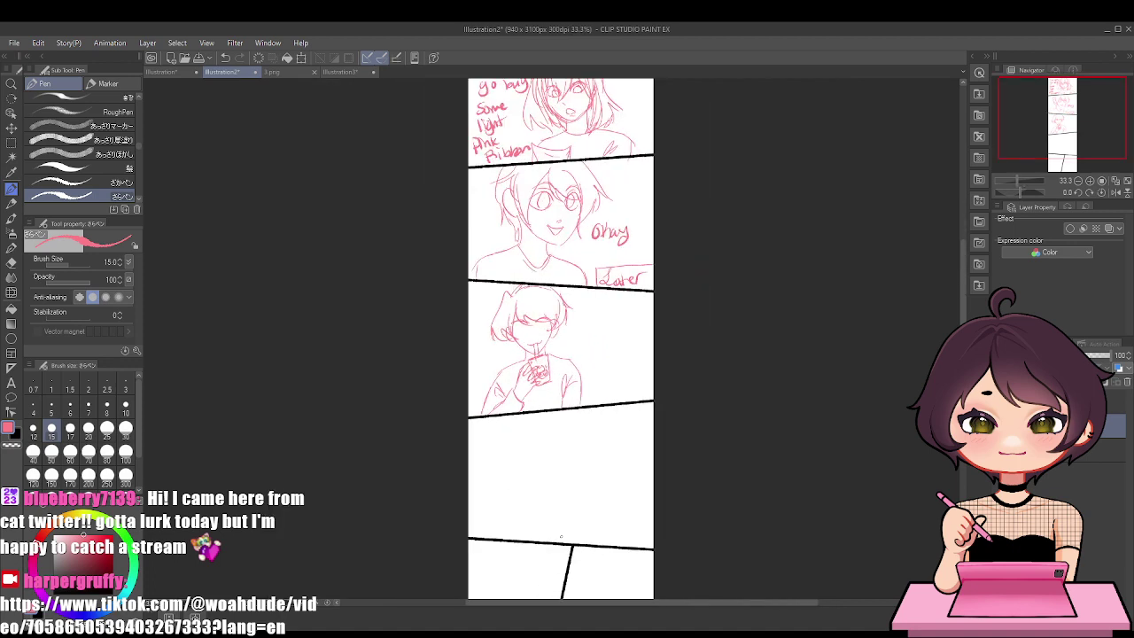
{"action": "scroll", "coordinate": [586, 550], "scroll_direction": "up", "scroll_amount": 5}
{"action": "mouse_move", "coordinate": [542, 253]}
{"action": "left_mouse_down"}
{"action": "mouse_move", "coordinate": [545, 290]}
{"action": "mouse_move", "coordinate": [597, 354]}
{"action": "left_mouse_up"}
{"action": "key", "text": "ctrl+z"}
{"action": "mouse_move", "coordinate": [538, 256]}
{"action": "left_mouse_down"}
{"action": "mouse_move", "coordinate": [602, 344]}
{"action": "mouse_move", "coordinate": [653, 282]}
{"action": "mouse_move", "coordinate": [696, 292]}
{"action": "mouse_move", "coordinate": [667, 259]}
{"action": "left_mouse_up"}
{"action": "key", "text": "ctrl+z"}
{"action": "key", "text": "ctrl+z"}
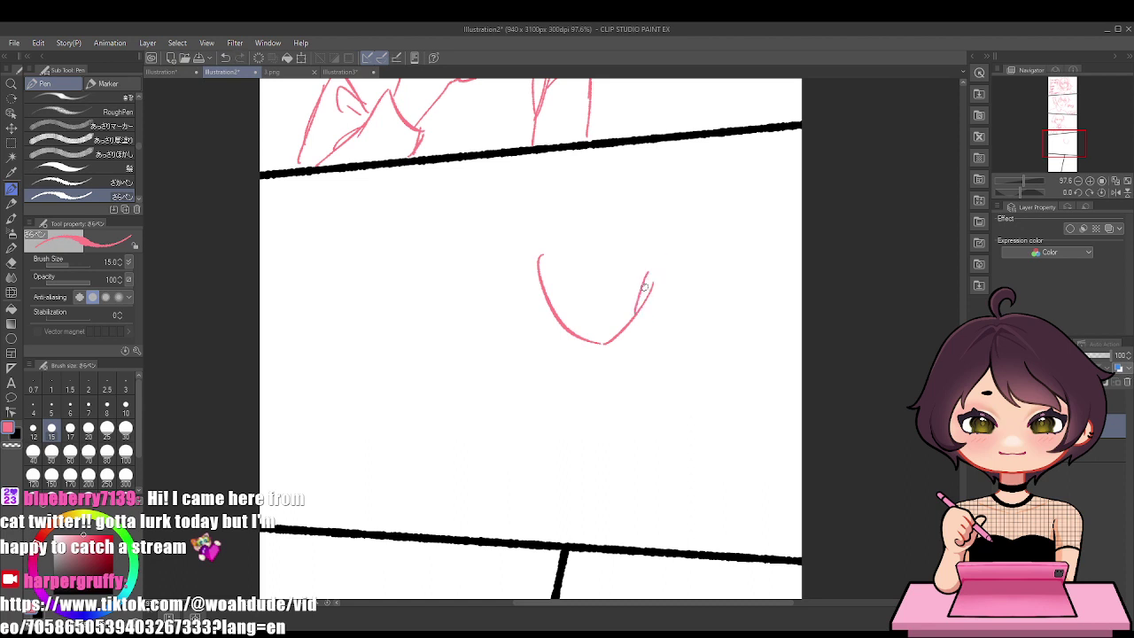
{"action": "key", "text": "ctrl+z"}
{"action": "left_click_drag", "start_coordinate": [633, 321], "coordinate": [645, 275]}
Sketch a hand resting against the fourth panel character's cheek and give the face lowered brows and half-lidded eyes
{"action": "left_click_drag", "start_coordinate": [646, 256], "coordinate": [660, 270]}
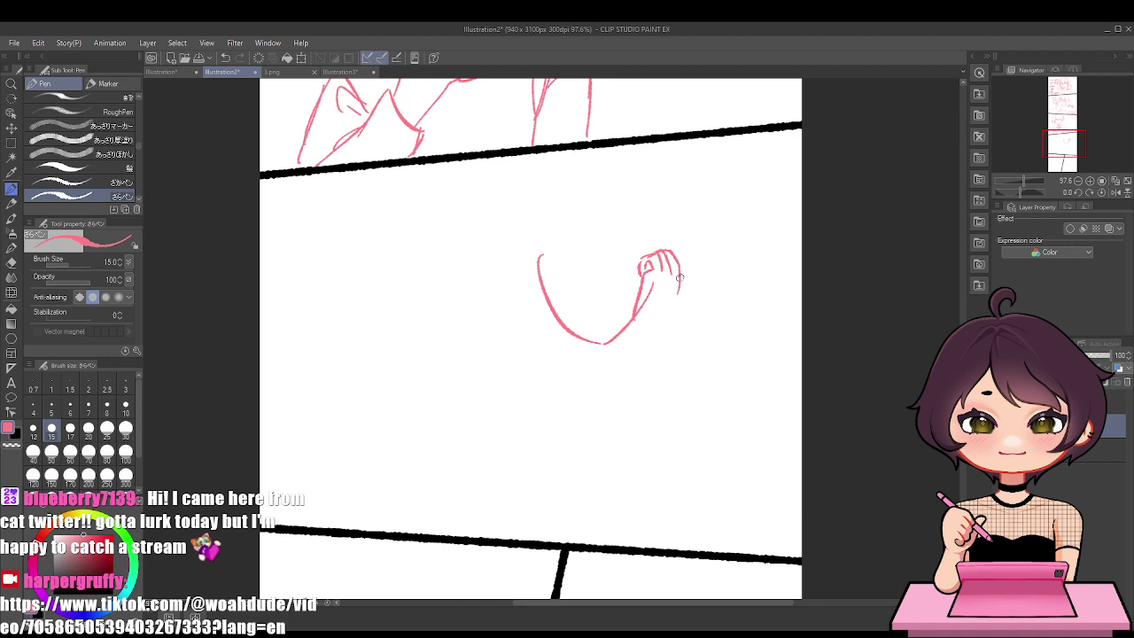
{"action": "left_click_drag", "start_coordinate": [681, 278], "coordinate": [654, 344]}
{"action": "left_click_drag", "start_coordinate": [597, 270], "coordinate": [637, 258]}
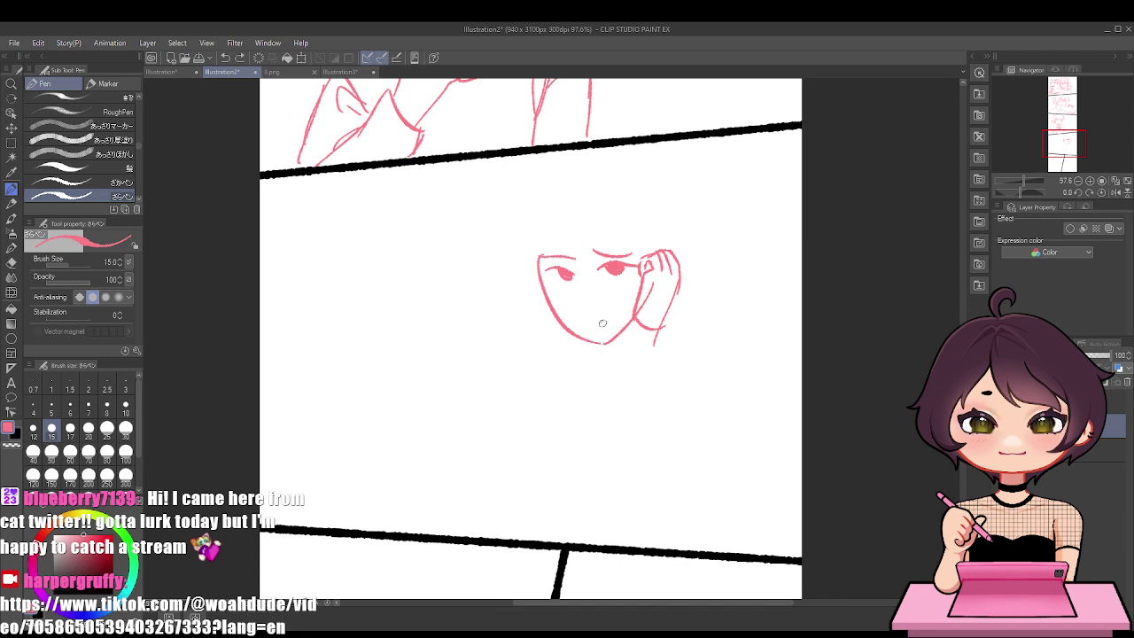
Draw a small flat mouth and pointed bangs falling between the fourth panel character's eyes
{"action": "left_click_drag", "start_coordinate": [551, 216], "coordinate": [581, 272]}
{"action": "key", "text": "ctrl+z"}
{"action": "mouse_move", "coordinate": [564, 206]}
{"action": "left_mouse_down"}
{"action": "mouse_move", "coordinate": [582, 298]}
{"action": "mouse_move", "coordinate": [586, 255]}
{"action": "left_mouse_up"}
{"action": "mouse_move", "coordinate": [583, 298]}
{"action": "left_mouse_down"}
{"action": "mouse_move", "coordinate": [596, 198]}
{"action": "mouse_move", "coordinate": [582, 298]}
{"action": "left_mouse_up"}
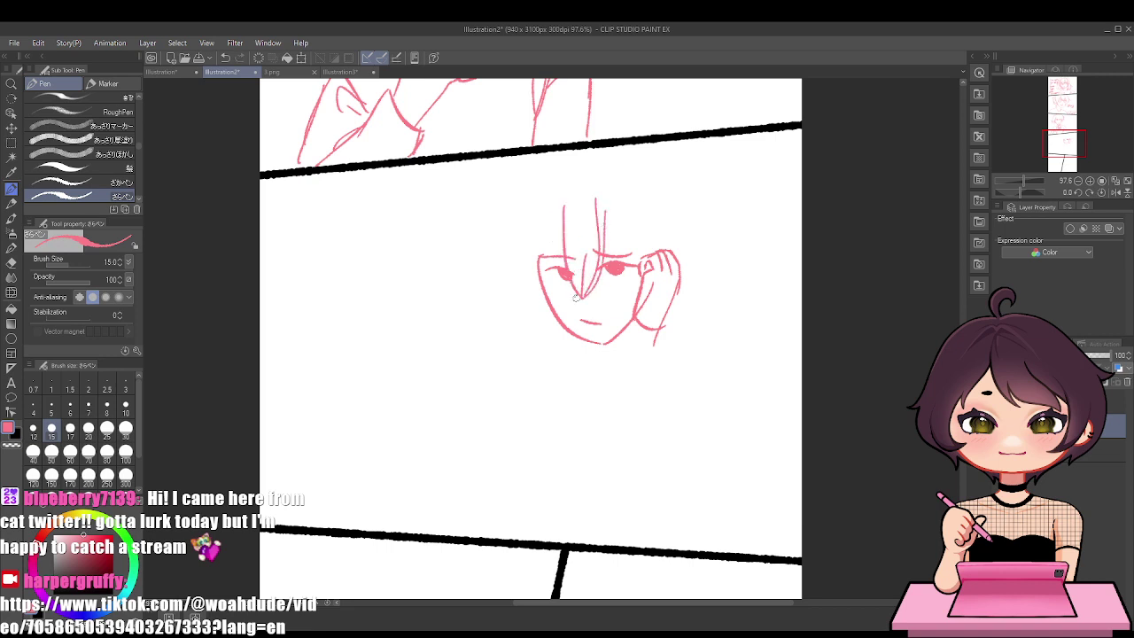
{"action": "mouse_move", "coordinate": [561, 218]}
{"action": "left_mouse_down"}
{"action": "mouse_move", "coordinate": [558, 336]}
{"action": "mouse_move", "coordinate": [522, 312]}
{"action": "left_mouse_up"}
{"action": "key", "text": "ctrl+z"}
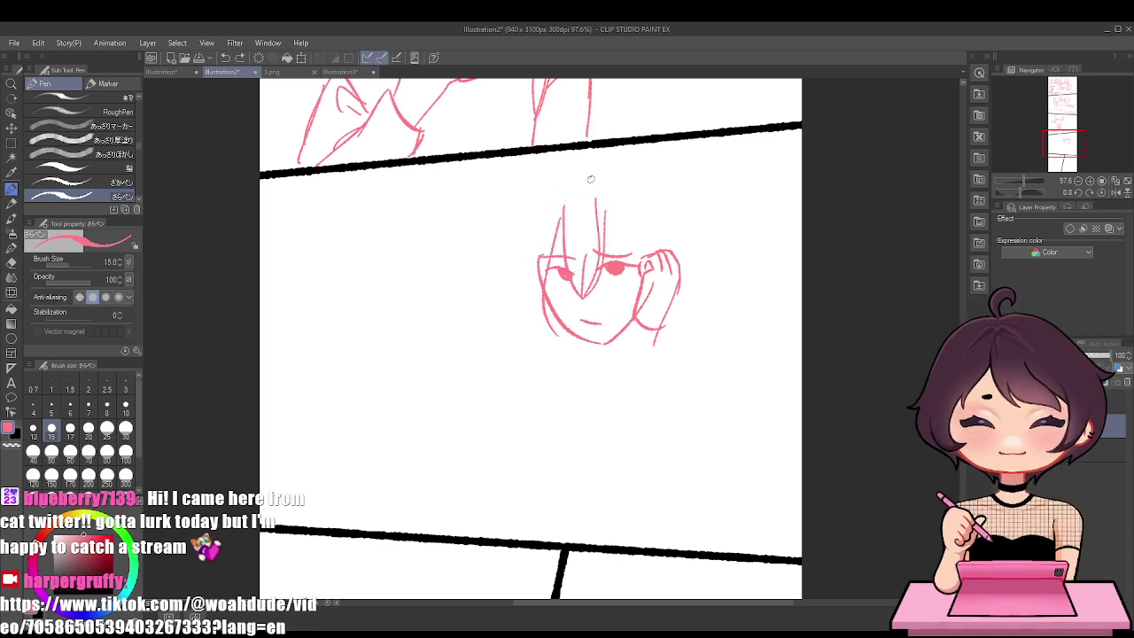
Outline the fourth panel character's bob haircut around the head, ending in jagged tips at jaw level
{"action": "left_click_drag", "start_coordinate": [590, 174], "coordinate": [516, 301]}
{"action": "key", "text": "ctrl+z"}
{"action": "left_click_drag", "start_coordinate": [592, 172], "coordinate": [524, 247]}
{"action": "mouse_move", "coordinate": [541, 203]}
{"action": "left_mouse_down"}
{"action": "mouse_move", "coordinate": [523, 332]}
{"action": "mouse_move", "coordinate": [546, 360]}
{"action": "left_mouse_up"}
{"action": "left_click_drag", "start_coordinate": [541, 322], "coordinate": [571, 352]}
{"action": "mouse_move", "coordinate": [590, 172]}
{"action": "left_mouse_down"}
{"action": "mouse_move", "coordinate": [608, 161]}
{"action": "mouse_move", "coordinate": [689, 232]}
{"action": "mouse_move", "coordinate": [706, 326]}
{"action": "mouse_move", "coordinate": [666, 341]}
{"action": "left_mouse_up"}
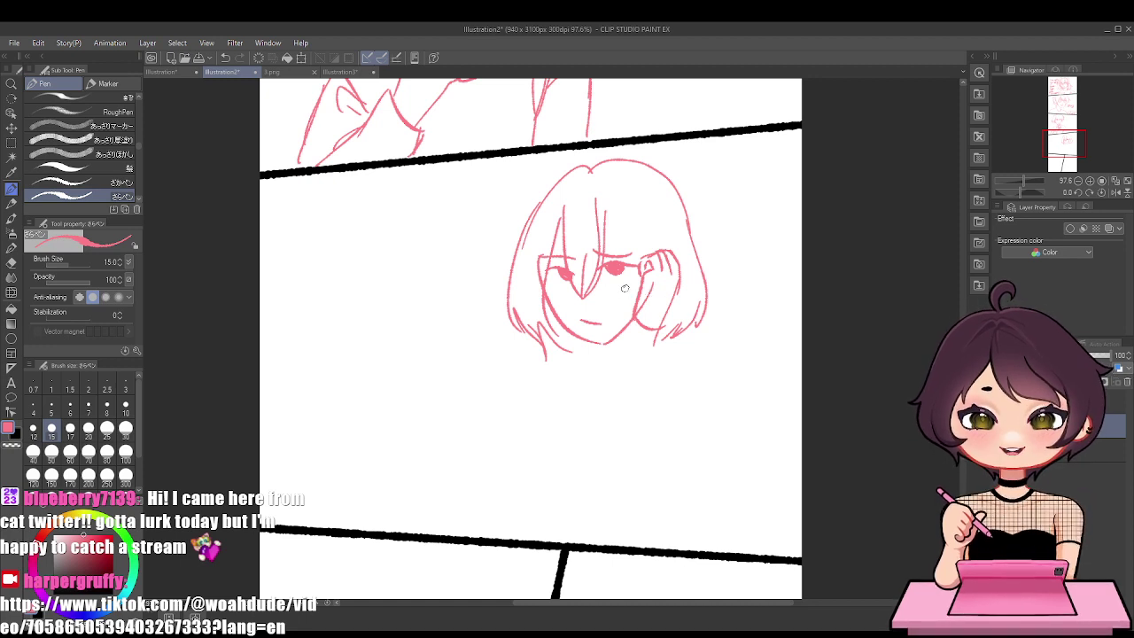
Fill the bob haircut with inner strands on both sides, undoing the stray line below the chin
{"action": "mouse_move", "coordinate": [600, 212]}
{"action": "left_mouse_down"}
{"action": "mouse_move", "coordinate": [619, 257]}
{"action": "mouse_move", "coordinate": [606, 193]}
{"action": "left_mouse_up"}
{"action": "left_click_drag", "start_coordinate": [657, 248], "coordinate": [650, 212]}
{"action": "mouse_move", "coordinate": [556, 215]}
{"action": "left_mouse_down"}
{"action": "mouse_move", "coordinate": [529, 319]}
{"action": "mouse_move", "coordinate": [542, 352]}
{"action": "left_mouse_up"}
{"action": "mouse_move", "coordinate": [660, 217]}
{"action": "left_mouse_down"}
{"action": "mouse_move", "coordinate": [675, 332]}
{"action": "mouse_move", "coordinate": [600, 413]}
{"action": "left_mouse_up"}
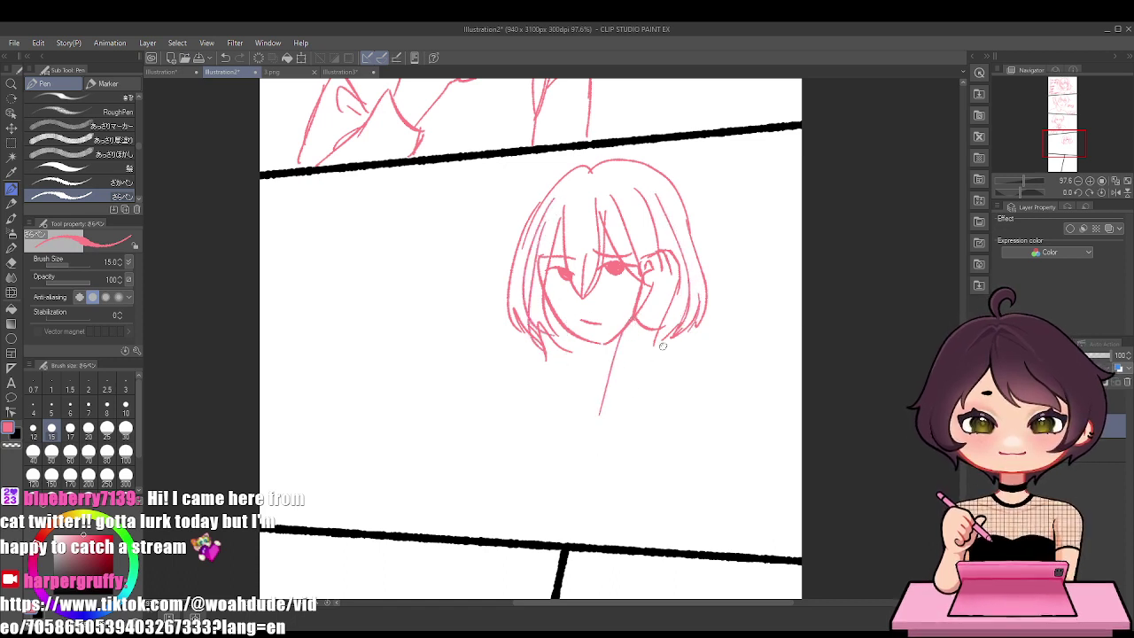
{"action": "key", "text": "ctrl+z"}
Sketch the arm propping up the head, with a rounded elbow below and a shoulder behind it, redoing the forearm lines
{"action": "left_click_drag", "start_coordinate": [631, 339], "coordinate": [644, 425]}
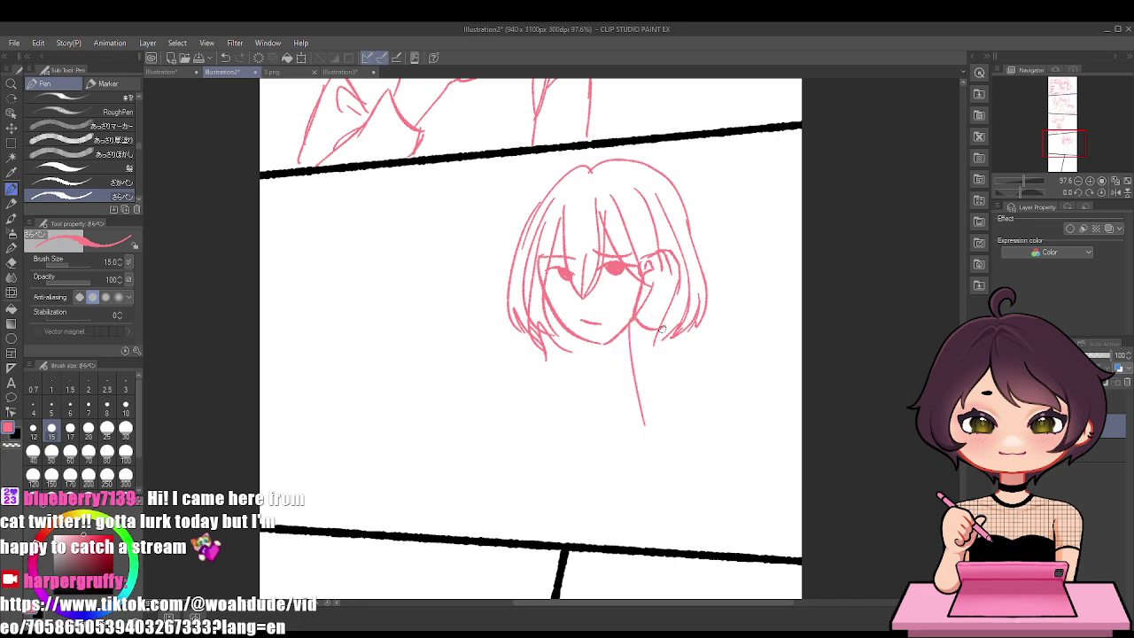
{"action": "left_click_drag", "start_coordinate": [661, 328], "coordinate": [702, 425]}
{"action": "key", "text": "ctrl+z"}
{"action": "key", "text": "ctrl+z"}
{"action": "mouse_move", "coordinate": [631, 324]}
{"action": "left_mouse_down"}
{"action": "mouse_move", "coordinate": [638, 485]}
{"action": "mouse_move", "coordinate": [696, 468]}
{"action": "mouse_move", "coordinate": [668, 376]}
{"action": "mouse_move", "coordinate": [692, 449]}
{"action": "mouse_move", "coordinate": [676, 508]}
{"action": "left_mouse_up"}
{"action": "key", "text": "ctrl+z"}
{"action": "left_click_drag", "start_coordinate": [711, 334], "coordinate": [705, 438]}
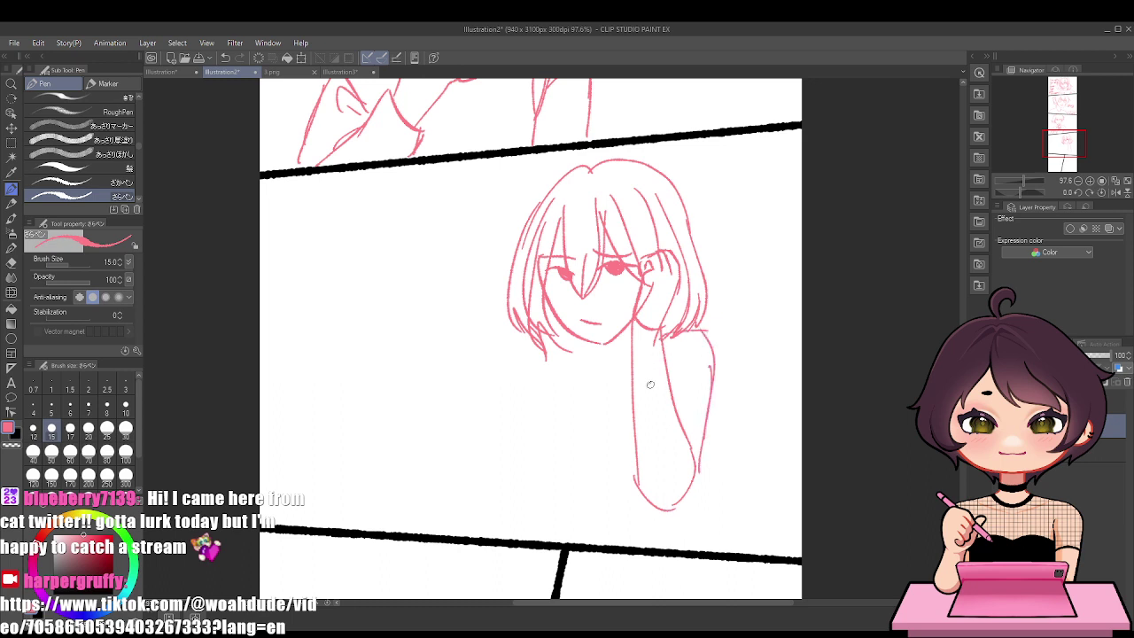
Sketch the fourth panel character's torso and other arm bent upward, with a wristband and a hand holding a phone
{"action": "mouse_move", "coordinate": [542, 351]}
{"action": "left_mouse_down"}
{"action": "mouse_move", "coordinate": [529, 427]}
{"action": "mouse_move", "coordinate": [561, 467]}
{"action": "left_mouse_up"}
{"action": "left_click_drag", "start_coordinate": [478, 365], "coordinate": [517, 428]}
{"action": "mouse_move", "coordinate": [516, 429]}
{"action": "left_mouse_down"}
{"action": "mouse_move", "coordinate": [474, 369]}
{"action": "mouse_move", "coordinate": [499, 469]}
{"action": "mouse_move", "coordinate": [556, 498]}
{"action": "left_mouse_up"}
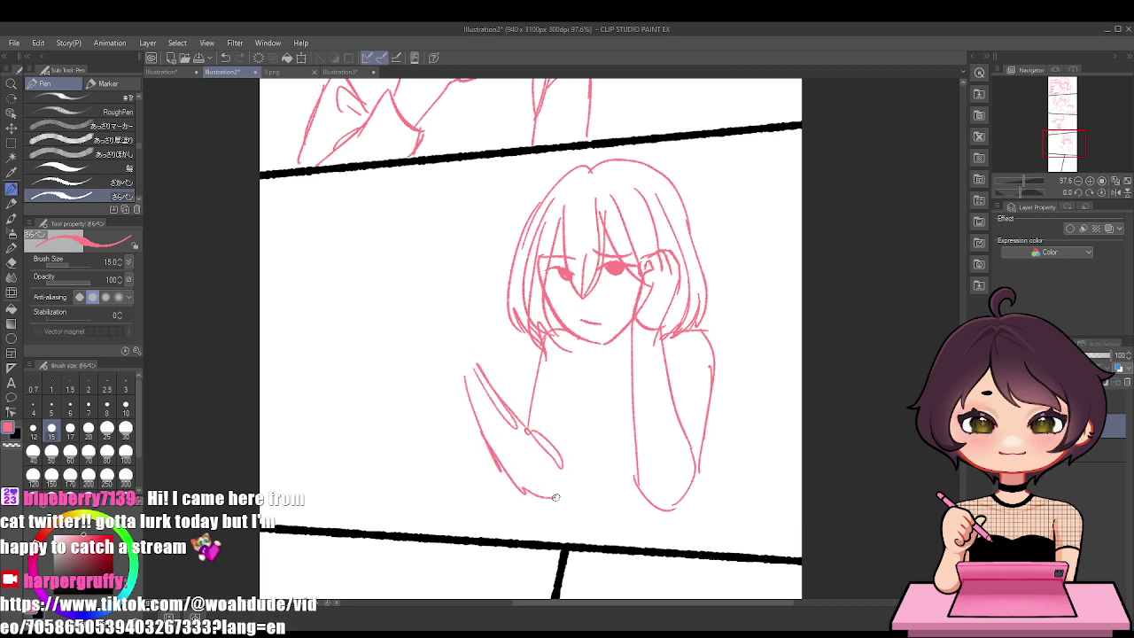
{"action": "mouse_move", "coordinate": [576, 365]}
{"action": "left_mouse_down"}
{"action": "mouse_move", "coordinate": [595, 485]}
{"action": "mouse_move", "coordinate": [567, 495]}
{"action": "left_mouse_up"}
{"action": "left_click_drag", "start_coordinate": [464, 376], "coordinate": [442, 333]}
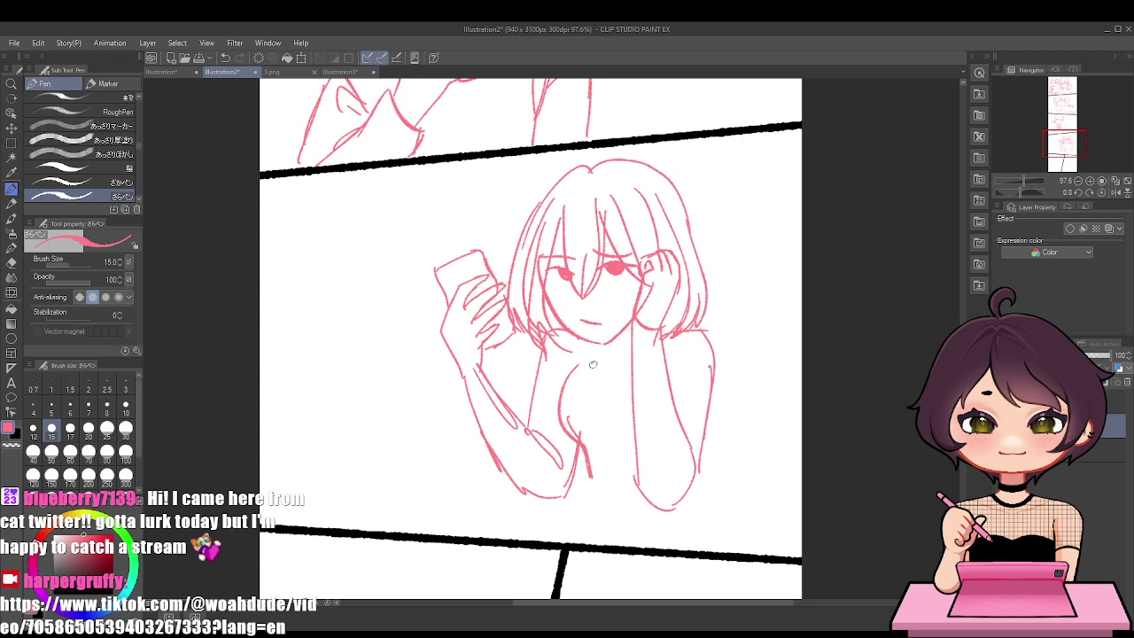
{"action": "left_click_drag", "start_coordinate": [456, 387], "coordinate": [487, 376]}
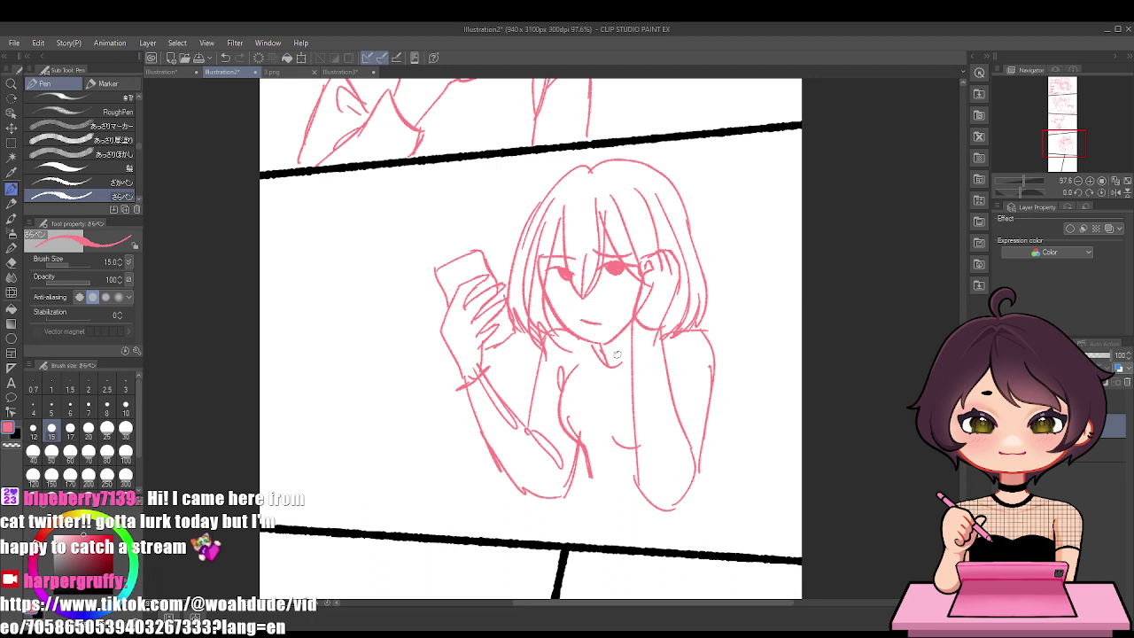
Draw a tabletop edge with rounded corners beneath the character's elbows across the bottom of the fourth panel
{"action": "left_click_drag", "start_coordinate": [549, 510], "coordinate": [616, 512]}
{"action": "key", "text": "ctrl+z"}
{"action": "mouse_move", "coordinate": [518, 502]}
{"action": "left_mouse_down"}
{"action": "mouse_move", "coordinate": [735, 511]}
{"action": "mouse_move", "coordinate": [747, 536]}
{"action": "left_mouse_up"}
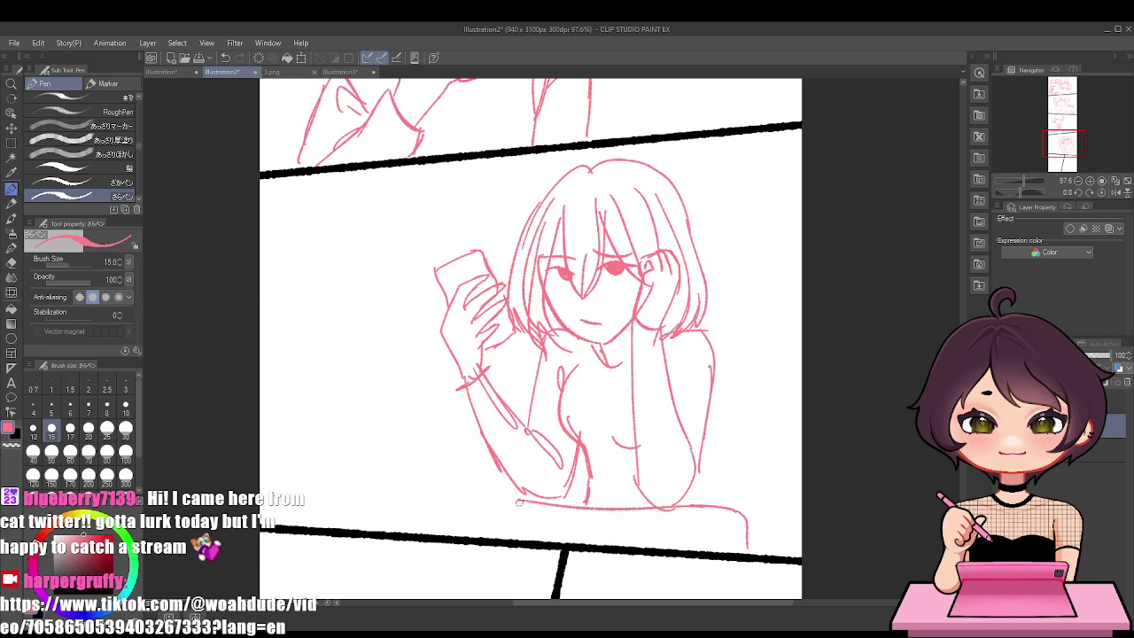
{"action": "left_click_drag", "start_coordinate": [487, 501], "coordinate": [381, 498]}
{"action": "key", "text": "ctrl+z"}
{"action": "left_click_drag", "start_coordinate": [452, 494], "coordinate": [362, 493]}
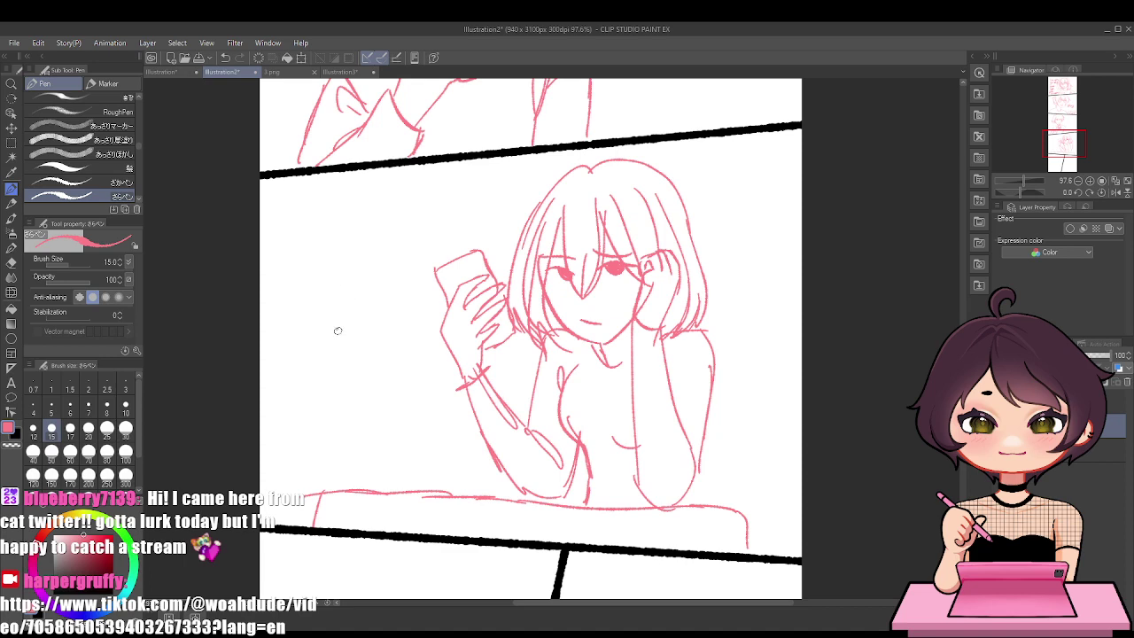
Undo the accidental canvas fill and check the phone message panel in the finished comic 3.png
{"action": "left_click", "coordinate": [287, 57]}
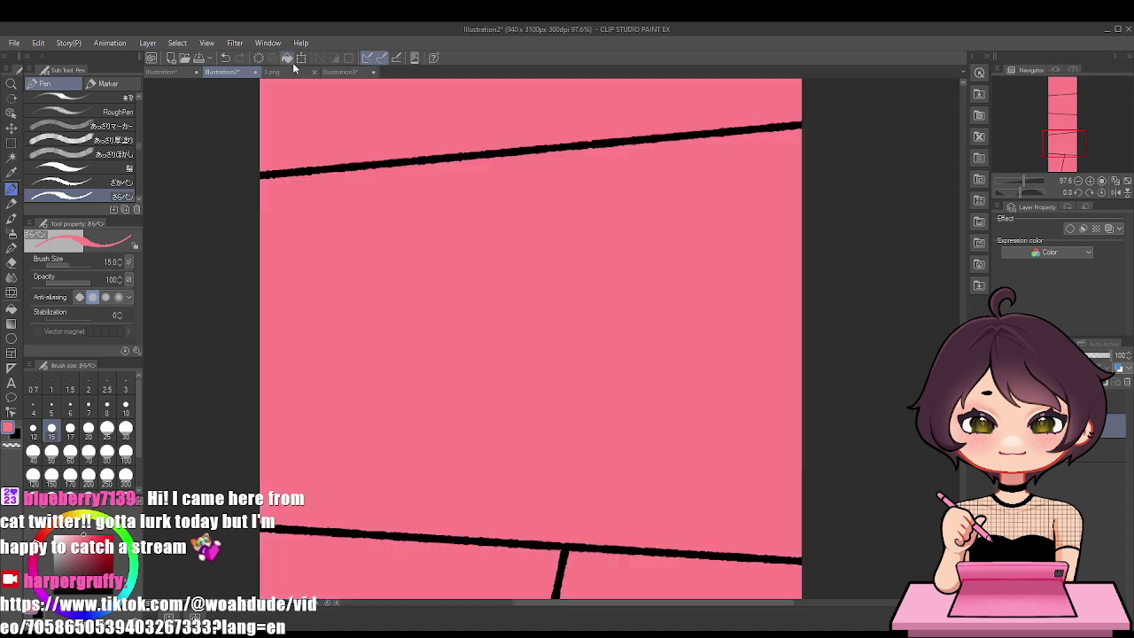
{"action": "key", "text": "ctrl+z"}
{"action": "left_click", "coordinate": [288, 73]}
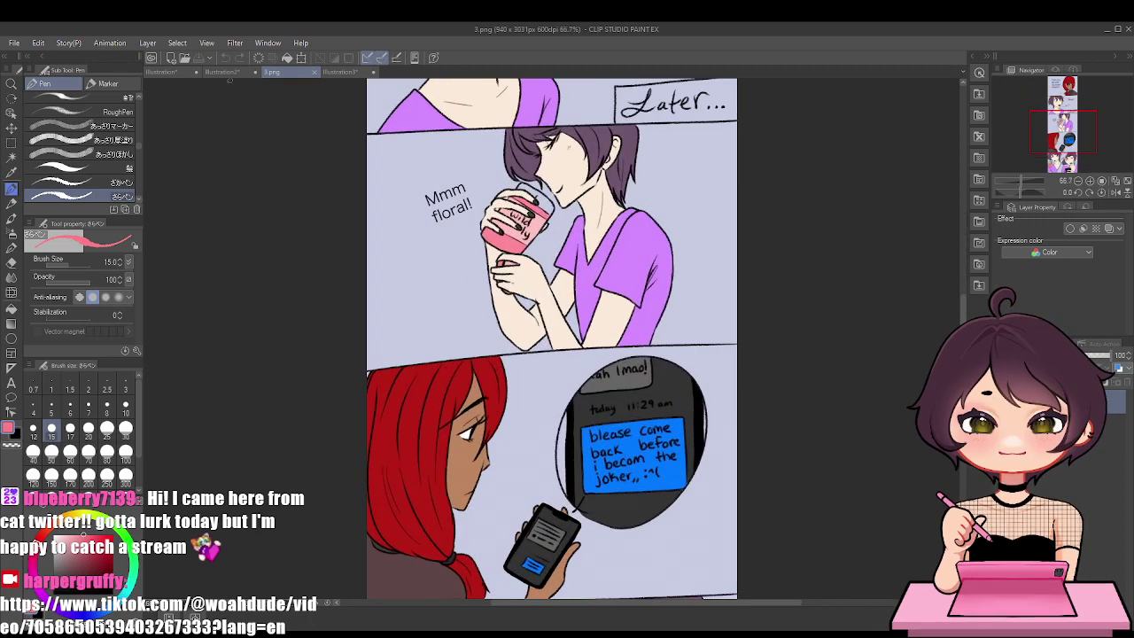
{"action": "left_click", "coordinate": [232, 72]}
Draw a large round message bubble in the fourth panel's empty left half, with a jagged tail leading to the phone
{"action": "scroll", "coordinate": [349, 319], "scroll_direction": "up", "scroll_amount": 1}
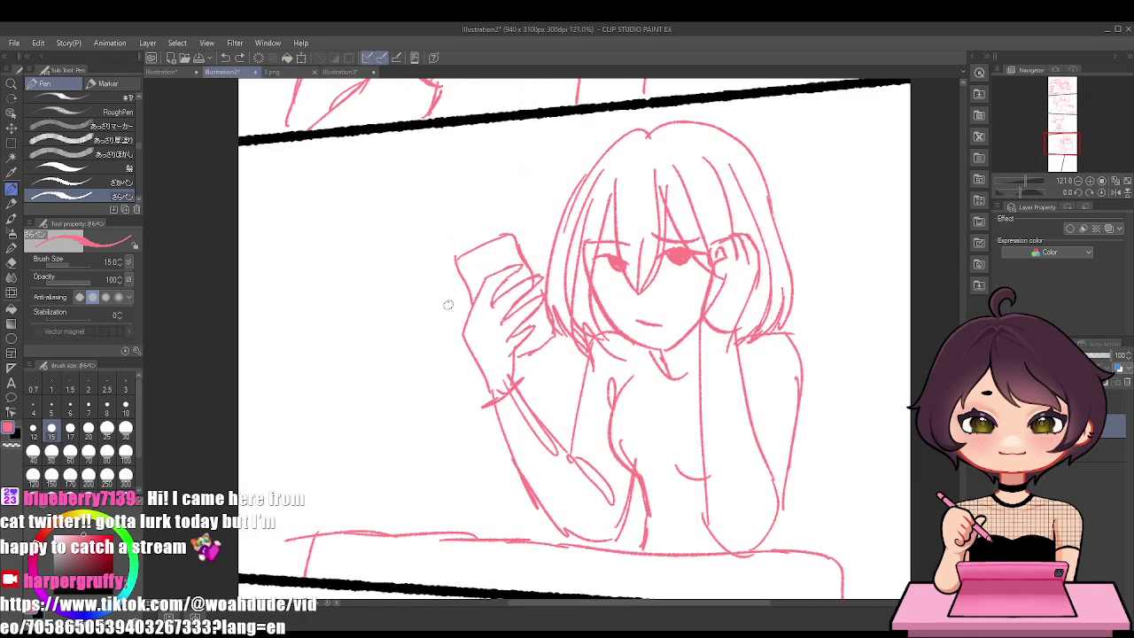
{"action": "mouse_move", "coordinate": [450, 300]}
{"action": "left_mouse_down"}
{"action": "mouse_move", "coordinate": [332, 263]}
{"action": "mouse_move", "coordinate": [280, 440]}
{"action": "mouse_move", "coordinate": [353, 485]}
{"action": "left_mouse_up"}
{"action": "key", "text": "ctrl+z"}
{"action": "key", "text": "ctrl+z"}
{"action": "mouse_move", "coordinate": [433, 293]}
{"action": "left_mouse_down"}
{"action": "mouse_move", "coordinate": [423, 321]}
{"action": "mouse_move", "coordinate": [324, 363]}
{"action": "mouse_move", "coordinate": [317, 356]}
{"action": "mouse_move", "coordinate": [274, 441]}
{"action": "mouse_move", "coordinate": [408, 489]}
{"action": "left_mouse_up"}
{"action": "mouse_move", "coordinate": [403, 340]}
{"action": "left_mouse_down"}
{"action": "mouse_move", "coordinate": [468, 409]}
{"action": "mouse_move", "coordinate": [469, 393]}
{"action": "mouse_move", "coordinate": [455, 472]}
{"action": "mouse_move", "coordinate": [383, 505]}
{"action": "left_mouse_up"}
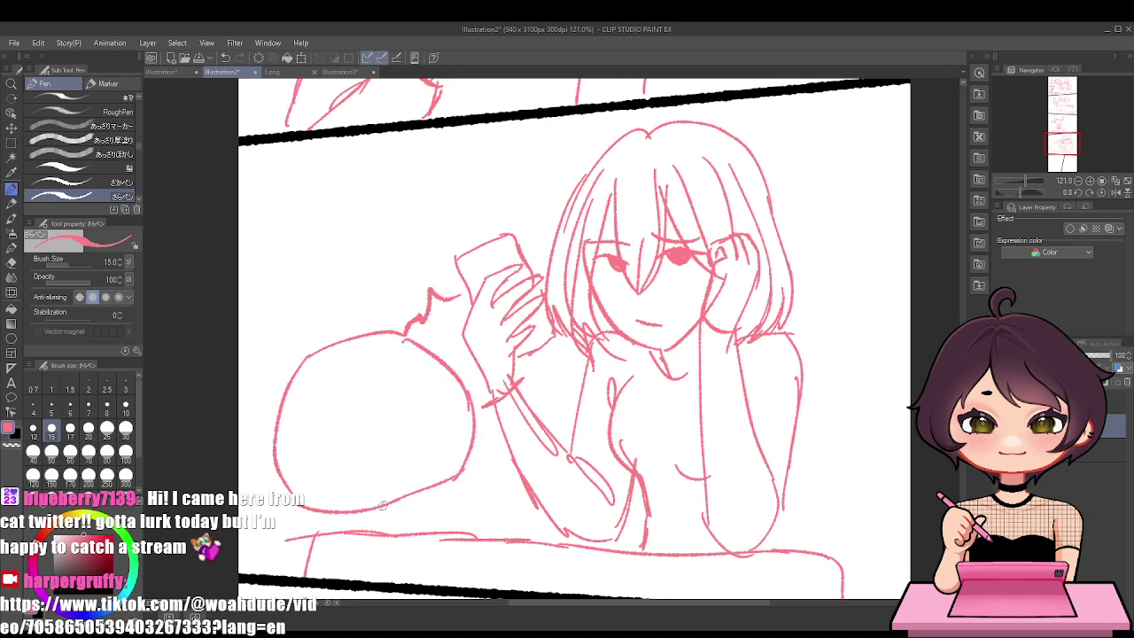
Handwrite "Blease come back before" on slanted lines inside the round message bubble
{"action": "scroll", "coordinate": [293, 406], "scroll_direction": "down", "scroll_amount": 2}
{"action": "scroll", "coordinate": [266, 403], "scroll_direction": "up", "scroll_amount": 4}
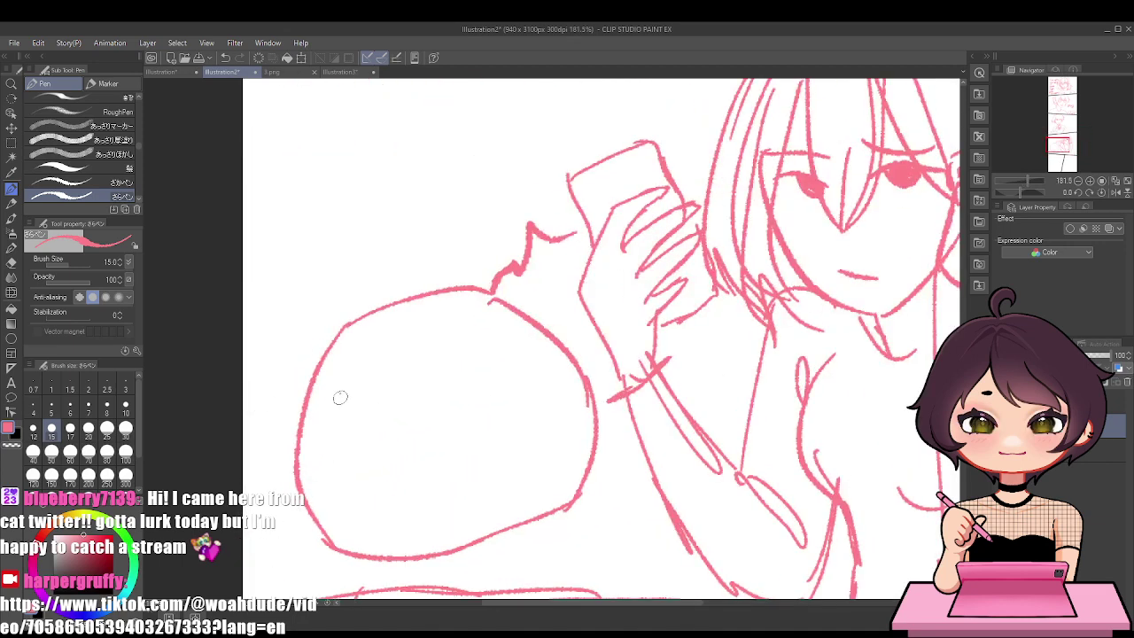
{"action": "mouse_move", "coordinate": [331, 363]}
{"action": "left_mouse_down"}
{"action": "mouse_move", "coordinate": [339, 412]}
{"action": "mouse_move", "coordinate": [406, 373]}
{"action": "mouse_move", "coordinate": [414, 383]}
{"action": "mouse_move", "coordinate": [446, 377]}
{"action": "left_mouse_up"}
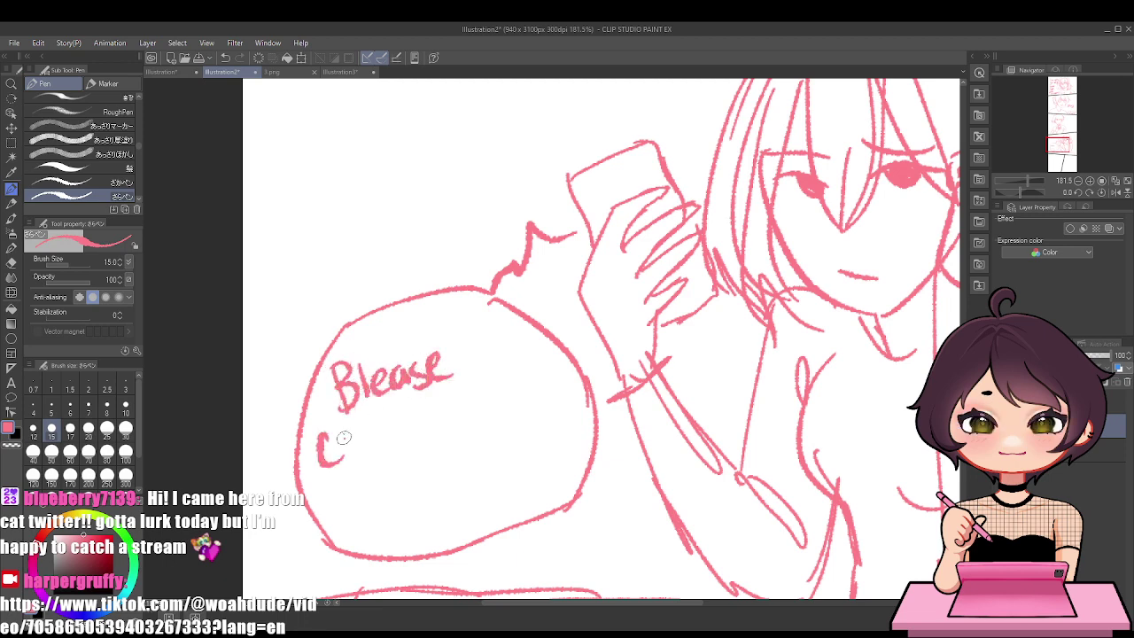
{"action": "left_click_drag", "start_coordinate": [341, 433], "coordinate": [335, 464]}
{"action": "left_click_drag", "start_coordinate": [349, 438], "coordinate": [410, 436]}
{"action": "key", "text": "ctrl+z"}
{"action": "mouse_move", "coordinate": [438, 383]}
{"action": "left_mouse_down"}
{"action": "mouse_move", "coordinate": [443, 416]}
{"action": "mouse_move", "coordinate": [491, 404]}
{"action": "left_mouse_up"}
{"action": "key", "text": "ctrl+z"}
{"action": "key", "text": "ctrl+z"}
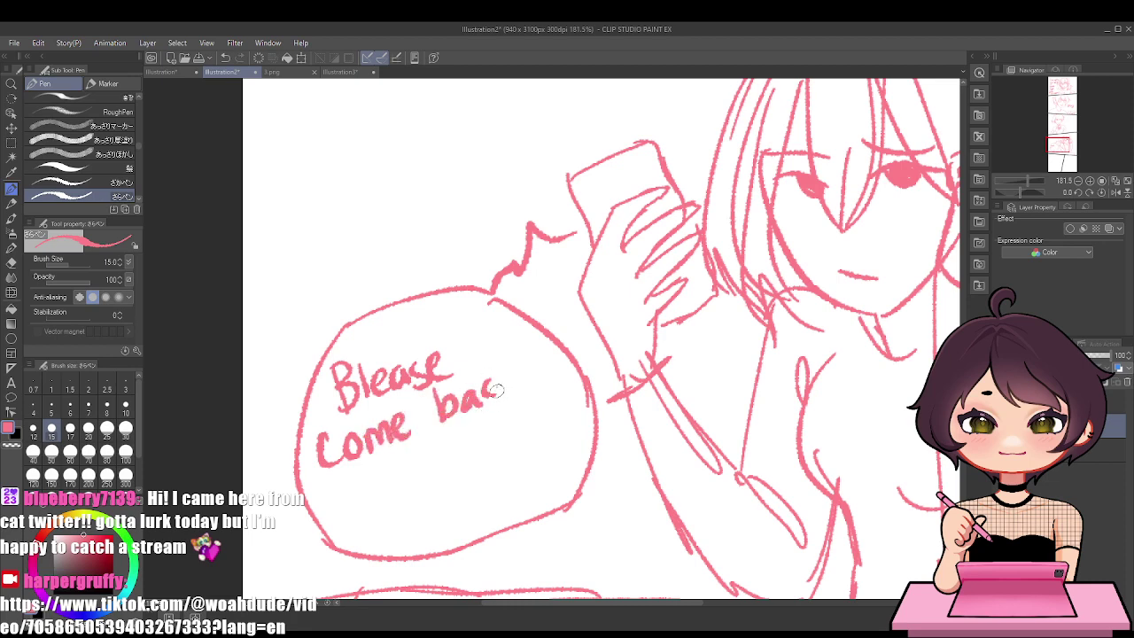
{"action": "mouse_move", "coordinate": [507, 364]}
{"action": "left_mouse_down"}
{"action": "mouse_move", "coordinate": [509, 395]}
{"action": "mouse_move", "coordinate": [524, 396]}
{"action": "left_mouse_up"}
{"action": "mouse_move", "coordinate": [342, 486]}
{"action": "left_mouse_down"}
{"action": "mouse_move", "coordinate": [353, 512]}
{"action": "mouse_move", "coordinate": [399, 502]}
{"action": "left_mouse_up"}
{"action": "mouse_move", "coordinate": [400, 462]}
{"action": "left_mouse_down"}
{"action": "mouse_move", "coordinate": [386, 503]}
{"action": "mouse_move", "coordinate": [427, 473]}
{"action": "left_mouse_up"}
{"action": "left_click_drag", "start_coordinate": [429, 482], "coordinate": [438, 480]}
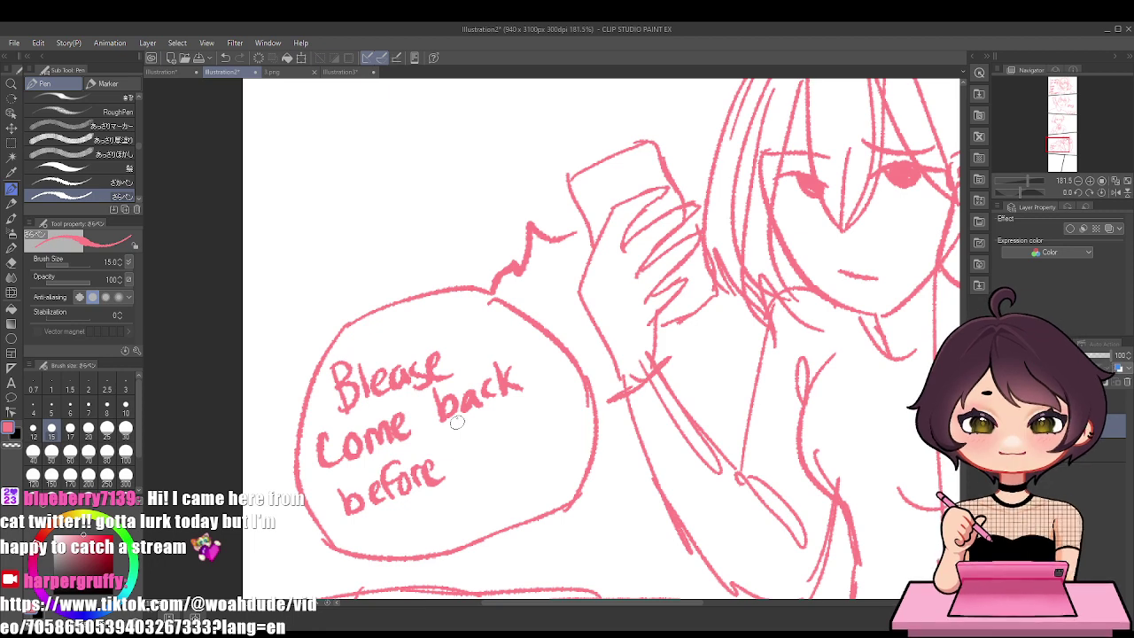
Undo the message lettering and the strokes of the round bubble beside the phone
{"action": "key", "text": "ctrl+z"}
{"action": "key", "text": "ctrl+z"}
{"action": "key", "text": "ctrl+z"}
{"action": "key", "text": "ctrl+z"}
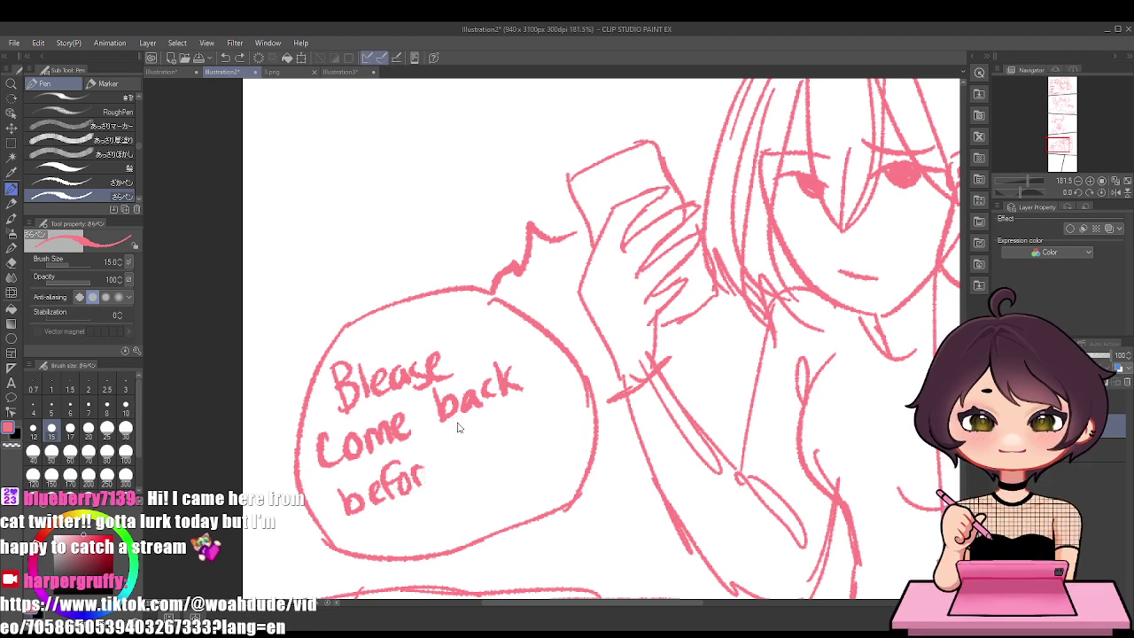
{"action": "key", "text": "ctrl+z"}
{"action": "key", "text": "ctrl+z"}
{"action": "key", "text": "ctrl+z"}
{"action": "key", "text": "ctrl+z"}
{"action": "key", "text": "ctrl+z"}
{"action": "key", "text": "ctrl+z"}
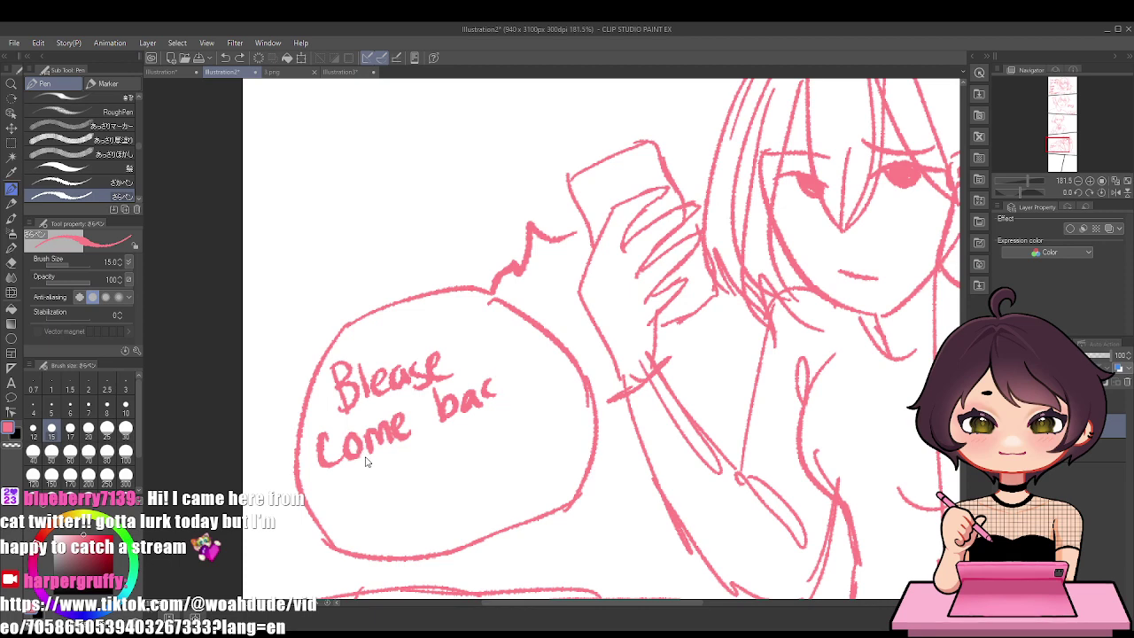
{"action": "key", "text": "ctrl+z"}
{"action": "key", "text": "ctrl+z"}
{"action": "key", "text": "ctrl+z"}
{"action": "key", "text": "ctrl+z"}
{"action": "key", "text": "ctrl+z"}
{"action": "key", "text": "ctrl+z"}
{"action": "key", "text": "ctrl+z"}
{"action": "key", "text": "ctrl+z"}
{"action": "key", "text": "ctrl+z"}
{"action": "key", "text": "ctrl+z"}
{"action": "key", "text": "ctrl+z"}
{"action": "key", "text": "ctrl+z"}
{"action": "key", "text": "ctrl+z"}
{"action": "key", "text": "ctrl+z"}
{"action": "key", "text": "ctrl+z"}
{"action": "key", "text": "ctrl+z"}
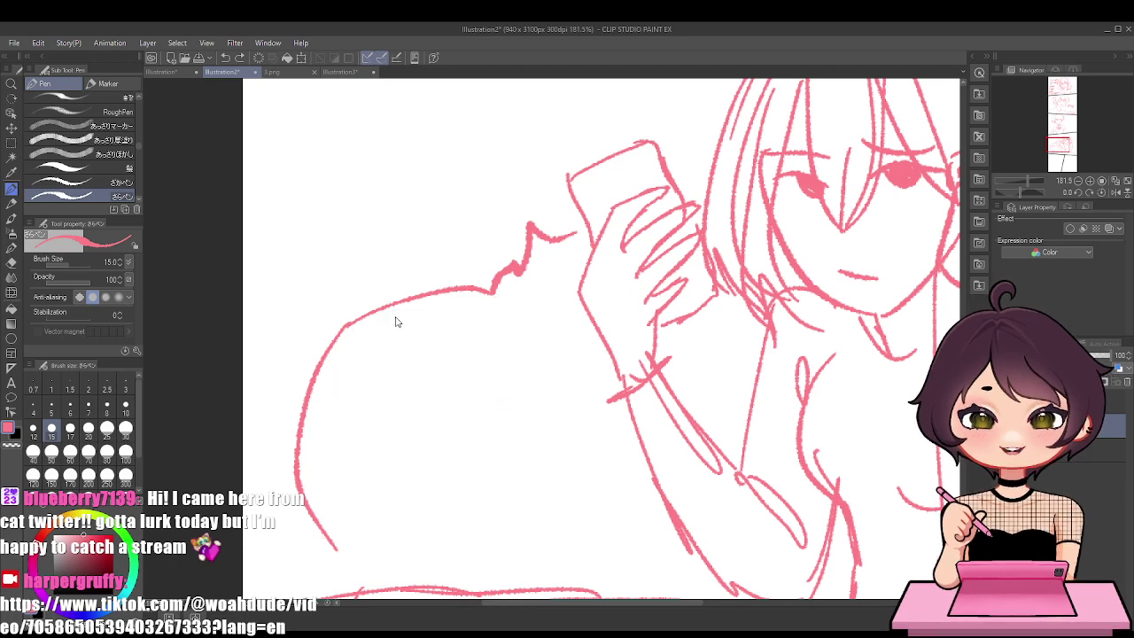
Draw a tall rounded message bubble filling the fourth panel's empty side, with a jagged tail leading to the phone
{"action": "mouse_move", "coordinate": [557, 240]}
{"action": "left_mouse_down"}
{"action": "mouse_move", "coordinate": [545, 208]}
{"action": "mouse_move", "coordinate": [514, 215]}
{"action": "mouse_move", "coordinate": [510, 191]}
{"action": "mouse_move", "coordinate": [424, 115]}
{"action": "left_mouse_up"}
{"action": "key", "text": "ctrl+z"}
{"action": "mouse_move", "coordinate": [514, 214]}
{"action": "left_mouse_down"}
{"action": "mouse_move", "coordinate": [432, 115]}
{"action": "mouse_move", "coordinate": [304, 145]}
{"action": "mouse_move", "coordinate": [274, 162]}
{"action": "mouse_move", "coordinate": [254, 211]}
{"action": "left_mouse_up"}
{"action": "left_click_drag", "start_coordinate": [262, 191], "coordinate": [286, 477]}
{"action": "key", "text": "ctrl+z"}
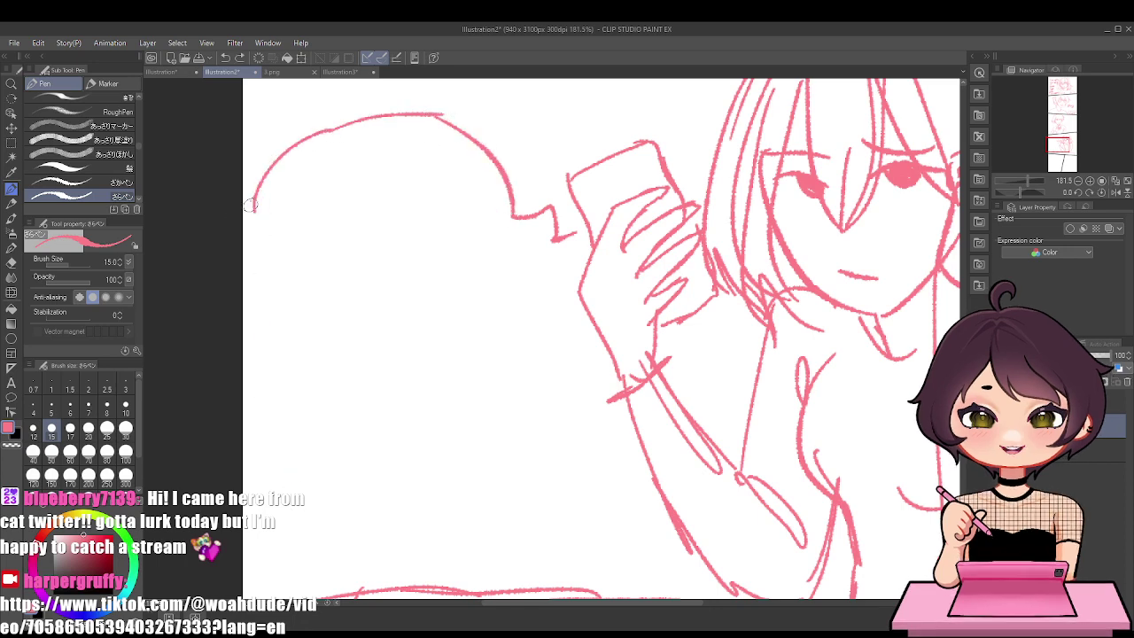
{"action": "mouse_move", "coordinate": [253, 211]}
{"action": "left_mouse_down"}
{"action": "mouse_move", "coordinate": [279, 505]}
{"action": "mouse_move", "coordinate": [372, 557]}
{"action": "mouse_move", "coordinate": [521, 536]}
{"action": "left_mouse_up"}
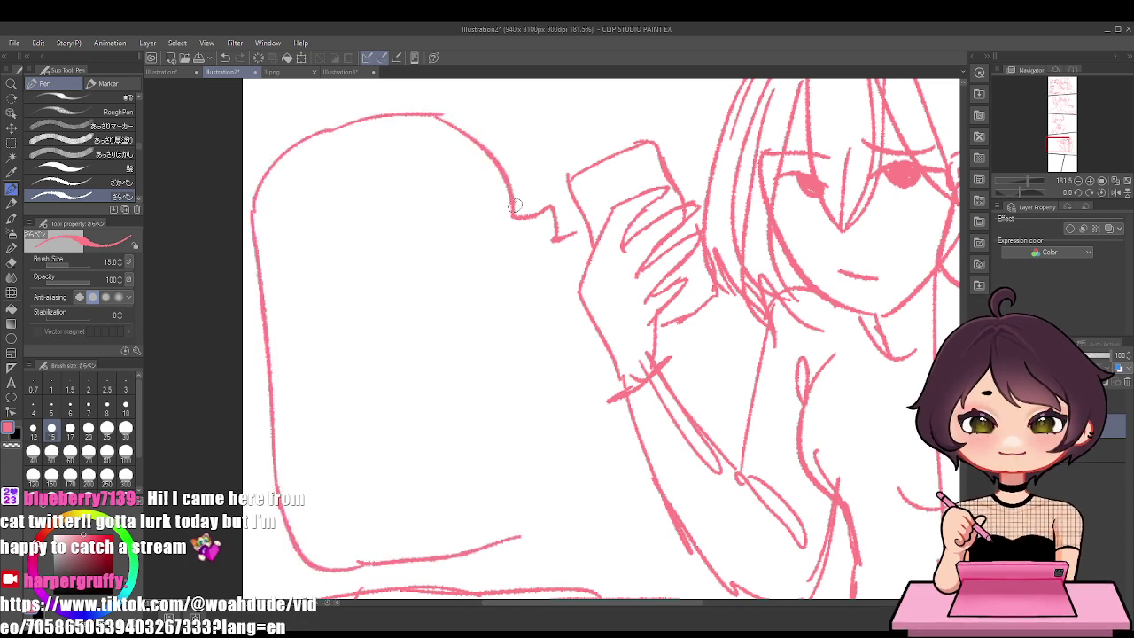
{"action": "mouse_move", "coordinate": [514, 214]}
{"action": "left_mouse_down"}
{"action": "mouse_move", "coordinate": [546, 483]}
{"action": "mouse_move", "coordinate": [523, 536]}
{"action": "left_mouse_up"}
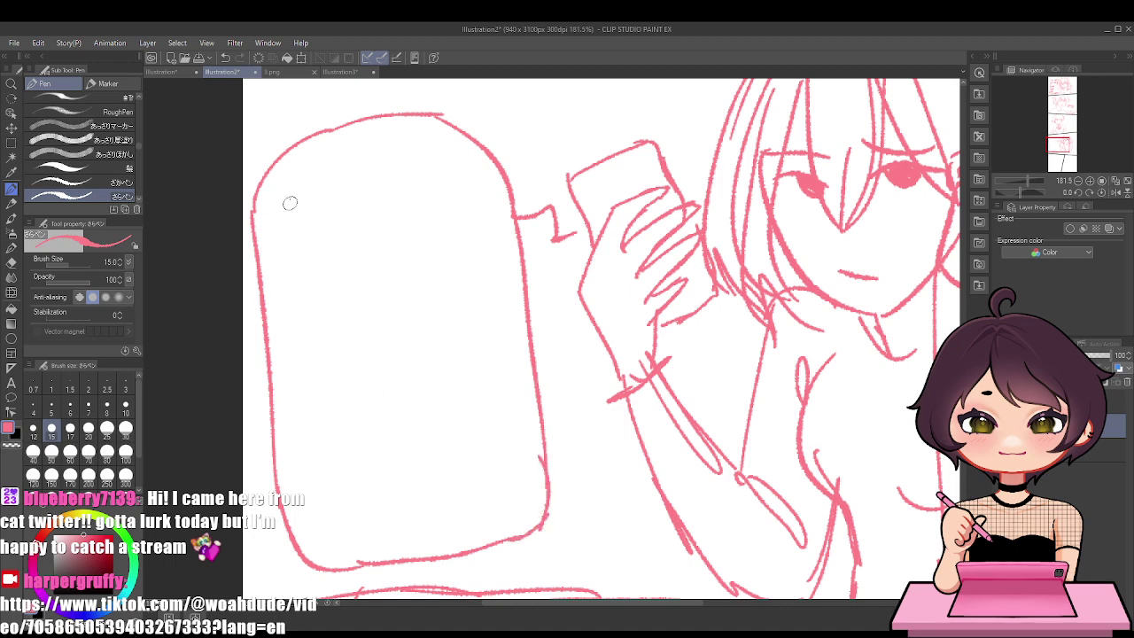
Handwrite "Blease come" as the first line inside the tall message bubble
{"action": "left_click_drag", "start_coordinate": [287, 175], "coordinate": [287, 212]}
{"action": "mouse_move", "coordinate": [283, 174]}
{"action": "left_mouse_down"}
{"action": "mouse_move", "coordinate": [301, 181]}
{"action": "mouse_move", "coordinate": [291, 209]}
{"action": "left_mouse_up"}
{"action": "mouse_move", "coordinate": [314, 174]}
{"action": "left_mouse_down"}
{"action": "mouse_move", "coordinate": [305, 203]}
{"action": "mouse_move", "coordinate": [355, 205]}
{"action": "left_mouse_up"}
{"action": "left_click_drag", "start_coordinate": [372, 195], "coordinate": [487, 195]}
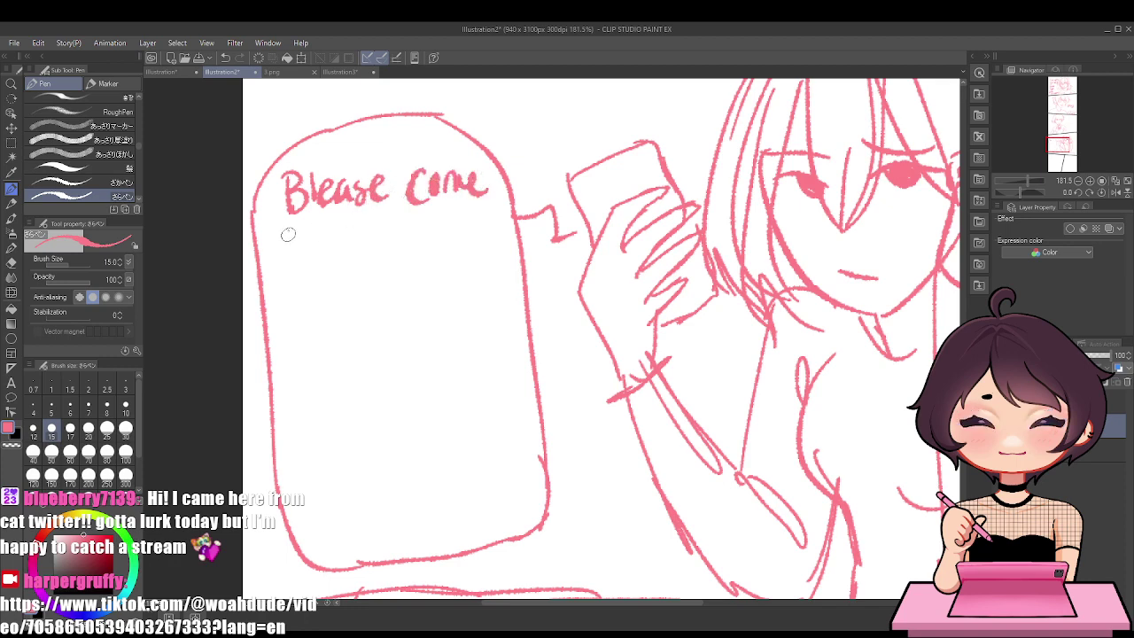
Letter "back before" as the second line of the message and begin a third line with "I"
{"action": "left_click_drag", "start_coordinate": [292, 230], "coordinate": [295, 266]}
{"action": "mouse_move", "coordinate": [296, 239]}
{"action": "left_mouse_down"}
{"action": "mouse_move", "coordinate": [306, 238]}
{"action": "mouse_move", "coordinate": [291, 265]}
{"action": "left_mouse_up"}
{"action": "key", "text": "ctrl+z"}
{"action": "key", "text": "ctrl+z"}
{"action": "mouse_move", "coordinate": [293, 250]}
{"action": "left_mouse_down"}
{"action": "mouse_move", "coordinate": [292, 263]}
{"action": "mouse_move", "coordinate": [347, 257]}
{"action": "left_mouse_up"}
{"action": "key", "text": "ctrl+z"}
{"action": "mouse_move", "coordinate": [359, 216]}
{"action": "left_mouse_down"}
{"action": "mouse_move", "coordinate": [377, 246]}
{"action": "mouse_move", "coordinate": [434, 243]}
{"action": "left_mouse_up"}
{"action": "mouse_move", "coordinate": [436, 241]}
{"action": "left_mouse_down"}
{"action": "mouse_move", "coordinate": [446, 224]}
{"action": "mouse_move", "coordinate": [460, 226]}
{"action": "left_mouse_up"}
{"action": "mouse_move", "coordinate": [467, 236]}
{"action": "left_mouse_down"}
{"action": "mouse_move", "coordinate": [479, 222]}
{"action": "mouse_move", "coordinate": [489, 232]}
{"action": "left_mouse_up"}
{"action": "left_click_drag", "start_coordinate": [296, 282], "coordinate": [297, 309]}
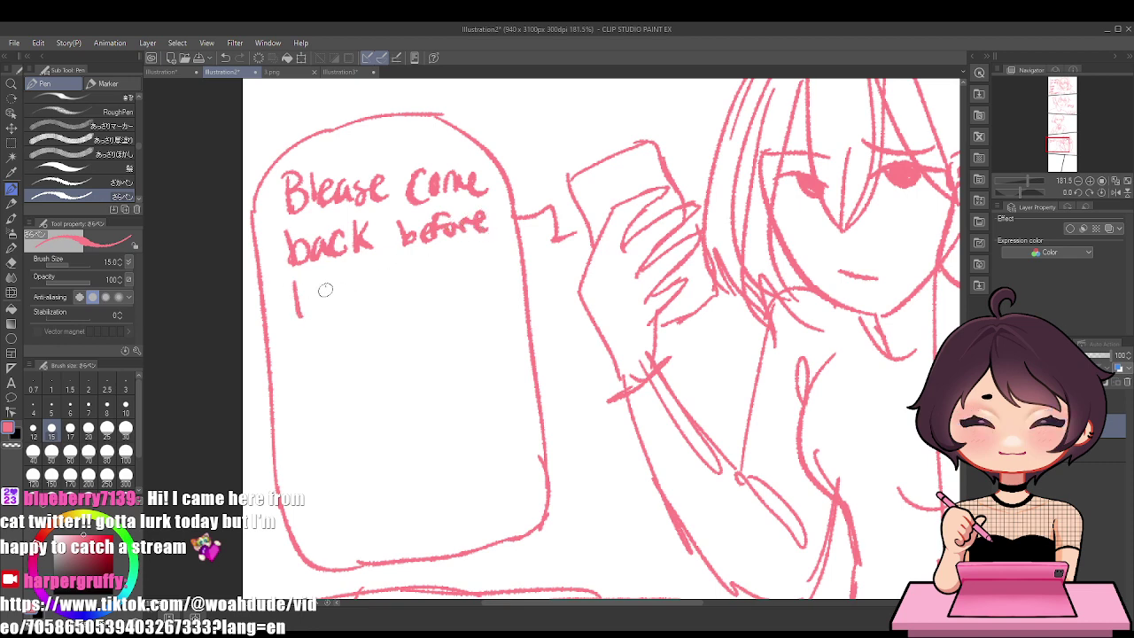
Check the phone message wording in the finished comic 3.png and shorten the second line's last word to "befor"
{"action": "left_click", "coordinate": [273, 72]}
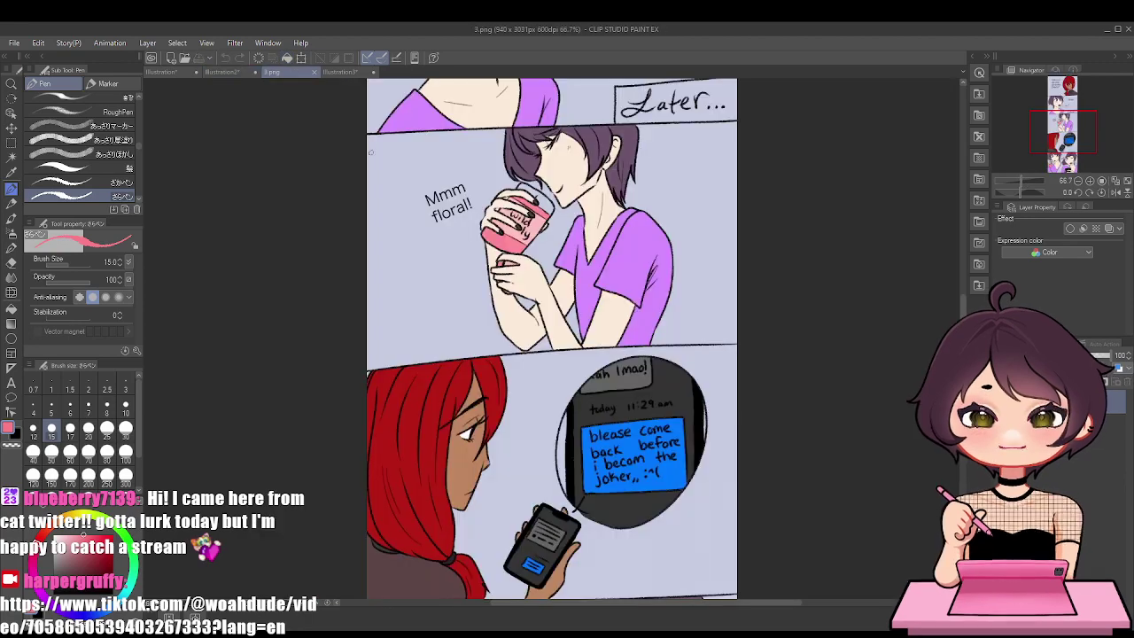
{"action": "scroll", "coordinate": [627, 507], "scroll_direction": "up", "scroll_amount": 2}
{"action": "scroll", "coordinate": [627, 507], "scroll_direction": "down", "scroll_amount": 2}
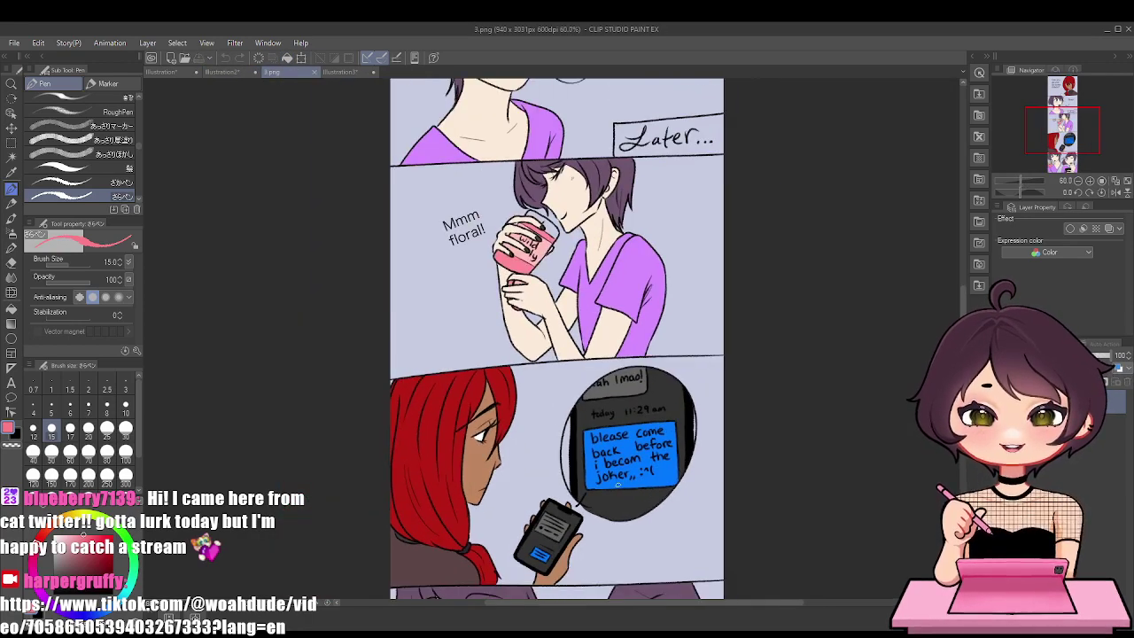
{"action": "scroll", "coordinate": [627, 507], "scroll_direction": "up", "scroll_amount": 2}
{"action": "left_click", "coordinate": [247, 74]}
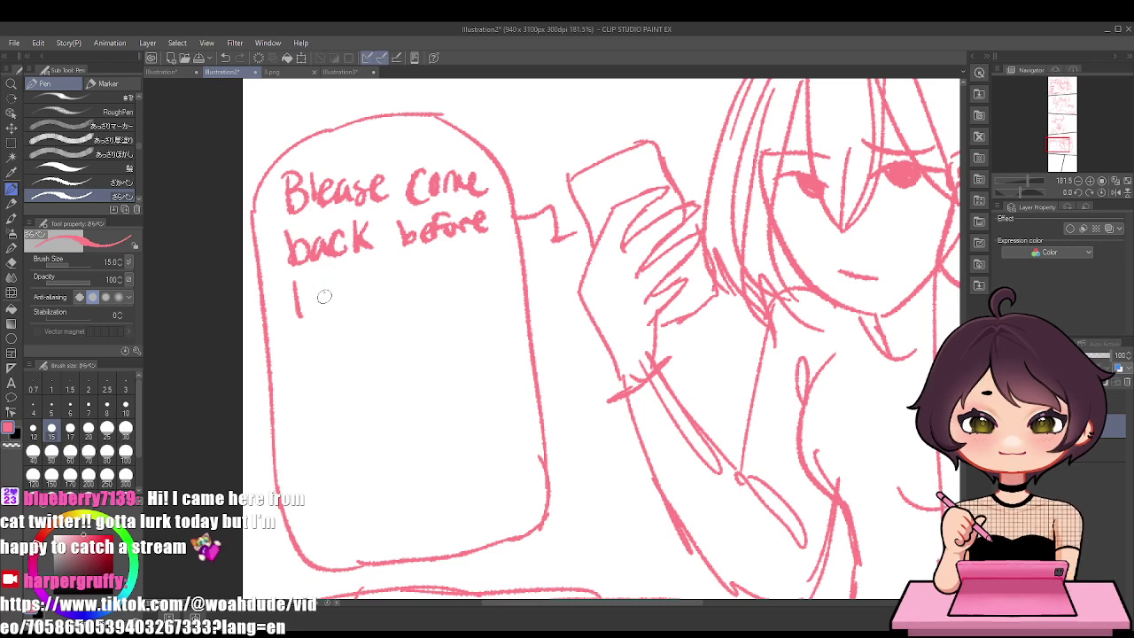
{"action": "key", "text": "ctrl+z"}
{"action": "key", "text": "ctrl+z"}
{"action": "key", "text": "ctrl+z"}
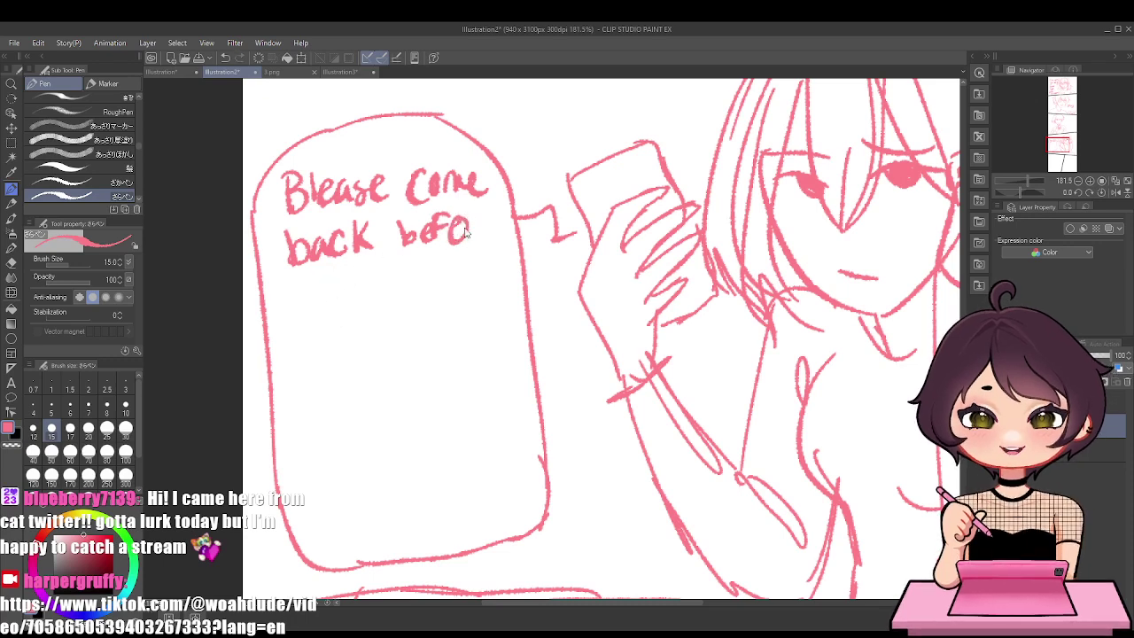
{"action": "key", "text": "ctrl+z"}
{"action": "left_click_drag", "start_coordinate": [455, 219], "coordinate": [475, 219]}
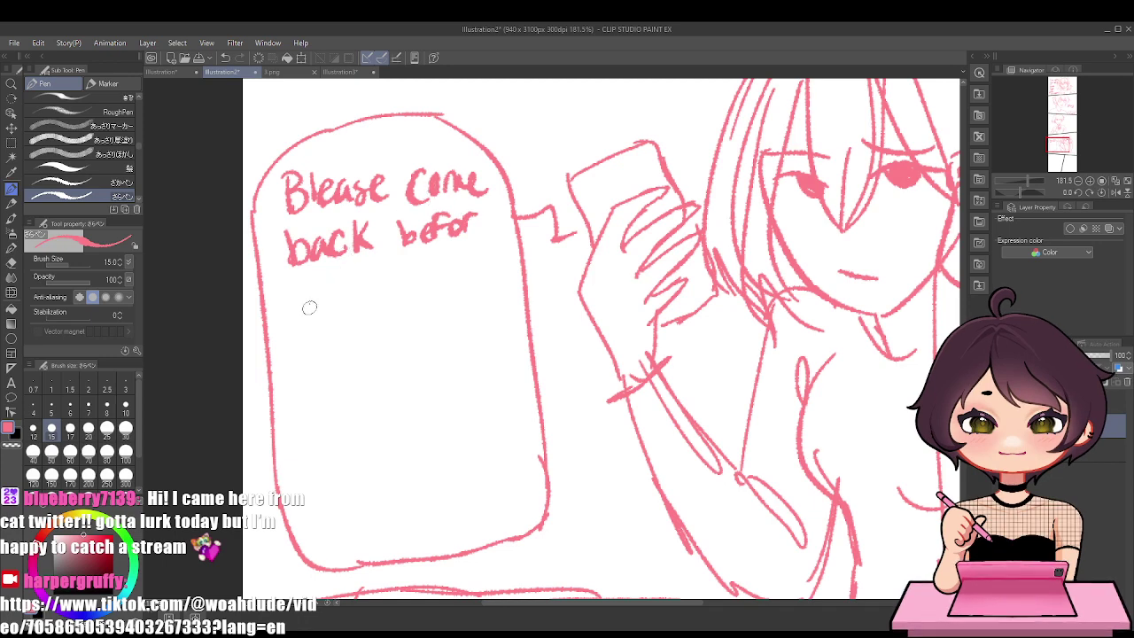
Letter "Im Kidnap" on the message's third line and the victim's name at the start of the fourth
{"action": "left_click_drag", "start_coordinate": [298, 286], "coordinate": [299, 310]}
{"action": "mouse_move", "coordinate": [308, 306]}
{"action": "left_mouse_down"}
{"action": "mouse_move", "coordinate": [325, 292]}
{"action": "mouse_move", "coordinate": [339, 304]}
{"action": "left_mouse_up"}
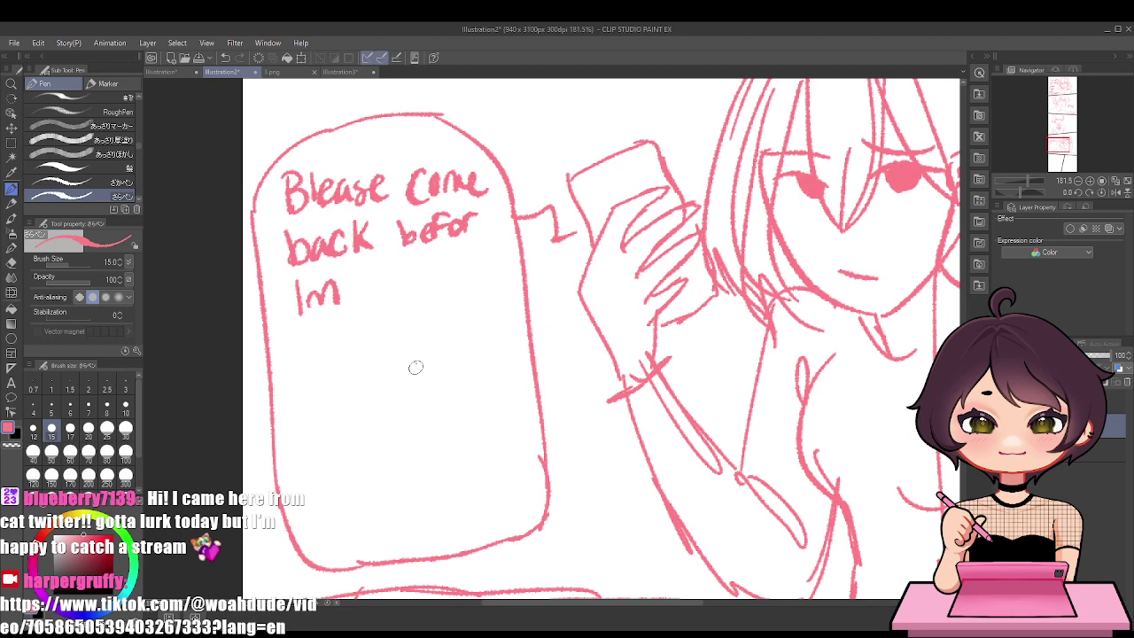
{"action": "mouse_move", "coordinate": [376, 262]}
{"action": "left_mouse_down"}
{"action": "mouse_move", "coordinate": [380, 301]}
{"action": "mouse_move", "coordinate": [403, 298]}
{"action": "left_mouse_up"}
{"action": "left_click", "coordinate": [410, 264]}
{"action": "mouse_move", "coordinate": [408, 278]}
{"action": "left_mouse_down"}
{"action": "mouse_move", "coordinate": [410, 298]}
{"action": "mouse_move", "coordinate": [440, 257]}
{"action": "mouse_move", "coordinate": [462, 282]}
{"action": "mouse_move", "coordinate": [484, 282]}
{"action": "left_mouse_up"}
{"action": "mouse_move", "coordinate": [294, 335]}
{"action": "left_mouse_down"}
{"action": "mouse_move", "coordinate": [295, 372]}
{"action": "mouse_move", "coordinate": [325, 353]}
{"action": "left_mouse_up"}
{"action": "mouse_move", "coordinate": [319, 335]}
{"action": "left_mouse_down"}
{"action": "mouse_move", "coordinate": [321, 355]}
{"action": "mouse_move", "coordinate": [340, 361]}
{"action": "left_mouse_up"}
{"action": "mouse_move", "coordinate": [344, 358]}
{"action": "left_mouse_down"}
{"action": "mouse_move", "coordinate": [356, 340]}
{"action": "mouse_move", "coordinate": [363, 359]}
{"action": "left_mouse_up"}
{"action": "left_click_drag", "start_coordinate": [362, 341], "coordinate": [393, 346]}
{"action": "left_click_drag", "start_coordinate": [397, 350], "coordinate": [409, 326]}
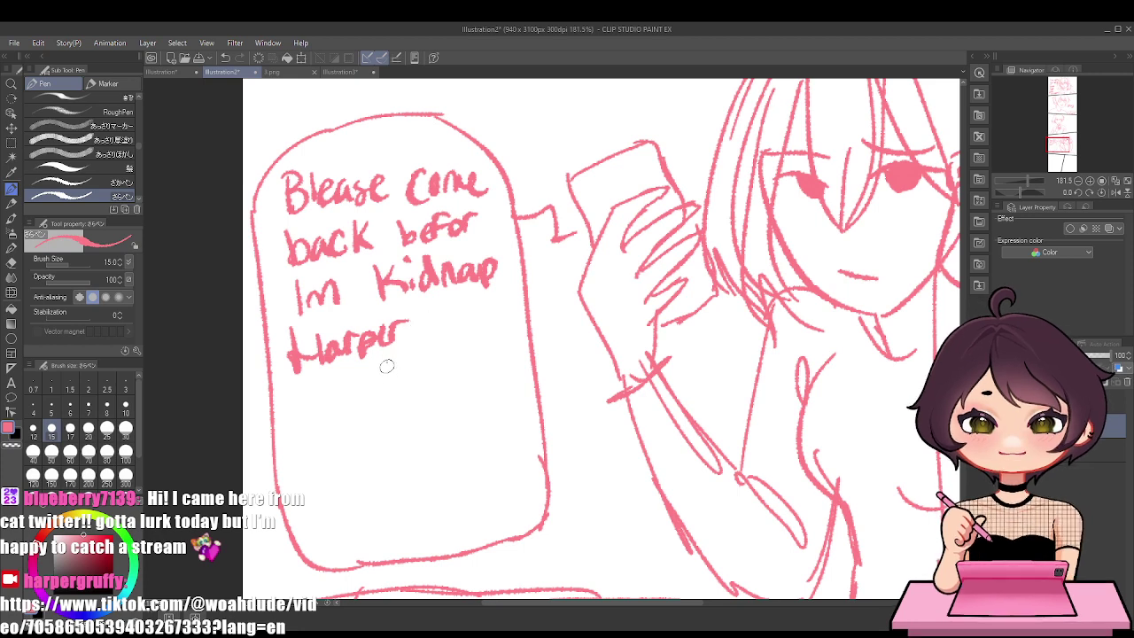
Continue the message with "an" after the name, "lock him in" and "a cage w/" on the lines below
{"action": "mouse_move", "coordinate": [436, 322]}
{"action": "left_mouse_down"}
{"action": "mouse_move", "coordinate": [443, 341]}
{"action": "mouse_move", "coordinate": [464, 340]}
{"action": "left_mouse_up"}
{"action": "mouse_move", "coordinate": [479, 324]}
{"action": "left_mouse_down"}
{"action": "mouse_move", "coordinate": [486, 339]}
{"action": "mouse_move", "coordinate": [455, 337]}
{"action": "mouse_move", "coordinate": [471, 333]}
{"action": "left_mouse_up"}
{"action": "key", "text": "ctrl+z"}
{"action": "key", "text": "ctrl+z"}
{"action": "mouse_move", "coordinate": [301, 390]}
{"action": "left_mouse_down"}
{"action": "mouse_move", "coordinate": [303, 424]}
{"action": "mouse_move", "coordinate": [327, 404]}
{"action": "mouse_move", "coordinate": [376, 406]}
{"action": "left_mouse_up"}
{"action": "mouse_move", "coordinate": [394, 374]}
{"action": "left_mouse_down"}
{"action": "mouse_move", "coordinate": [398, 402]}
{"action": "mouse_move", "coordinate": [398, 387]}
{"action": "mouse_move", "coordinate": [410, 395]}
{"action": "left_mouse_up"}
{"action": "key", "text": "ctrl+z"}
{"action": "mouse_move", "coordinate": [415, 379]}
{"action": "left_mouse_down"}
{"action": "mouse_move", "coordinate": [417, 394]}
{"action": "mouse_move", "coordinate": [495, 374]}
{"action": "left_mouse_up"}
{"action": "left_click", "coordinate": [468, 352]}
{"action": "mouse_move", "coordinate": [312, 443]}
{"action": "left_mouse_down"}
{"action": "mouse_move", "coordinate": [325, 458]}
{"action": "mouse_move", "coordinate": [392, 441]}
{"action": "mouse_move", "coordinate": [397, 455]}
{"action": "mouse_move", "coordinate": [473, 406]}
{"action": "left_mouse_up"}
{"action": "key", "text": "ctrl+z"}
{"action": "left_click_drag", "start_coordinate": [486, 404], "coordinate": [482, 430]}
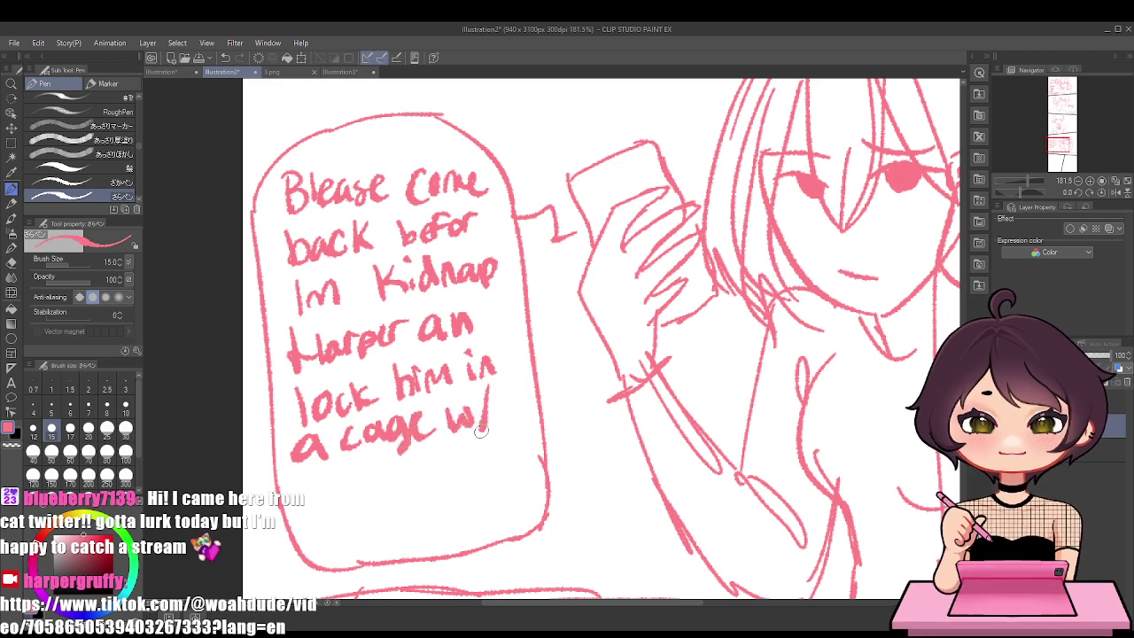
Letter "an tiger 4" as the message's seventh line
{"action": "left_click_drag", "start_coordinate": [324, 479], "coordinate": [328, 498]}
{"action": "mouse_move", "coordinate": [337, 480]}
{"action": "left_mouse_down"}
{"action": "mouse_move", "coordinate": [354, 496]}
{"action": "mouse_move", "coordinate": [378, 488]}
{"action": "left_mouse_up"}
{"action": "mouse_move", "coordinate": [367, 479]}
{"action": "left_mouse_down"}
{"action": "mouse_move", "coordinate": [386, 473]}
{"action": "mouse_move", "coordinate": [410, 492]}
{"action": "mouse_move", "coordinate": [437, 477]}
{"action": "left_mouse_up"}
{"action": "mouse_move", "coordinate": [440, 461]}
{"action": "left_mouse_down"}
{"action": "mouse_move", "coordinate": [450, 455]}
{"action": "mouse_move", "coordinate": [473, 478]}
{"action": "left_mouse_up"}
{"action": "mouse_move", "coordinate": [470, 463]}
{"action": "left_mouse_down"}
{"action": "mouse_move", "coordinate": [493, 458]}
{"action": "mouse_move", "coordinate": [504, 472]}
{"action": "left_mouse_up"}
{"action": "key", "text": "ctrl+z"}
{"action": "key", "text": "ctrl+z"}
{"action": "key", "text": "ctrl+z"}
{"action": "key", "text": "ctrl+z"}
{"action": "mouse_move", "coordinate": [499, 452]}
{"action": "left_mouse_down"}
{"action": "mouse_move", "coordinate": [481, 457]}
{"action": "mouse_move", "coordinate": [496, 441]}
{"action": "mouse_move", "coordinate": [498, 473]}
{"action": "mouse_move", "coordinate": [501, 455]}
{"action": "left_mouse_up"}
{"action": "key", "text": "ctrl+z"}
{"action": "key", "text": "ctrl+z"}
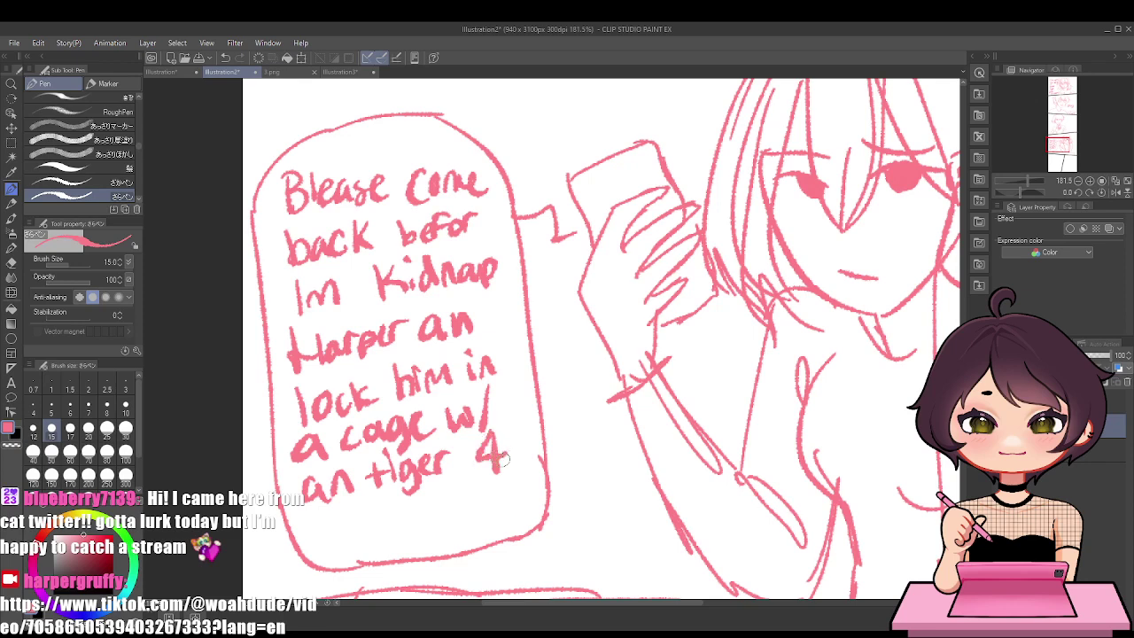
Finish the message with "three (3) hours" on the bubble's last line
{"action": "mouse_move", "coordinate": [323, 519]}
{"action": "left_mouse_down"}
{"action": "mouse_move", "coordinate": [319, 548]}
{"action": "mouse_move", "coordinate": [338, 546]}
{"action": "mouse_move", "coordinate": [331, 535]}
{"action": "left_mouse_up"}
{"action": "key", "text": "ctrl+z"}
{"action": "mouse_move", "coordinate": [335, 520]}
{"action": "left_mouse_down"}
{"action": "mouse_move", "coordinate": [342, 532]}
{"action": "mouse_move", "coordinate": [372, 535]}
{"action": "mouse_move", "coordinate": [431, 514]}
{"action": "mouse_move", "coordinate": [442, 530]}
{"action": "left_mouse_up"}
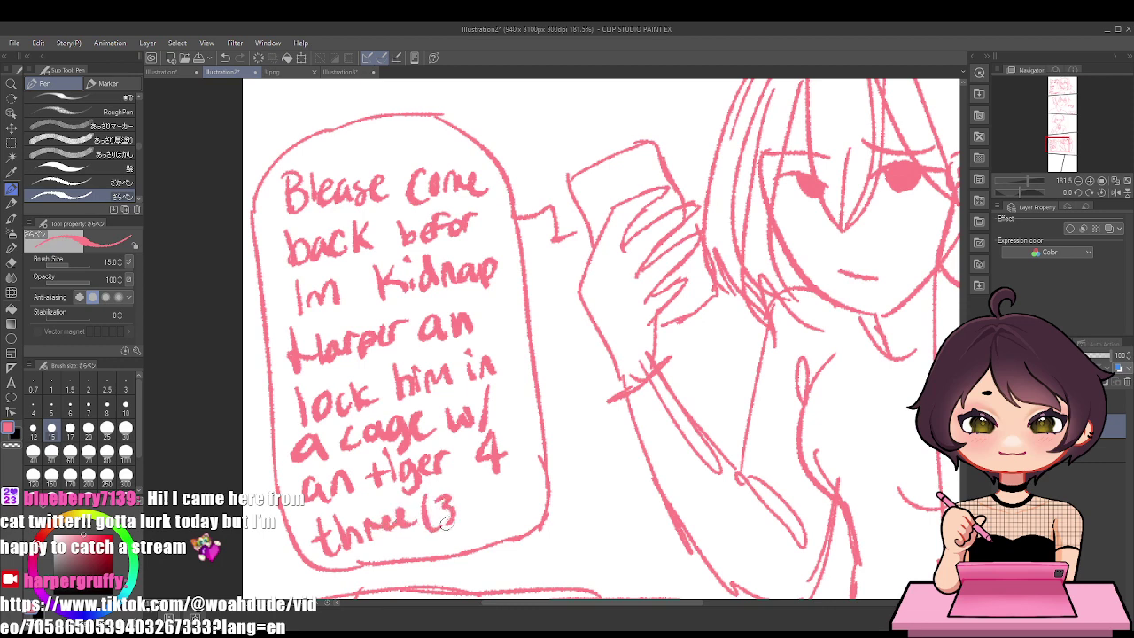
{"action": "mouse_move", "coordinate": [462, 486]}
{"action": "left_mouse_down"}
{"action": "mouse_move", "coordinate": [480, 508]}
{"action": "mouse_move", "coordinate": [522, 504]}
{"action": "left_mouse_up"}
{"action": "left_click_drag", "start_coordinate": [522, 503], "coordinate": [526, 493]}
{"action": "left_click_drag", "start_coordinate": [537, 489], "coordinate": [530, 507]}
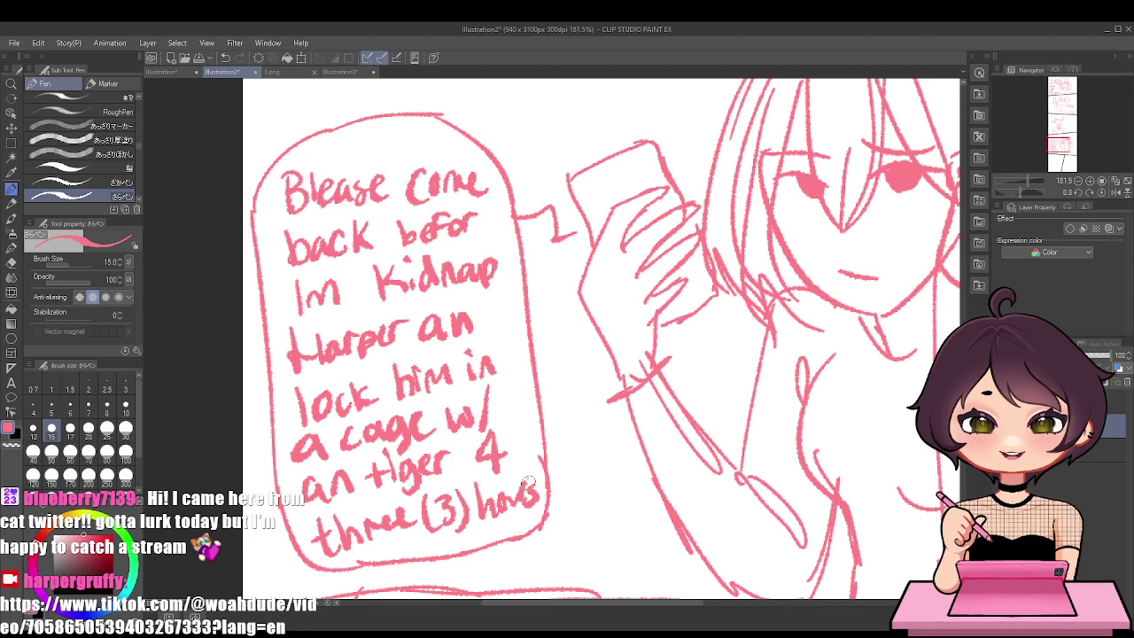
Review the sketched fourth panel and examine the last two character panels in the finished comic 3.png
{"action": "scroll", "coordinate": [505, 396], "scroll_direction": "down", "scroll_amount": 3}
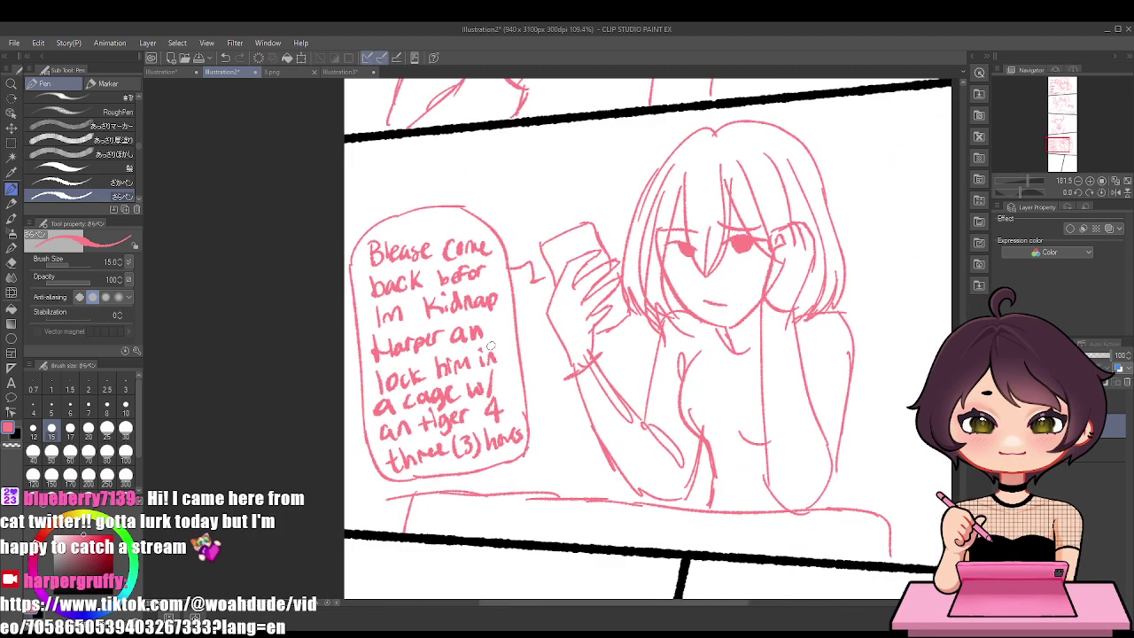
{"action": "scroll", "coordinate": [479, 381], "scroll_direction": "up", "scroll_amount": 3}
{"action": "scroll", "coordinate": [417, 379], "scroll_direction": "down", "scroll_amount": 4}
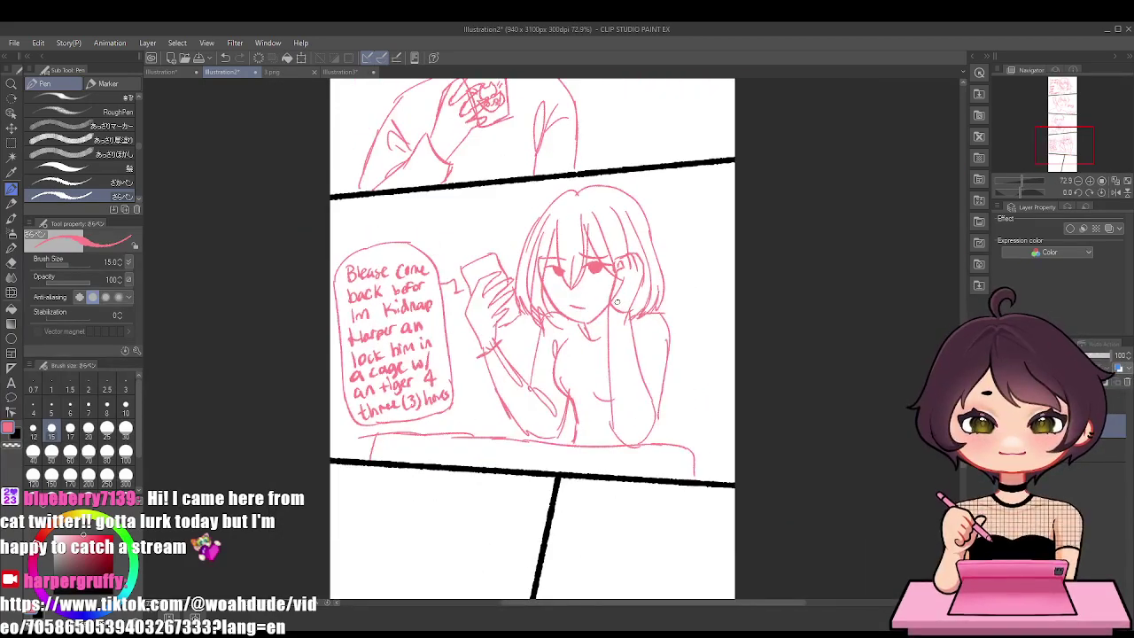
{"action": "scroll", "coordinate": [617, 302], "scroll_direction": "down", "scroll_amount": 3}
{"action": "scroll", "coordinate": [607, 537], "scroll_direction": "up", "scroll_amount": 3}
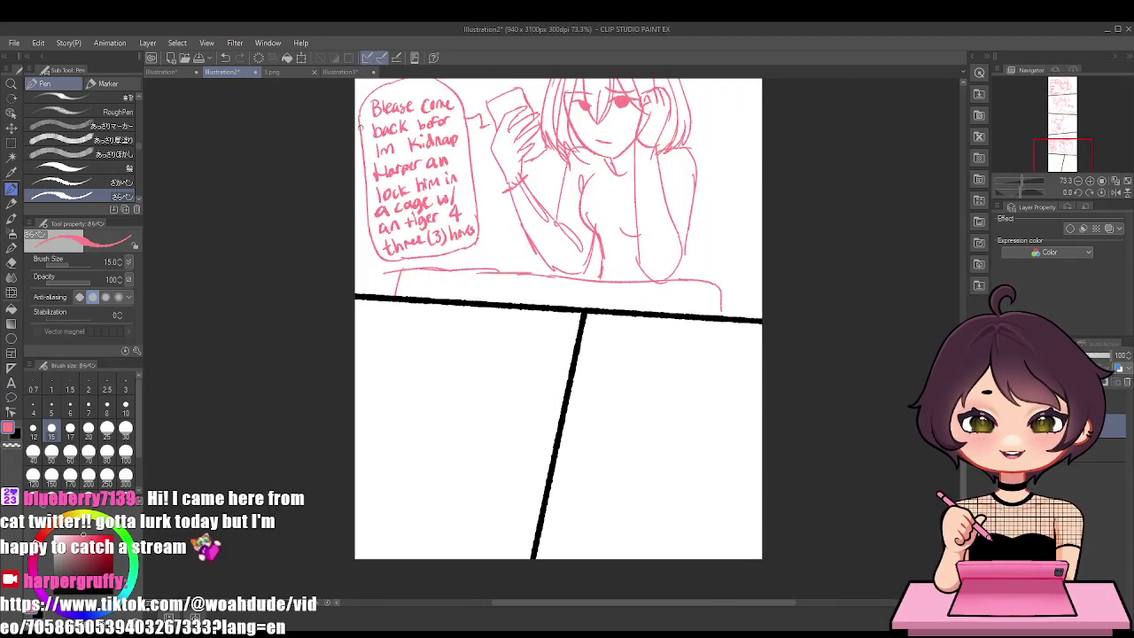
{"action": "left_click", "coordinate": [266, 72]}
{"action": "scroll", "coordinate": [470, 302], "scroll_direction": "down", "scroll_amount": 3}
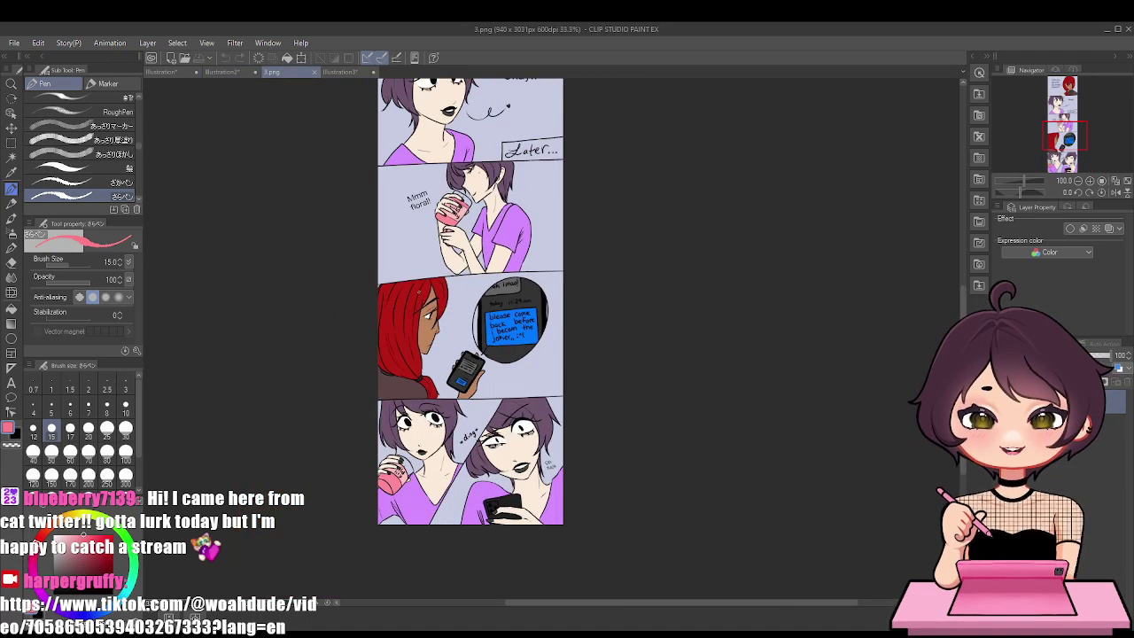
{"action": "scroll", "coordinate": [422, 474], "scroll_direction": "up", "scroll_amount": 4}
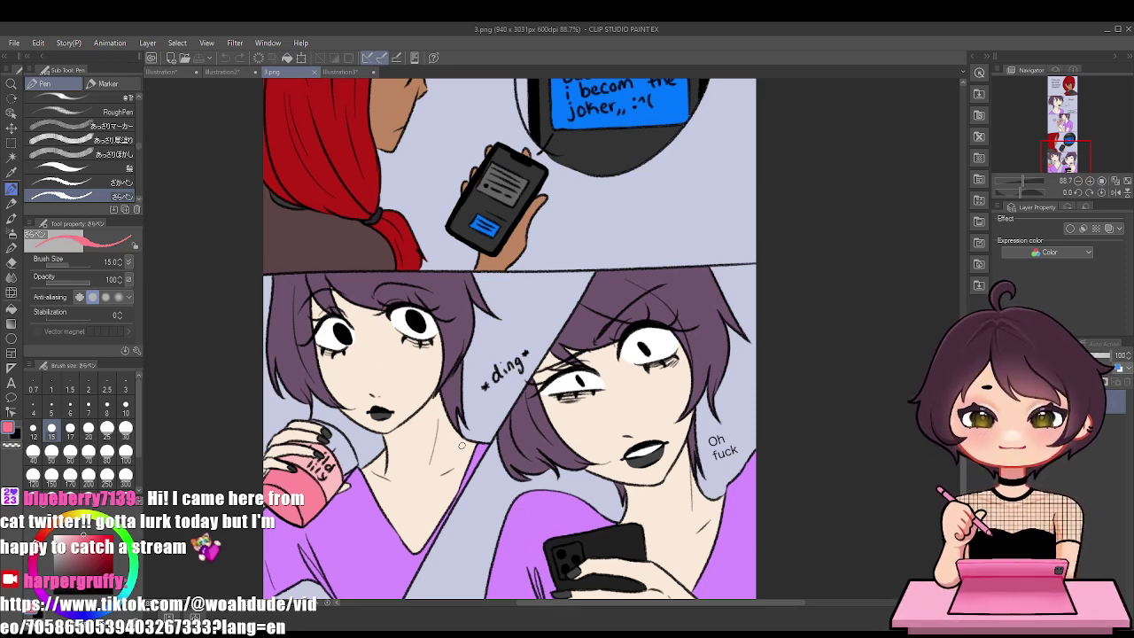
{"action": "left_click", "coordinate": [222, 72]}
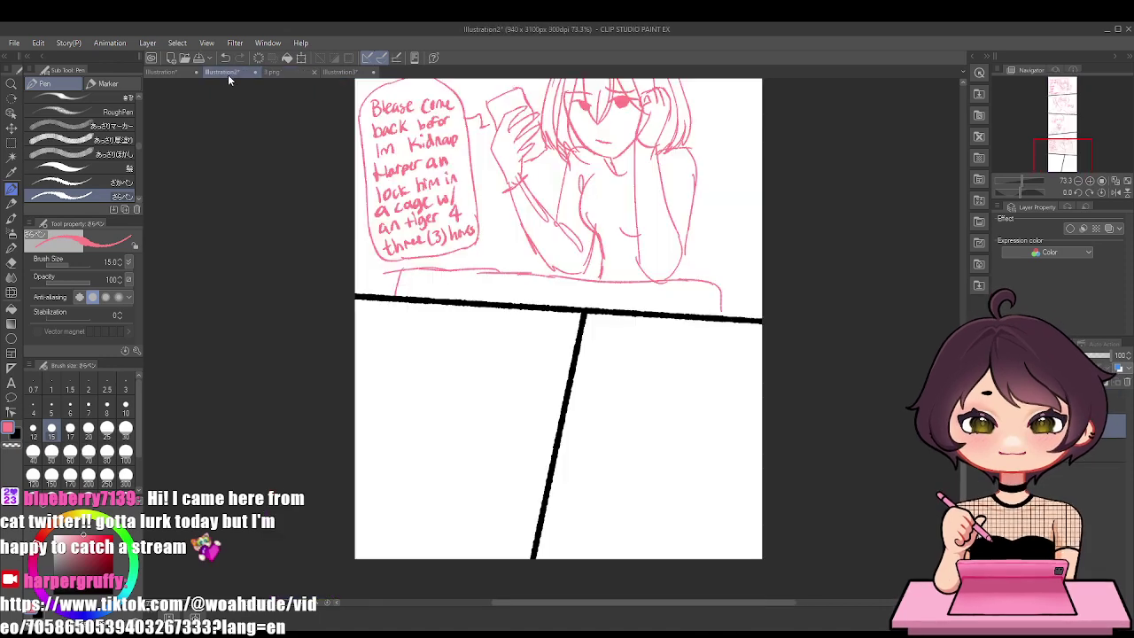
Sketch a startled face in the fifth panel with a pointed chin, wide eyes with filled pupils and a small oval mouth
{"action": "scroll", "coordinate": [426, 429], "scroll_direction": "up", "scroll_amount": 2}
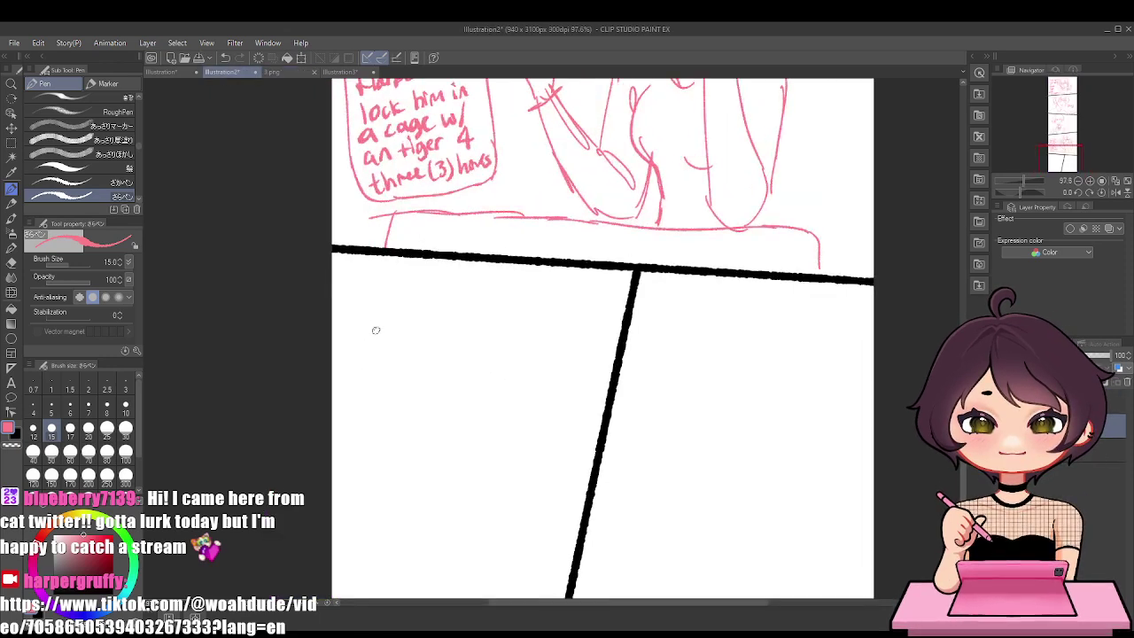
{"action": "mouse_move", "coordinate": [393, 350]}
{"action": "left_mouse_down"}
{"action": "mouse_move", "coordinate": [435, 434]}
{"action": "mouse_move", "coordinate": [471, 437]}
{"action": "mouse_move", "coordinate": [507, 416]}
{"action": "mouse_move", "coordinate": [528, 372]}
{"action": "left_mouse_up"}
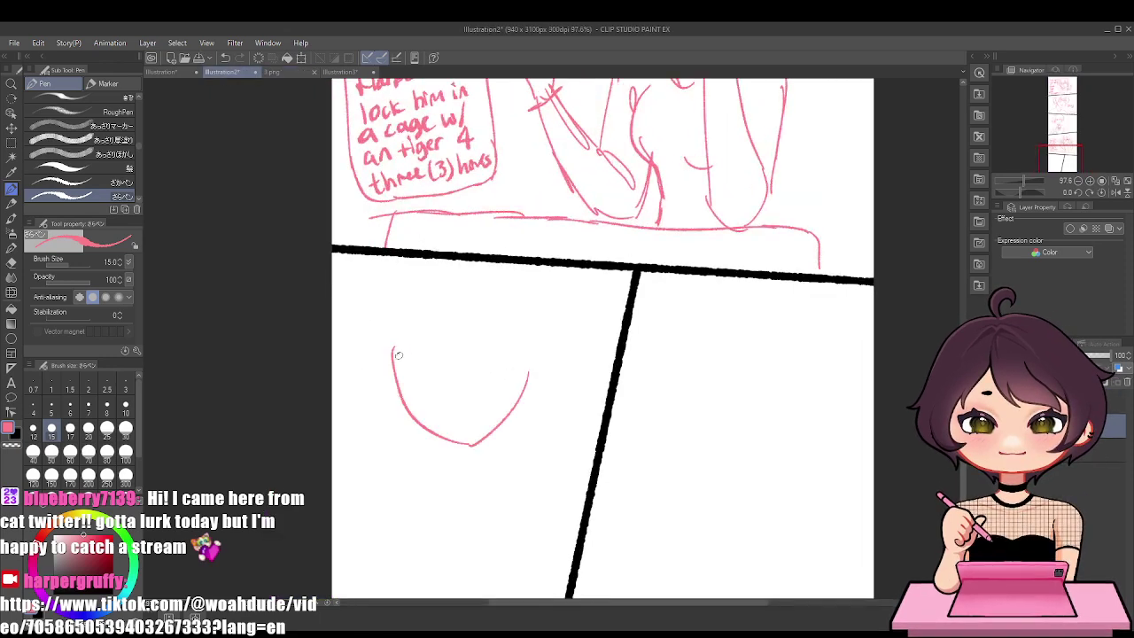
{"action": "mouse_move", "coordinate": [398, 355]}
{"action": "left_mouse_down"}
{"action": "mouse_move", "coordinate": [444, 356]}
{"action": "mouse_move", "coordinate": [409, 333]}
{"action": "mouse_move", "coordinate": [438, 351]}
{"action": "mouse_move", "coordinate": [414, 351]}
{"action": "mouse_move", "coordinate": [427, 366]}
{"action": "mouse_move", "coordinate": [439, 359]}
{"action": "mouse_move", "coordinate": [422, 357]}
{"action": "mouse_move", "coordinate": [475, 340]}
{"action": "mouse_move", "coordinate": [519, 343]}
{"action": "mouse_move", "coordinate": [484, 353]}
{"action": "left_mouse_up"}
{"action": "key", "text": "ctrl+z"}
{"action": "key", "text": "ctrl+z"}
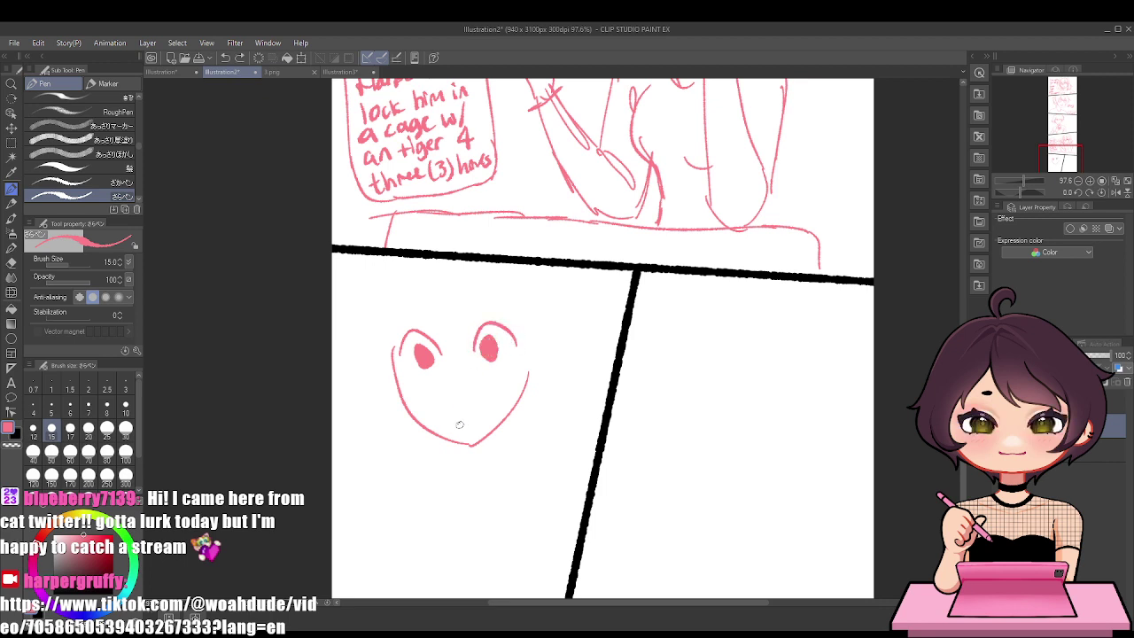
{"action": "mouse_move", "coordinate": [447, 418]}
{"action": "left_mouse_down"}
{"action": "mouse_move", "coordinate": [483, 401]}
{"action": "mouse_move", "coordinate": [469, 426]}
{"action": "mouse_move", "coordinate": [475, 418]}
{"action": "left_mouse_up"}
{"action": "key", "text": "ctrl+z"}
{"action": "key", "text": "ctrl+z"}
{"action": "mouse_move", "coordinate": [347, 304]}
{"action": "left_mouse_down"}
{"action": "mouse_move", "coordinate": [358, 279]}
{"action": "mouse_move", "coordinate": [372, 293]}
{"action": "mouse_move", "coordinate": [393, 269]}
{"action": "left_mouse_up"}
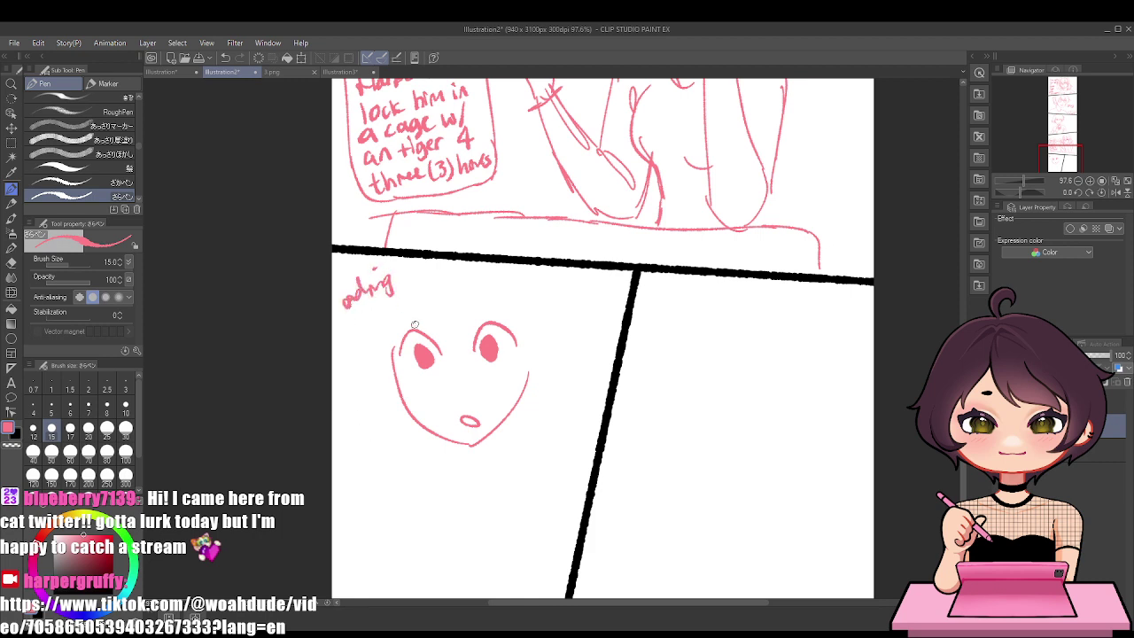
{"action": "key", "text": "ctrl+z"}
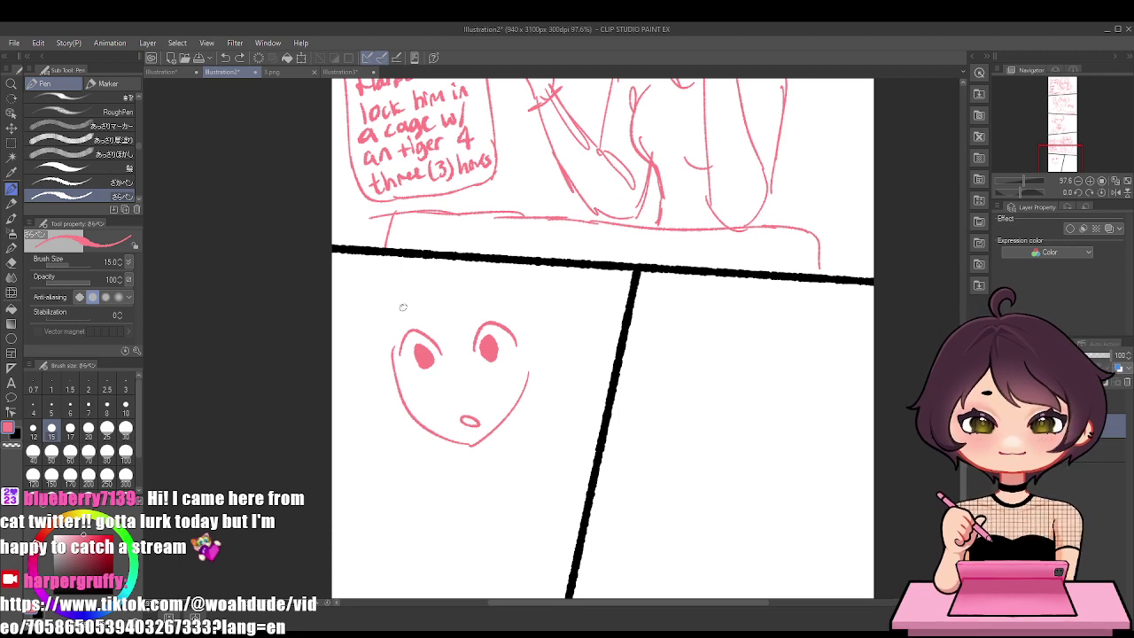
{"action": "mouse_move", "coordinate": [403, 303]}
{"action": "left_mouse_down"}
{"action": "mouse_move", "coordinate": [386, 385]}
{"action": "mouse_move", "coordinate": [358, 382]}
{"action": "mouse_move", "coordinate": [388, 399]}
{"action": "mouse_move", "coordinate": [378, 434]}
{"action": "left_mouse_up"}
{"action": "left_click_drag", "start_coordinate": [390, 334], "coordinate": [396, 366]}
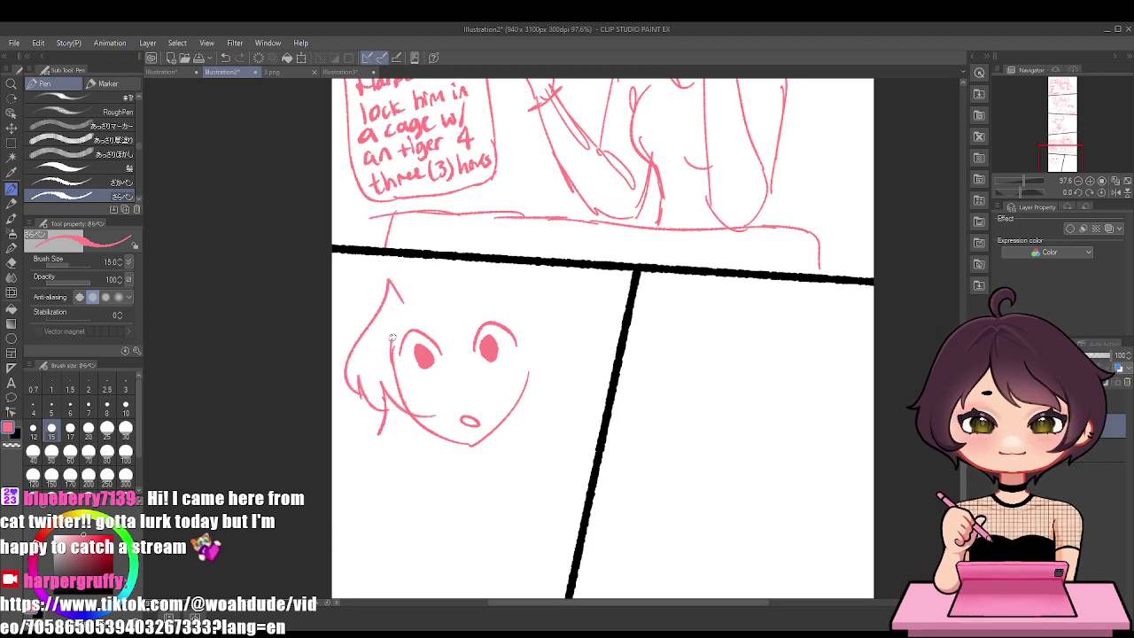
{"action": "key", "text": "ctrl+z"}
{"action": "key", "text": "ctrl+z"}
{"action": "key", "text": "ctrl+z"}
{"action": "key", "text": "ctrl+z"}
{"action": "mouse_move", "coordinate": [397, 257]}
{"action": "left_mouse_down"}
{"action": "mouse_move", "coordinate": [410, 273]}
{"action": "mouse_move", "coordinate": [358, 395]}
{"action": "left_mouse_up"}
{"action": "key", "text": "ctrl+z"}
{"action": "key", "text": "ctrl+z"}
{"action": "key", "text": "ctrl+z"}
Sketch the left side of the fifth-panel character's hair with a spiky crown and curled ends
{"action": "mouse_move", "coordinate": [414, 280]}
{"action": "left_mouse_down"}
{"action": "mouse_move", "coordinate": [342, 344]}
{"action": "mouse_move", "coordinate": [359, 411]}
{"action": "left_mouse_up"}
{"action": "mouse_move", "coordinate": [367, 394]}
{"action": "left_mouse_down"}
{"action": "mouse_move", "coordinate": [355, 426]}
{"action": "mouse_move", "coordinate": [404, 412]}
{"action": "left_mouse_up"}
{"action": "left_click_drag", "start_coordinate": [412, 278], "coordinate": [418, 259]}
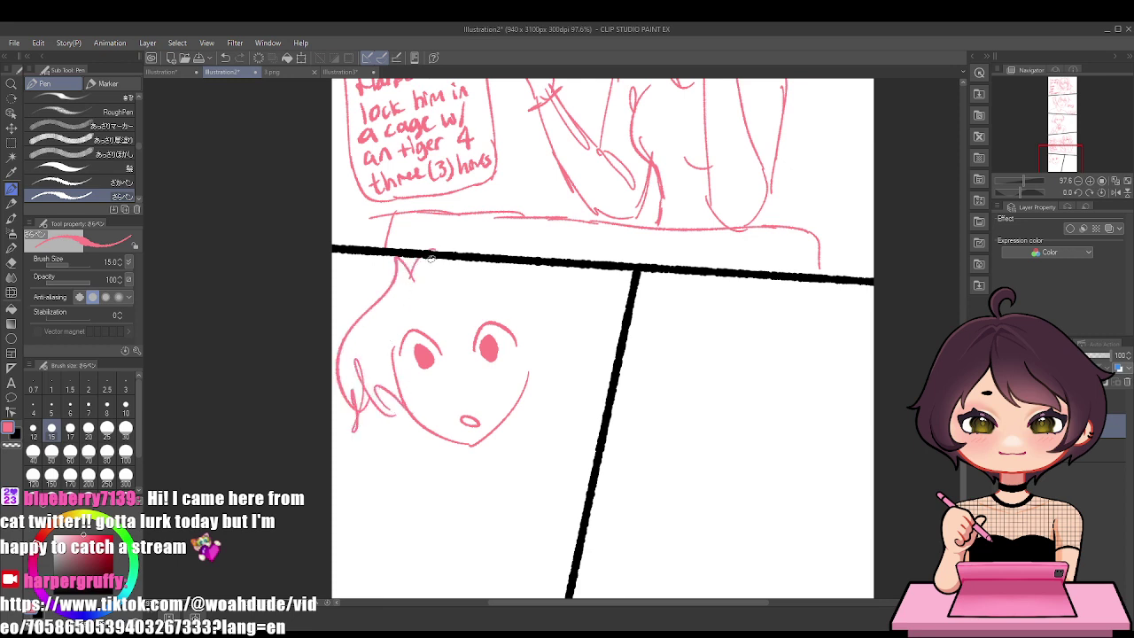
Sketch the fifth-panel character's pointed fringe and the layered strands framing the right side of the face
{"action": "mouse_move", "coordinate": [418, 299]}
{"action": "left_mouse_down"}
{"action": "mouse_move", "coordinate": [395, 363]}
{"action": "mouse_move", "coordinate": [514, 344]}
{"action": "left_mouse_up"}
{"action": "left_click_drag", "start_coordinate": [531, 390], "coordinate": [529, 318]}
{"action": "mouse_move", "coordinate": [544, 267]}
{"action": "left_mouse_down"}
{"action": "mouse_move", "coordinate": [605, 312]}
{"action": "mouse_move", "coordinate": [568, 301]}
{"action": "mouse_move", "coordinate": [564, 368]}
{"action": "mouse_move", "coordinate": [559, 360]}
{"action": "mouse_move", "coordinate": [535, 395]}
{"action": "left_mouse_up"}
{"action": "left_click_drag", "start_coordinate": [559, 358], "coordinate": [523, 397]}
{"action": "left_click_drag", "start_coordinate": [555, 338], "coordinate": [528, 390]}
{"action": "left_click_drag", "start_coordinate": [548, 311], "coordinate": [524, 395]}
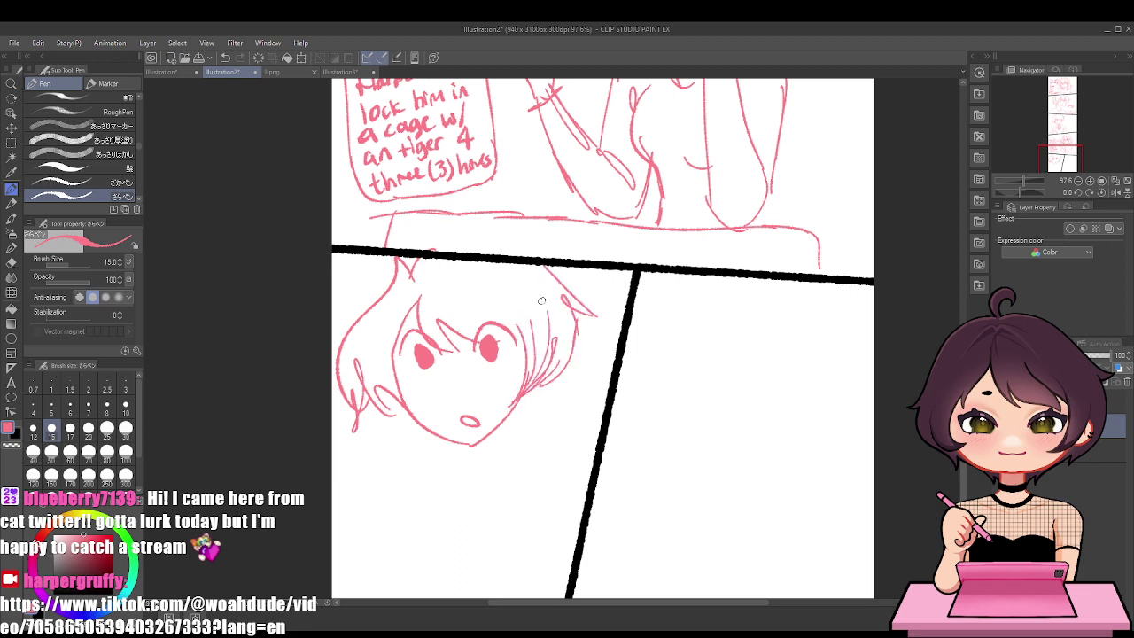
Add another fringe strand over the right eye and sketch the fifth-panel character's neck and shoulder line
{"action": "mouse_move", "coordinate": [485, 283]}
{"action": "left_mouse_down"}
{"action": "mouse_move", "coordinate": [516, 362]}
{"action": "mouse_move", "coordinate": [493, 297]}
{"action": "mouse_move", "coordinate": [529, 335]}
{"action": "mouse_move", "coordinate": [508, 333]}
{"action": "left_mouse_up"}
{"action": "key", "text": "ctrl+z"}
{"action": "mouse_move", "coordinate": [511, 410]}
{"action": "left_mouse_down"}
{"action": "mouse_move", "coordinate": [524, 448]}
{"action": "mouse_move", "coordinate": [478, 457]}
{"action": "mouse_move", "coordinate": [474, 486]}
{"action": "left_mouse_up"}
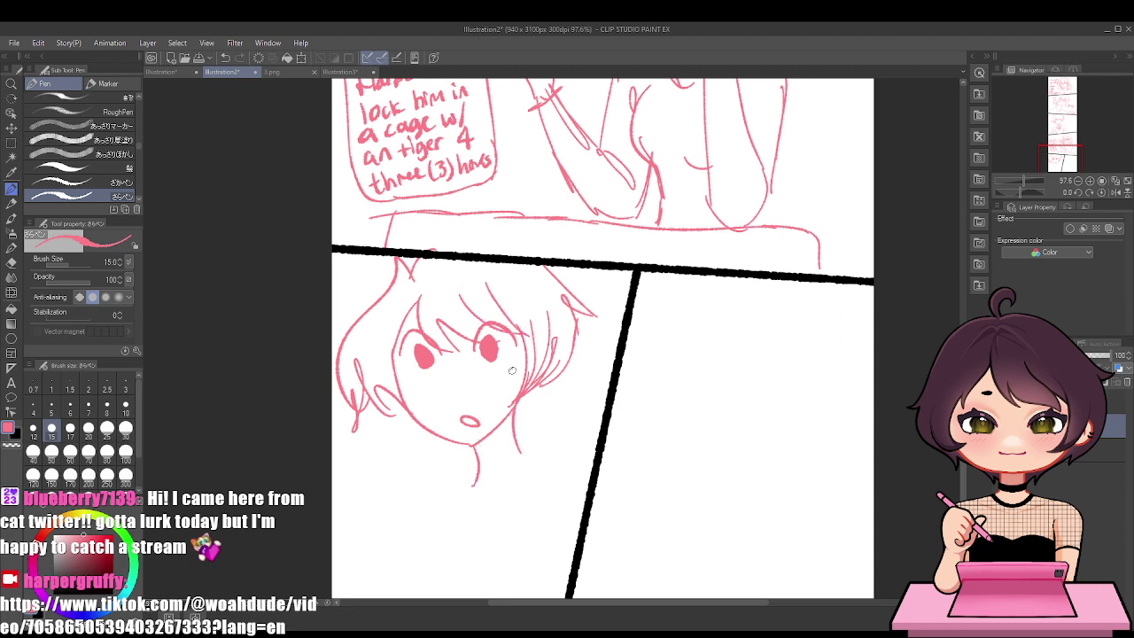
{"action": "left_click_drag", "start_coordinate": [521, 445], "coordinate": [556, 457]}
Sketch a hand gripping a bubble tea cup with a straw and tapioca pearls at the fifth panel's lower left
{"action": "mouse_move", "coordinate": [379, 562]}
{"action": "left_mouse_down"}
{"action": "mouse_move", "coordinate": [384, 520]}
{"action": "mouse_move", "coordinate": [393, 535]}
{"action": "mouse_move", "coordinate": [410, 515]}
{"action": "mouse_move", "coordinate": [396, 532]}
{"action": "mouse_move", "coordinate": [417, 520]}
{"action": "mouse_move", "coordinate": [383, 551]}
{"action": "mouse_move", "coordinate": [389, 560]}
{"action": "left_mouse_up"}
{"action": "key", "text": "ctrl+z"}
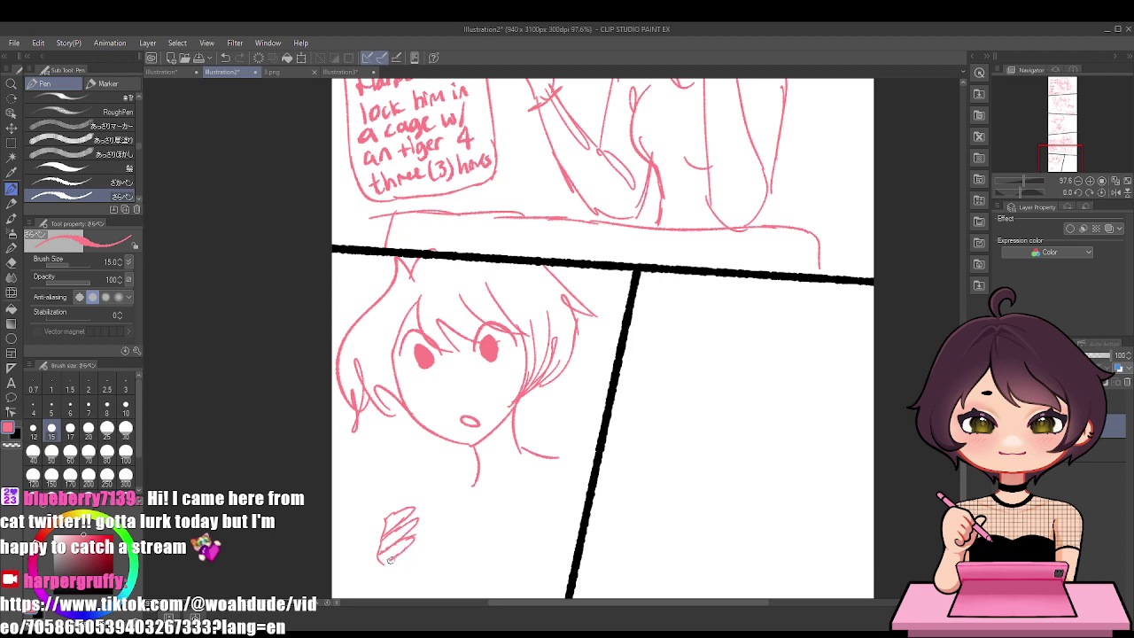
{"action": "mouse_move", "coordinate": [393, 520]}
{"action": "left_mouse_down"}
{"action": "mouse_move", "coordinate": [424, 479]}
{"action": "mouse_move", "coordinate": [444, 486]}
{"action": "mouse_move", "coordinate": [447, 537]}
{"action": "left_mouse_up"}
{"action": "left_click_drag", "start_coordinate": [447, 509], "coordinate": [444, 534]}
{"action": "key", "text": "ctrl+z"}
{"action": "key", "text": "ctrl+z"}
{"action": "left_click_drag", "start_coordinate": [440, 483], "coordinate": [438, 548]}
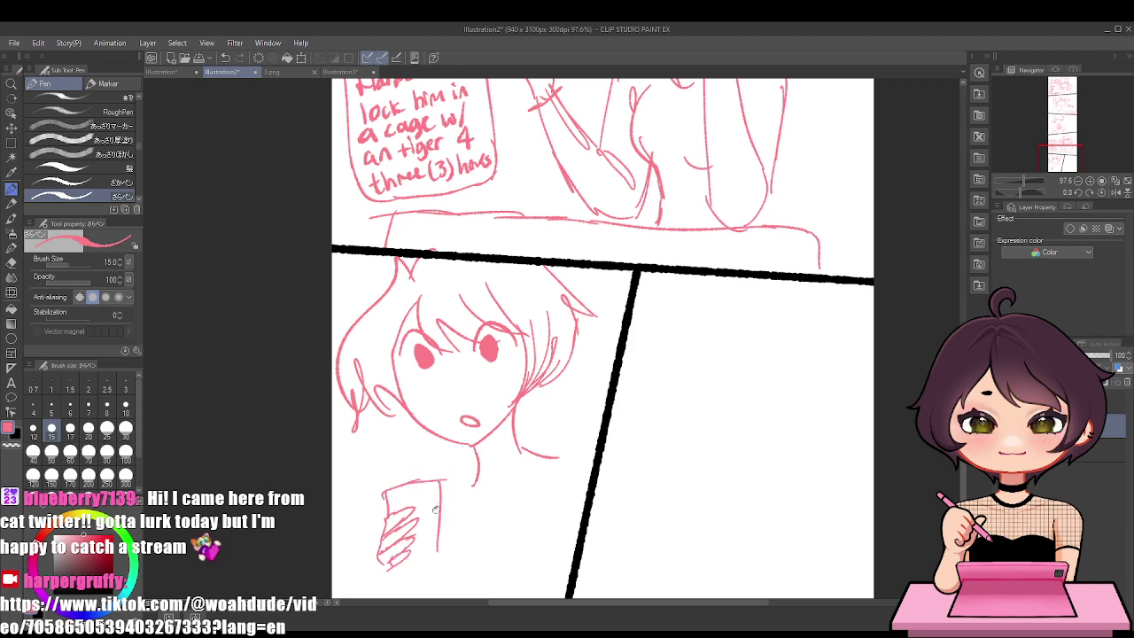
{"action": "mouse_move", "coordinate": [439, 509]}
{"action": "left_mouse_down"}
{"action": "mouse_move", "coordinate": [433, 573]}
{"action": "mouse_move", "coordinate": [386, 561]}
{"action": "left_mouse_up"}
{"action": "mouse_move", "coordinate": [398, 483]}
{"action": "left_mouse_down"}
{"action": "mouse_move", "coordinate": [401, 433]}
{"action": "mouse_move", "coordinate": [413, 481]}
{"action": "left_mouse_up"}
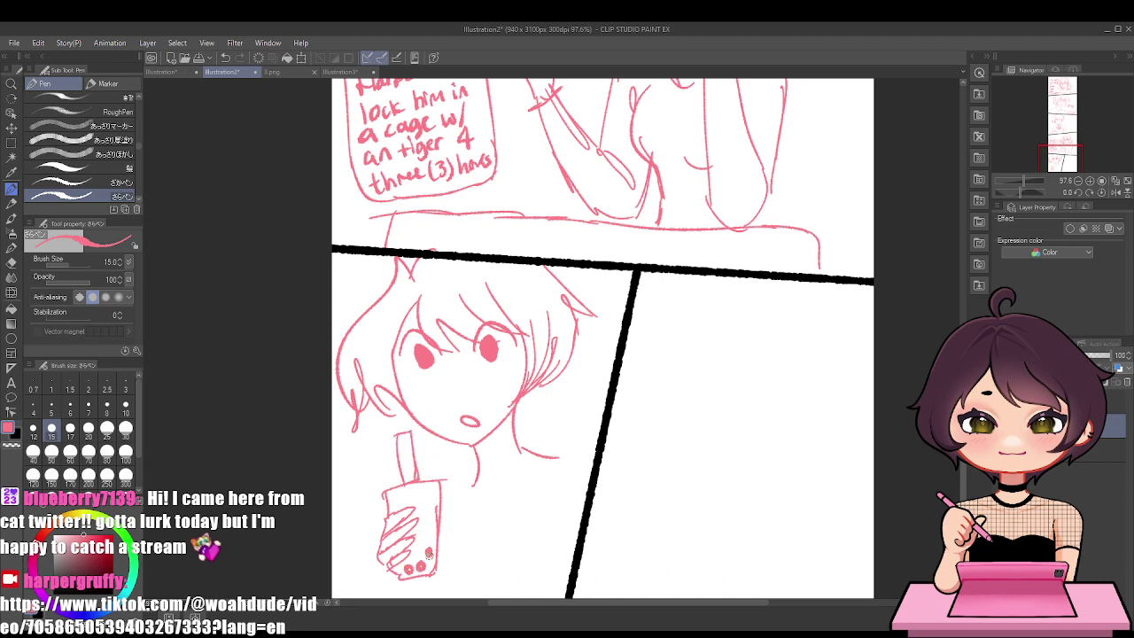
Extend the base of the third panel's drink cup and fill it with small tapioca pearls
{"action": "scroll", "coordinate": [465, 563], "scroll_direction": "down", "scroll_amount": 3}
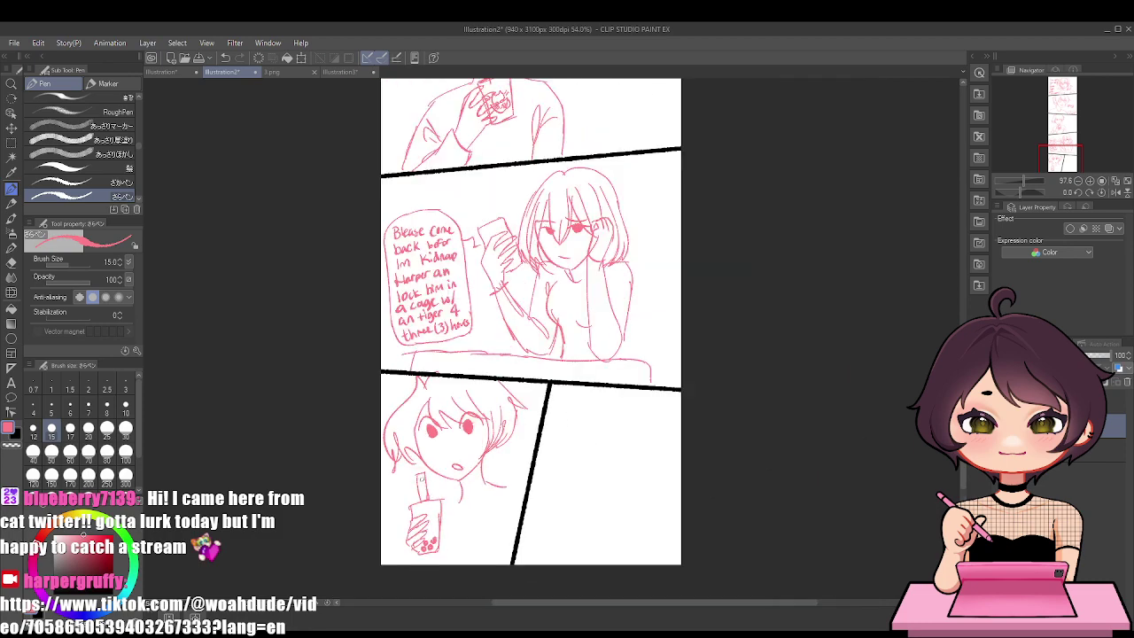
{"action": "scroll", "coordinate": [473, 254], "scroll_direction": "up", "scroll_amount": 5}
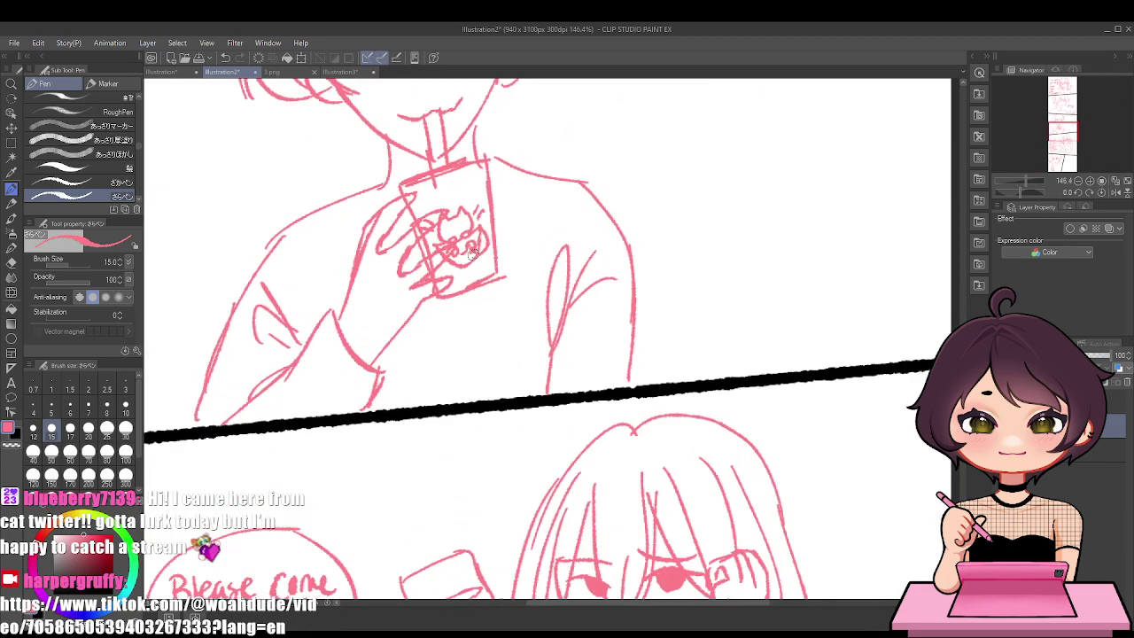
{"action": "mouse_move", "coordinate": [441, 306]}
{"action": "left_mouse_down"}
{"action": "mouse_move", "coordinate": [502, 316]}
{"action": "mouse_move", "coordinate": [501, 266]}
{"action": "left_mouse_up"}
{"action": "mouse_move", "coordinate": [452, 308]}
{"action": "left_mouse_down"}
{"action": "mouse_move", "coordinate": [493, 304]}
{"action": "mouse_move", "coordinate": [473, 317]}
{"action": "mouse_move", "coordinate": [461, 302]}
{"action": "mouse_move", "coordinate": [488, 289]}
{"action": "left_mouse_up"}
{"action": "mouse_move", "coordinate": [458, 299]}
{"action": "left_mouse_down"}
{"action": "mouse_move", "coordinate": [497, 290]}
{"action": "mouse_move", "coordinate": [451, 321]}
{"action": "left_mouse_up"}
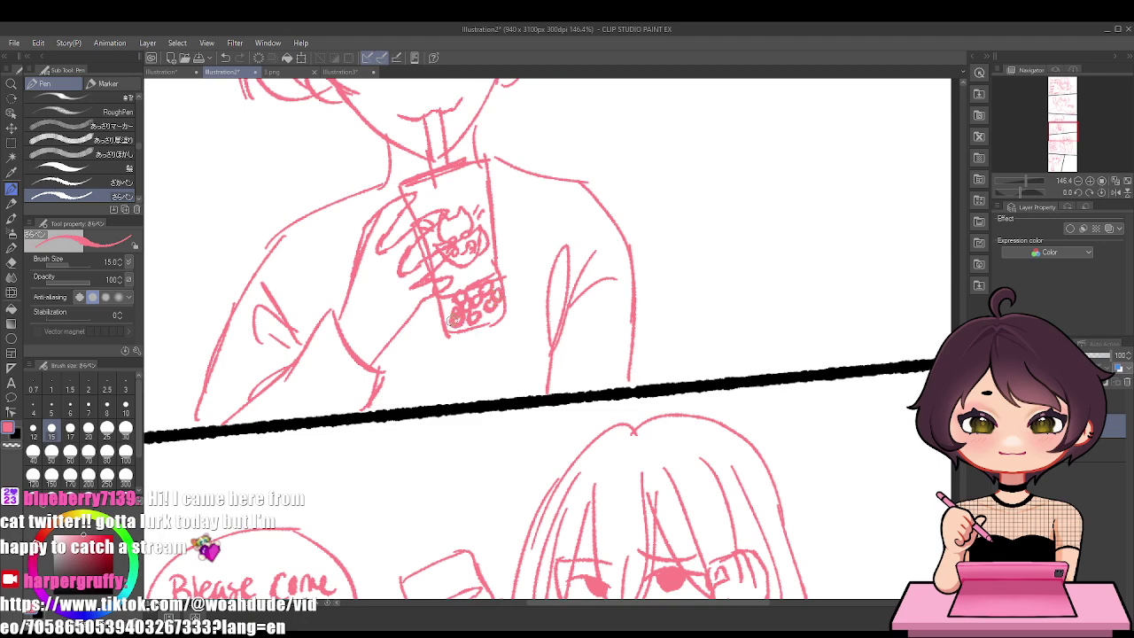
Extend the fifth-panel character's shoulders and sketch the forearm below the hand holding the cup
{"action": "scroll", "coordinate": [474, 293], "scroll_direction": "down", "scroll_amount": 6}
{"action": "scroll", "coordinate": [543, 500], "scroll_direction": "up", "scroll_amount": 3}
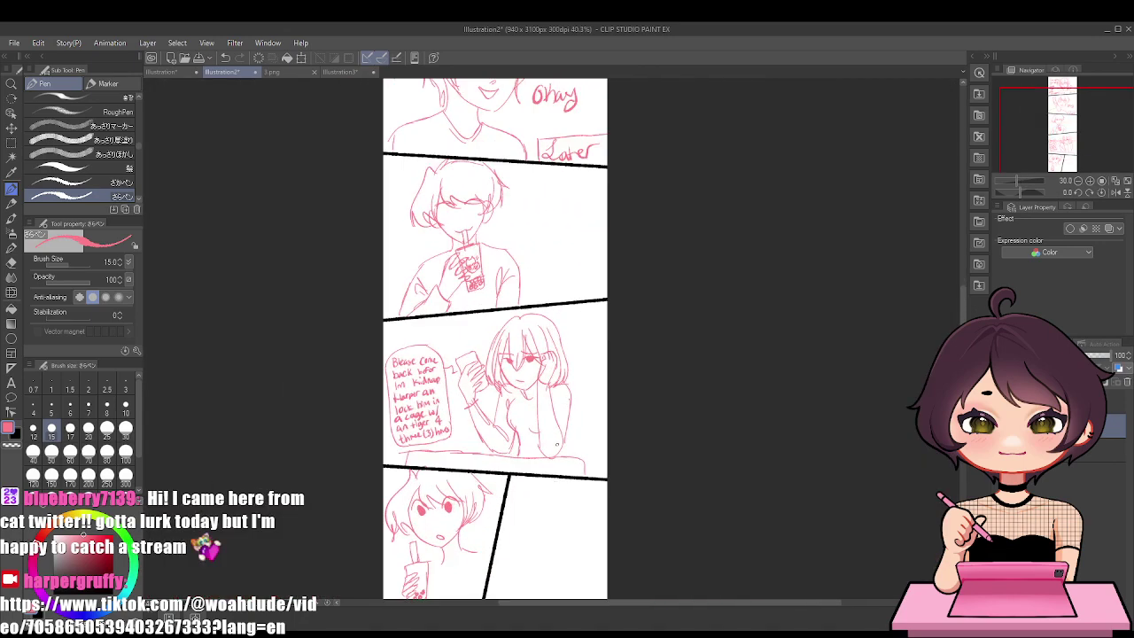
{"action": "scroll", "coordinate": [543, 501], "scroll_direction": "down", "scroll_amount": 3}
{"action": "scroll", "coordinate": [514, 518], "scroll_direction": "up", "scroll_amount": 6}
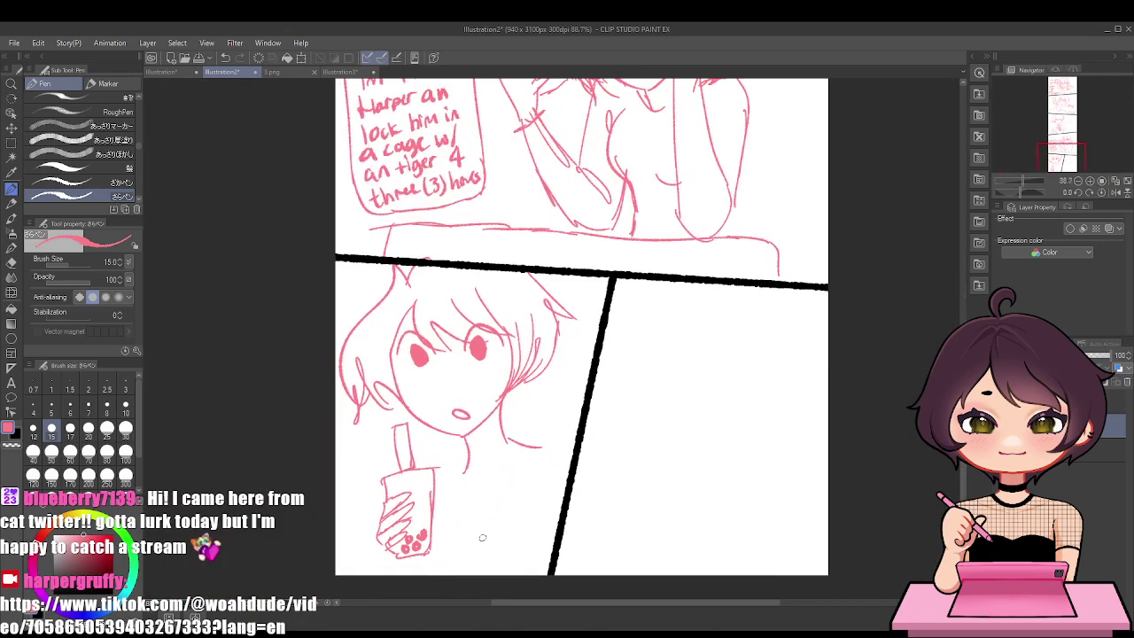
{"action": "left_click_drag", "start_coordinate": [537, 445], "coordinate": [572, 463]}
{"action": "left_click_drag", "start_coordinate": [390, 492], "coordinate": [337, 572]}
{"action": "key", "text": "ctrl+z"}
{"action": "mouse_move", "coordinate": [388, 502]}
{"action": "left_mouse_down"}
{"action": "mouse_move", "coordinate": [357, 589]}
{"action": "mouse_move", "coordinate": [408, 563]}
{"action": "mouse_move", "coordinate": [373, 575]}
{"action": "left_mouse_up"}
{"action": "key", "text": "ctrl+z"}
{"action": "key", "text": "ctrl+z"}
{"action": "left_click_drag", "start_coordinate": [386, 510], "coordinate": [371, 575]}
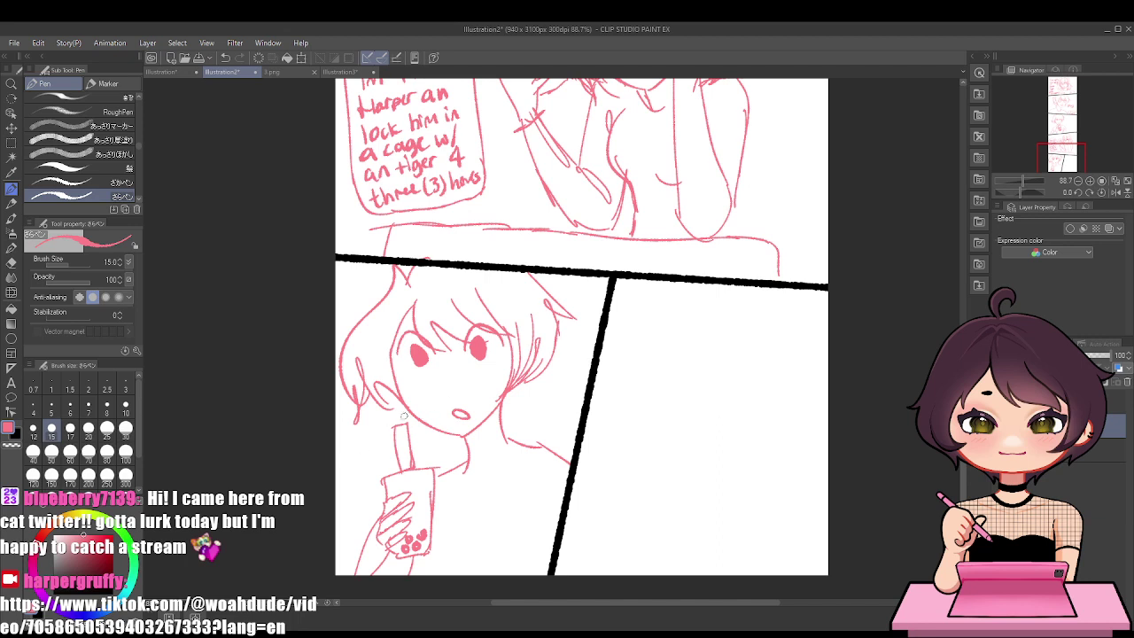
Round out the fifth-panel character's wide eyes with lower outlines and add slanted worried eyebrows
{"action": "key", "text": "ctrl+z"}
{"action": "left_click_drag", "start_coordinate": [402, 362], "coordinate": [511, 345]}
{"action": "key", "text": "ctrl+z"}
{"action": "mouse_move", "coordinate": [454, 302]}
{"action": "left_mouse_down"}
{"action": "mouse_move", "coordinate": [471, 324]}
{"action": "mouse_move", "coordinate": [427, 316]}
{"action": "mouse_move", "coordinate": [385, 337]}
{"action": "left_mouse_up"}
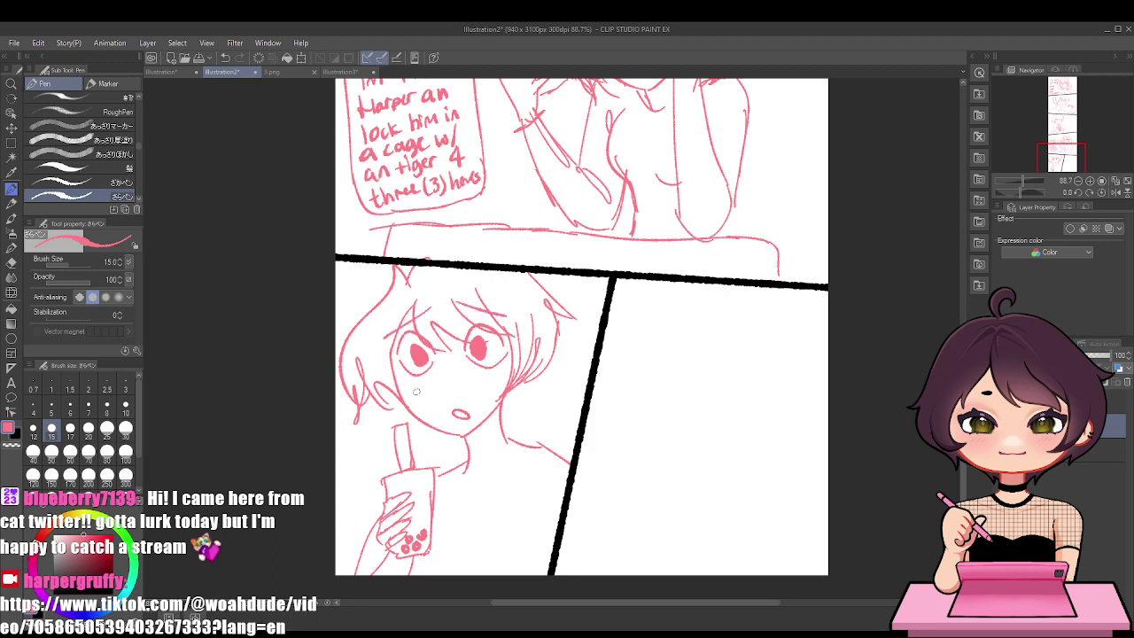
Letter "ding" between small stars beside the fifth-panel character and sketch a jaw outline in the sixth panel
{"action": "left_click_drag", "start_coordinate": [512, 419], "coordinate": [560, 400]}
{"action": "mouse_move", "coordinate": [562, 392]}
{"action": "left_mouse_down"}
{"action": "mouse_move", "coordinate": [543, 408]}
{"action": "mouse_move", "coordinate": [558, 403]}
{"action": "mouse_move", "coordinate": [561, 414]}
{"action": "mouse_move", "coordinate": [583, 390]}
{"action": "mouse_move", "coordinate": [713, 459]}
{"action": "mouse_move", "coordinate": [755, 367]}
{"action": "left_mouse_up"}
{"action": "key", "text": "ctrl+z"}
{"action": "key", "text": "ctrl+z"}
{"action": "key", "text": "ctrl+z"}
{"action": "left_click", "coordinate": [541, 391]}
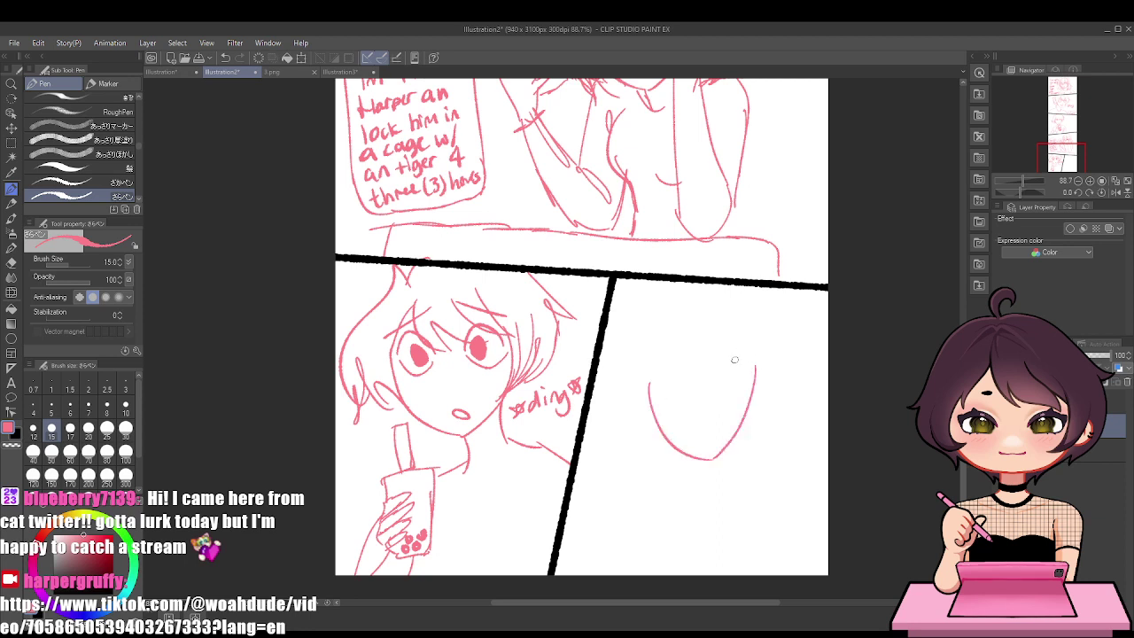
Redraw the right side of the sixth-panel jaw and sketch narrow sideways-glancing eyes with short lines beneath them
{"action": "key", "text": "ctrl+z"}
{"action": "left_click_drag", "start_coordinate": [714, 459], "coordinate": [762, 372]}
{"action": "mouse_move", "coordinate": [681, 396]}
{"action": "left_mouse_down"}
{"action": "mouse_move", "coordinate": [660, 387]}
{"action": "mouse_move", "coordinate": [689, 393]}
{"action": "mouse_move", "coordinate": [671, 395]}
{"action": "mouse_move", "coordinate": [679, 400]}
{"action": "mouse_move", "coordinate": [755, 373]}
{"action": "mouse_move", "coordinate": [719, 381]}
{"action": "mouse_move", "coordinate": [743, 380]}
{"action": "left_mouse_up"}
{"action": "key", "text": "ctrl+z"}
{"action": "key", "text": "ctrl+z"}
{"action": "left_click", "coordinate": [673, 393]}
{"action": "key", "text": "ctrl+z"}
{"action": "key", "text": "ctrl+z"}
{"action": "key", "text": "ctrl+z"}
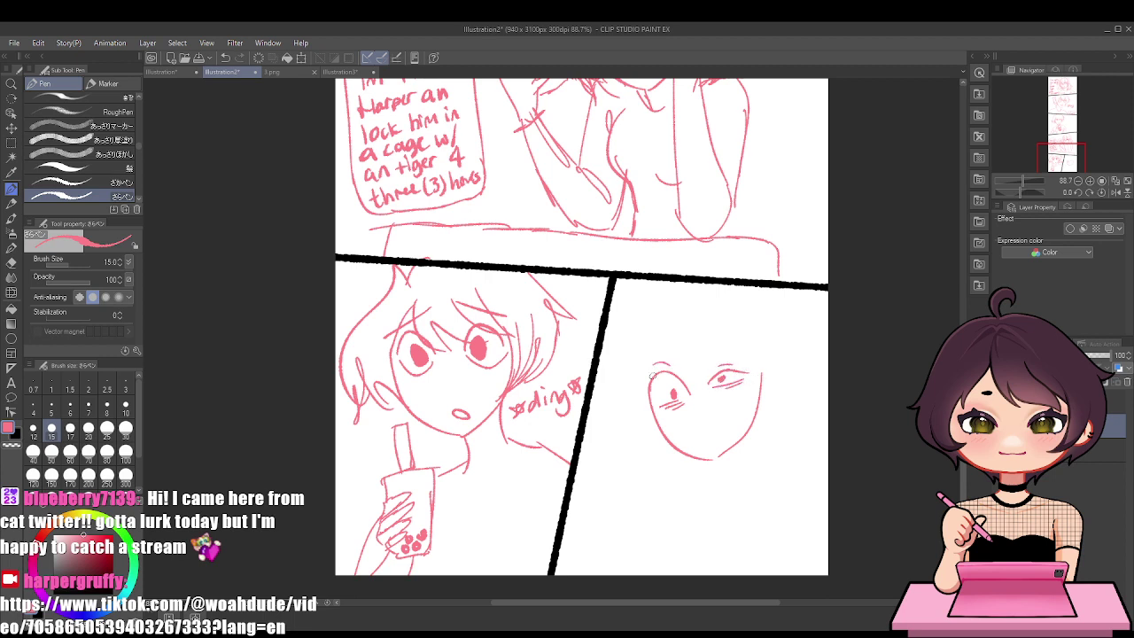
Add eyebrows, a small slanted open mouth and an eye-corner stroke to the sixth-panel face
{"action": "mouse_move", "coordinate": [700, 350]}
{"action": "left_mouse_down"}
{"action": "mouse_move", "coordinate": [752, 353]}
{"action": "mouse_move", "coordinate": [626, 353]}
{"action": "left_mouse_up"}
{"action": "mouse_move", "coordinate": [704, 438]}
{"action": "left_mouse_down"}
{"action": "mouse_move", "coordinate": [726, 435]}
{"action": "mouse_move", "coordinate": [700, 440]}
{"action": "left_mouse_up"}
{"action": "key", "text": "ctrl+z"}
{"action": "left_click_drag", "start_coordinate": [744, 381], "coordinate": [751, 377]}
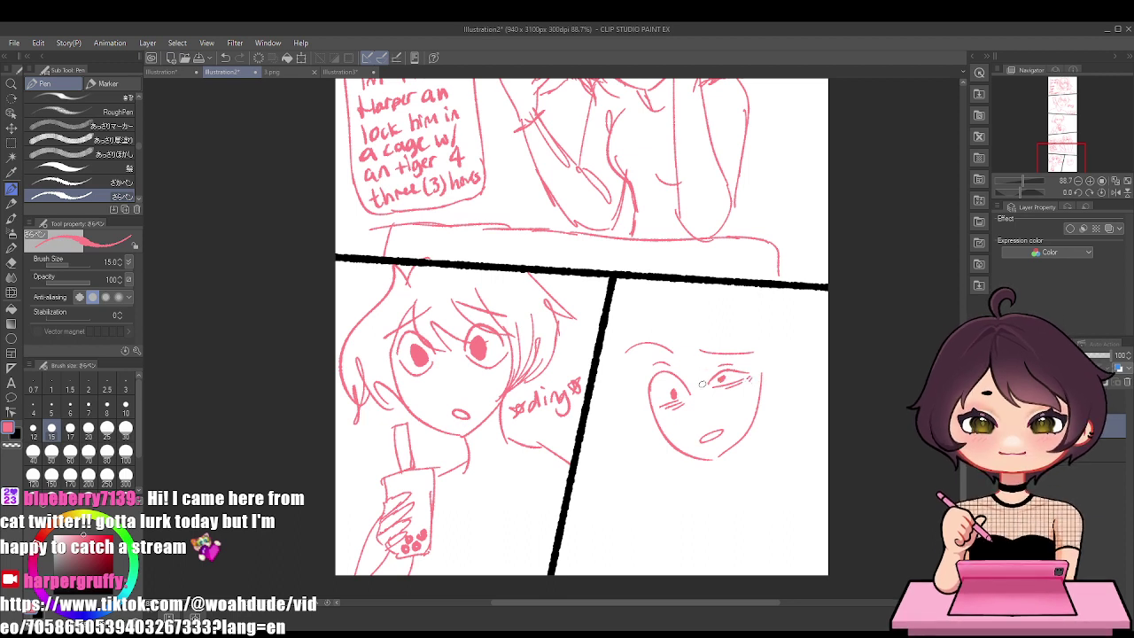
Sketch the sixth-panel character's swept fringe and right side lock, and touch up the right eye
{"action": "mouse_move", "coordinate": [660, 314]}
{"action": "left_mouse_down"}
{"action": "mouse_move", "coordinate": [661, 335]}
{"action": "mouse_move", "coordinate": [699, 371]}
{"action": "left_mouse_up"}
{"action": "mouse_move", "coordinate": [688, 351]}
{"action": "left_mouse_down"}
{"action": "mouse_move", "coordinate": [749, 371]}
{"action": "mouse_move", "coordinate": [763, 394]}
{"action": "left_mouse_up"}
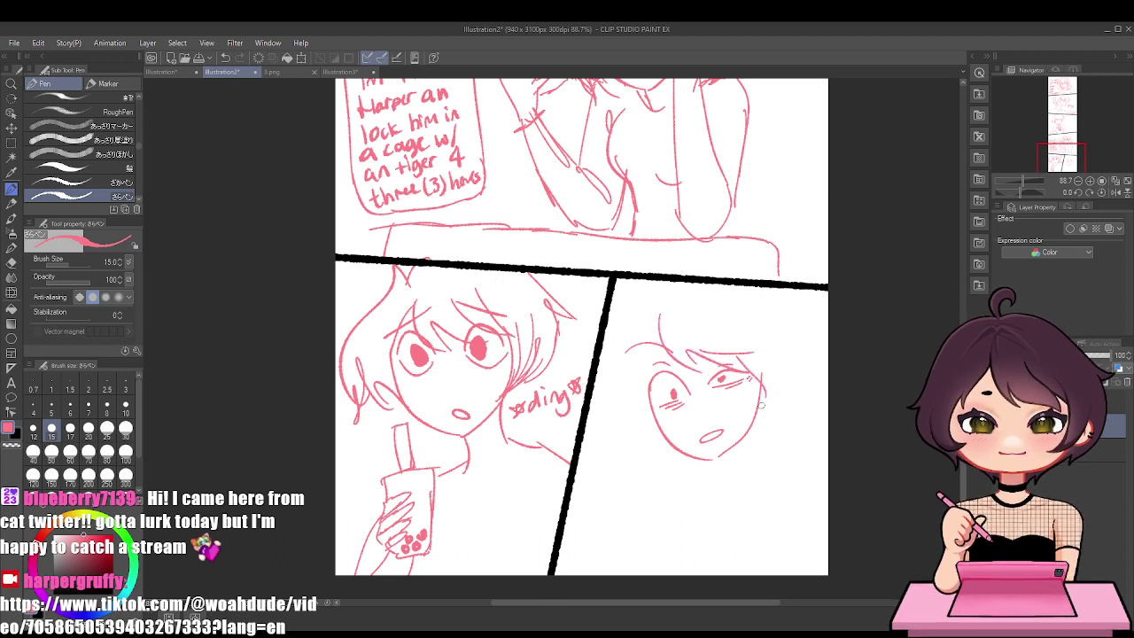
{"action": "left_click_drag", "start_coordinate": [766, 348], "coordinate": [760, 412]}
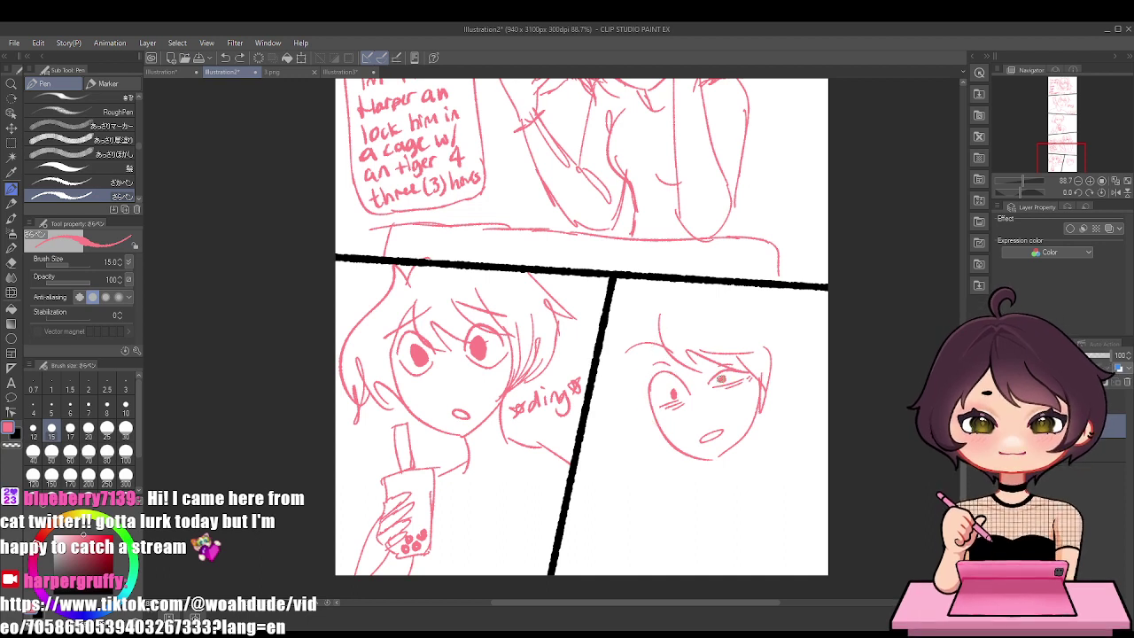
{"action": "left_click_drag", "start_coordinate": [723, 377], "coordinate": [718, 372]}
Sketch the left side of the sixth-panel character's hair with a pointed crown tip and long side strands
{"action": "mouse_move", "coordinate": [660, 333]}
{"action": "left_mouse_down"}
{"action": "mouse_move", "coordinate": [652, 372]}
{"action": "mouse_move", "coordinate": [667, 426]}
{"action": "mouse_move", "coordinate": [638, 390]}
{"action": "left_mouse_up"}
{"action": "mouse_move", "coordinate": [654, 301]}
{"action": "left_mouse_down"}
{"action": "mouse_move", "coordinate": [636, 318]}
{"action": "mouse_move", "coordinate": [604, 423]}
{"action": "mouse_move", "coordinate": [619, 445]}
{"action": "left_mouse_up"}
{"action": "left_click_drag", "start_coordinate": [647, 309], "coordinate": [591, 411]}
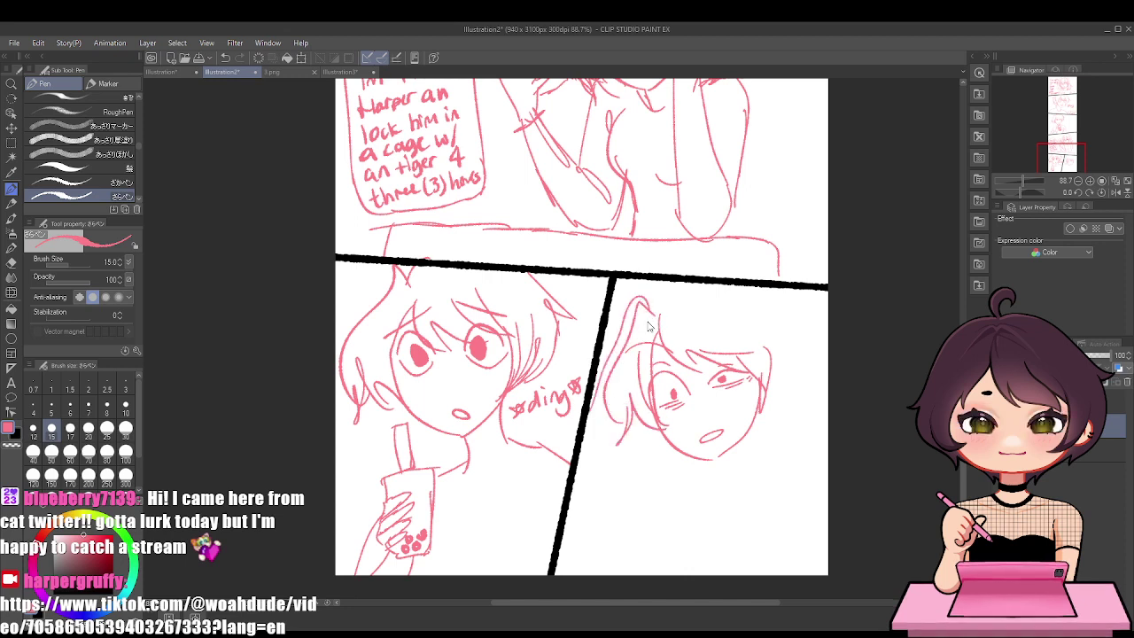
{"action": "mouse_move", "coordinate": [655, 313]}
{"action": "left_mouse_down"}
{"action": "mouse_move", "coordinate": [645, 300]}
{"action": "mouse_move", "coordinate": [606, 386]}
{"action": "left_mouse_up"}
{"action": "key", "text": "ctrl+z"}
{"action": "key", "text": "ctrl+z"}
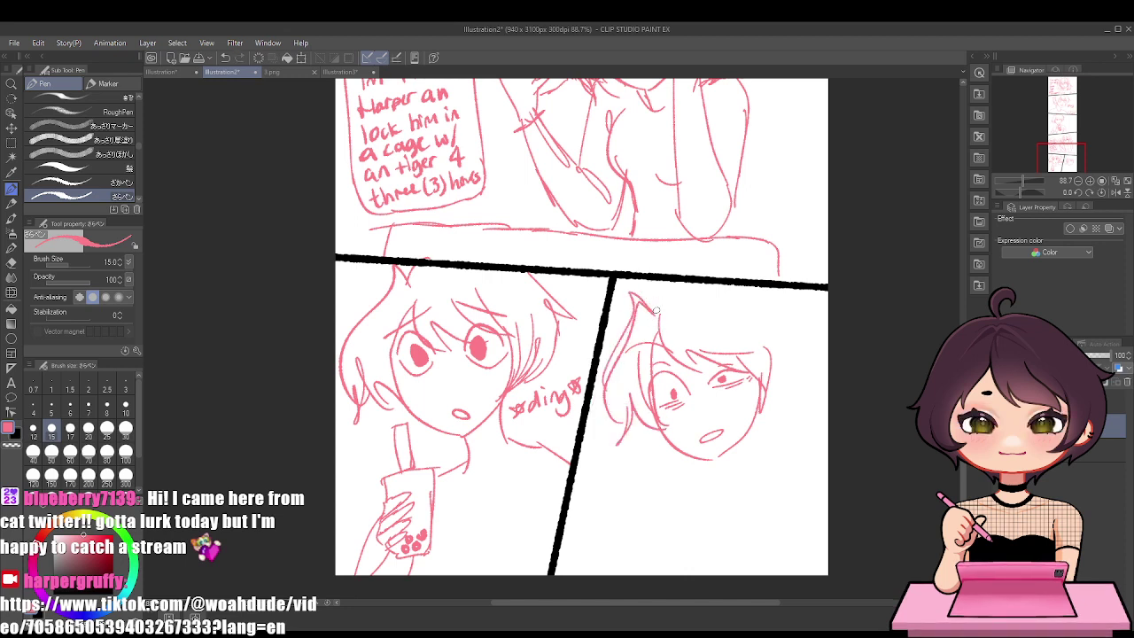
Complete the sixth-panel character's crown and right-side hair, and sketch the neck and shoulder line
{"action": "left_click_drag", "start_coordinate": [657, 310], "coordinate": [658, 282]}
{"action": "left_click_drag", "start_coordinate": [661, 310], "coordinate": [682, 283]}
{"action": "mouse_move", "coordinate": [754, 290]}
{"action": "left_mouse_down"}
{"action": "mouse_move", "coordinate": [768, 361]}
{"action": "mouse_move", "coordinate": [785, 306]}
{"action": "mouse_move", "coordinate": [800, 363]}
{"action": "left_mouse_up"}
{"action": "key", "text": "ctrl+z"}
{"action": "mouse_move", "coordinate": [791, 333]}
{"action": "left_mouse_down"}
{"action": "mouse_move", "coordinate": [767, 456]}
{"action": "mouse_move", "coordinate": [679, 505]}
{"action": "left_mouse_up"}
{"action": "left_click_drag", "start_coordinate": [764, 458], "coordinate": [828, 466]}
Sketch a hand holding a phone with camera details in the sixth panel and add the character's V-shaped collar
{"action": "mouse_move", "coordinate": [681, 499]}
{"action": "left_mouse_down"}
{"action": "mouse_move", "coordinate": [656, 574]}
{"action": "mouse_move", "coordinate": [633, 537]}
{"action": "mouse_move", "coordinate": [654, 506]}
{"action": "mouse_move", "coordinate": [646, 543]}
{"action": "mouse_move", "coordinate": [675, 545]}
{"action": "left_mouse_up"}
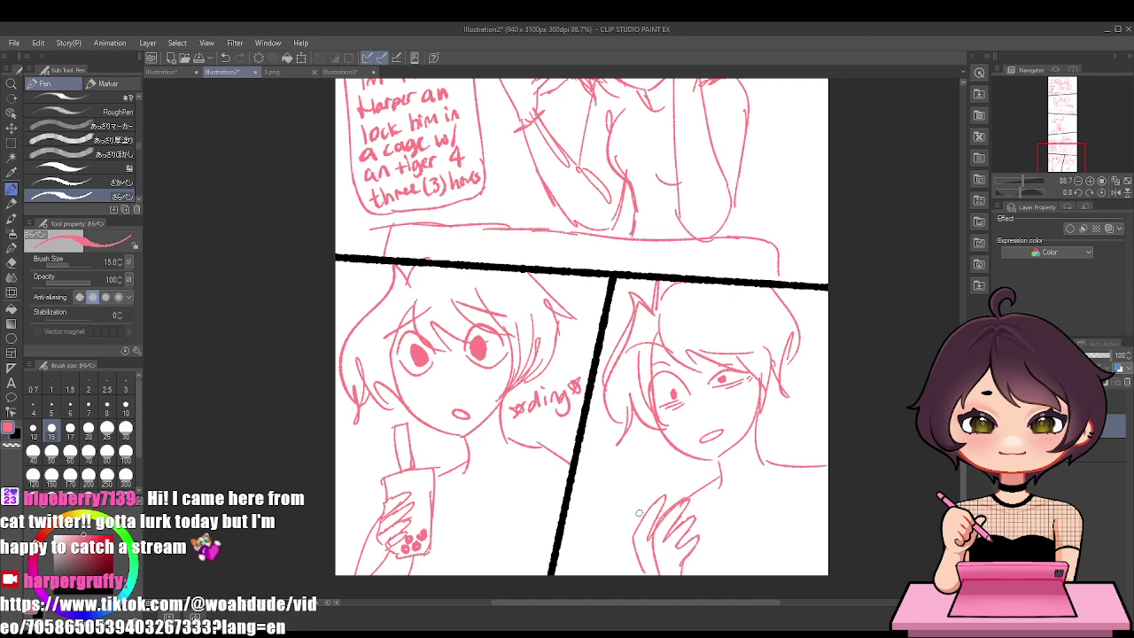
{"action": "mouse_move", "coordinate": [639, 513]}
{"action": "left_mouse_down"}
{"action": "mouse_move", "coordinate": [632, 485]}
{"action": "mouse_move", "coordinate": [686, 460]}
{"action": "mouse_move", "coordinate": [708, 539]}
{"action": "left_mouse_up"}
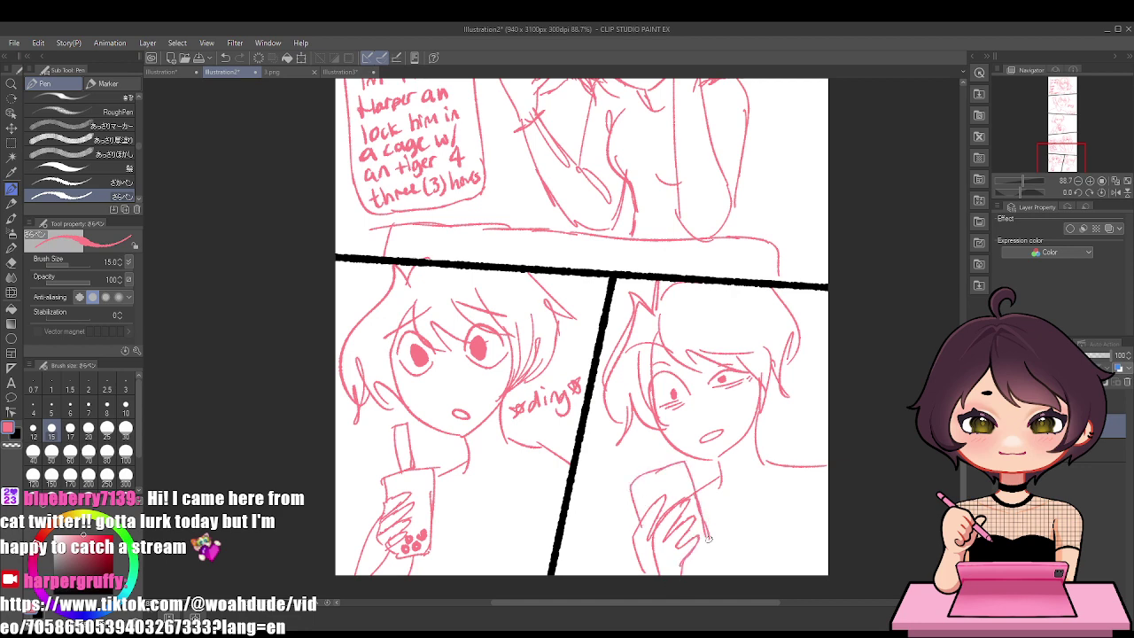
{"action": "mouse_move", "coordinate": [639, 490]}
{"action": "left_mouse_down"}
{"action": "mouse_move", "coordinate": [661, 489]}
{"action": "mouse_move", "coordinate": [647, 491]}
{"action": "left_mouse_up"}
{"action": "left_click_drag", "start_coordinate": [731, 476], "coordinate": [751, 517]}
{"action": "left_click_drag", "start_coordinate": [762, 409], "coordinate": [775, 453]}
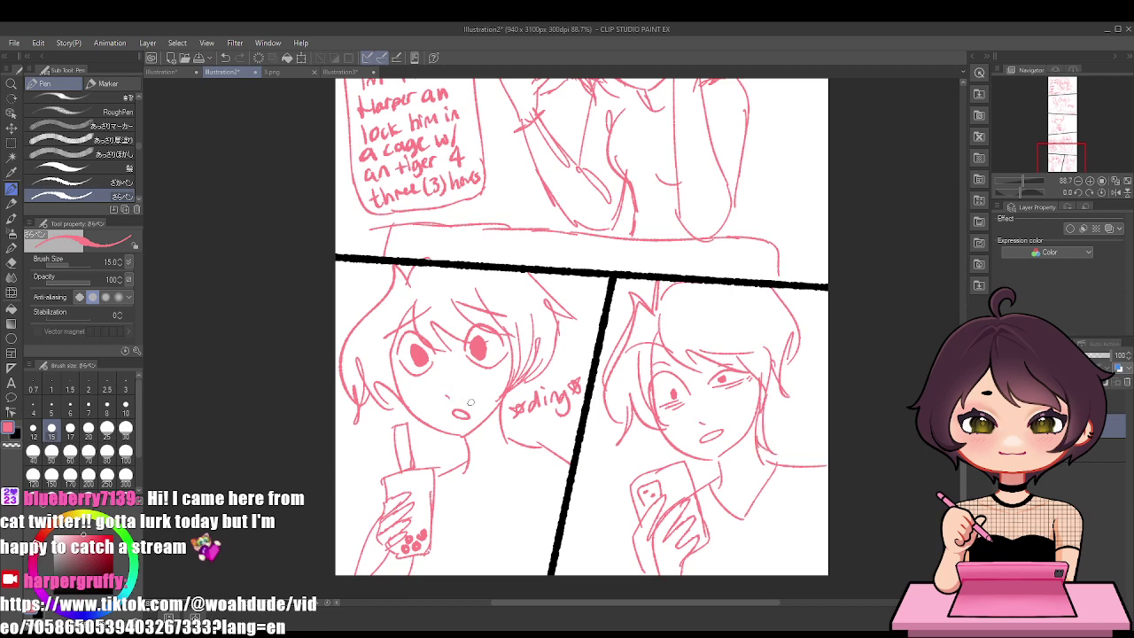
Letter "oh no..." beside the straw in the fifth panel
{"action": "mouse_move", "coordinate": [360, 442]}
{"action": "left_mouse_down"}
{"action": "mouse_move", "coordinate": [377, 449]}
{"action": "mouse_move", "coordinate": [357, 443]}
{"action": "mouse_move", "coordinate": [370, 450]}
{"action": "mouse_move", "coordinate": [361, 467]}
{"action": "left_mouse_up"}
{"action": "key", "text": "ctrl+z"}
{"action": "key", "text": "ctrl+z"}
{"action": "left_click_drag", "start_coordinate": [368, 461], "coordinate": [367, 462]}
{"action": "left_click", "coordinate": [375, 460]}
{"action": "left_click", "coordinate": [382, 459]}
{"action": "left_click", "coordinate": [387, 457]}
Sketch the fifth-panel character's rounded collar and add a scribbled design to the bubble tea cup
{"action": "mouse_move", "coordinate": [448, 482]}
{"action": "left_mouse_down"}
{"action": "mouse_move", "coordinate": [501, 495]}
{"action": "mouse_move", "coordinate": [497, 504]}
{"action": "mouse_move", "coordinate": [527, 440]}
{"action": "left_mouse_up"}
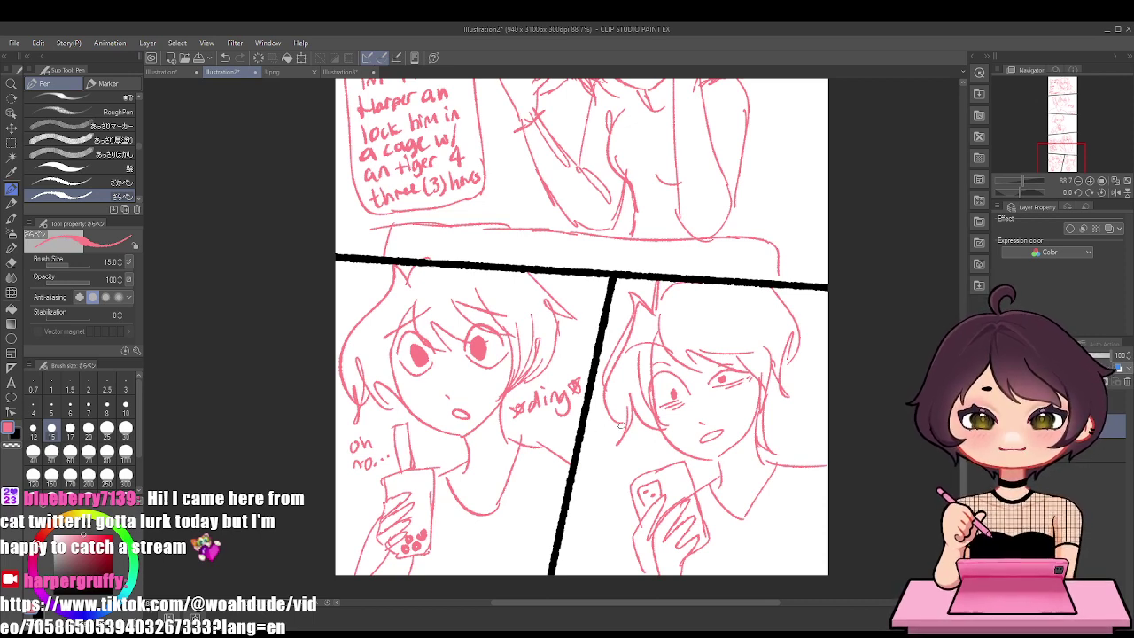
{"action": "mouse_move", "coordinate": [452, 371]}
{"action": "left_mouse_down"}
{"action": "mouse_move", "coordinate": [420, 381]}
{"action": "mouse_move", "coordinate": [386, 452]}
{"action": "mouse_move", "coordinate": [428, 507]}
{"action": "left_mouse_up"}
{"action": "key", "text": "ctrl+z"}
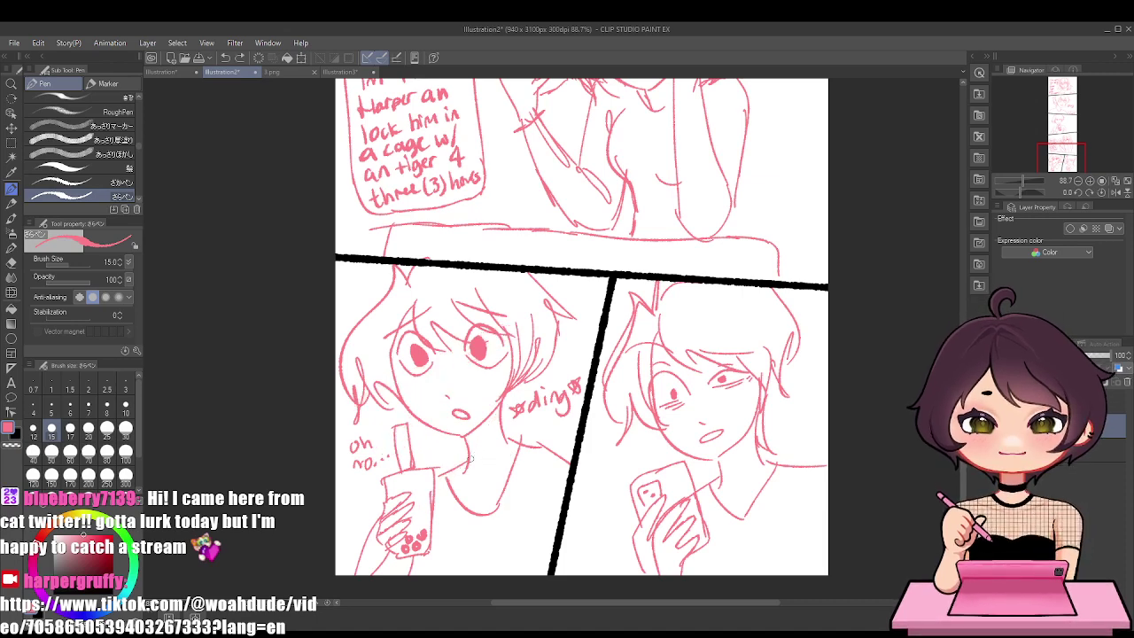
{"action": "mouse_move", "coordinate": [392, 491]}
{"action": "left_mouse_down"}
{"action": "mouse_move", "coordinate": [416, 506]}
{"action": "mouse_move", "coordinate": [429, 500]}
{"action": "mouse_move", "coordinate": [422, 514]}
{"action": "mouse_move", "coordinate": [420, 484]}
{"action": "mouse_move", "coordinate": [415, 522]}
{"action": "left_mouse_up"}
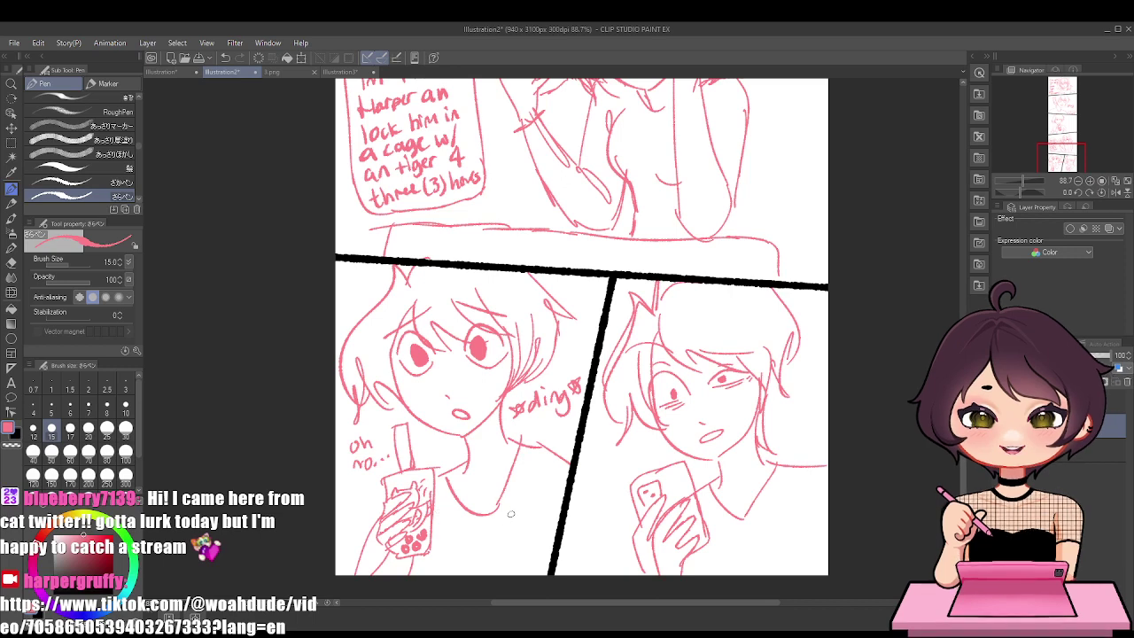
Save the comic canvas under the name "remake of a comic"
{"action": "left_click", "coordinate": [112, 594]}
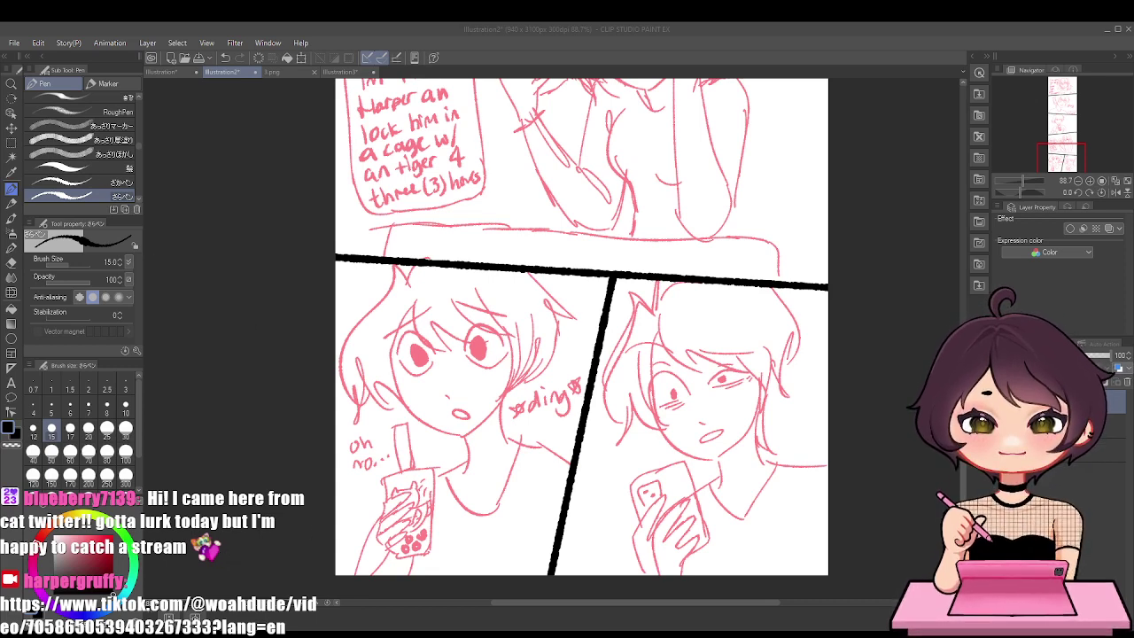
{"action": "key", "text": "Return"}
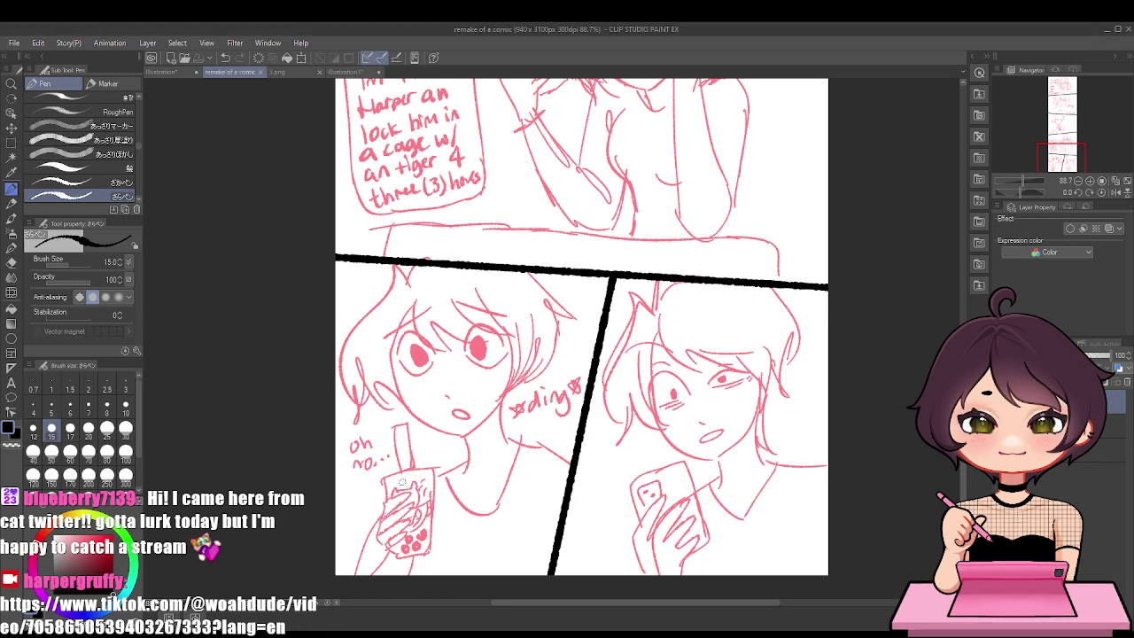